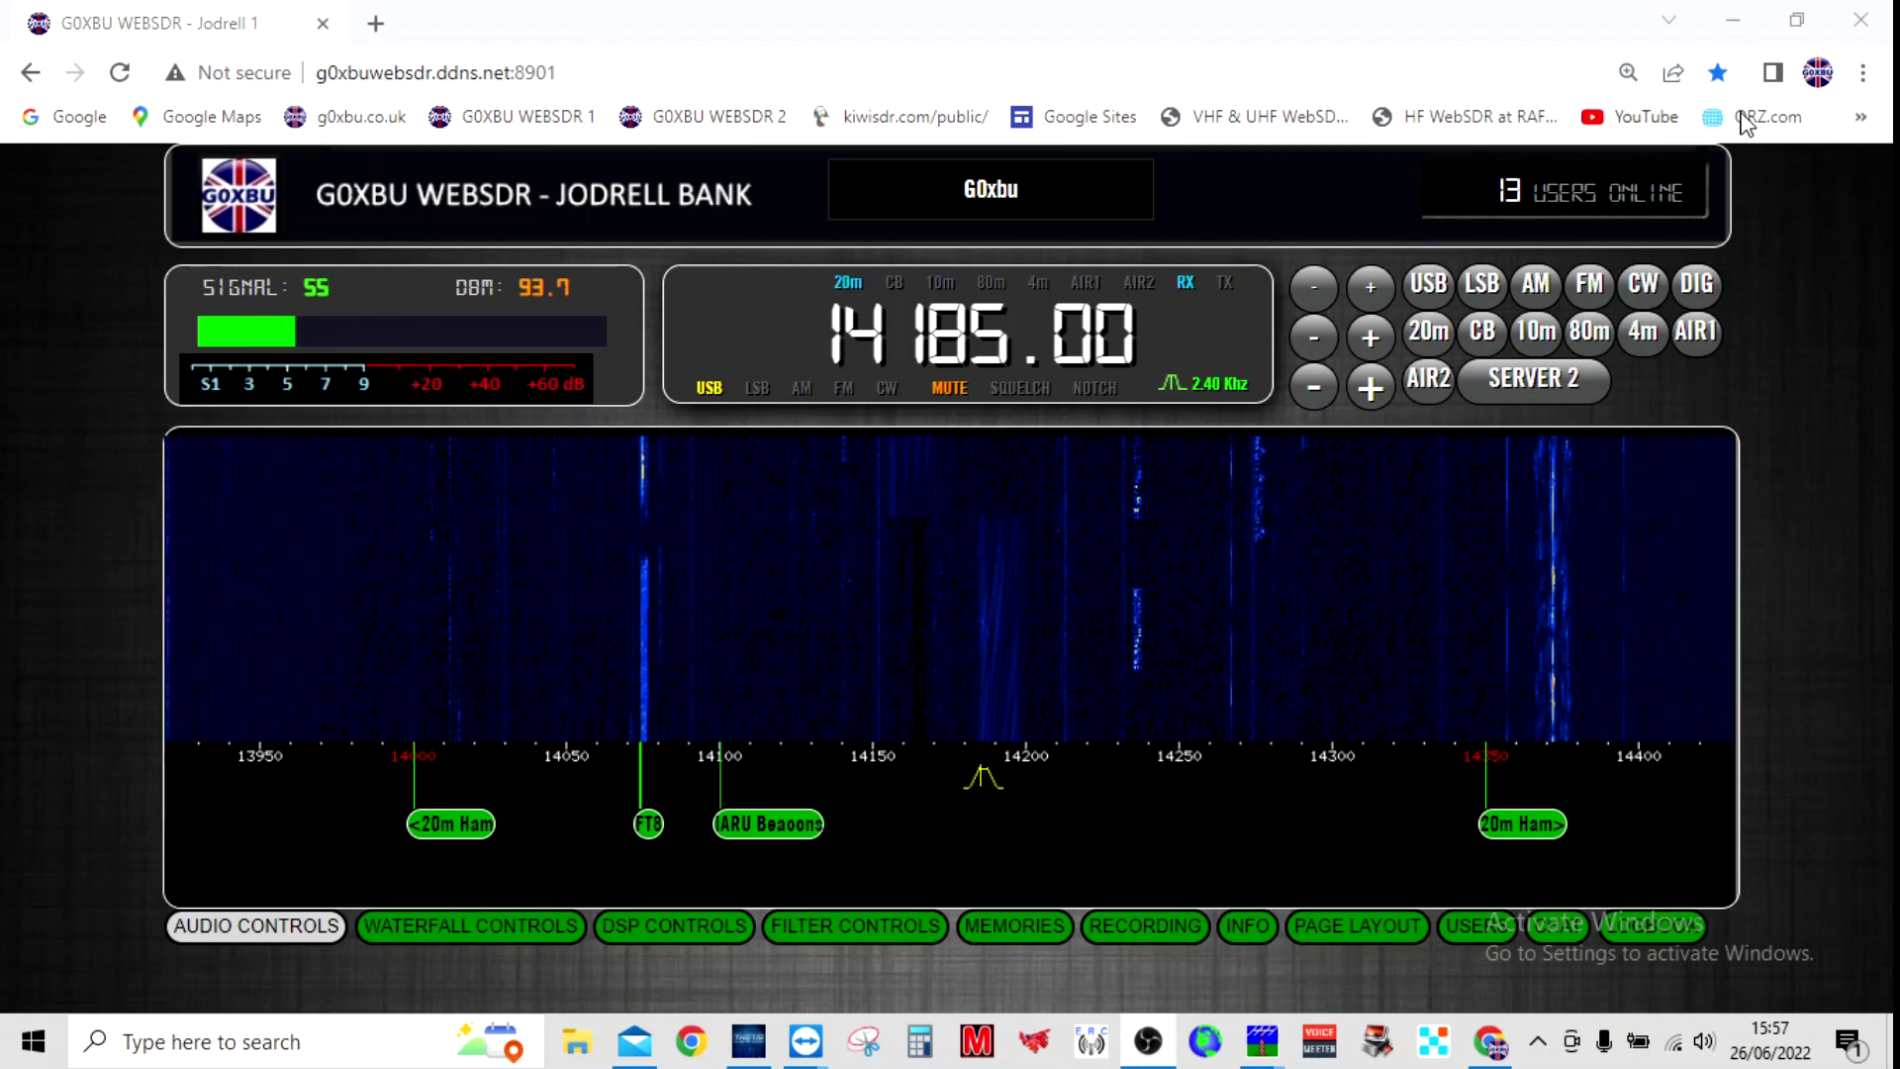
# - Show the WebSDR page in full screen at 110% zoom and reload it
pyautogui.click(1862, 79)
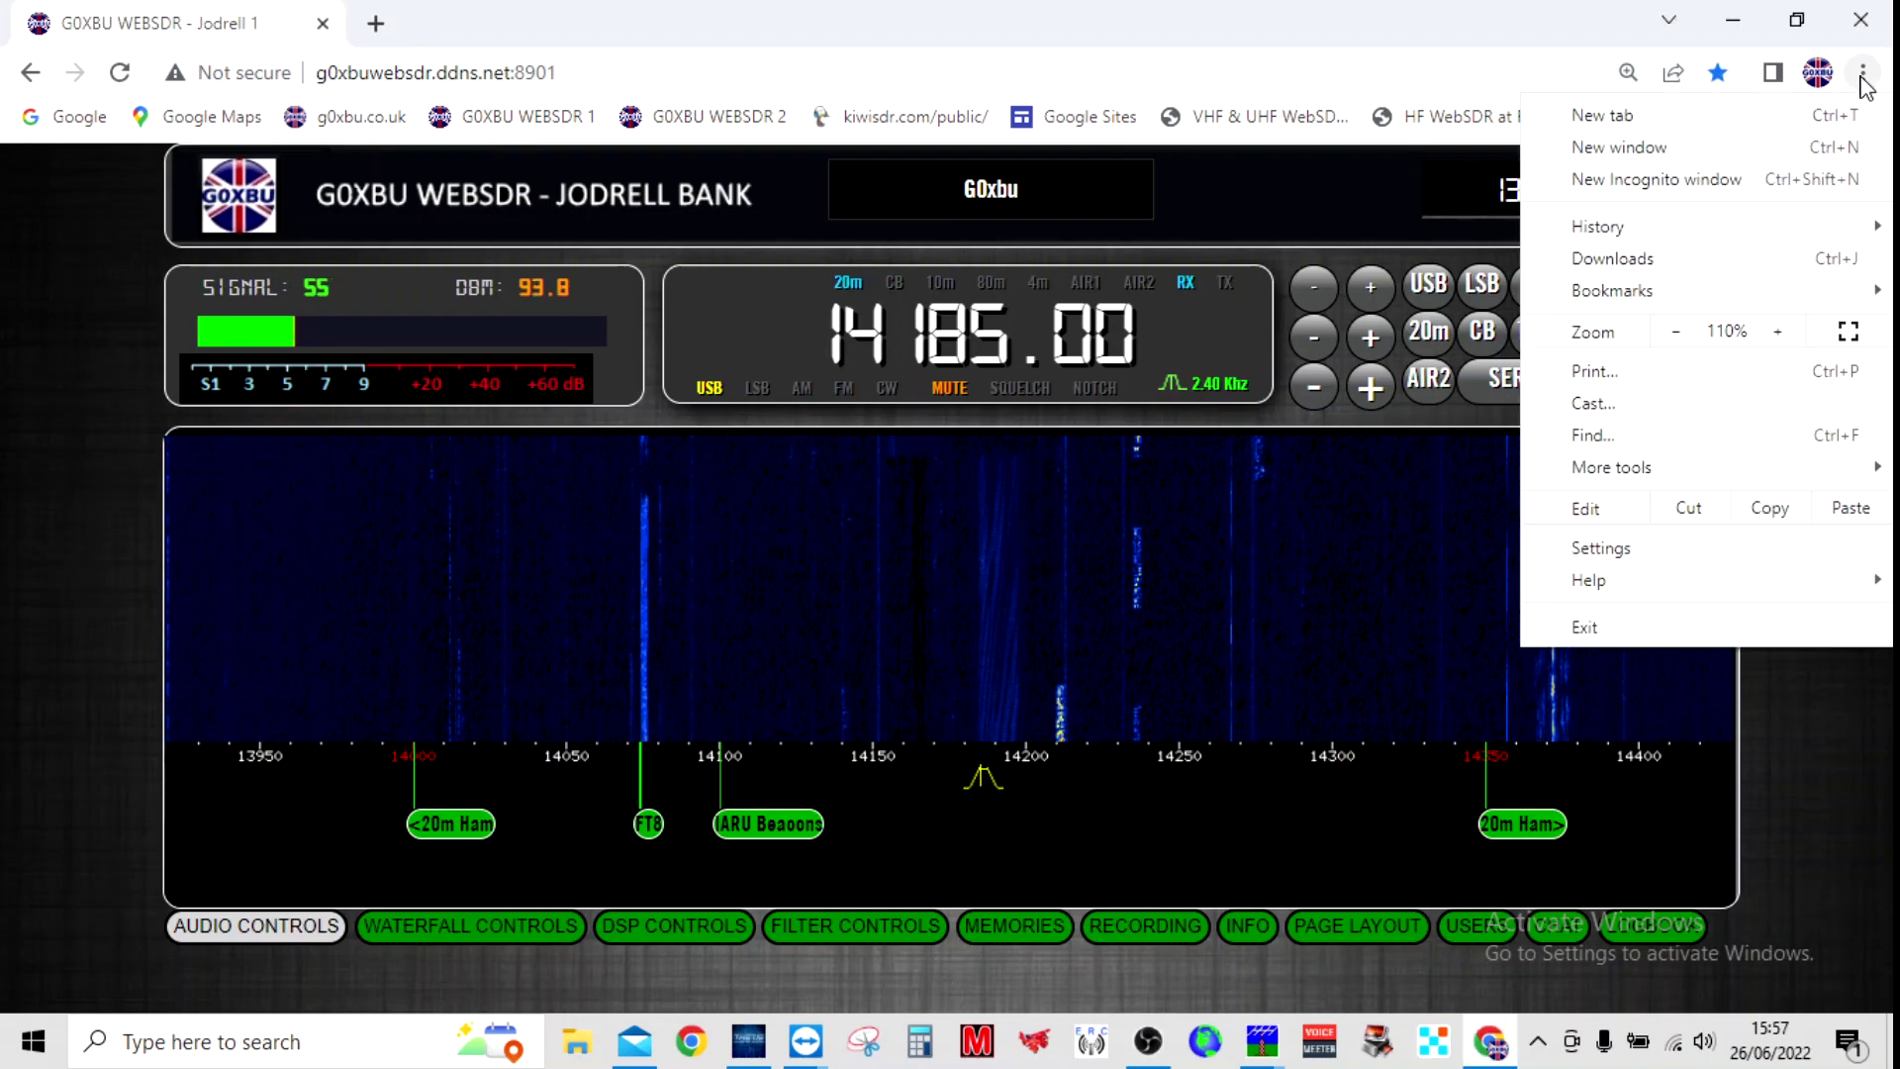
pyautogui.click(1847, 332)
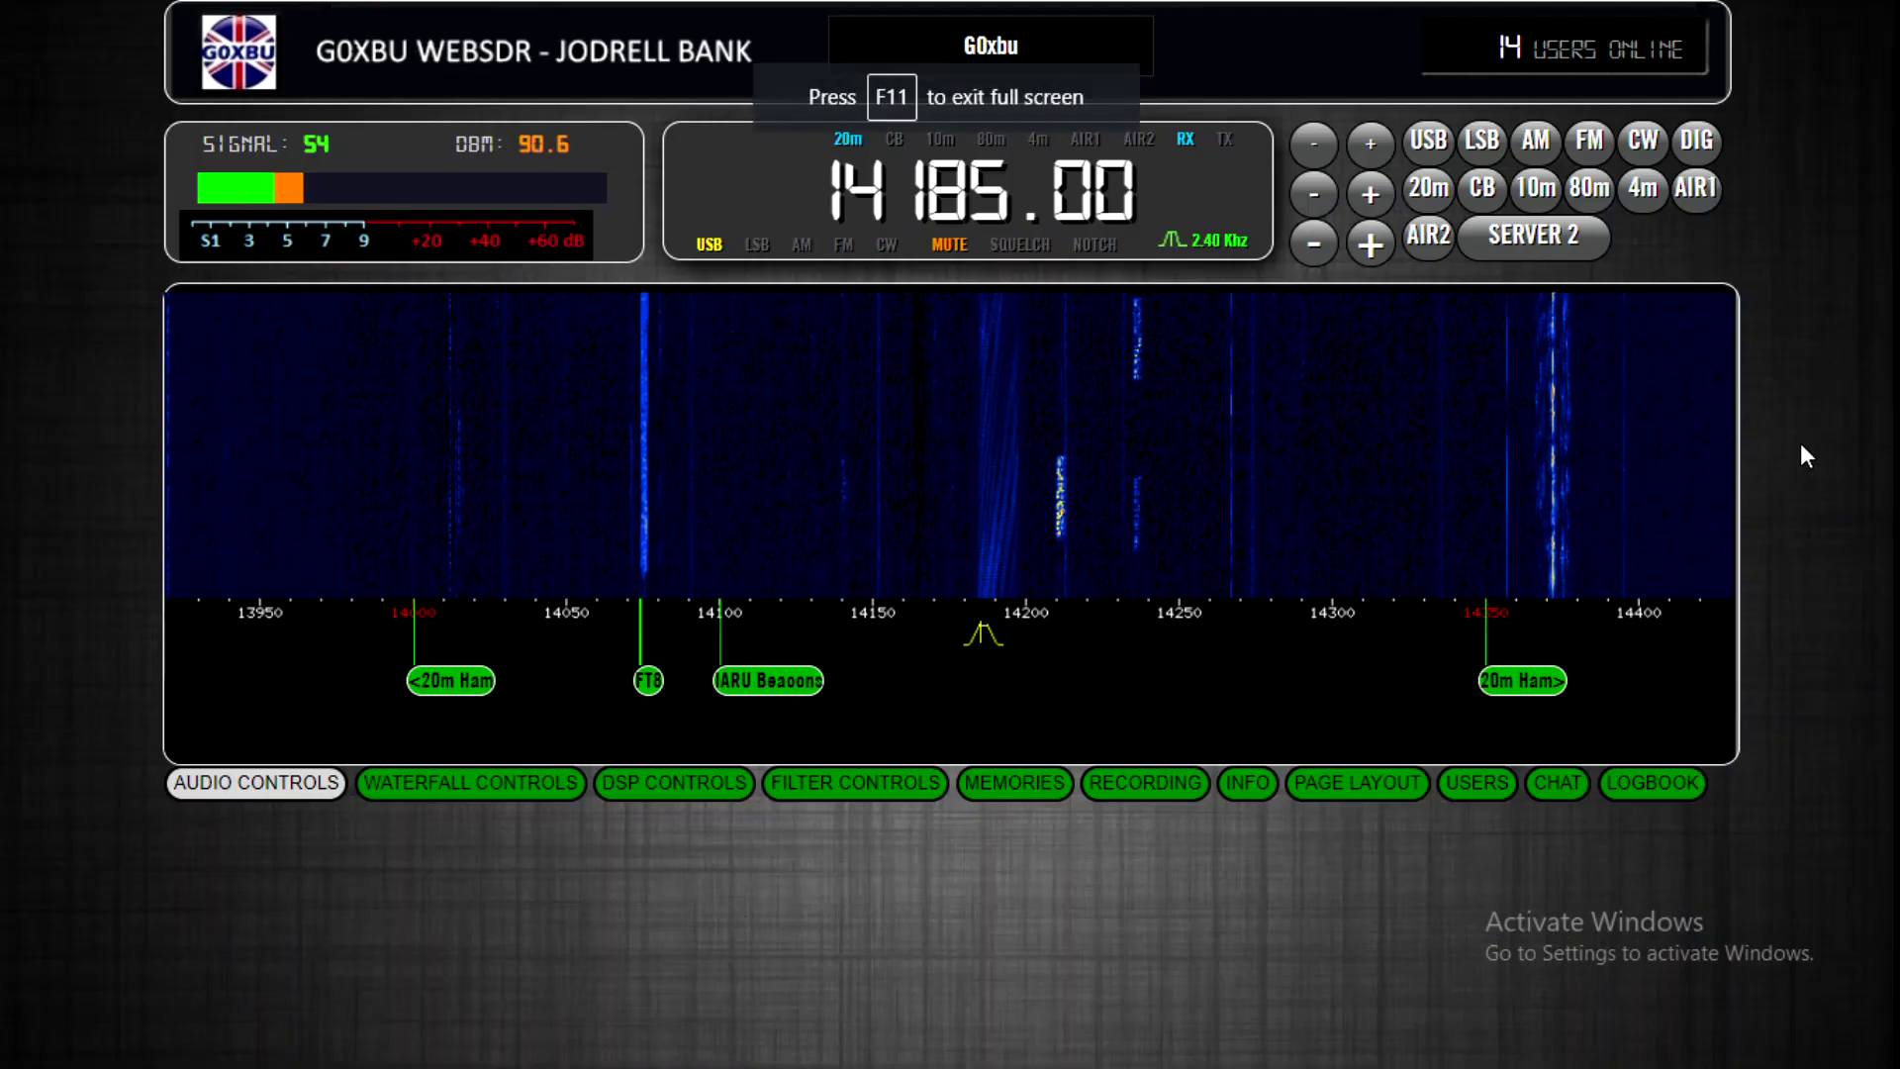
pyautogui.hotkey('ctrl', '+')
pyautogui.hotkey('ctrl', '+')
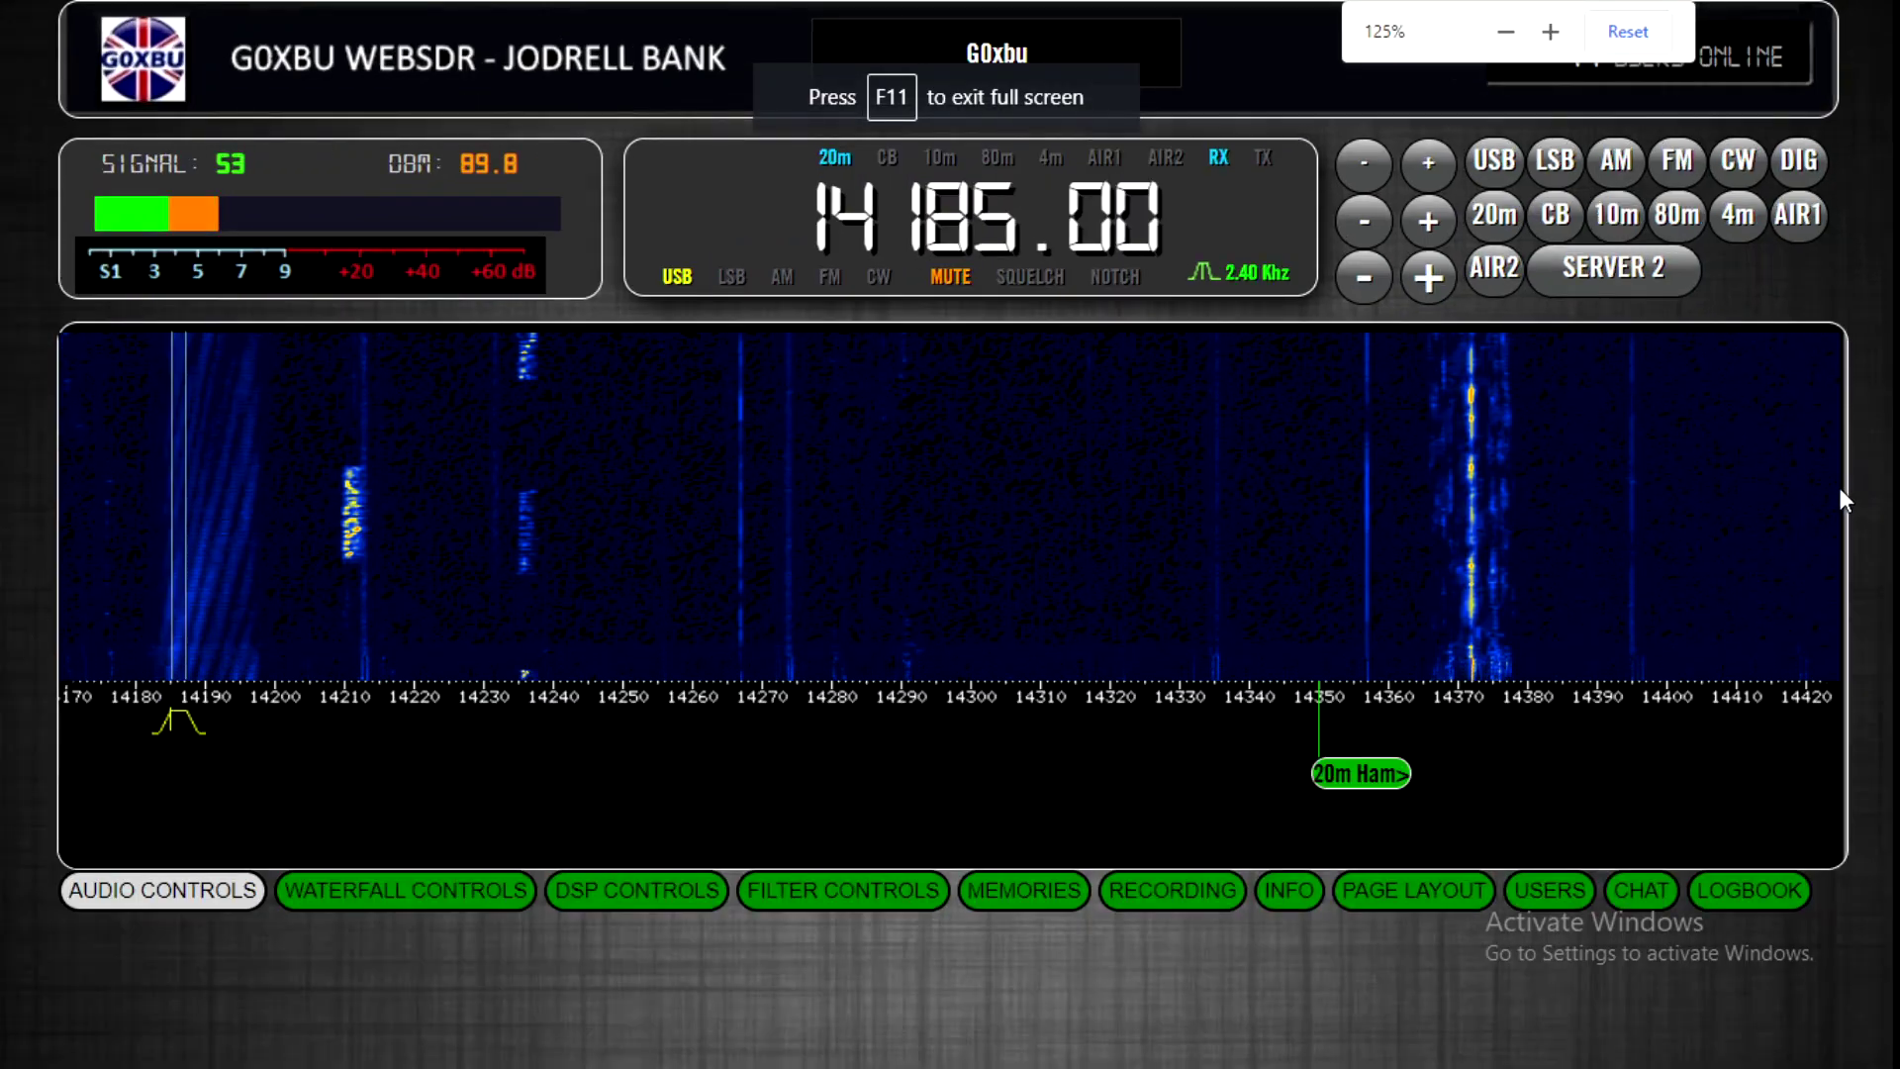
pyautogui.hotkey('ctrl', '-')
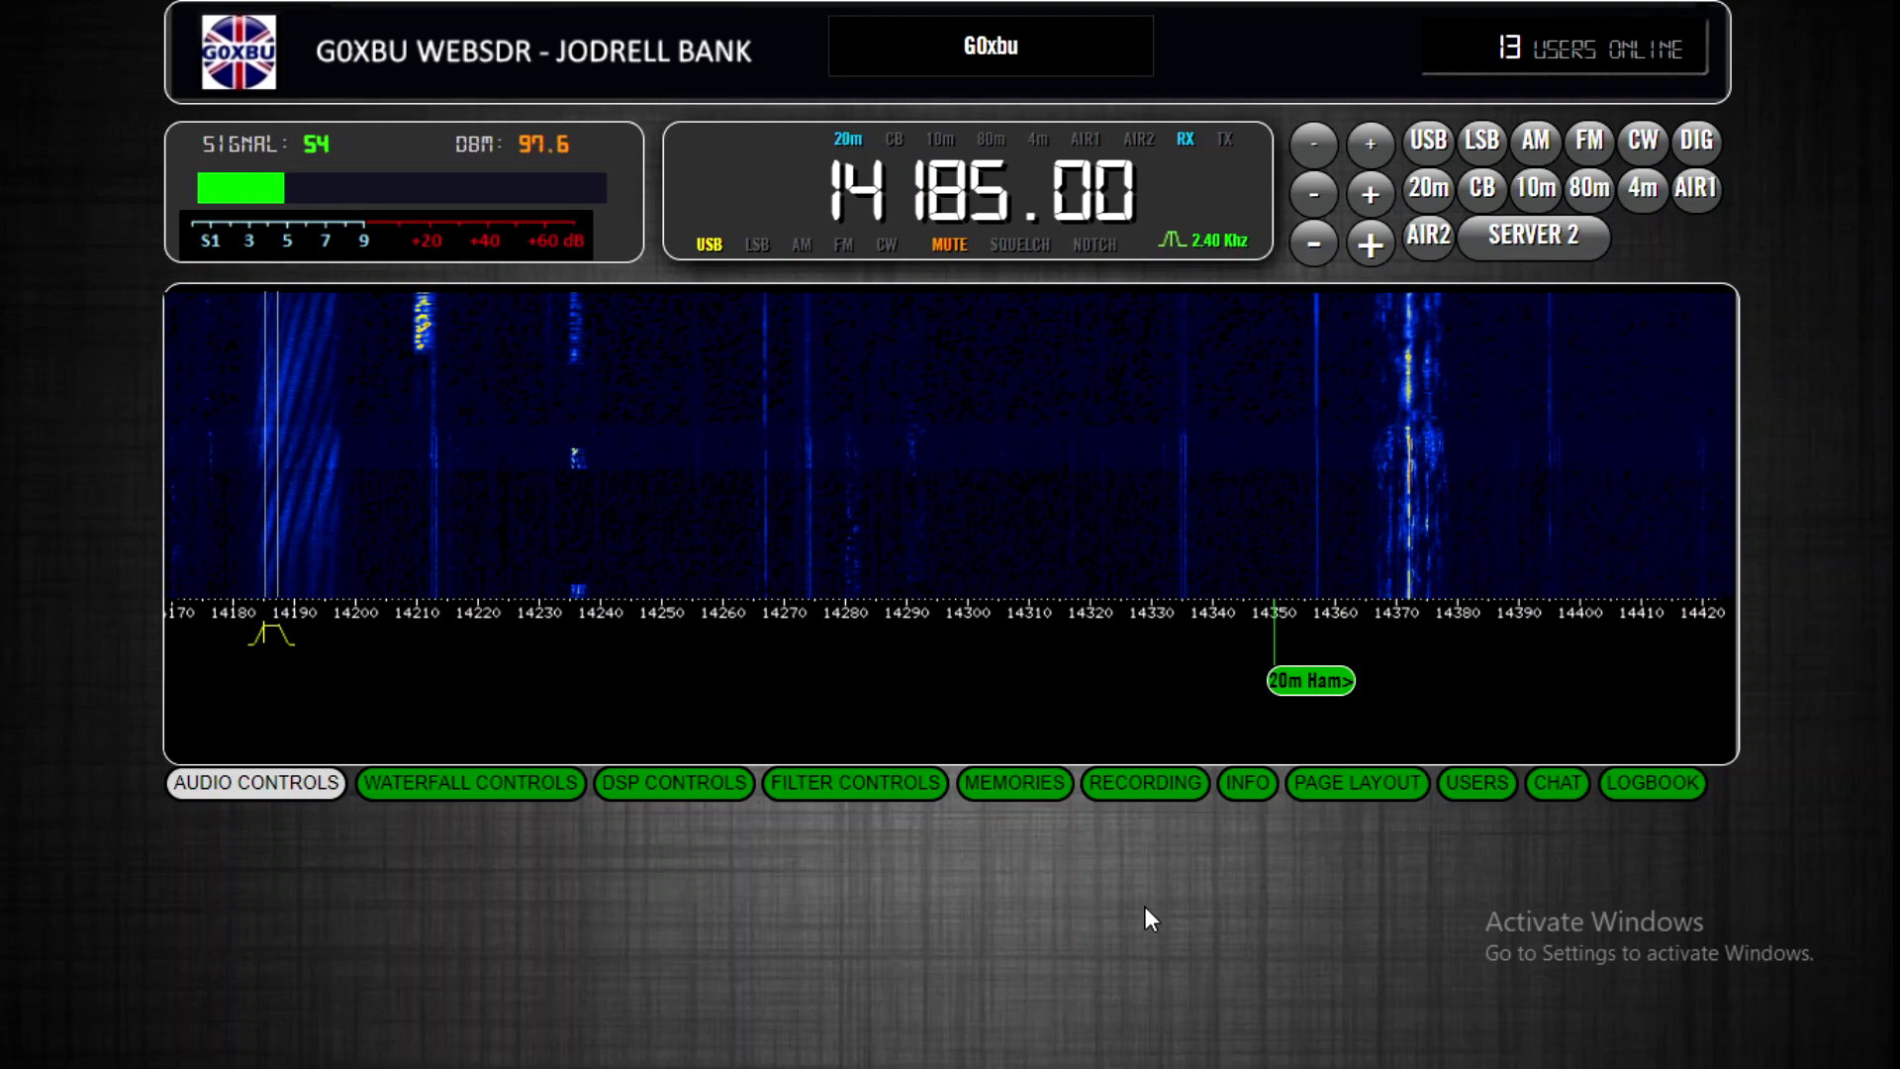
pyautogui.press('F5')
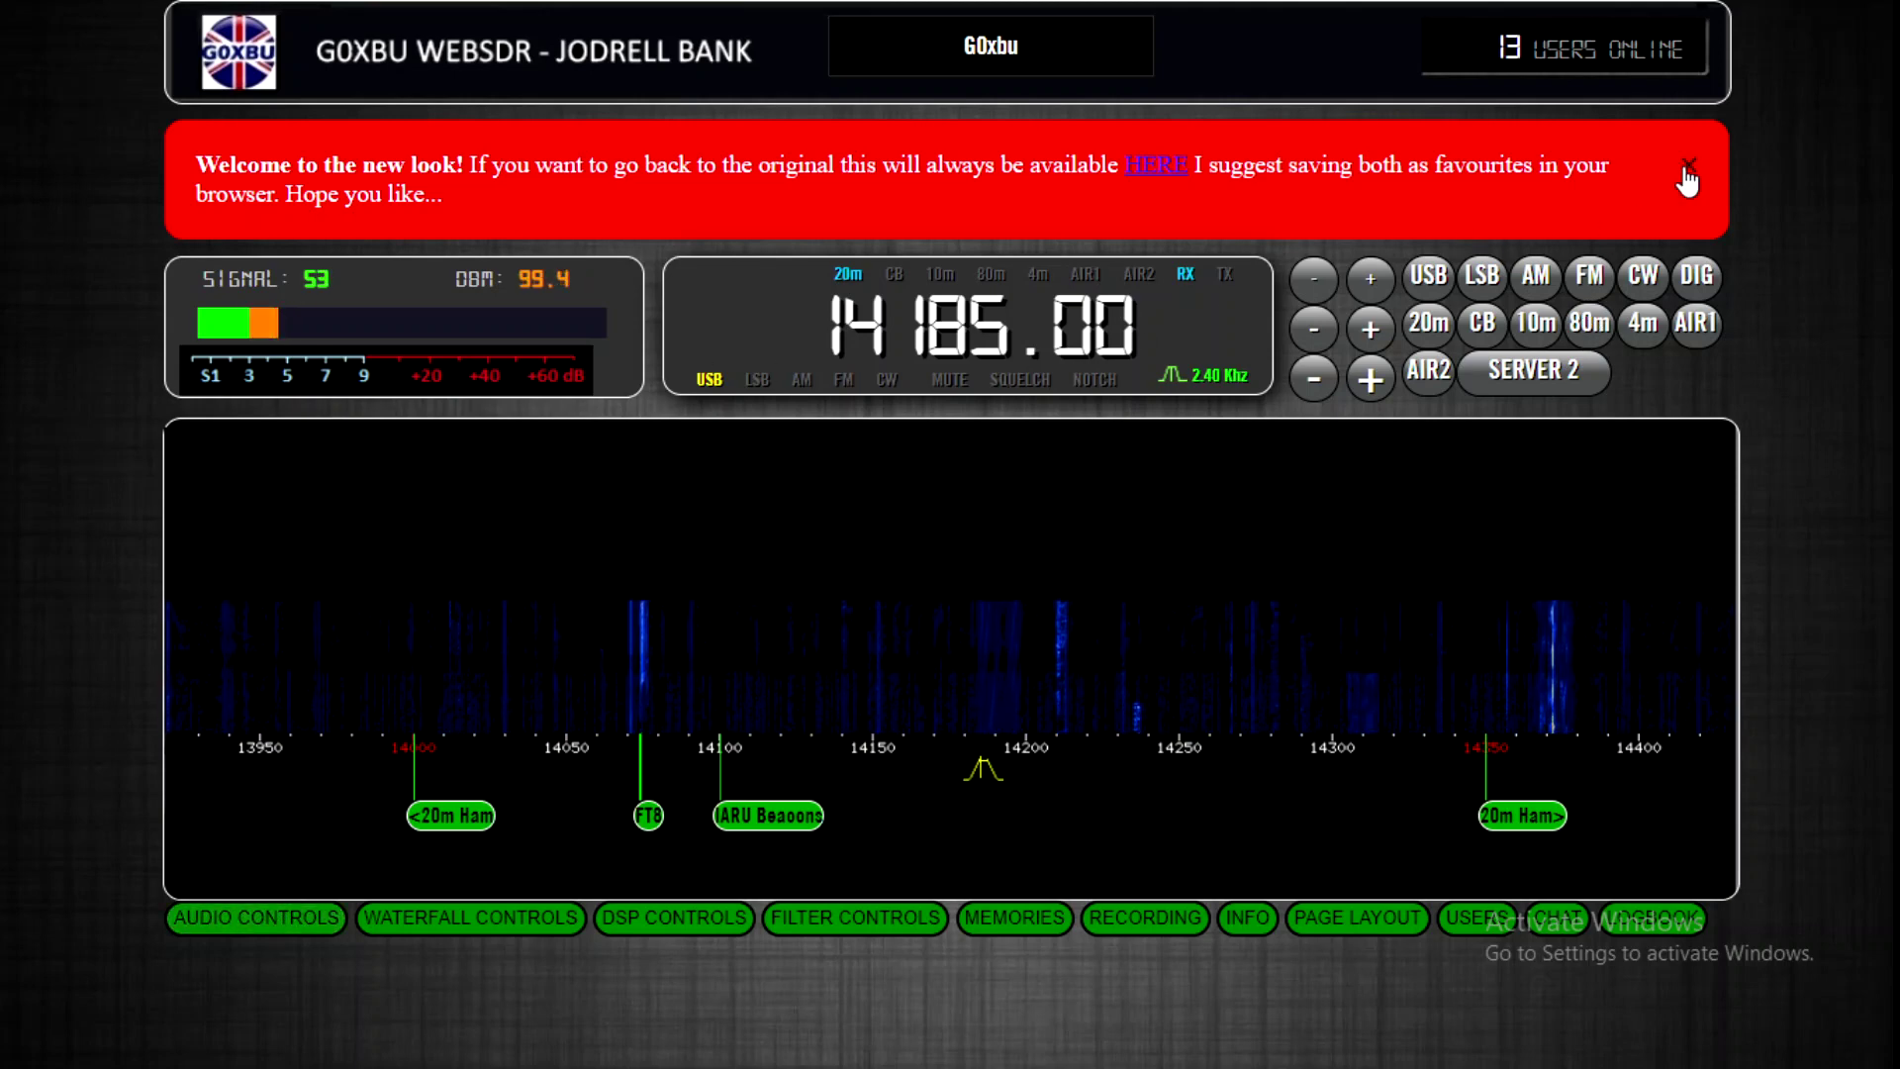
# - Mute the receiver in the audio controls and dismiss the red welcome notice
pyautogui.click(265, 922)
pyautogui.scroll(-1, 366, 953)
pyautogui.click(302, 1009)
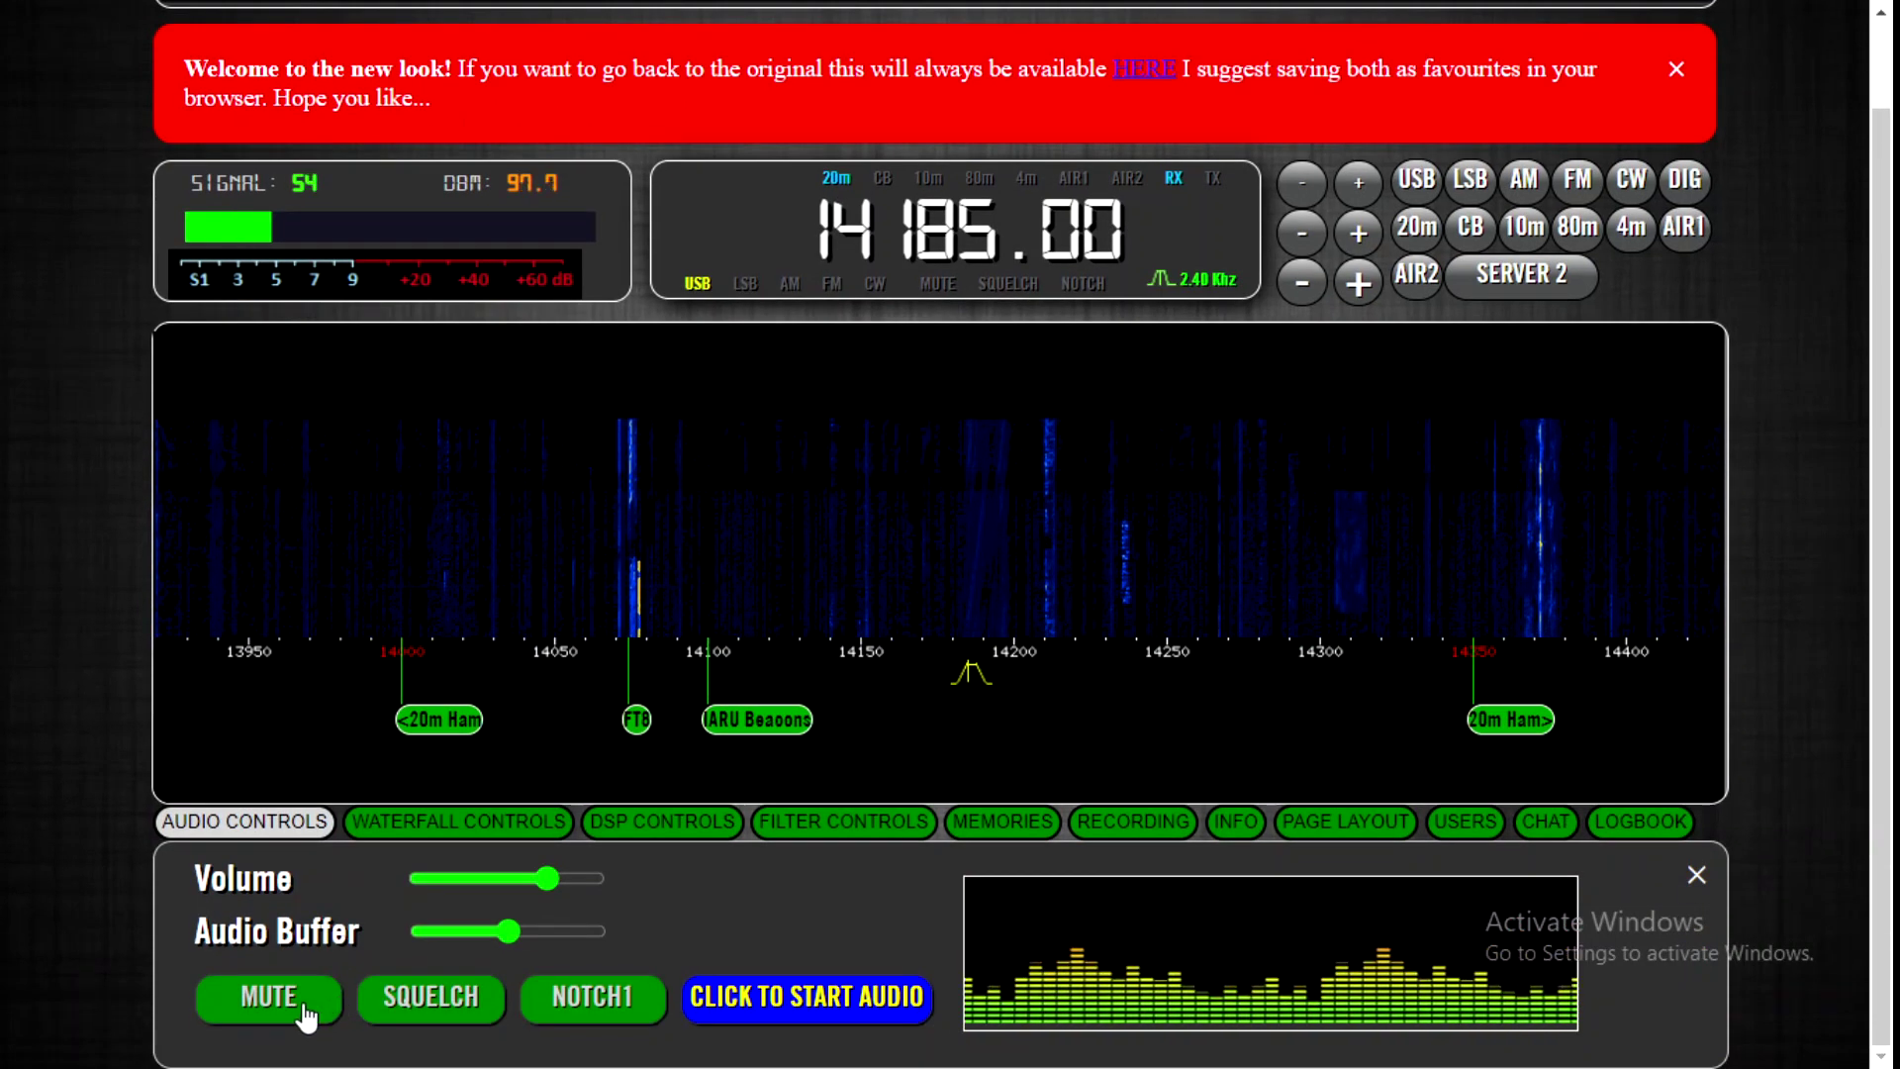
pyautogui.scroll(1, 431, 934)
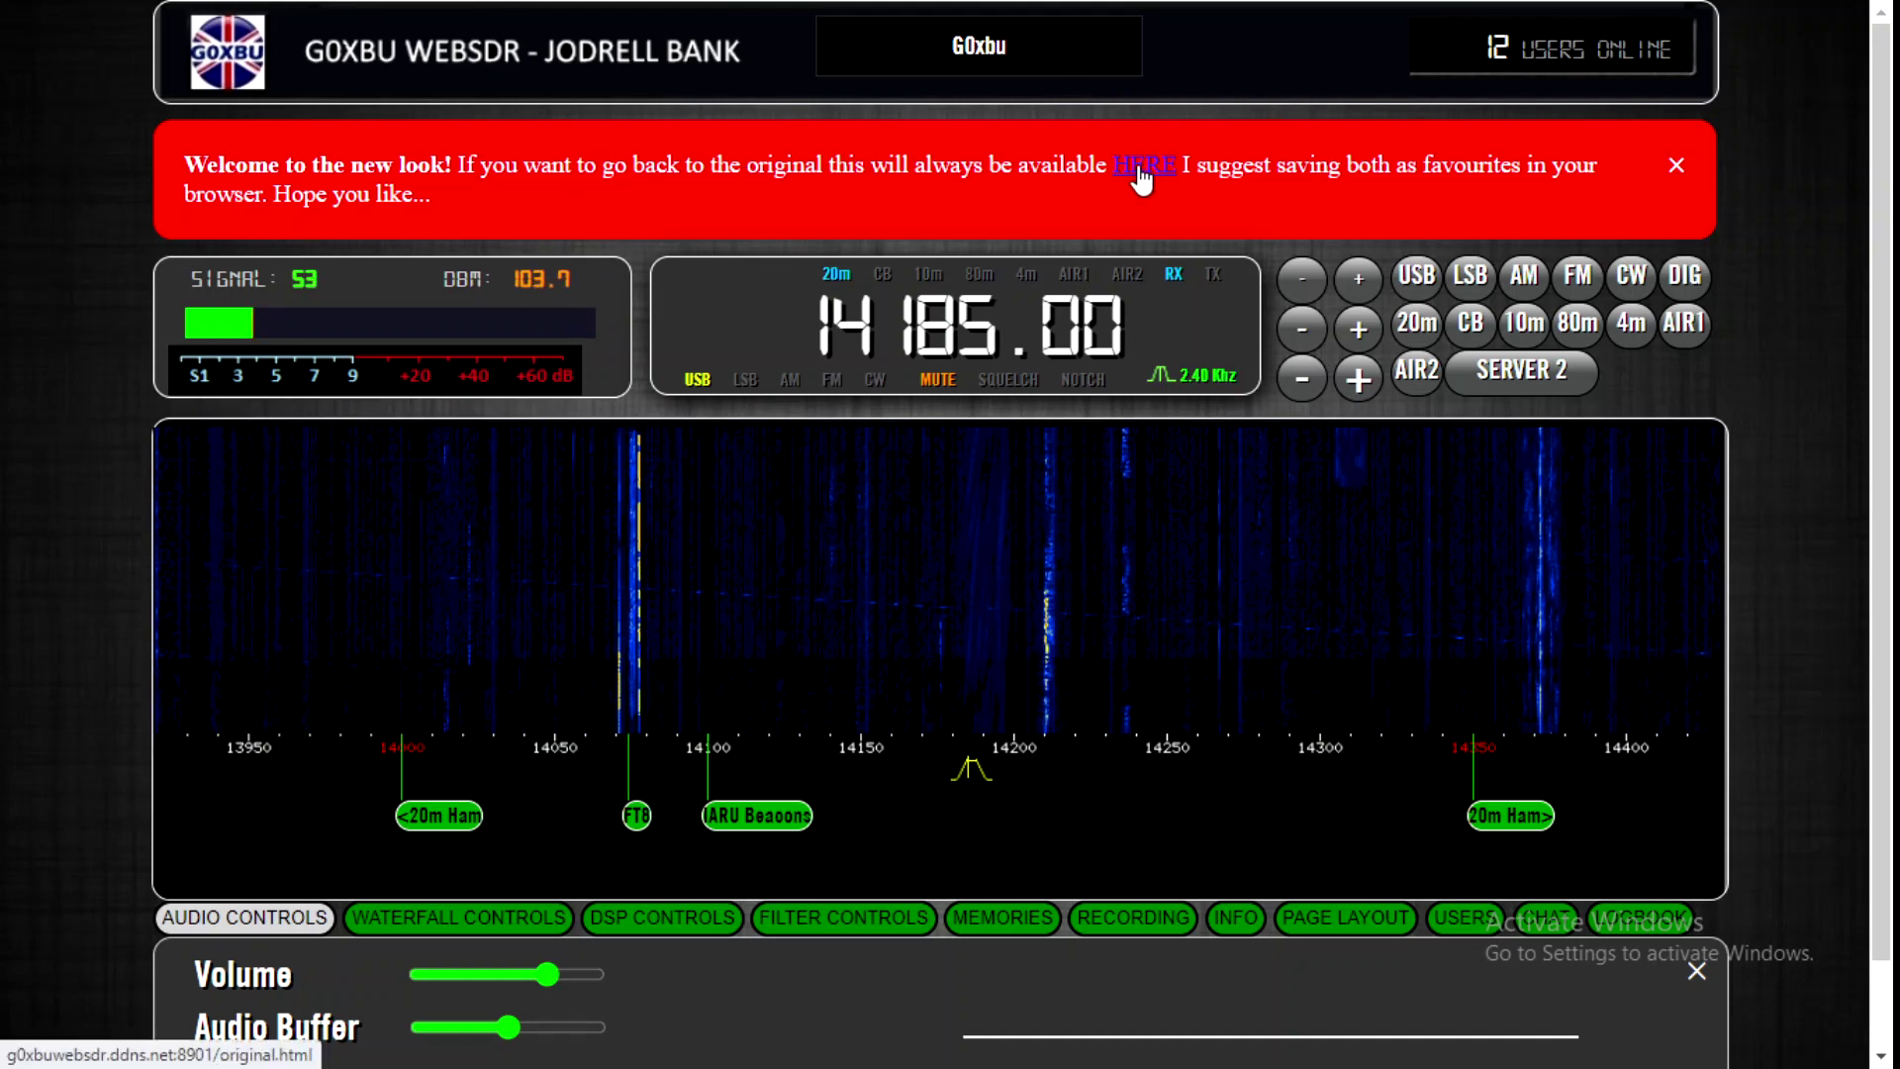
pyautogui.click(1677, 164)
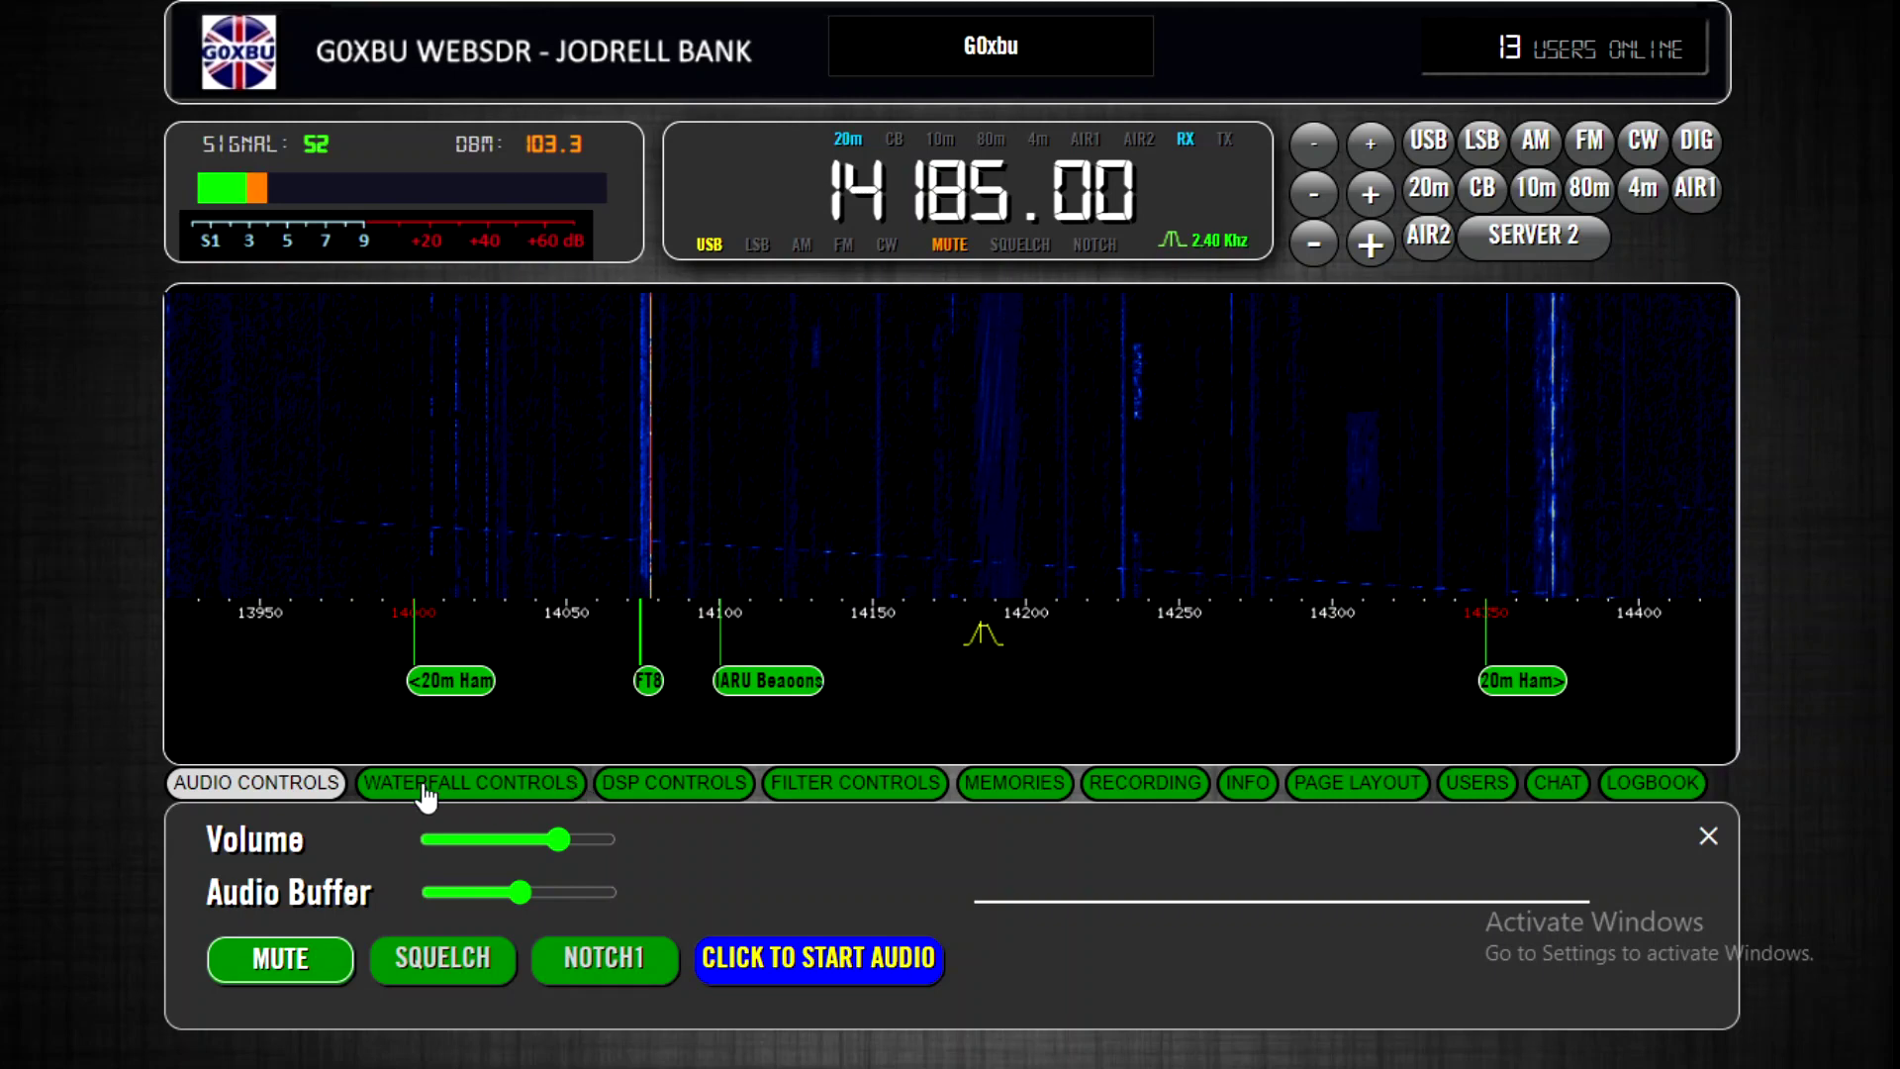
# - With the audio unmuted, tune to about 14143.65 kHz and lower the volume to roughly 30% of its range
pyautogui.click(300, 978)
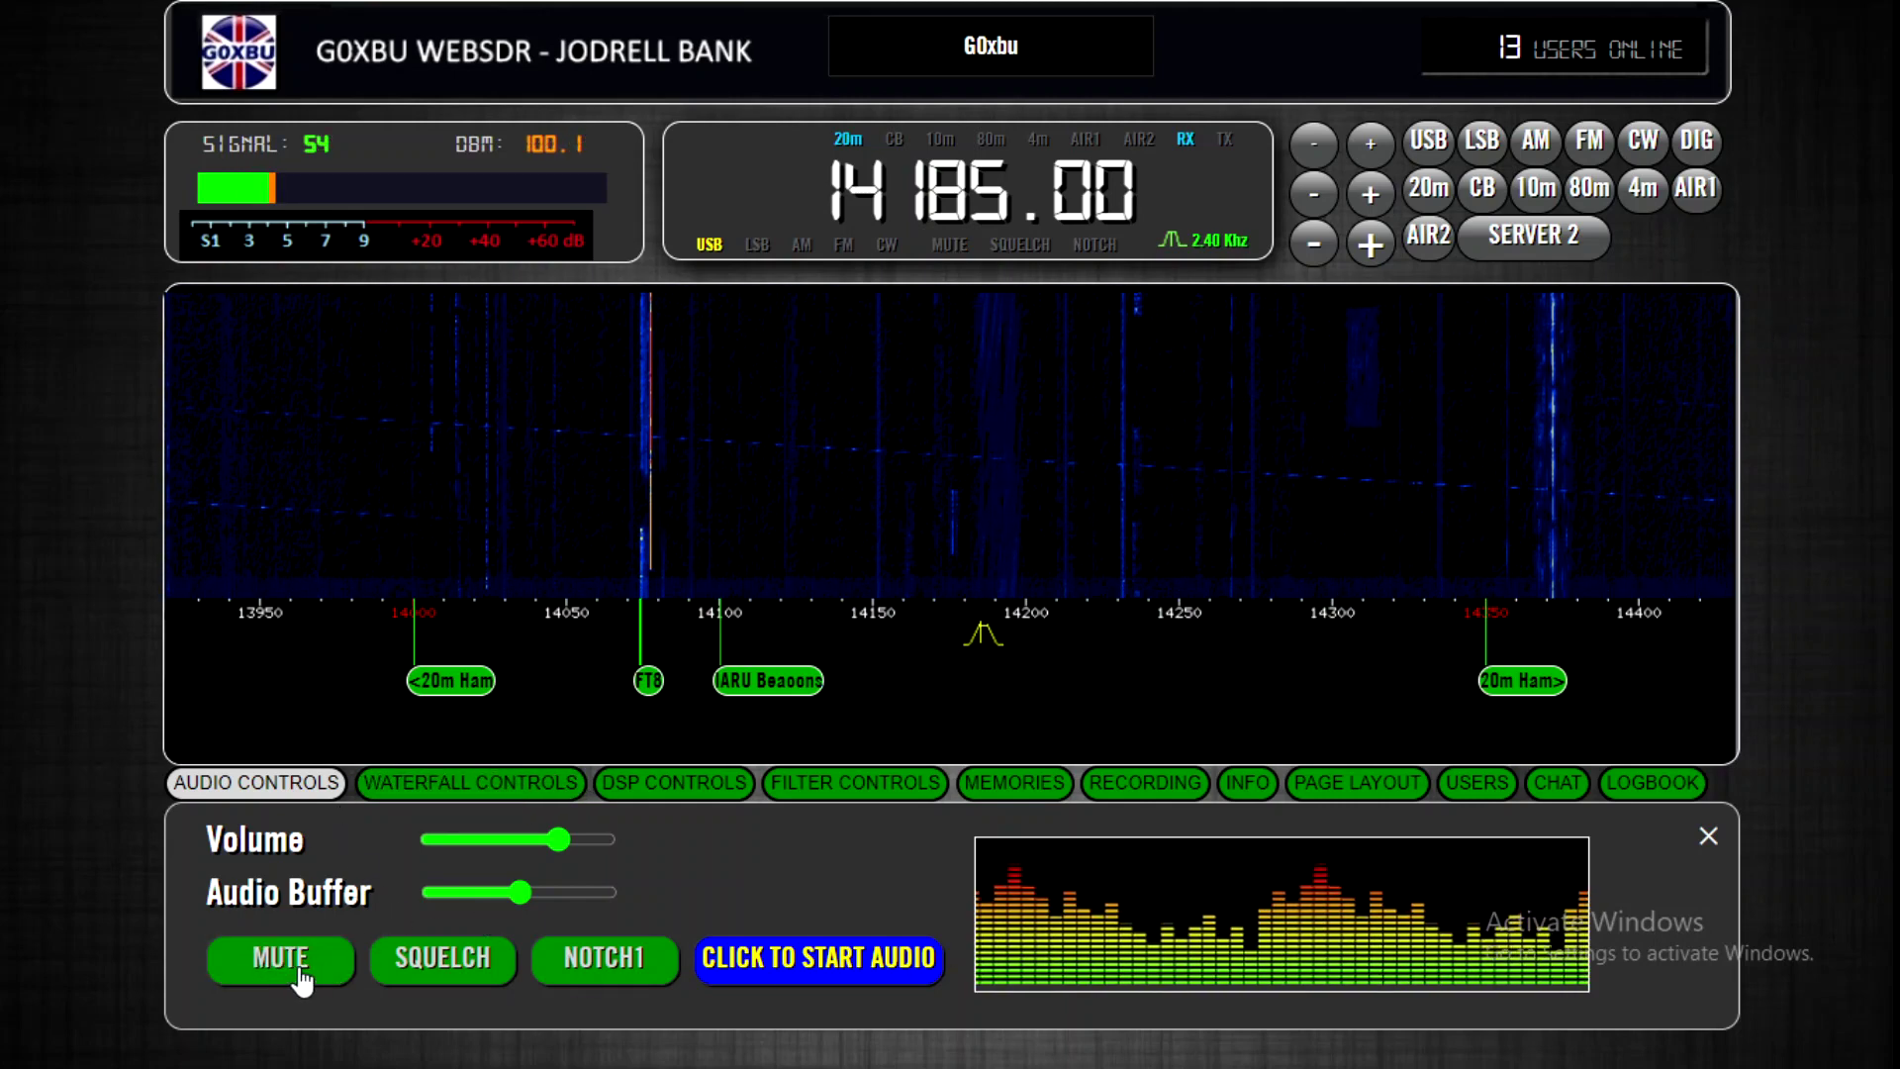
pyautogui.click(857, 609)
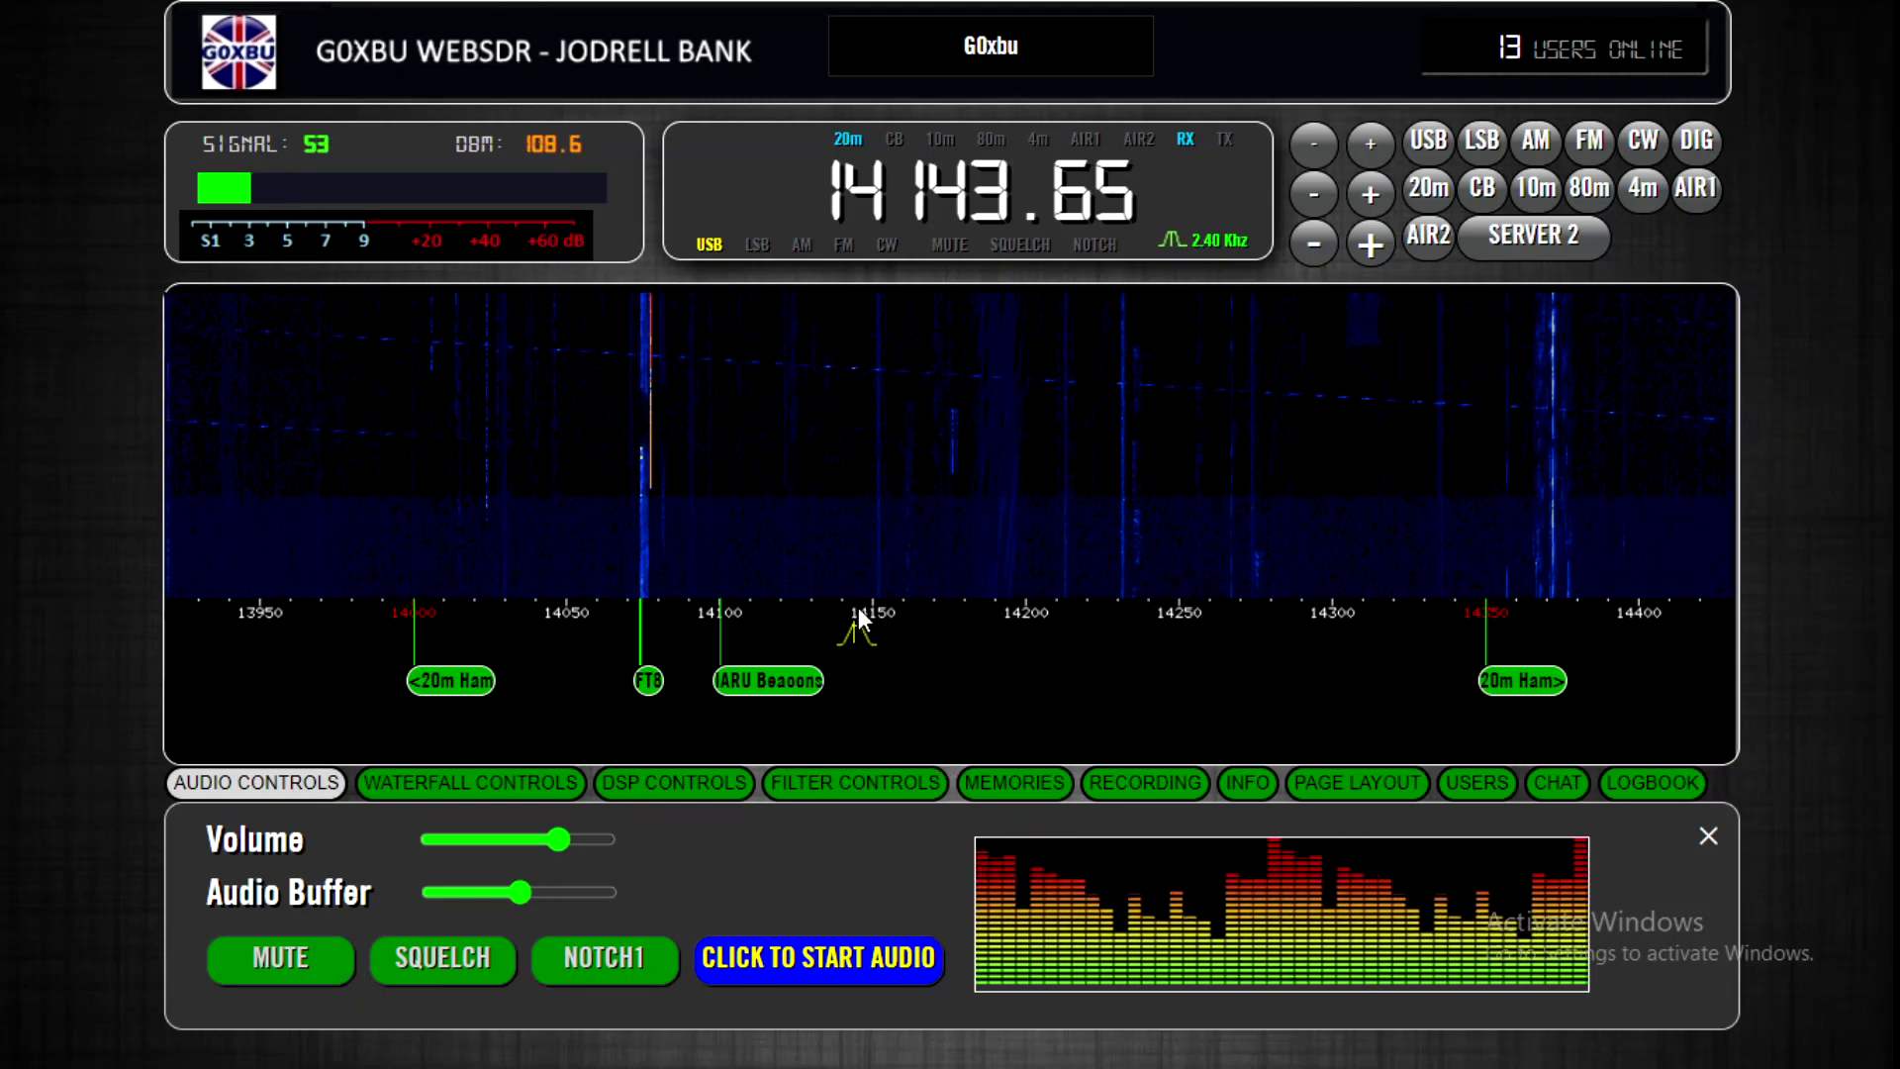
pyautogui.moveTo(531, 838); pyautogui.dragTo(479, 843)
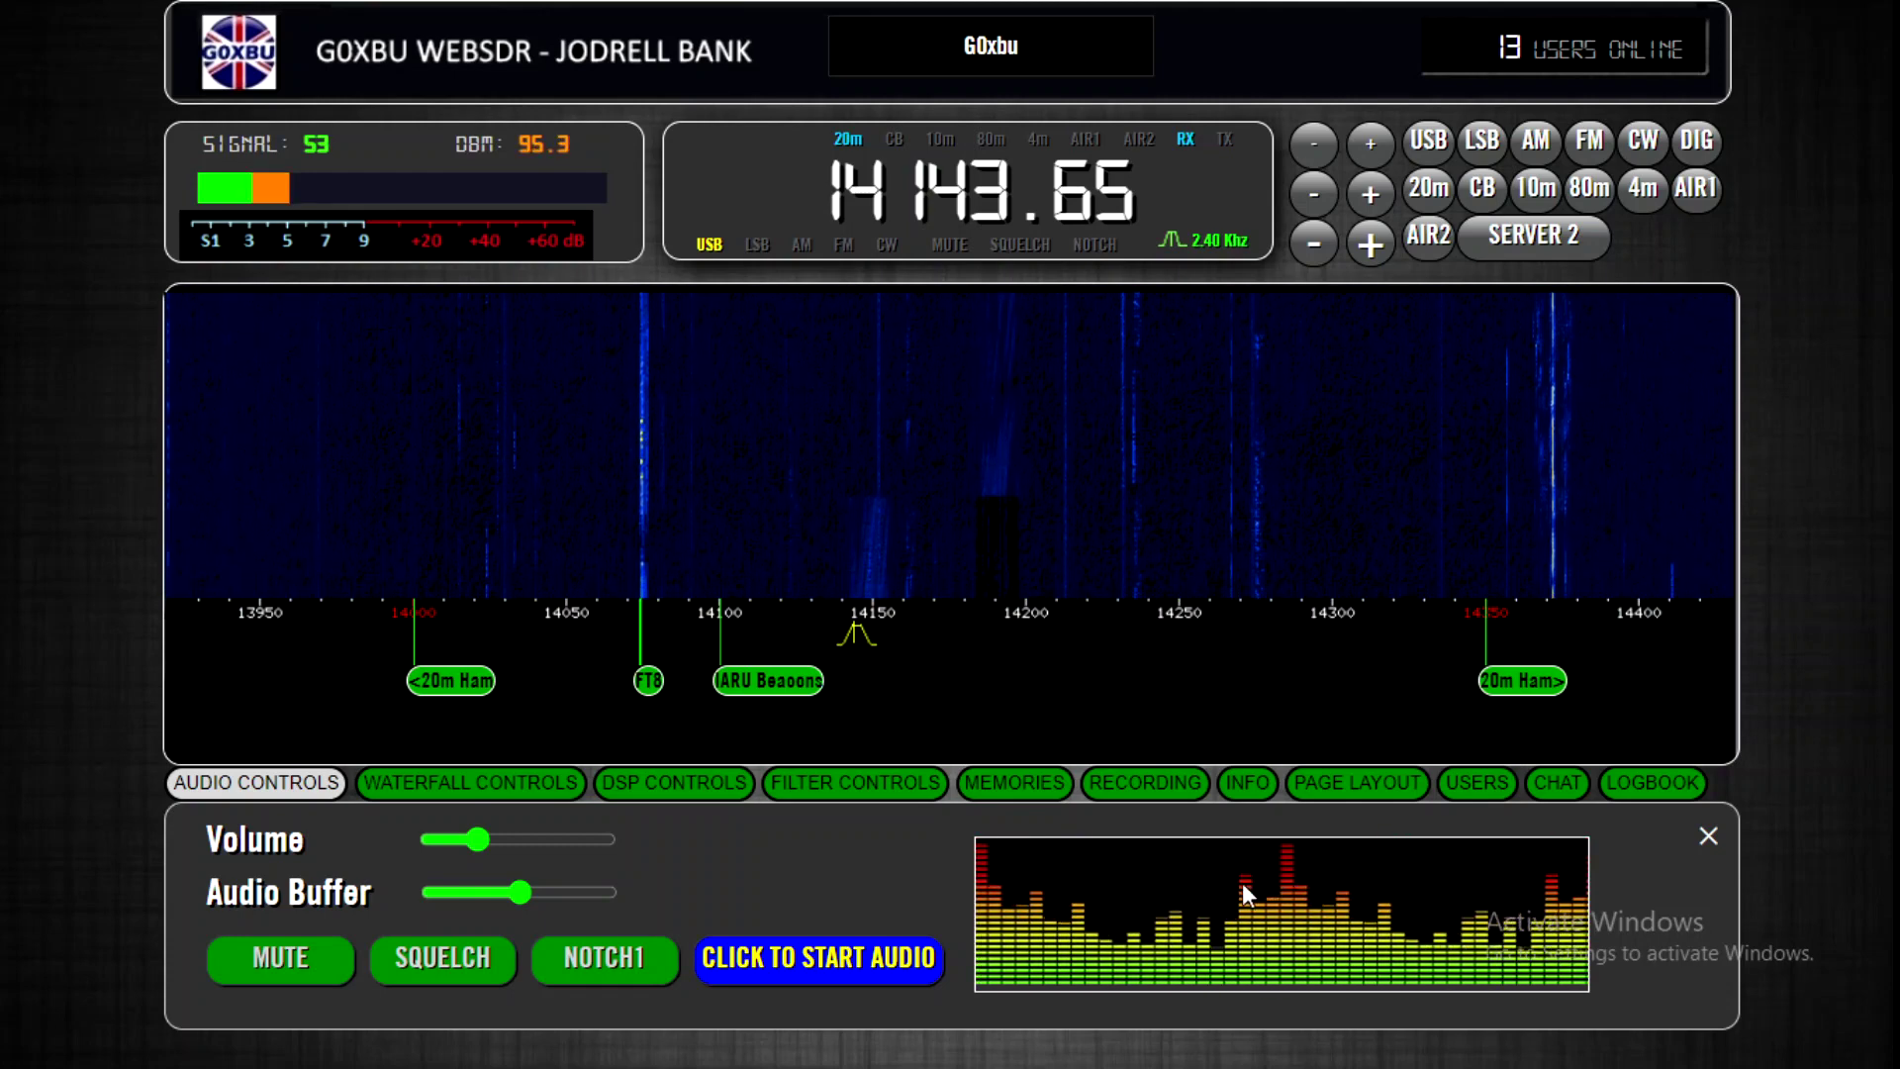
# - Tune the receiver to about 14129.65 kHz and mute the audio again
pyautogui.click(817, 608)
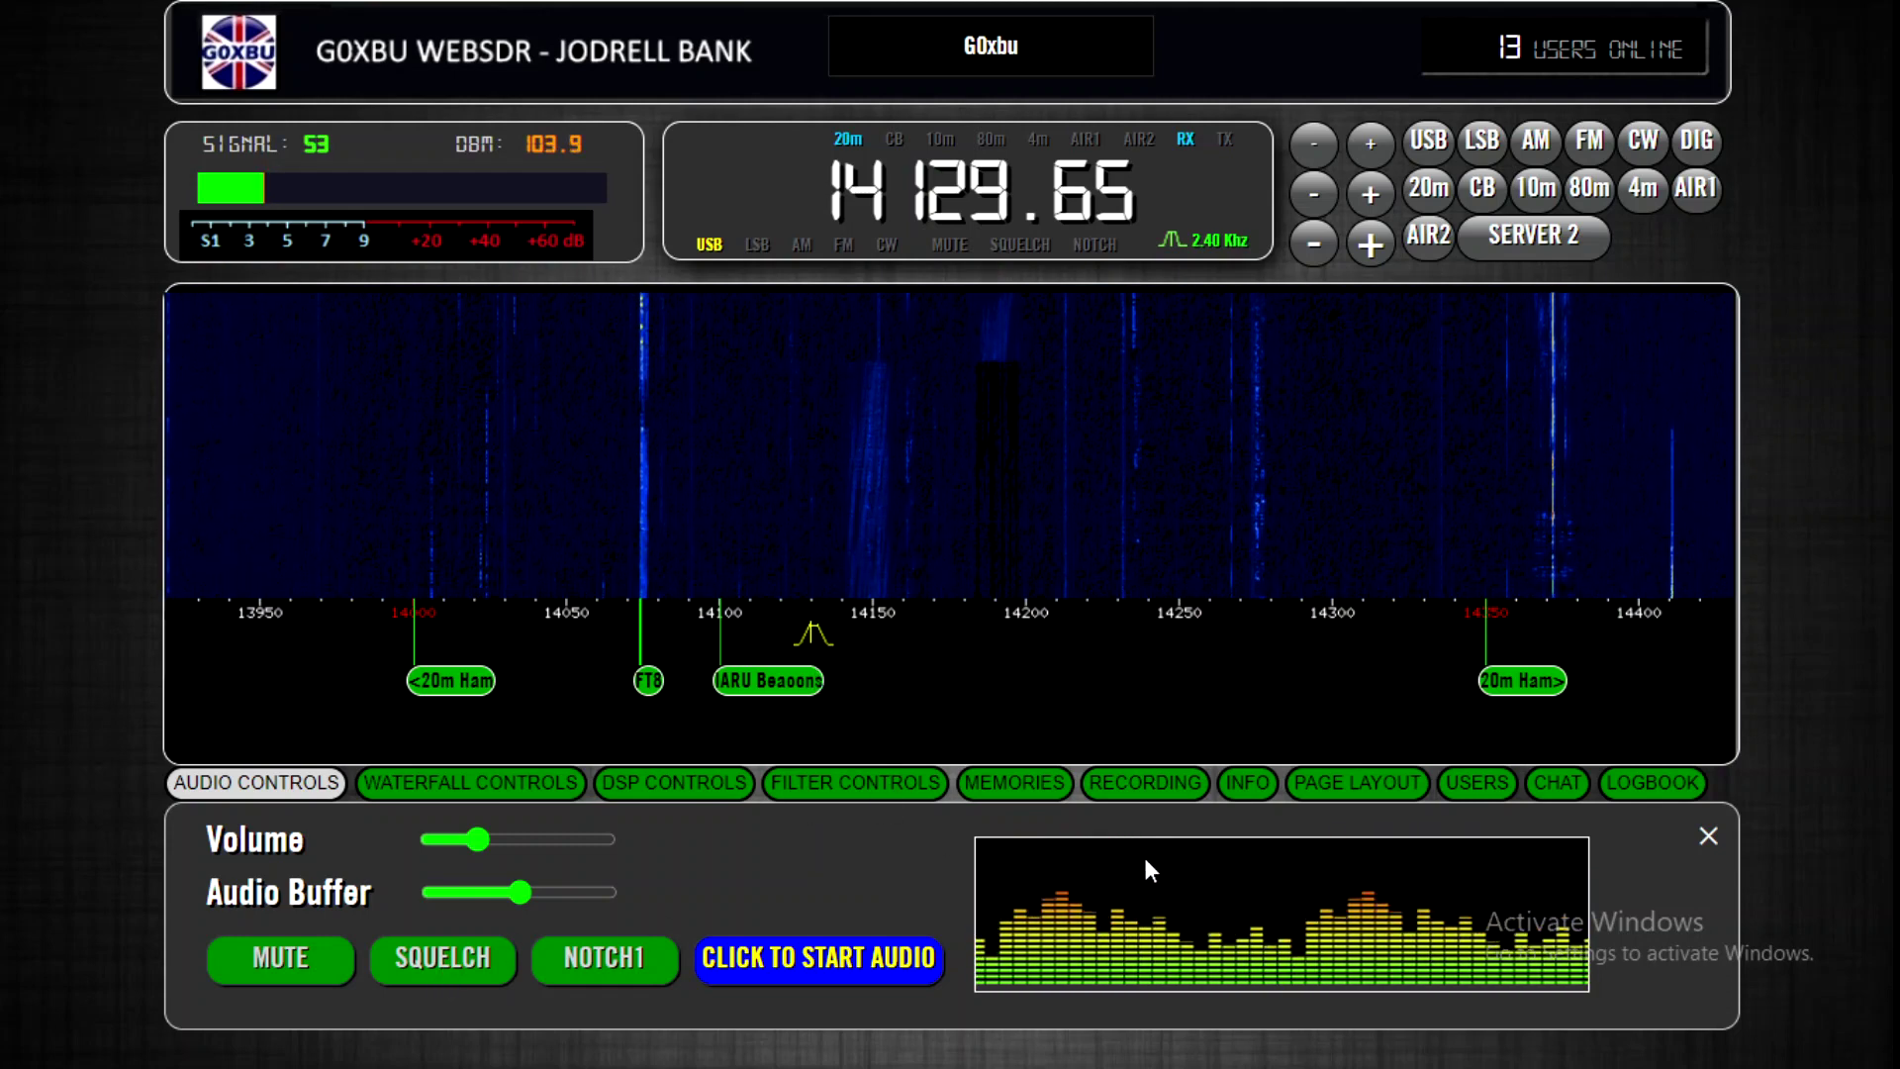
pyautogui.click(312, 970)
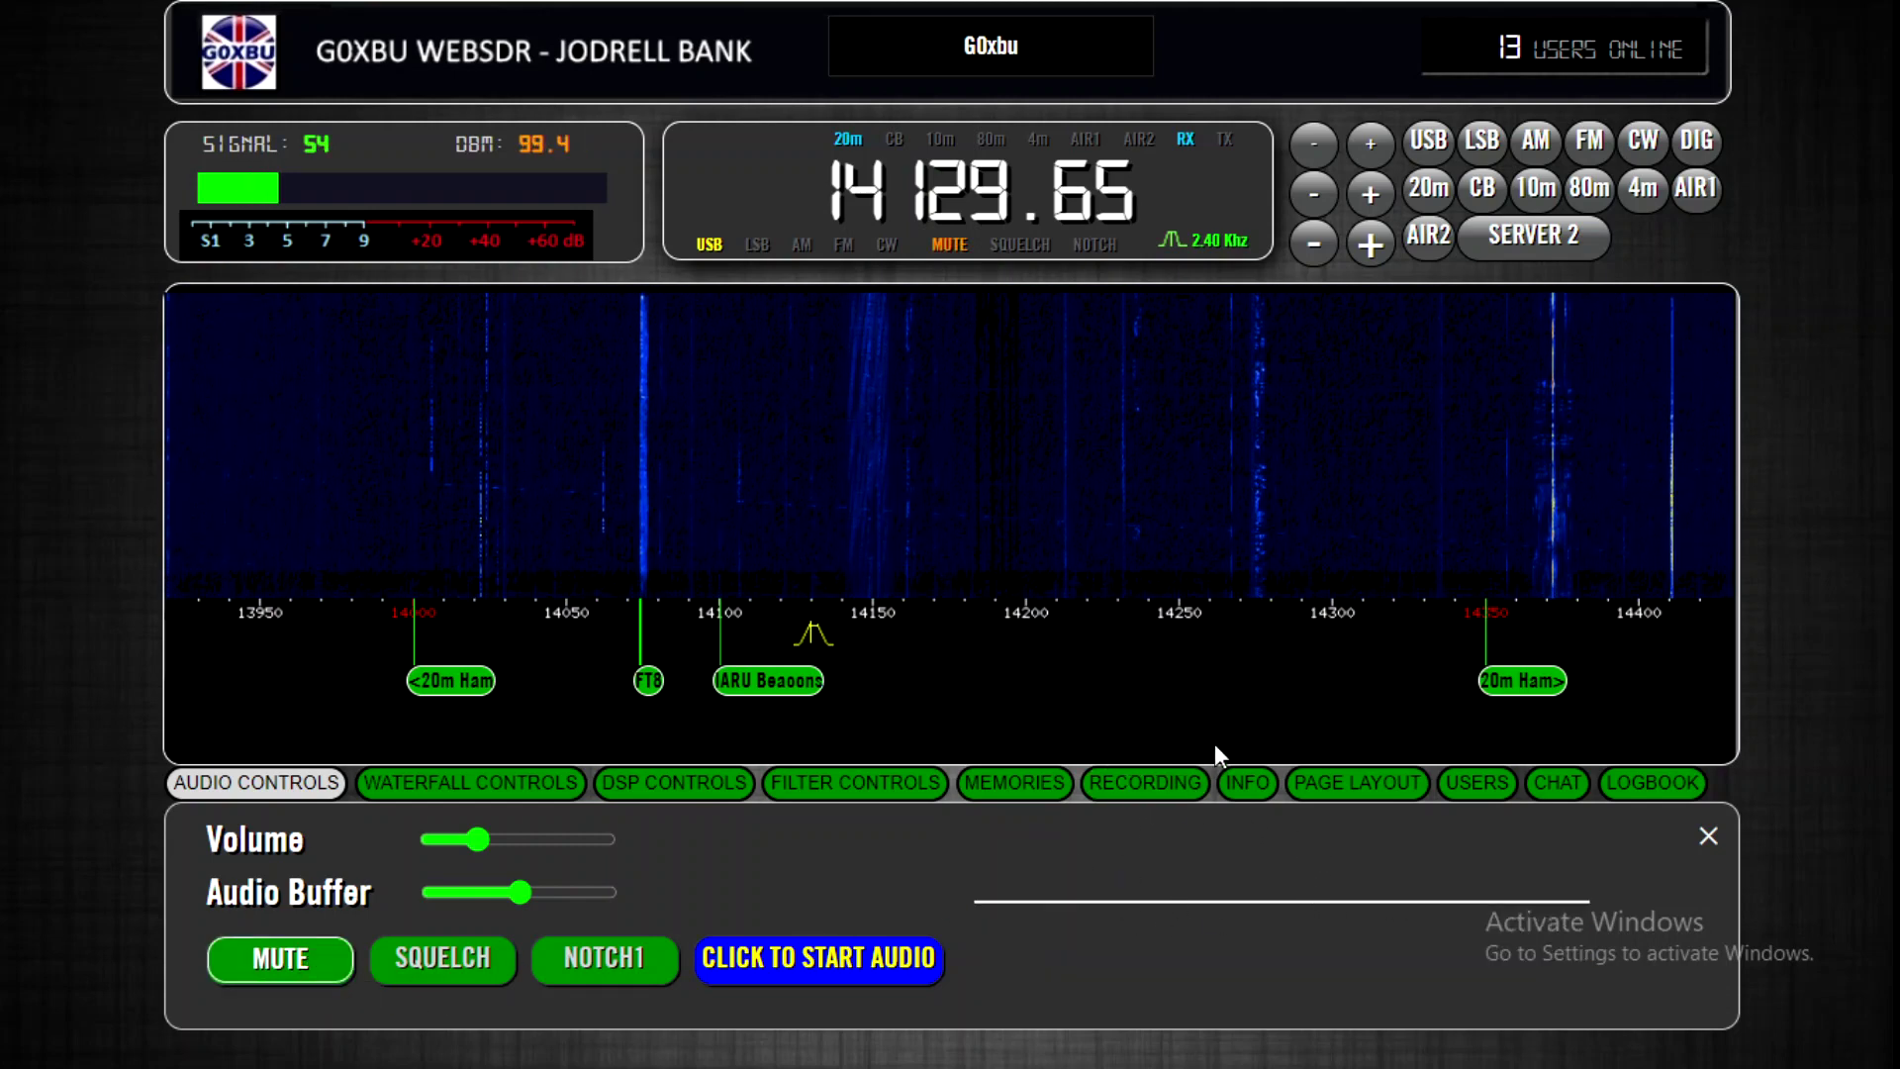
# - Enlarge the waterfall display across the page with the Super Zoom option
pyautogui.click(669, 786)
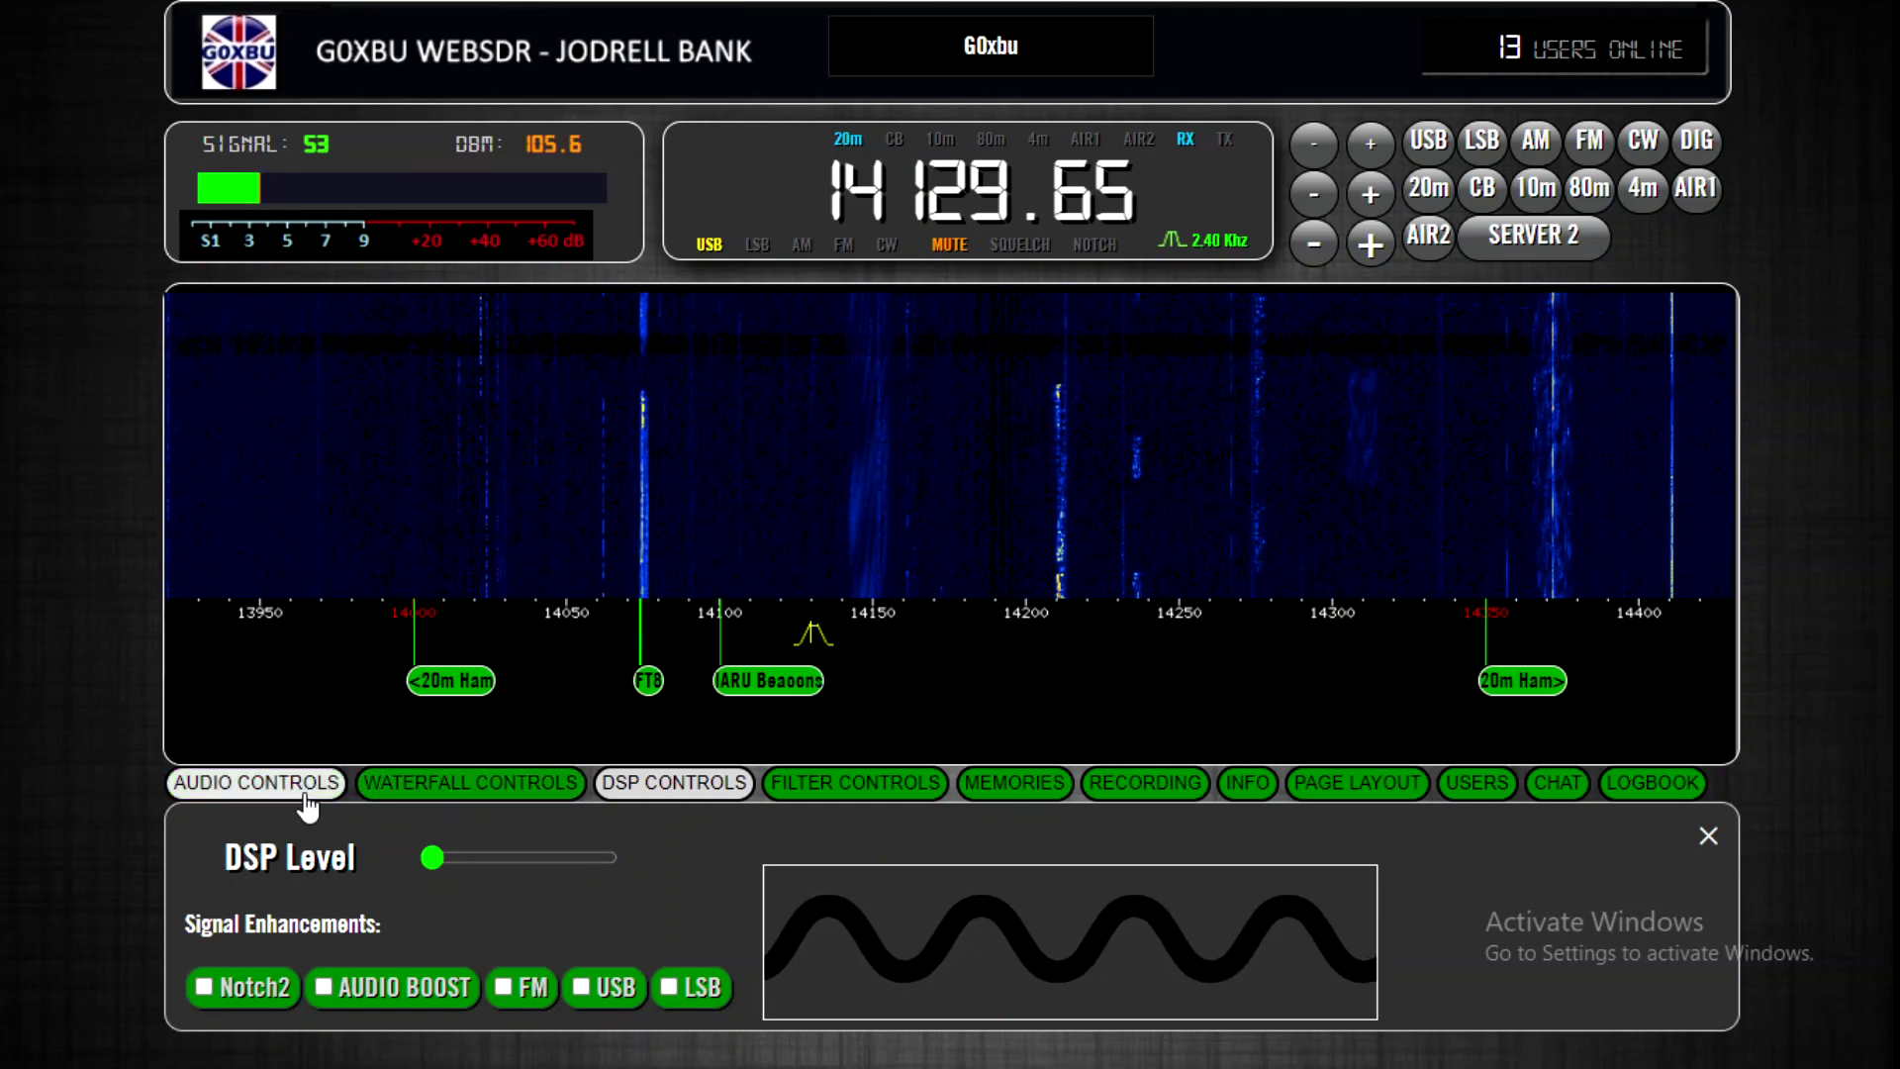
pyautogui.click(392, 787)
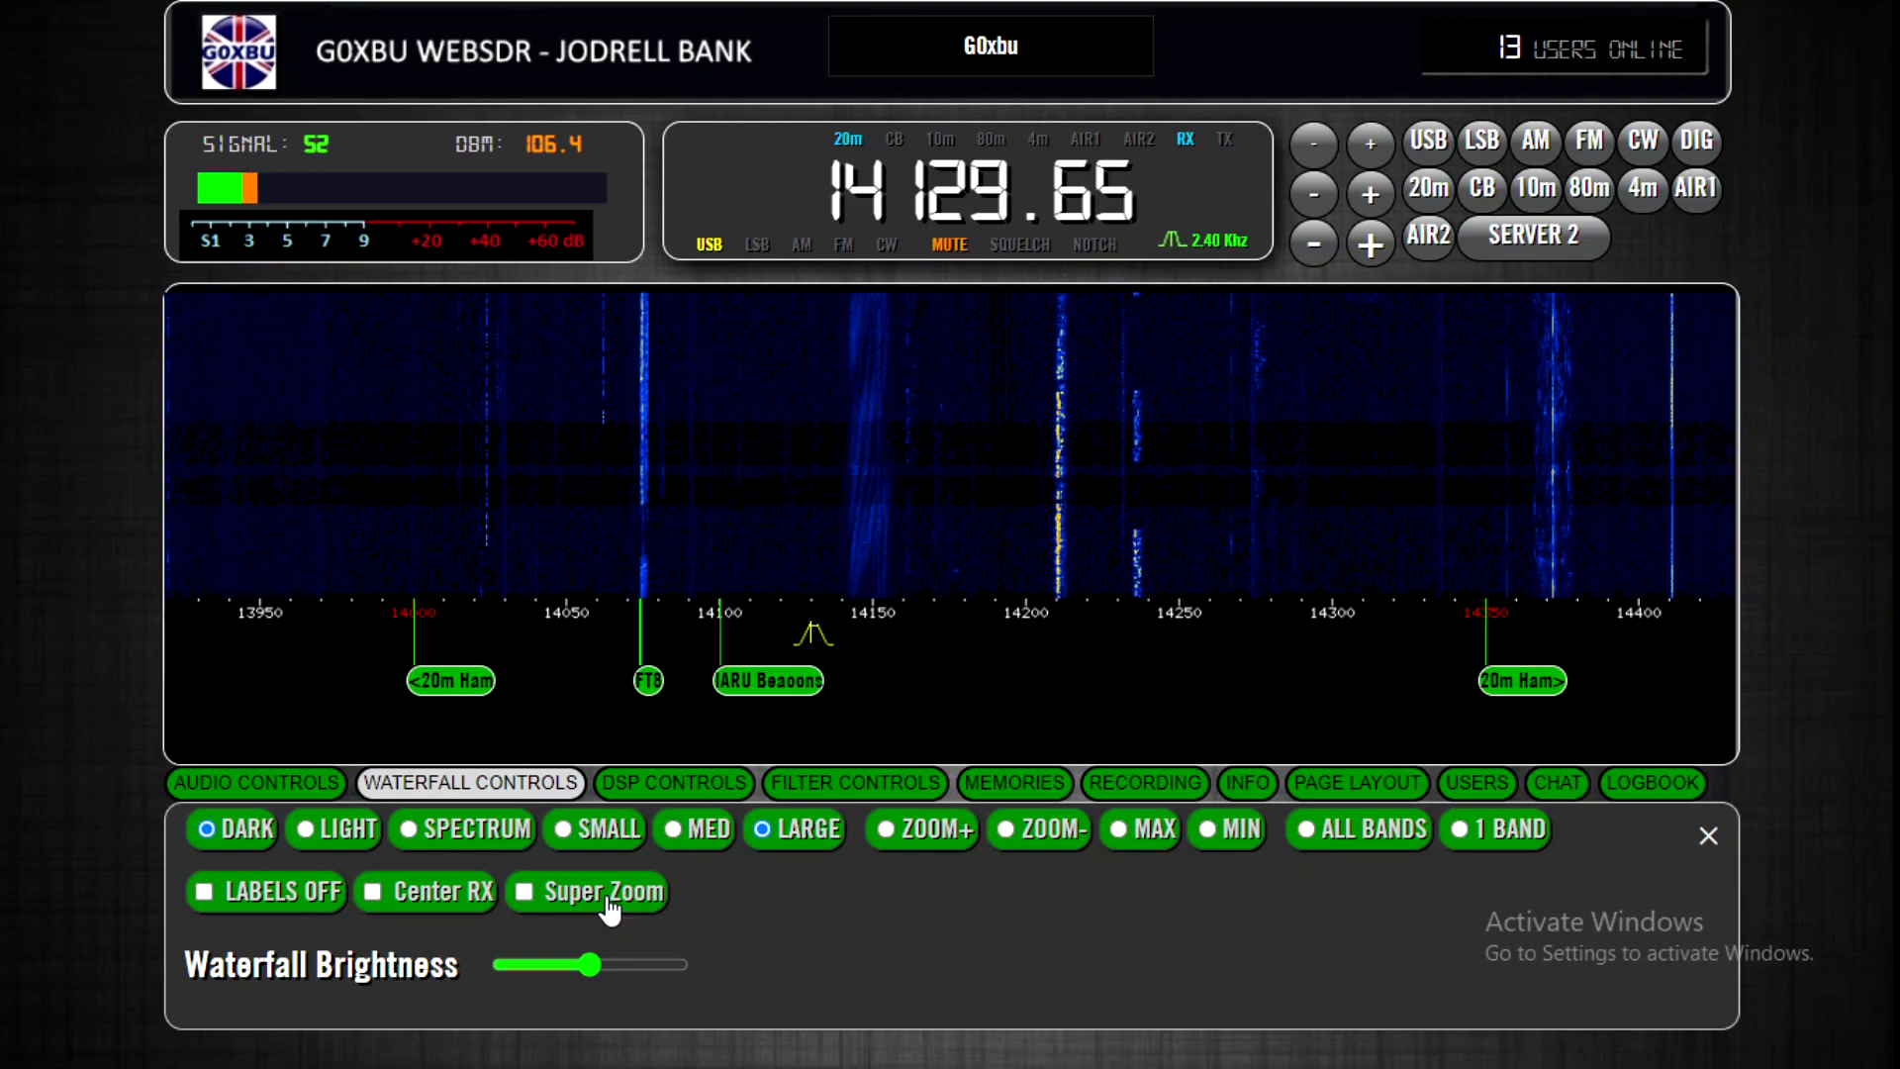
pyautogui.click(606, 894)
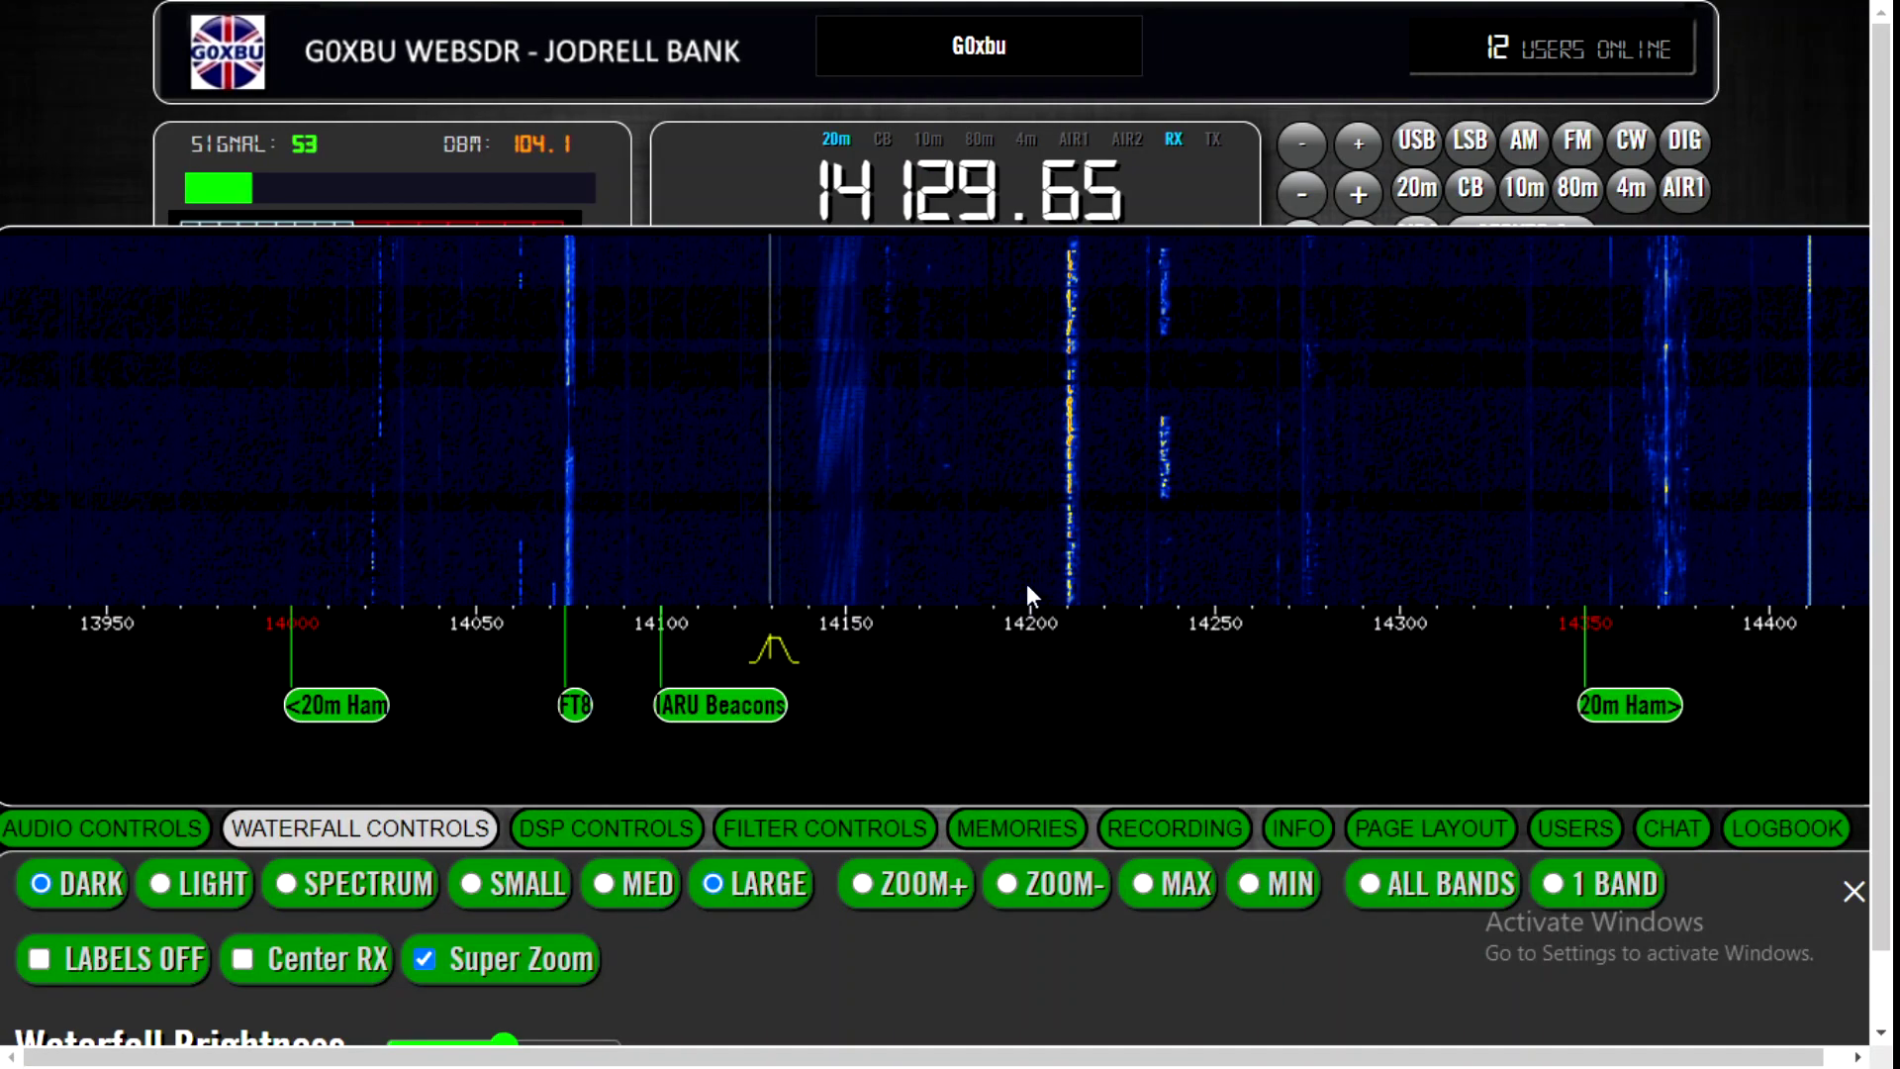
# - Tune to about 14213.65 kHz on the enlarged waterfall and zoom in around that frequency
pyautogui.click(1081, 532)
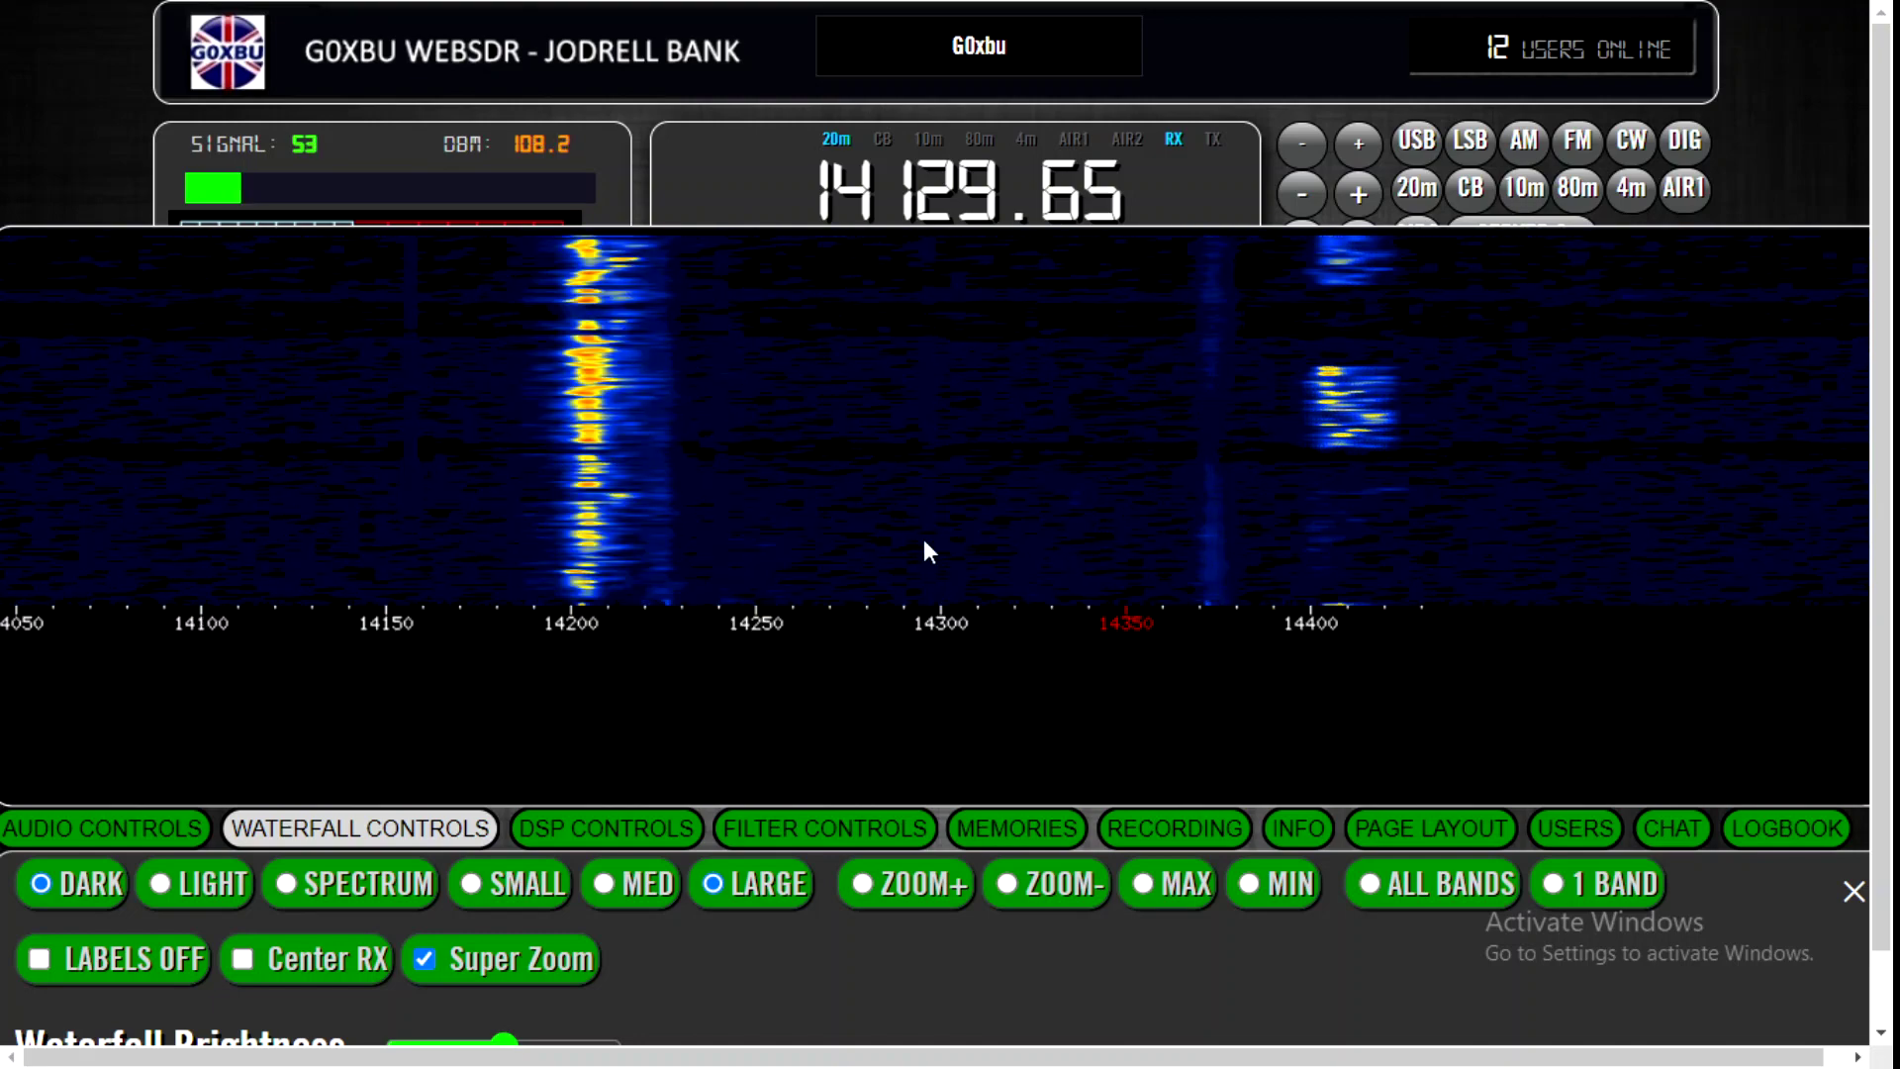
pyautogui.scroll(-4, 882, 479)
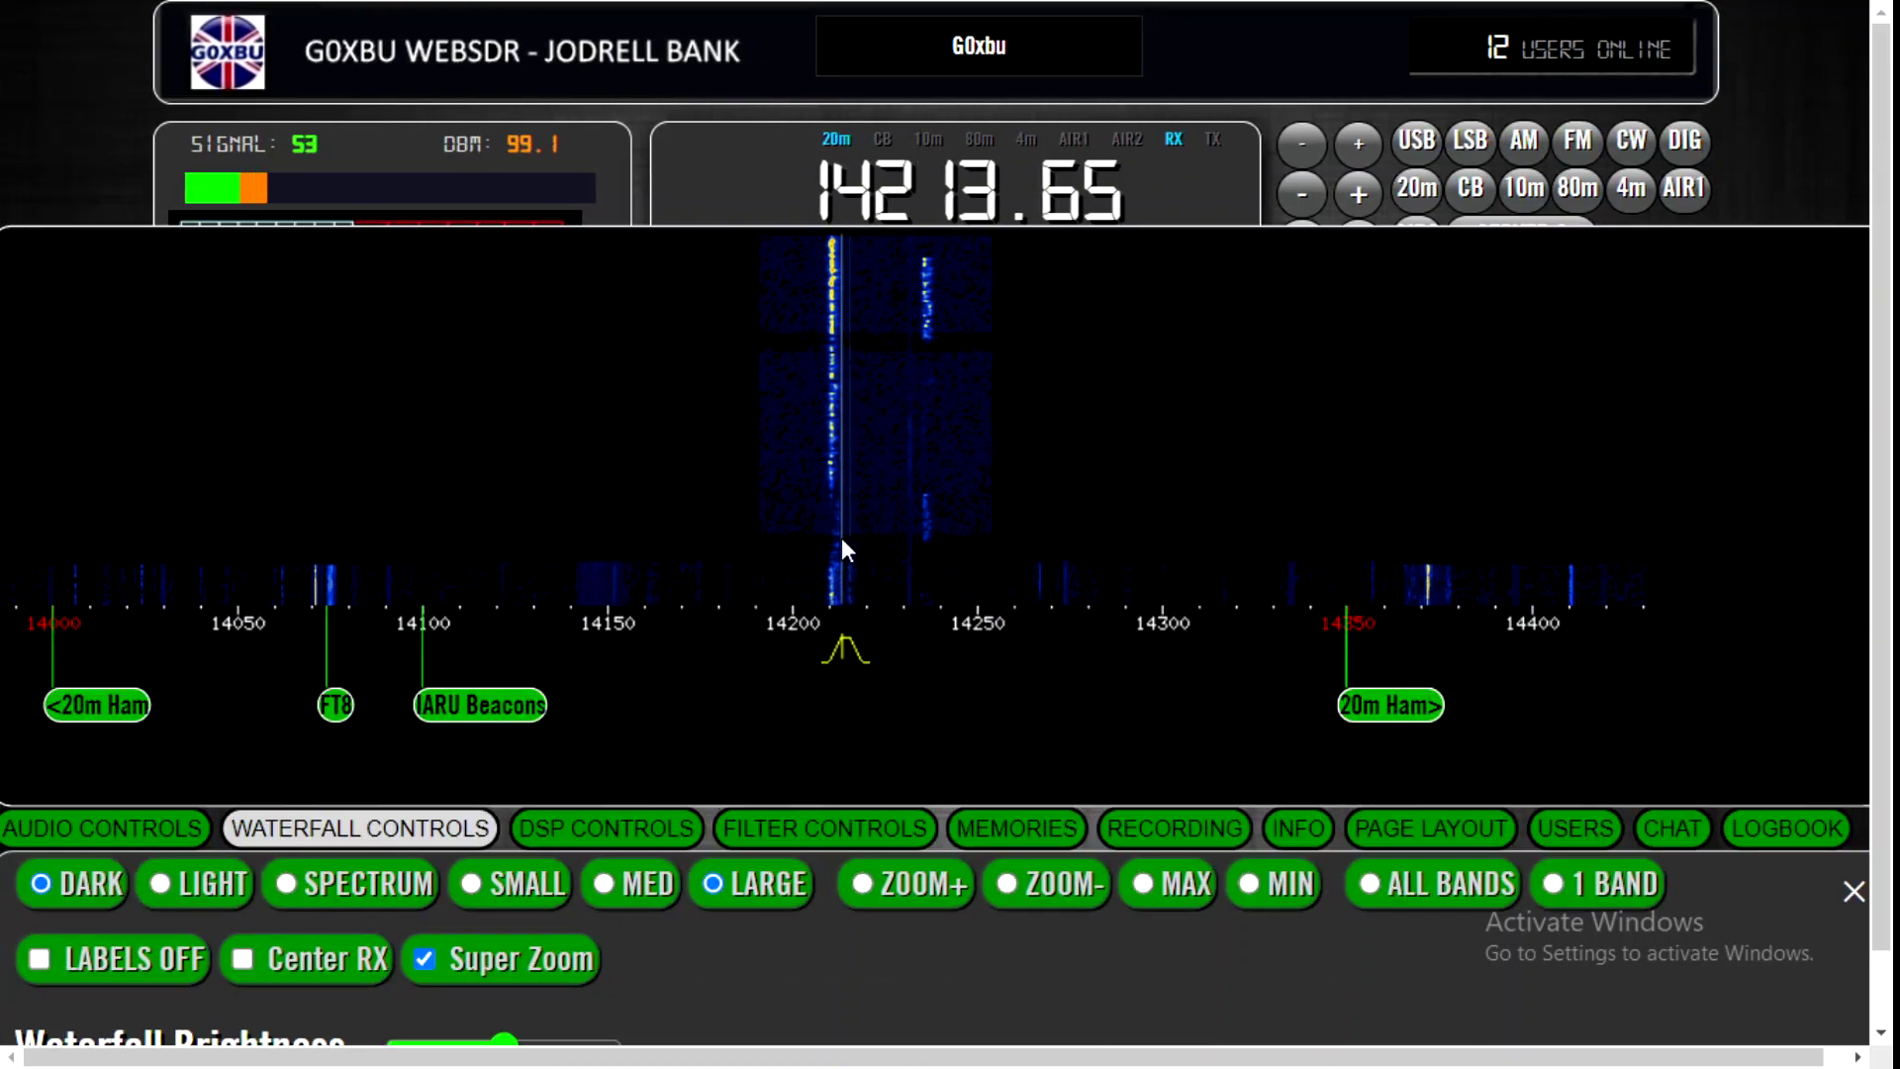
pyautogui.scroll(2, 807, 532)
pyautogui.scroll(2, 845, 550)
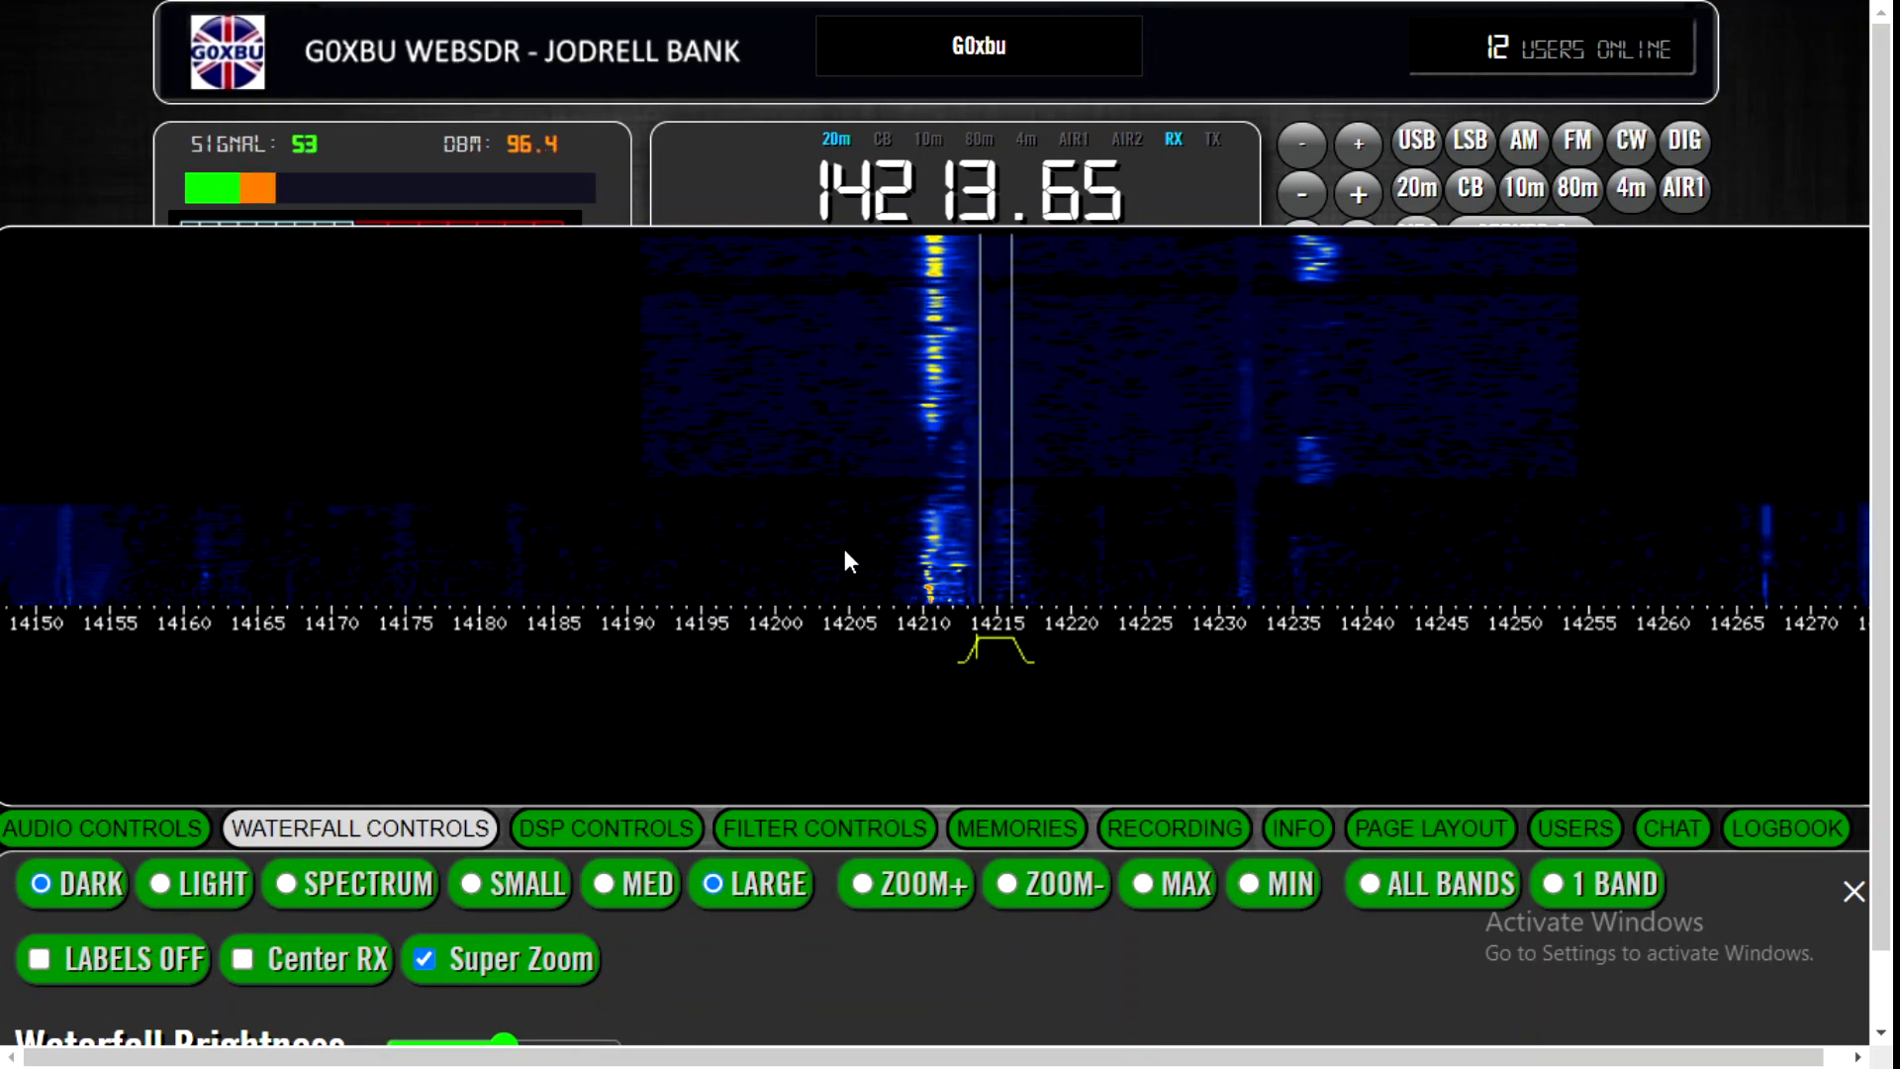
# - Tune within the zoomed waterfall to about 14200.15 kHz and on to about 14204.33 kHz
pyautogui.click(833, 544)
pyautogui.click(814, 524)
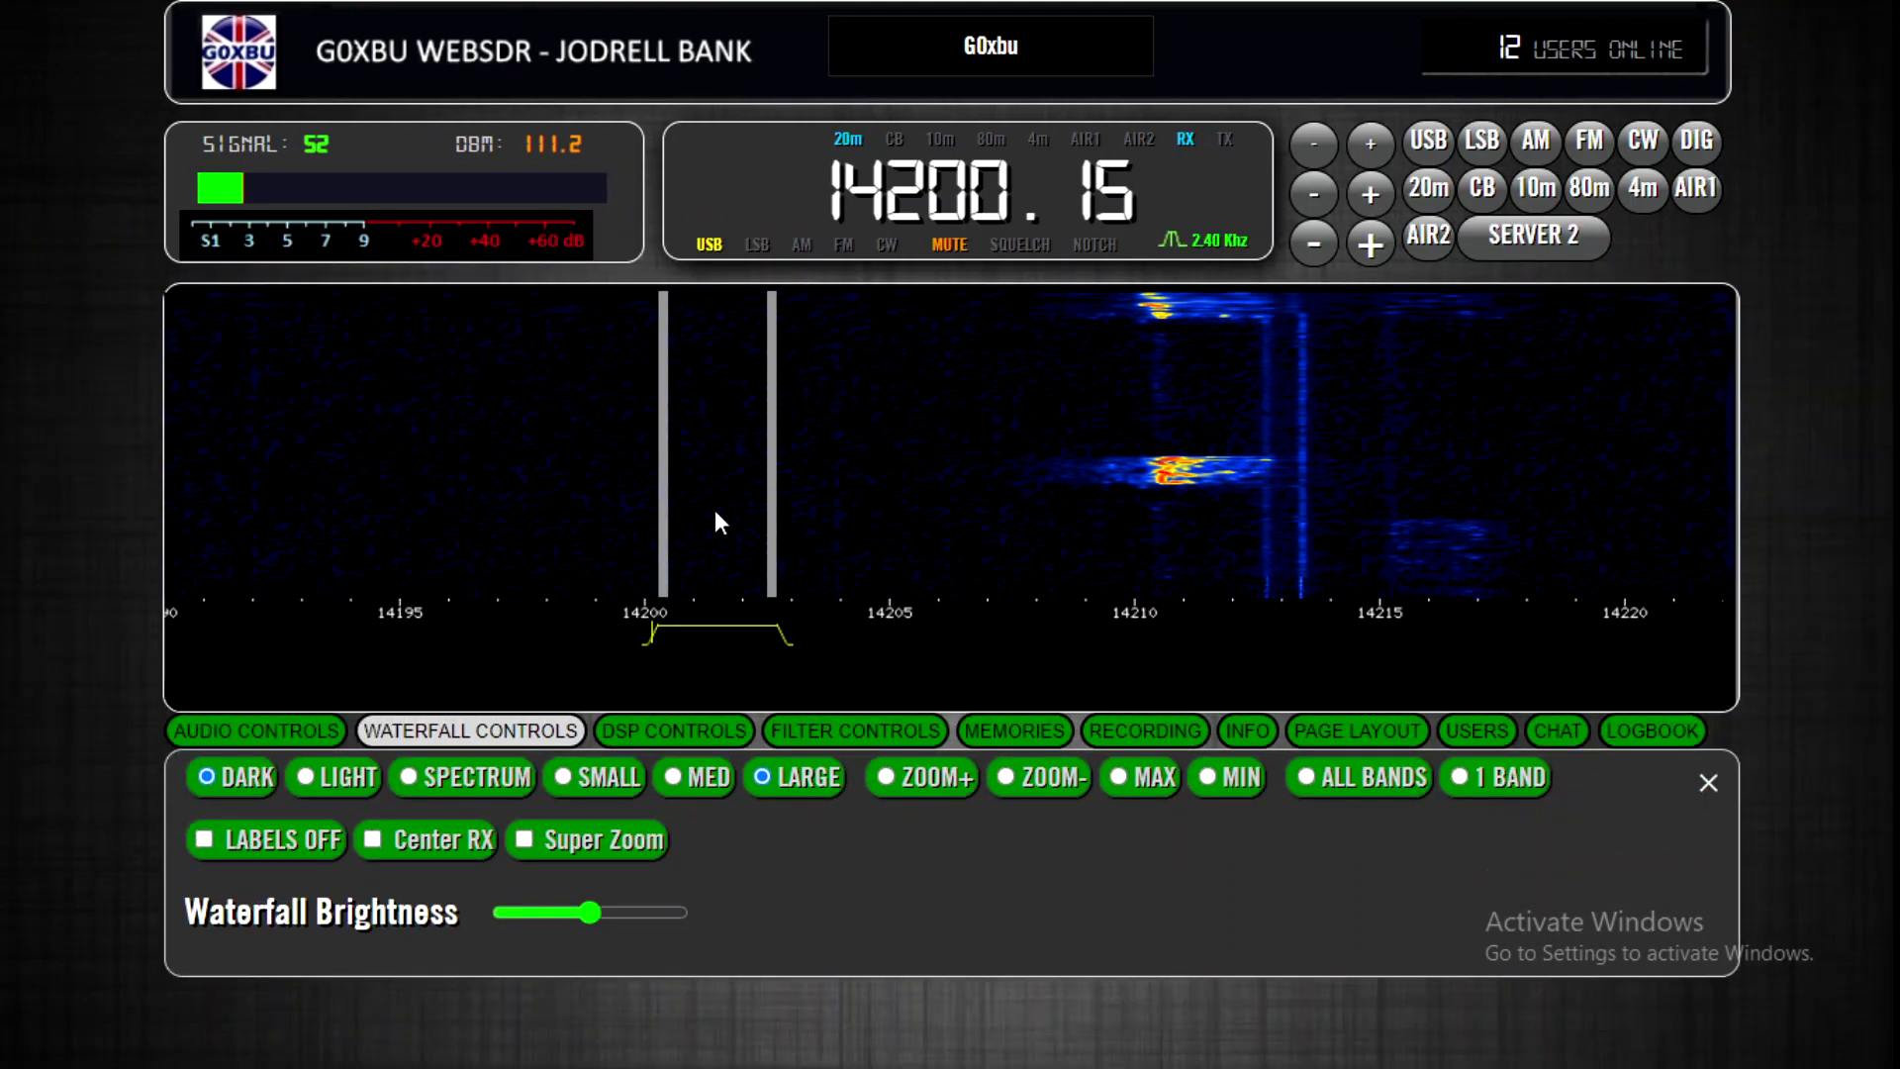
pyautogui.click(805, 534)
pyautogui.click(870, 544)
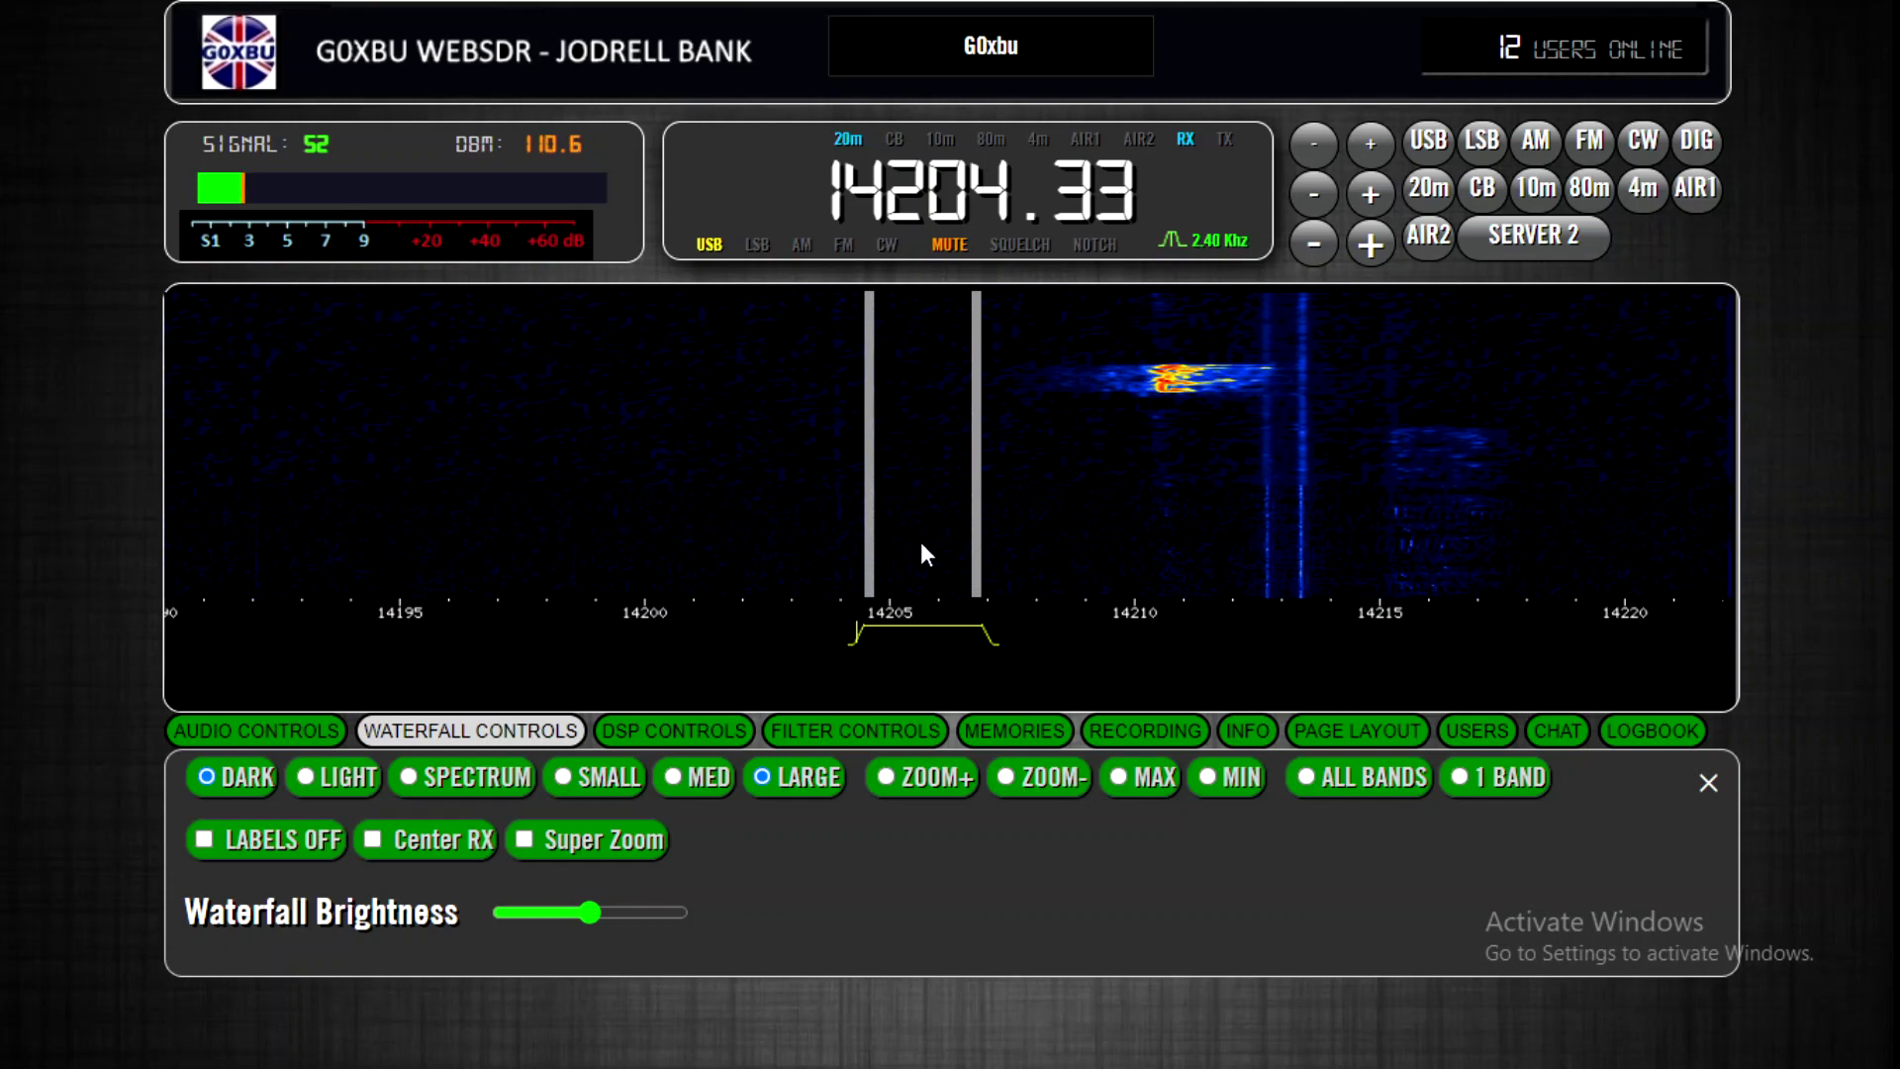
# - Move the receive passband up onto the signal near 14215 kHz, tuning to about 14214.90 kHz
pyautogui.click(1030, 539)
pyautogui.click(1377, 572)
pyautogui.click(1389, 586)
pyautogui.click(1451, 585)
pyautogui.click(1442, 586)
pyautogui.click(1435, 580)
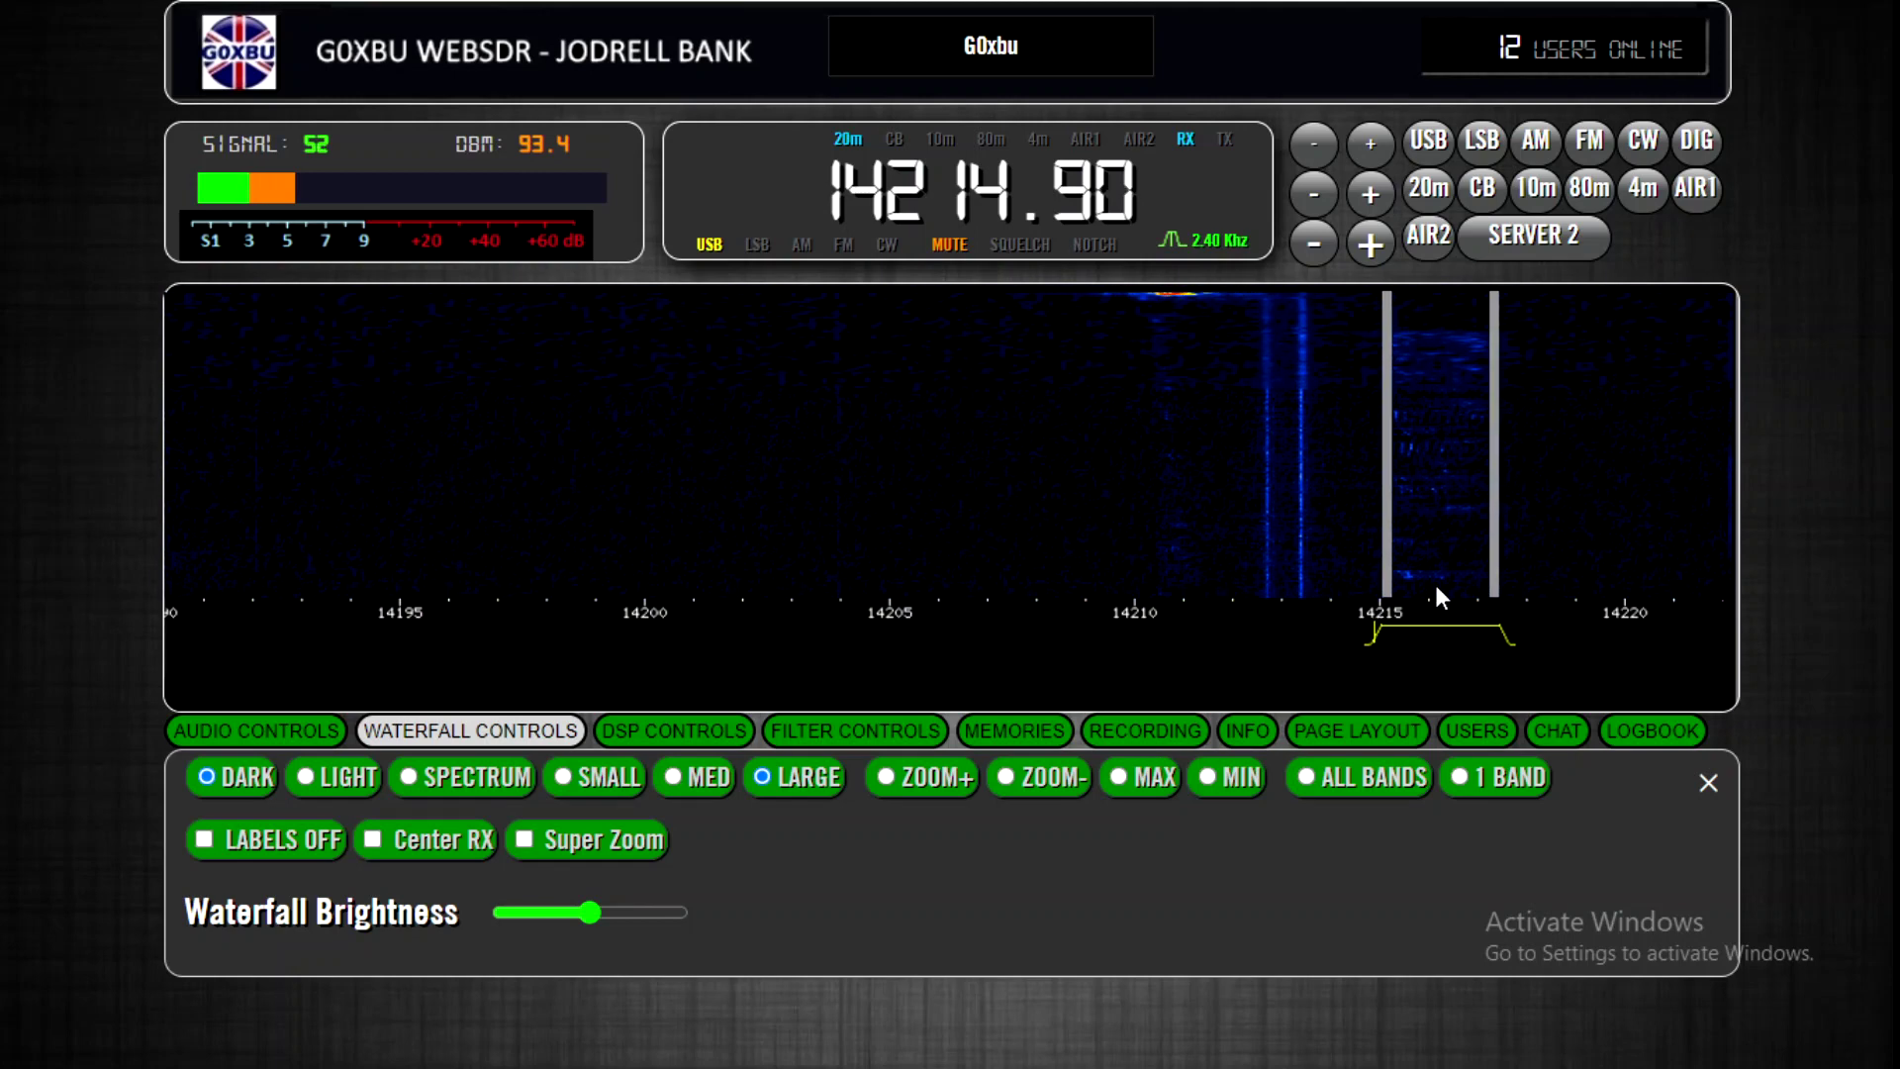
# - Move the receive passband back down the band to about 14204.27 kHz
pyautogui.click(1047, 584)
pyautogui.click(939, 585)
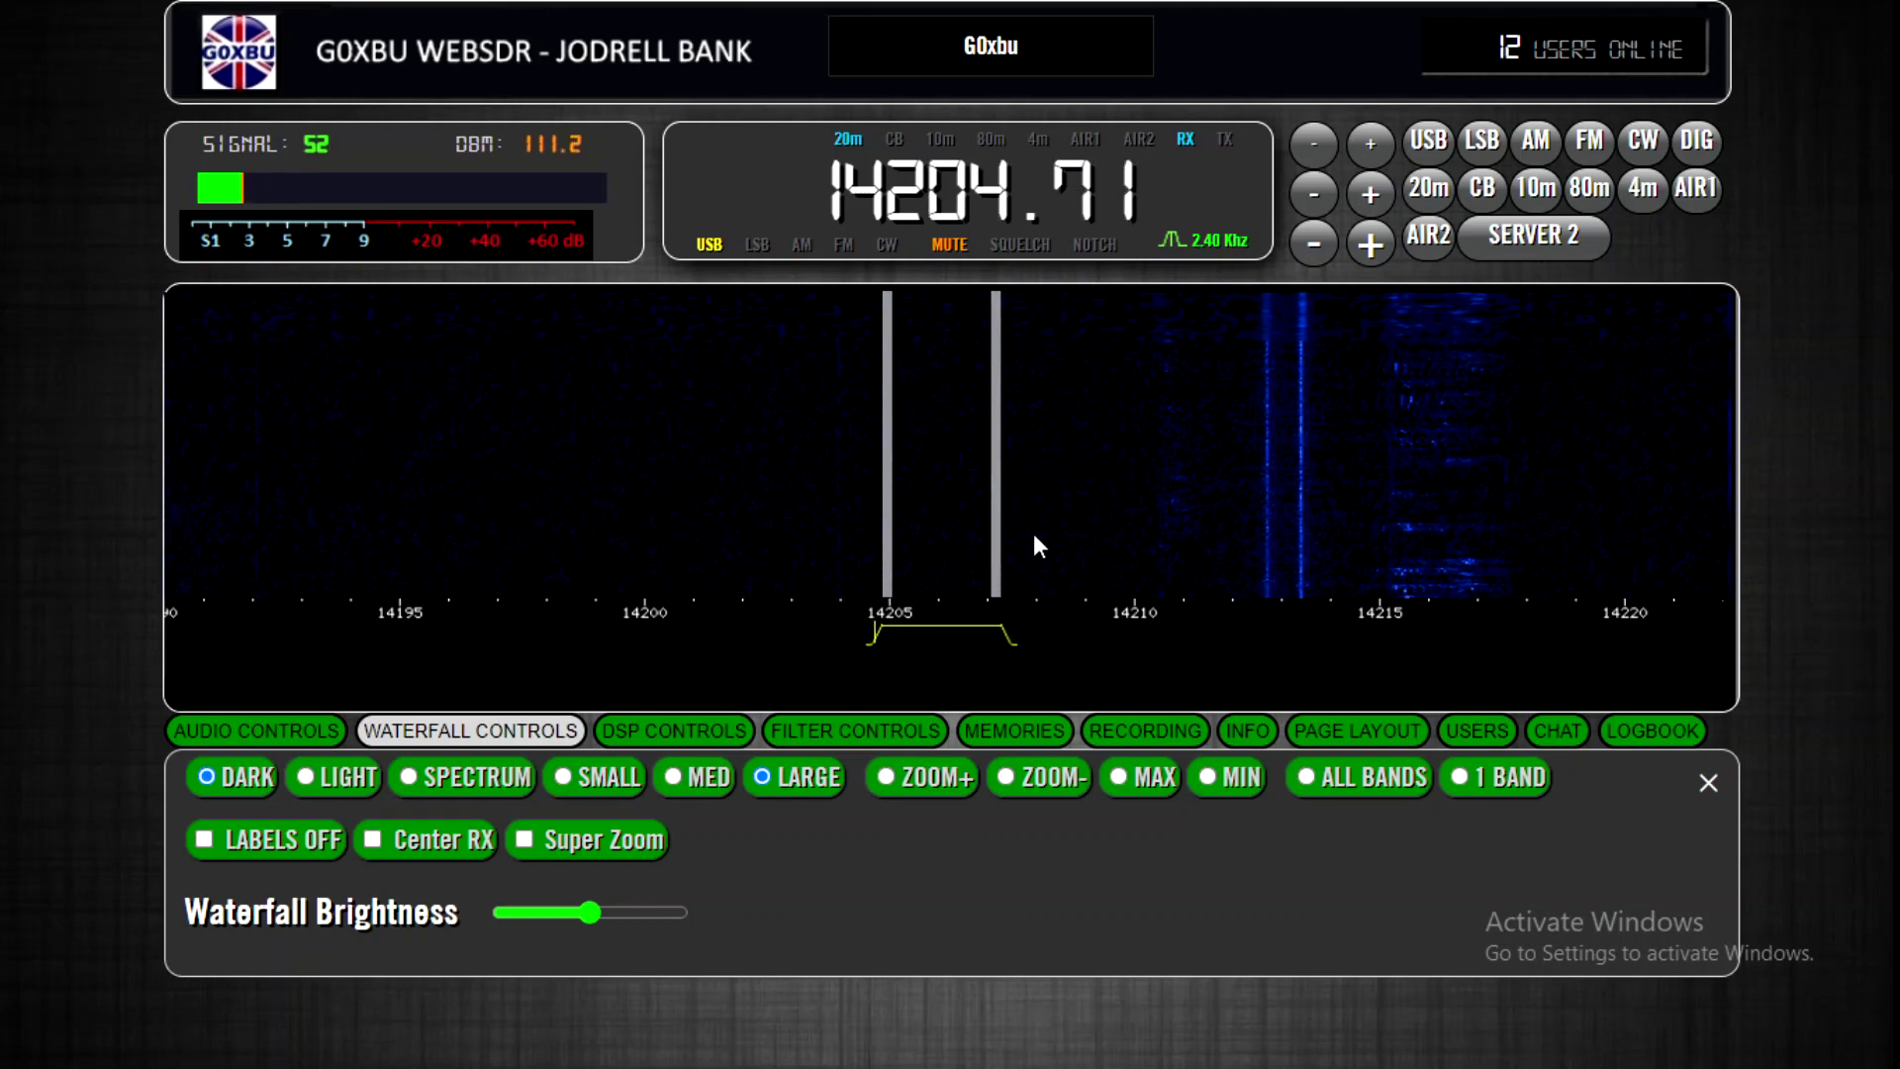
pyautogui.click(931, 524)
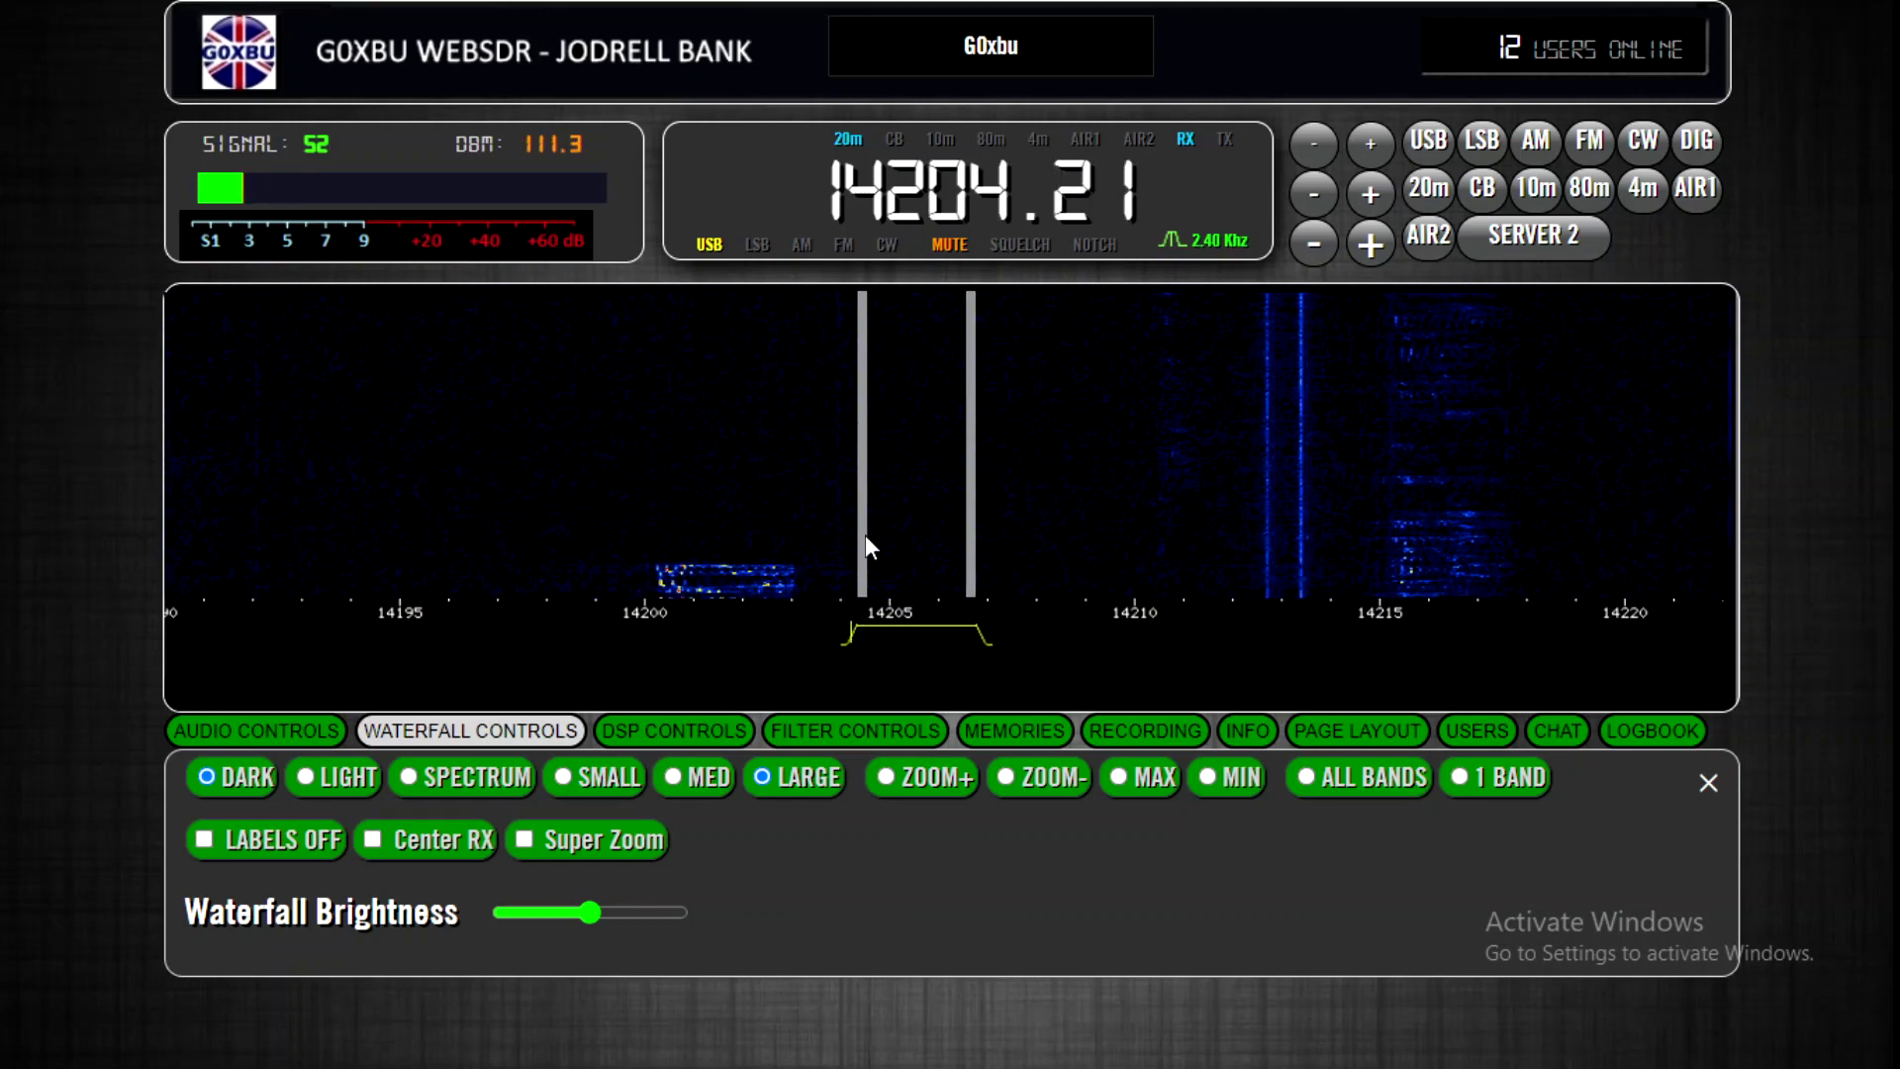
pyautogui.click(702, 552)
pyautogui.click(718, 554)
pyautogui.click(928, 548)
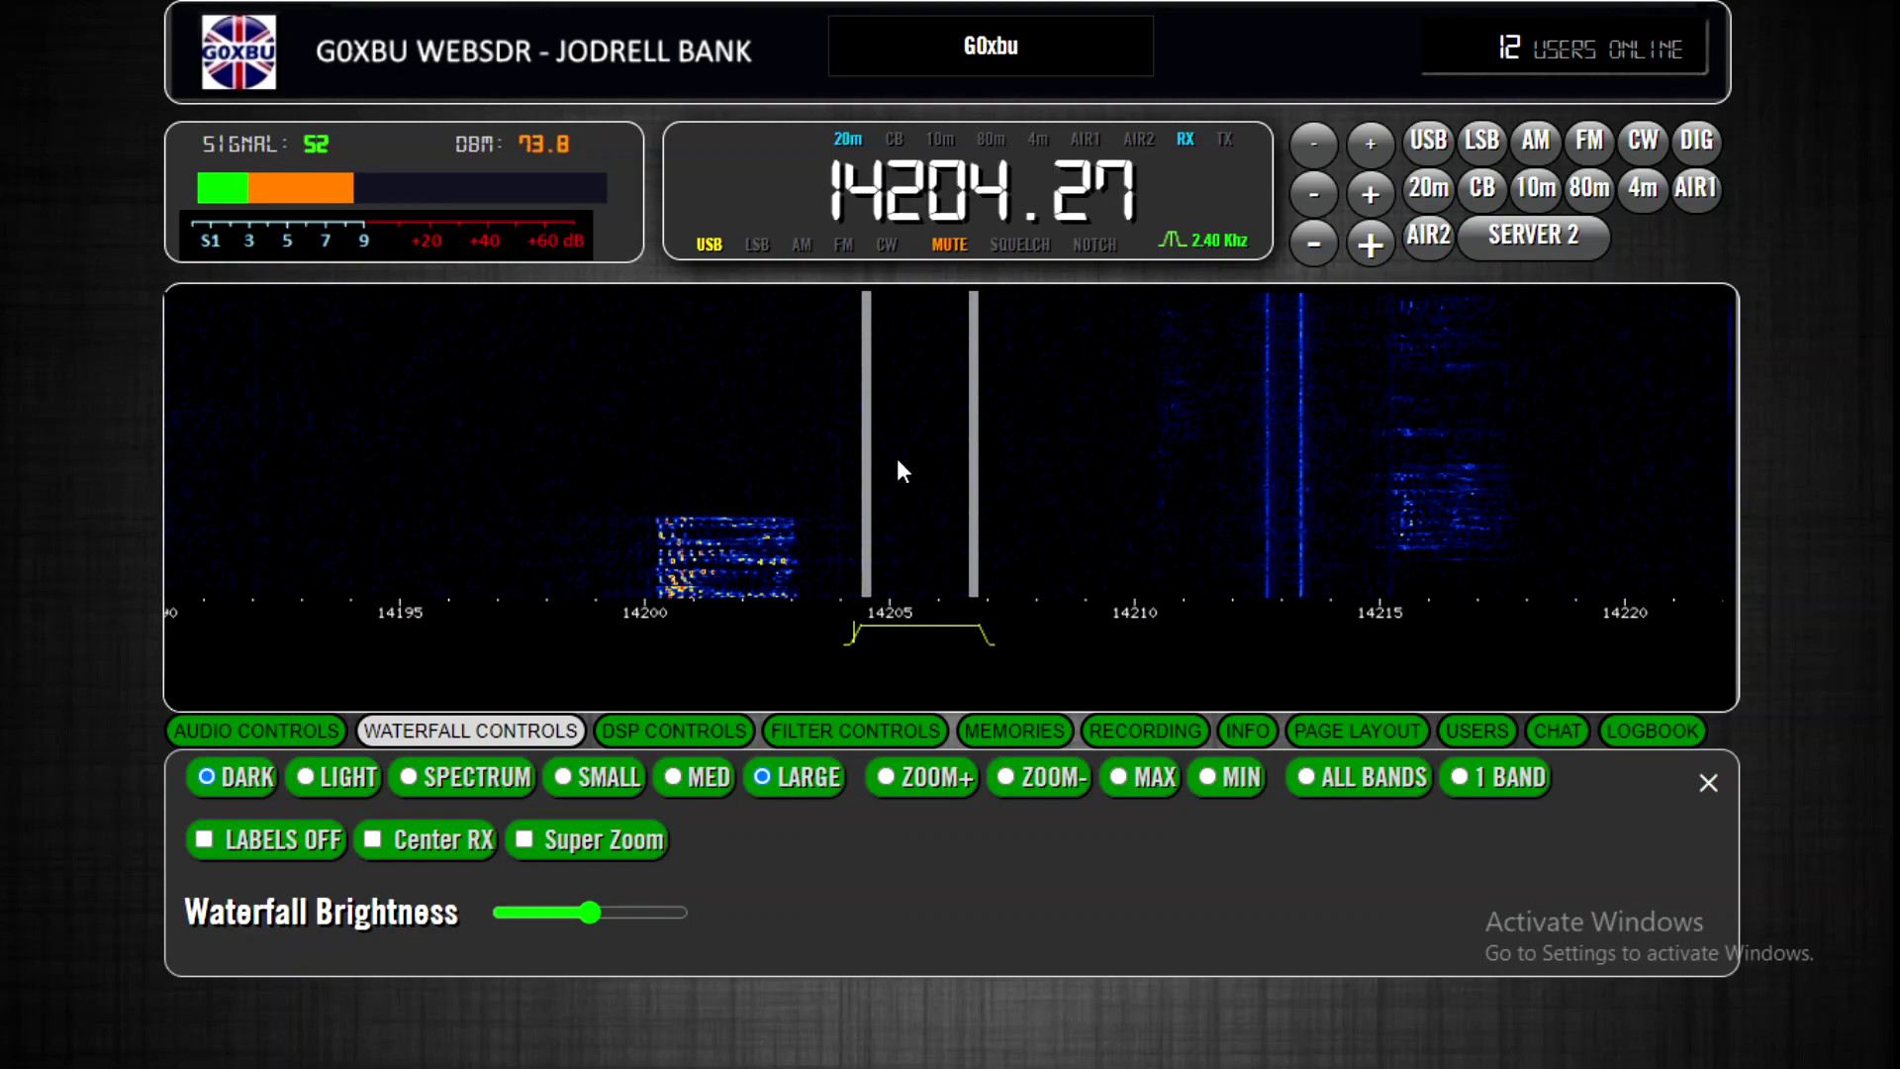
# - Zoom the waterfall out to a wider part of the band and tune to about 14210.90 kHz
pyautogui.scroll(-2, 1047, 484)
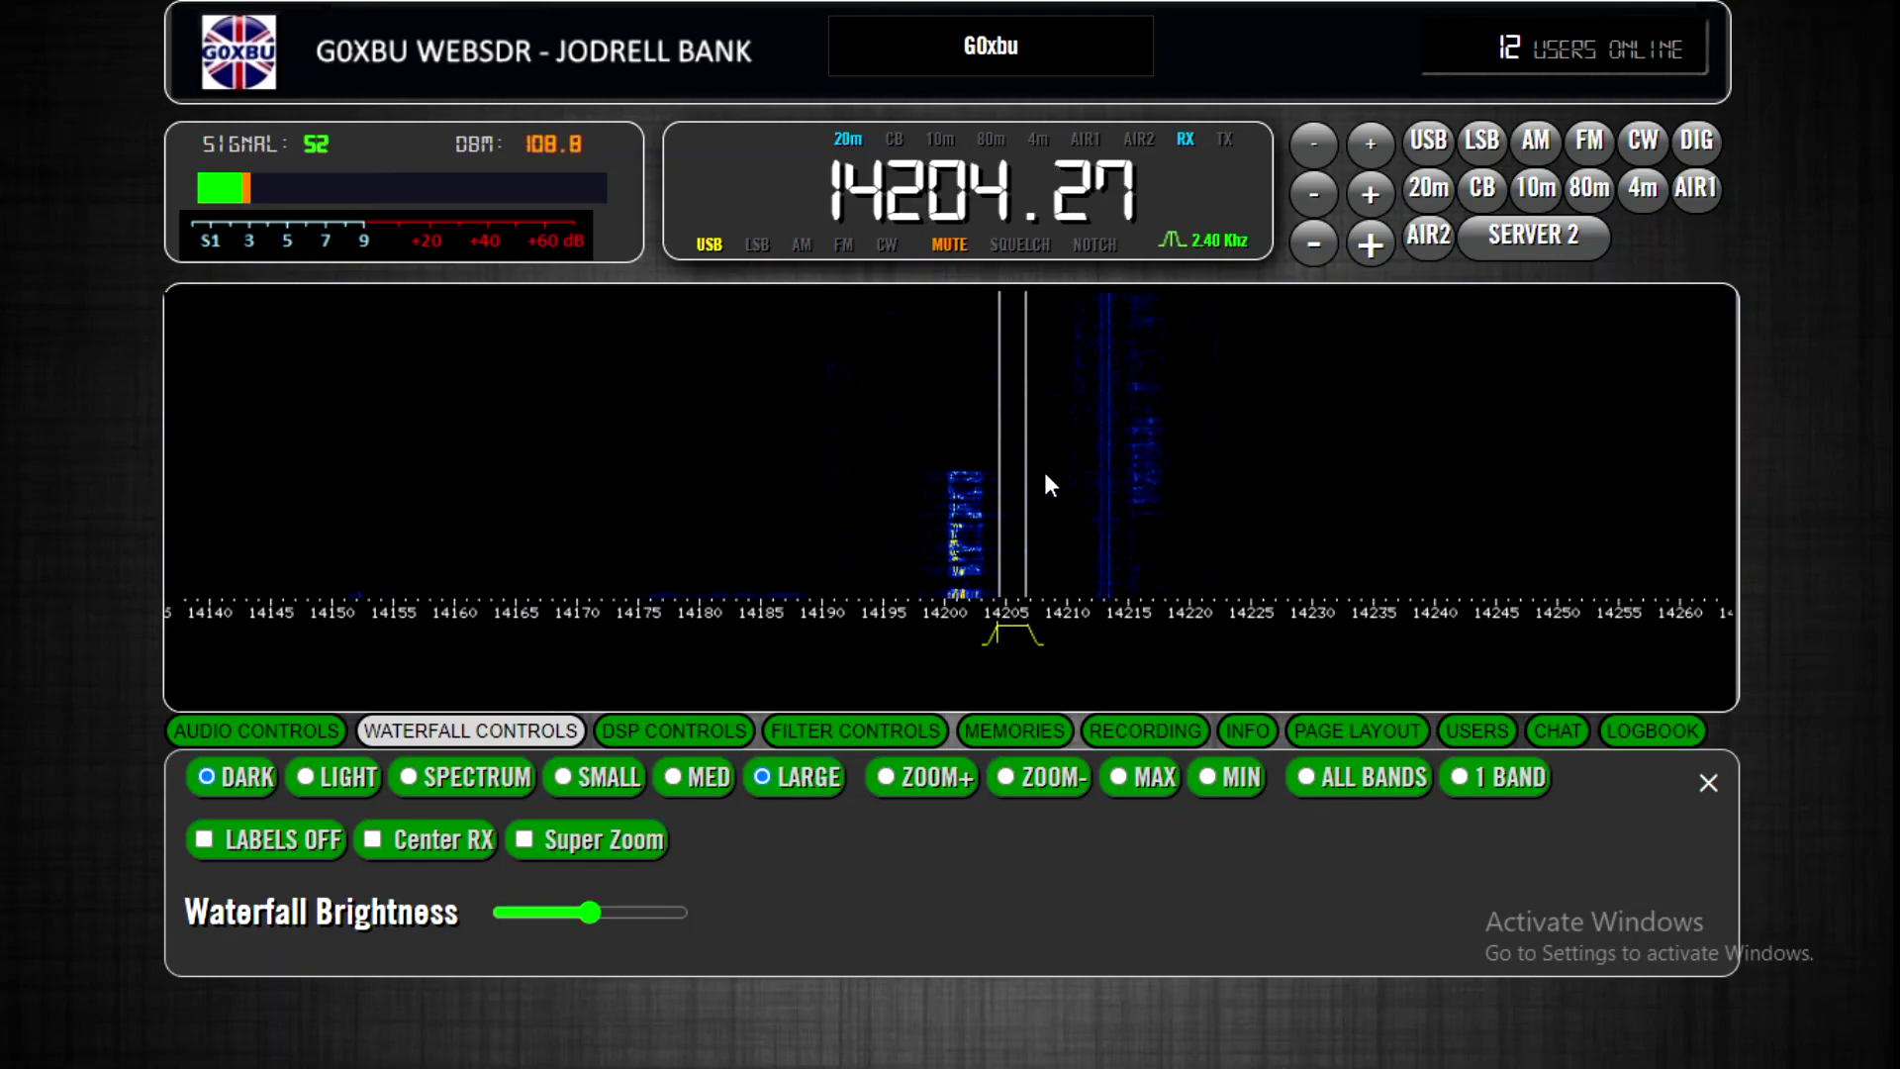
pyautogui.click(861, 393)
pyautogui.click(1031, 391)
pyautogui.click(1104, 406)
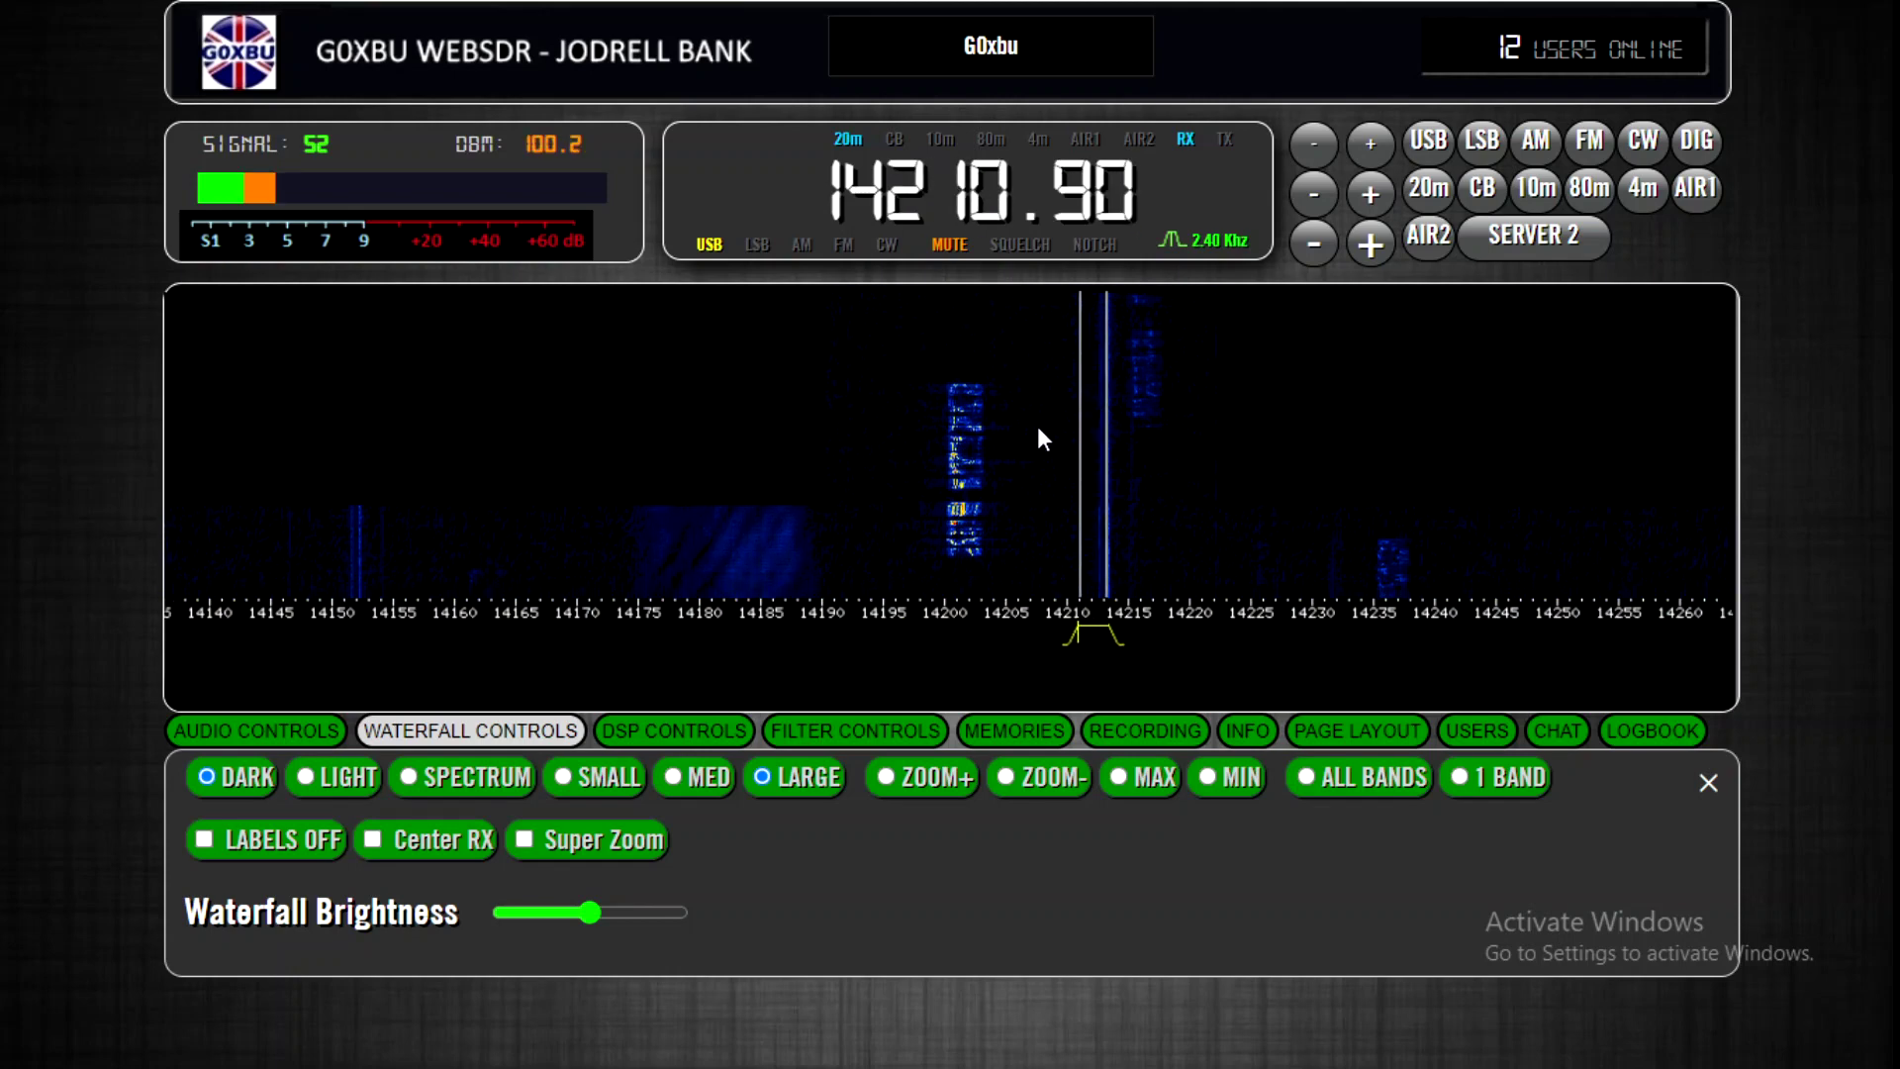
# - Tune the passband onto the strong signal just above 14200 kHz, fine-adjusting it to about 14200.02 kHz
pyautogui.click(959, 434)
pyautogui.click(953, 434)
pyautogui.click(957, 433)
pyautogui.click(959, 433)
pyautogui.click(957, 441)
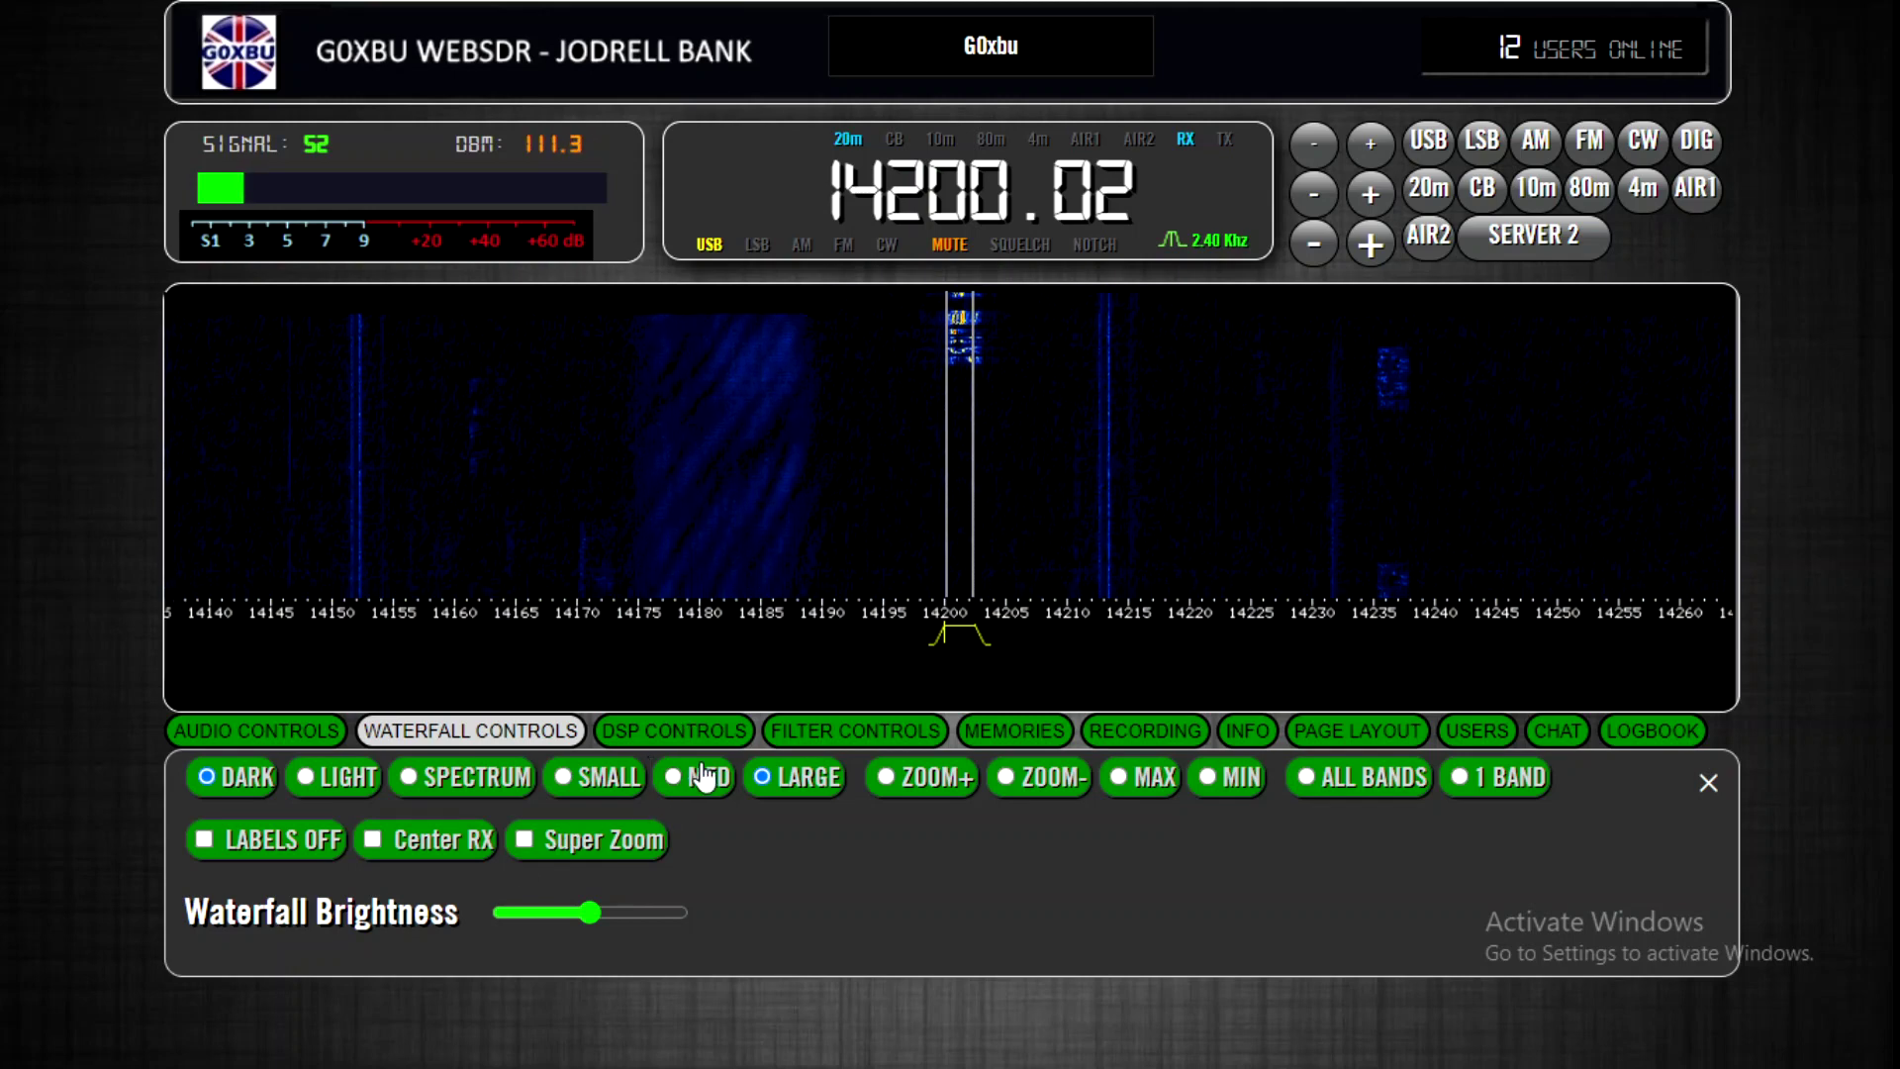
# - Examine the DSP level, signal enhancement and notch options in the DSP and audio controls
pyautogui.click(674, 730)
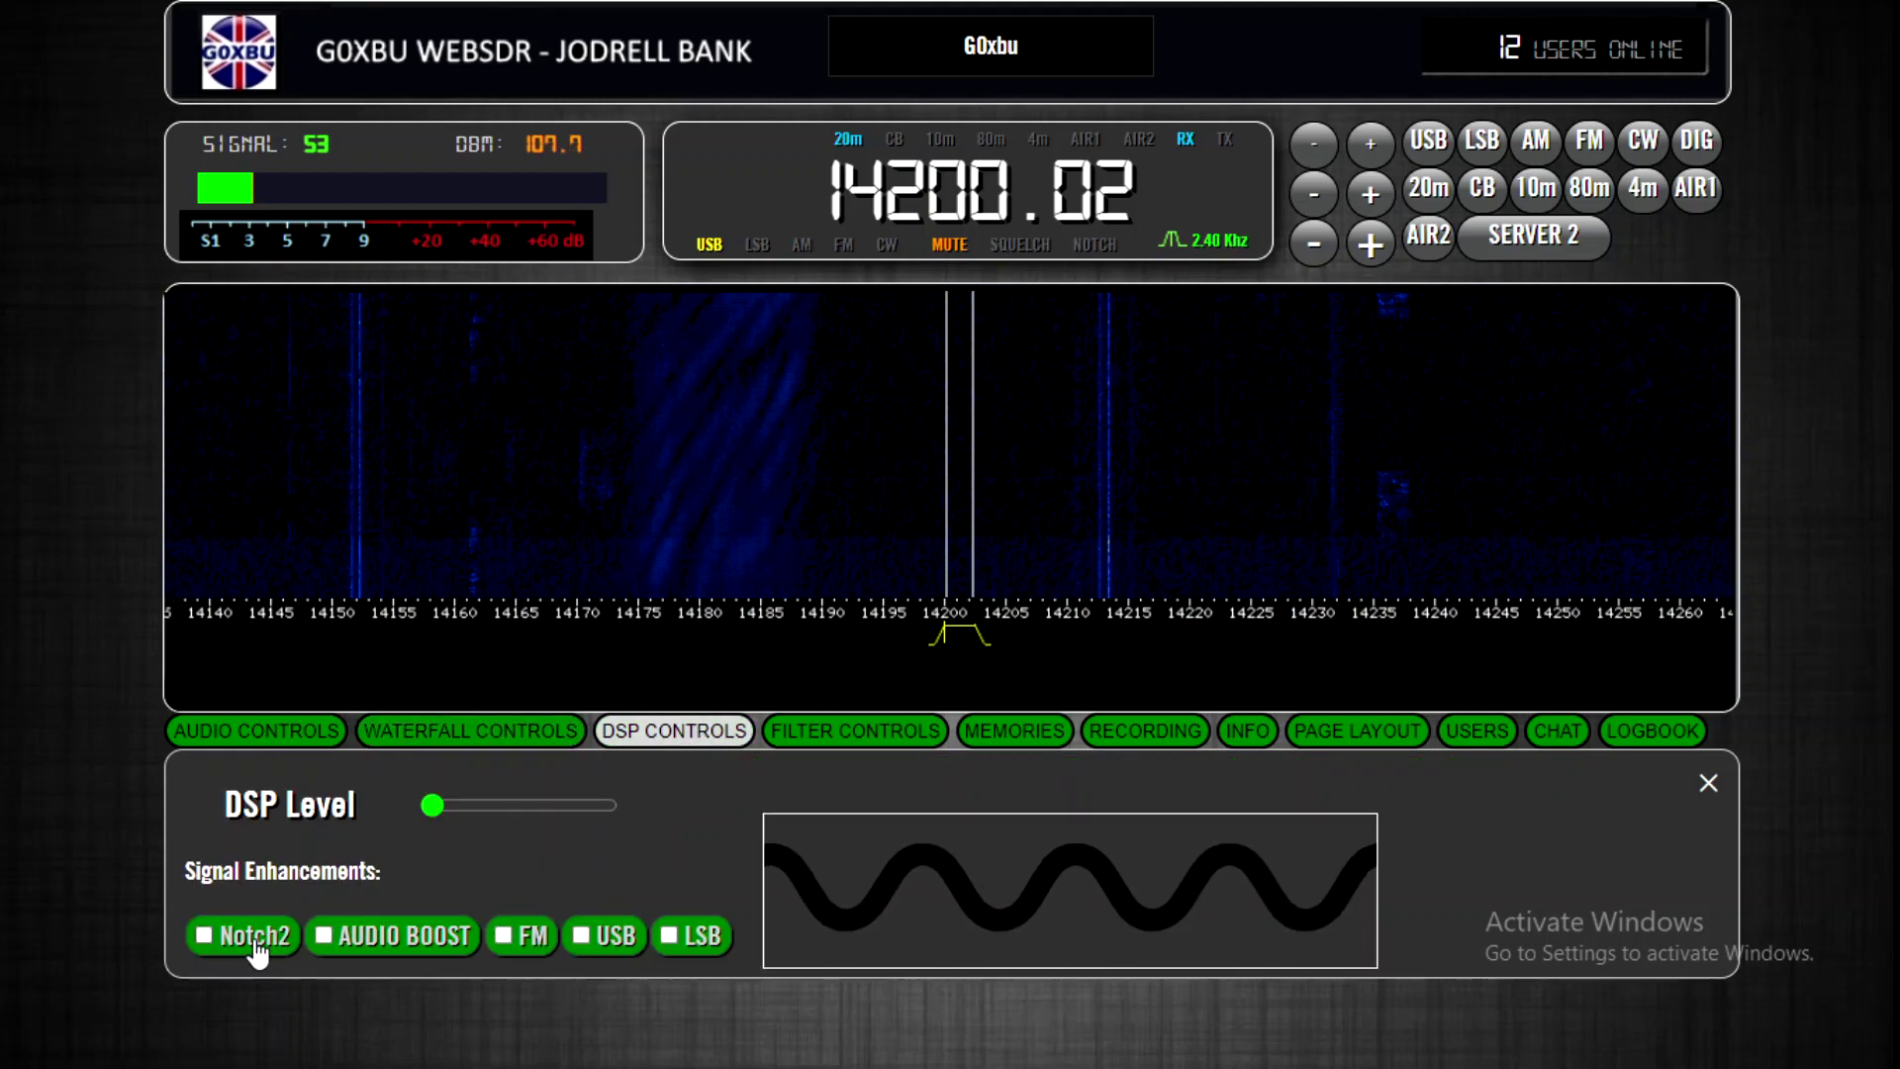
pyautogui.click(256, 730)
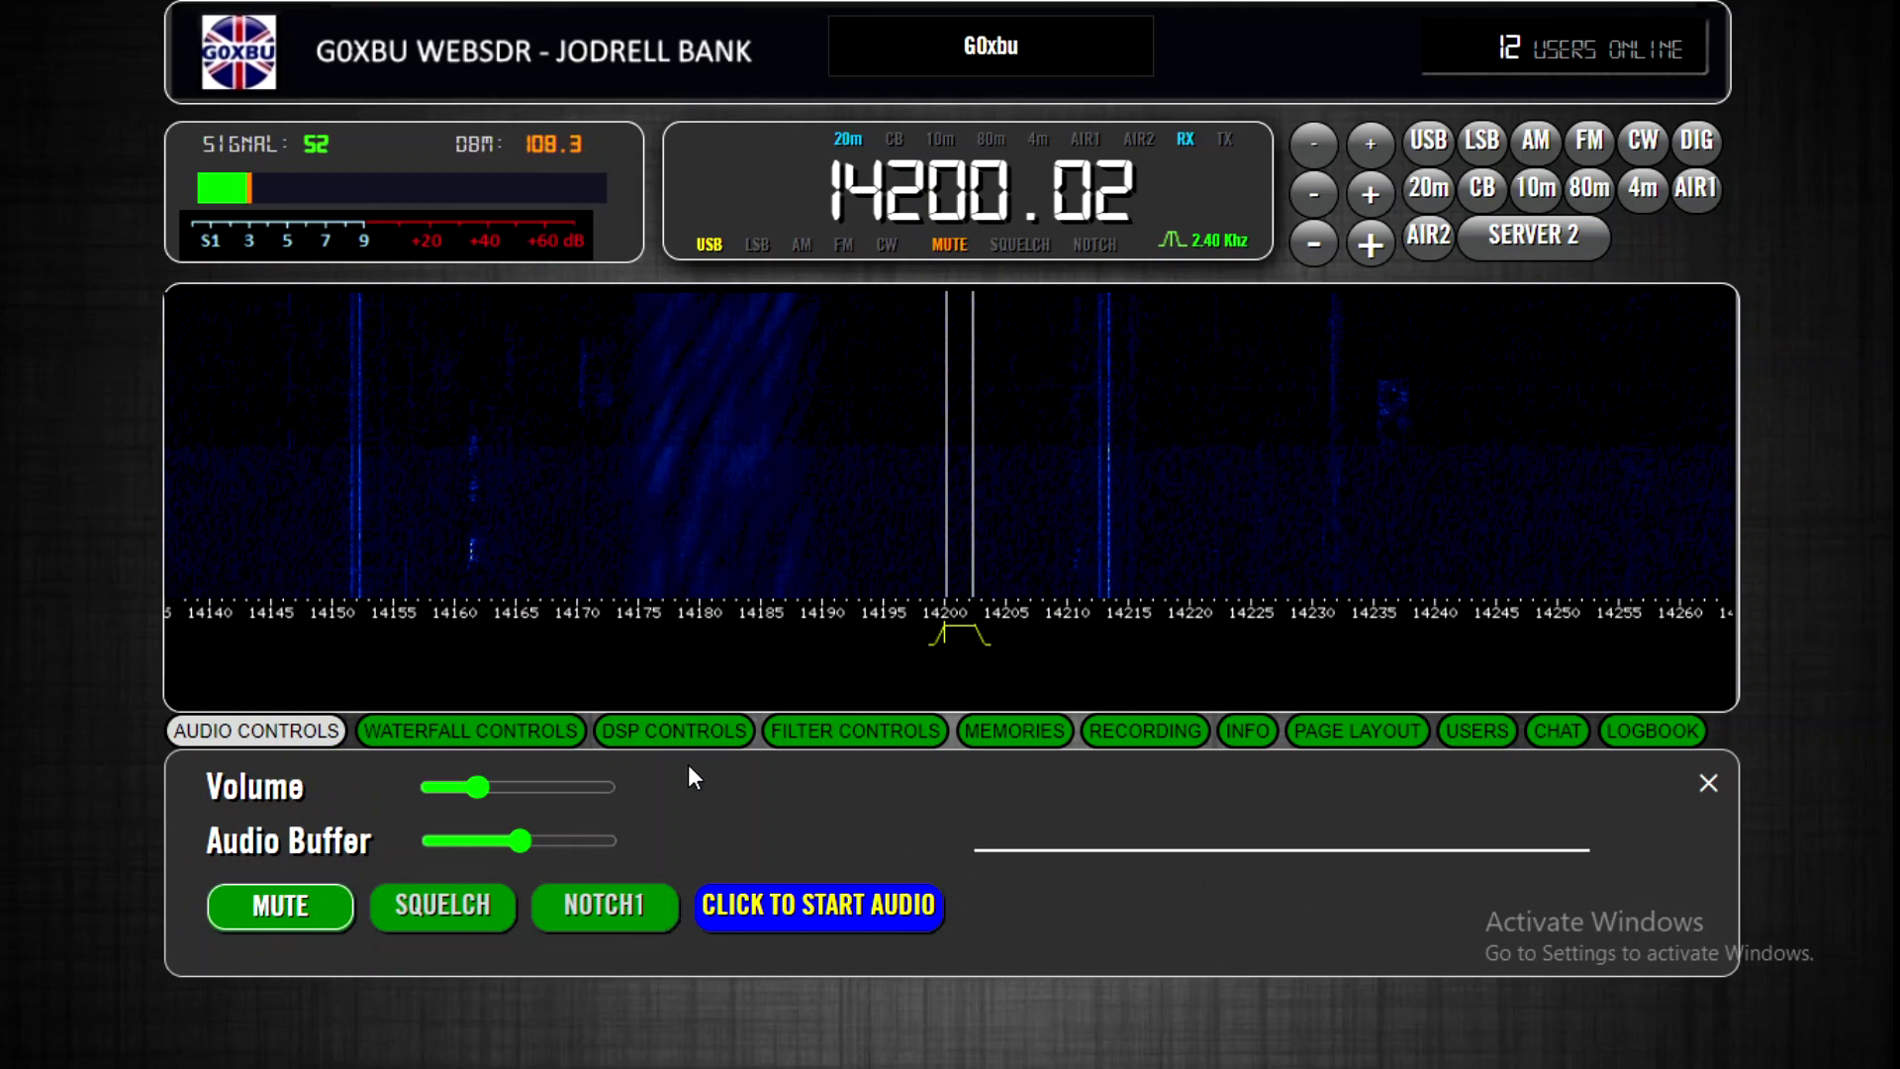
pyautogui.click(696, 737)
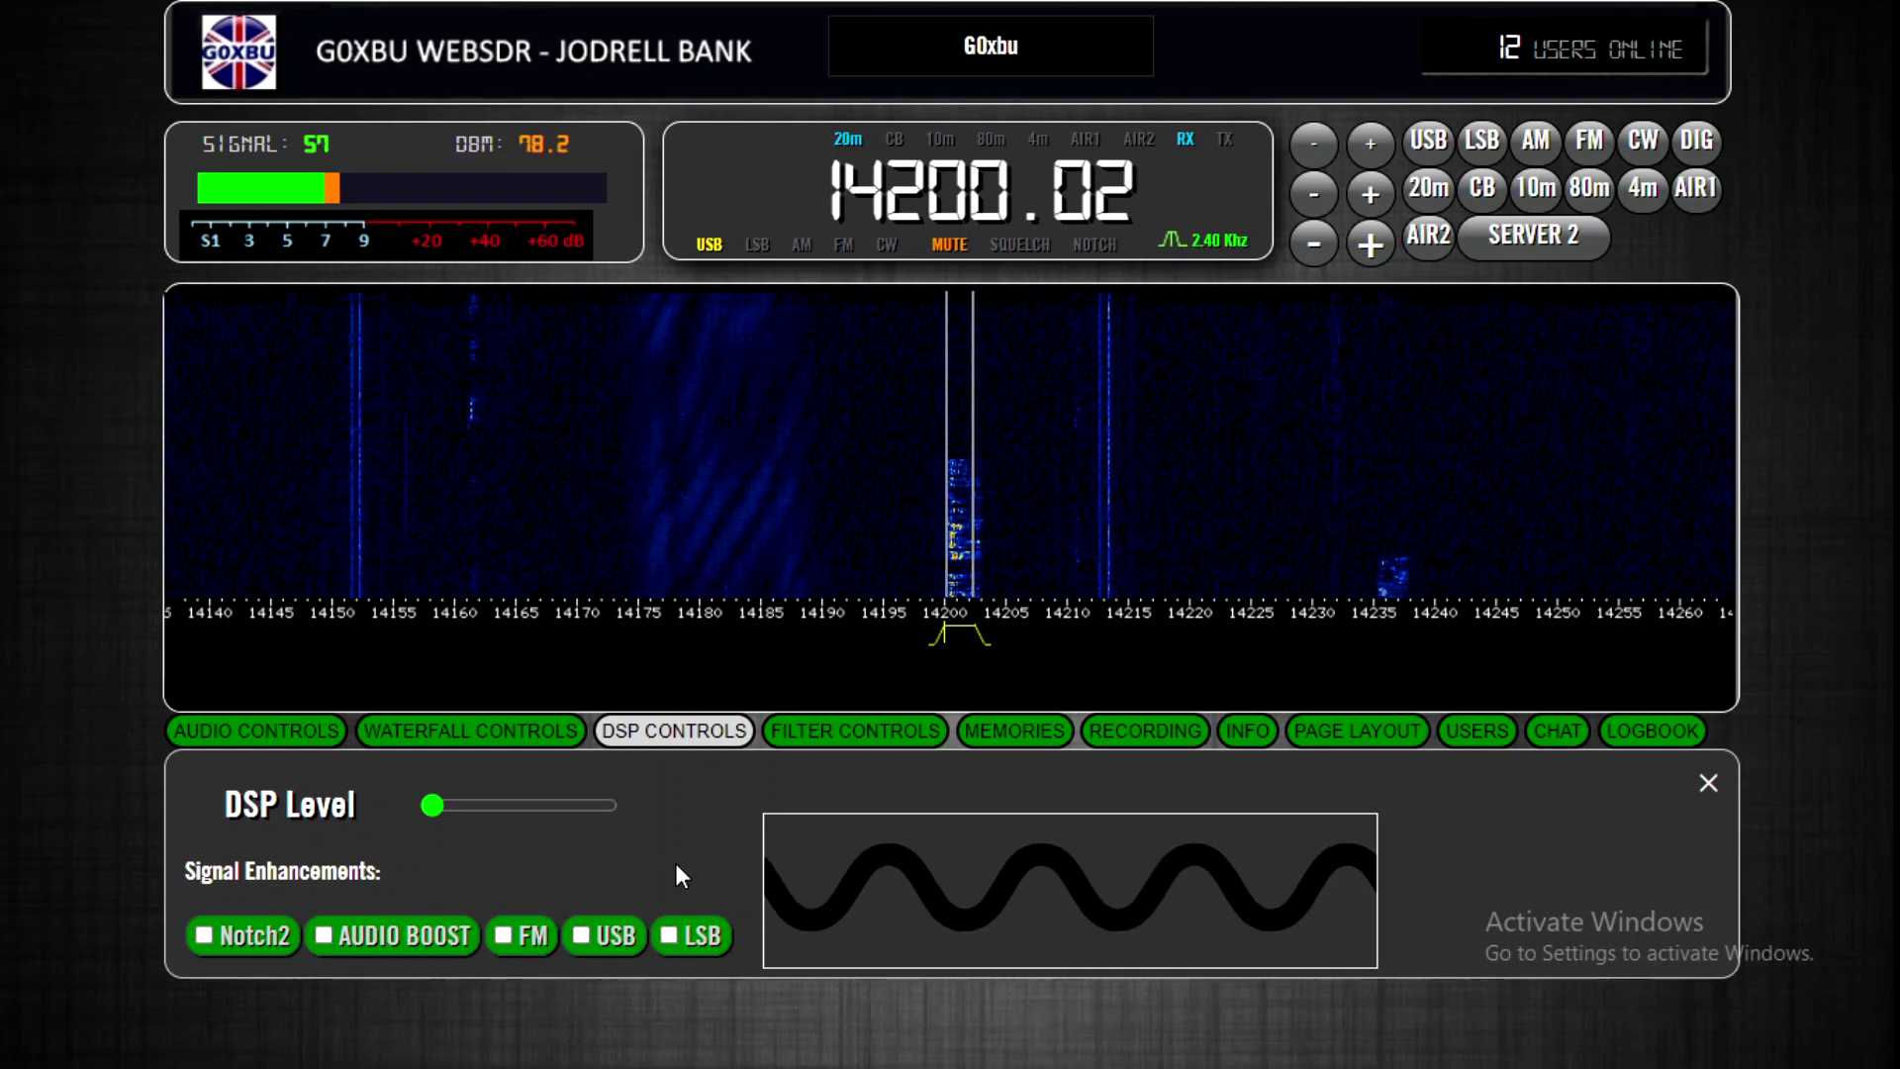
# - Switch the receive mode to FM and narrow the filter bandwidth with the first 8 kHz preset
pyautogui.click(851, 730)
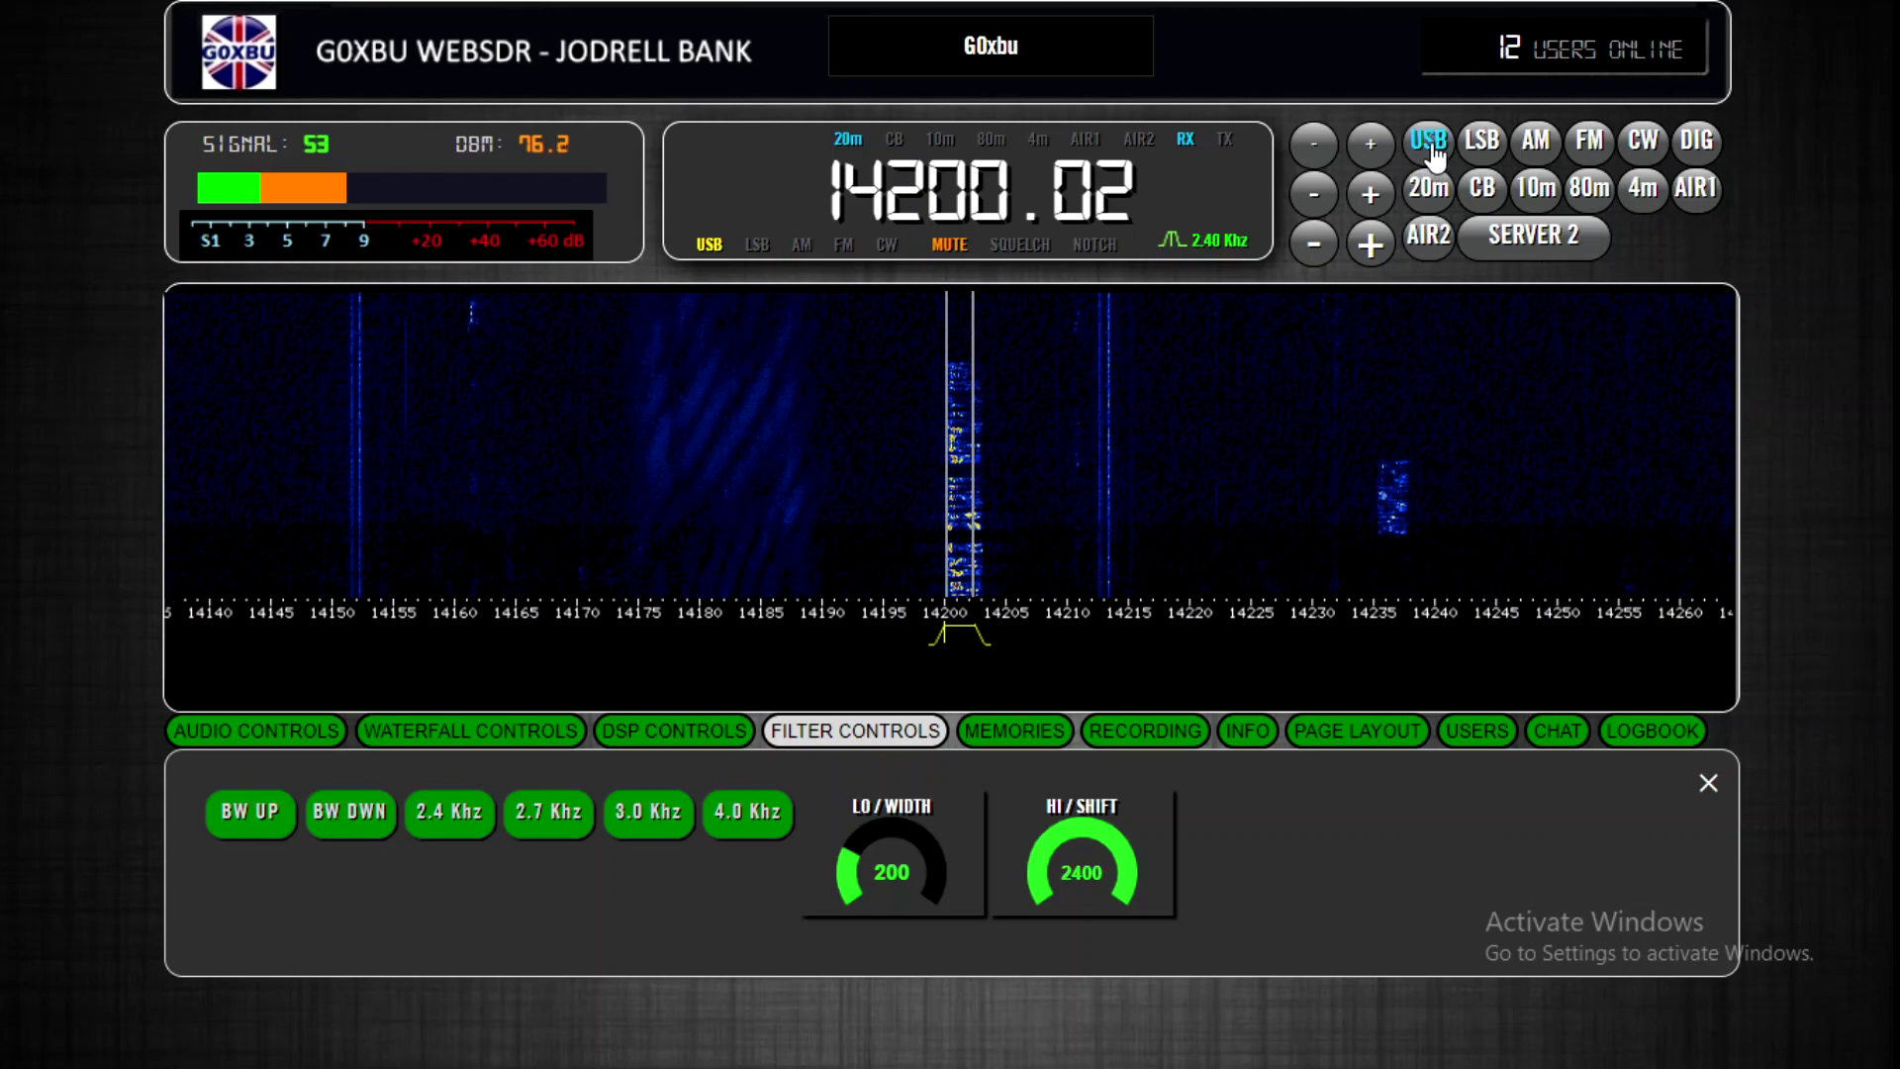
pyautogui.click(1590, 143)
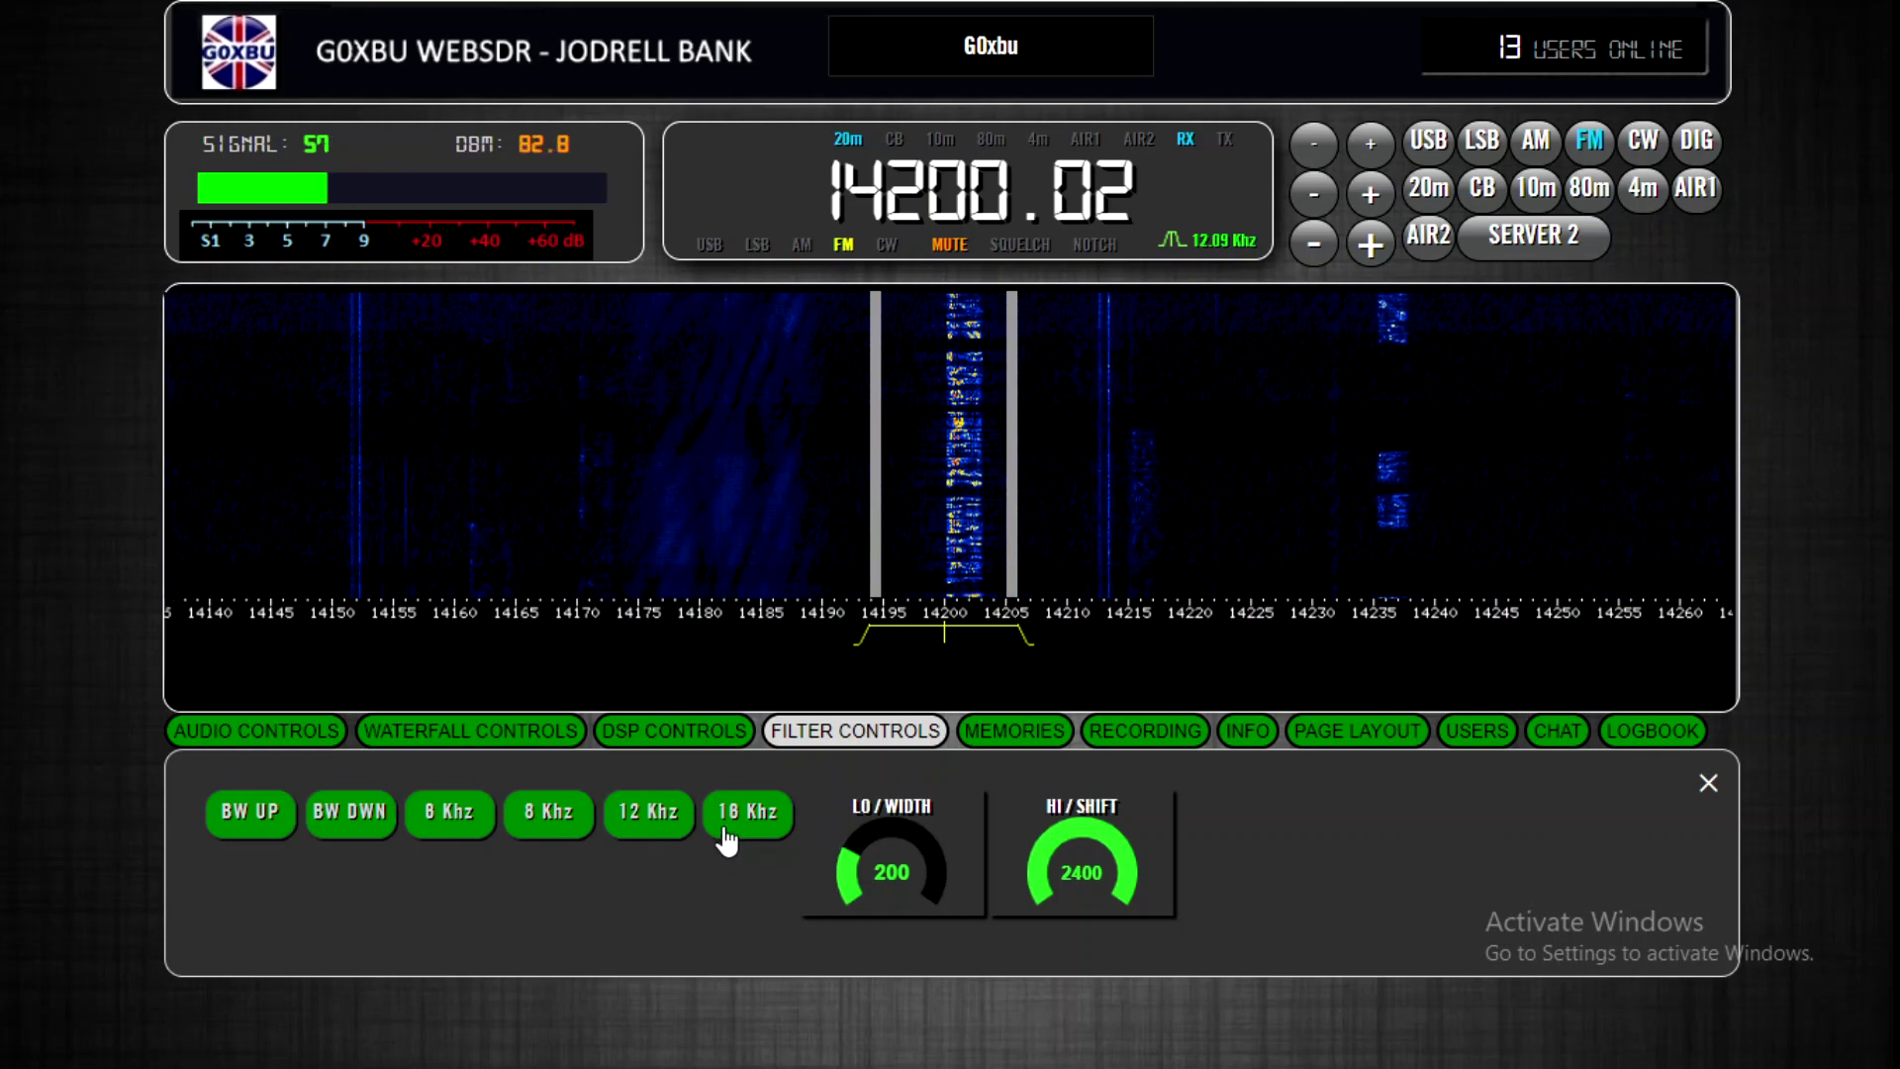
pyautogui.click(290, 827)
pyautogui.click(328, 835)
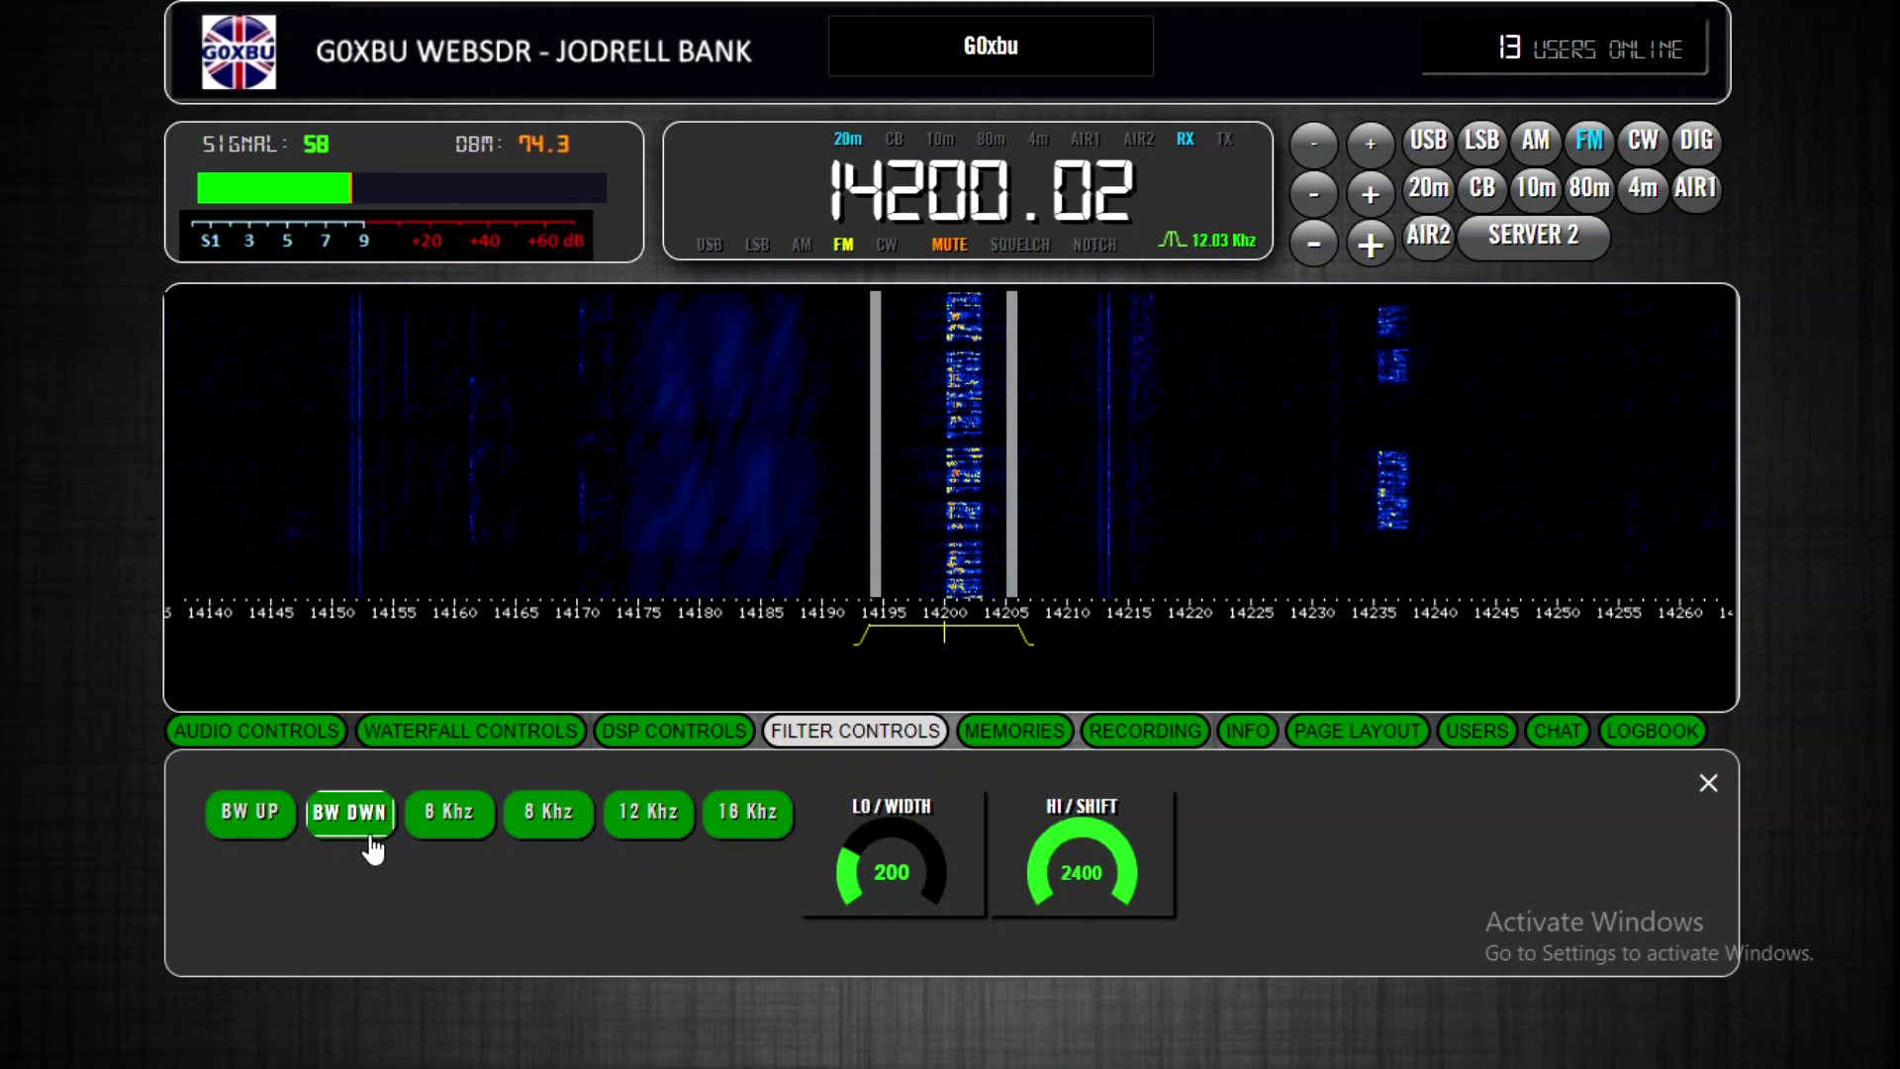
pyautogui.click(443, 832)
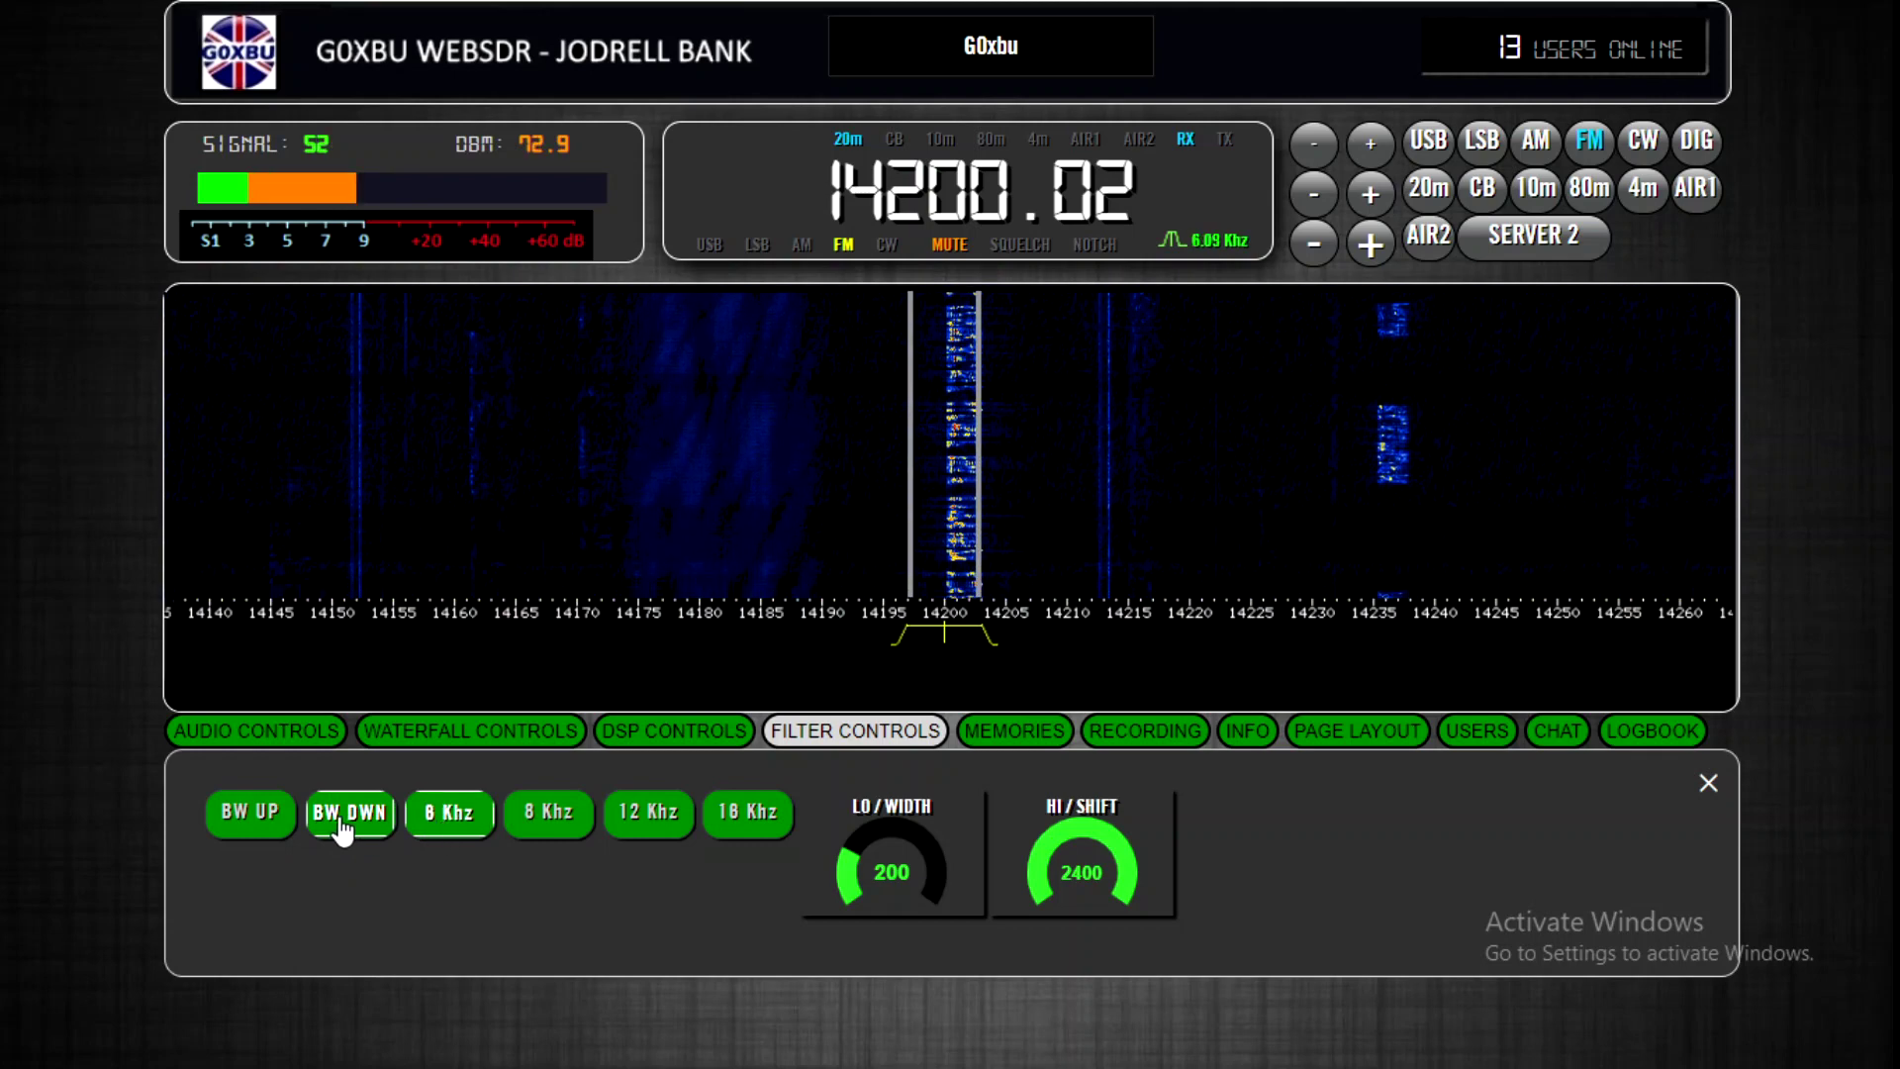
# - Review the audio, waterfall, DSP and filter controls and the options for storing frequencies in memory
pyautogui.click(256, 730)
pyautogui.click(275, 906)
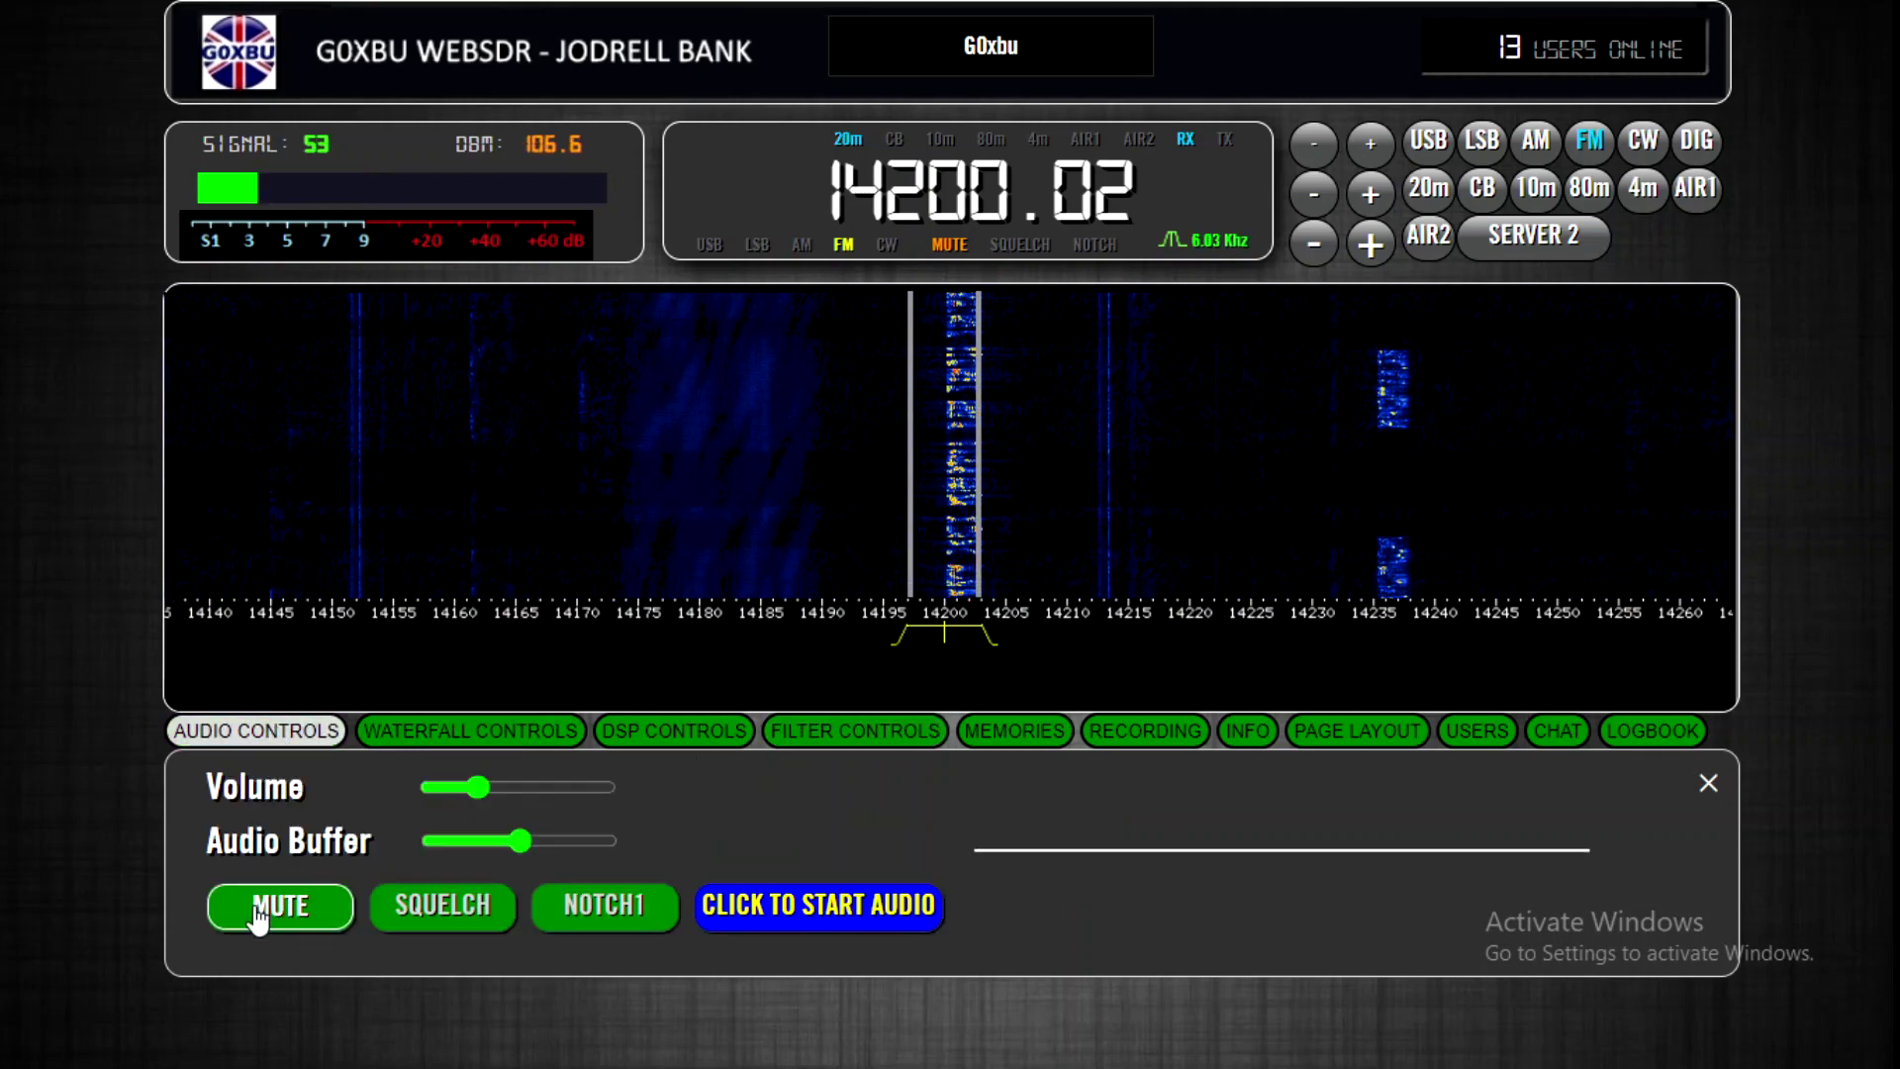
pyautogui.click(490, 737)
pyautogui.click(642, 740)
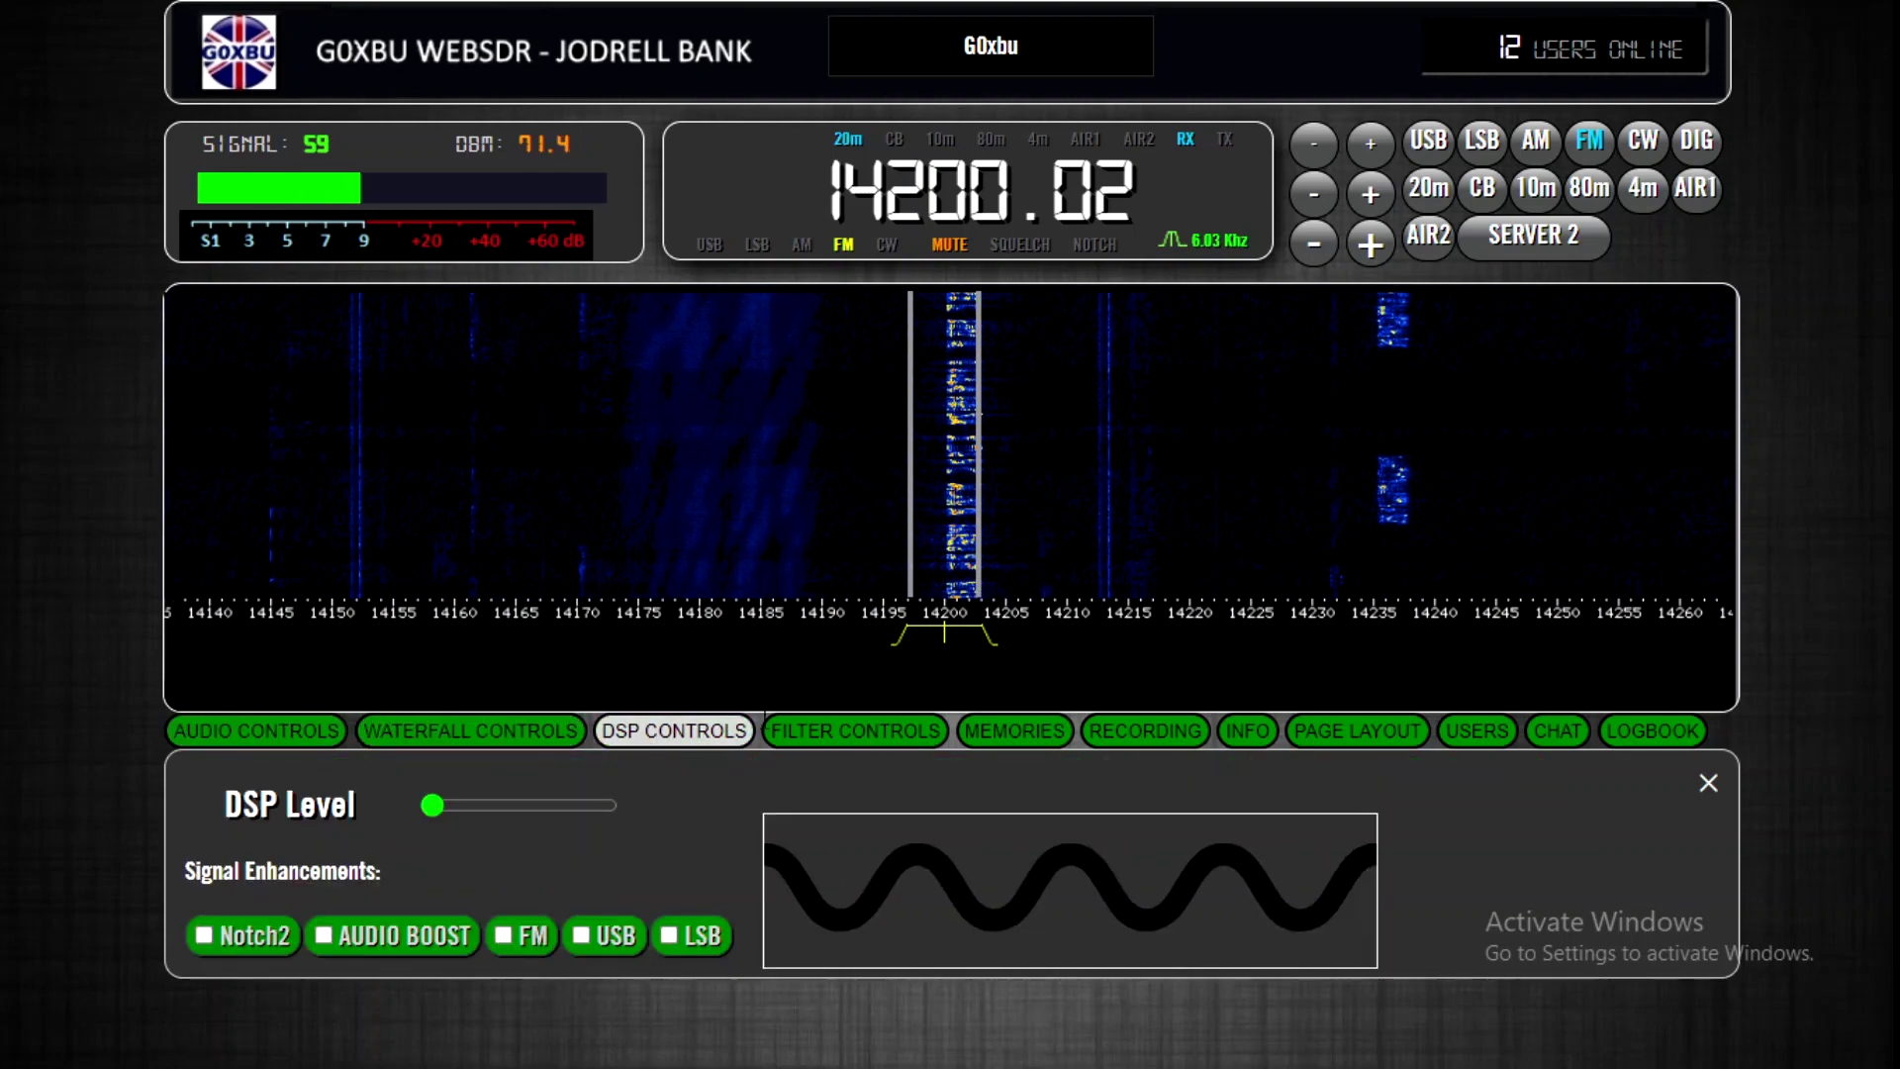
pyautogui.click(813, 742)
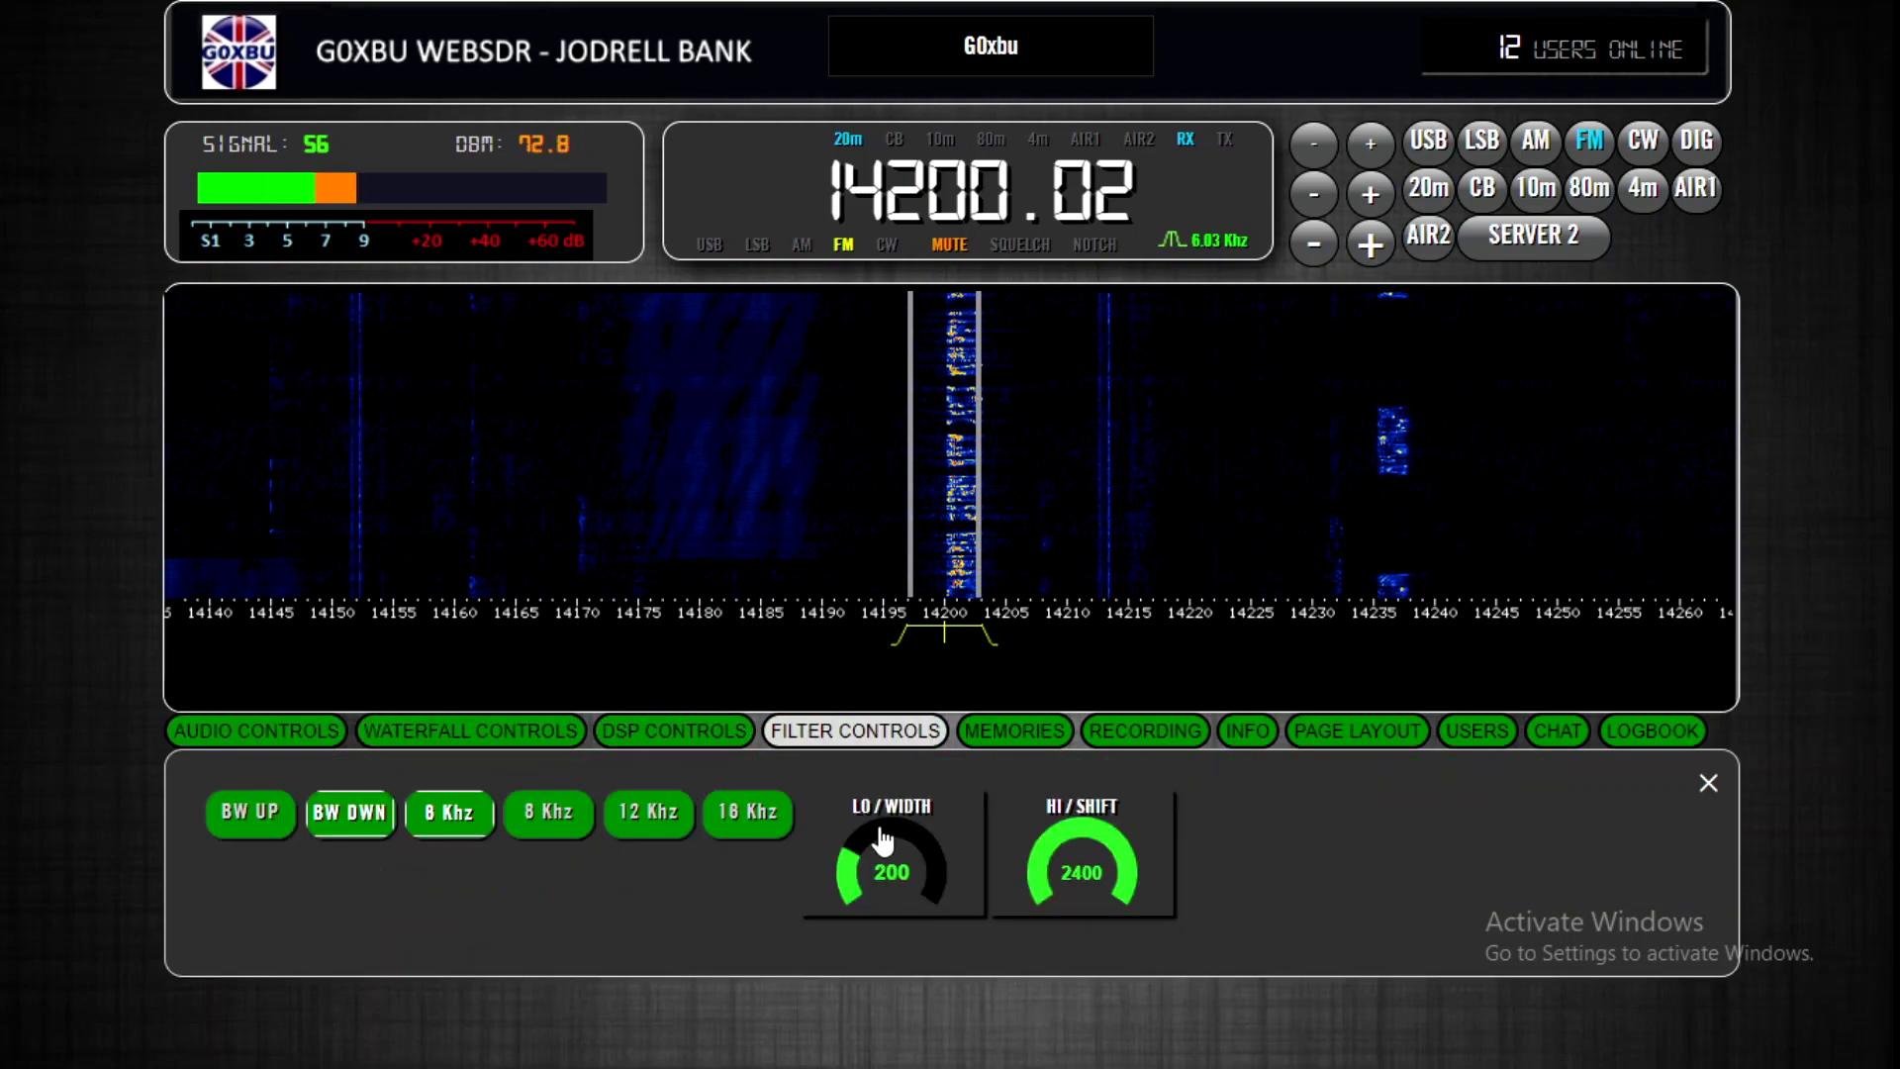
pyautogui.click(1017, 733)
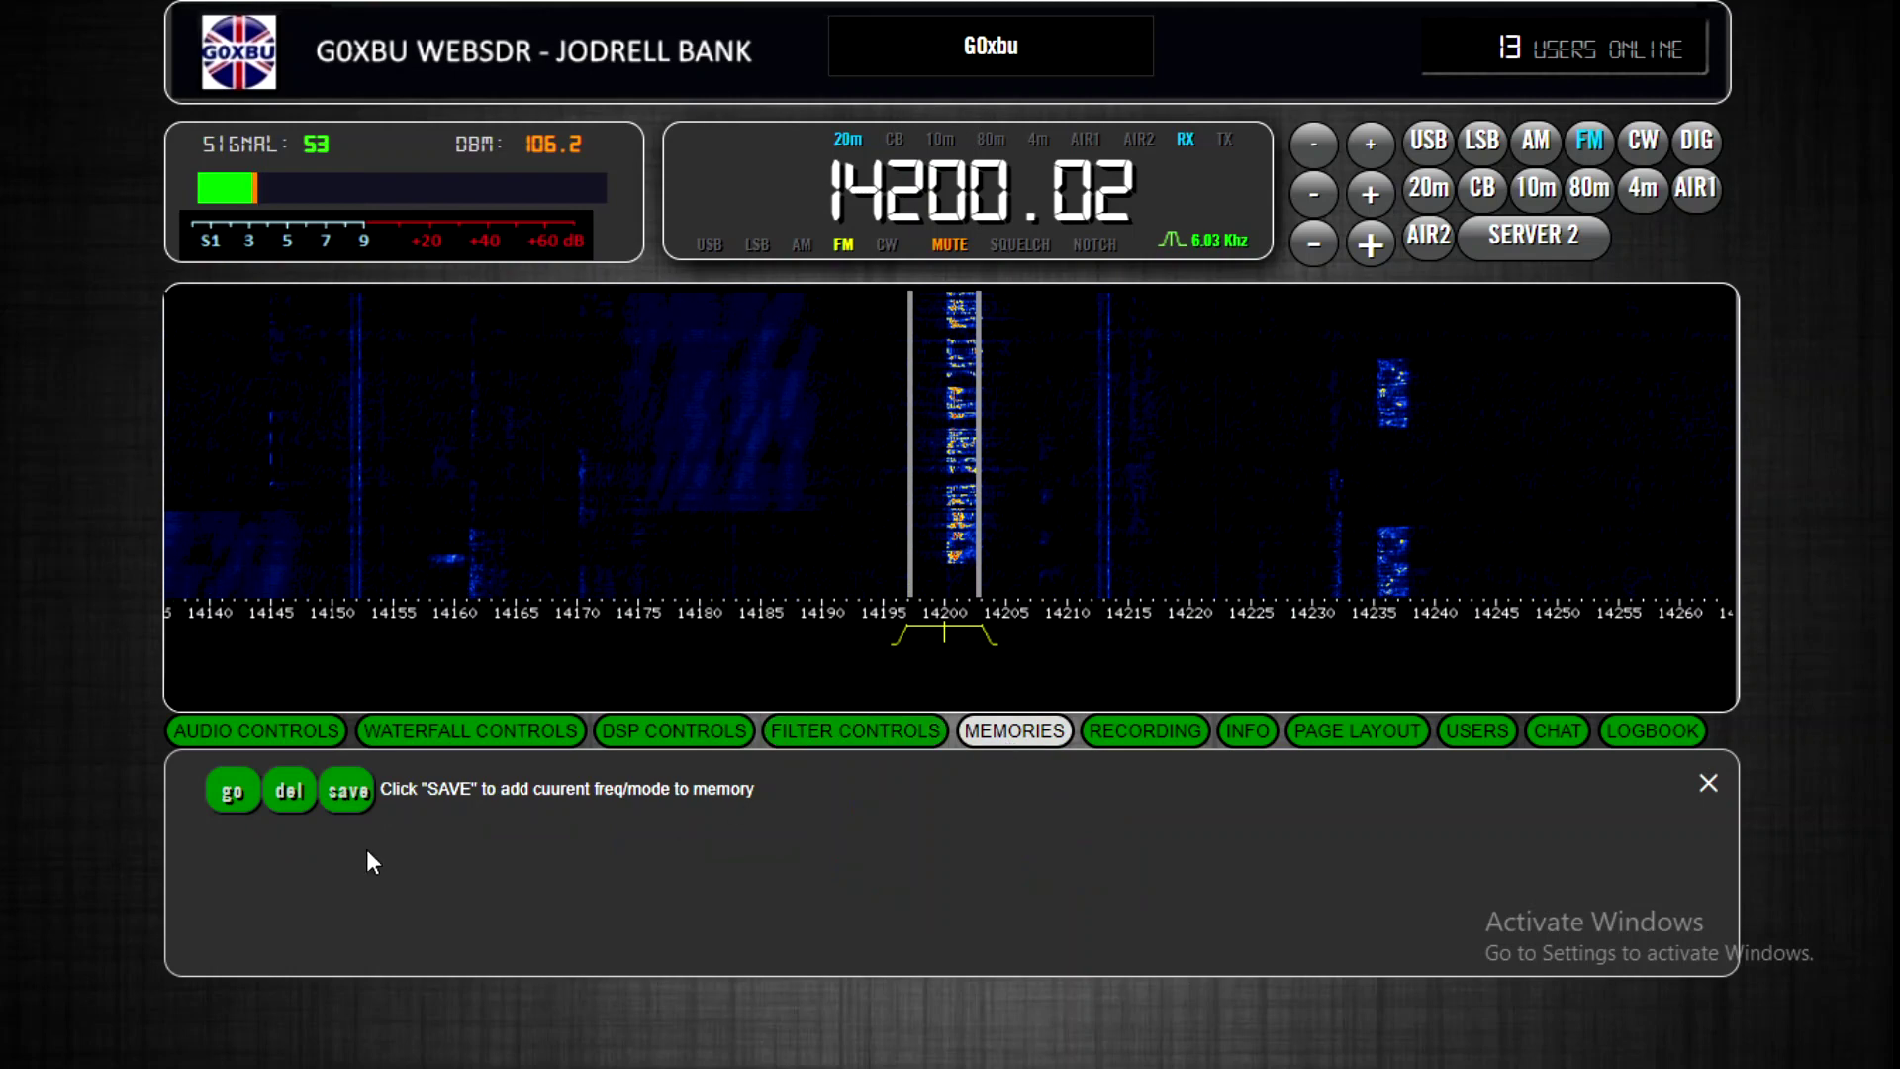
# - Start a short audio recording of the tuned frequency and stop it
pyautogui.click(1167, 737)
pyautogui.click(236, 804)
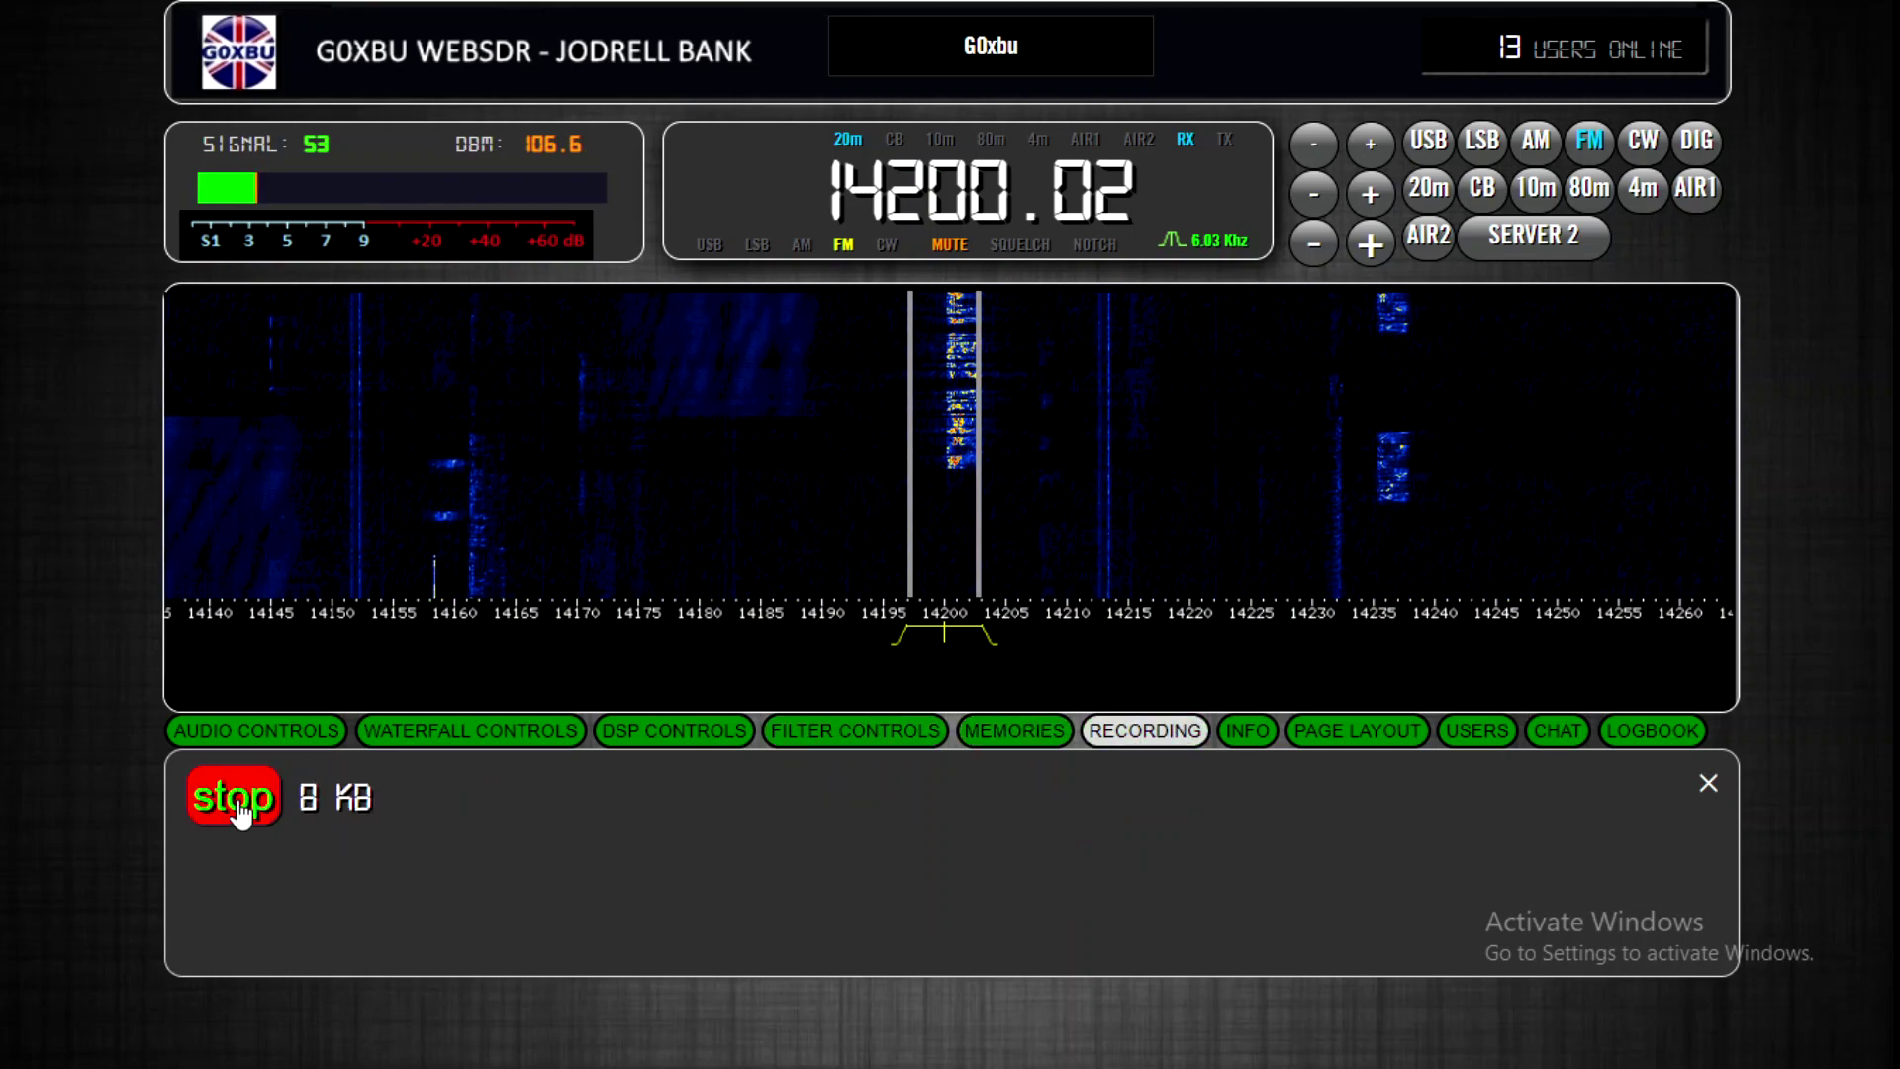
pyautogui.click(238, 809)
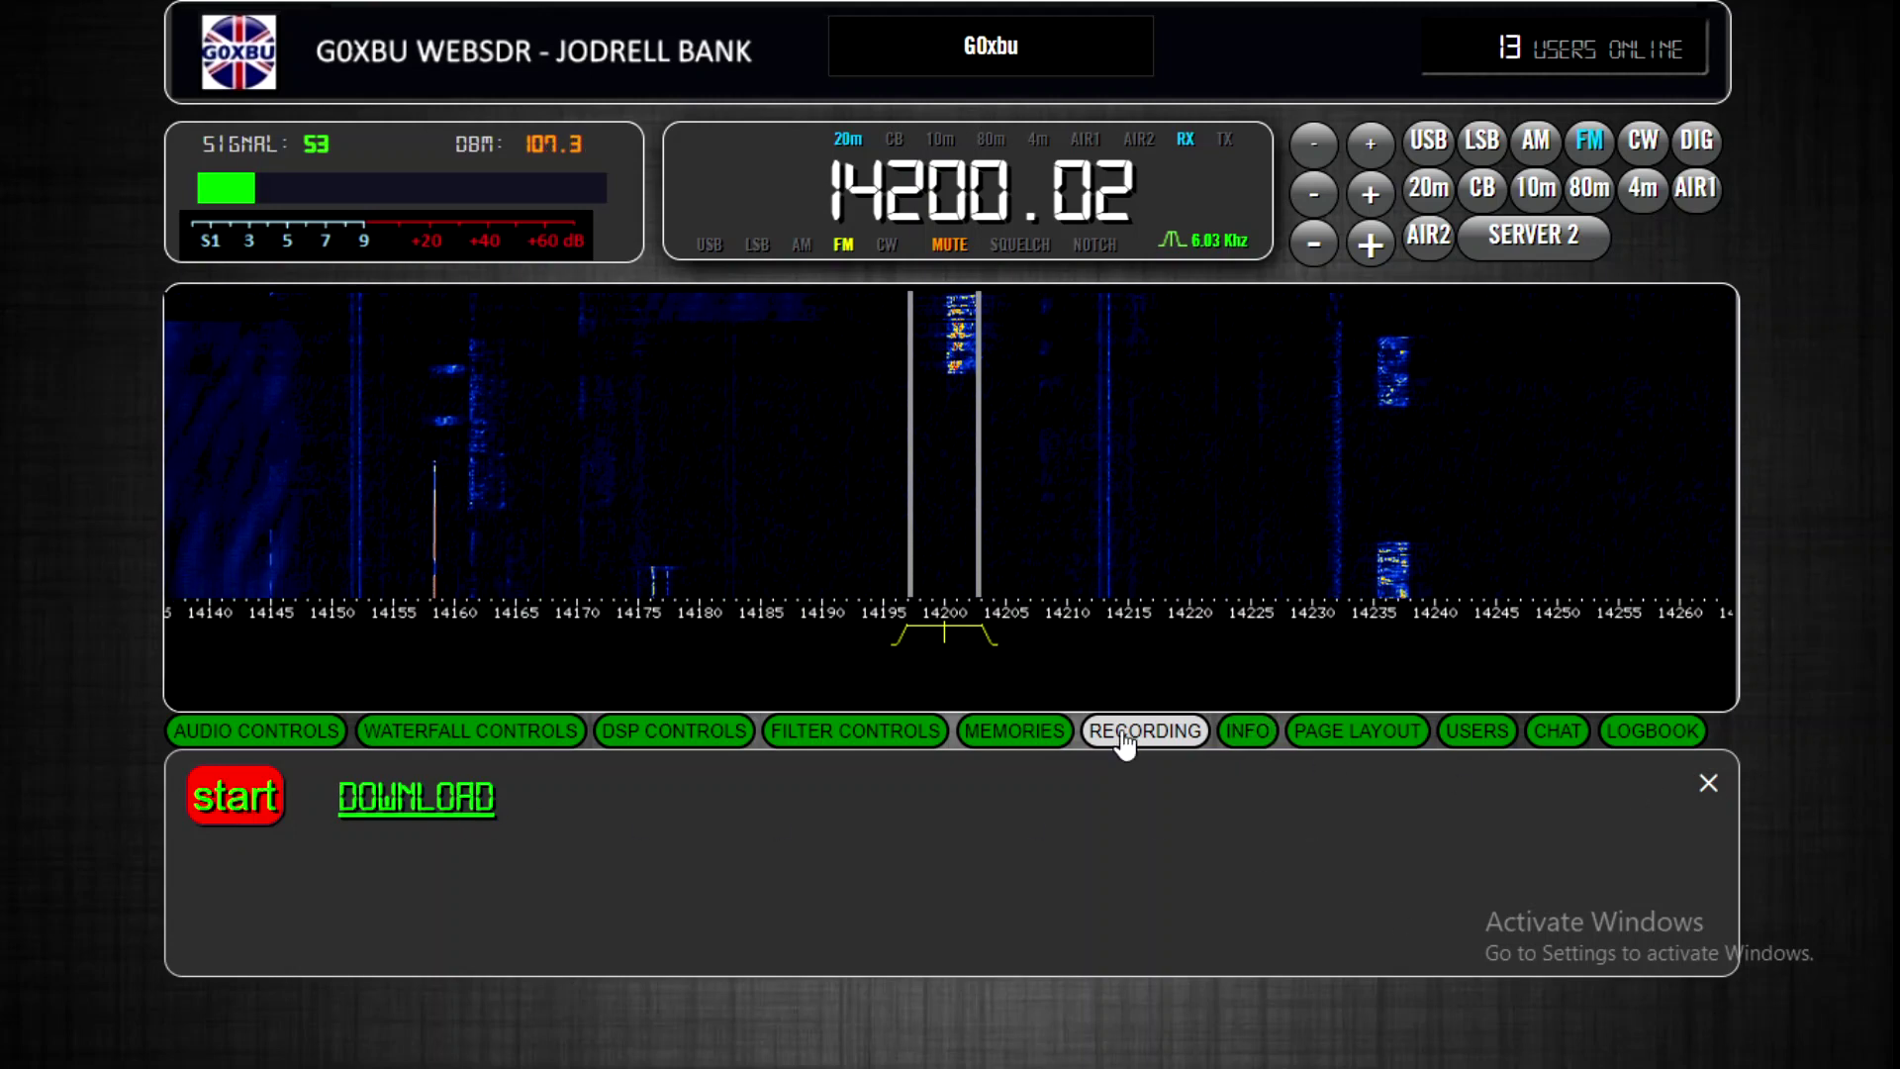
# - Examine the site information, covering the keyboard controls, credits, update history and solar-terrestrial data
pyautogui.click(1244, 732)
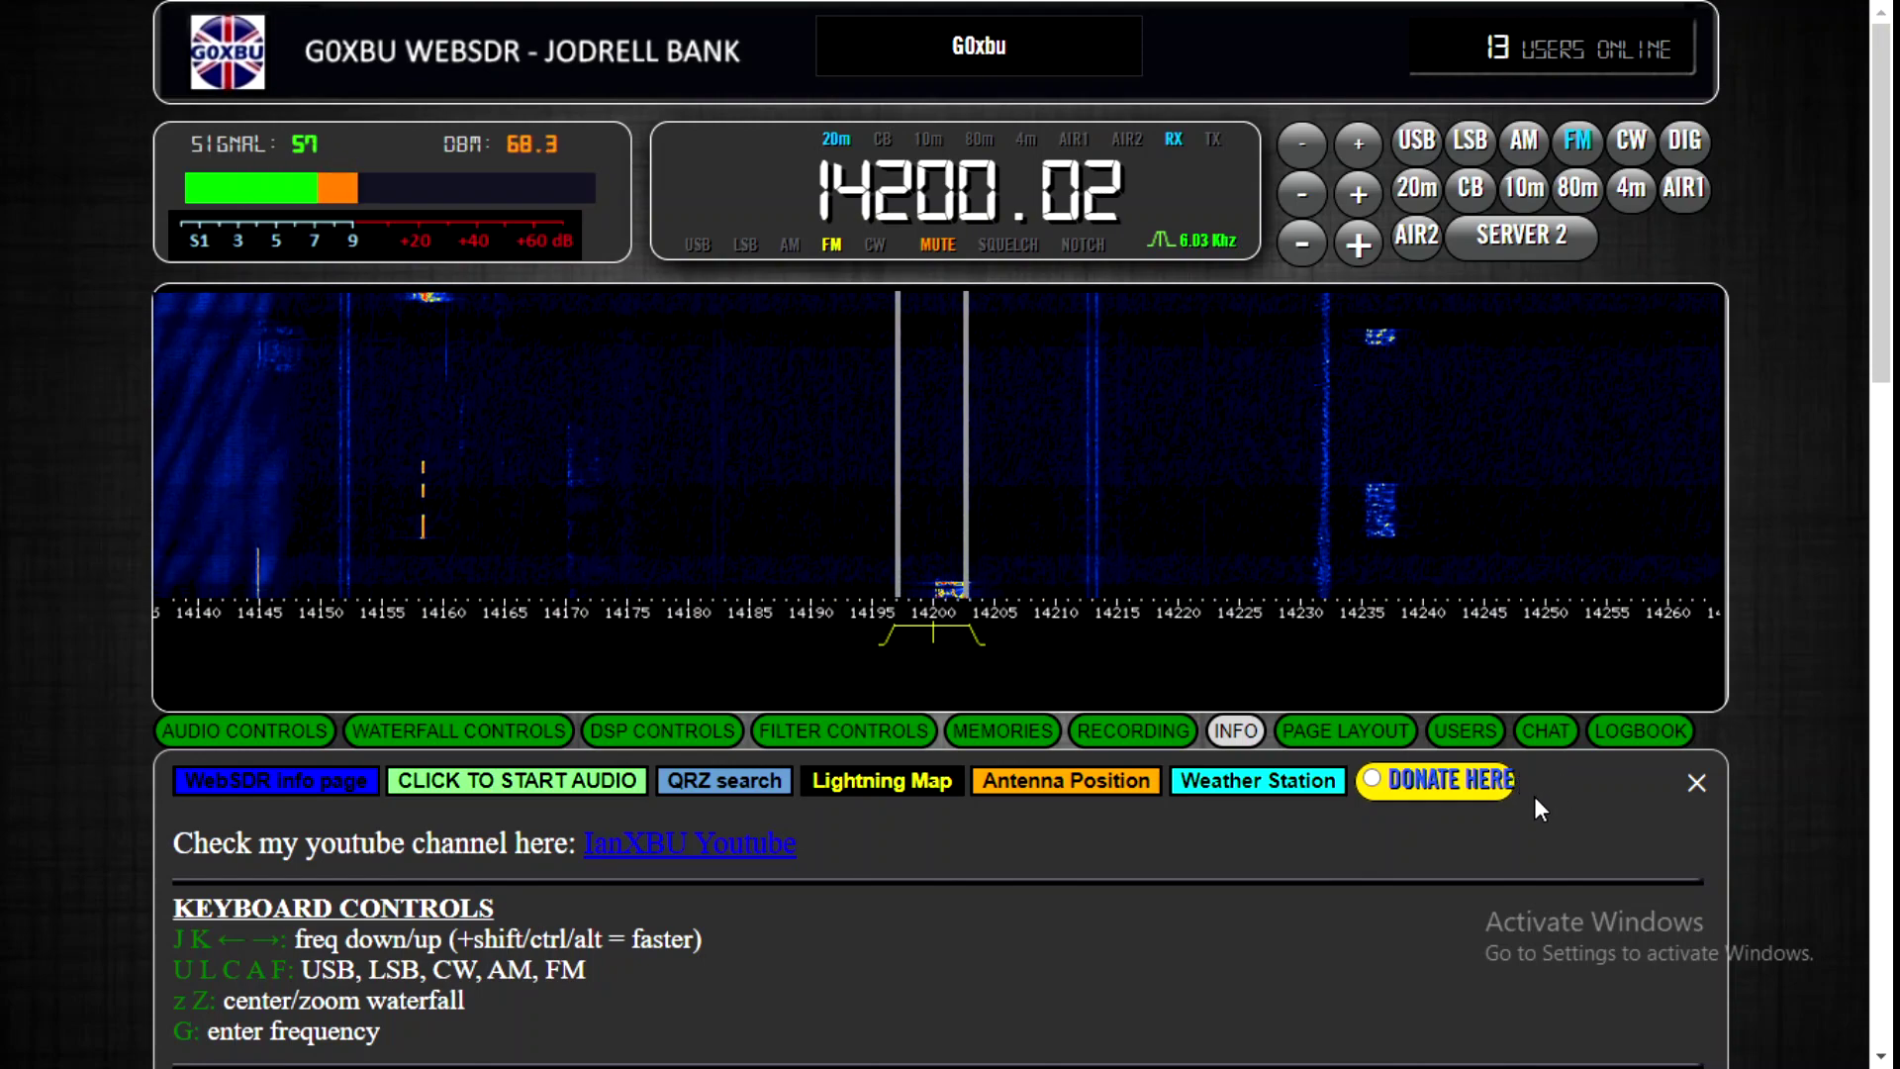
pyautogui.scroll(-7, 1777, 747)
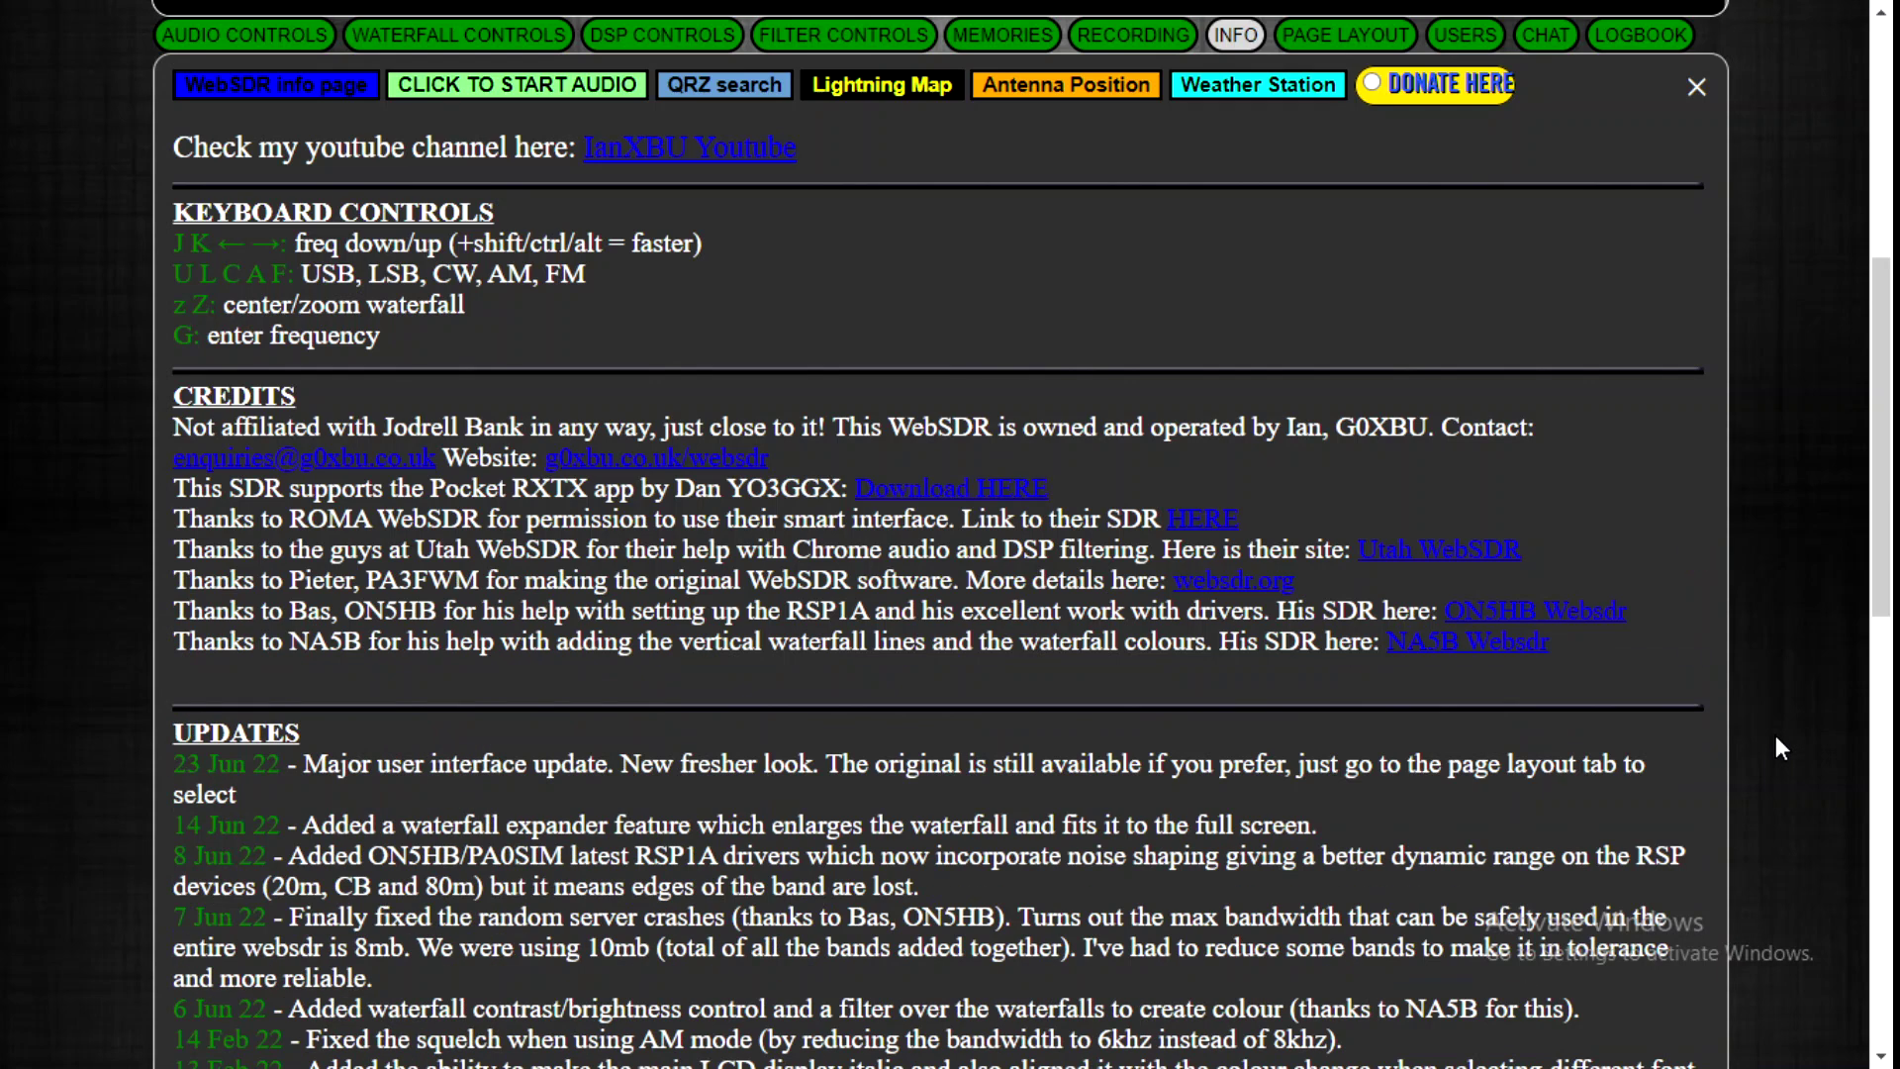
pyautogui.scroll(-4, 1777, 747)
pyautogui.scroll(-2, 1777, 738)
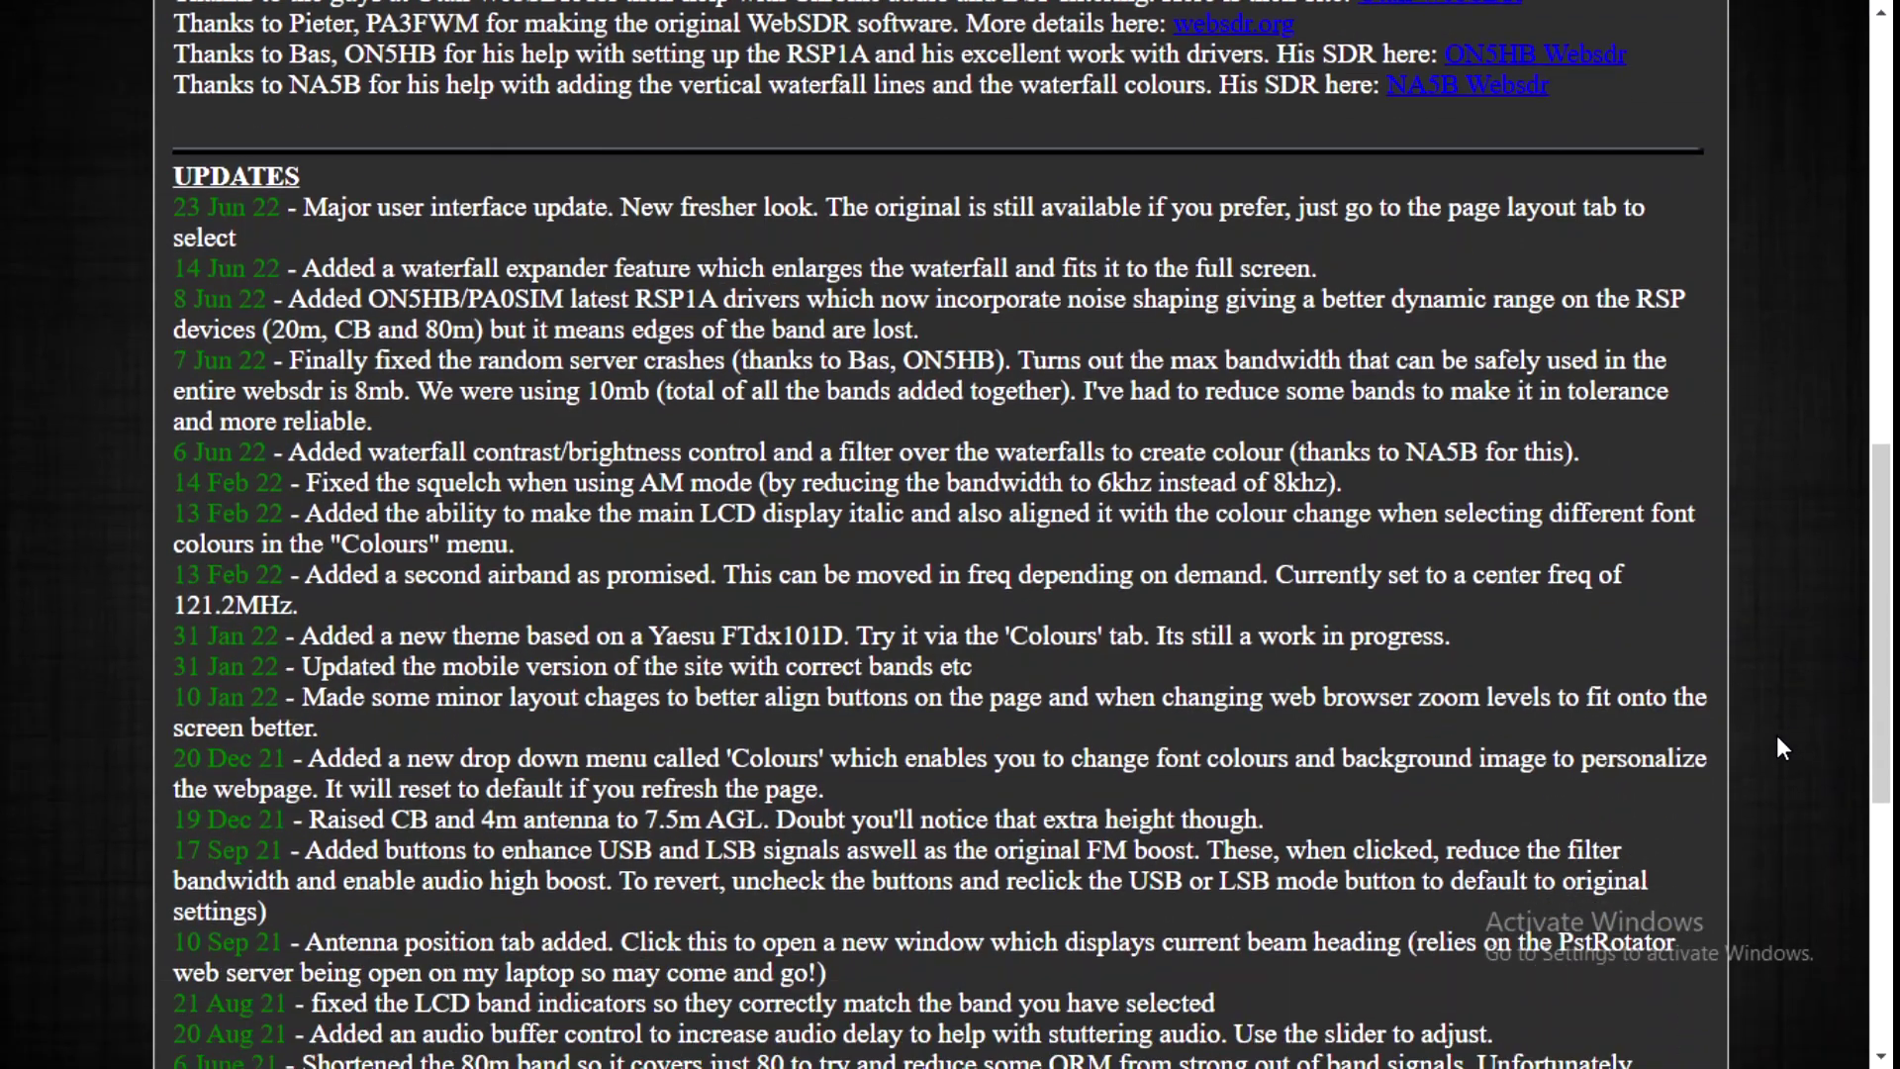
pyautogui.scroll(-6, 1801, 715)
pyautogui.scroll(-1, 1802, 717)
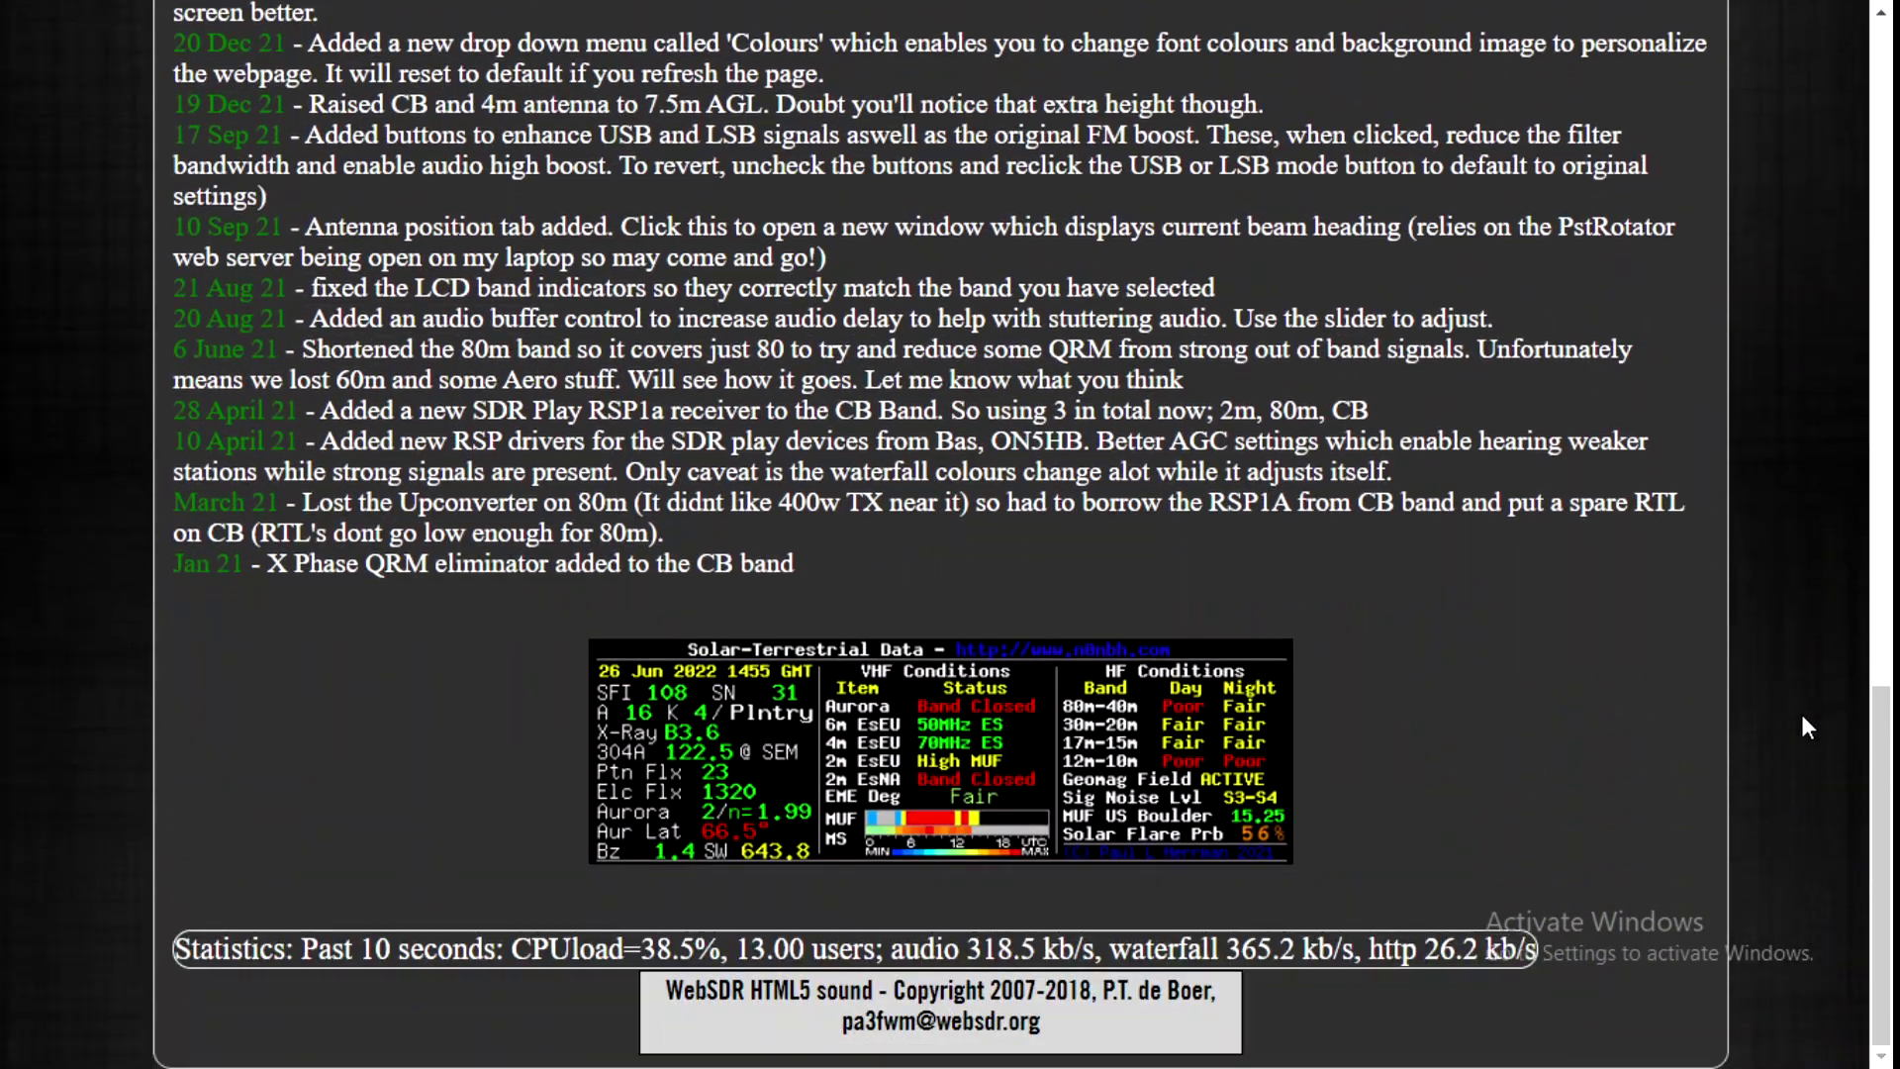
pyautogui.scroll(12, 1801, 718)
pyautogui.scroll(6, 1801, 728)
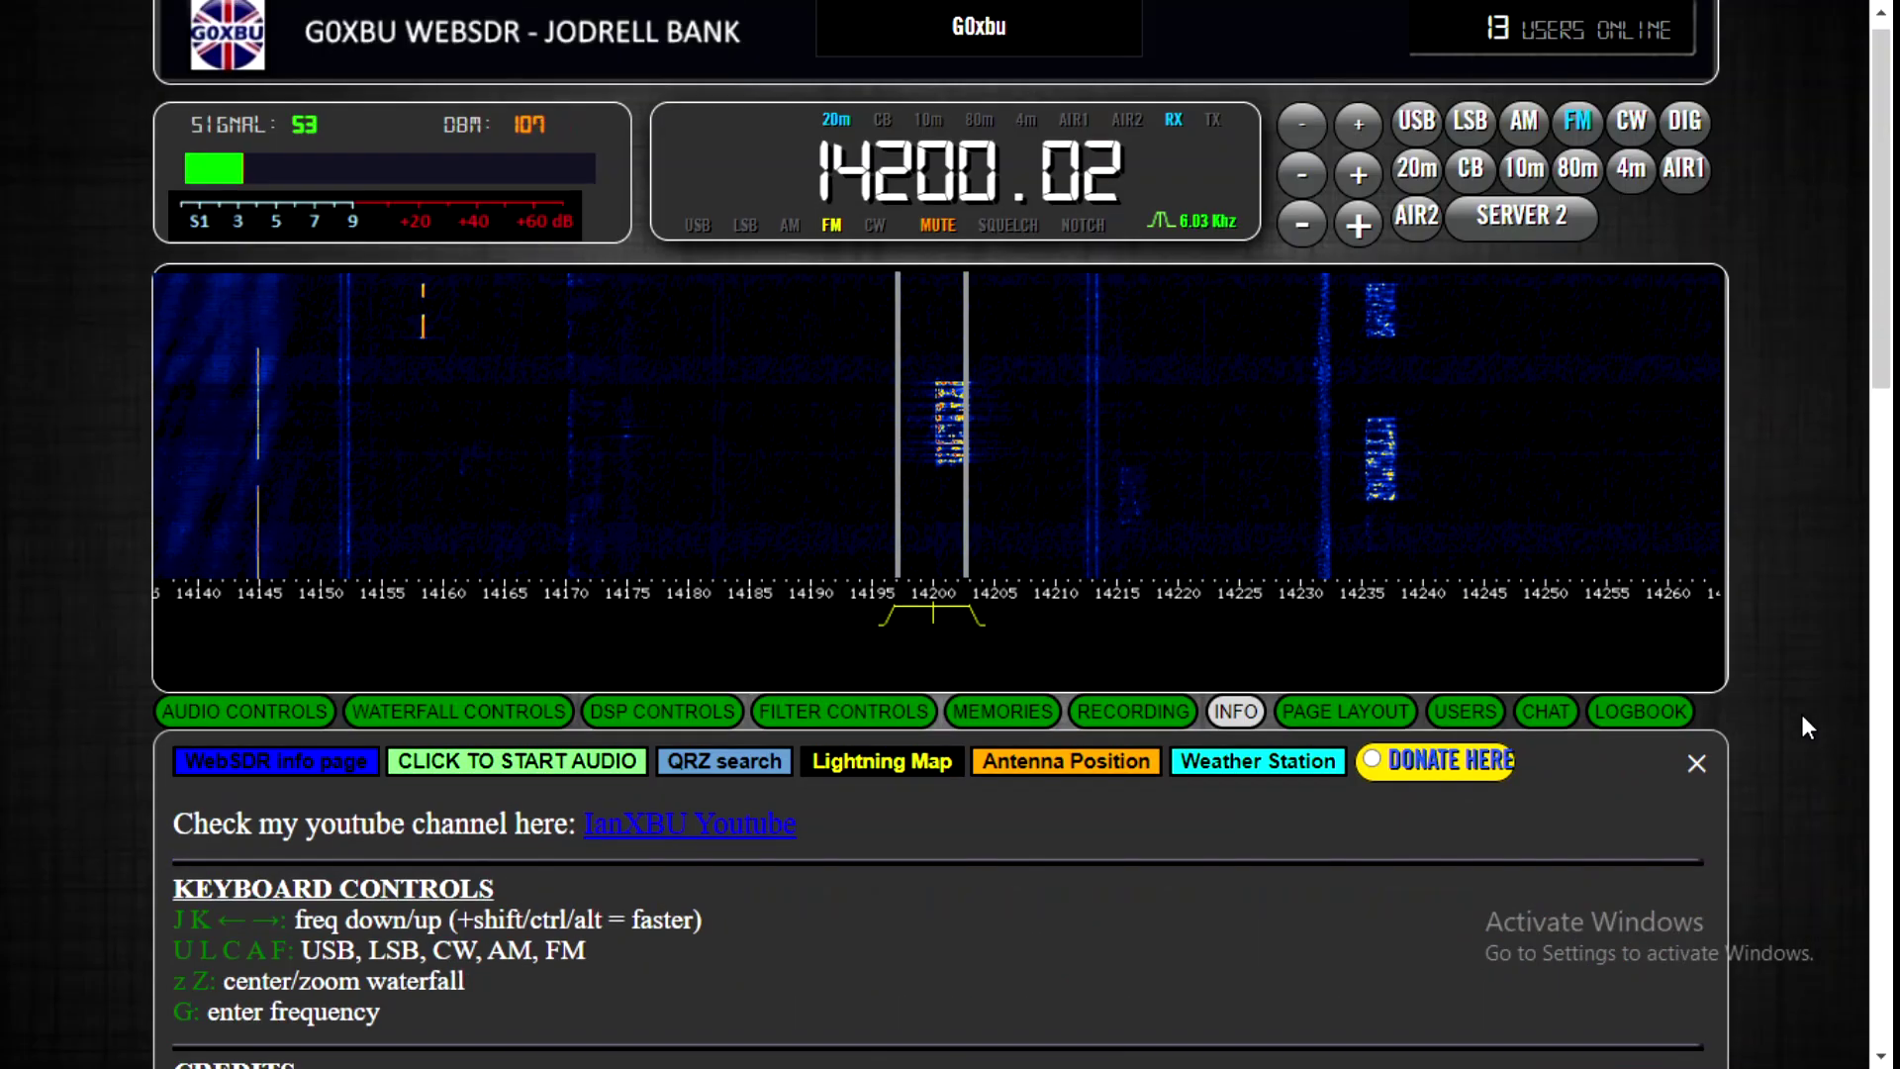
# - Preview Theme 1, Theme 2, Theme 3 and the Jodrell Theme in the page layout options
pyautogui.click(1331, 718)
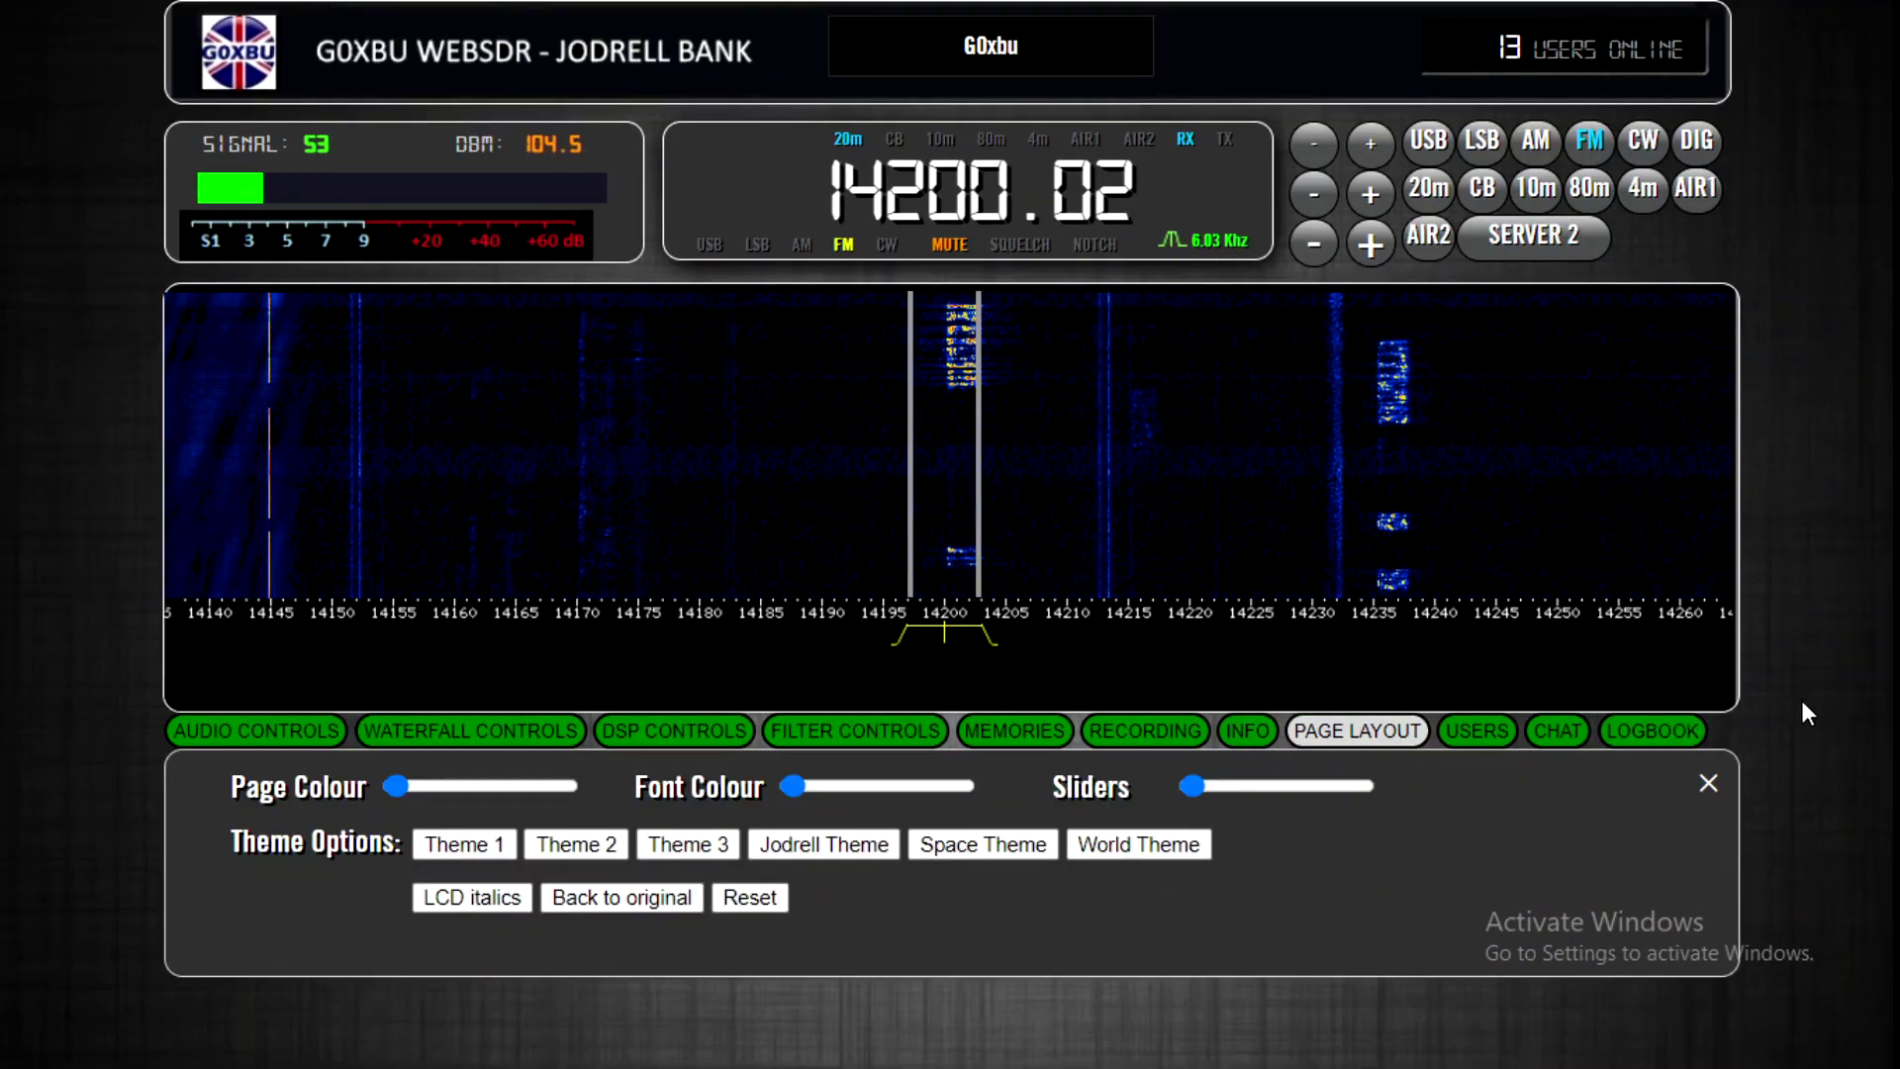
pyautogui.click(471, 843)
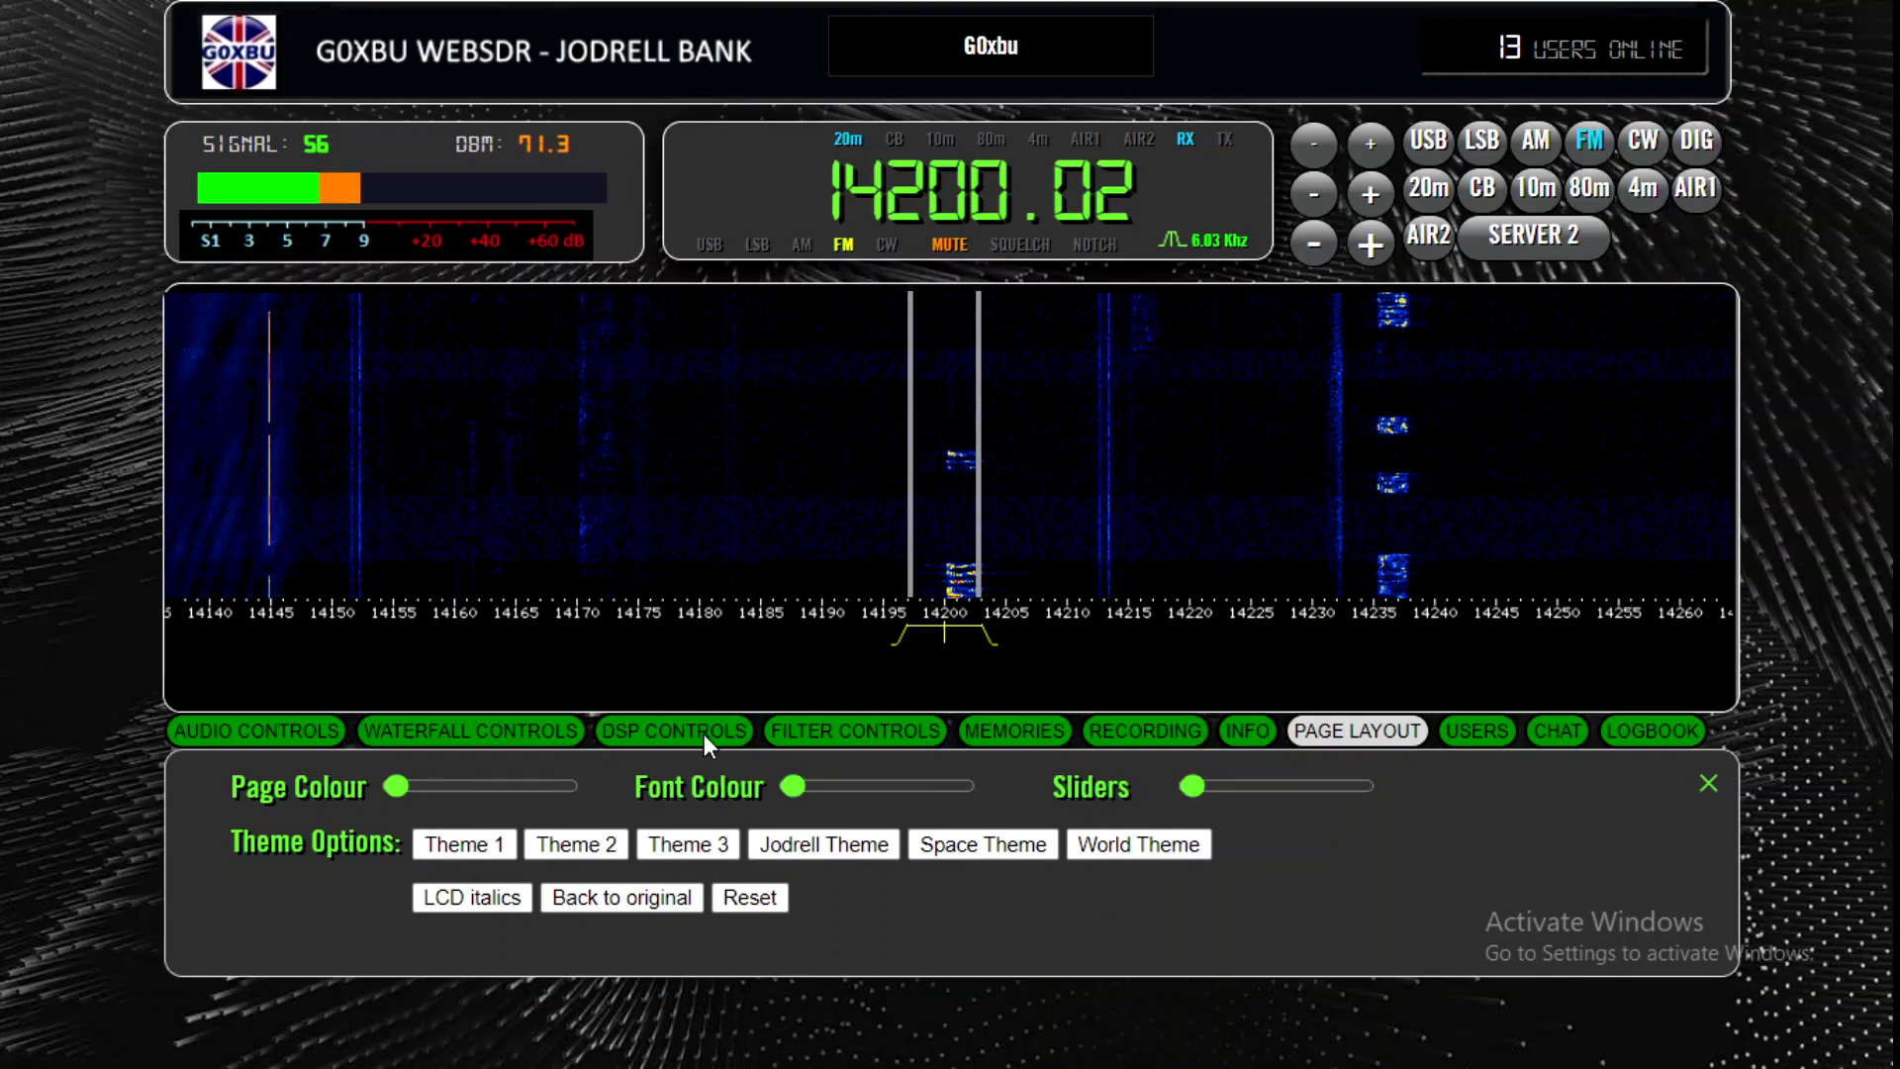
pyautogui.click(572, 847)
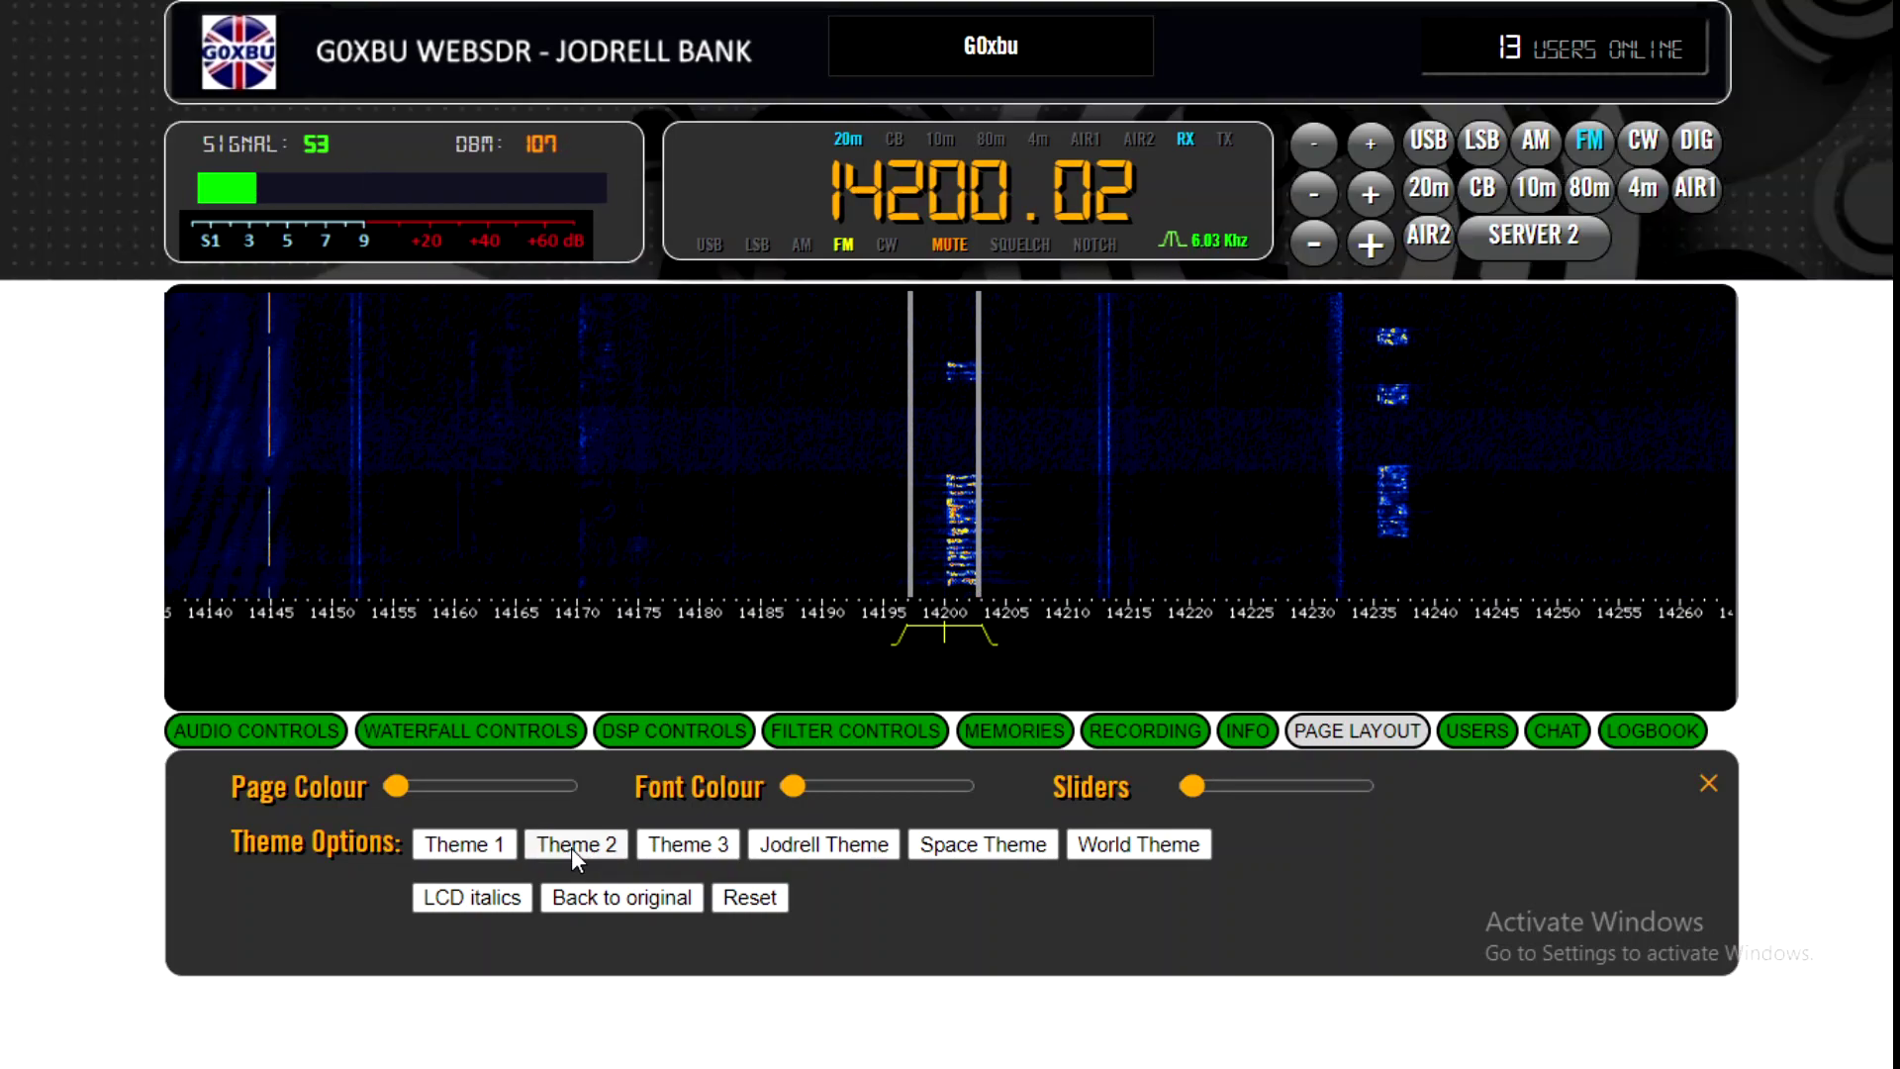
pyautogui.click(659, 845)
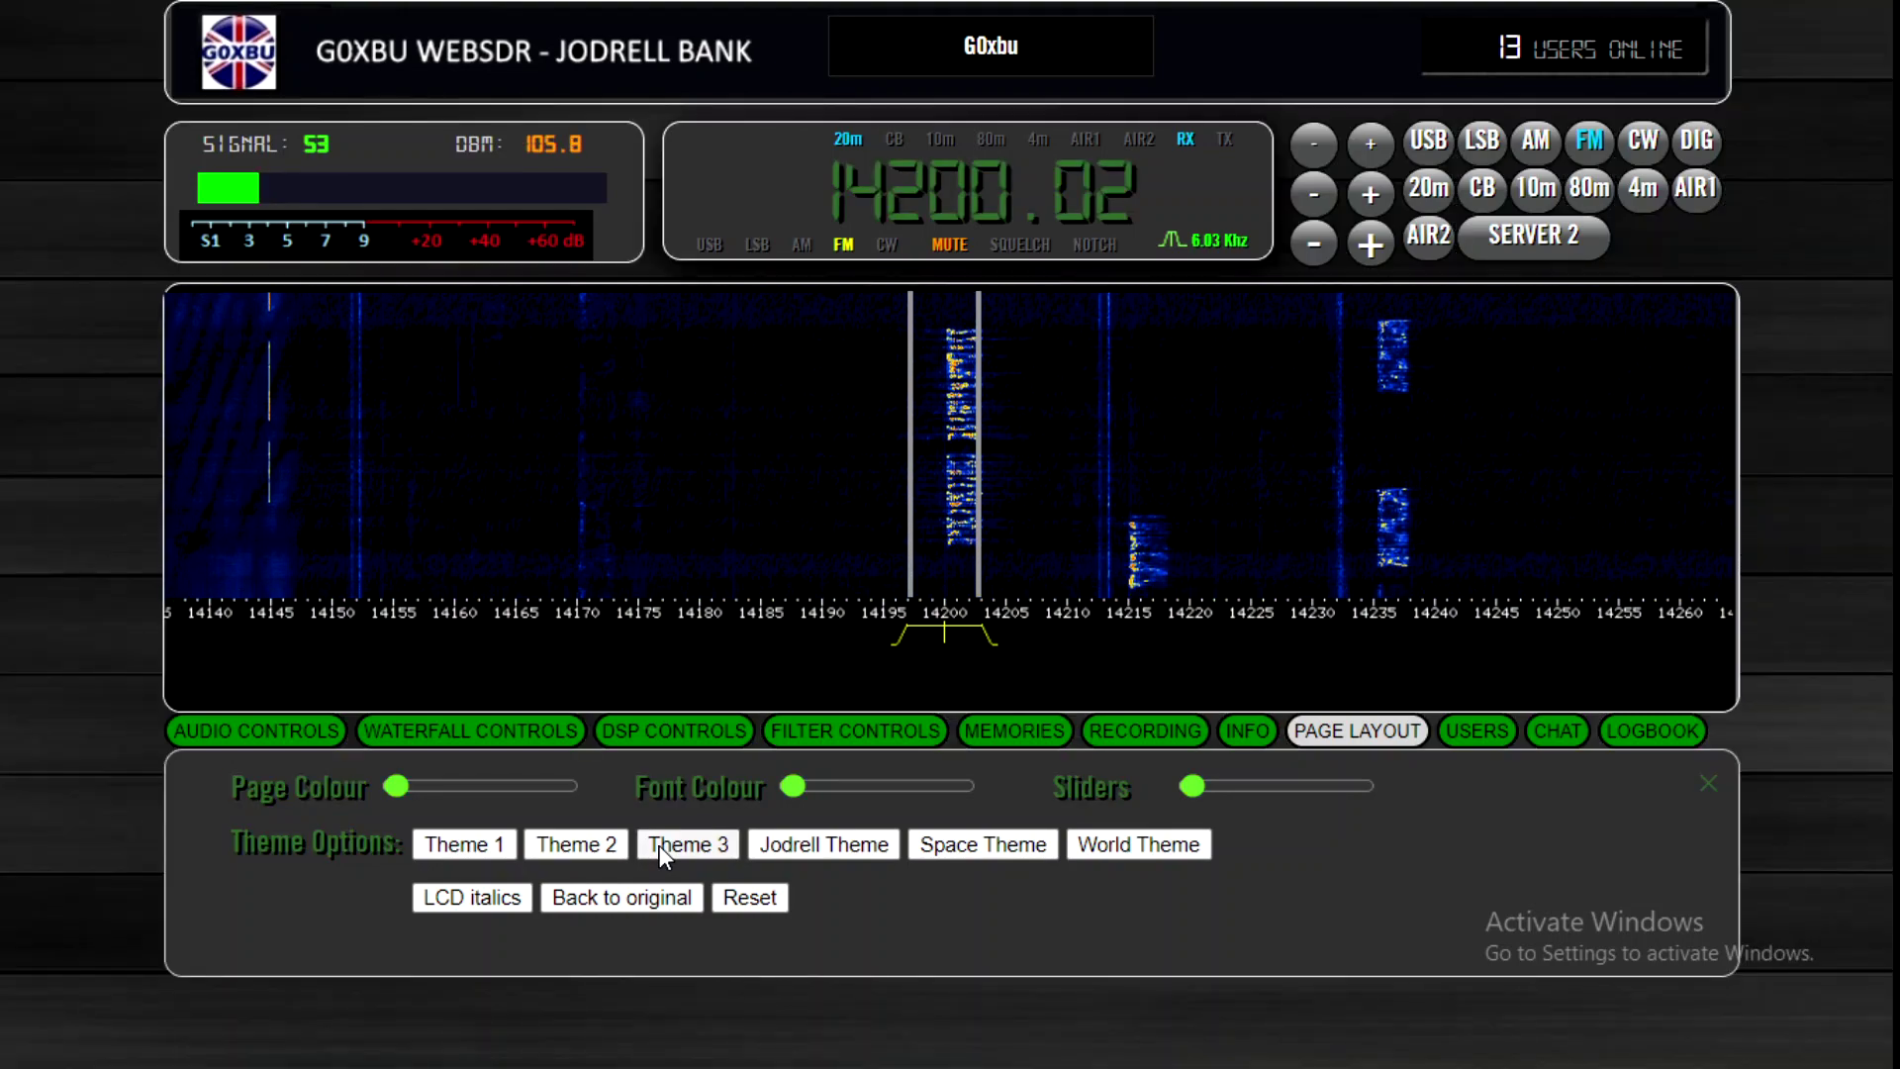
pyautogui.click(793, 851)
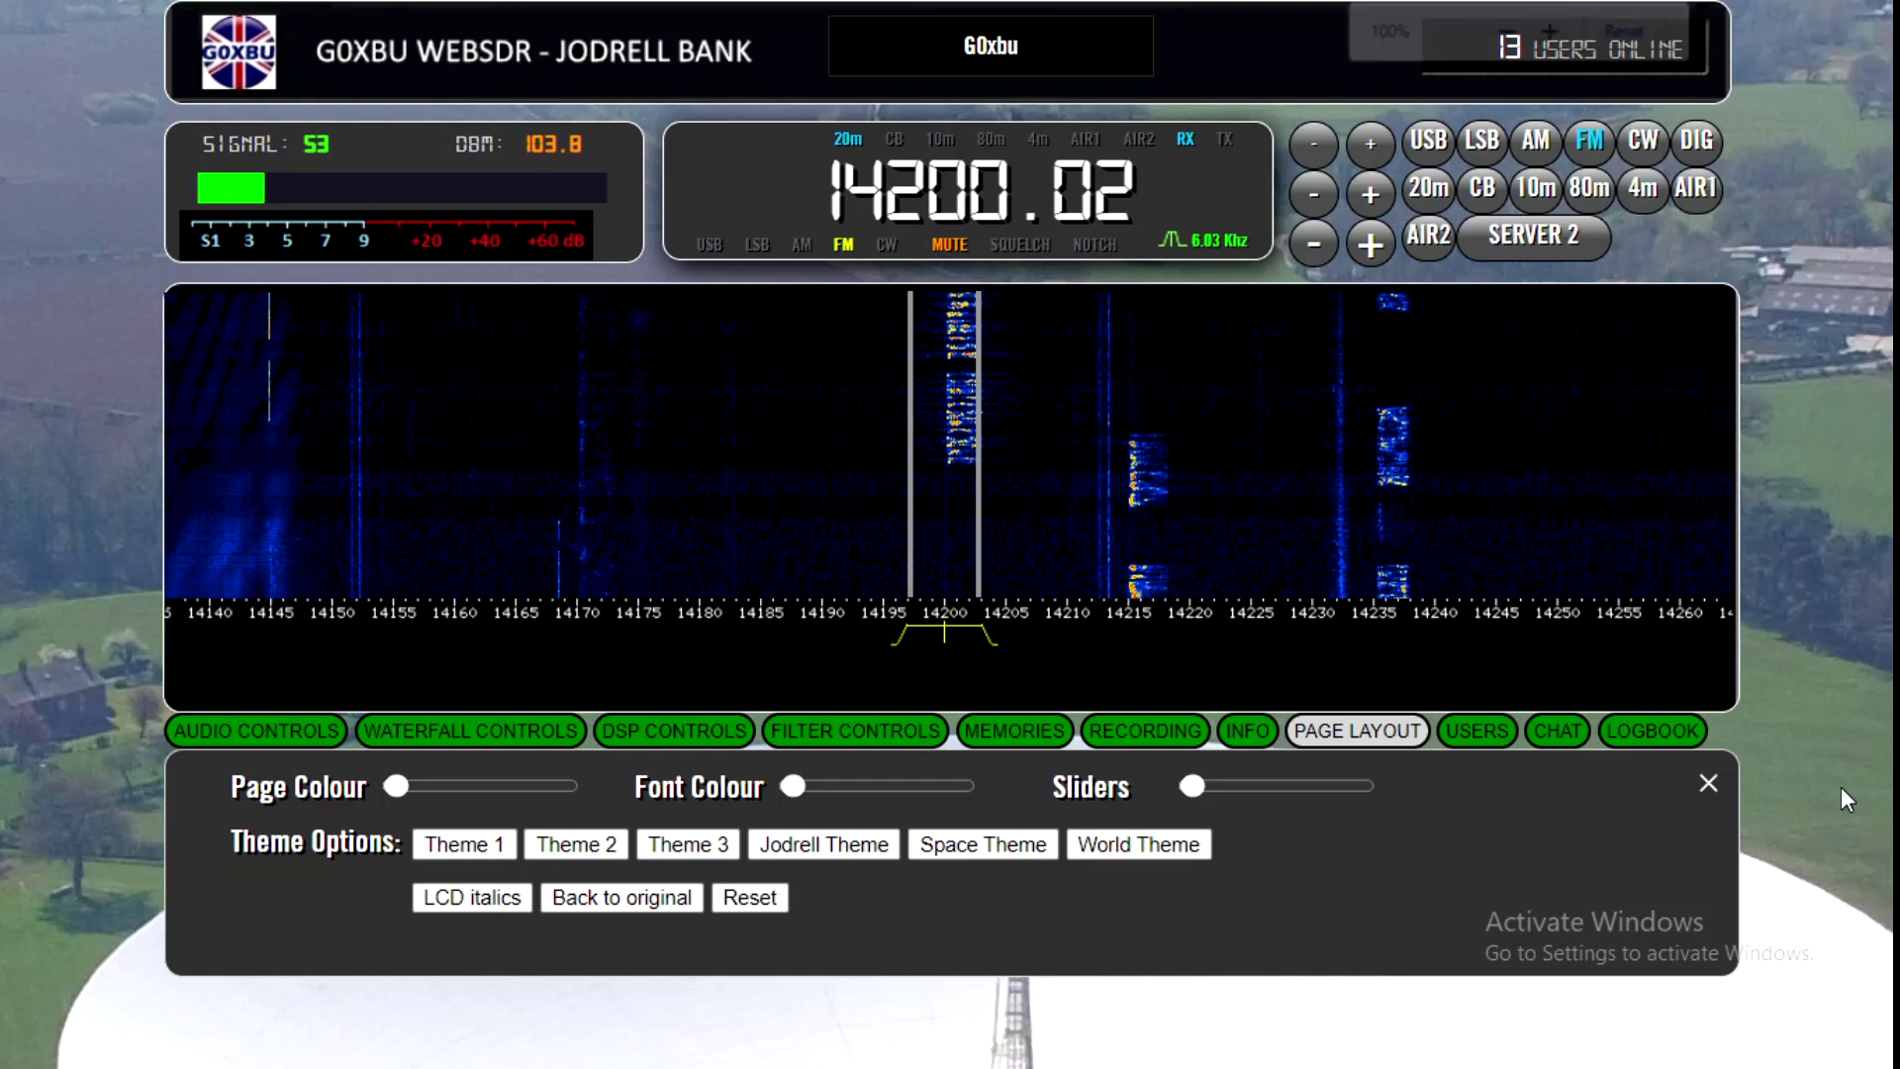
# - Zoom the browser page out to 67% to view the Jodrell Theme's background photo, and restore it to 110%
pyautogui.hotkey('ctrl', '-')
pyautogui.hotkey('ctrl', '-')
pyautogui.hotkey('ctrl', '-')
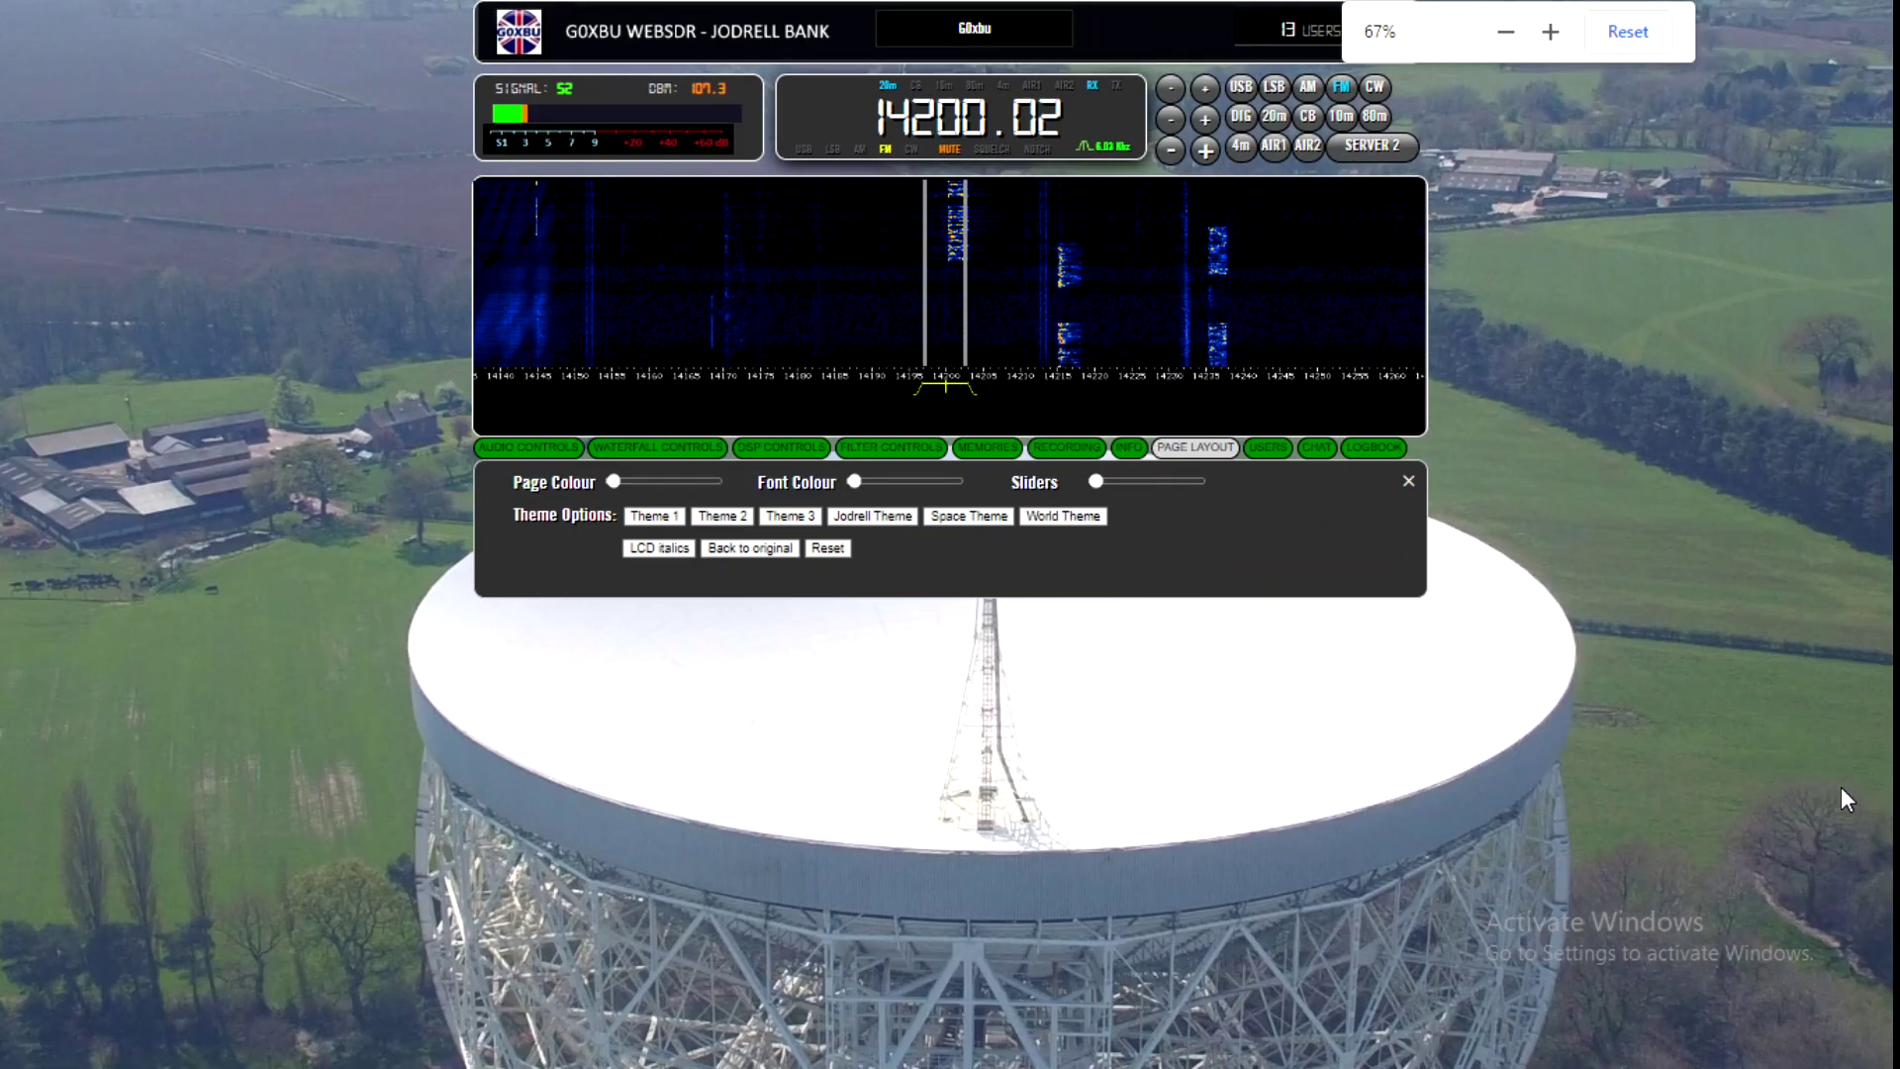
pyautogui.hotkey('ctrl', '+')
pyautogui.hotkey('ctrl', '+')
pyautogui.hotkey('ctrl', '+')
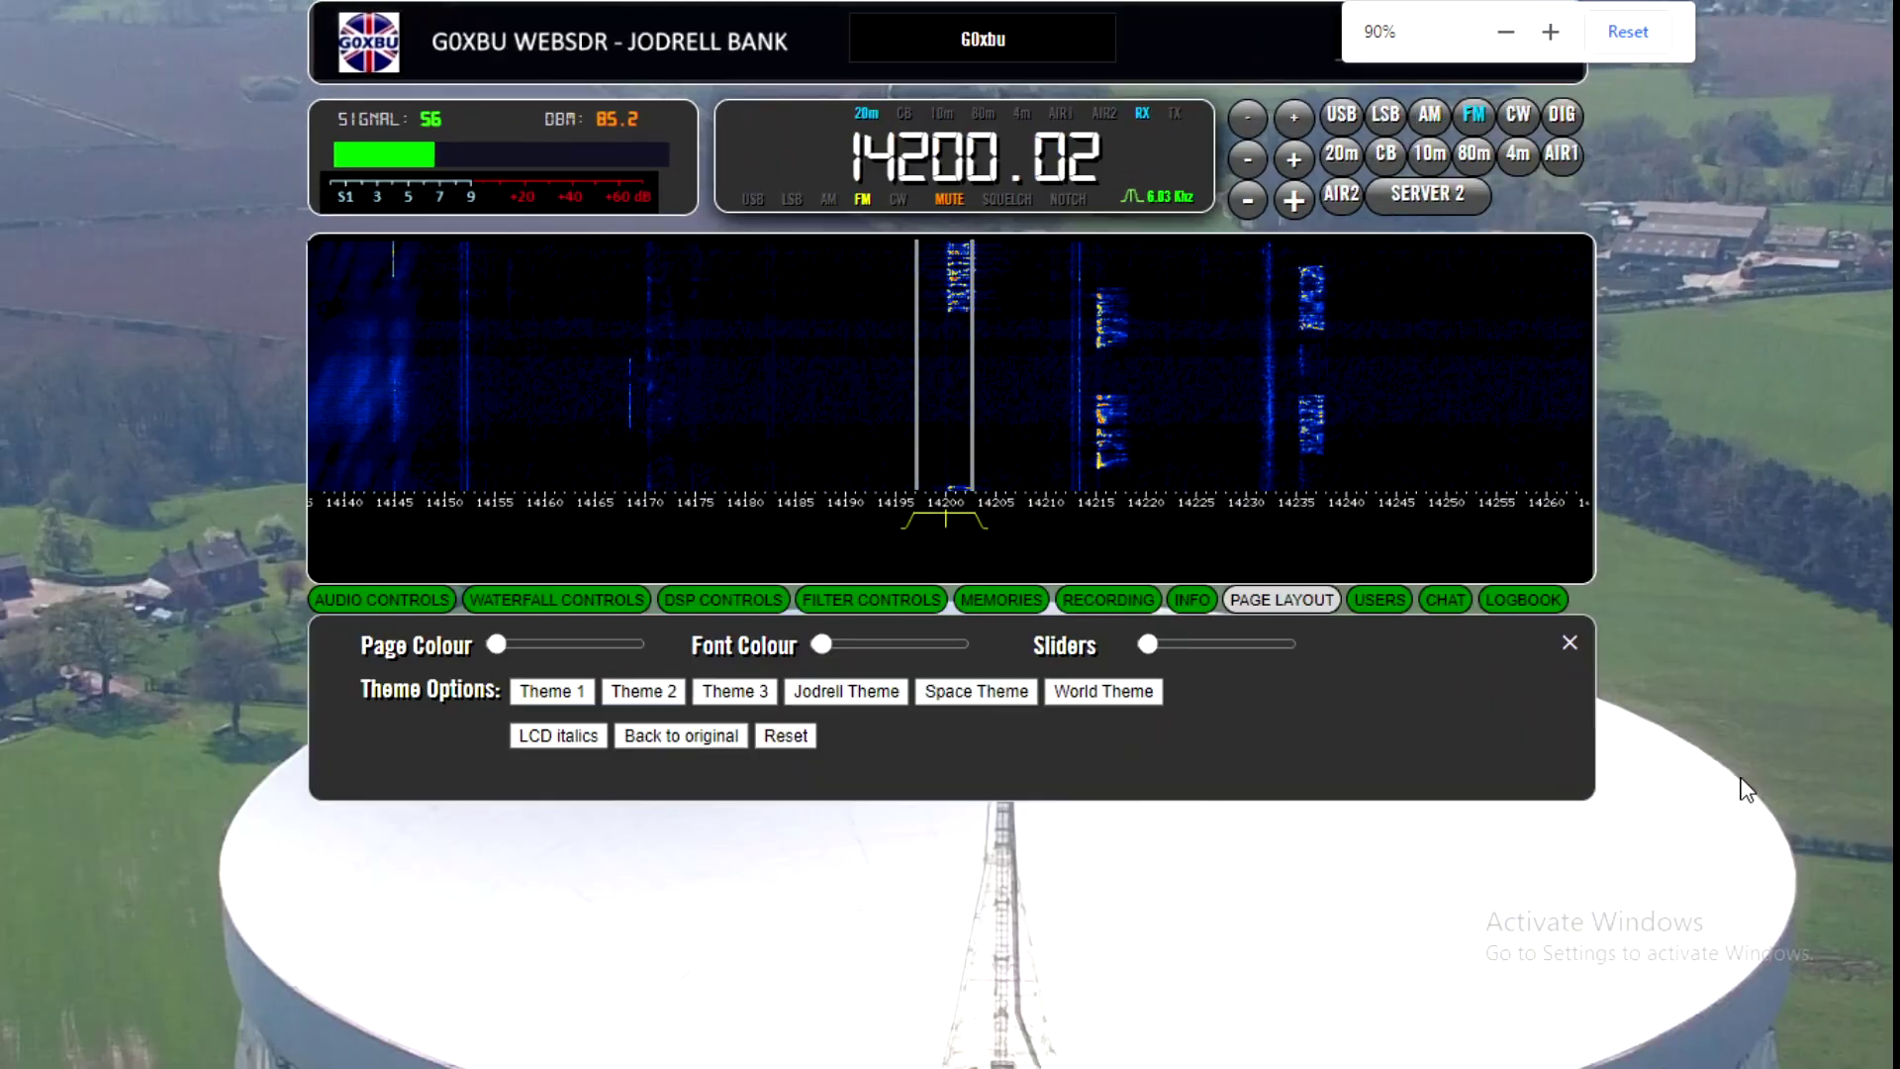
pyautogui.hotkey('ctrl', '+')
pyautogui.hotkey('ctrl', '+')
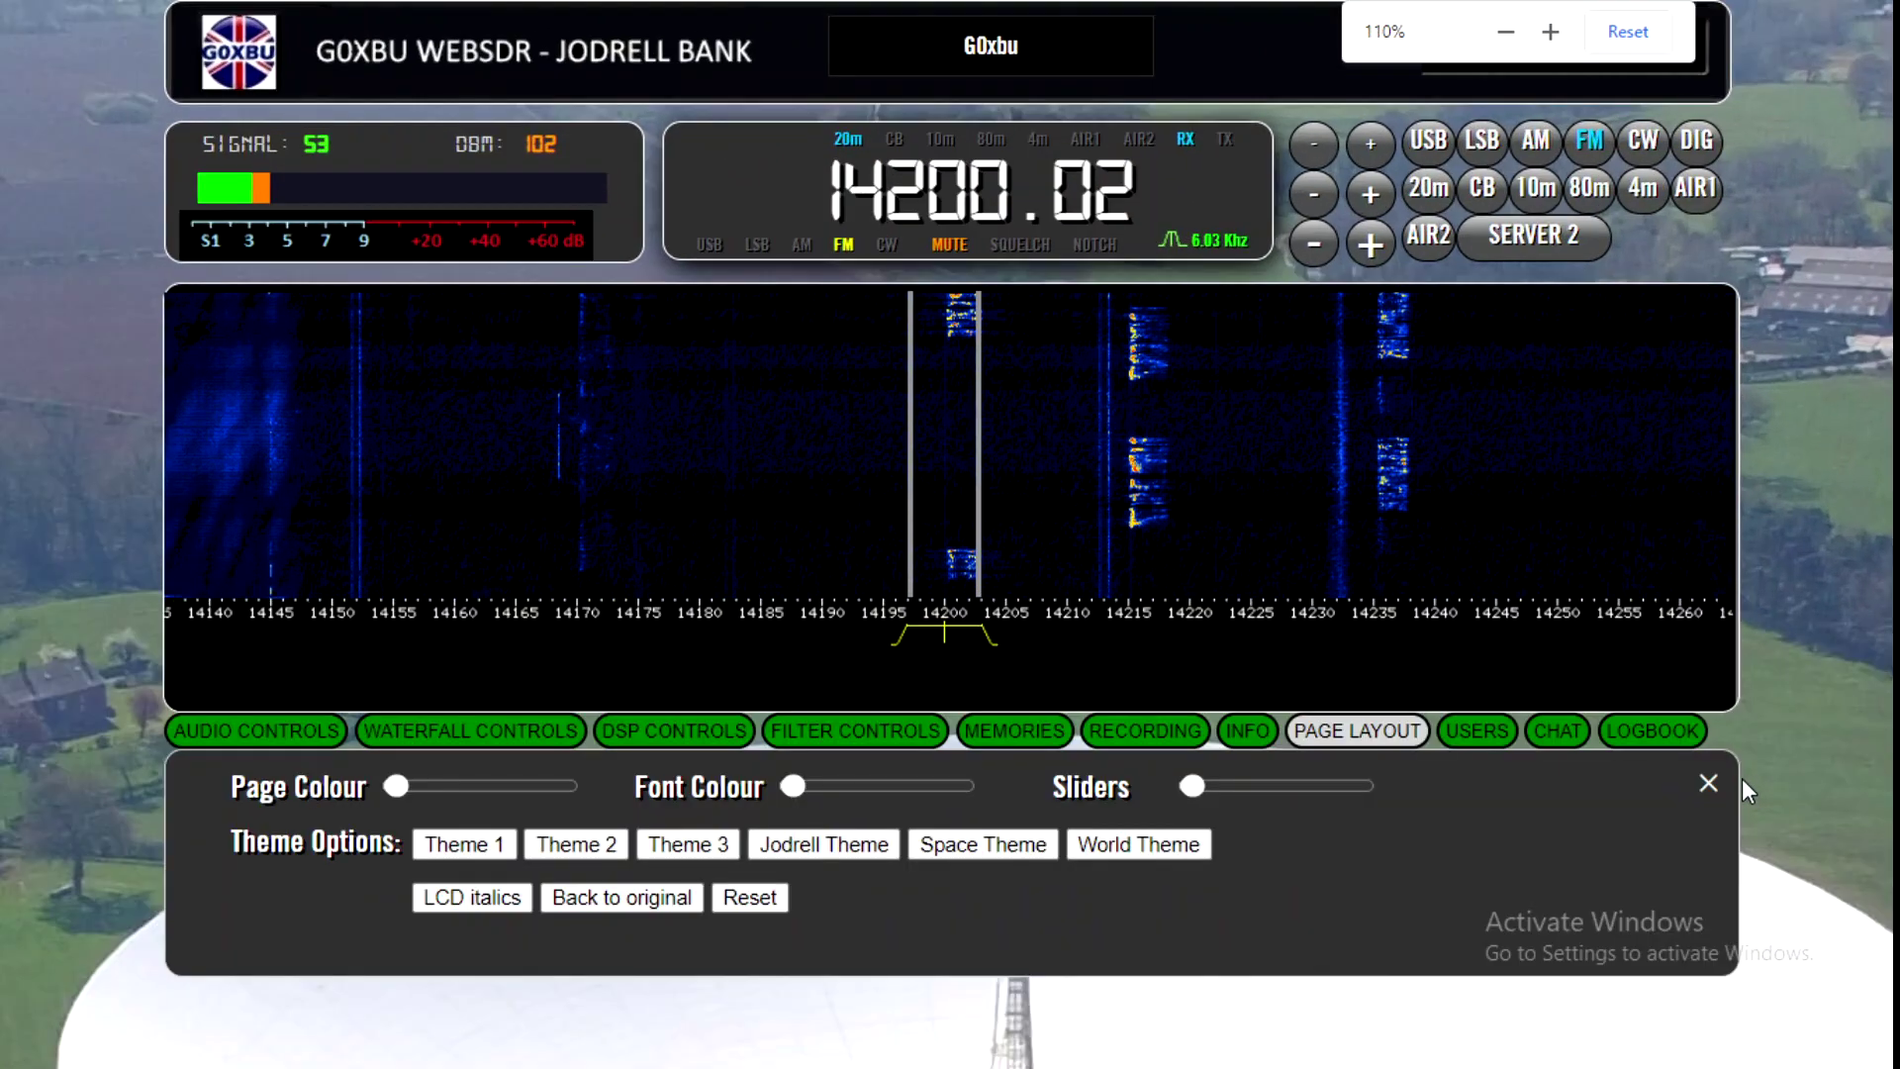
# - Try the Space Theme and the World Theme with an italic LCD display, and reset the page layout
pyautogui.click(945, 847)
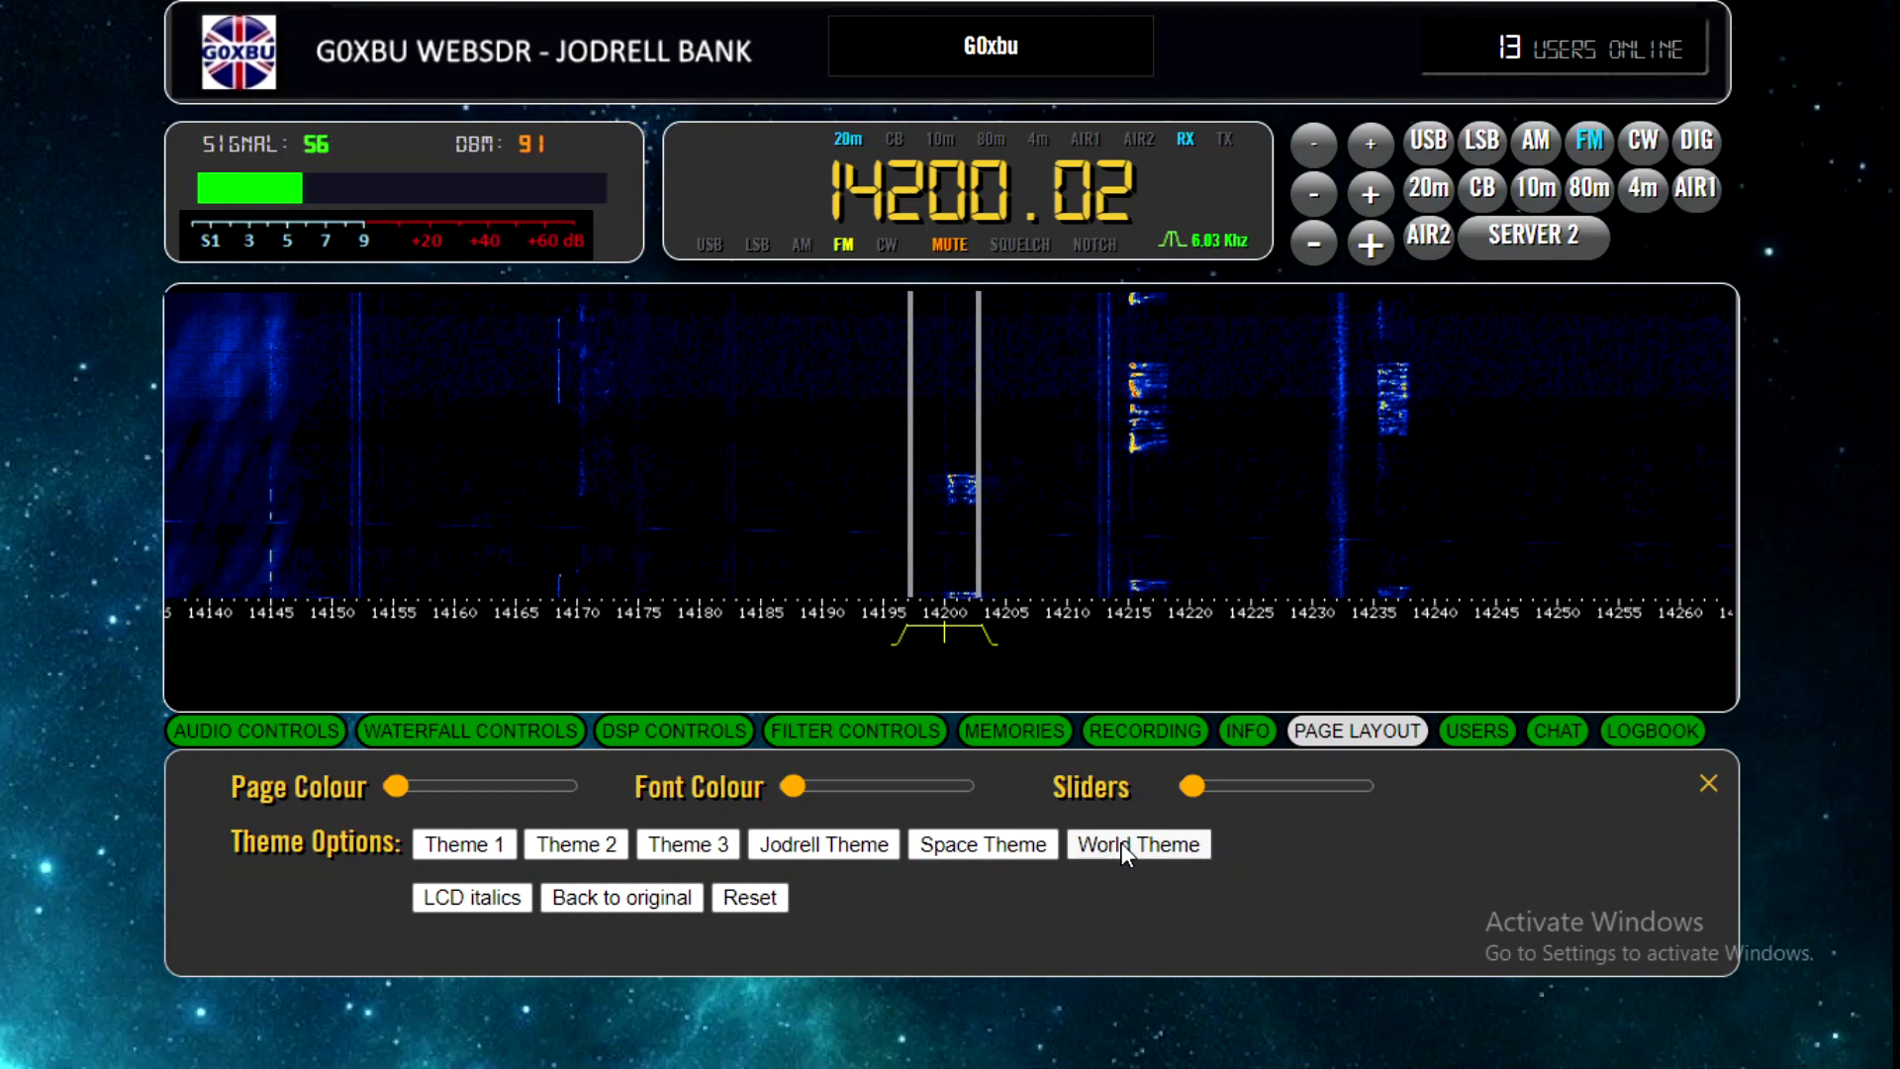
pyautogui.click(1120, 843)
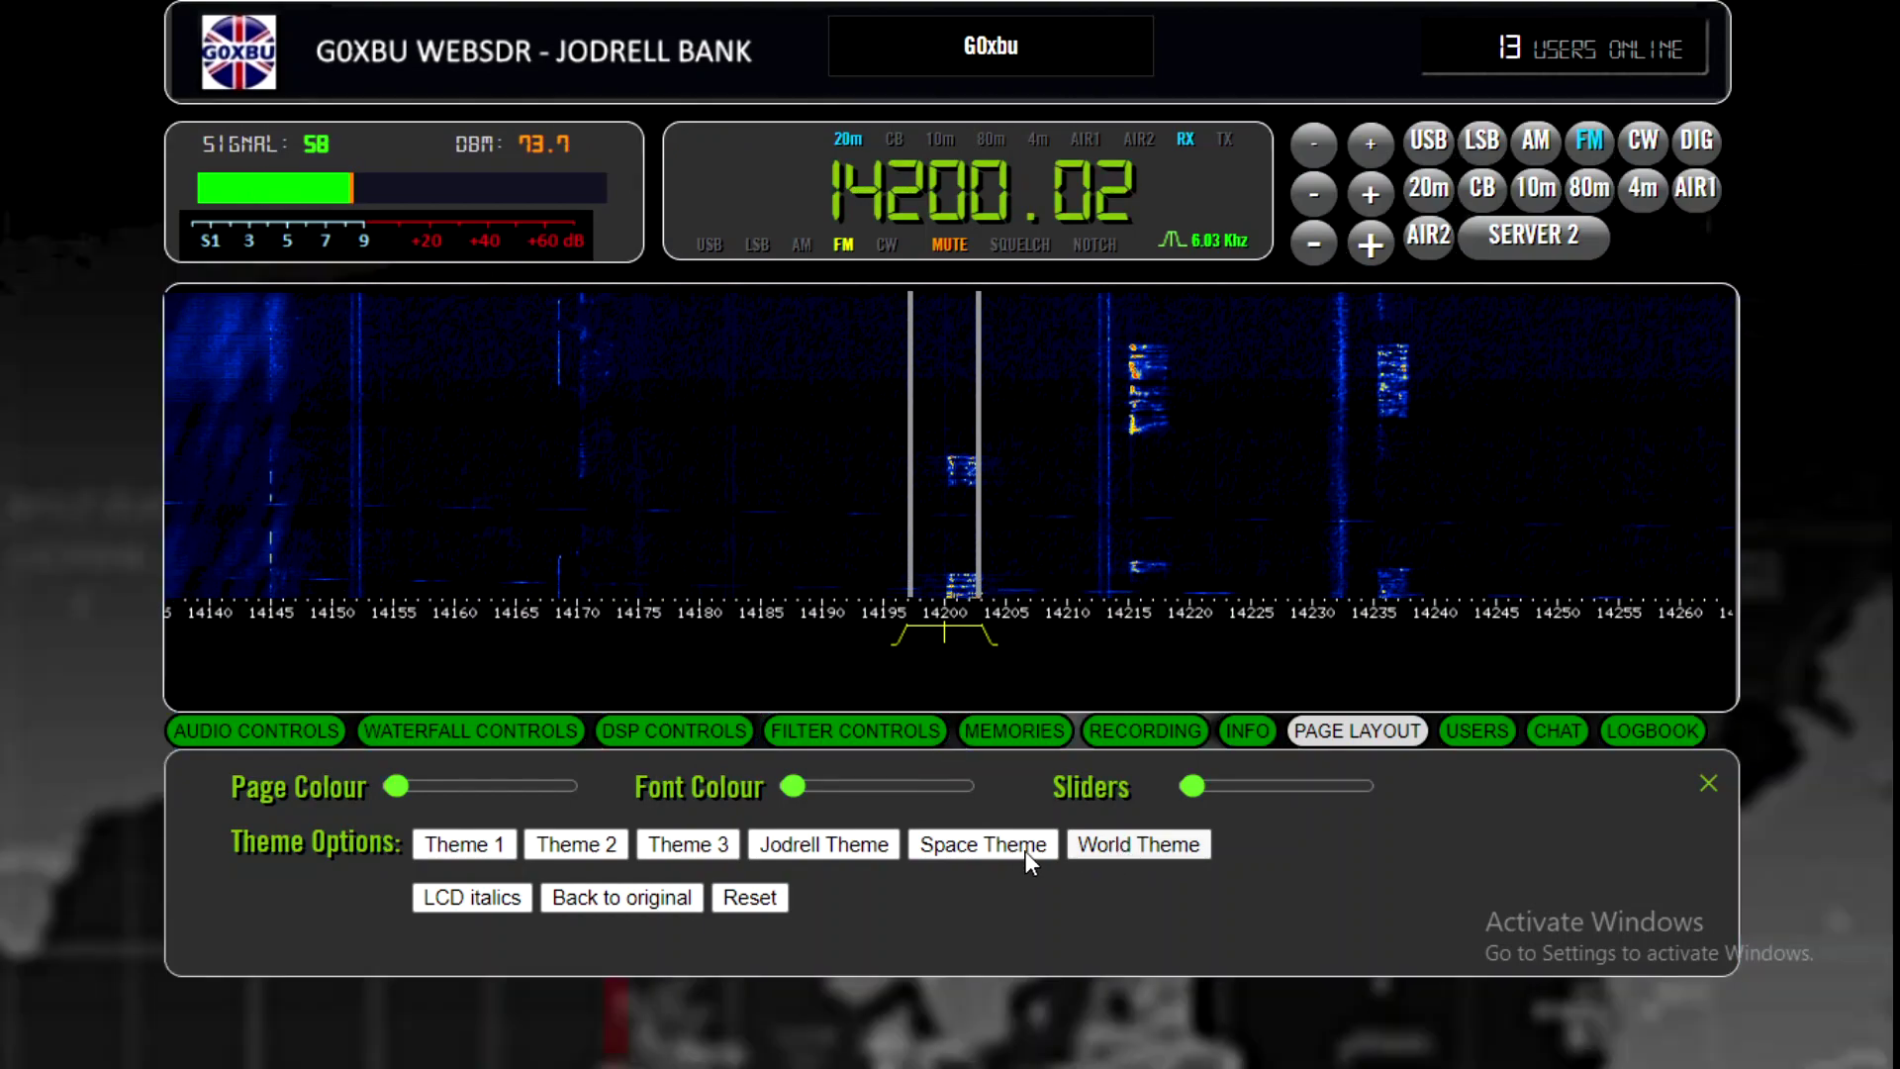
pyautogui.click(490, 897)
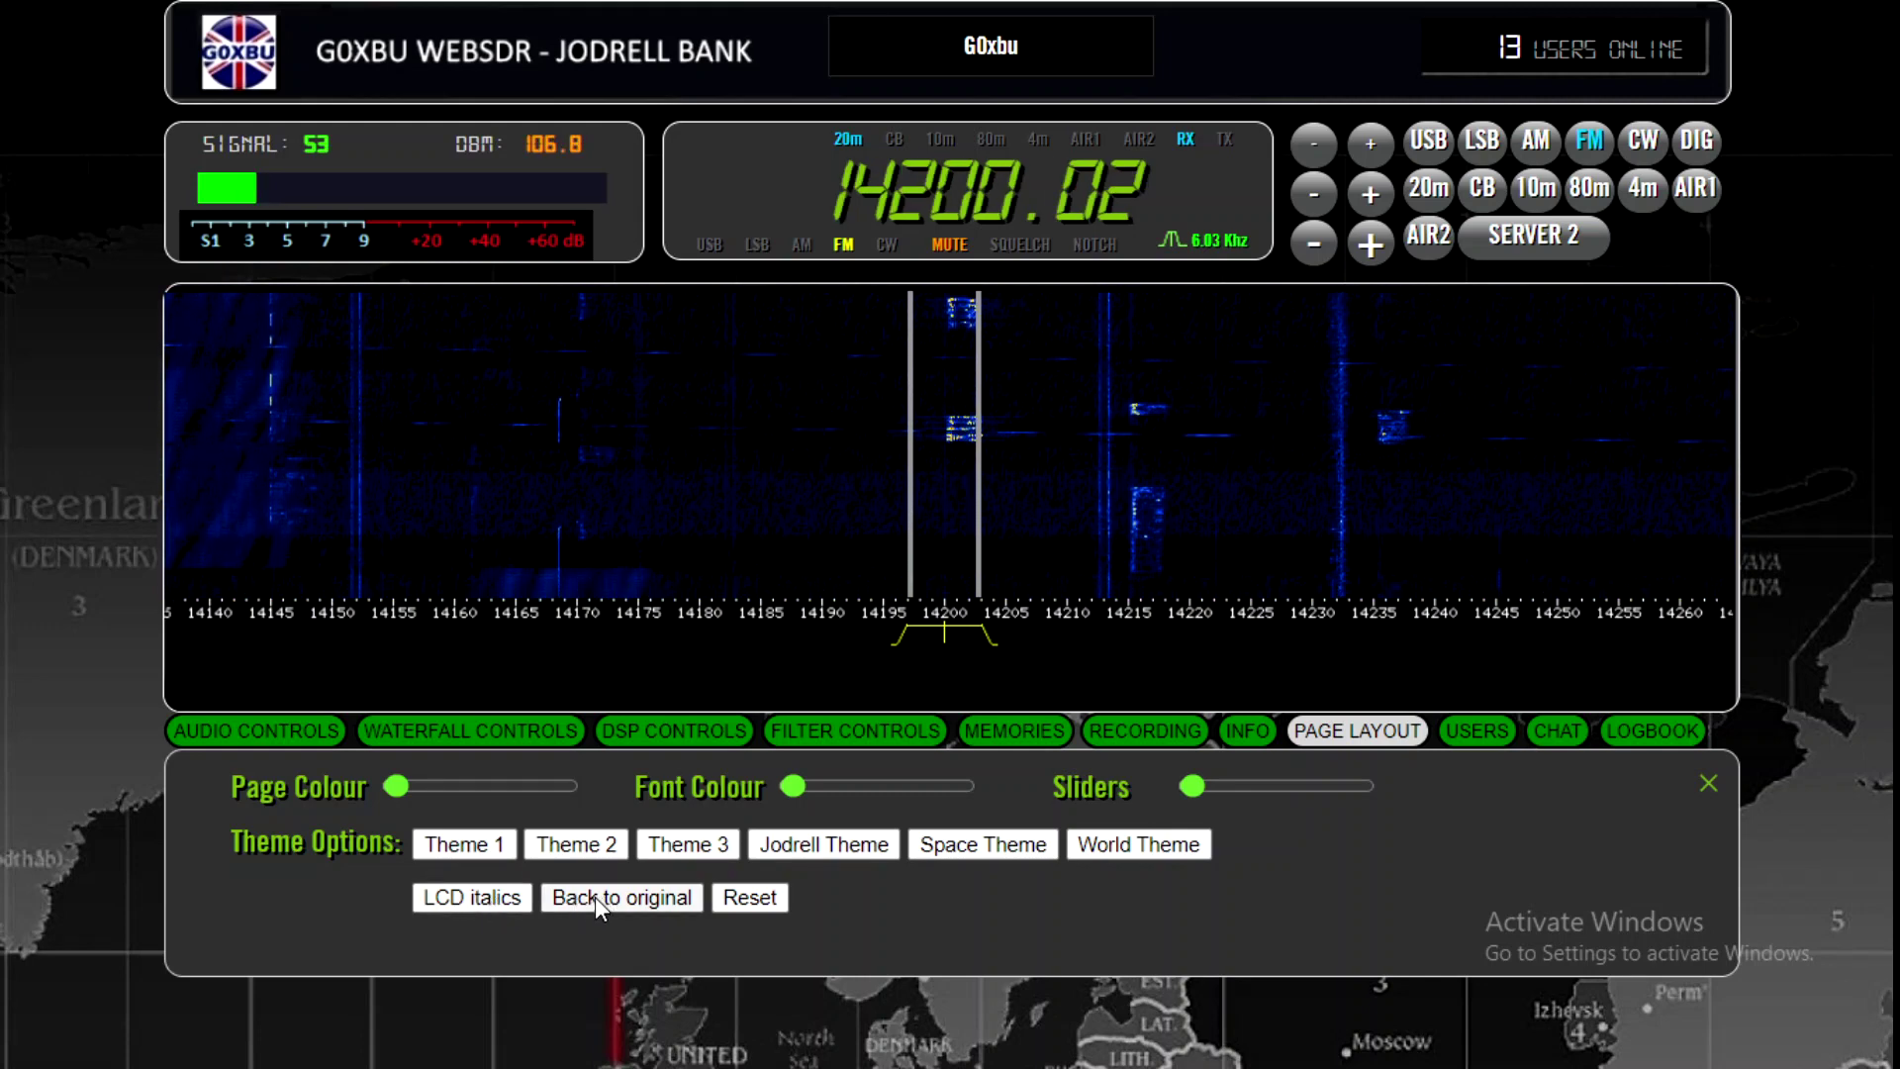
pyautogui.click(750, 898)
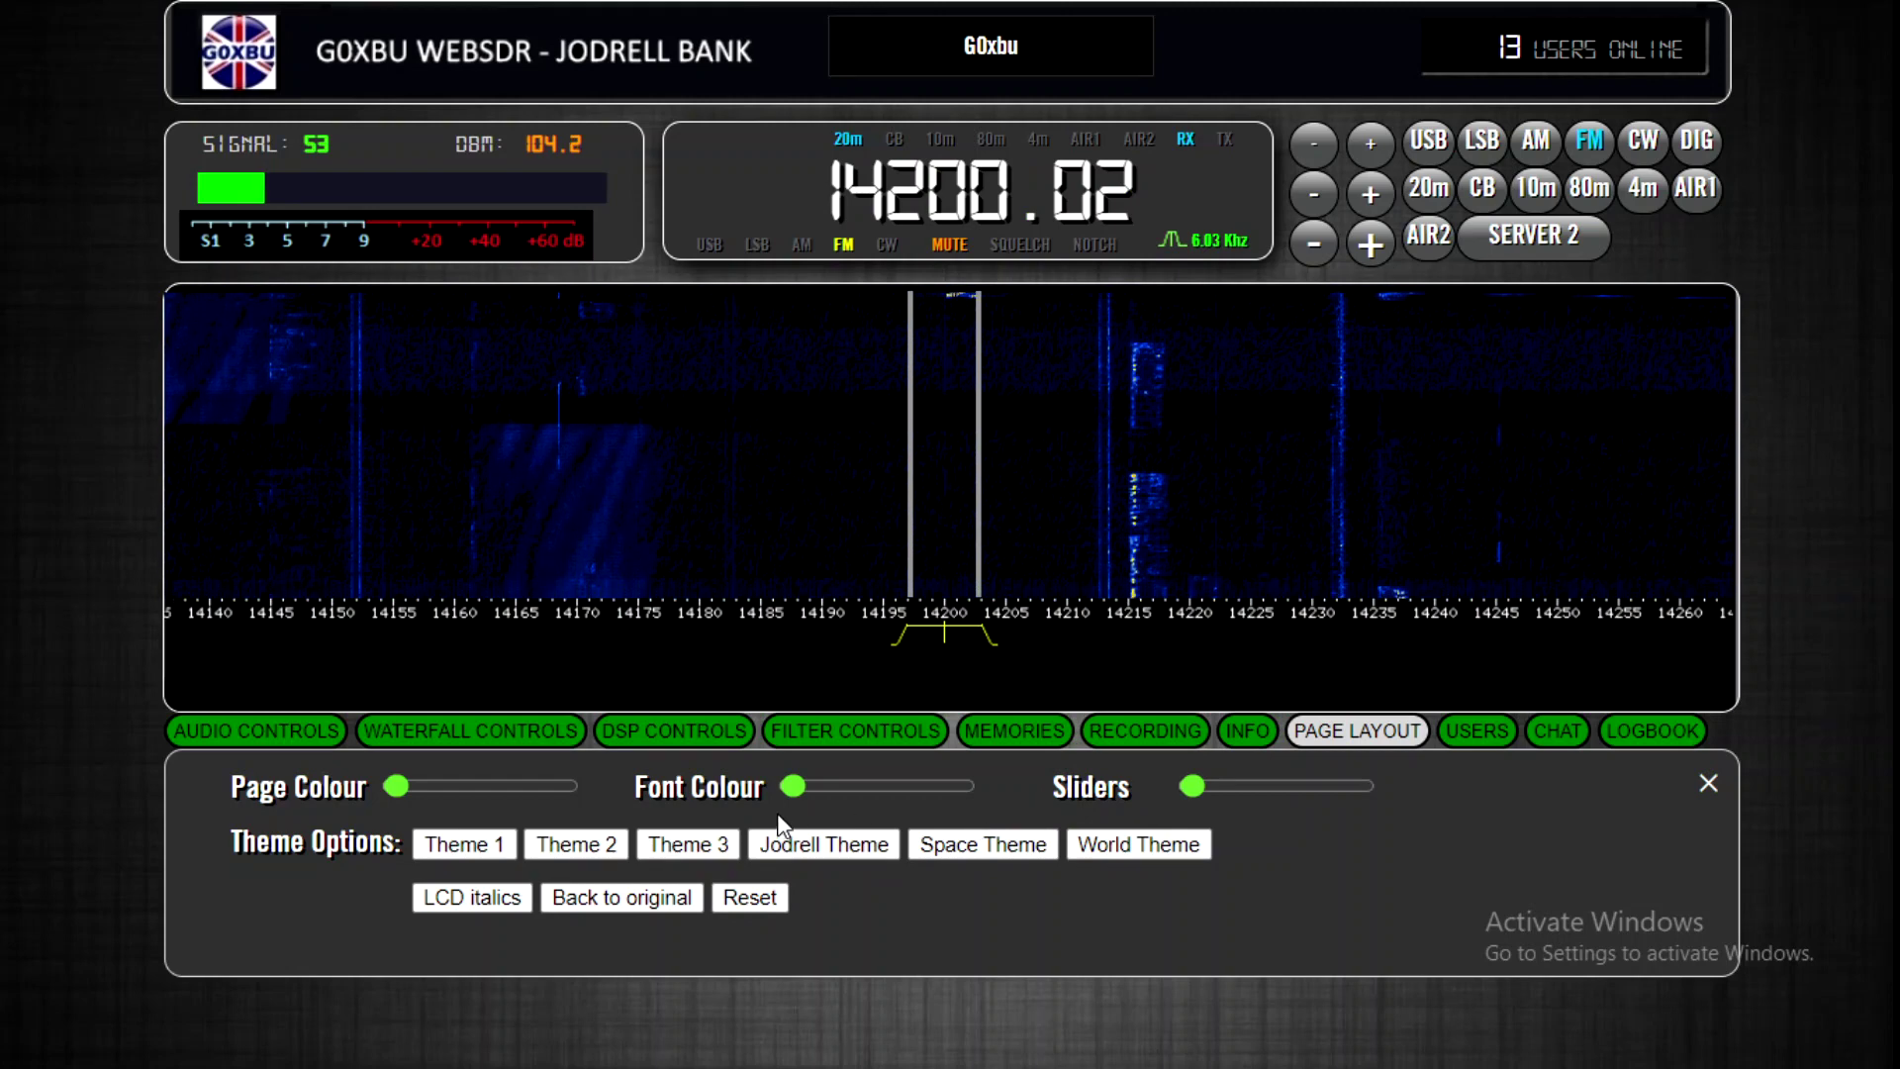
# - Try custom page layout colours: a green font, olive sliders and a light green page background
pyautogui.moveTo(797, 782); pyautogui.dragTo(946, 784)
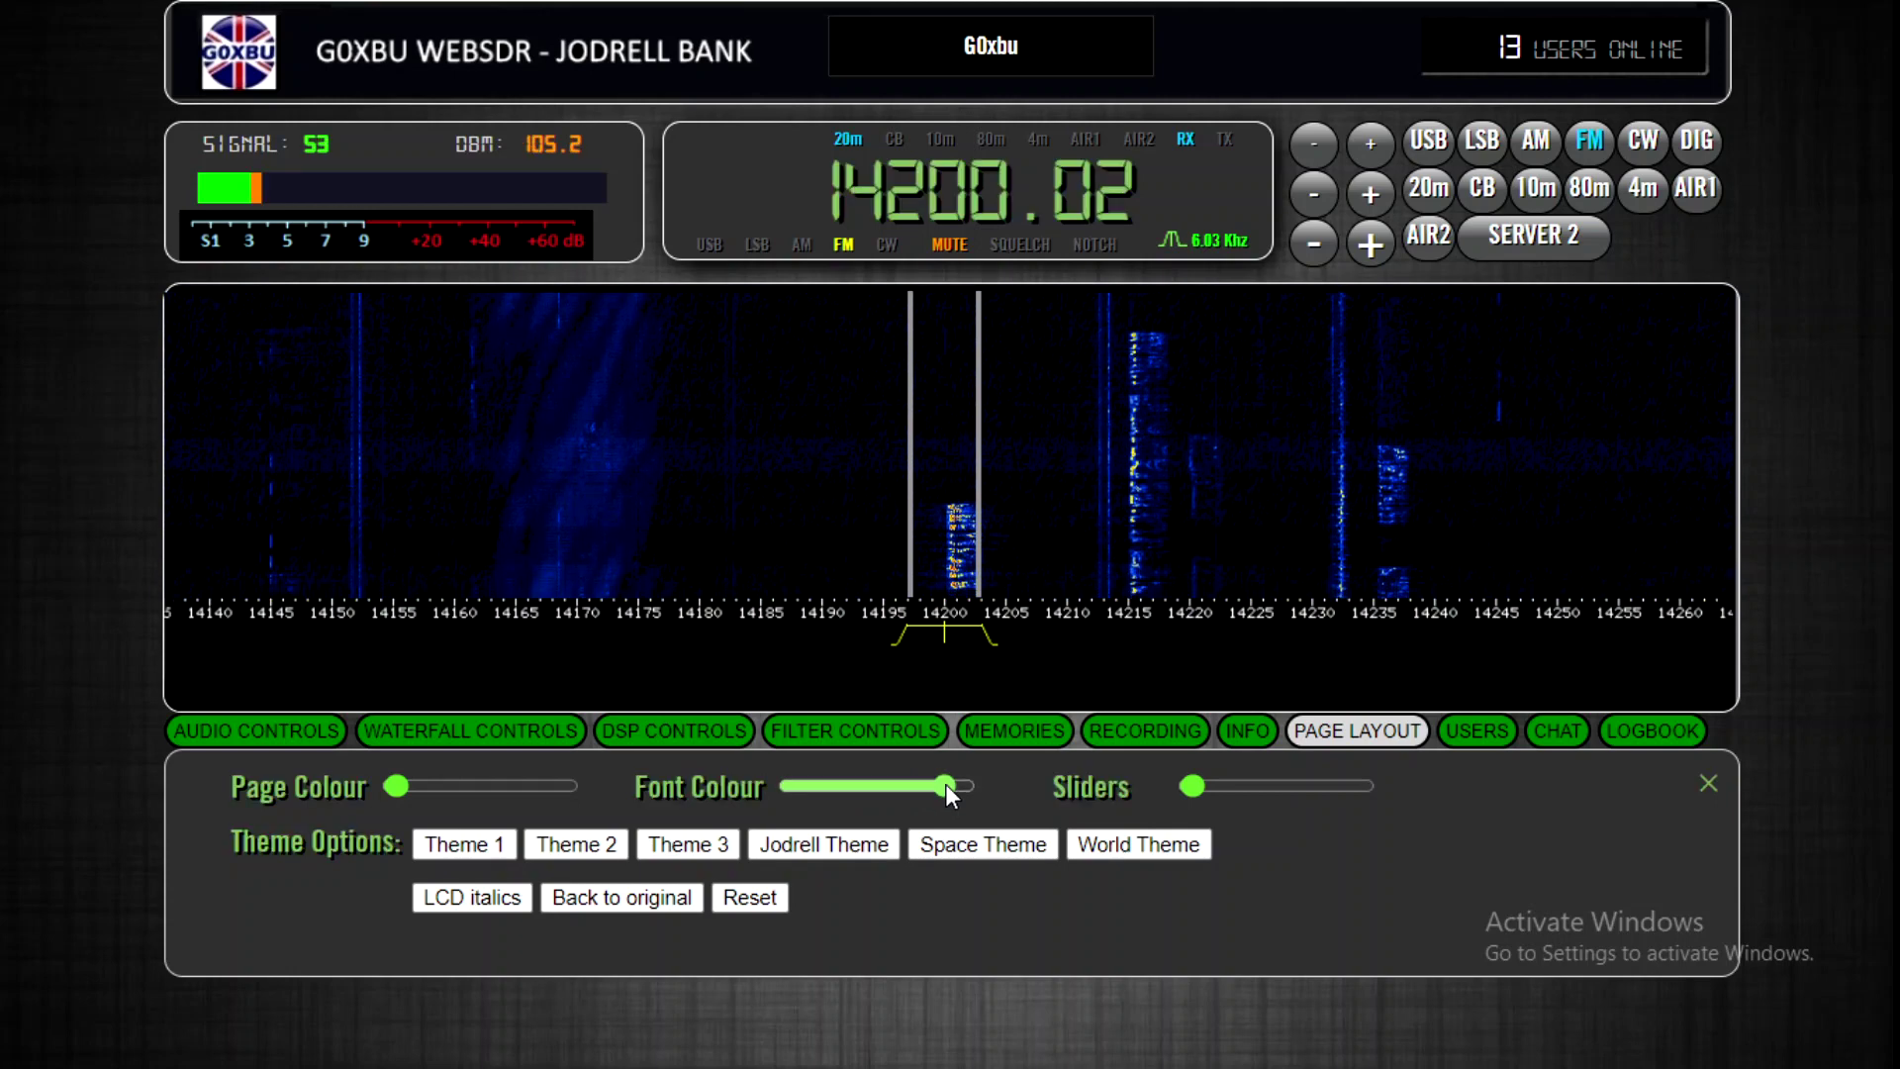
pyautogui.moveTo(1191, 787); pyautogui.dragTo(1250, 781)
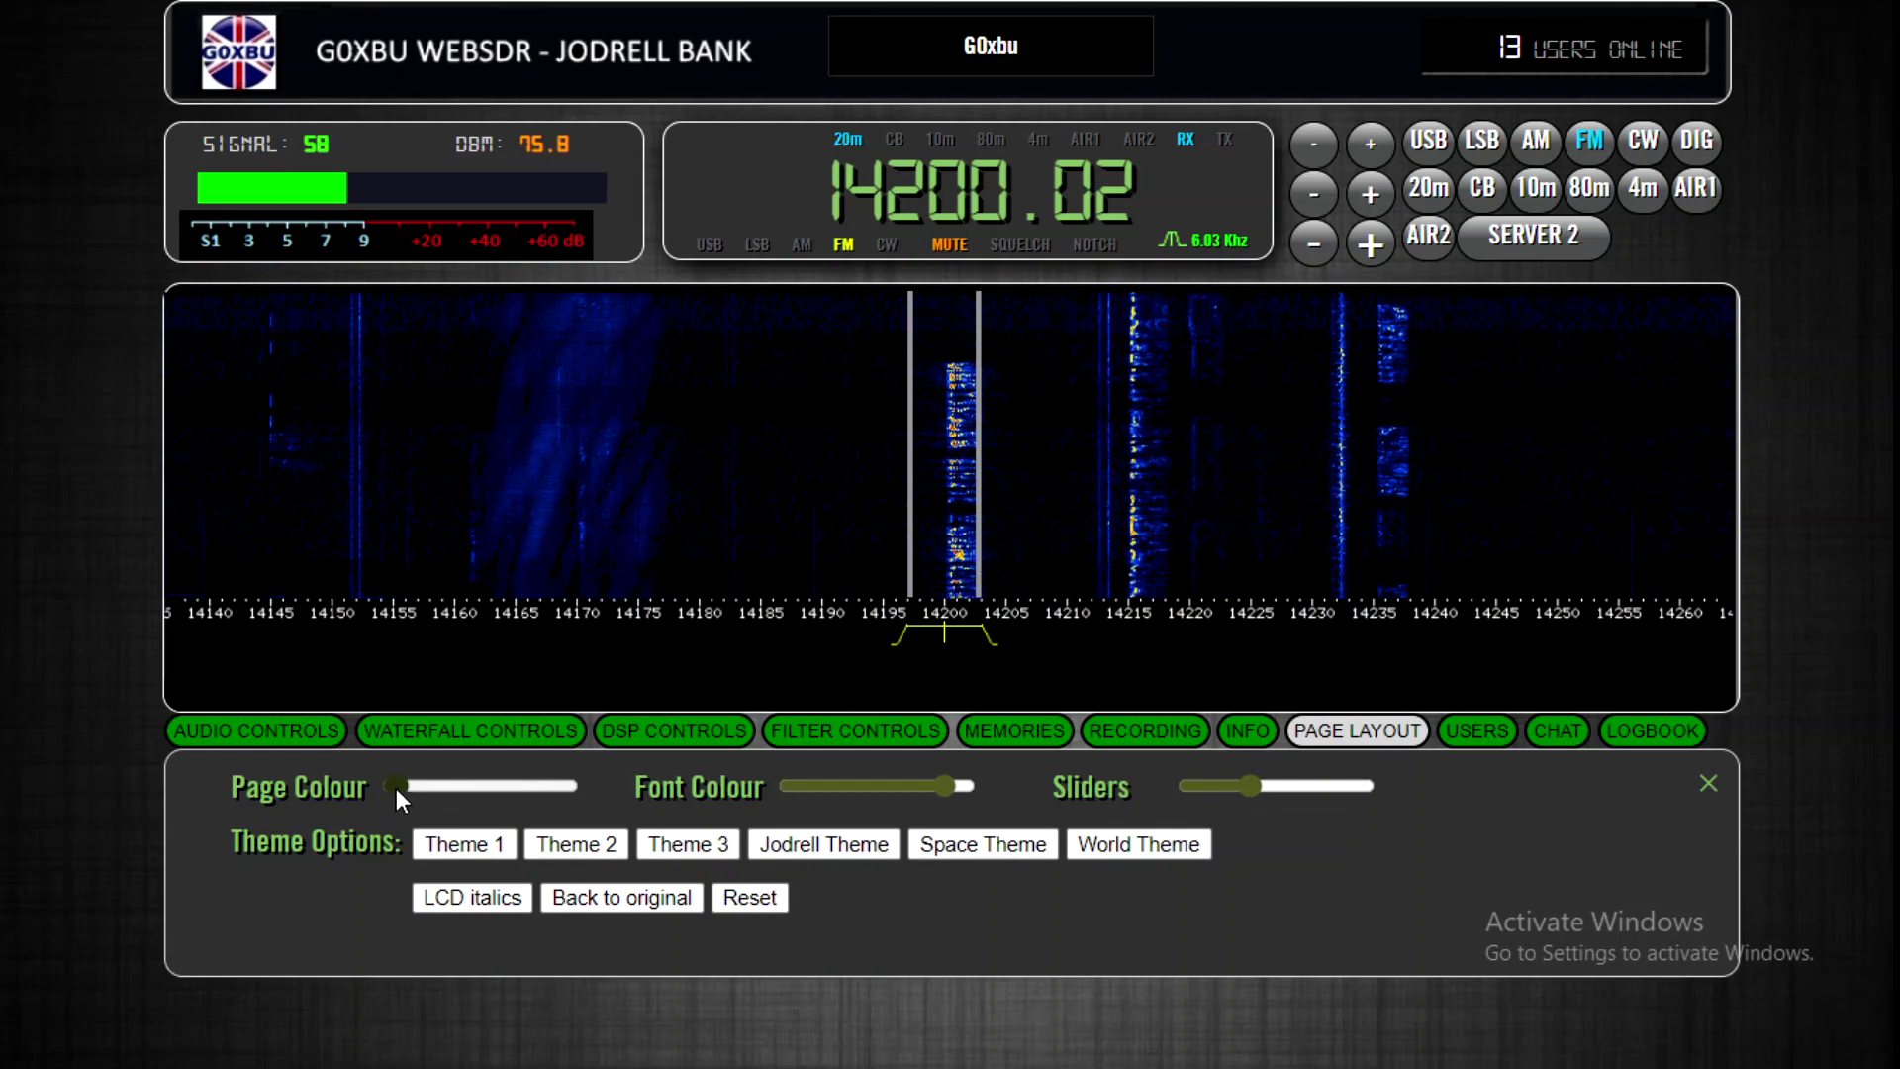
pyautogui.moveTo(396, 786); pyautogui.dragTo(532, 788)
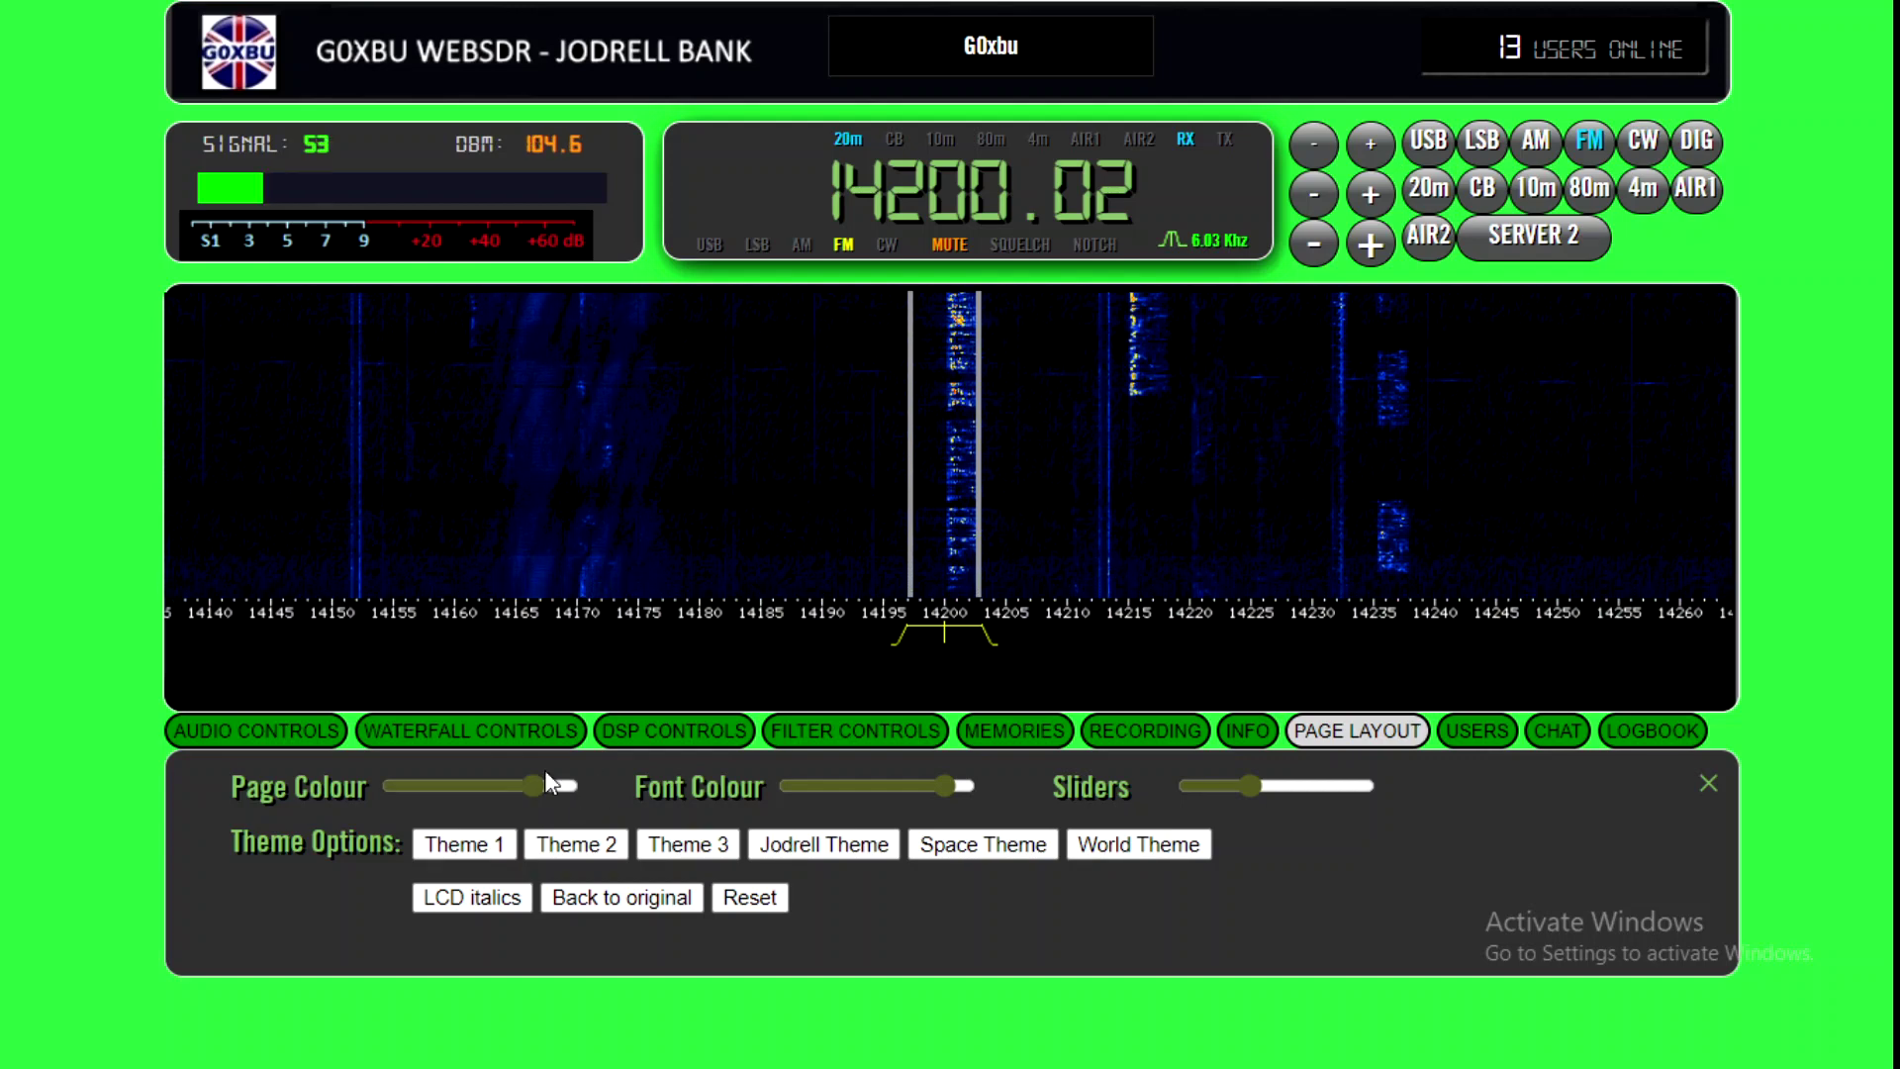
pyautogui.click(495, 782)
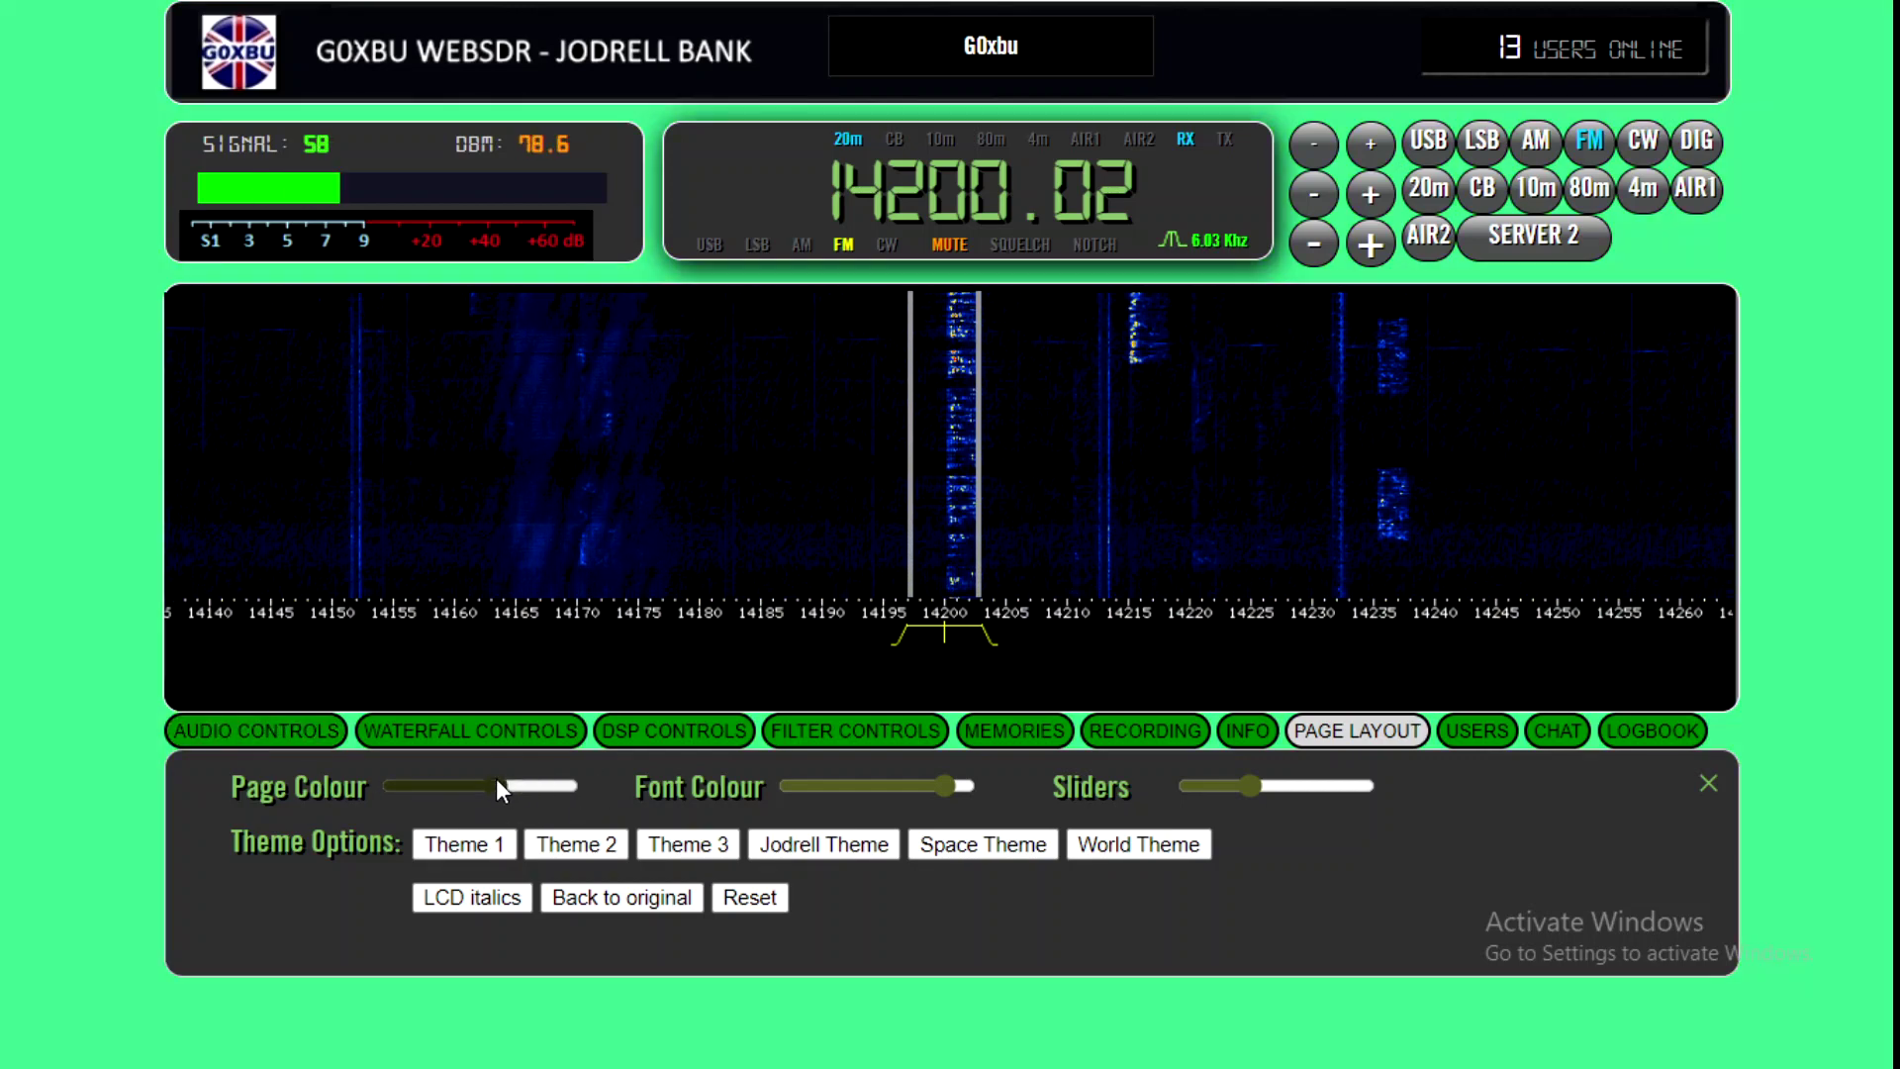
# - Apply Theme 1 over the custom colours and reset the page layout to its default look
pyautogui.click(479, 849)
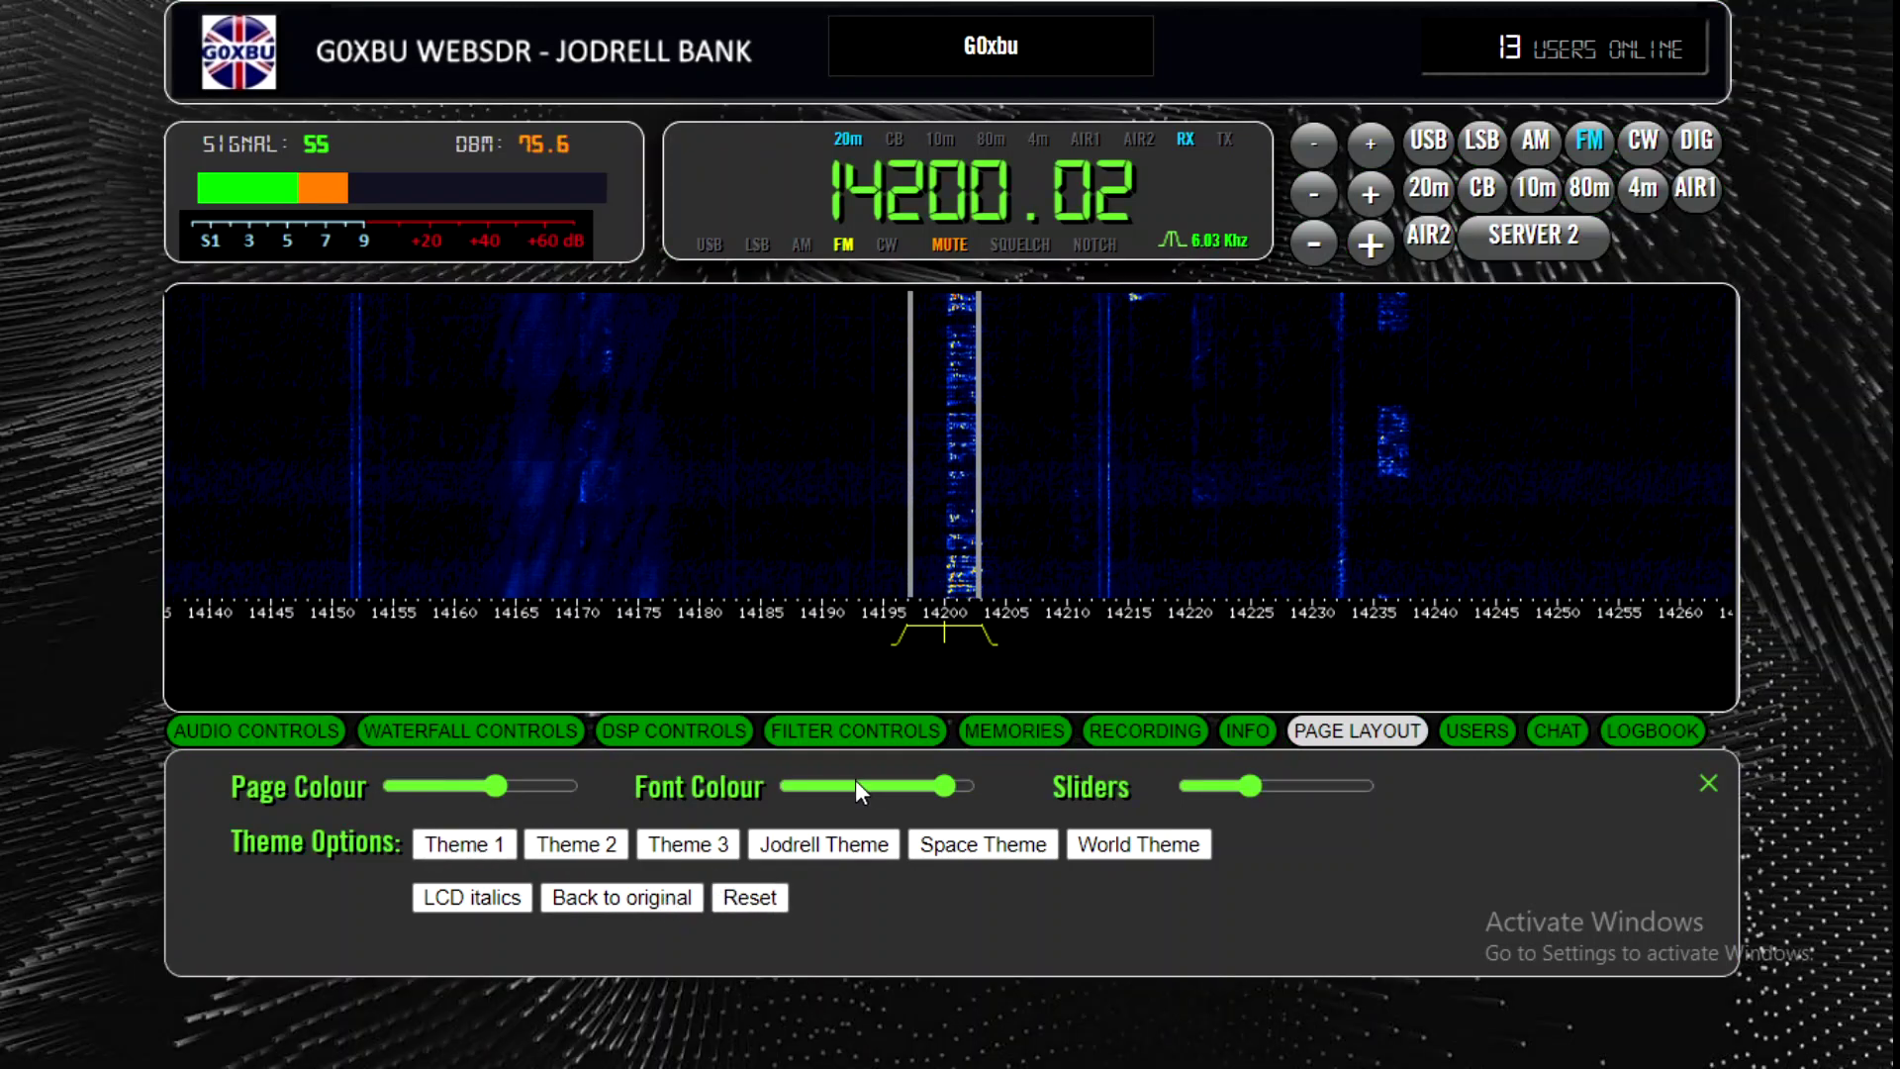
pyautogui.click(737, 896)
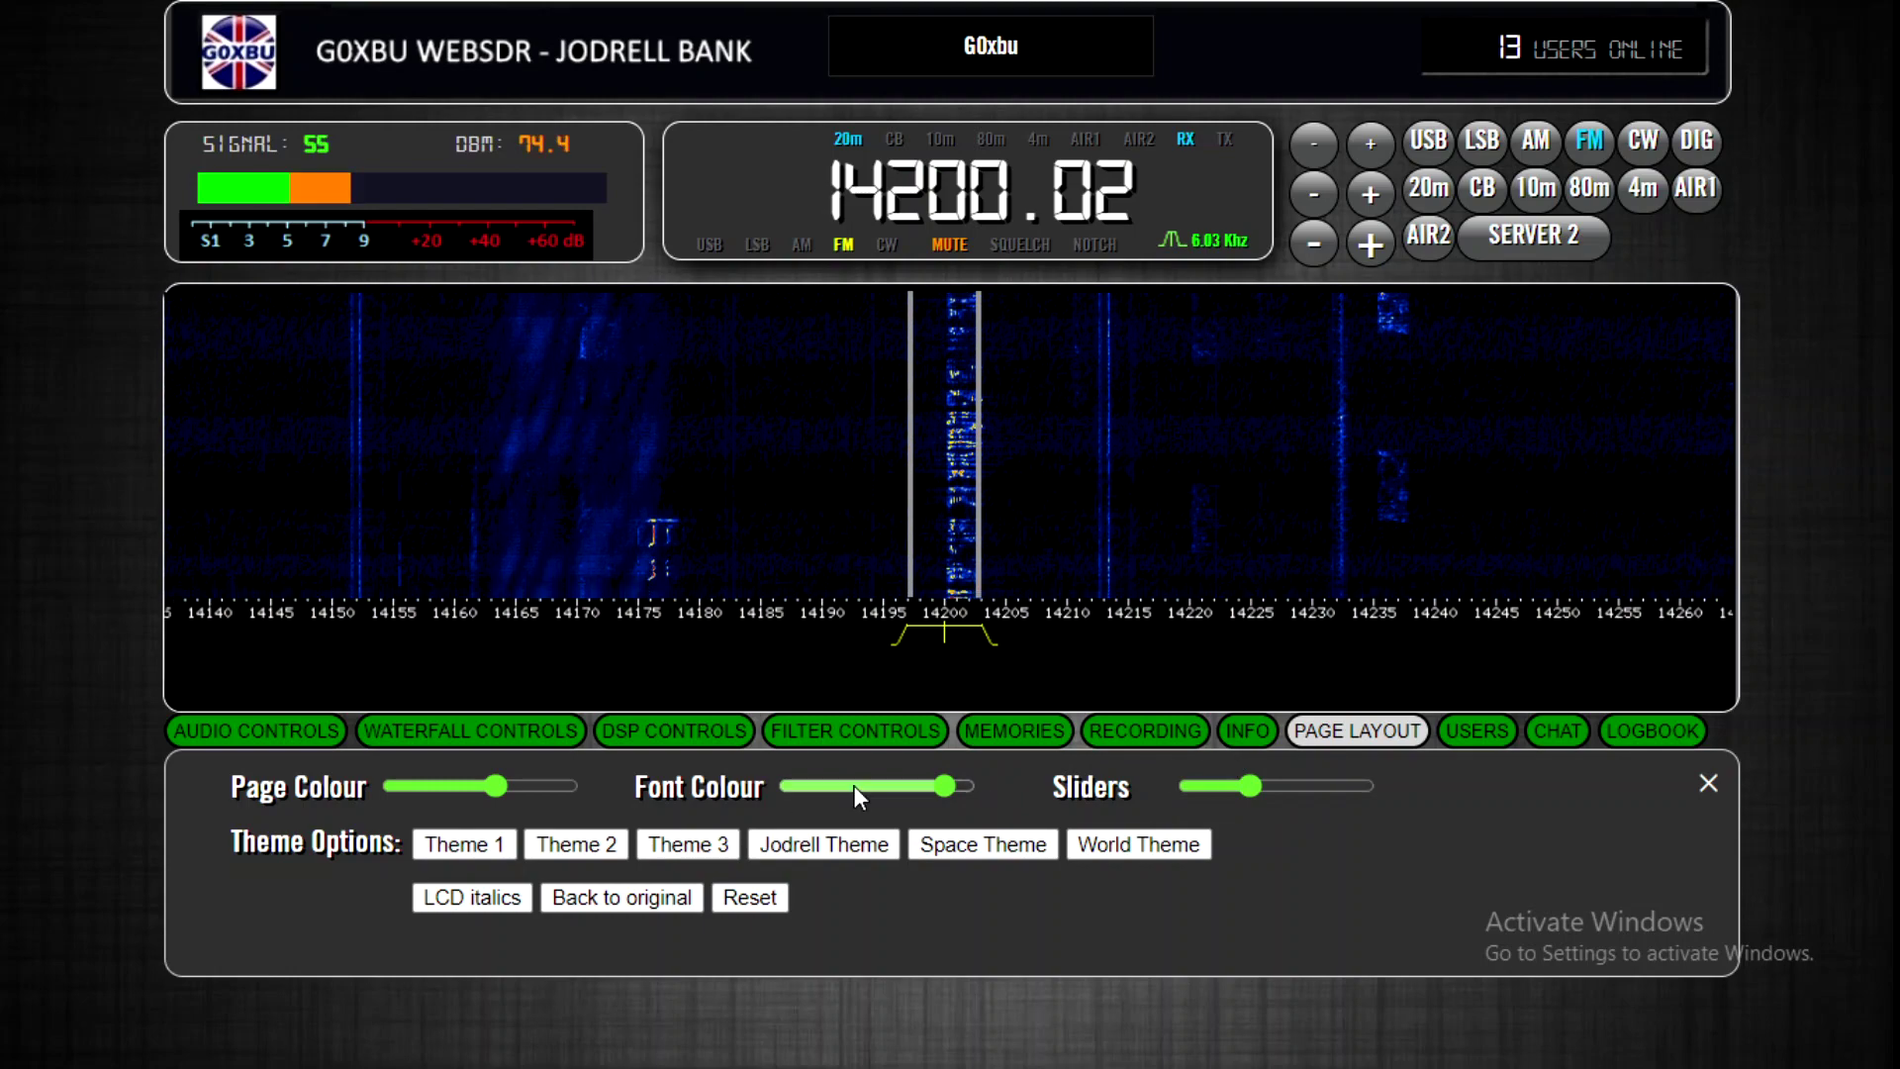
# - View which frequencies connected users are listening to on each band and the visitors world map
pyautogui.click(1462, 734)
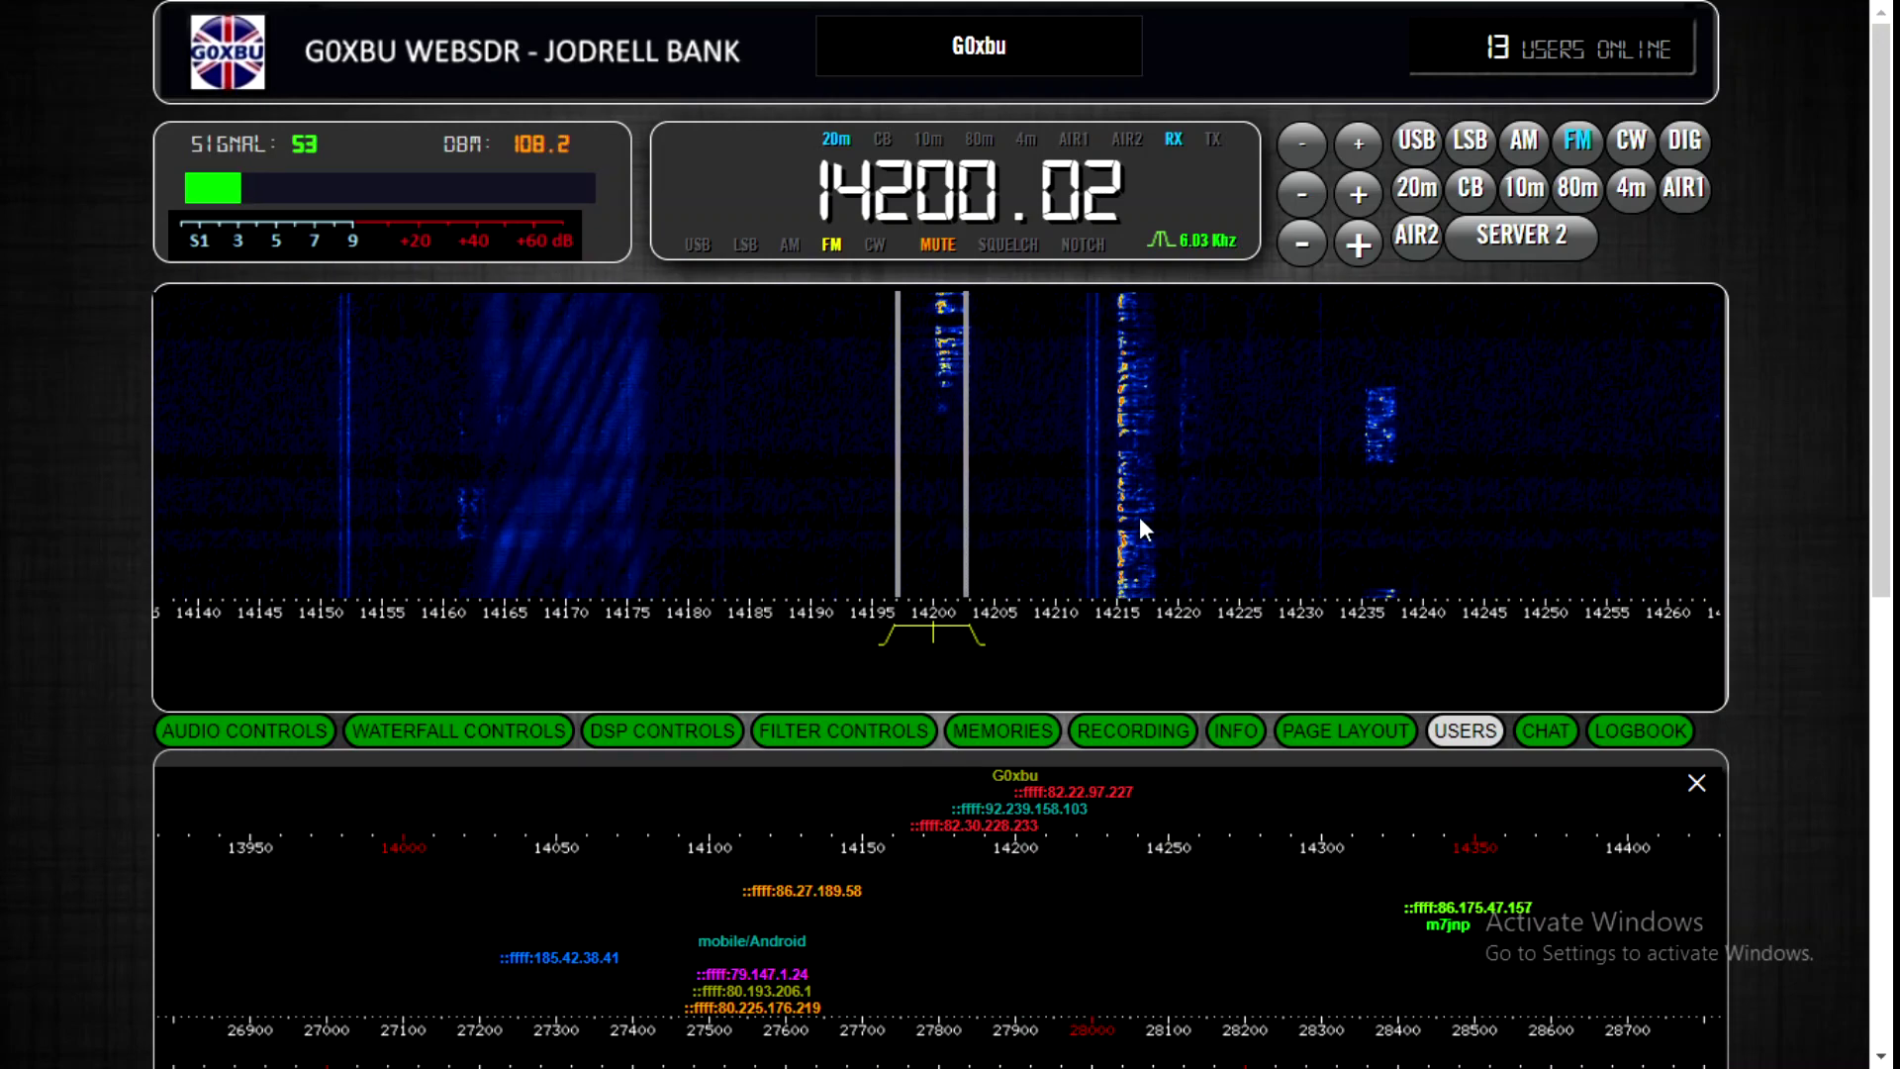
pyautogui.scroll(-7, 1814, 545)
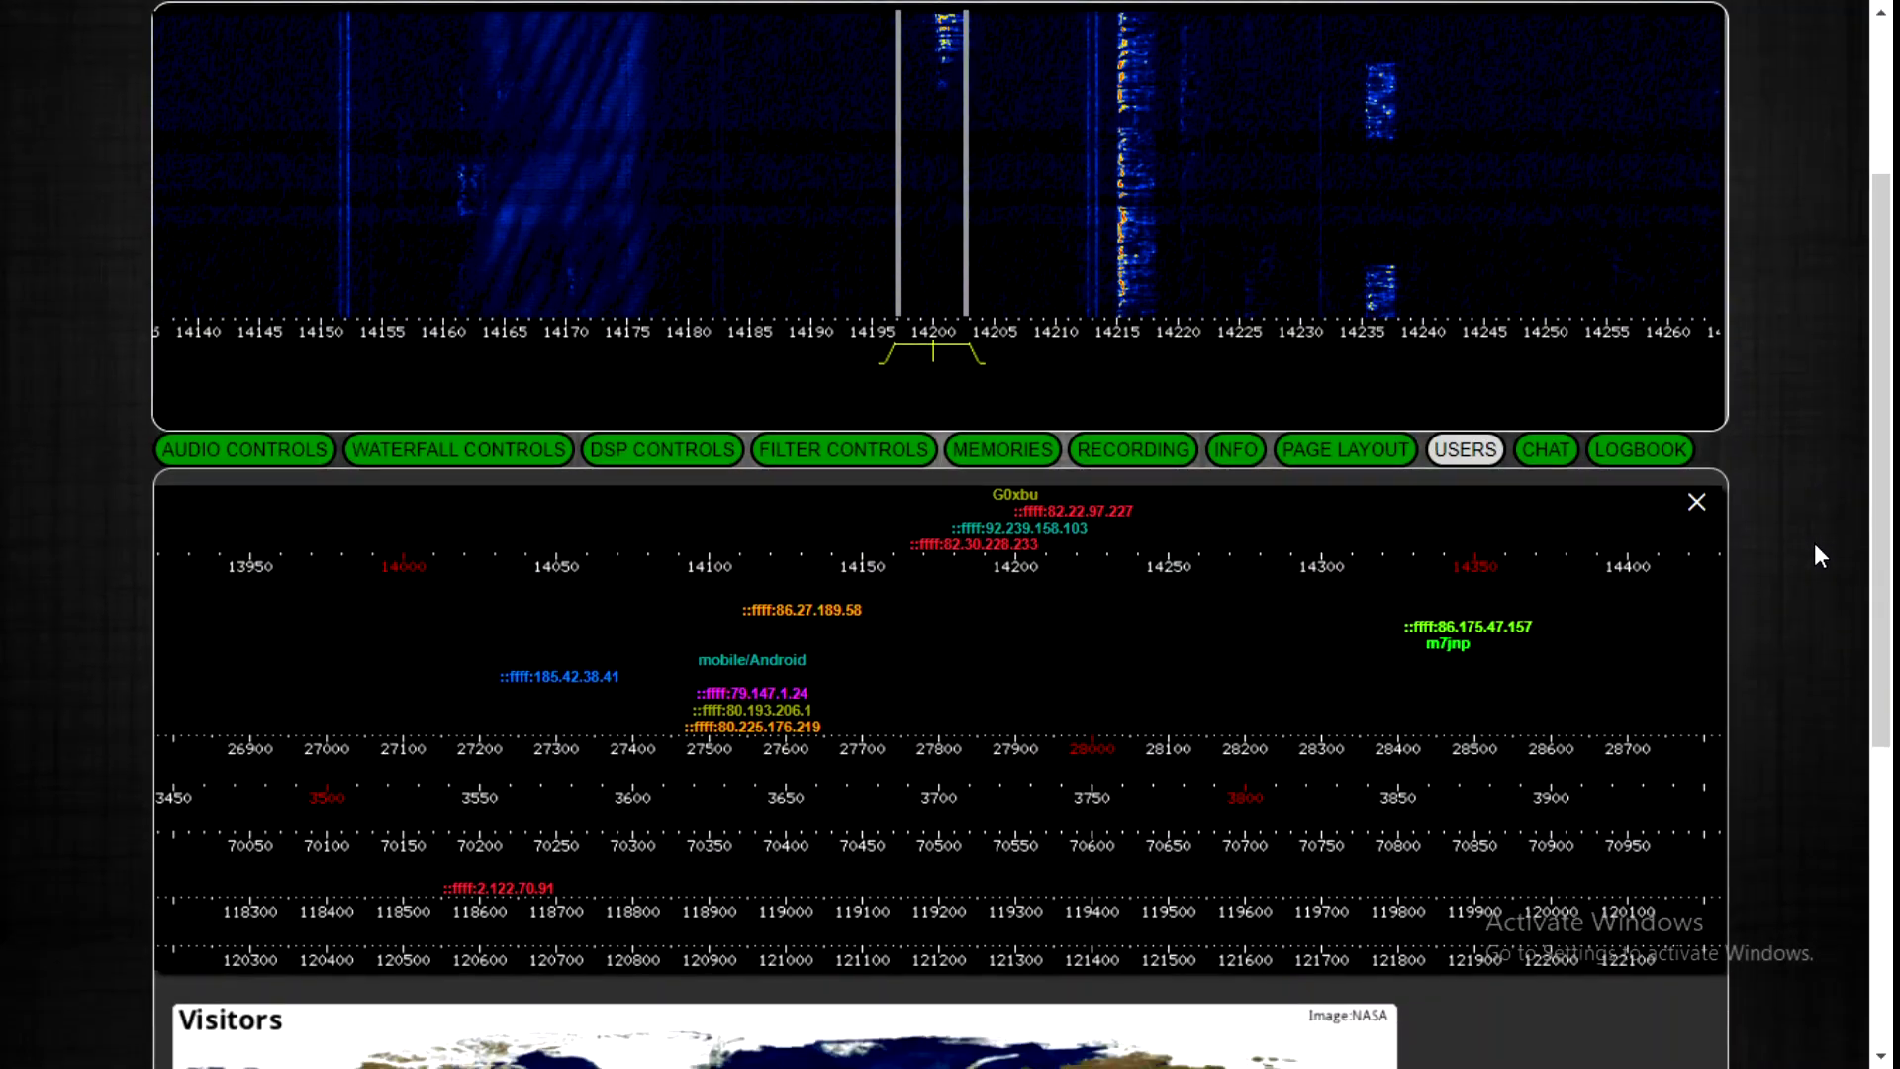
pyautogui.scroll(-1, 1813, 542)
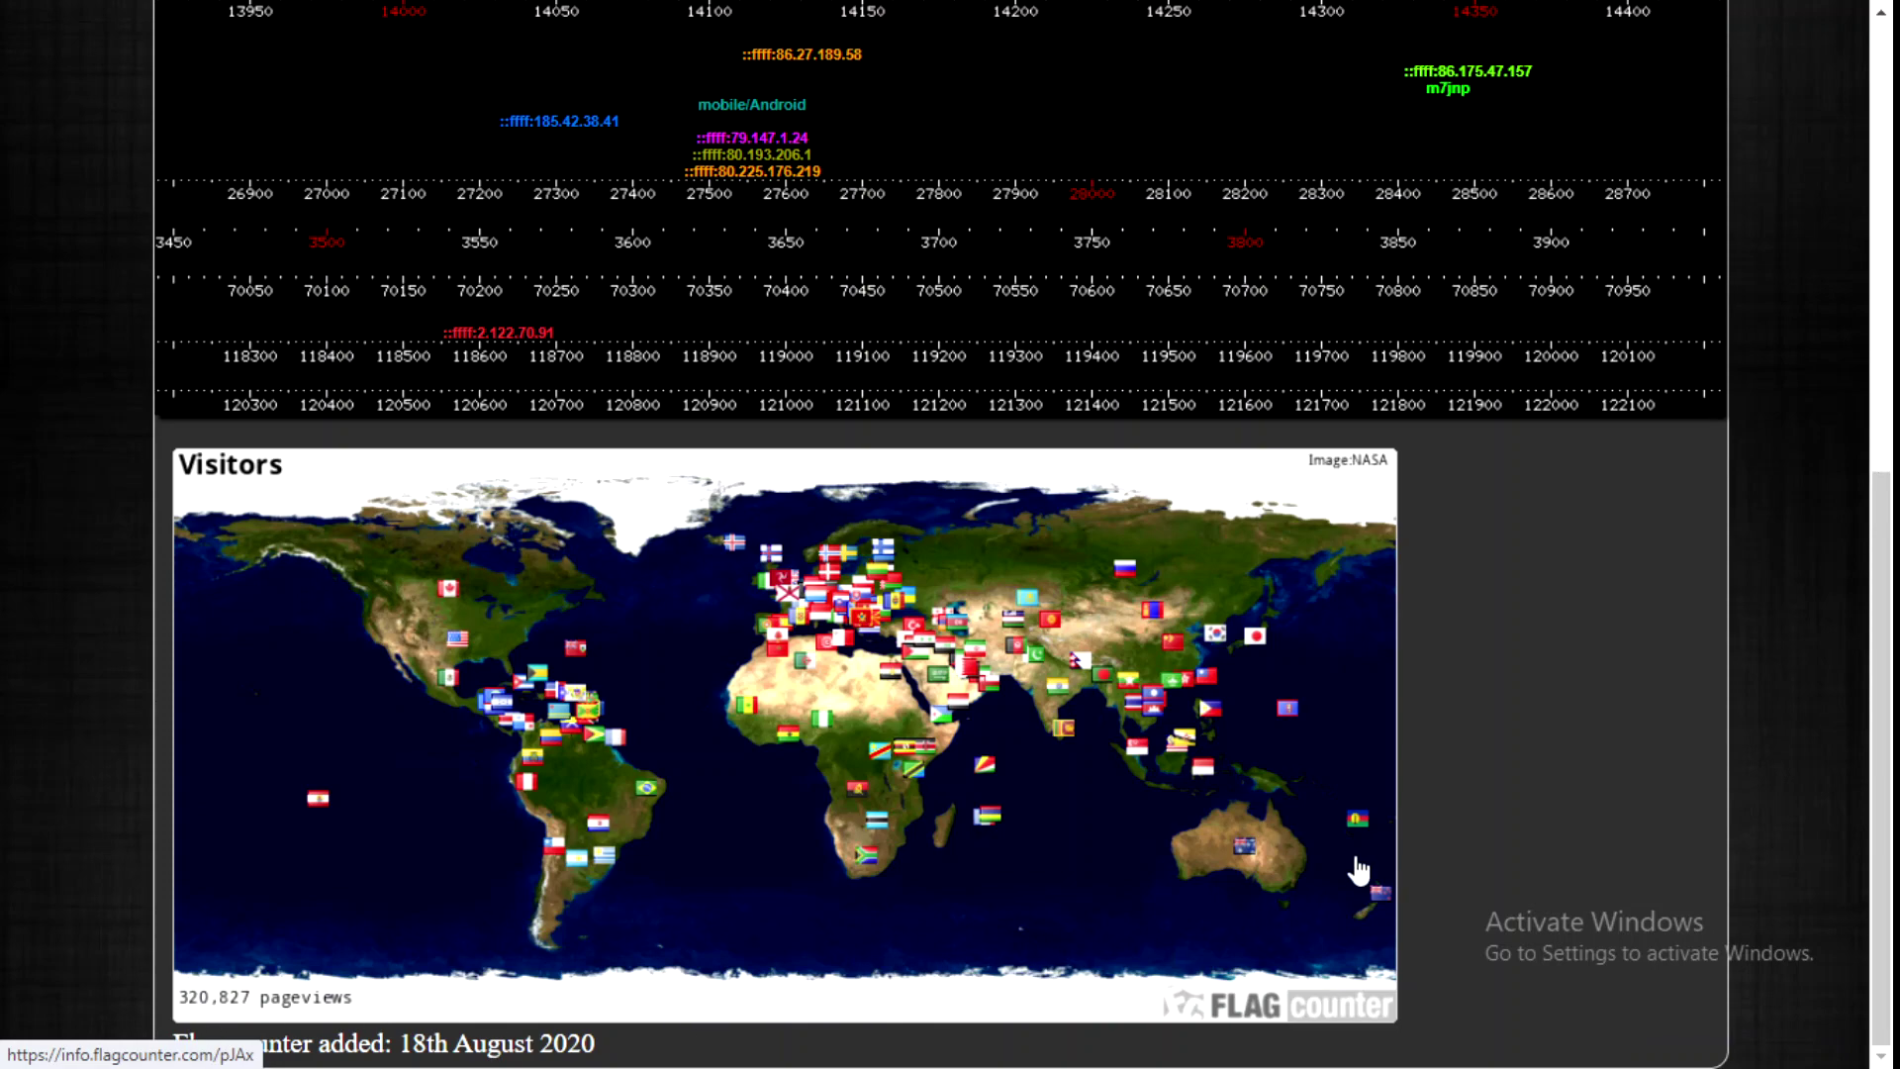
pyautogui.scroll(4, 1814, 697)
pyautogui.scroll(3, 1814, 697)
# - Look over the chat messages and submission box, and open the logbook of heard stations
pyautogui.click(1546, 607)
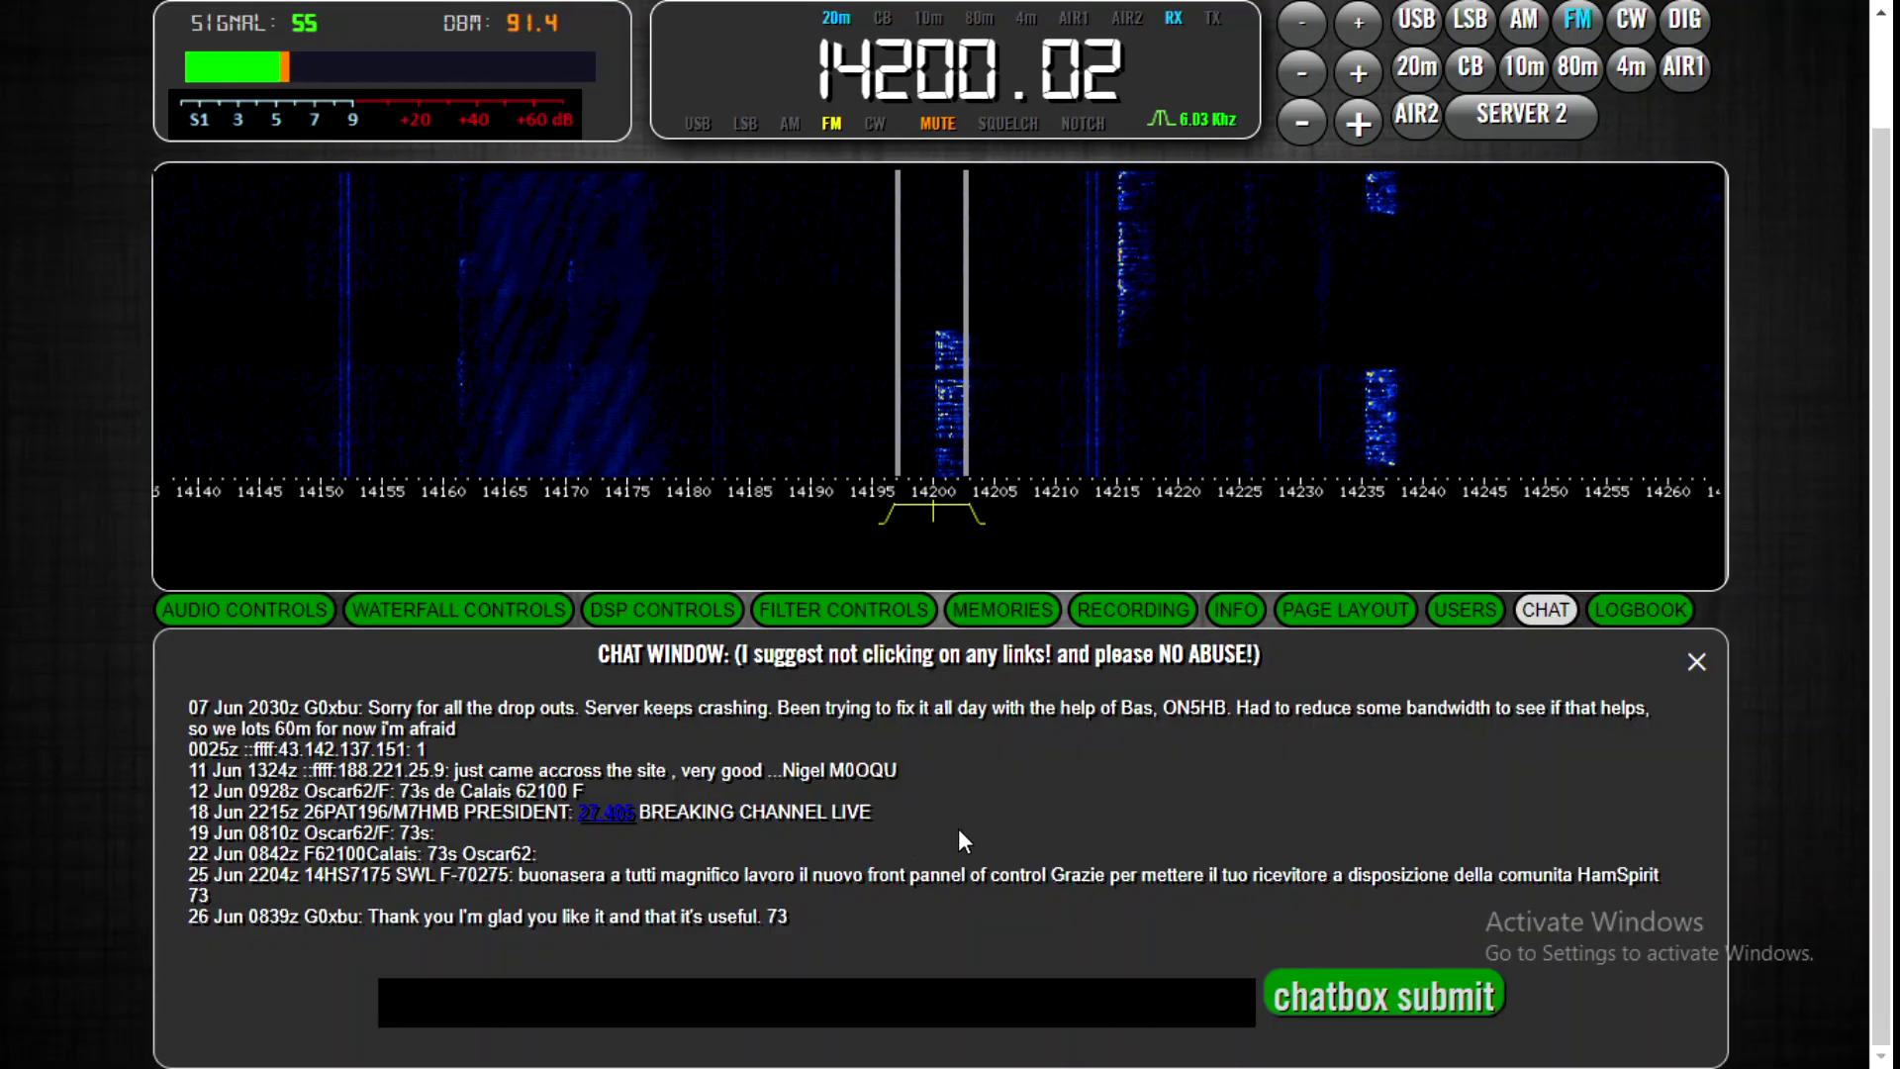
pyautogui.scroll(1, 1136, 810)
pyautogui.scroll(-1, 1136, 809)
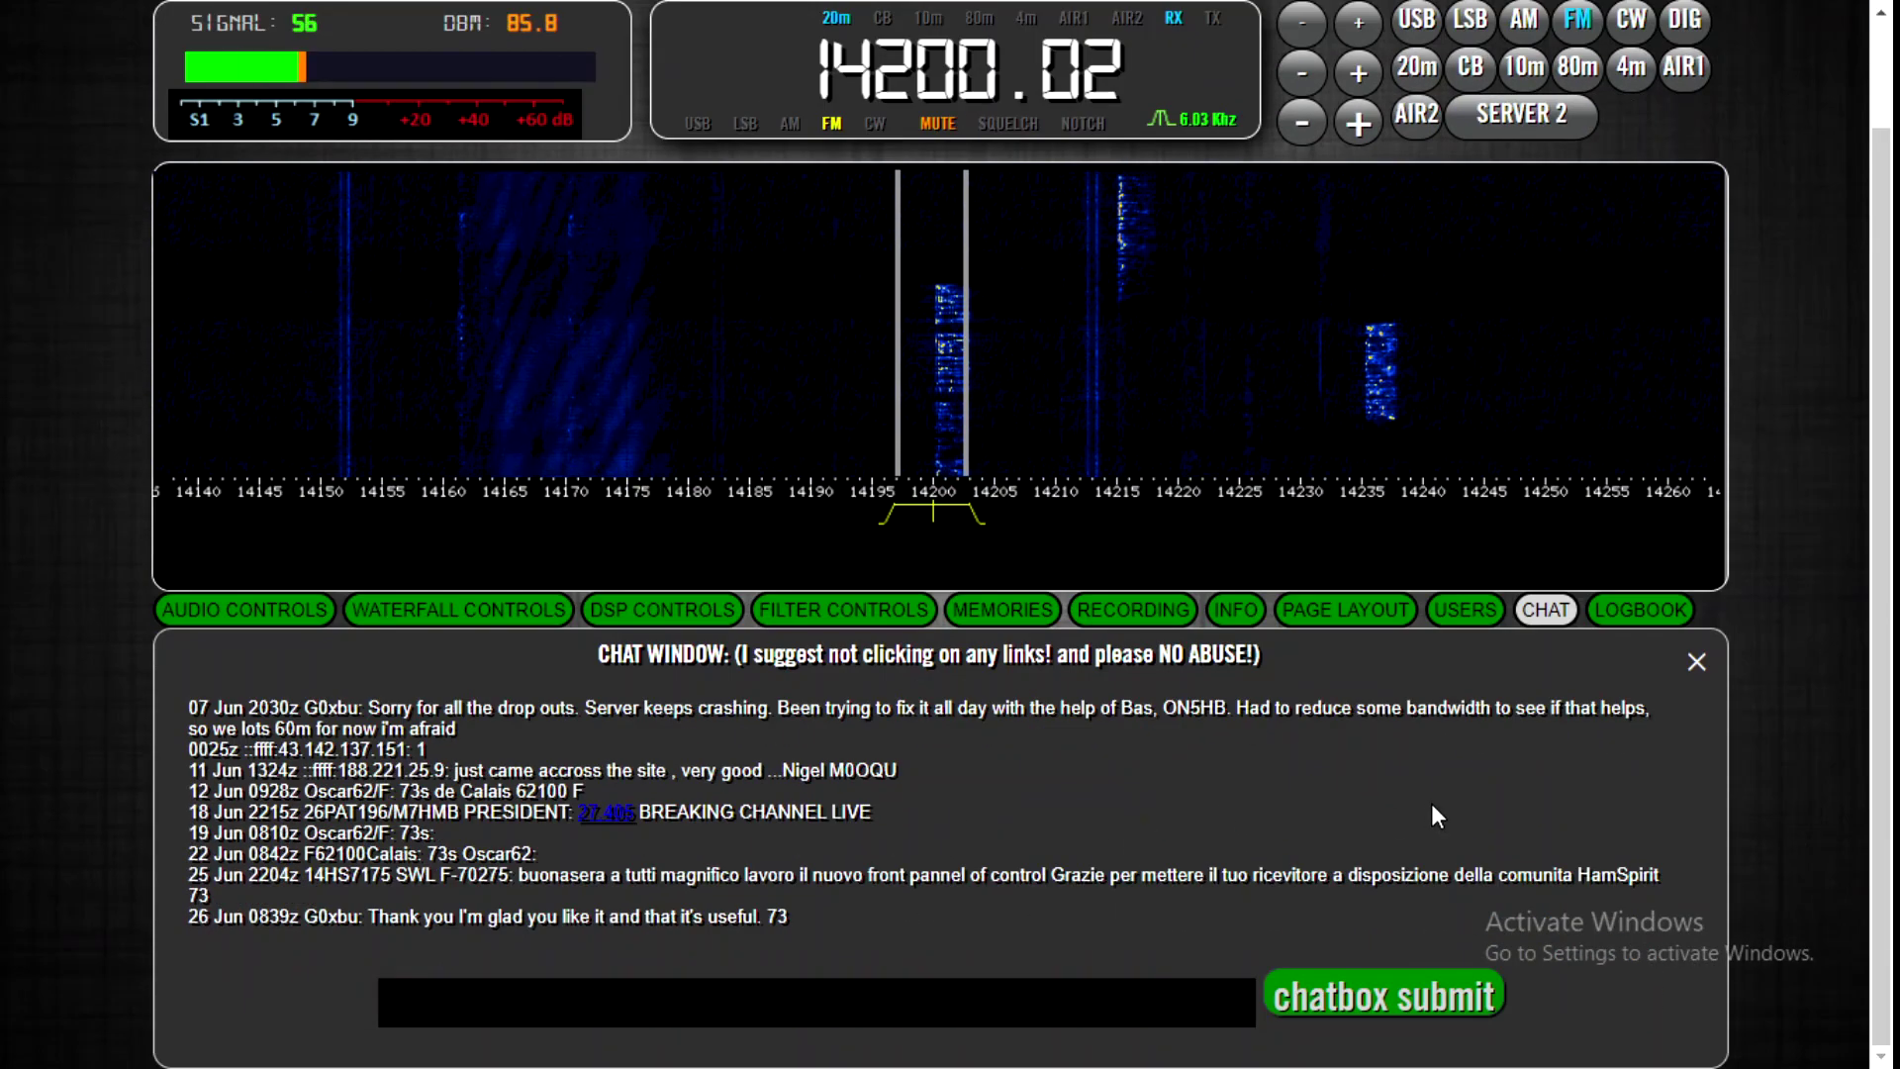
pyautogui.click(1635, 610)
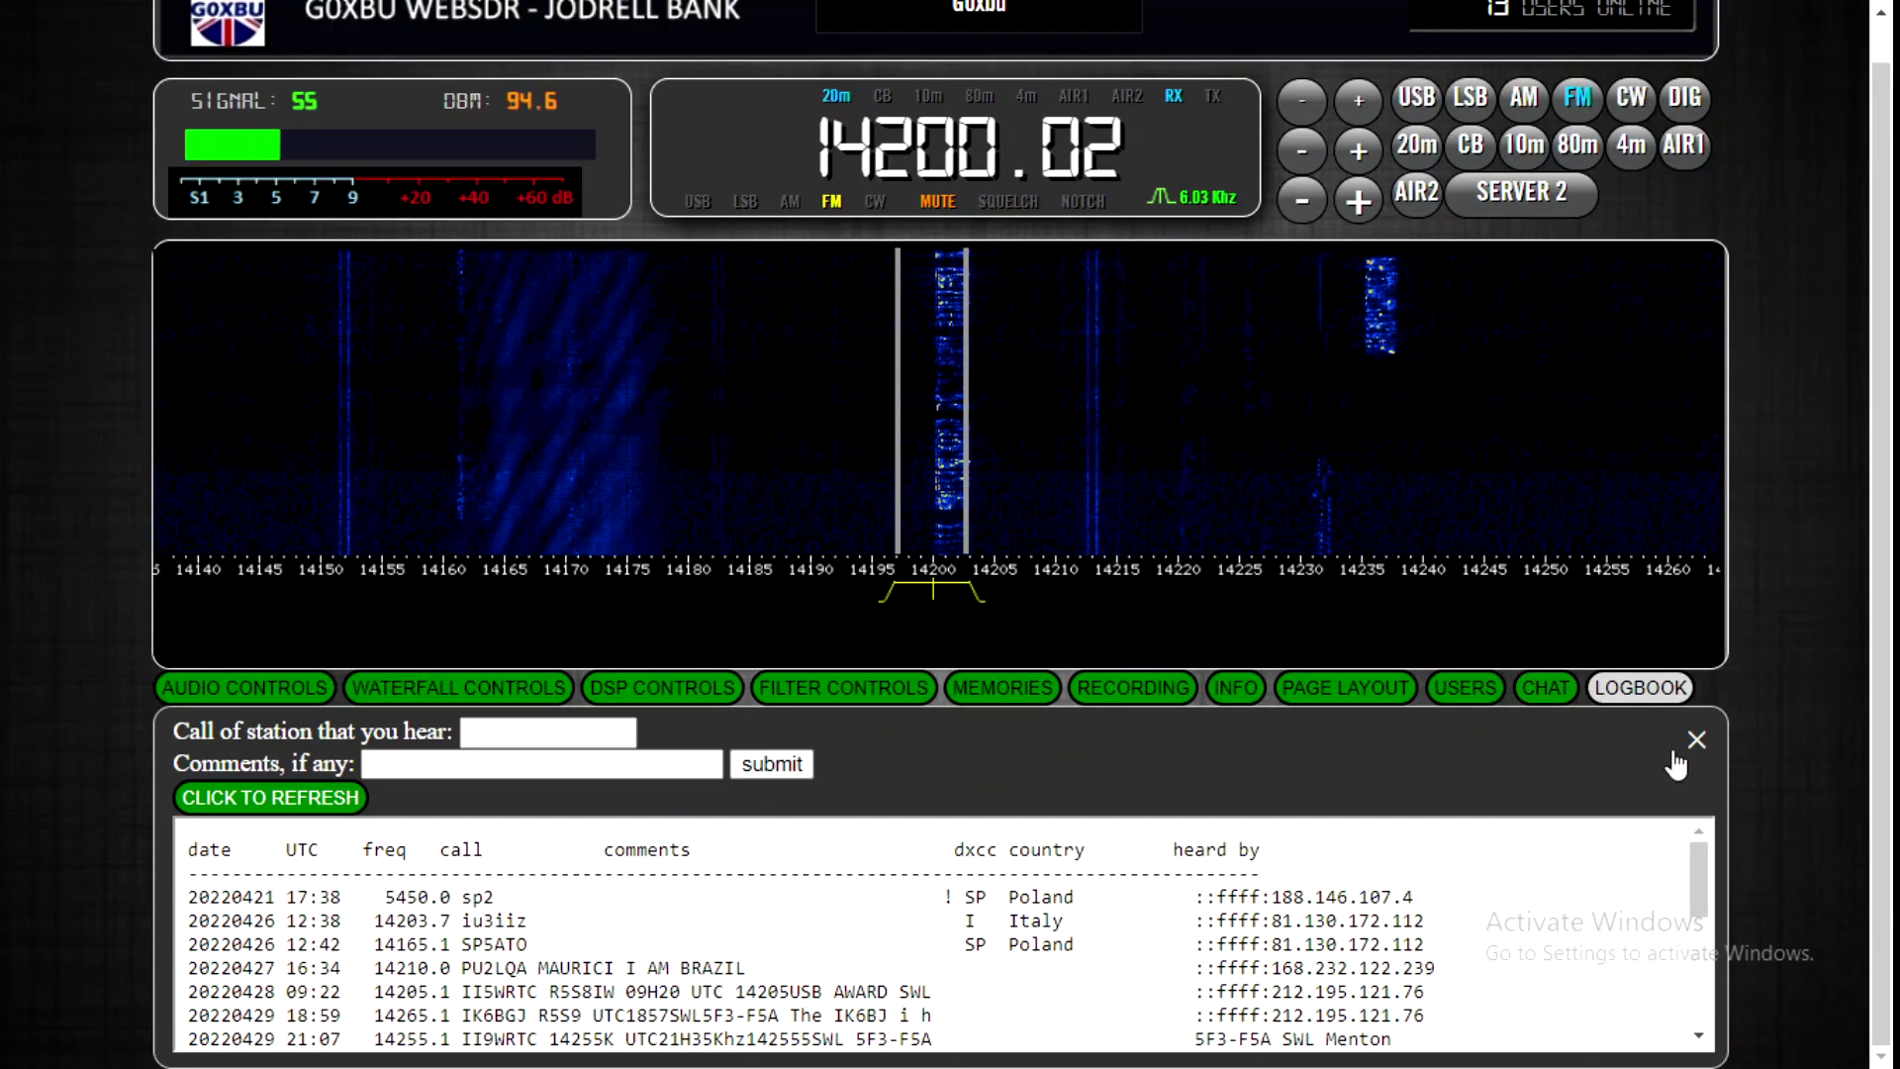
# - Read through the logged stations down to the newest entries and refresh the logbook
pyautogui.scroll(-5, 791, 921)
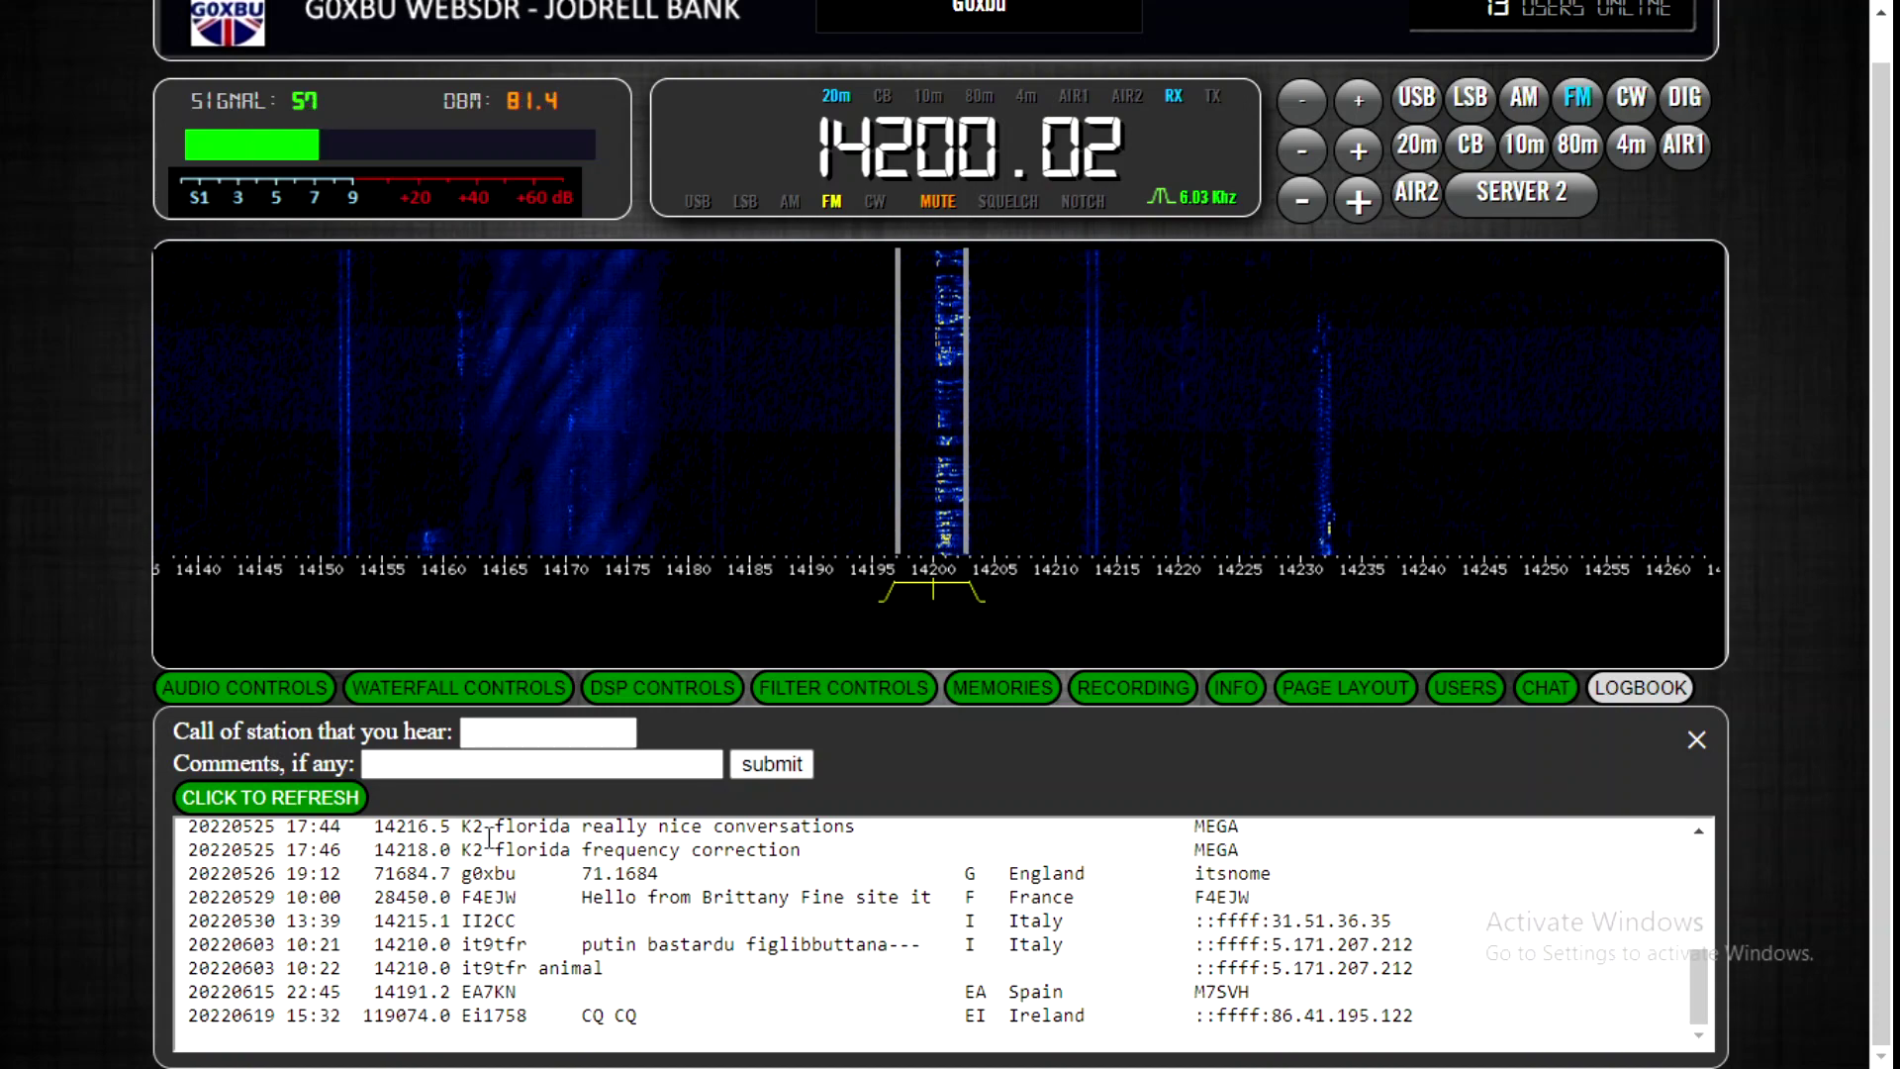
pyautogui.click(313, 800)
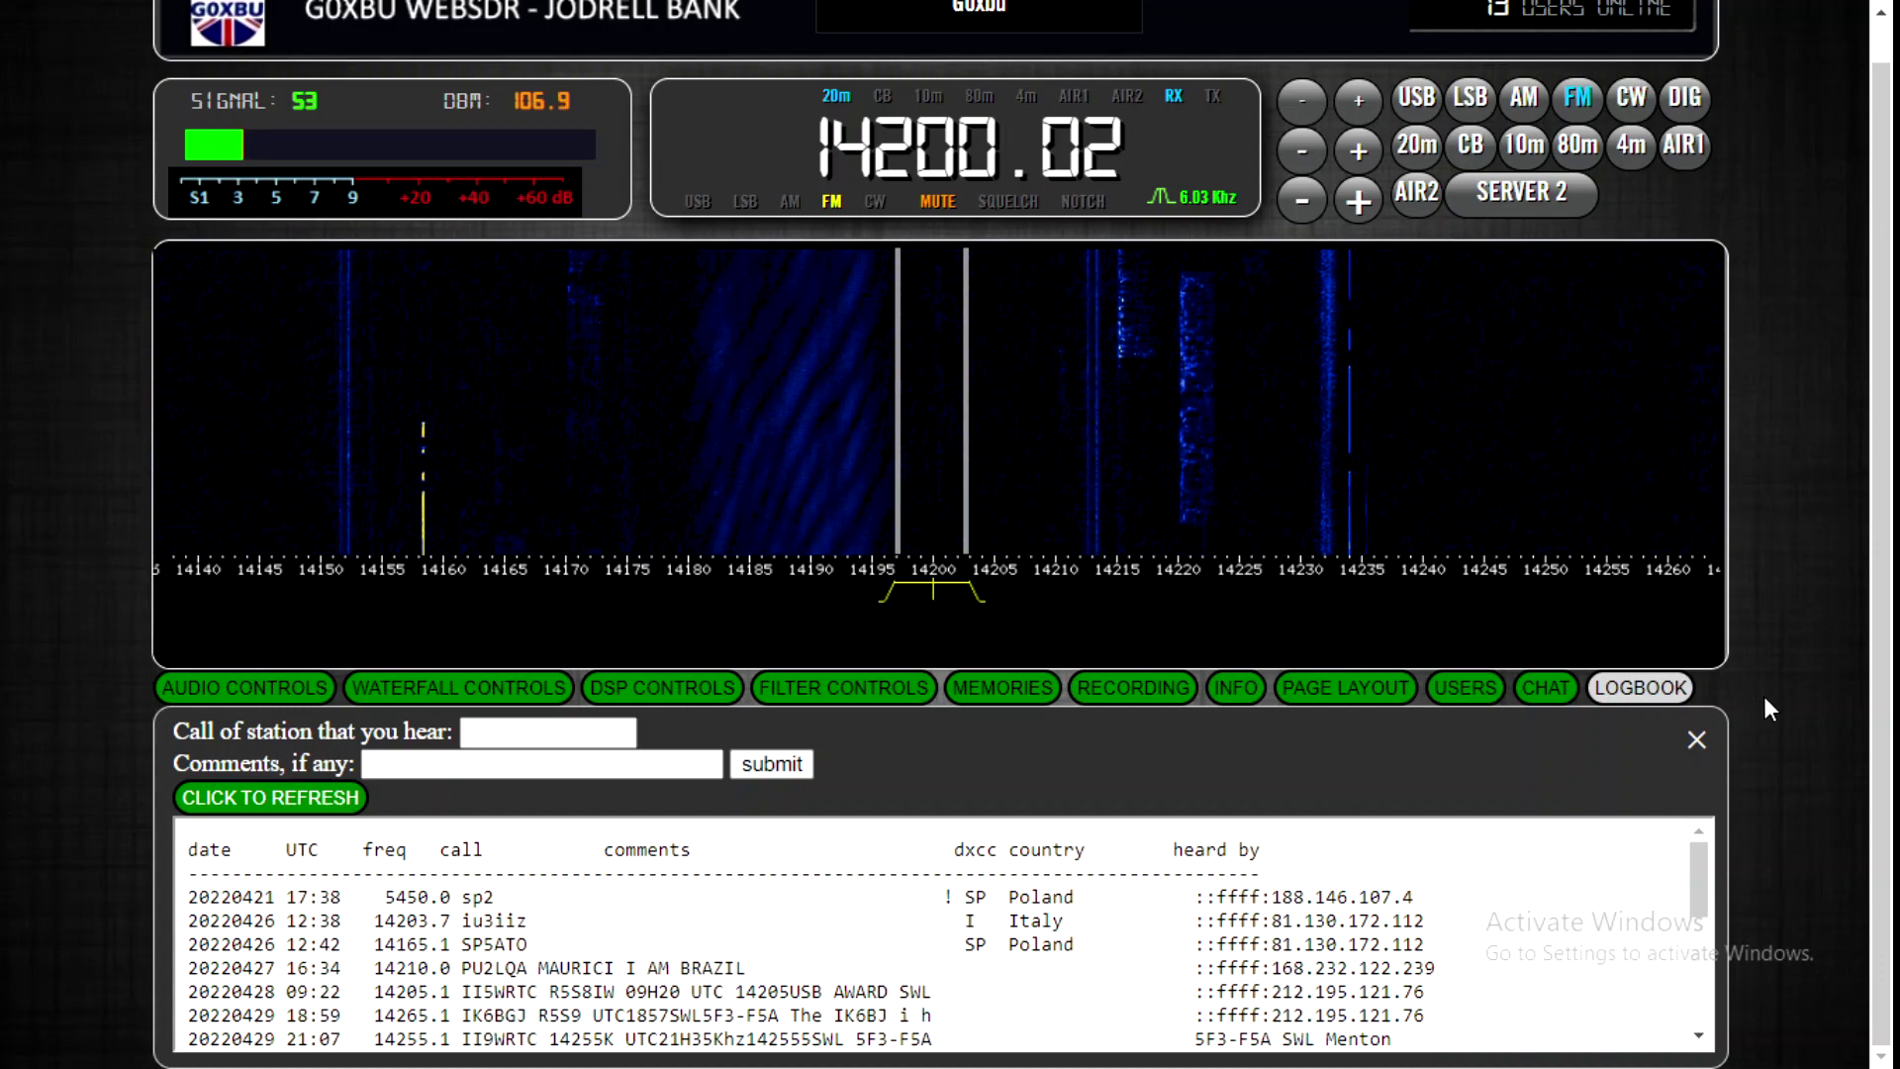
# - Try the digital, LSB and USB modes on 20m and widen the USB passband's upper edge to about 3.03 kHz
pyautogui.scroll(1, 1761, 708)
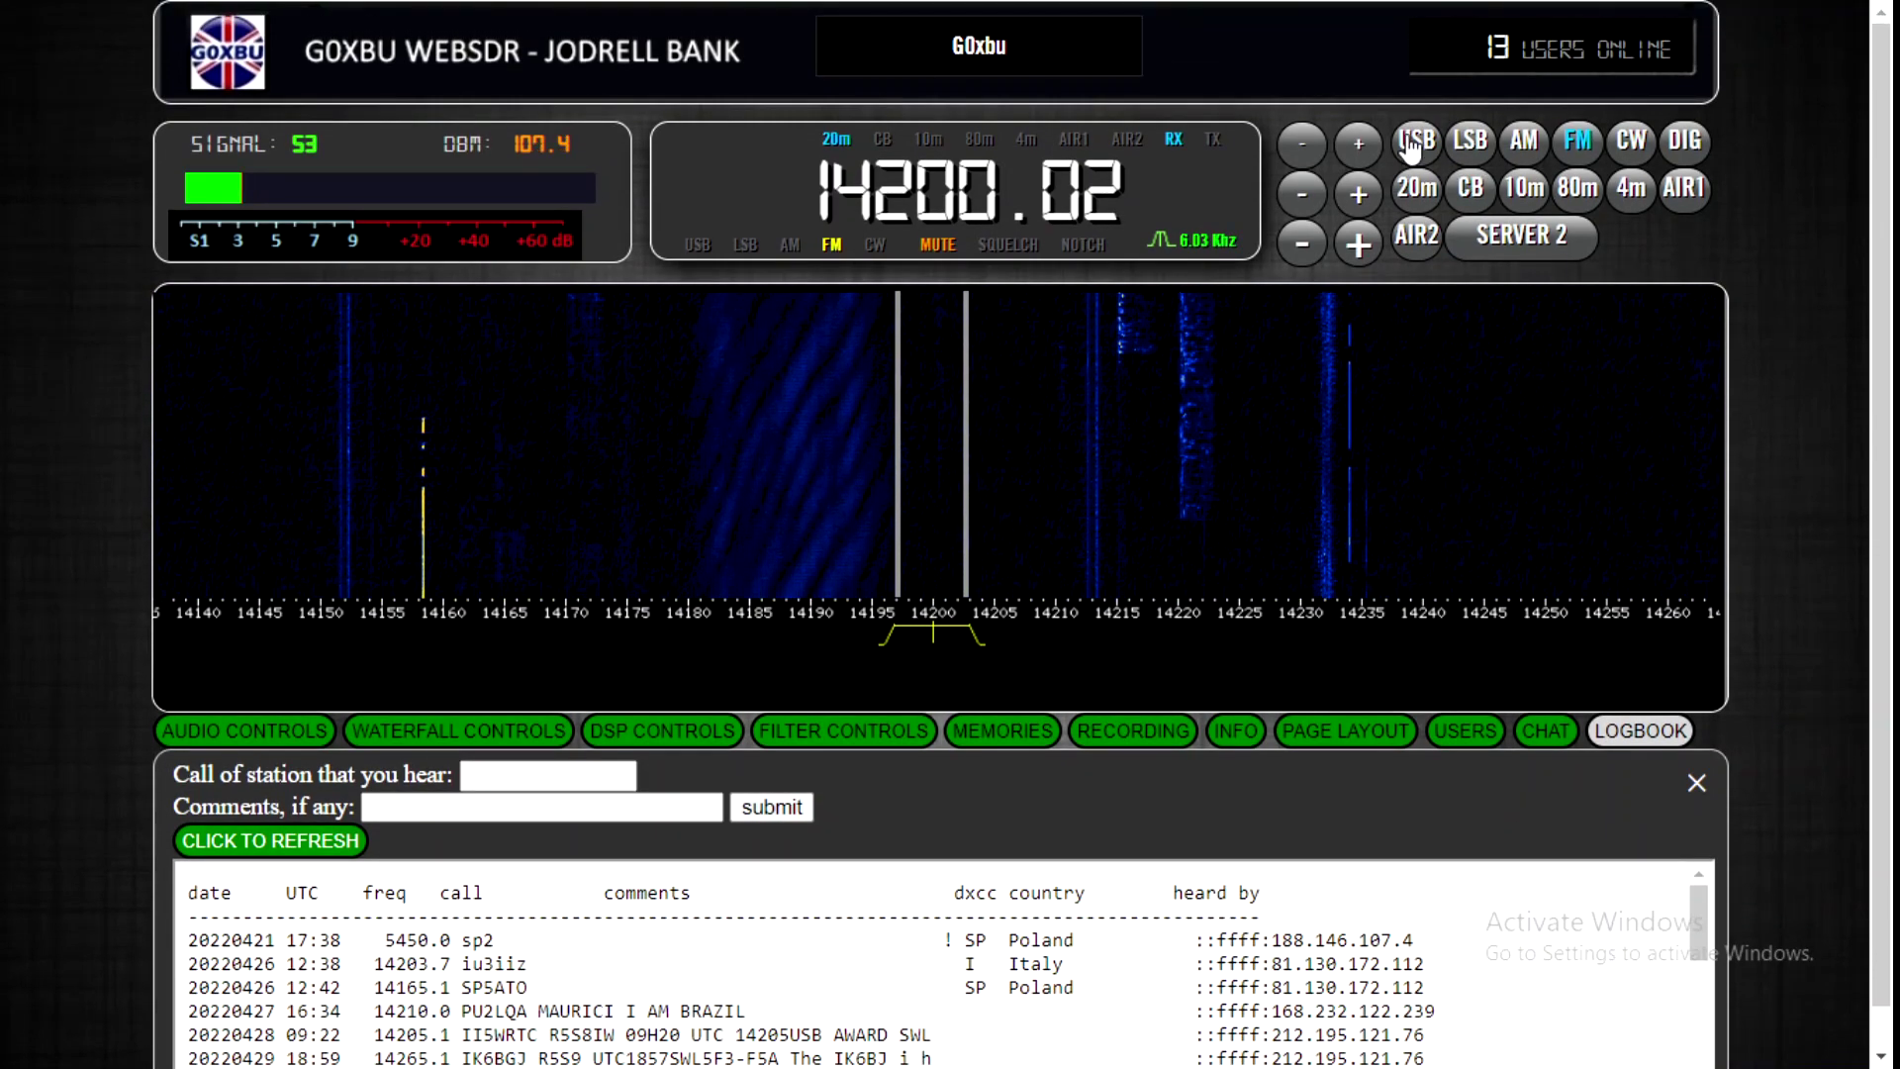
pyautogui.click(1685, 143)
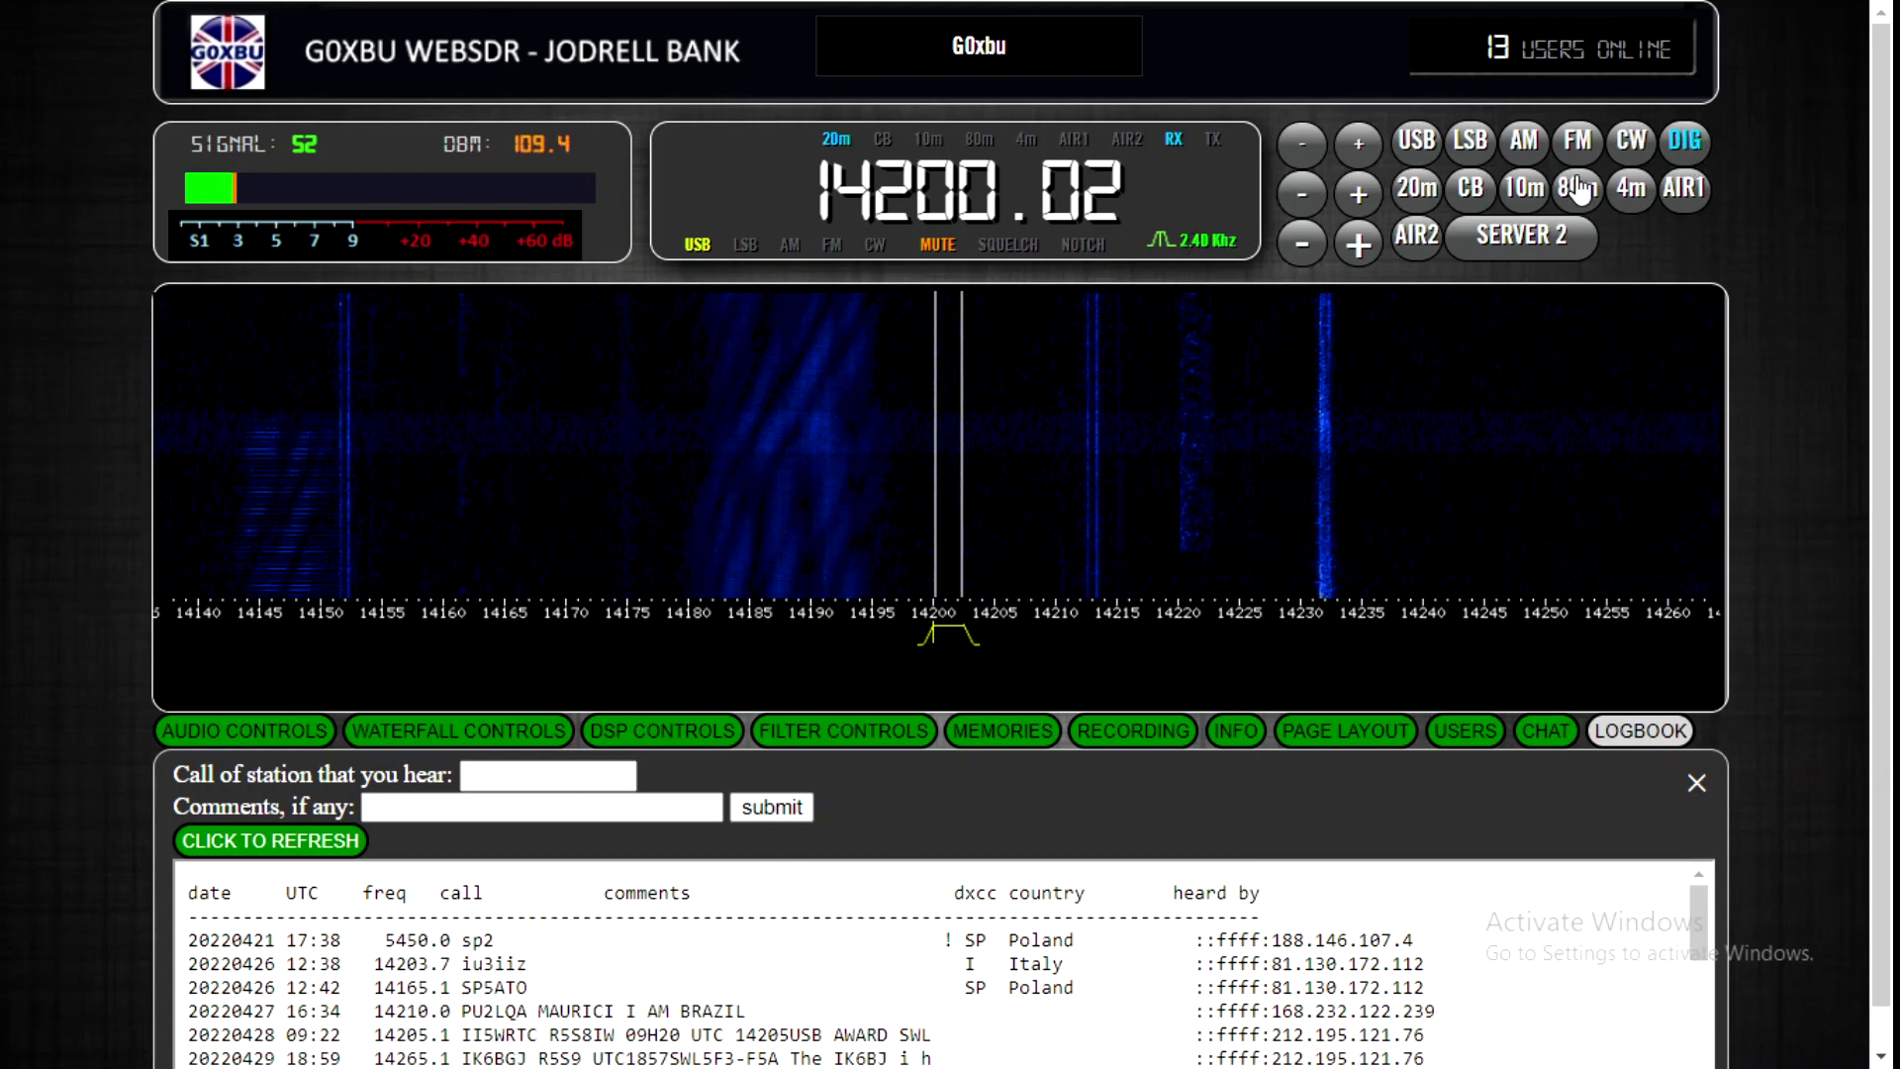
pyautogui.click(1474, 141)
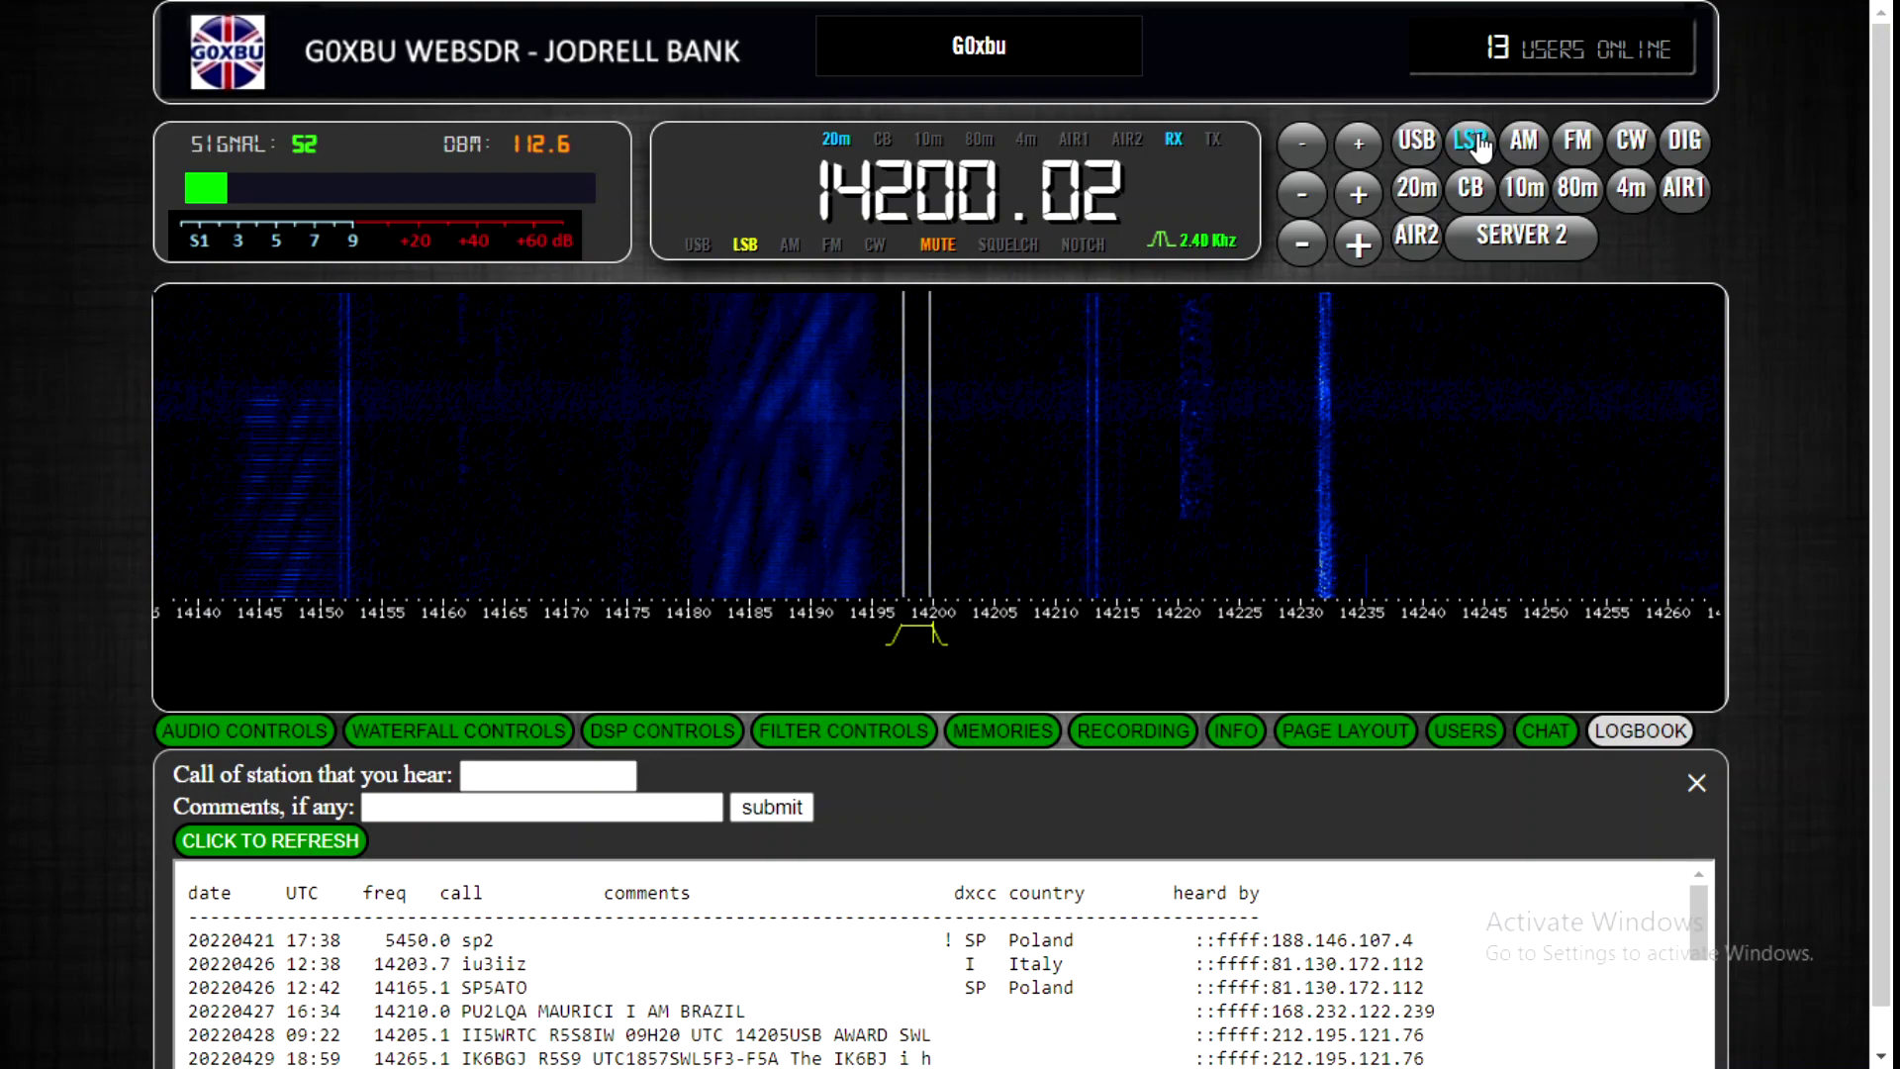
pyautogui.click(1416, 139)
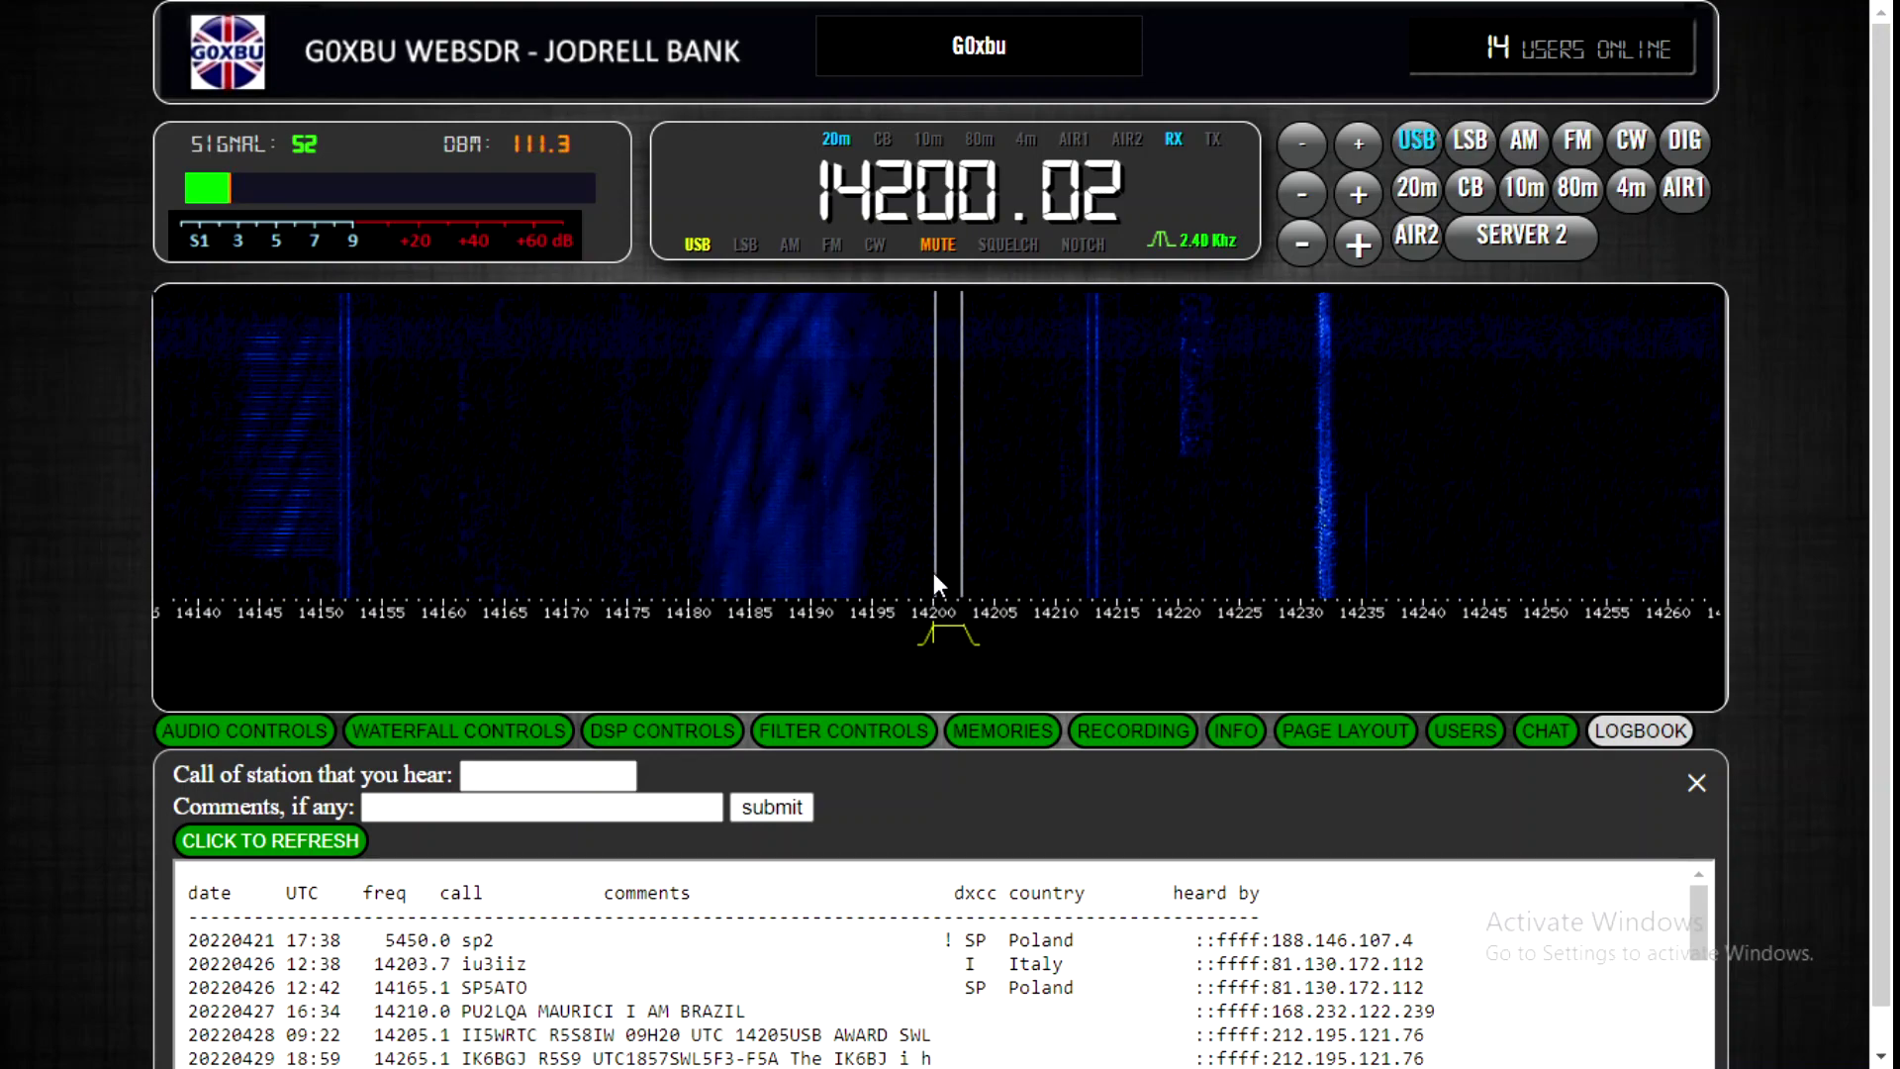
pyautogui.moveTo(981, 641); pyautogui.dragTo(981, 641)
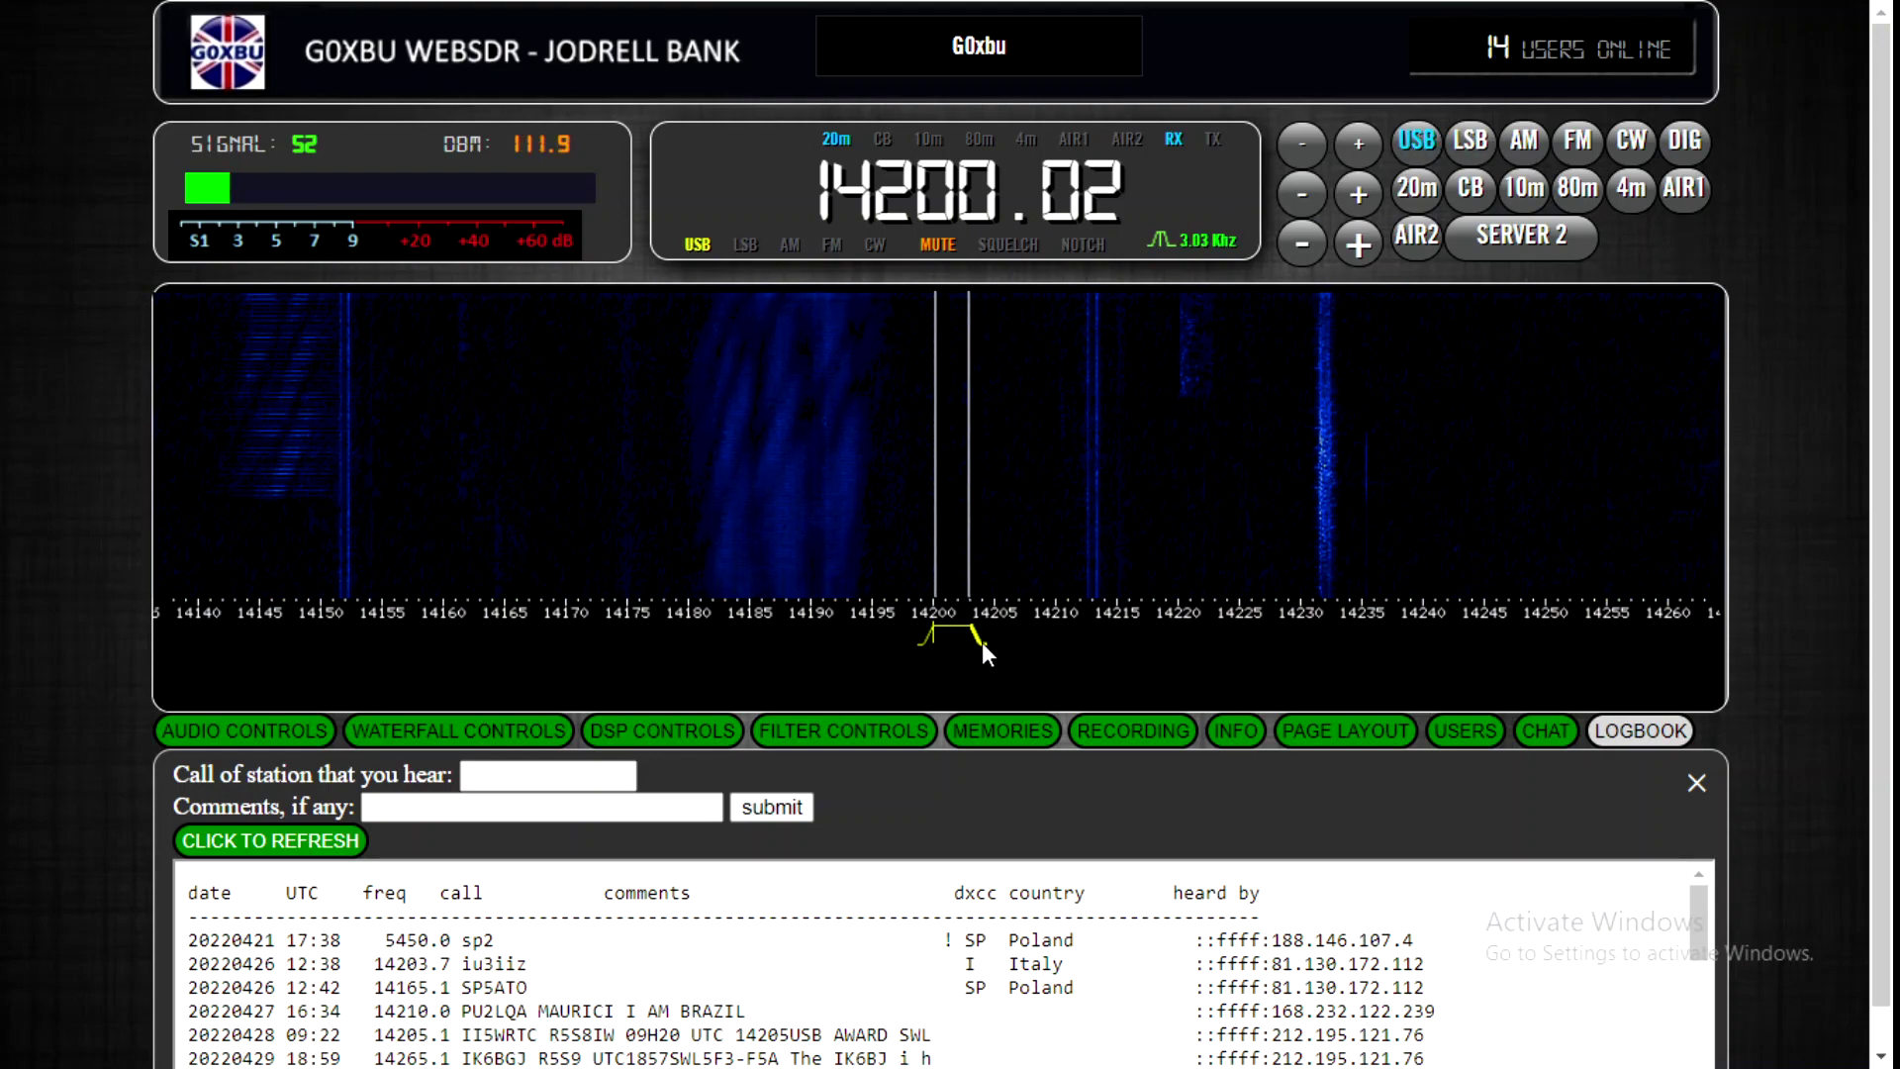
# - Switch the receiver through the 20m and CB bands to 10m, and close the logbook
pyautogui.click(1419, 193)
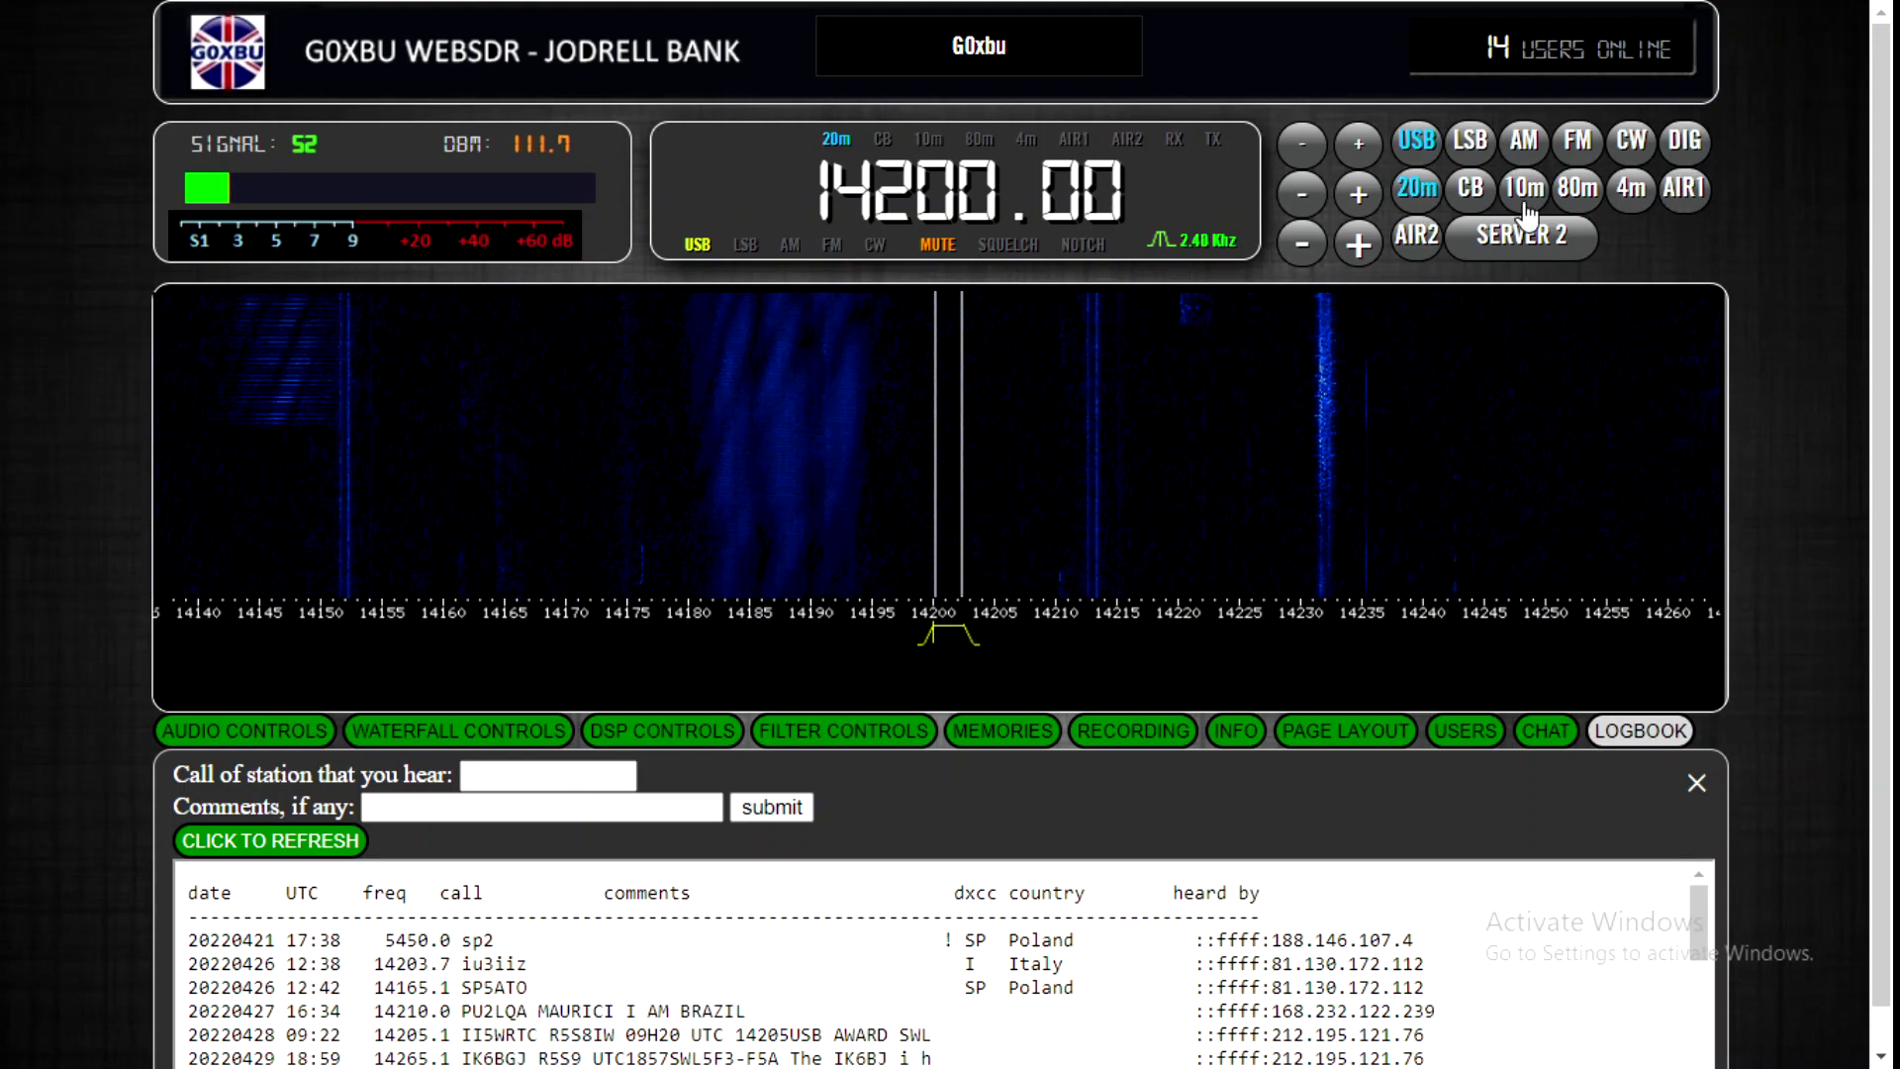
pyautogui.click(1472, 190)
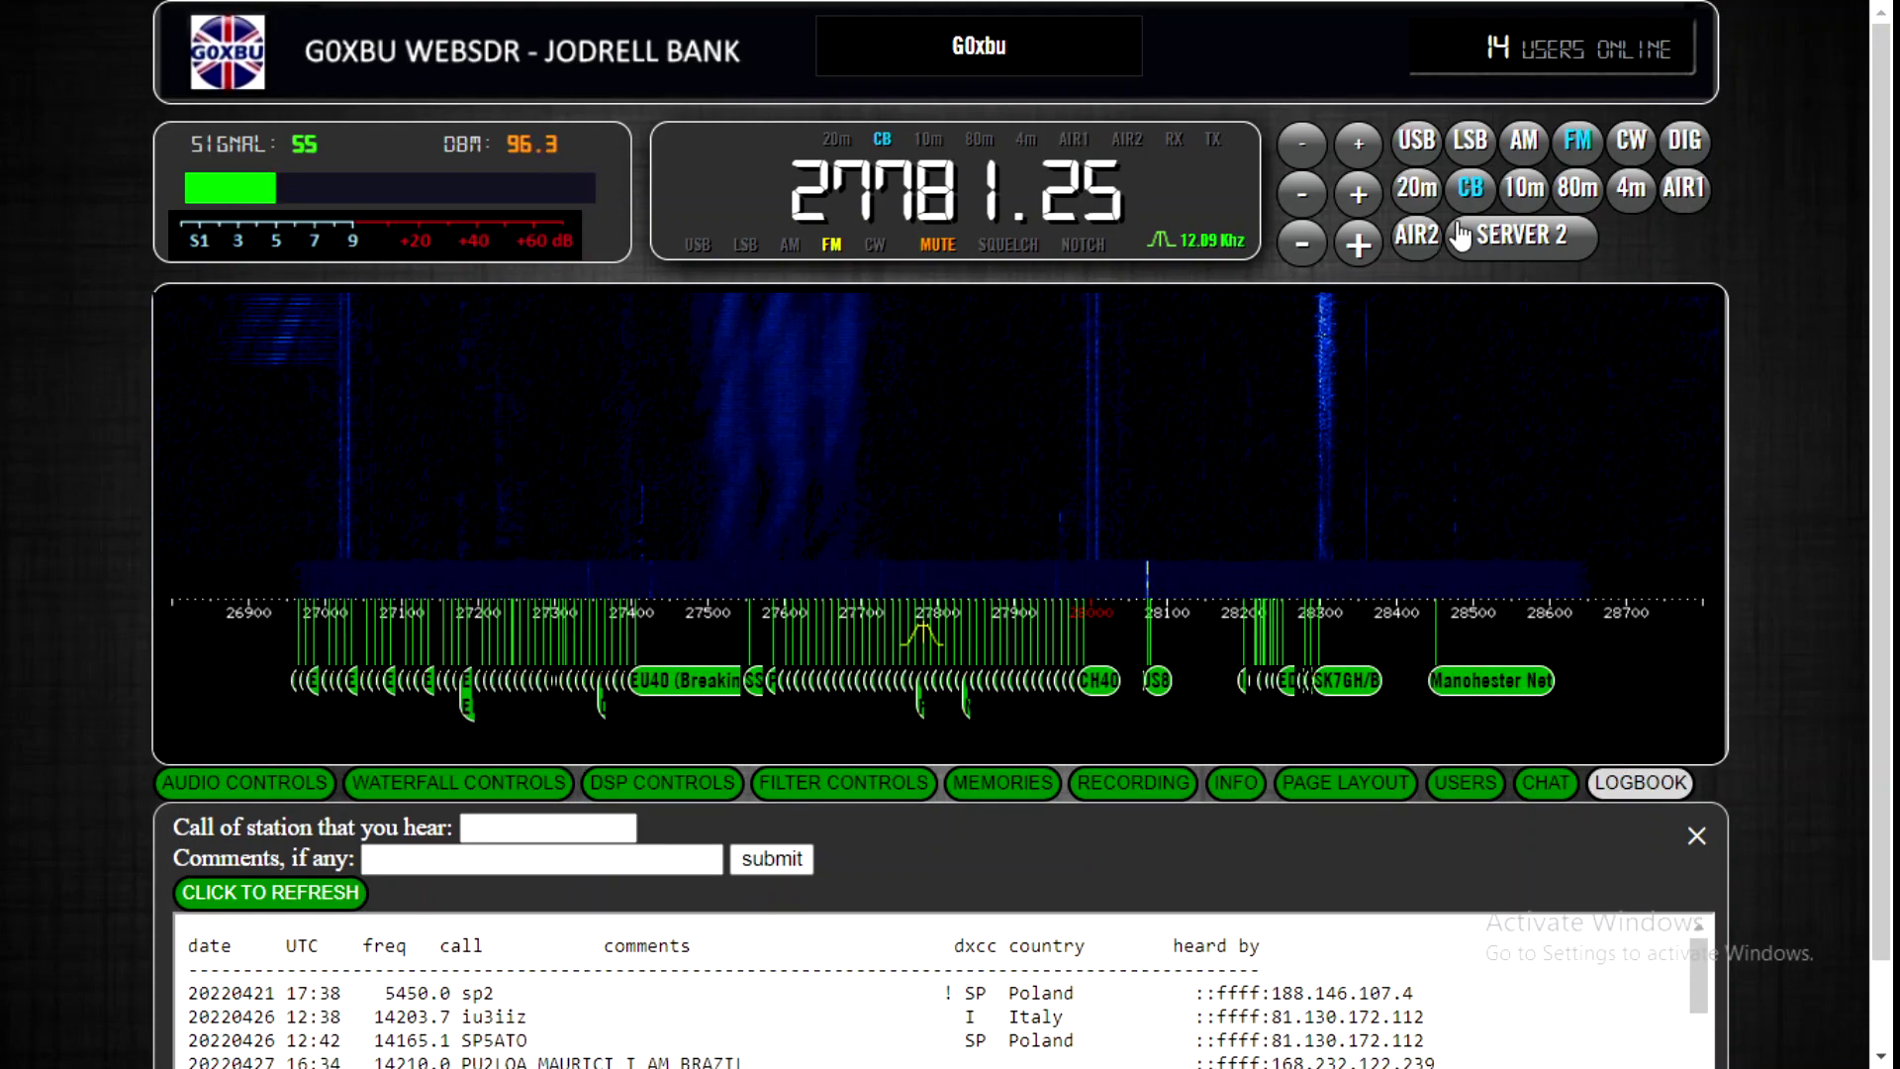
pyautogui.click(1524, 188)
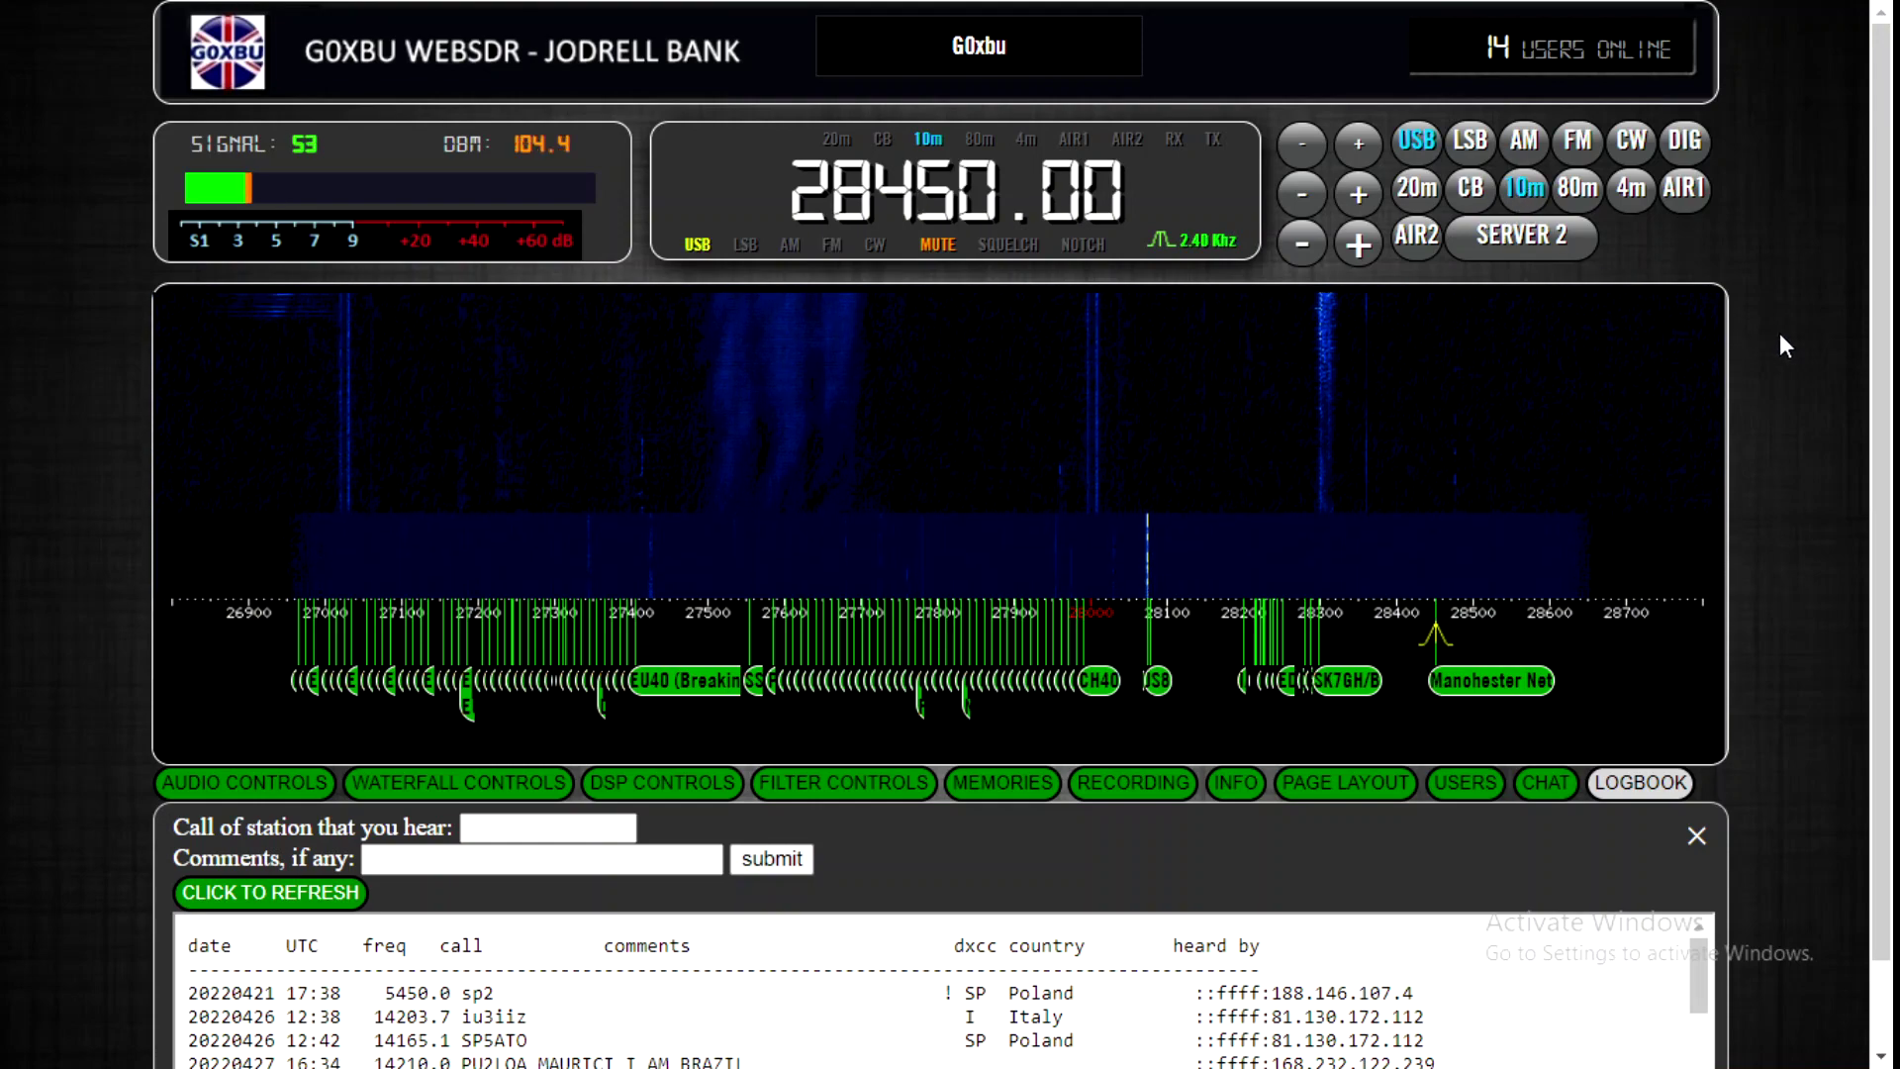
pyautogui.scroll(-1, 1779, 332)
pyautogui.click(1696, 743)
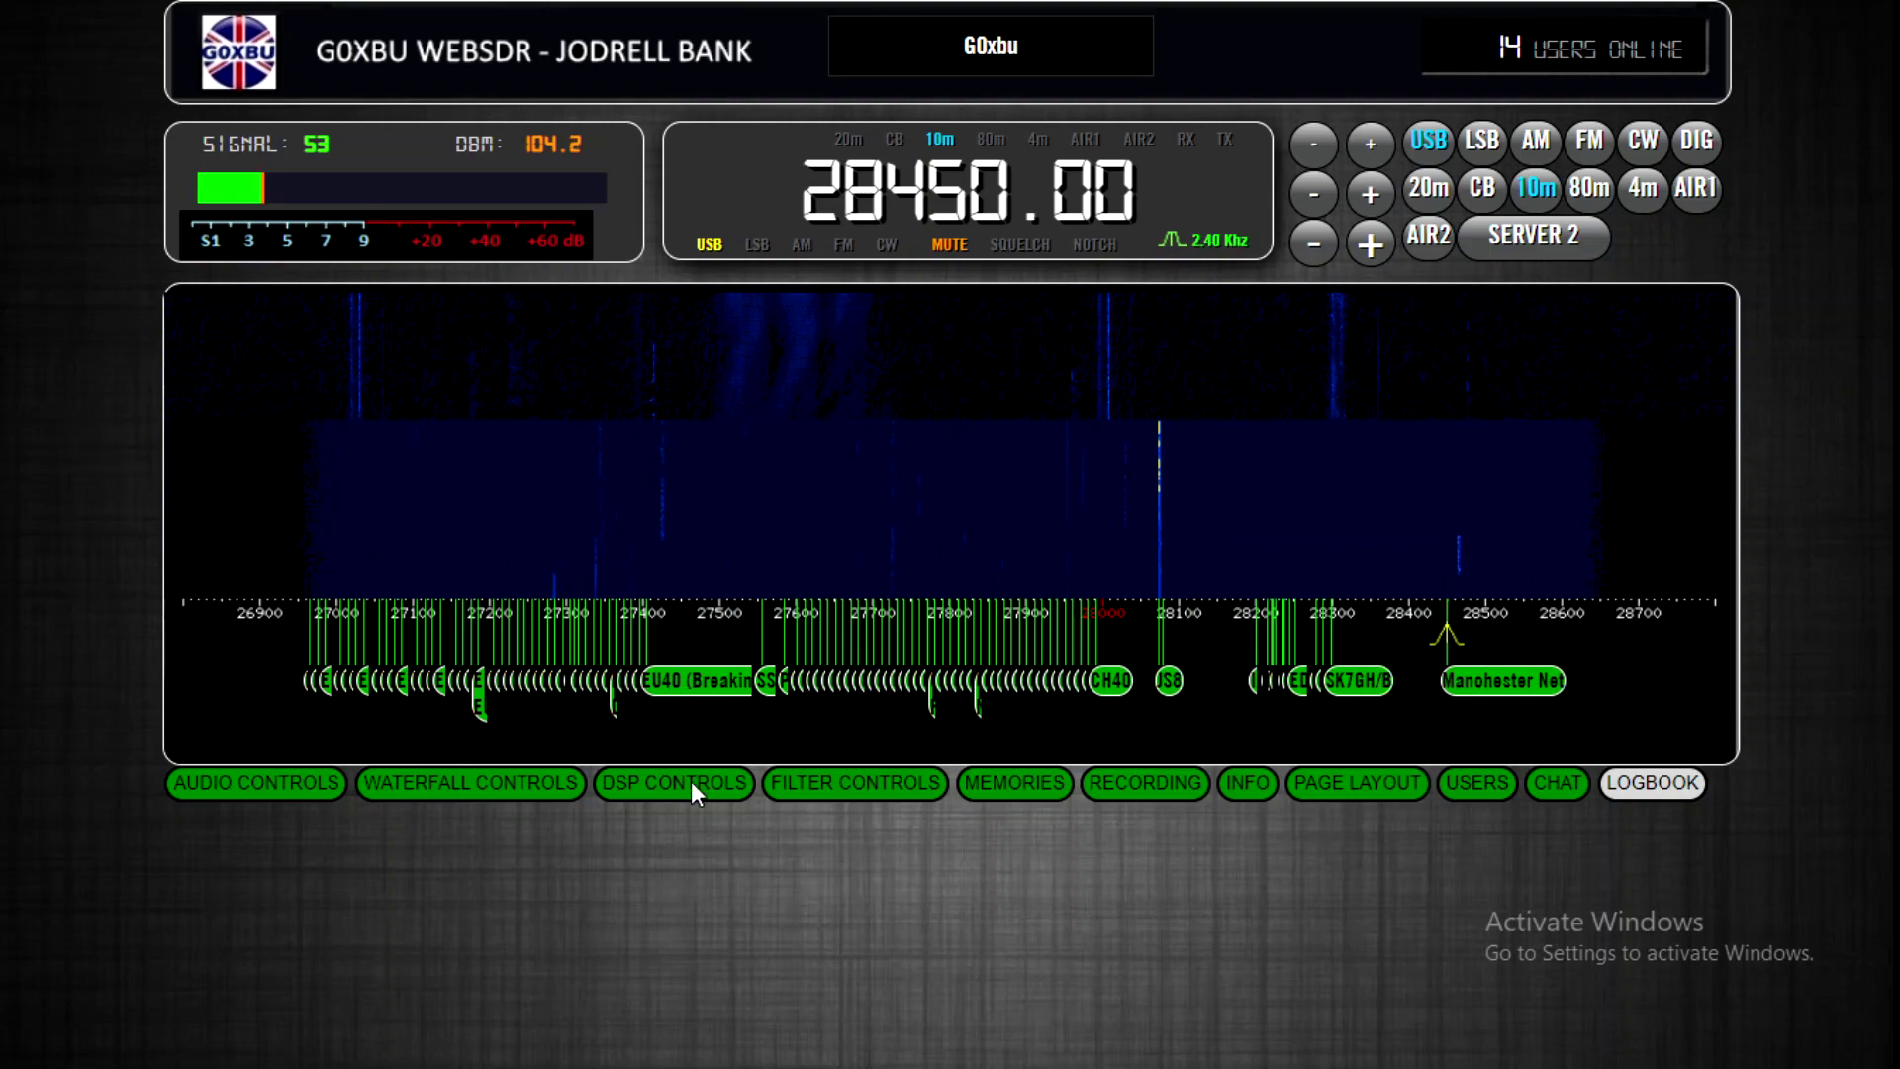
# - Show the waterfalls of all bands at once and look through them down to the air bands
pyautogui.click(500, 802)
pyautogui.click(1324, 831)
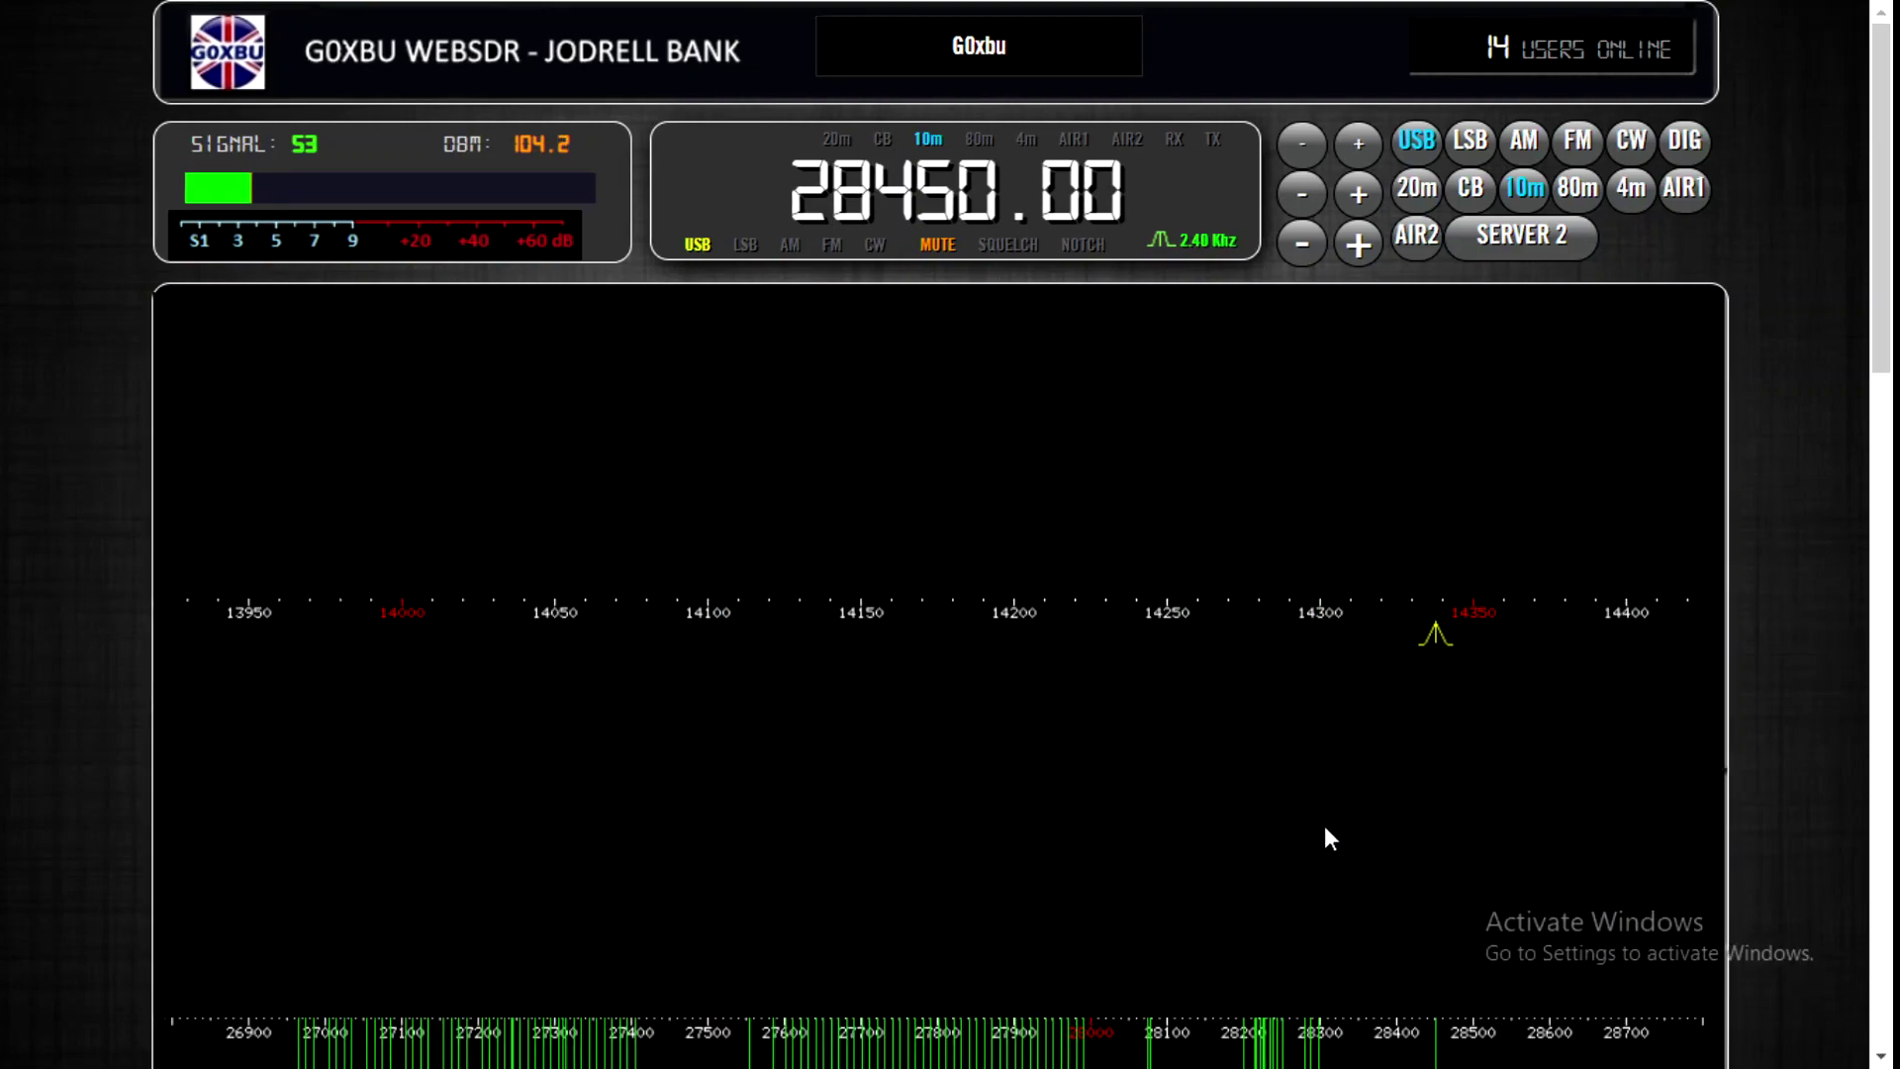
pyautogui.scroll(2, 1679, 693)
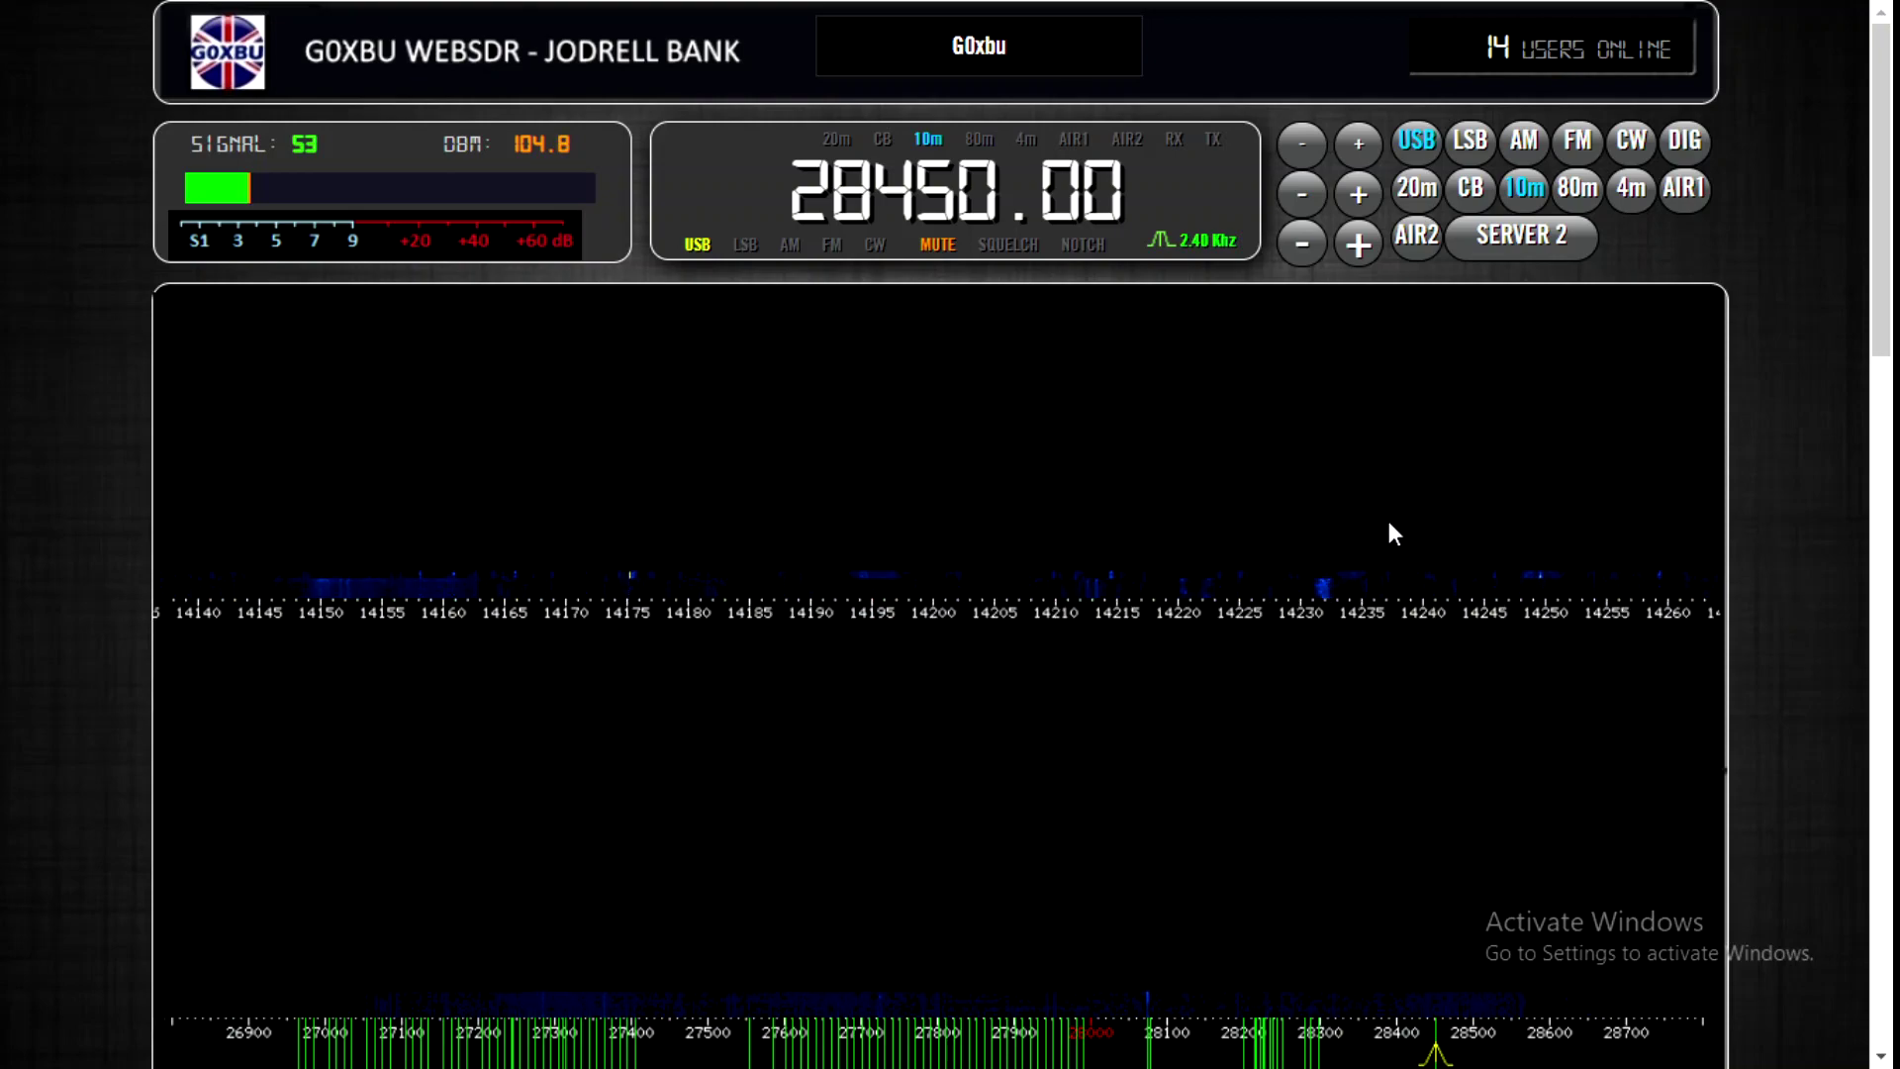
pyautogui.scroll(-6, 1819, 535)
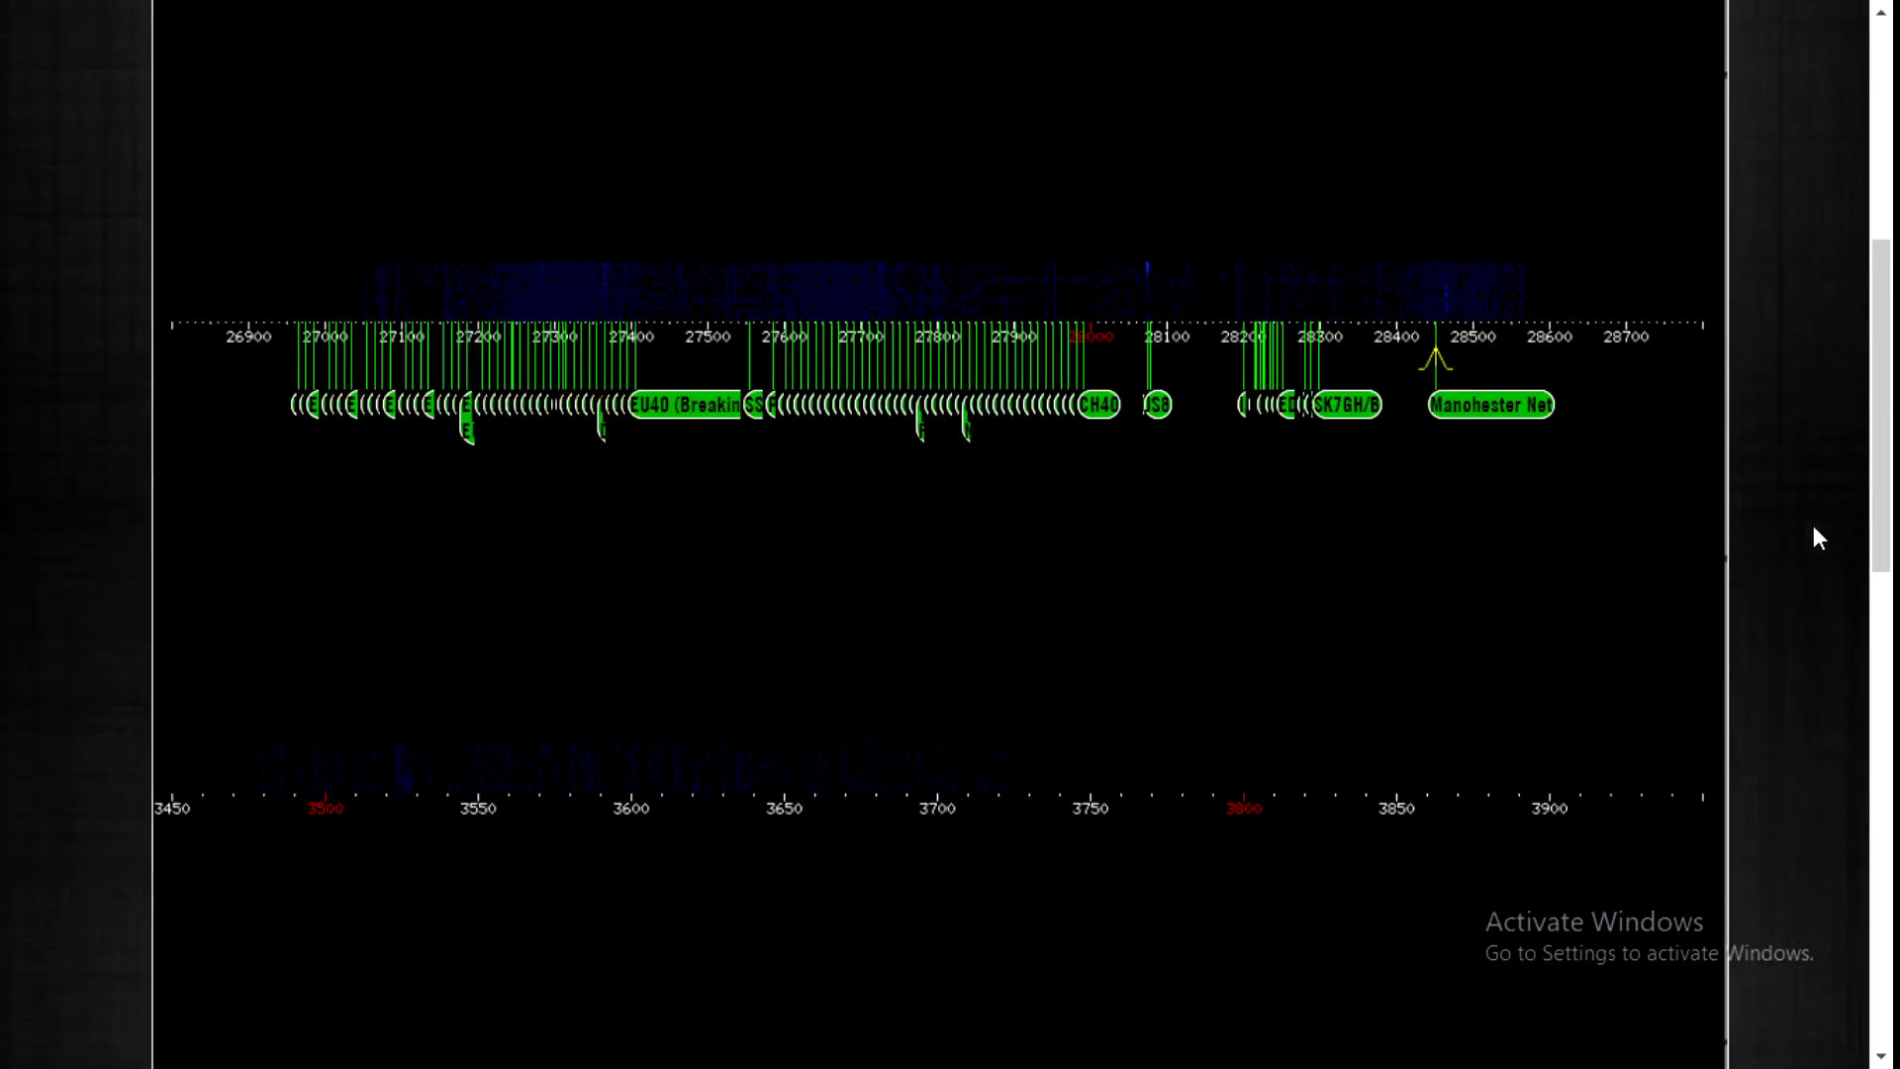
pyautogui.scroll(-15, 1815, 528)
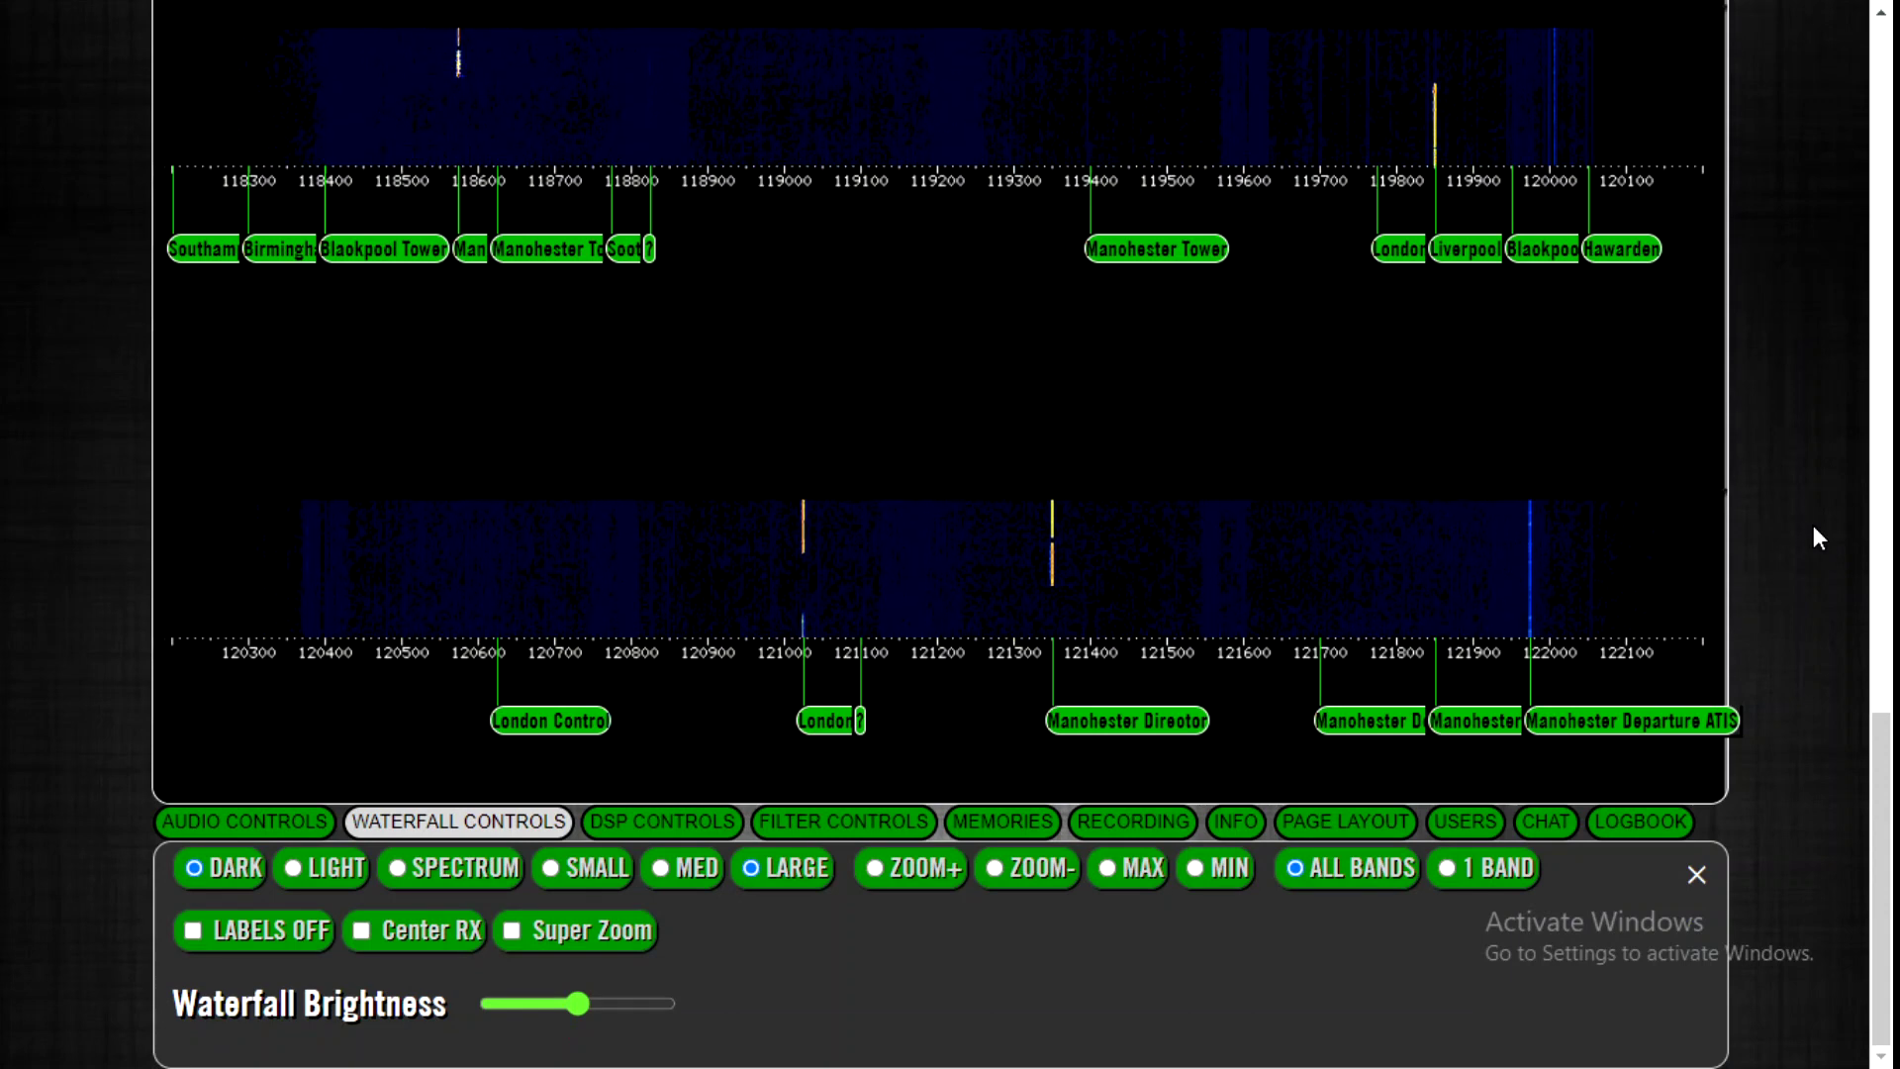
# - View the audio controls beneath the stacked waterfalls and return the waterfall display to 1 band
pyautogui.click(265, 829)
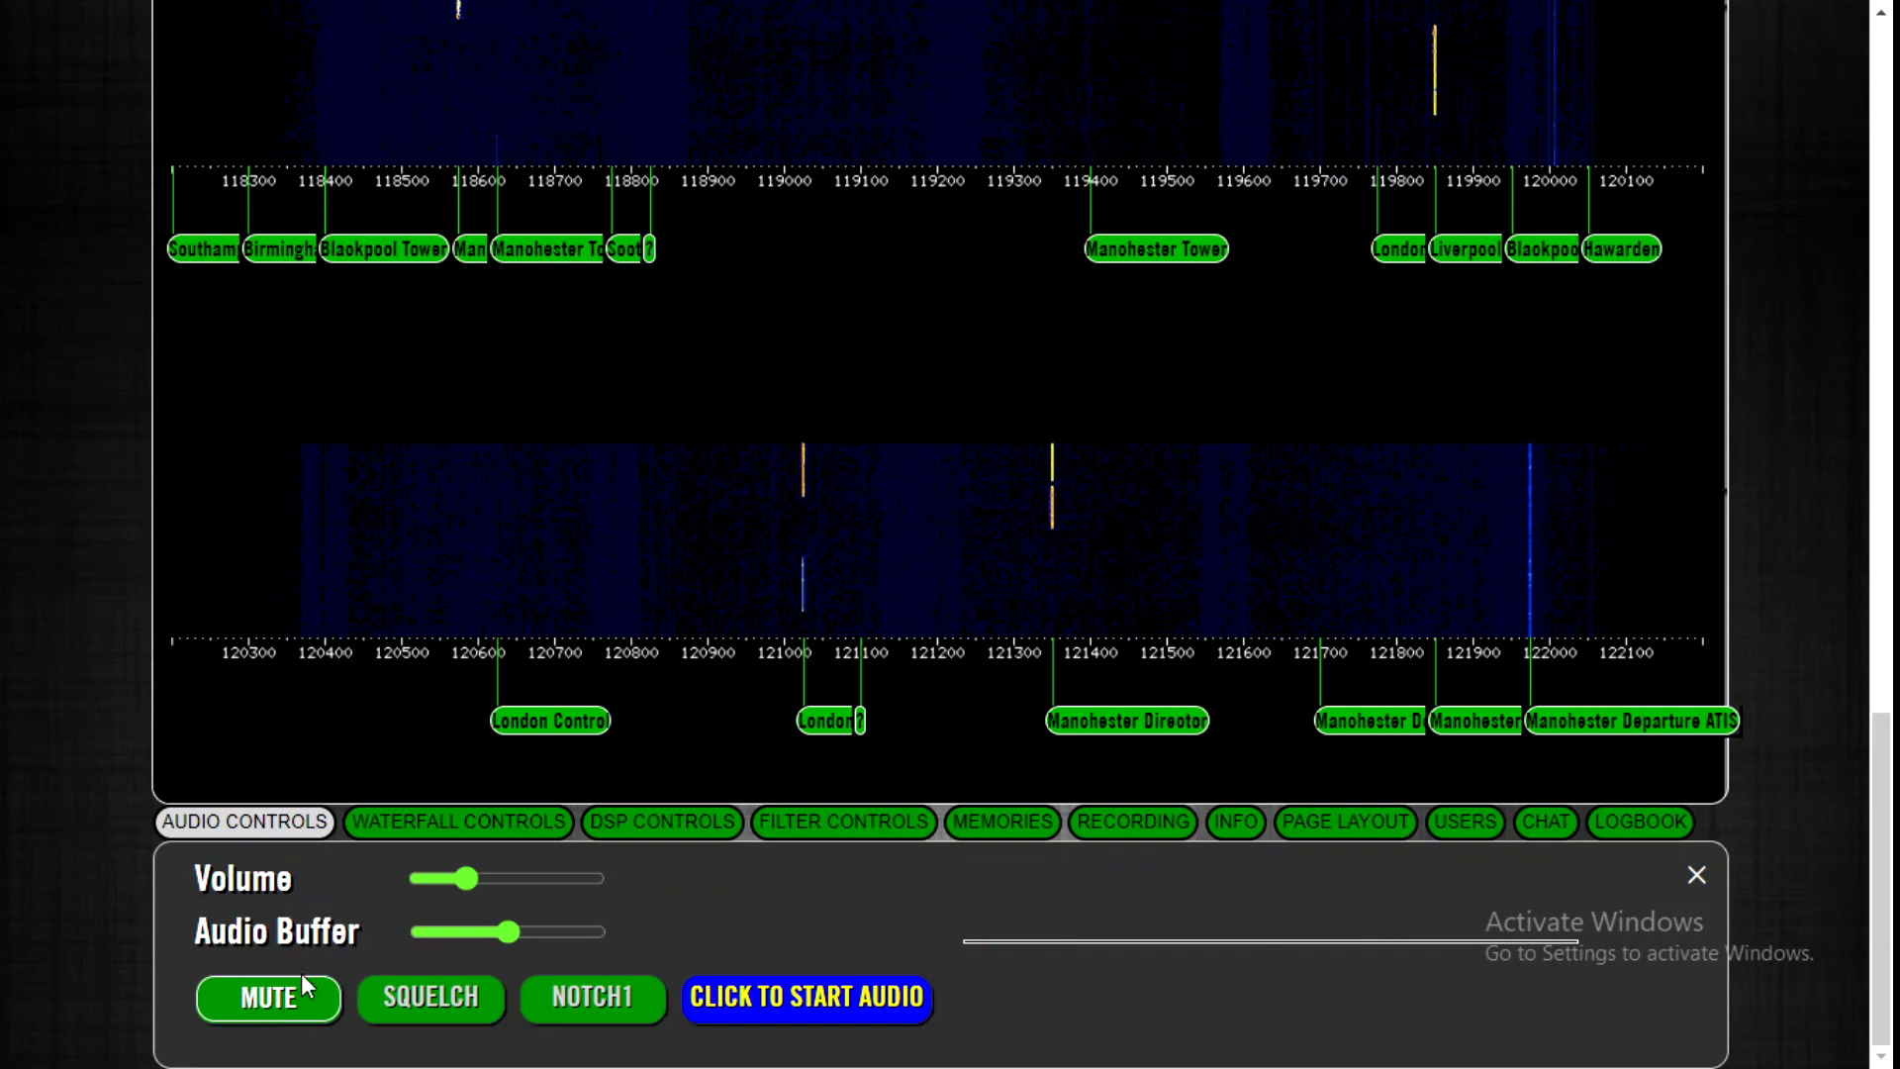
pyautogui.scroll(15, 1837, 762)
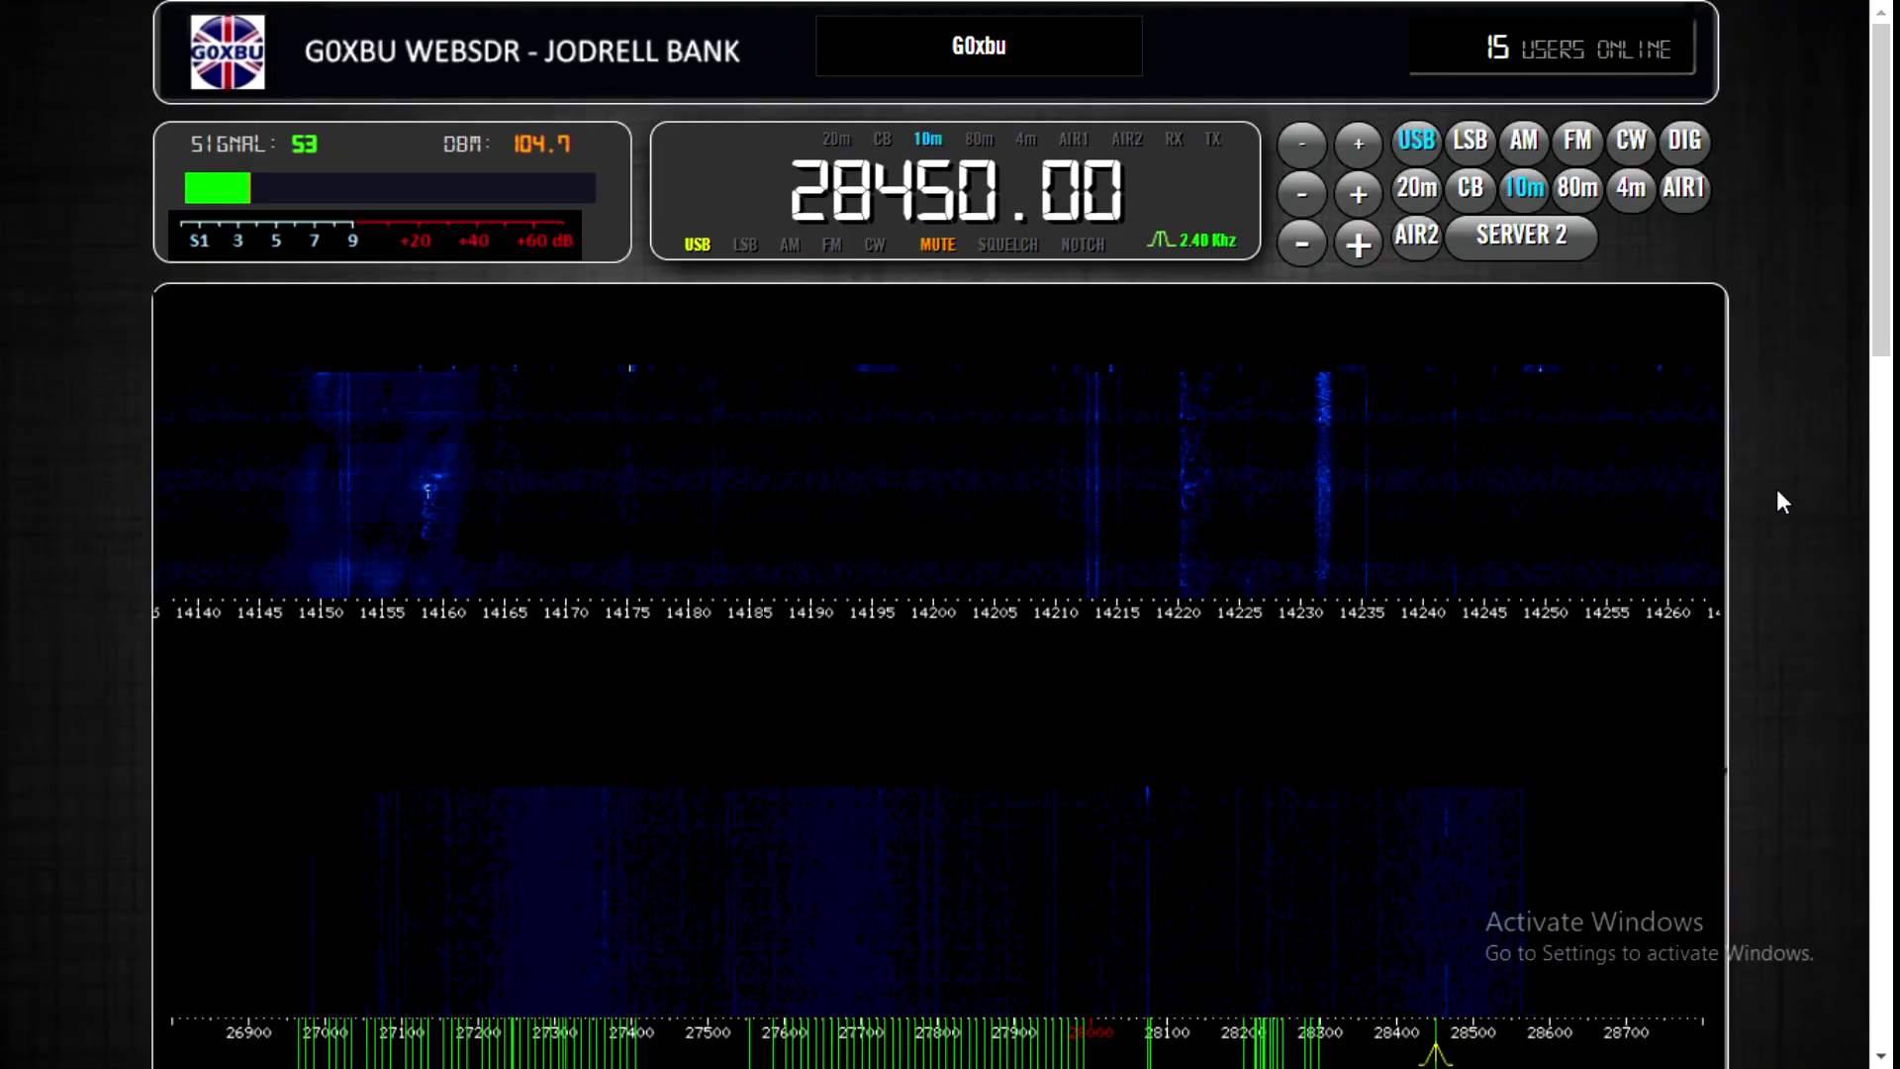
pyautogui.scroll(-15, 1802, 533)
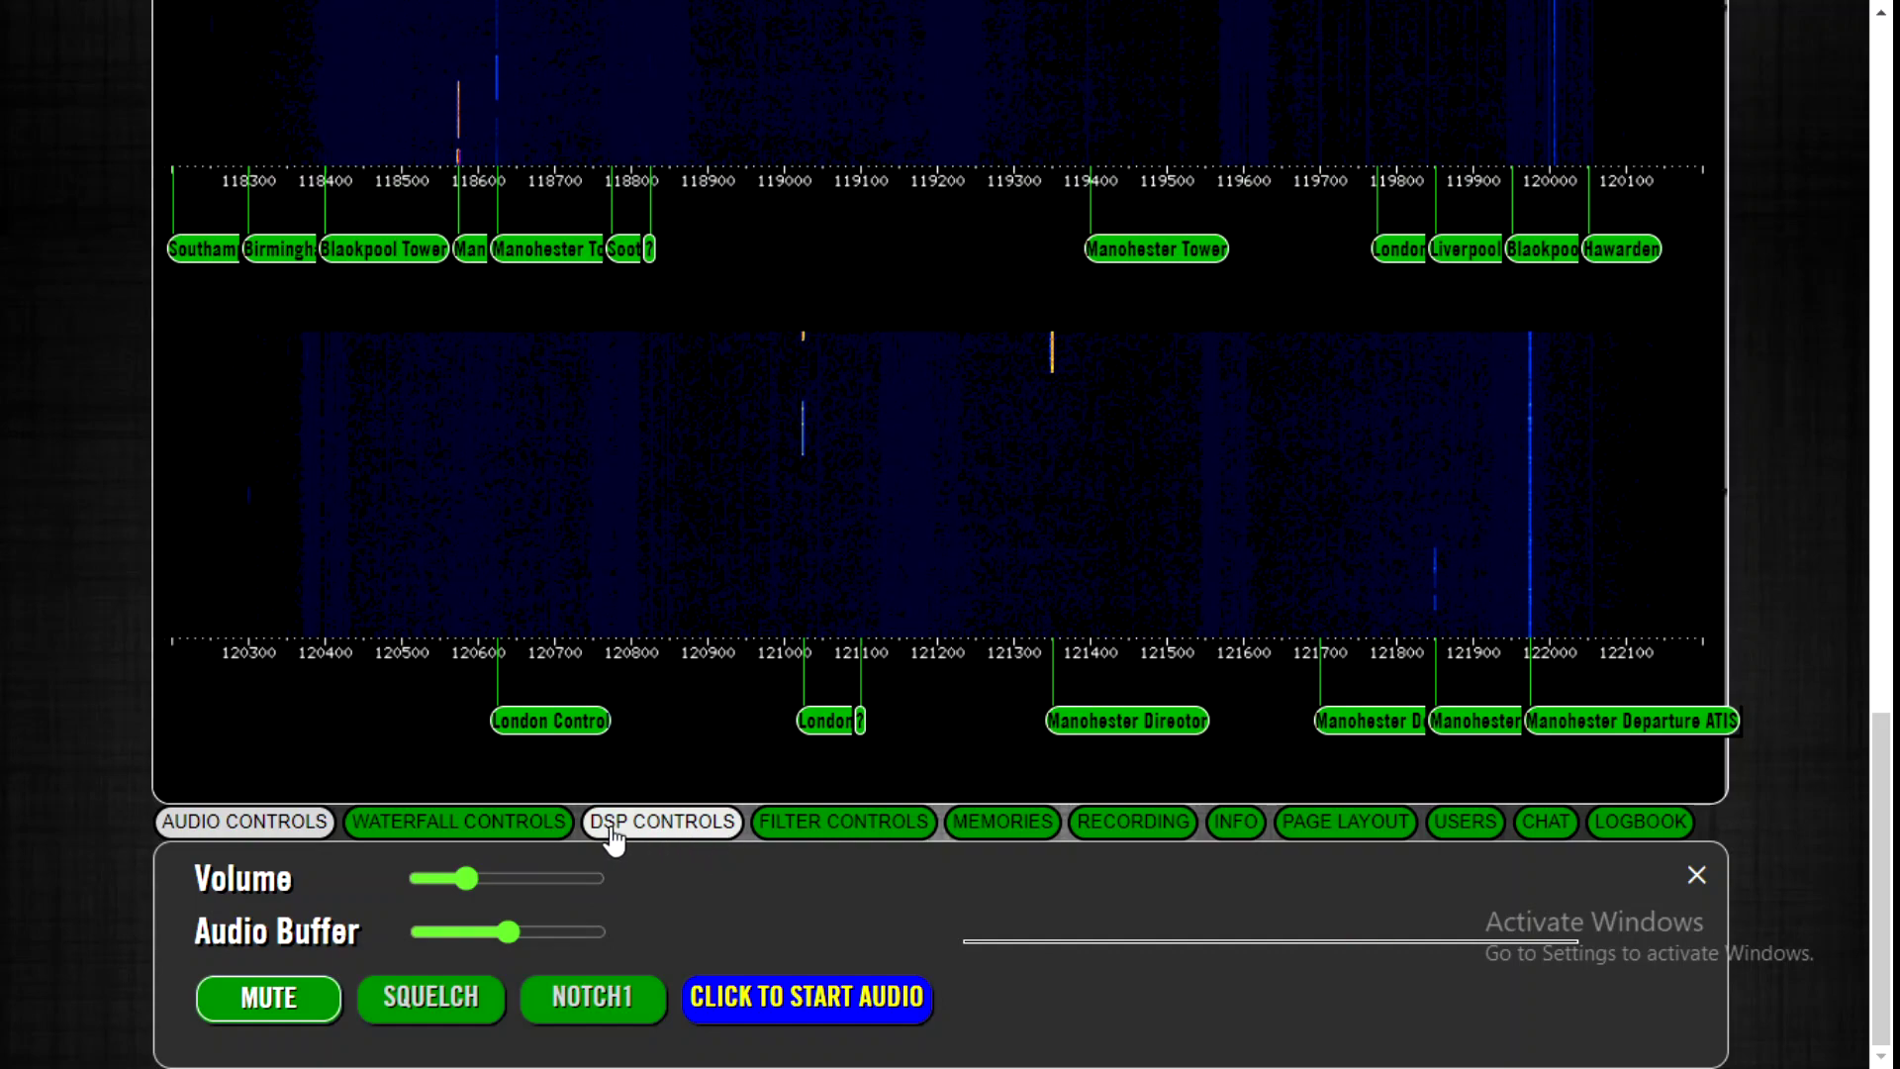
pyautogui.click(534, 836)
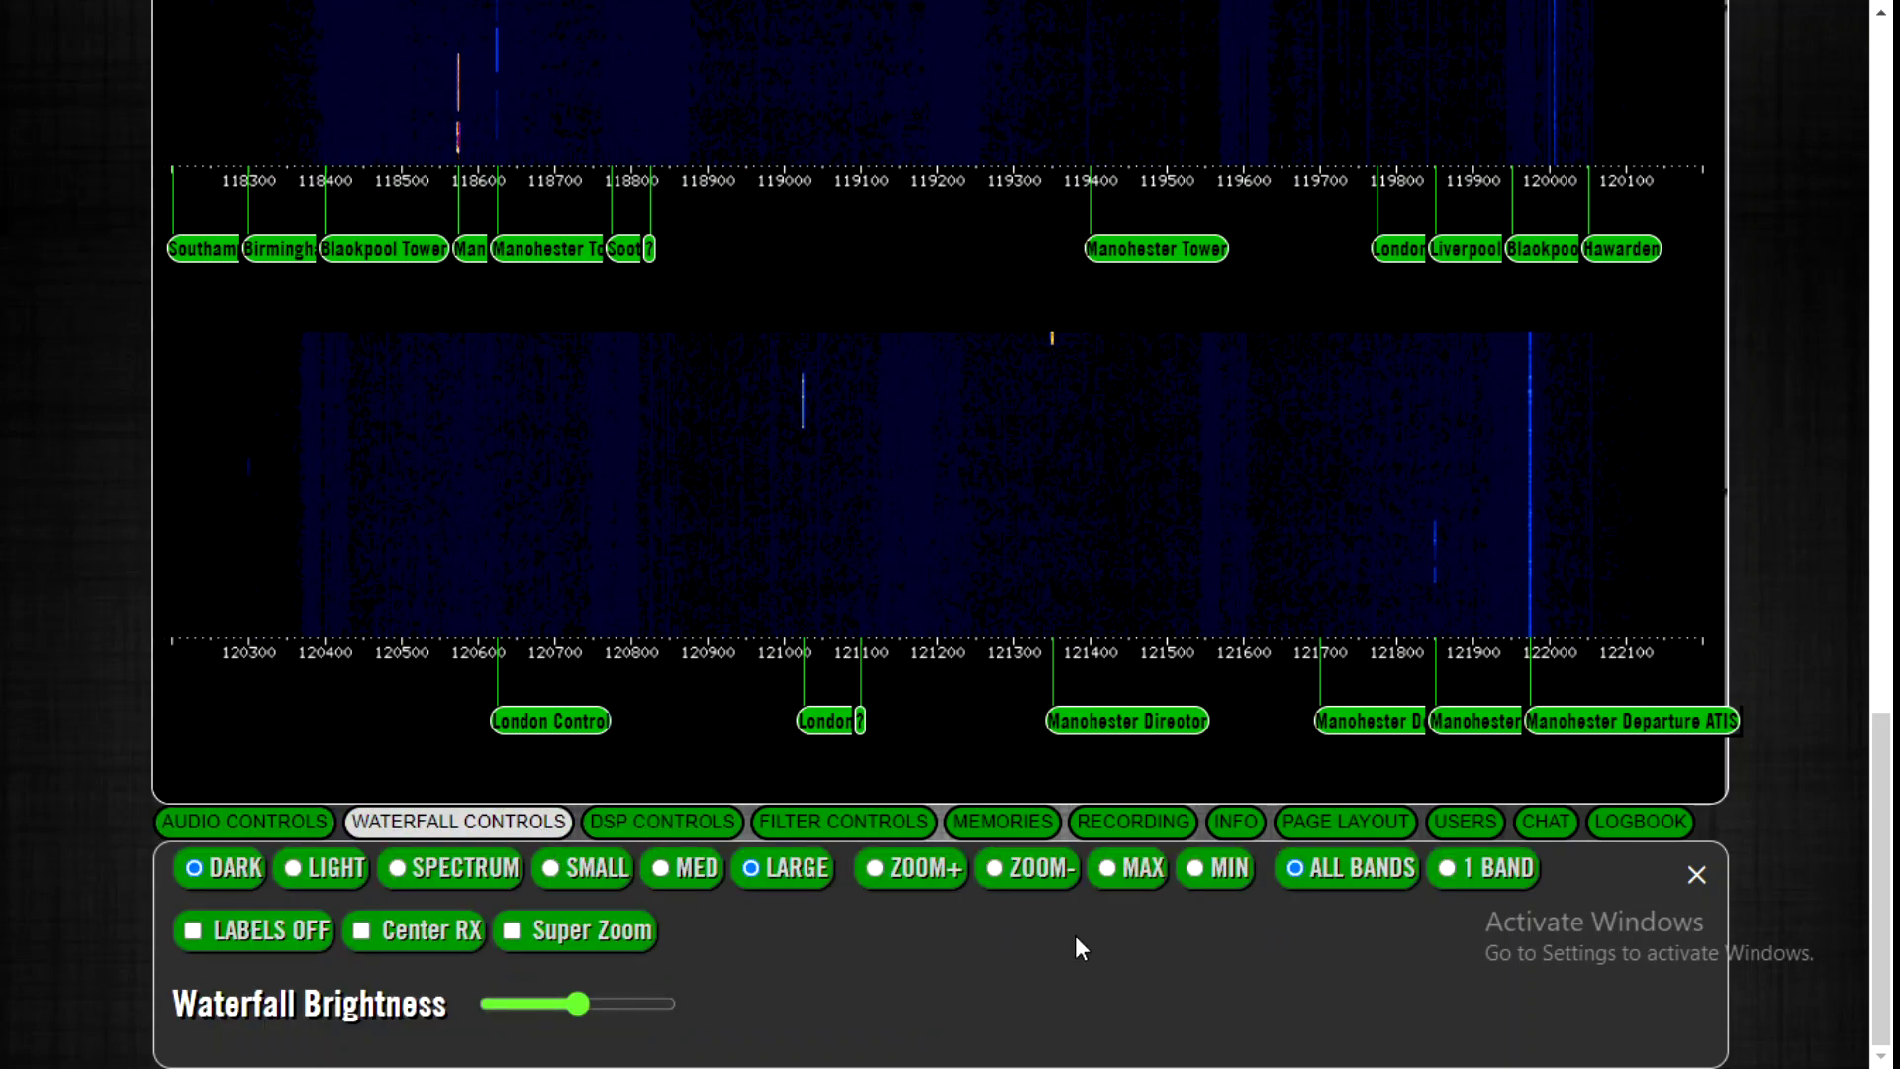
pyautogui.click(1448, 869)
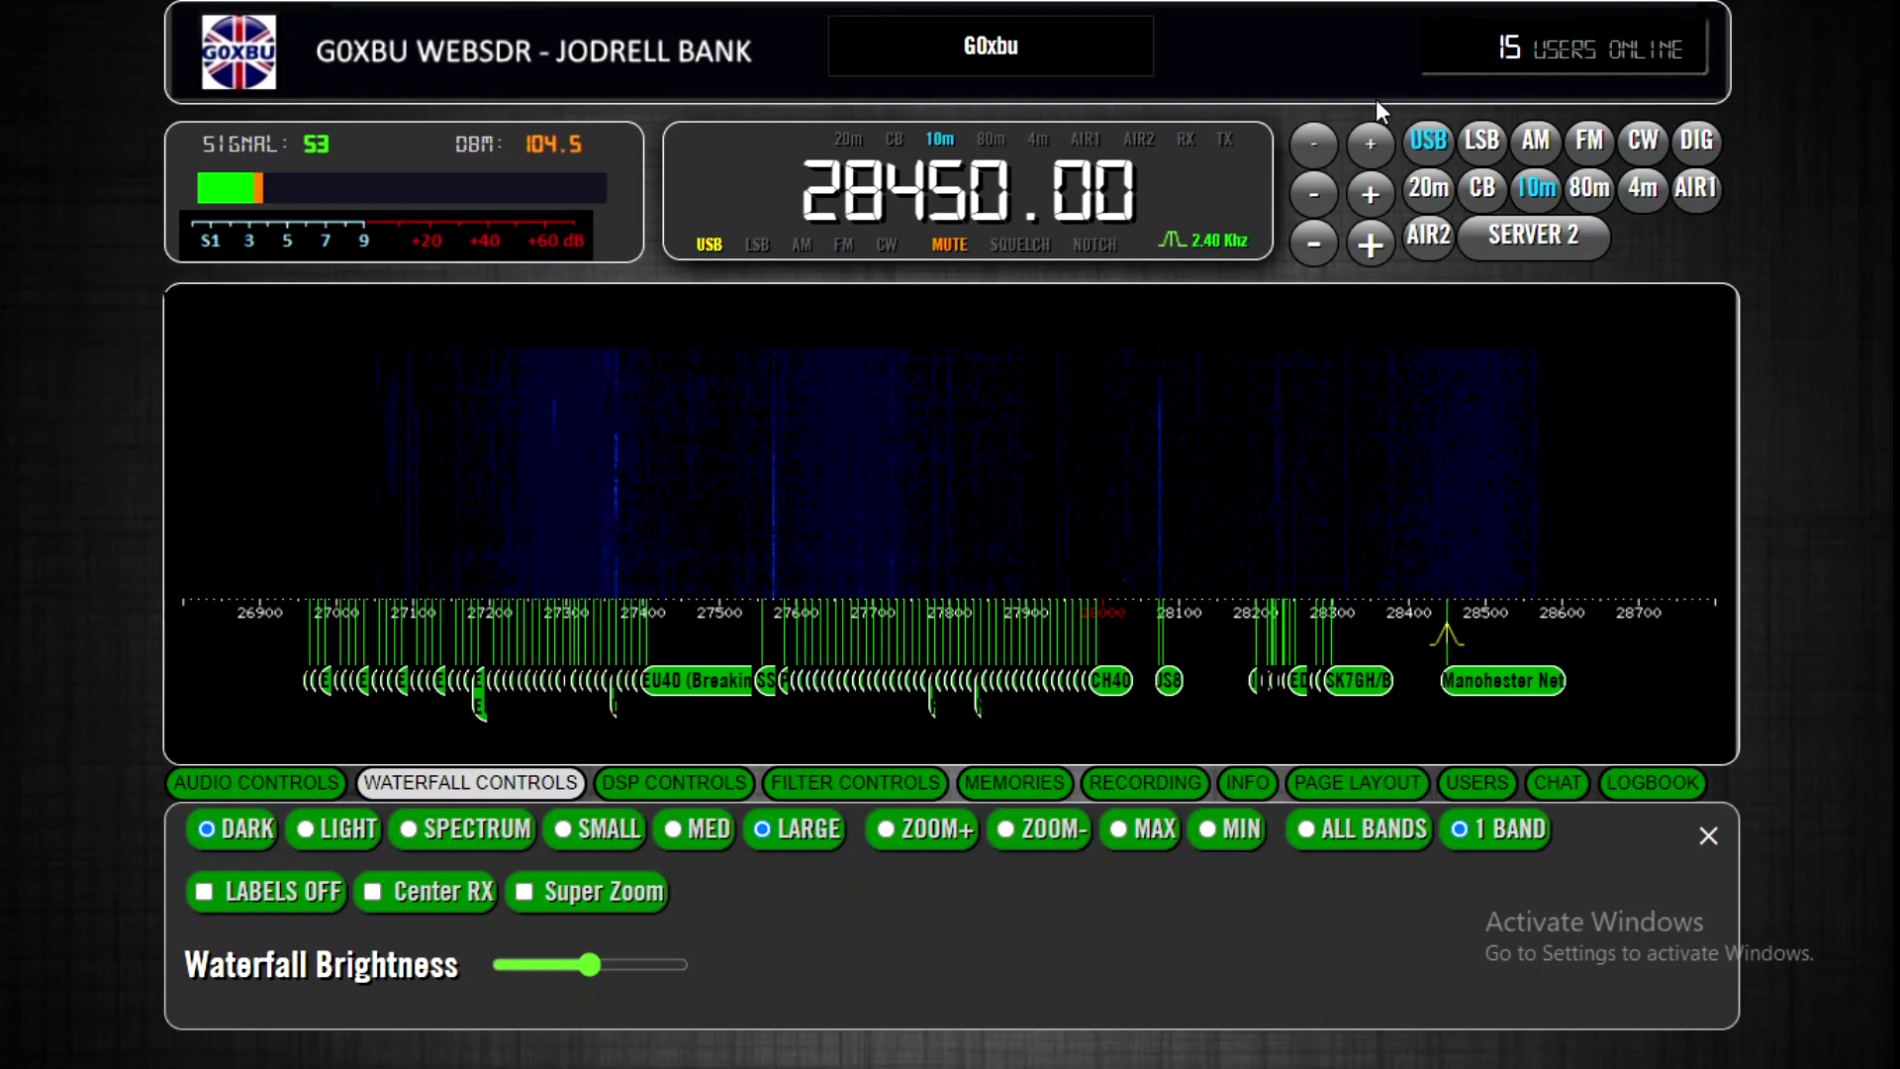
# - Leave full-screen view and try to open the original interface with the page layout's Back to original option
pyautogui.moveTo(918, 2)
pyautogui.click(952, 96)
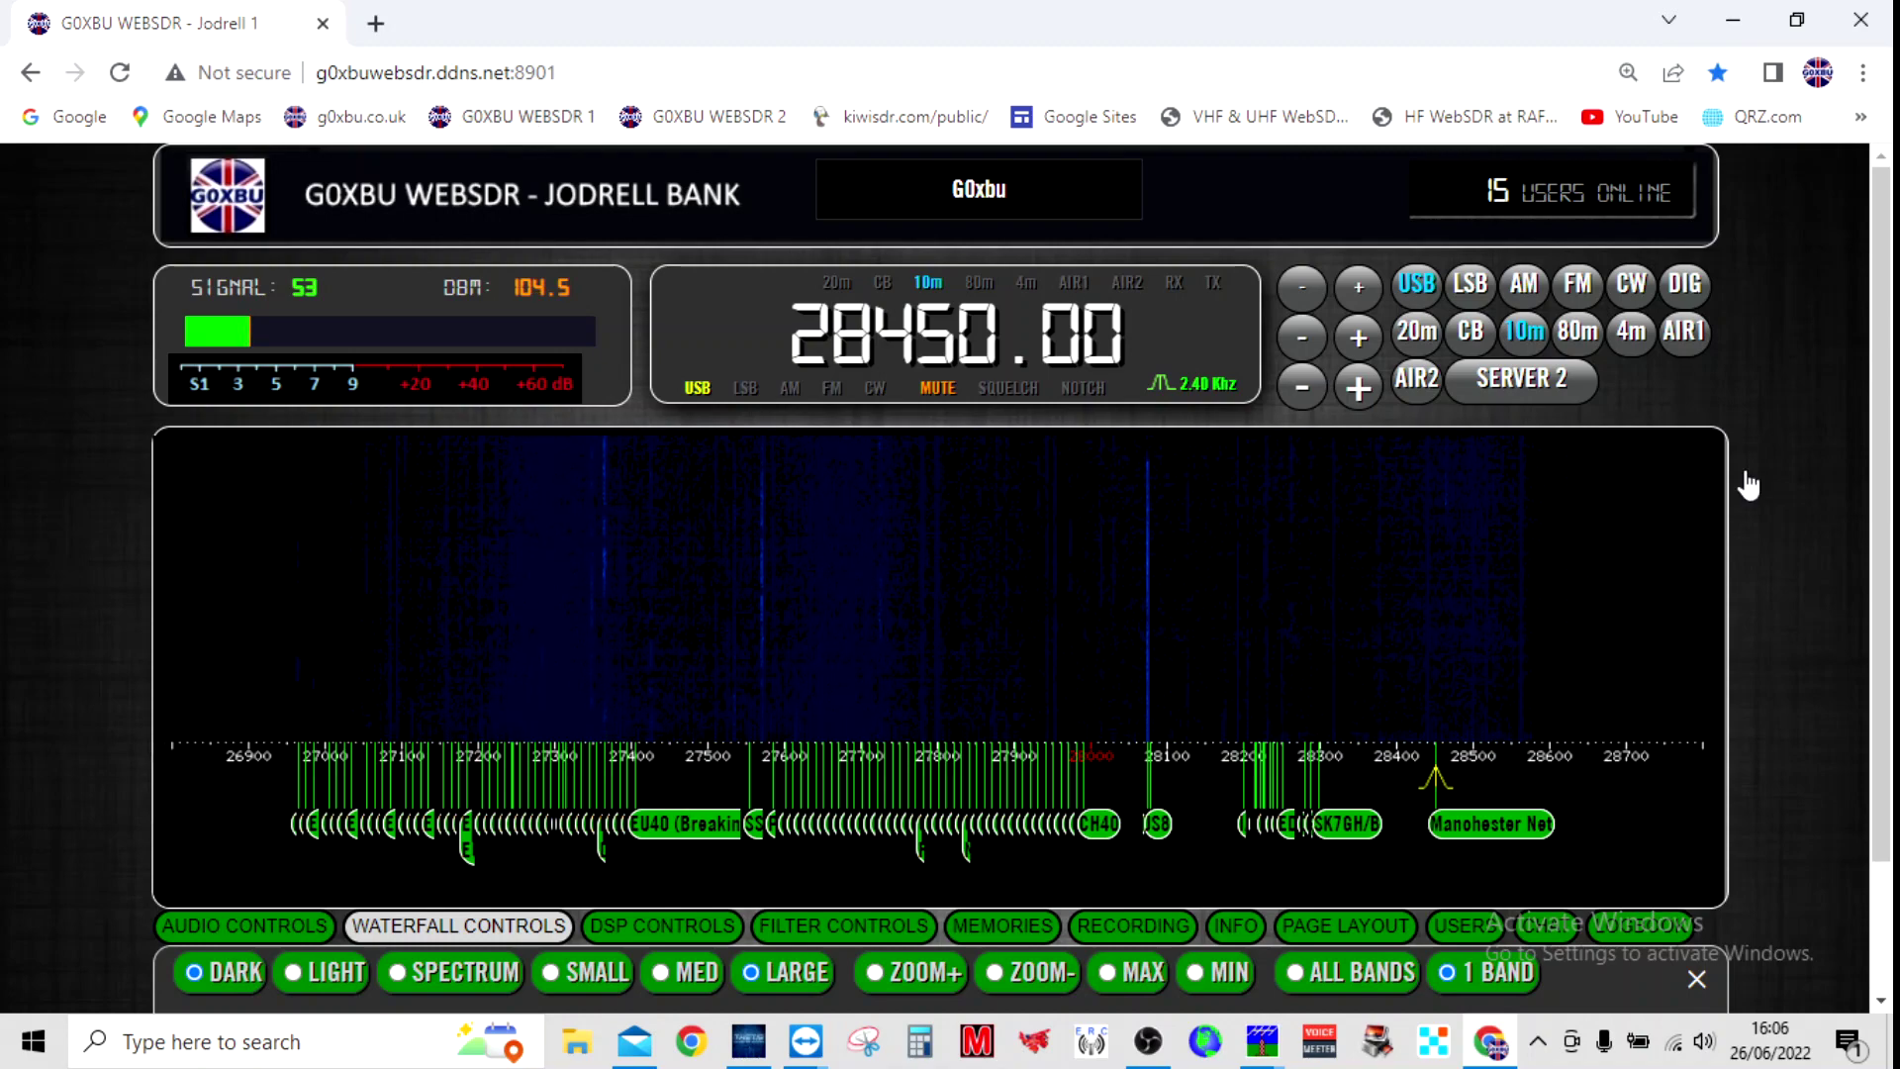
pyautogui.scroll(-2, 1801, 555)
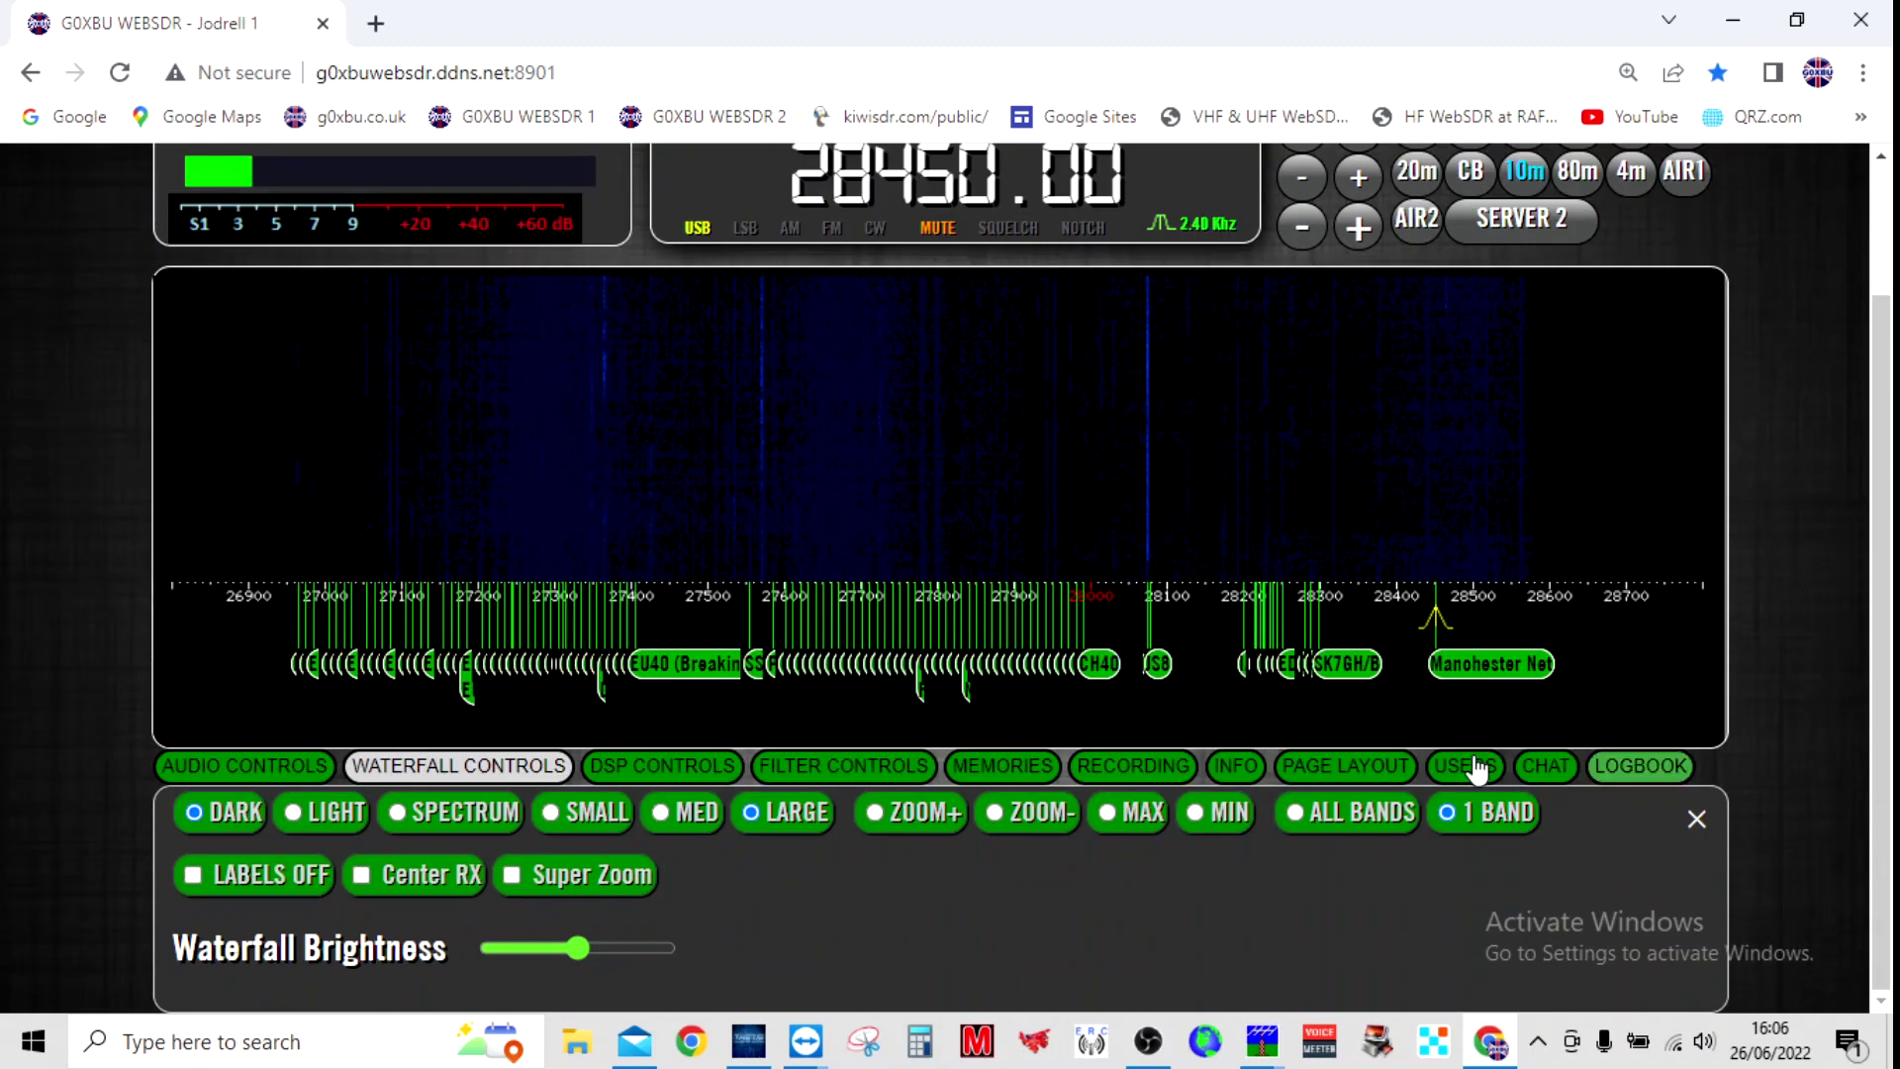
pyautogui.click(1346, 766)
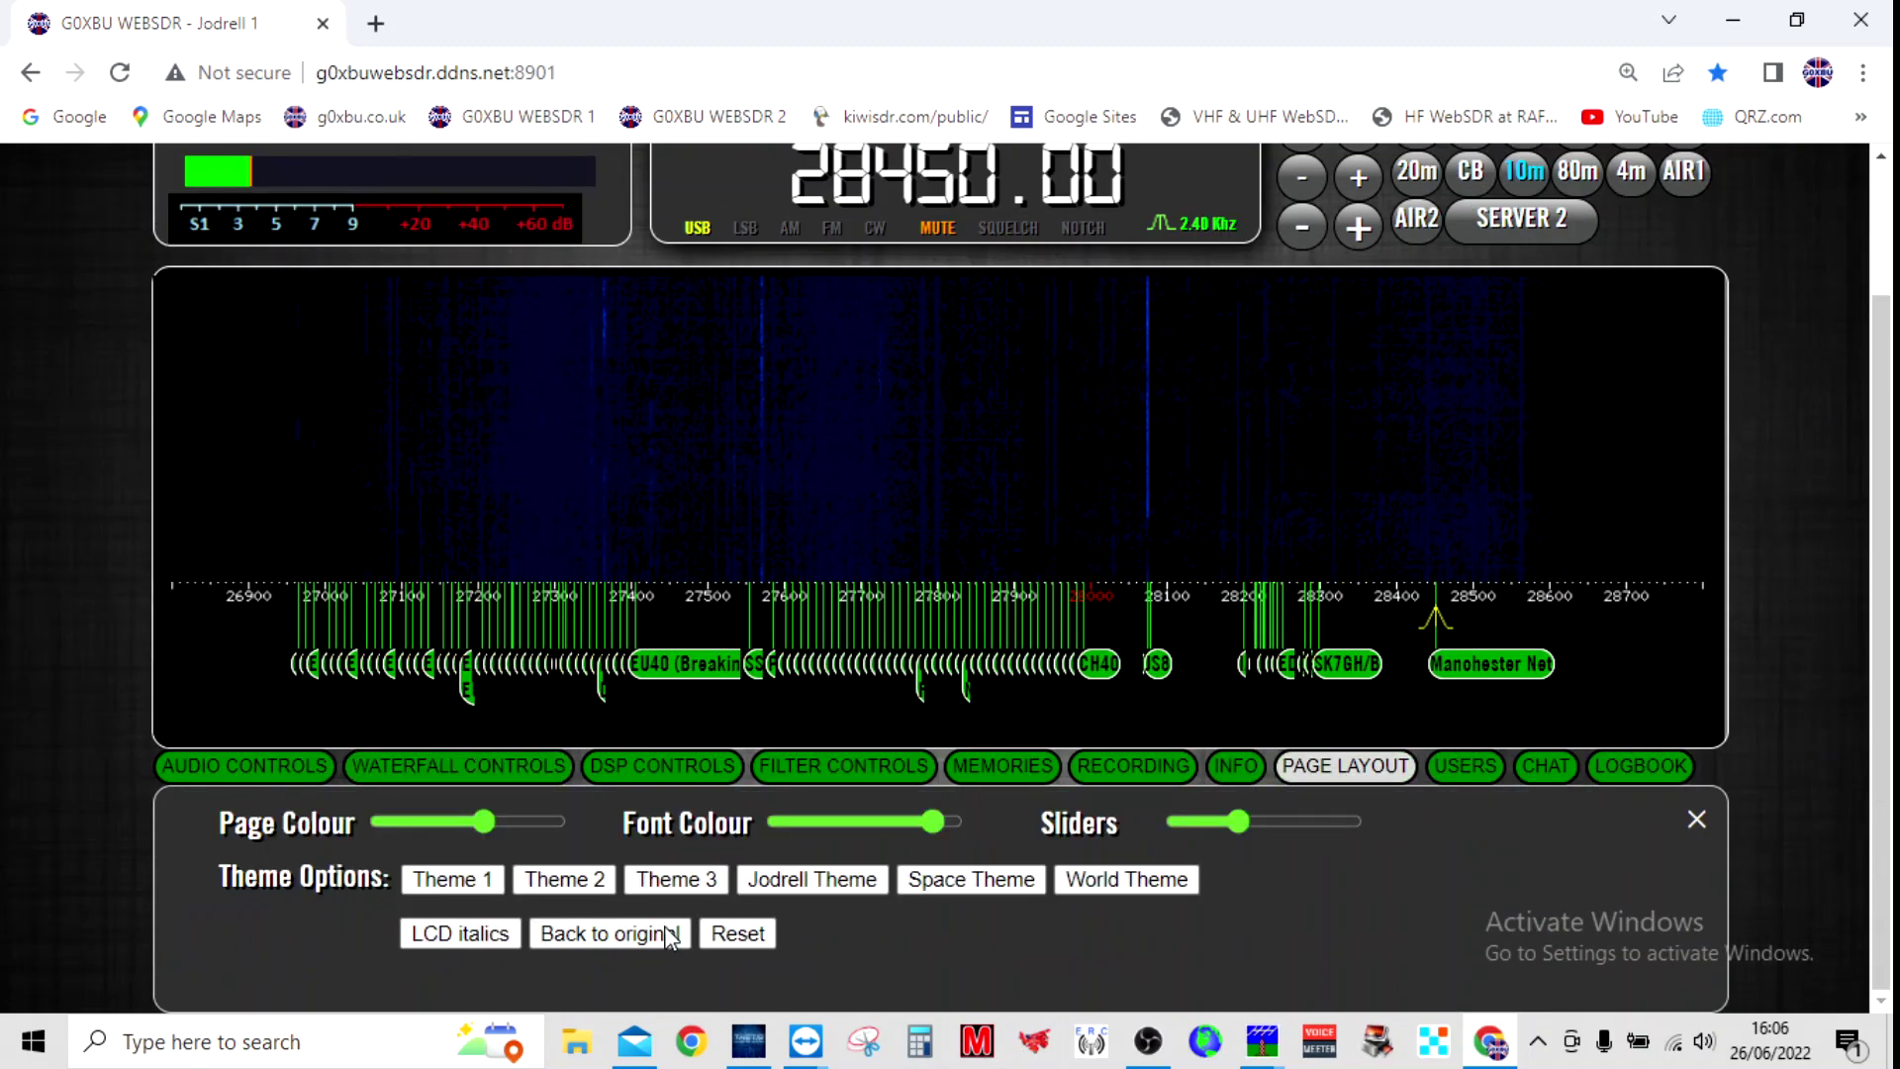
pyautogui.click(597, 928)
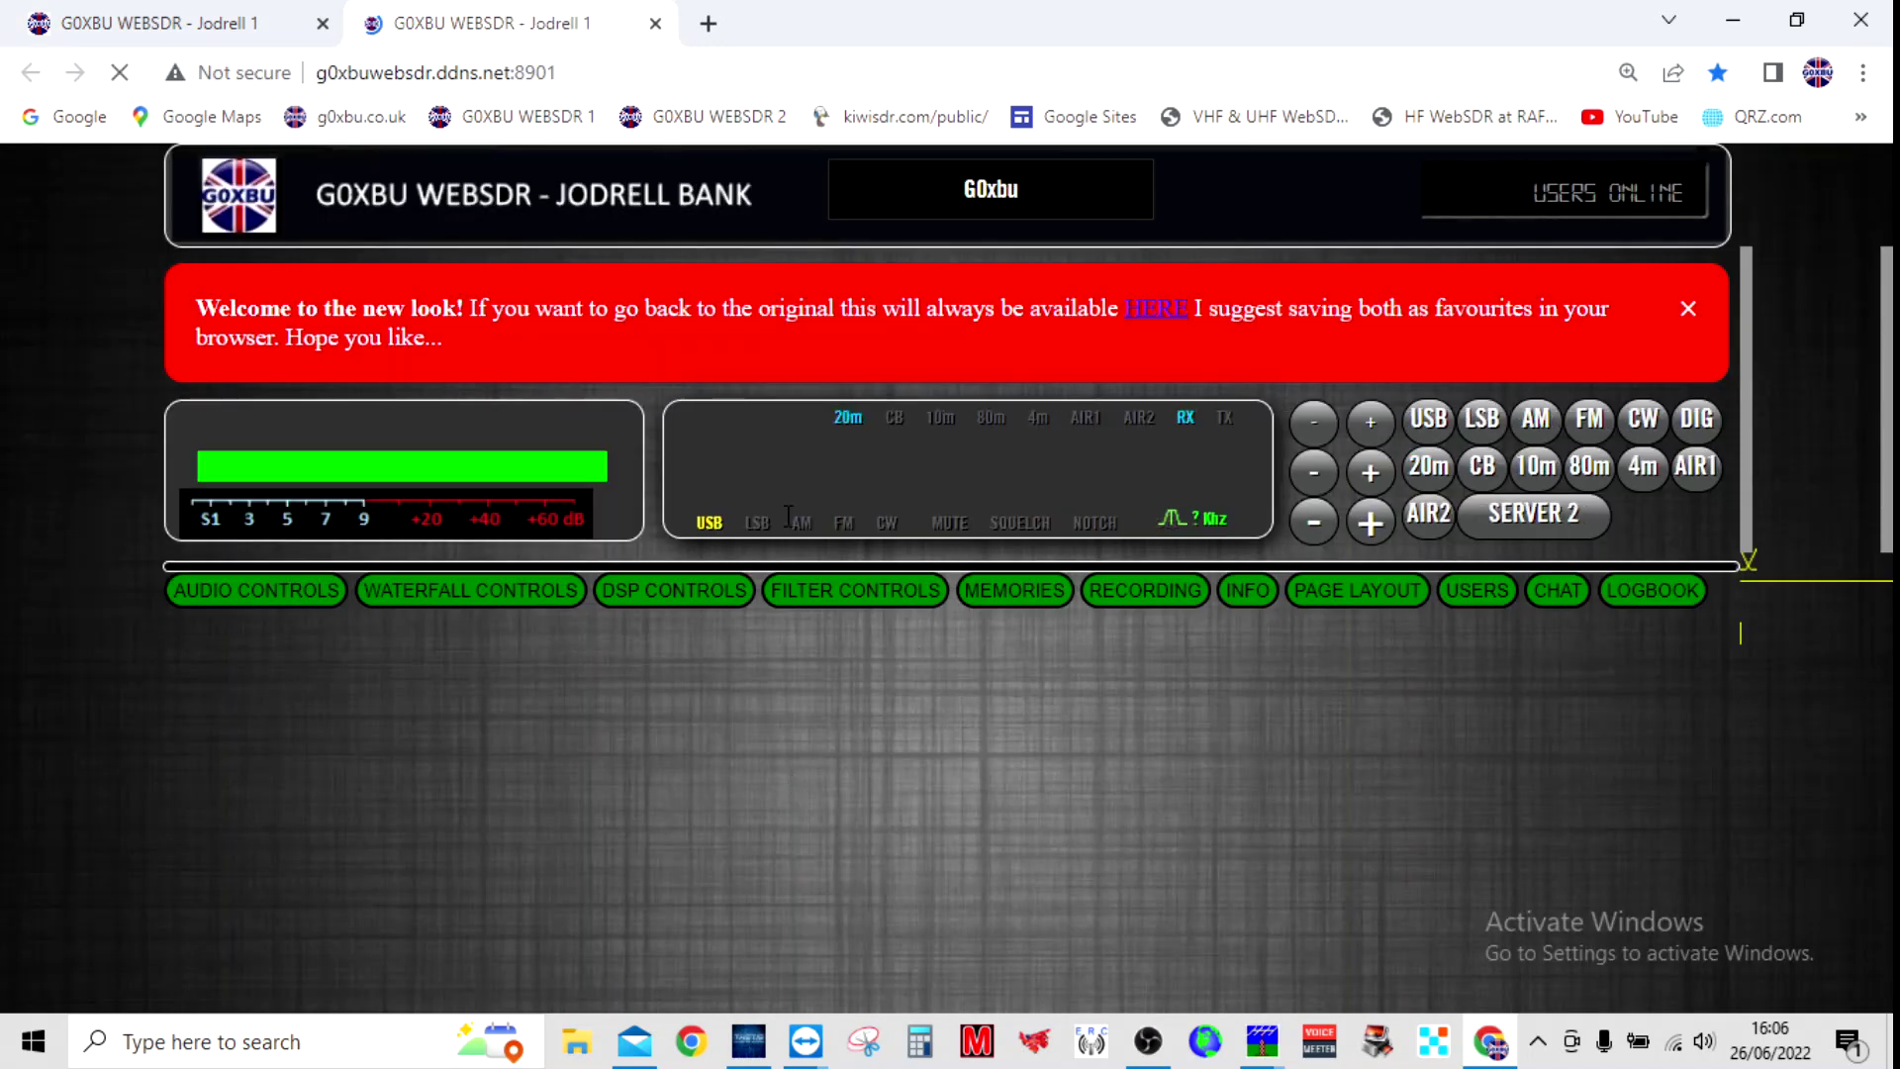
# - Open the original interface from the welcome notice, mute its audio and return to the new-look page
pyautogui.click(1150, 323)
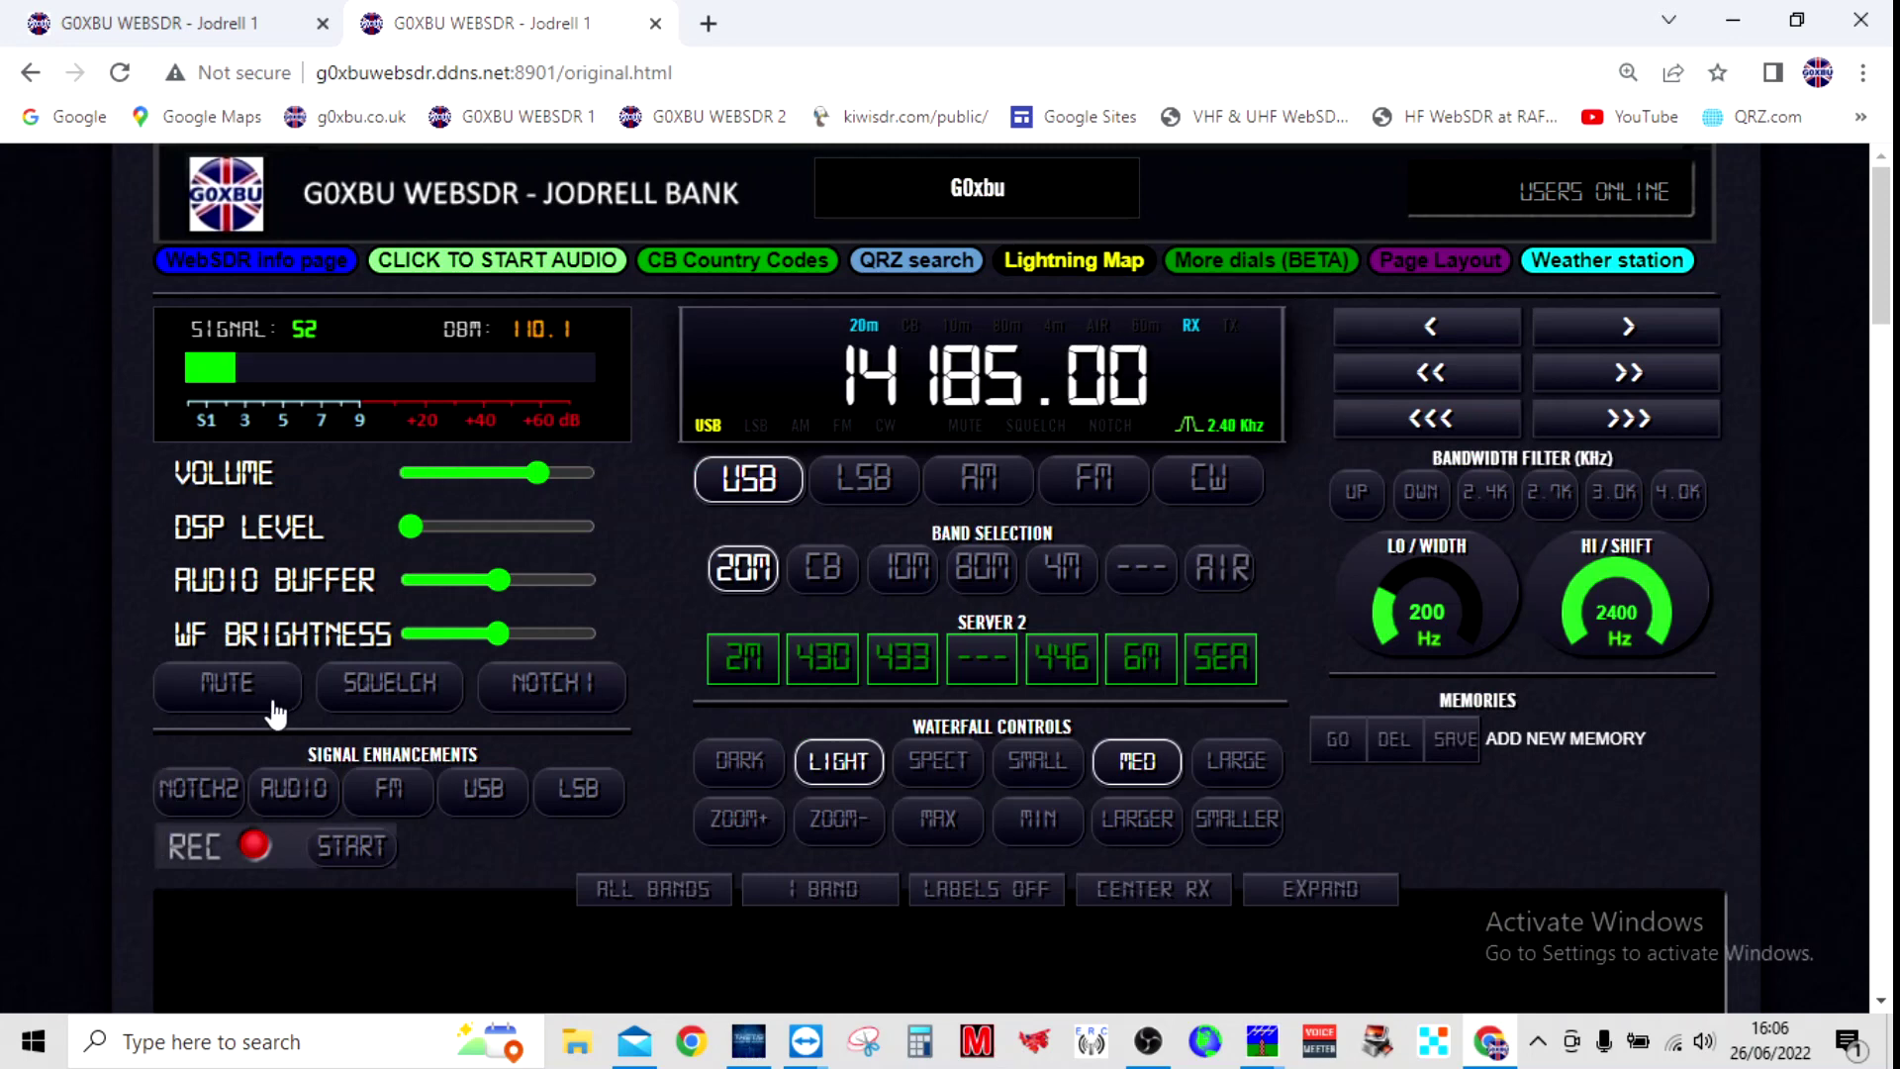
pyautogui.click(272, 703)
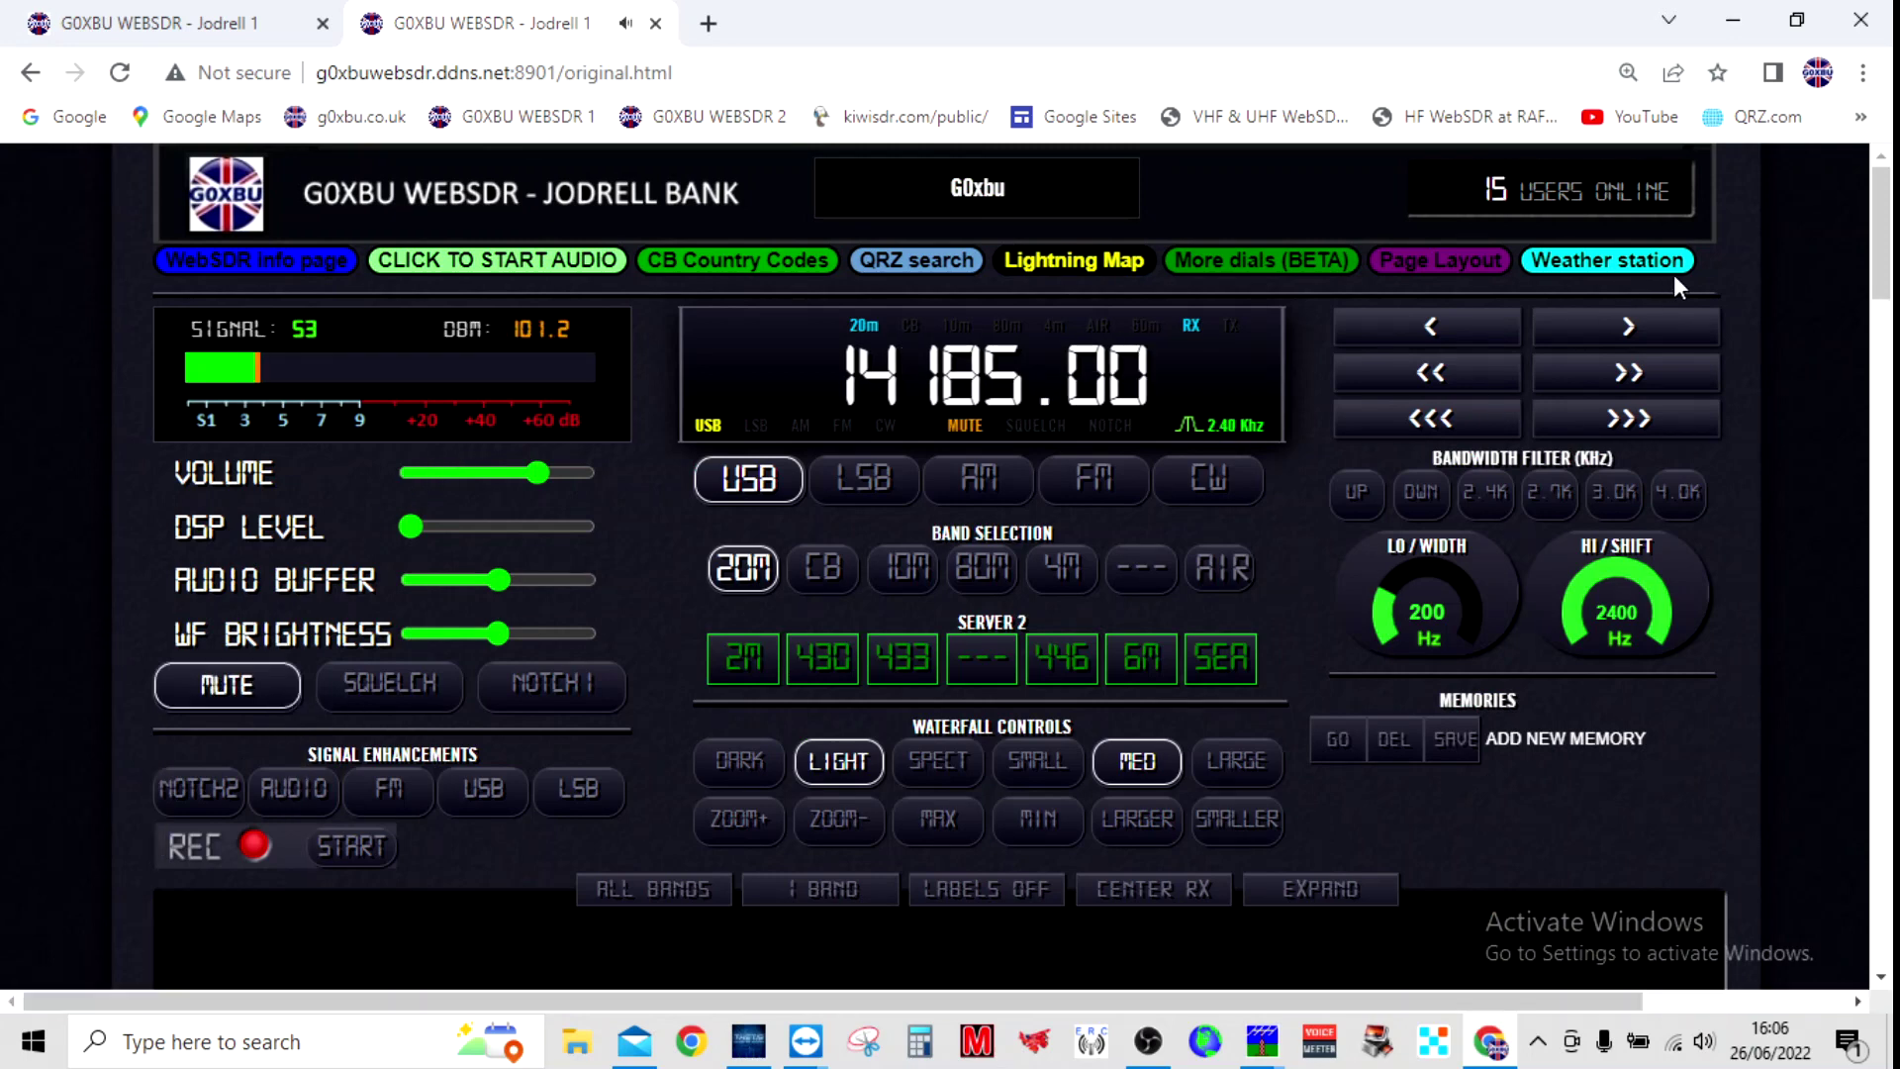
pyautogui.click(257, 38)
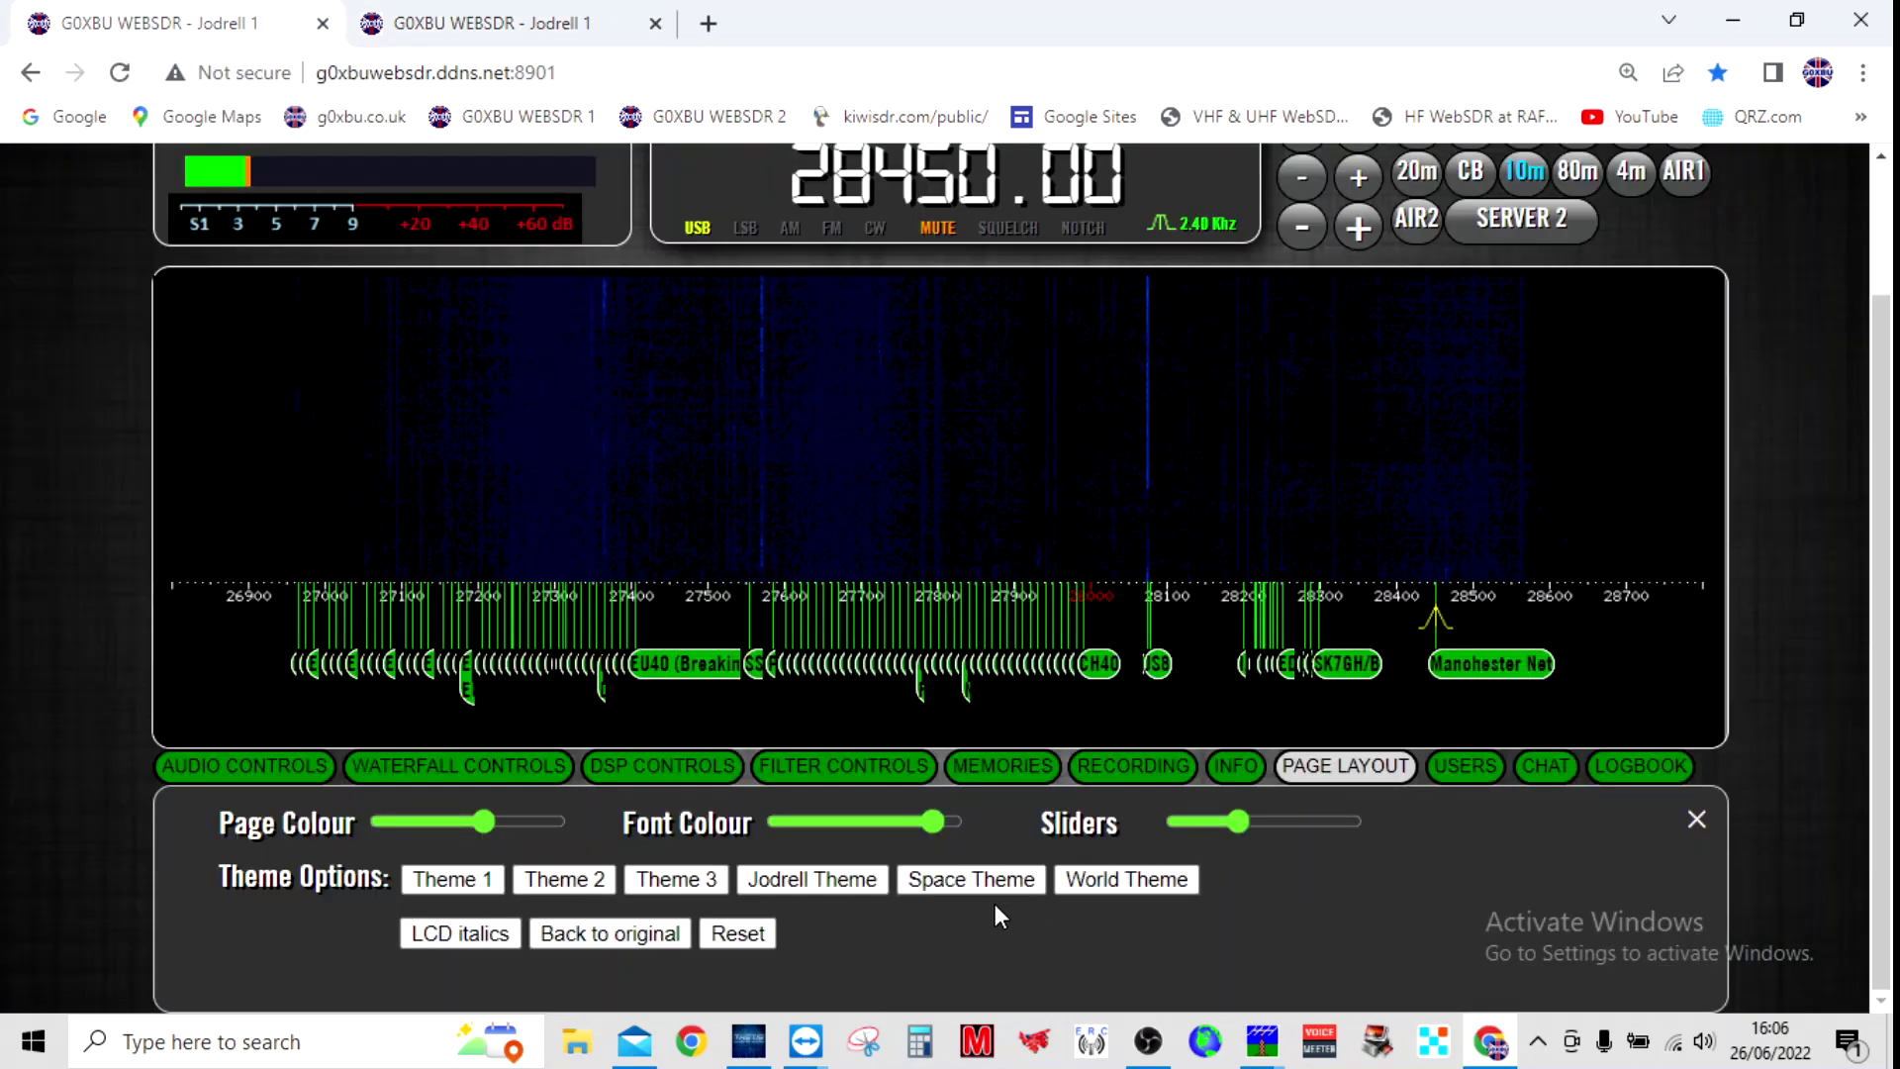
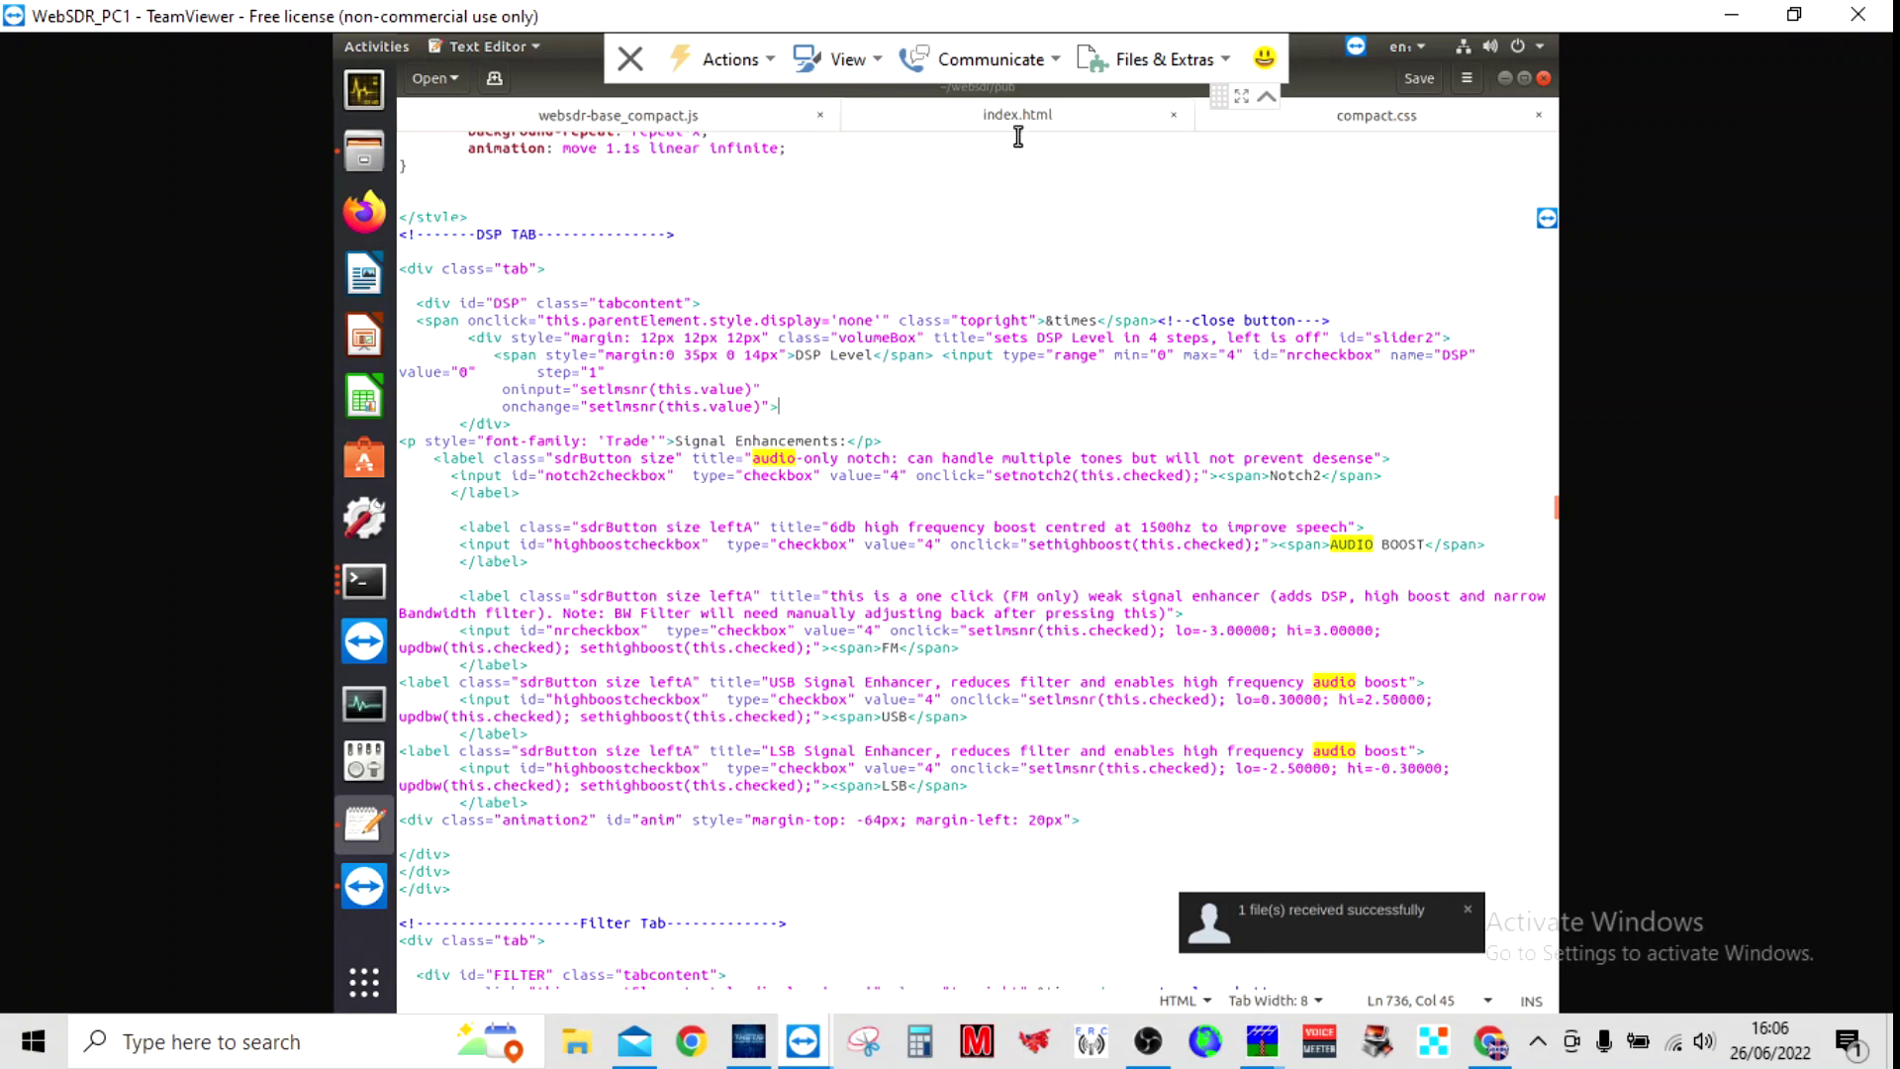
# - Search index.html for "original" and step through the matches to the Back to original button's code
pyautogui.click(1466, 79)
pyautogui.click(1380, 216)
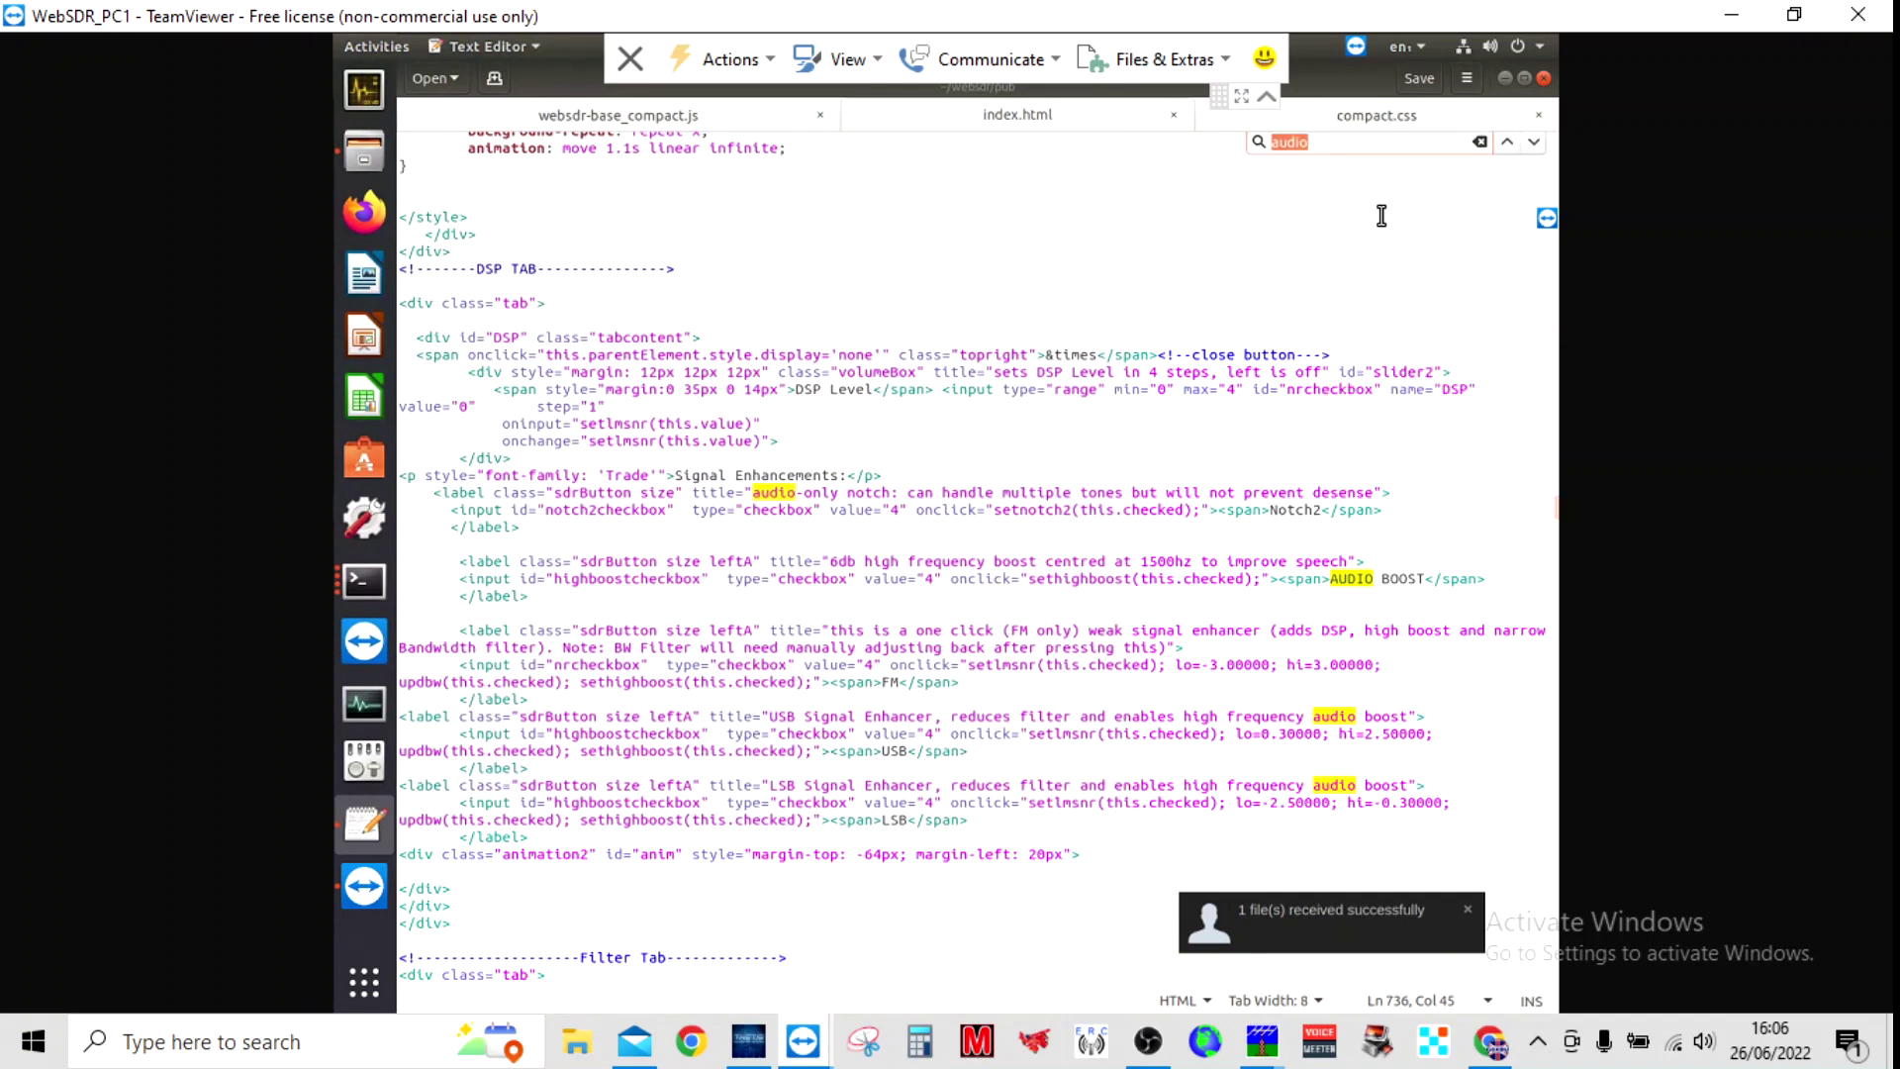
pyautogui.write('original')
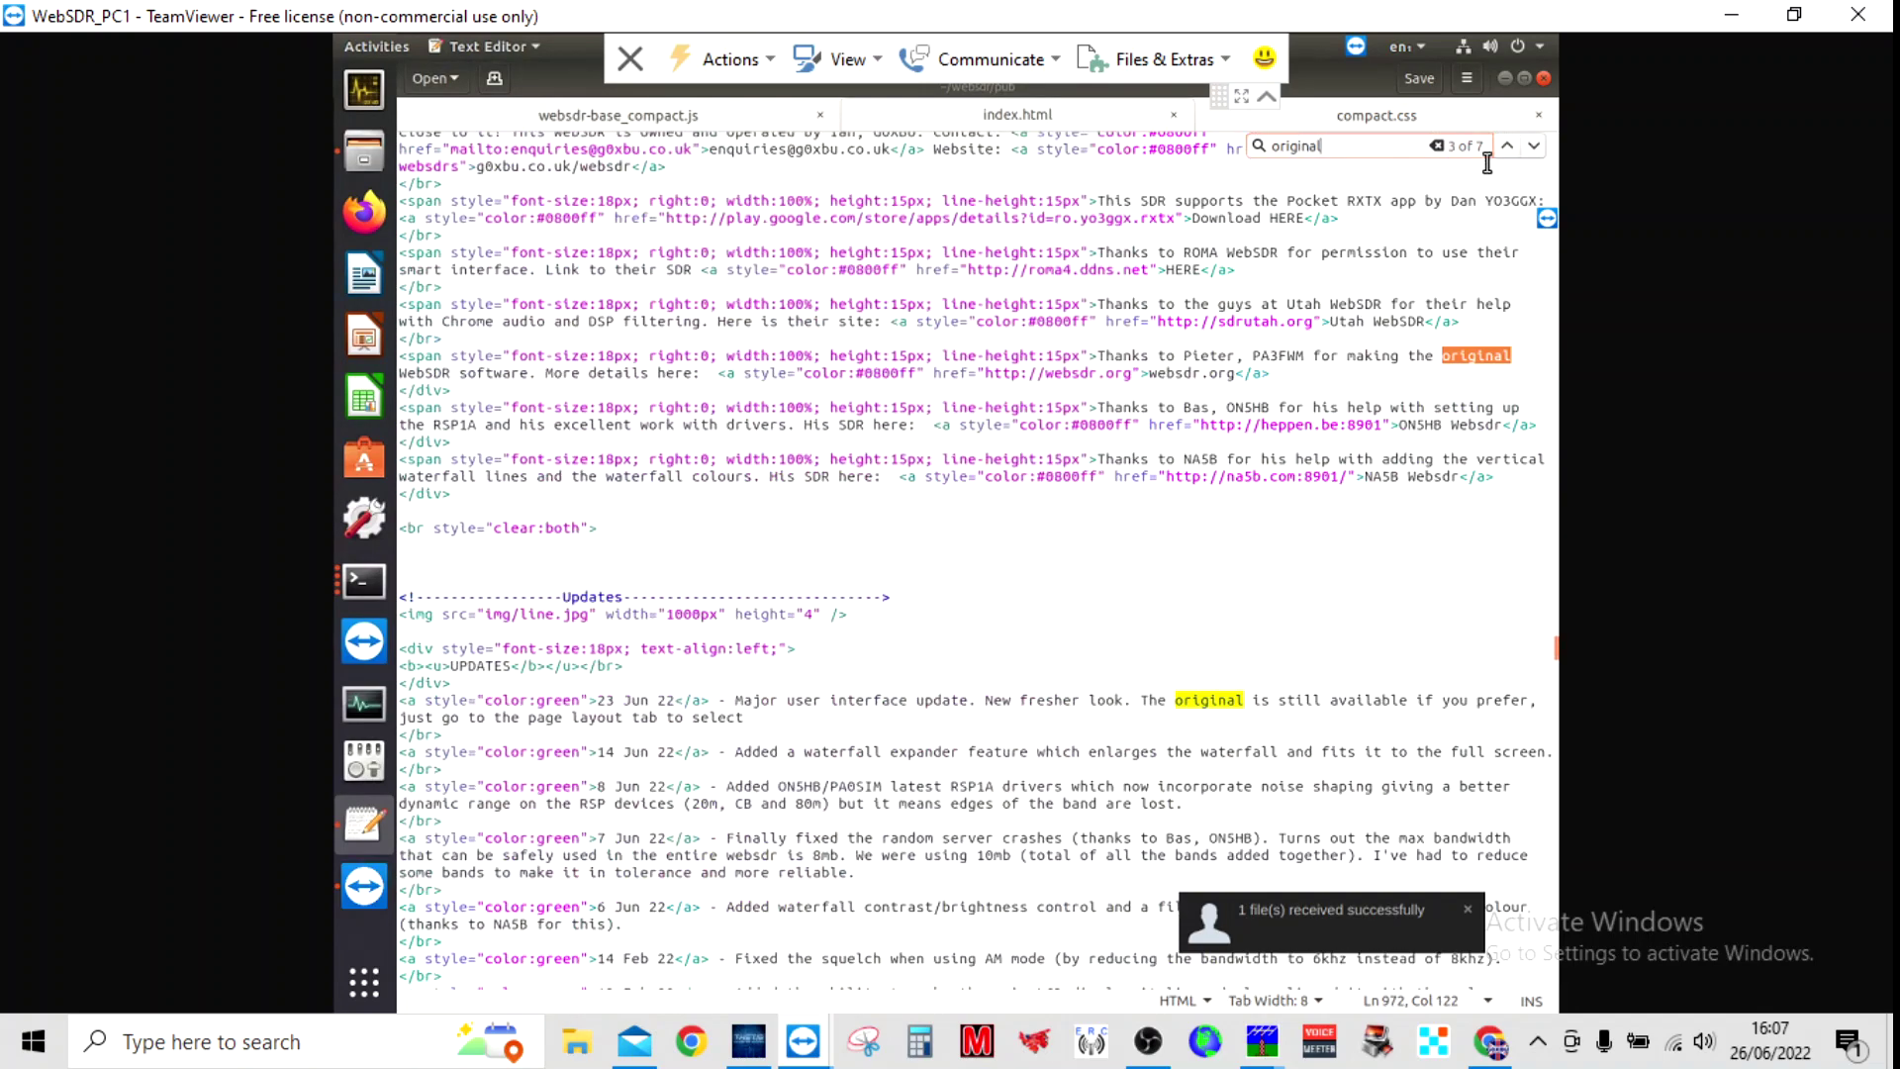
pyautogui.click(1535, 146)
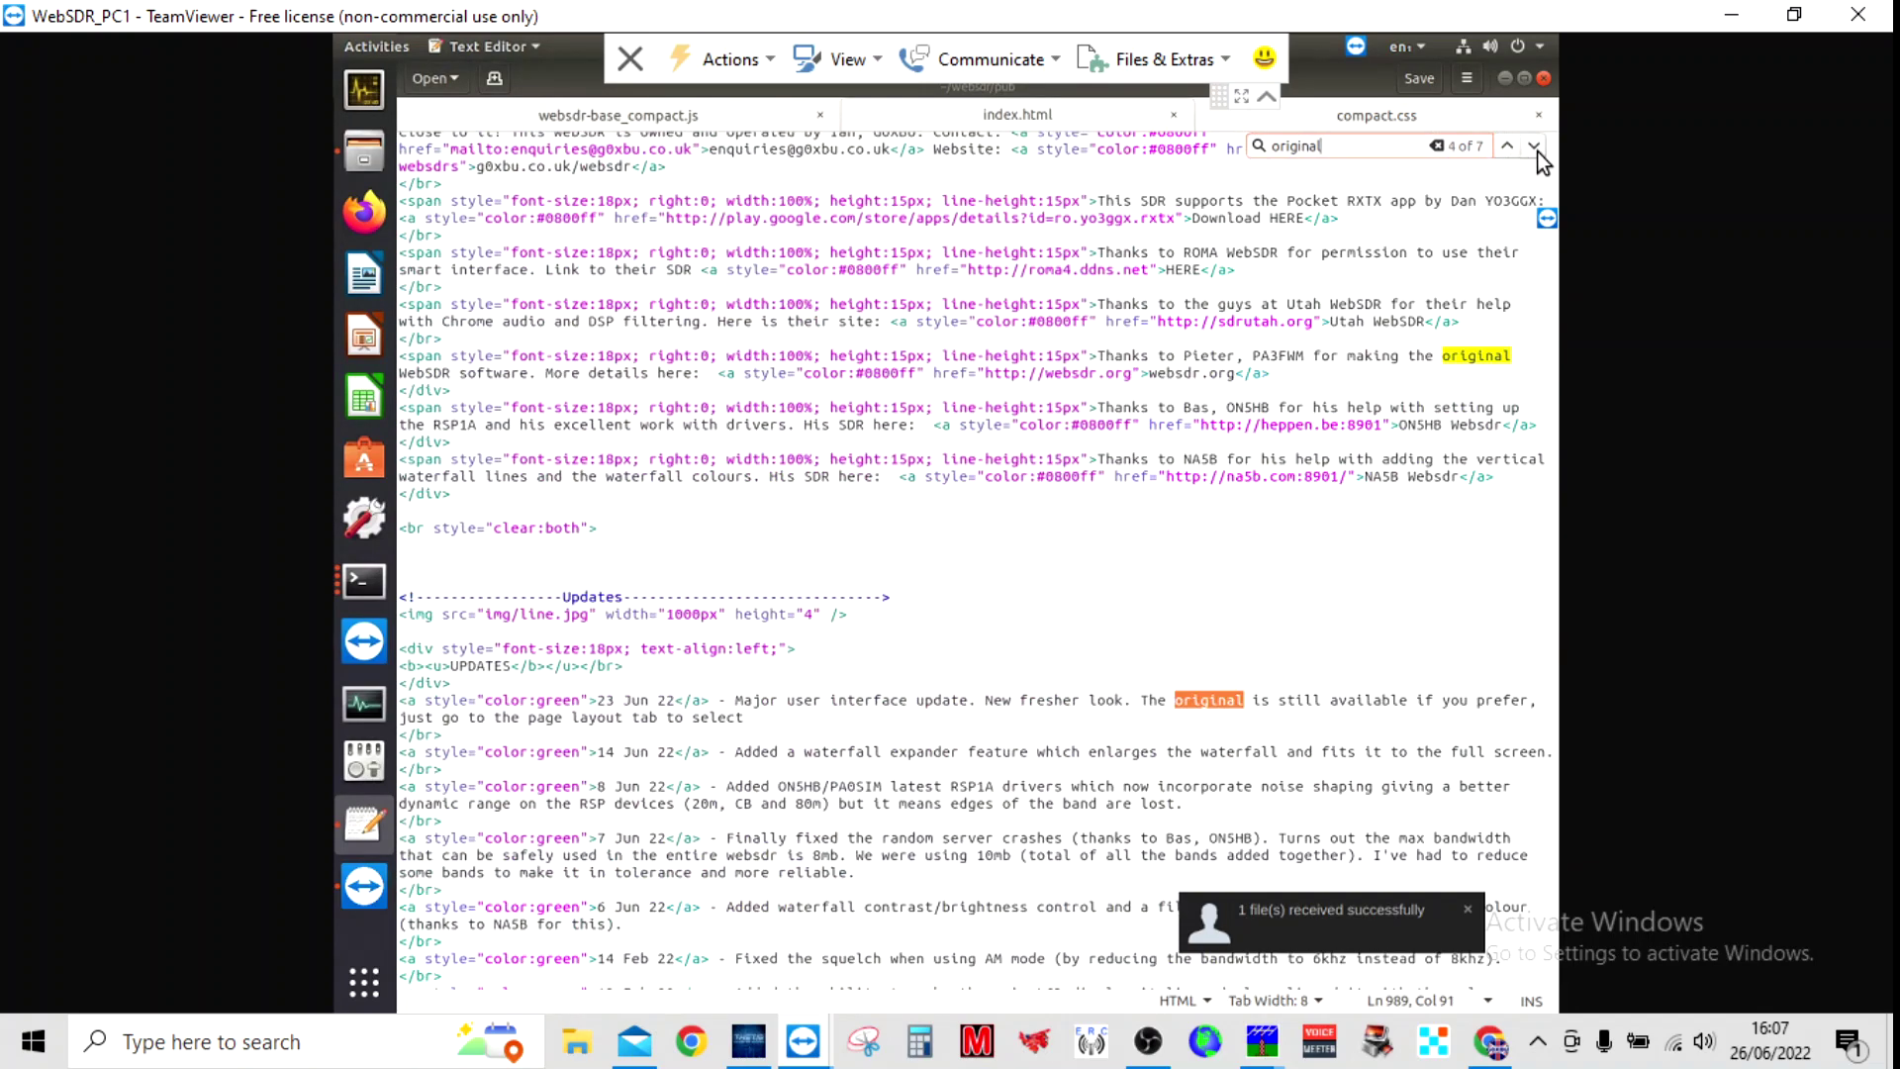
pyautogui.click(1534, 146)
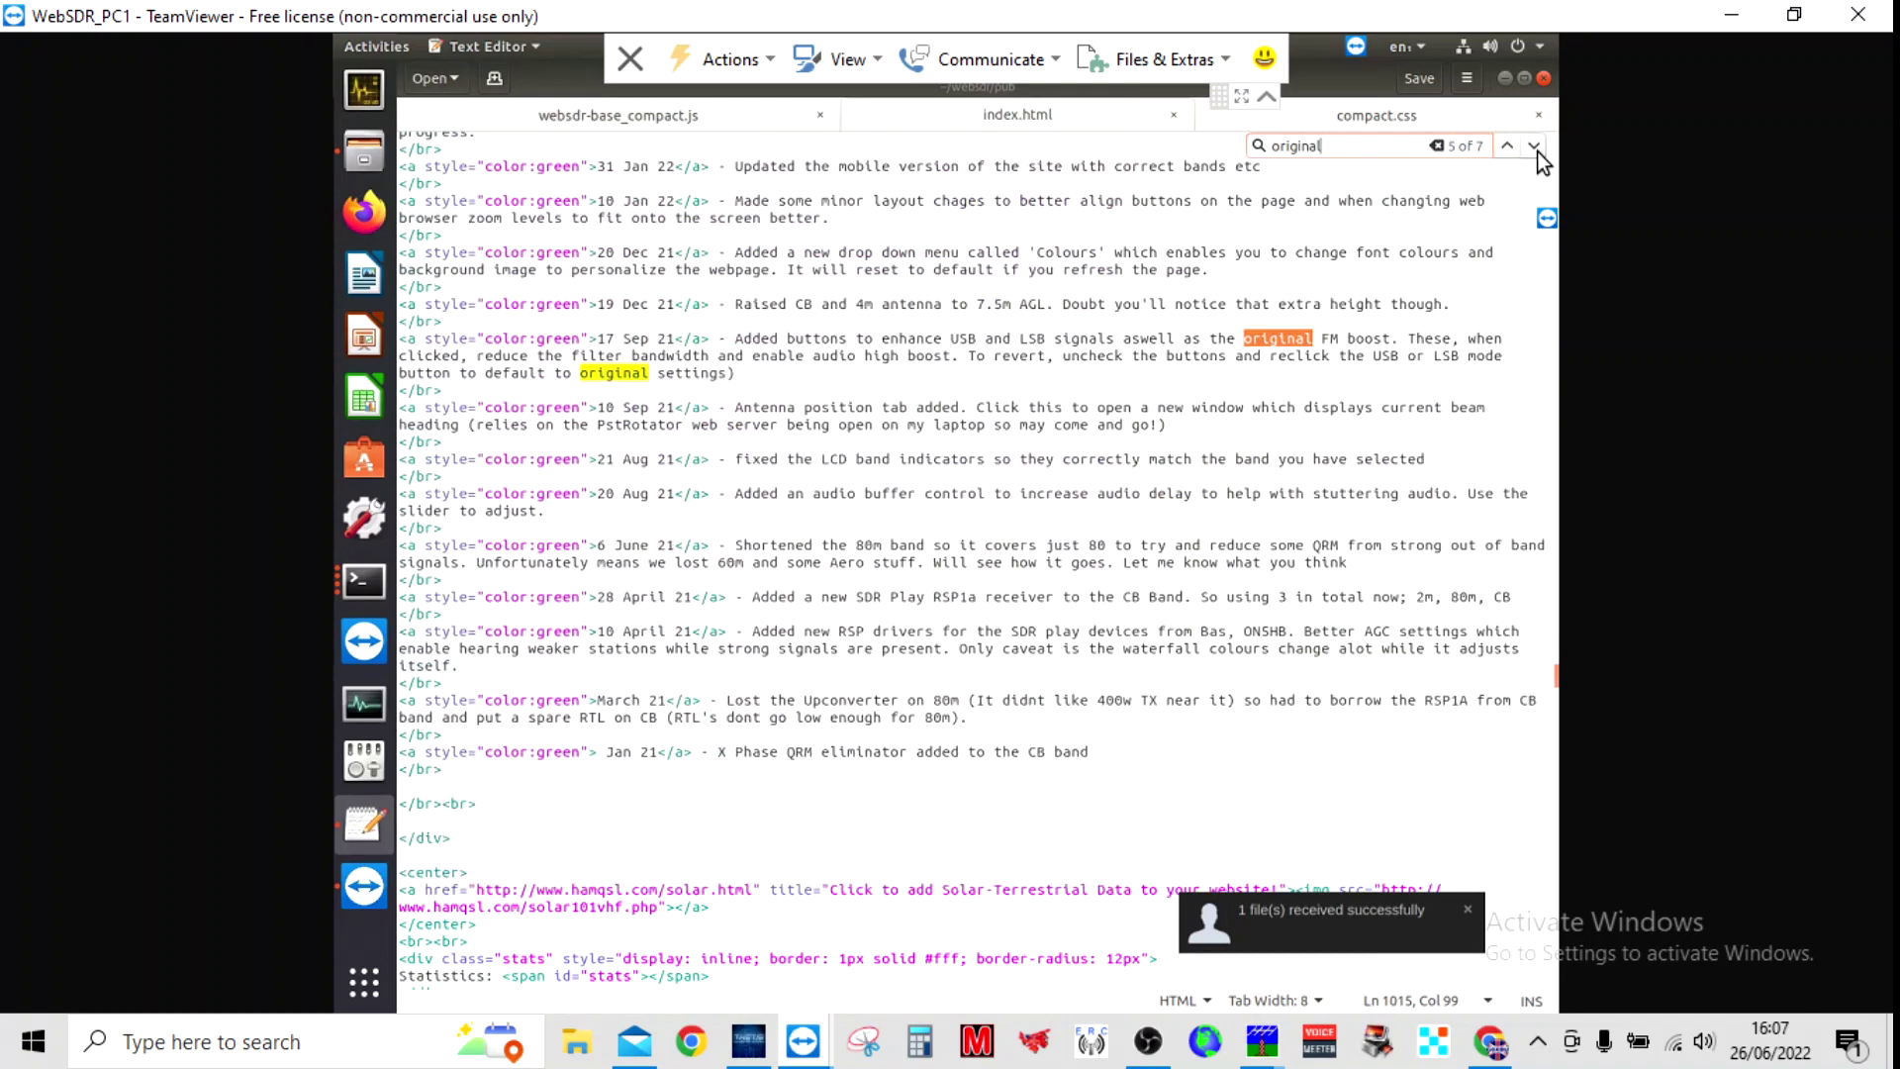
pyautogui.click(1534, 146)
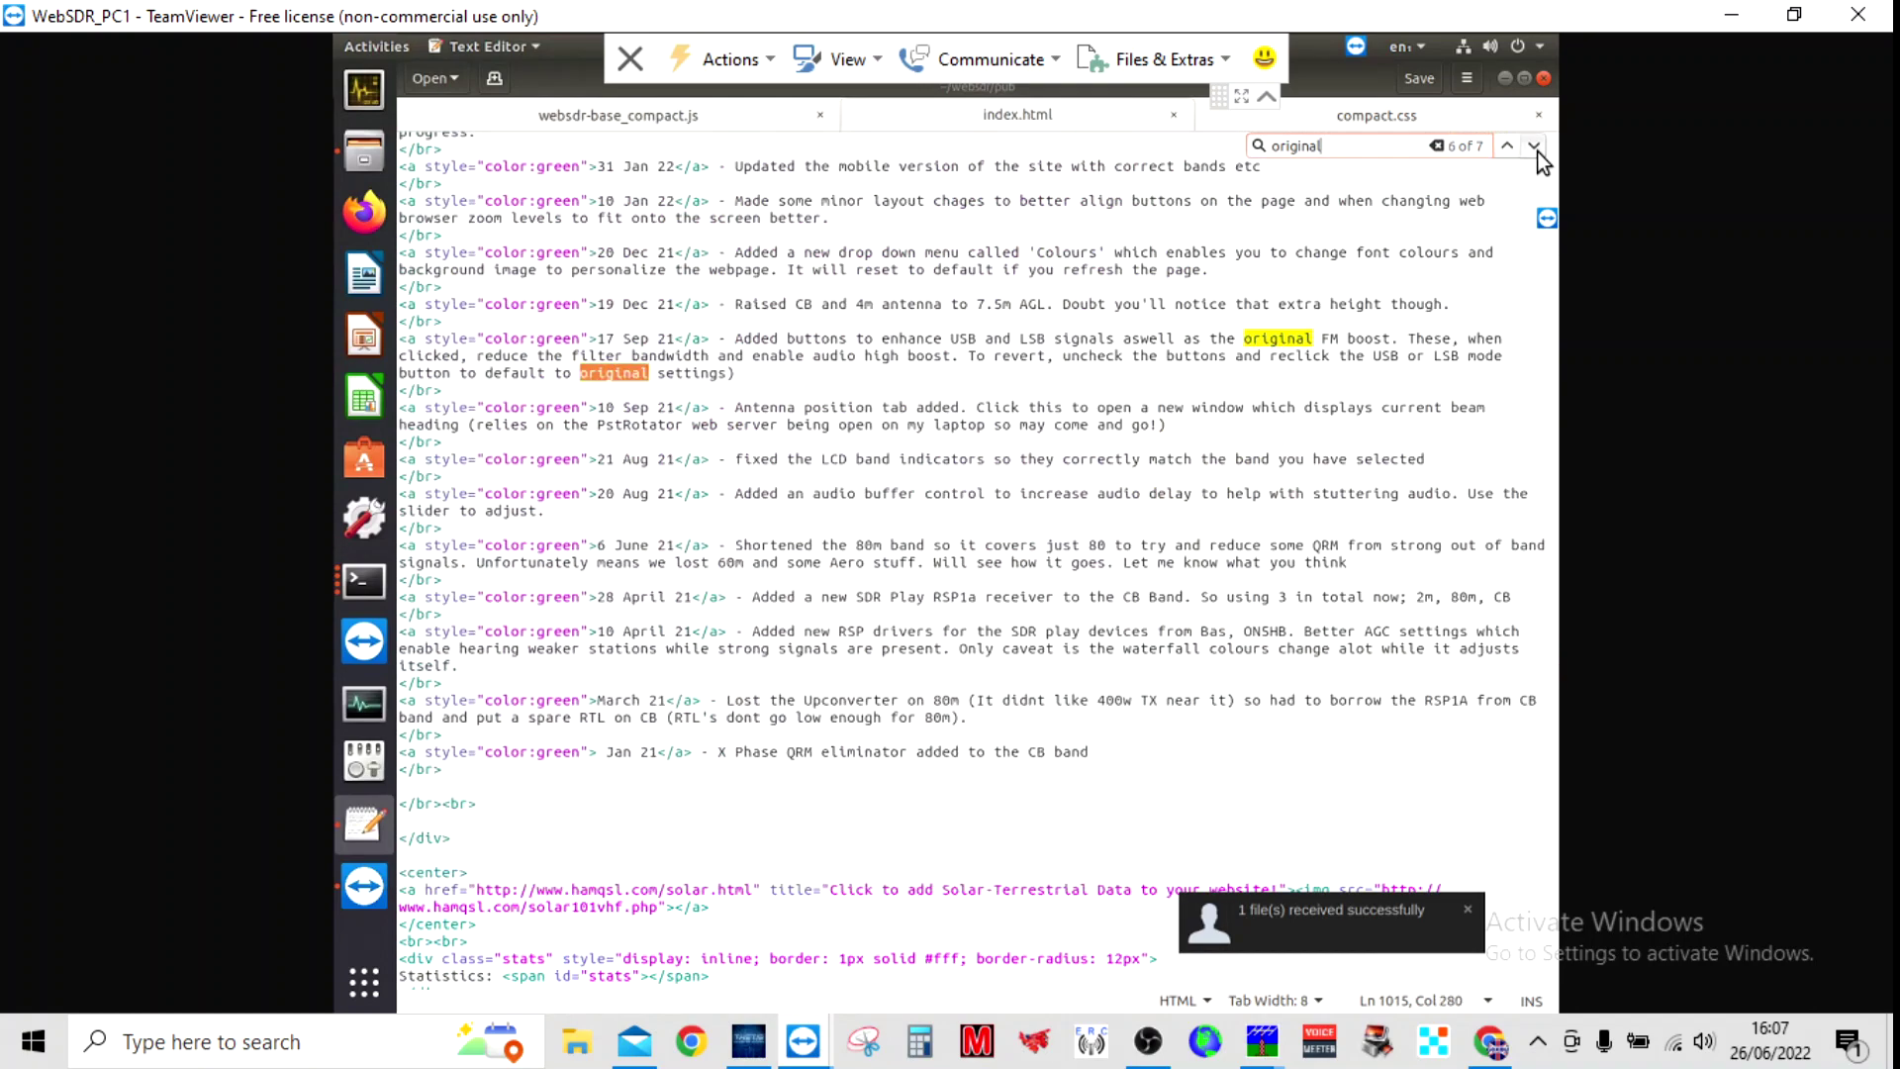
pyautogui.click(1534, 147)
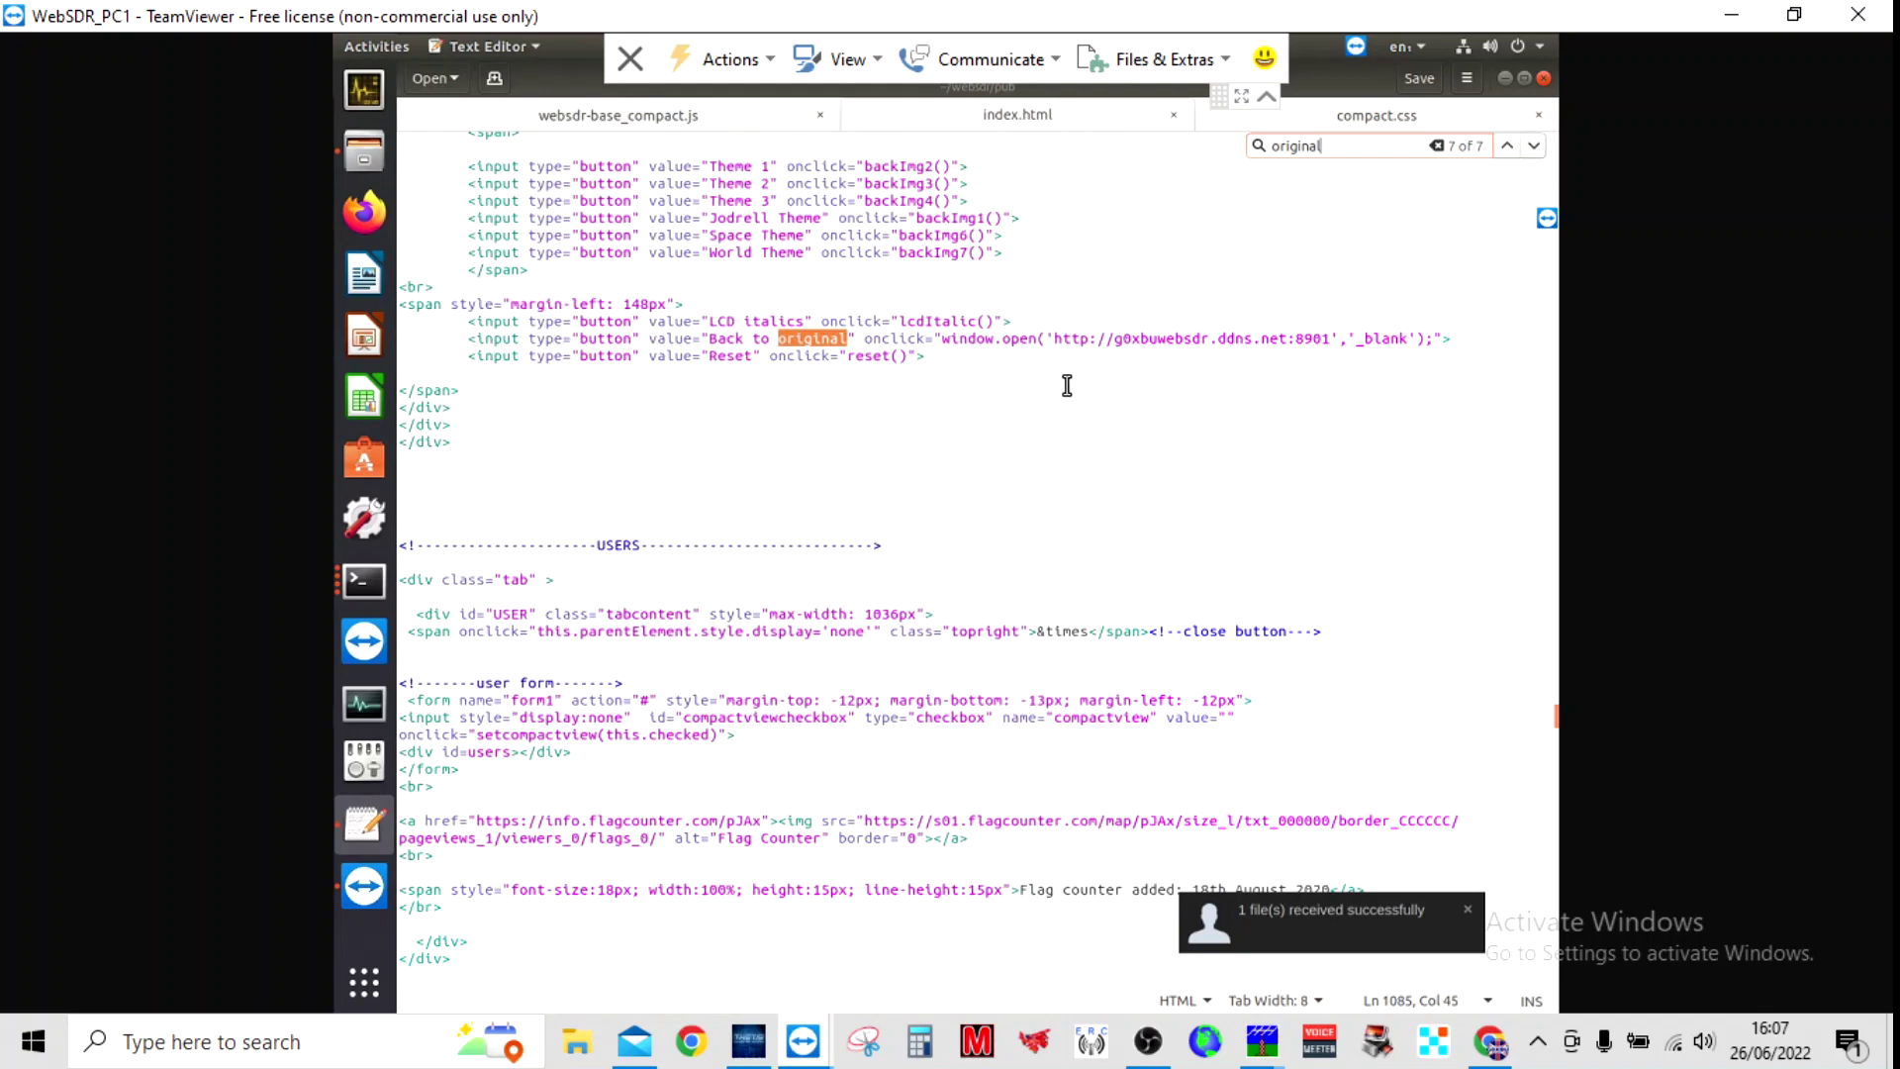
# - Append /original.hmtl to the Back to original button's link address after port 8901 and save index.html
pyautogui.click(1336, 338)
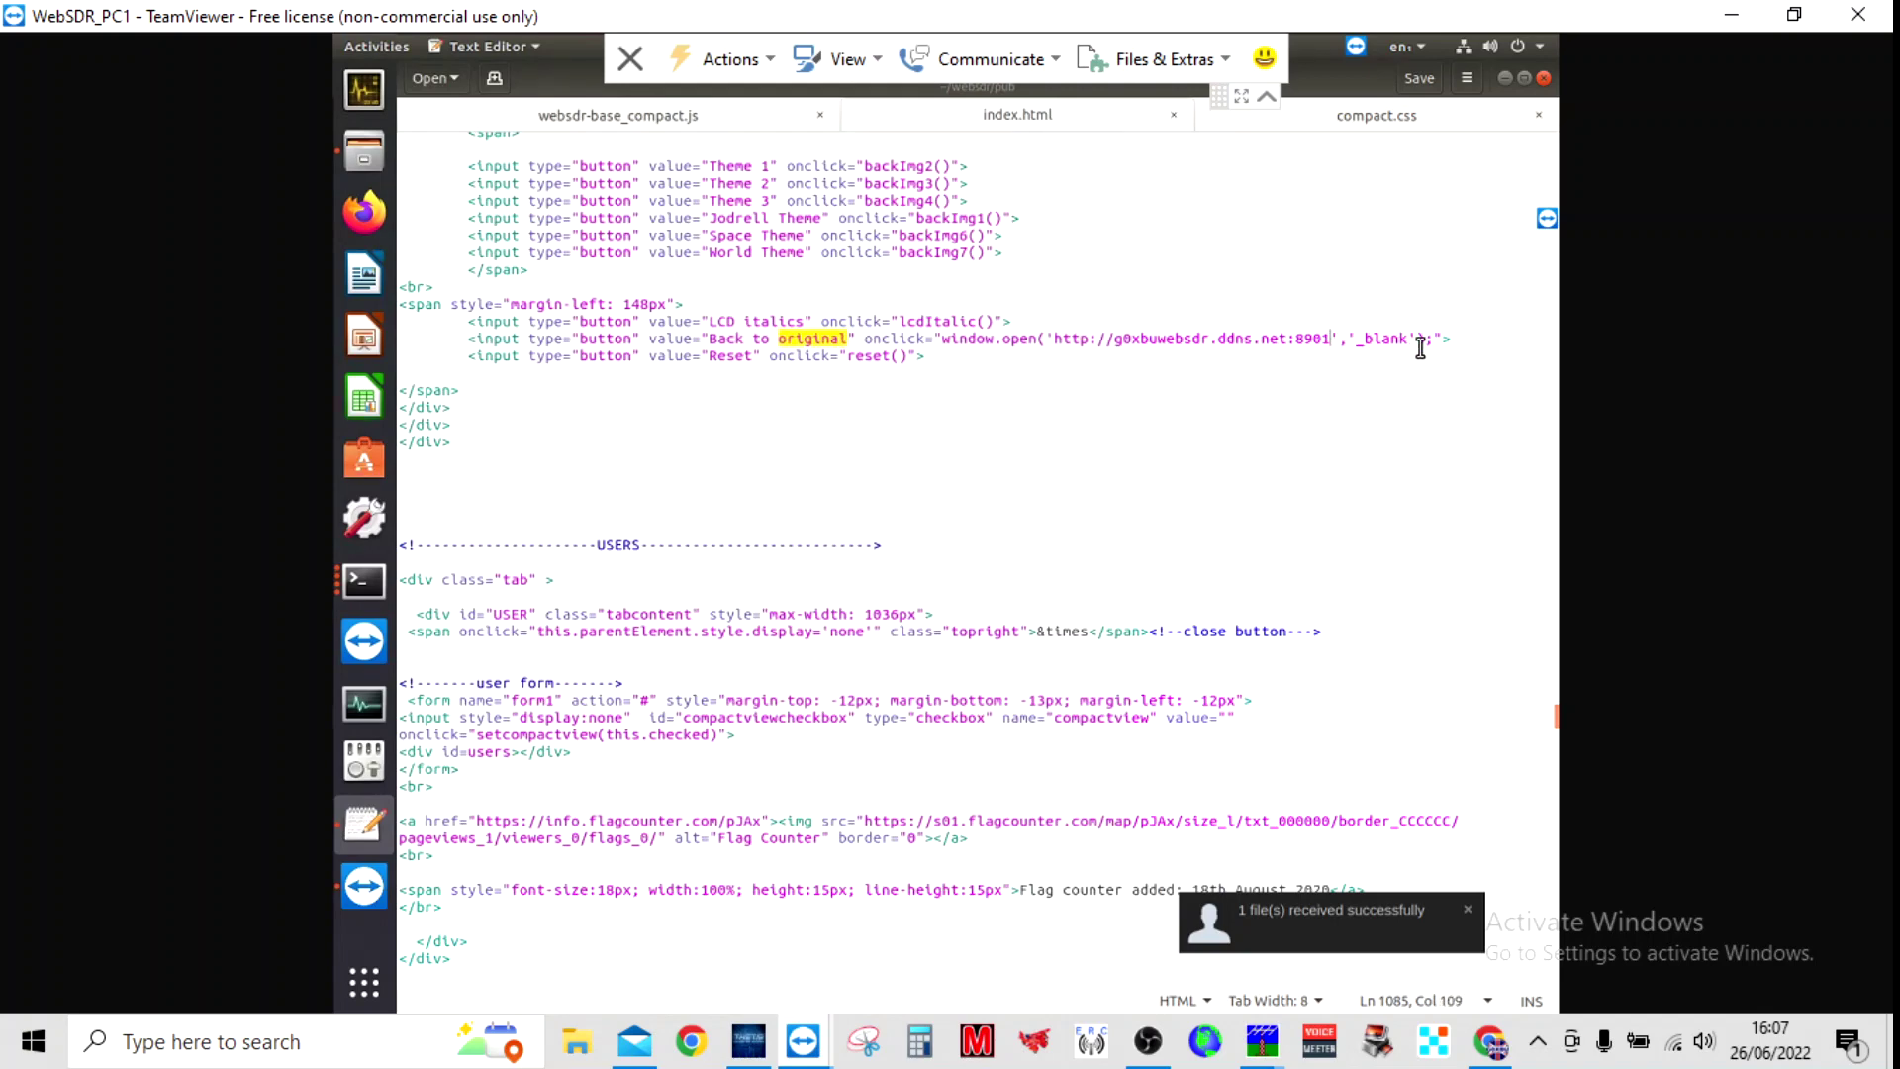
pyautogui.write('/original')
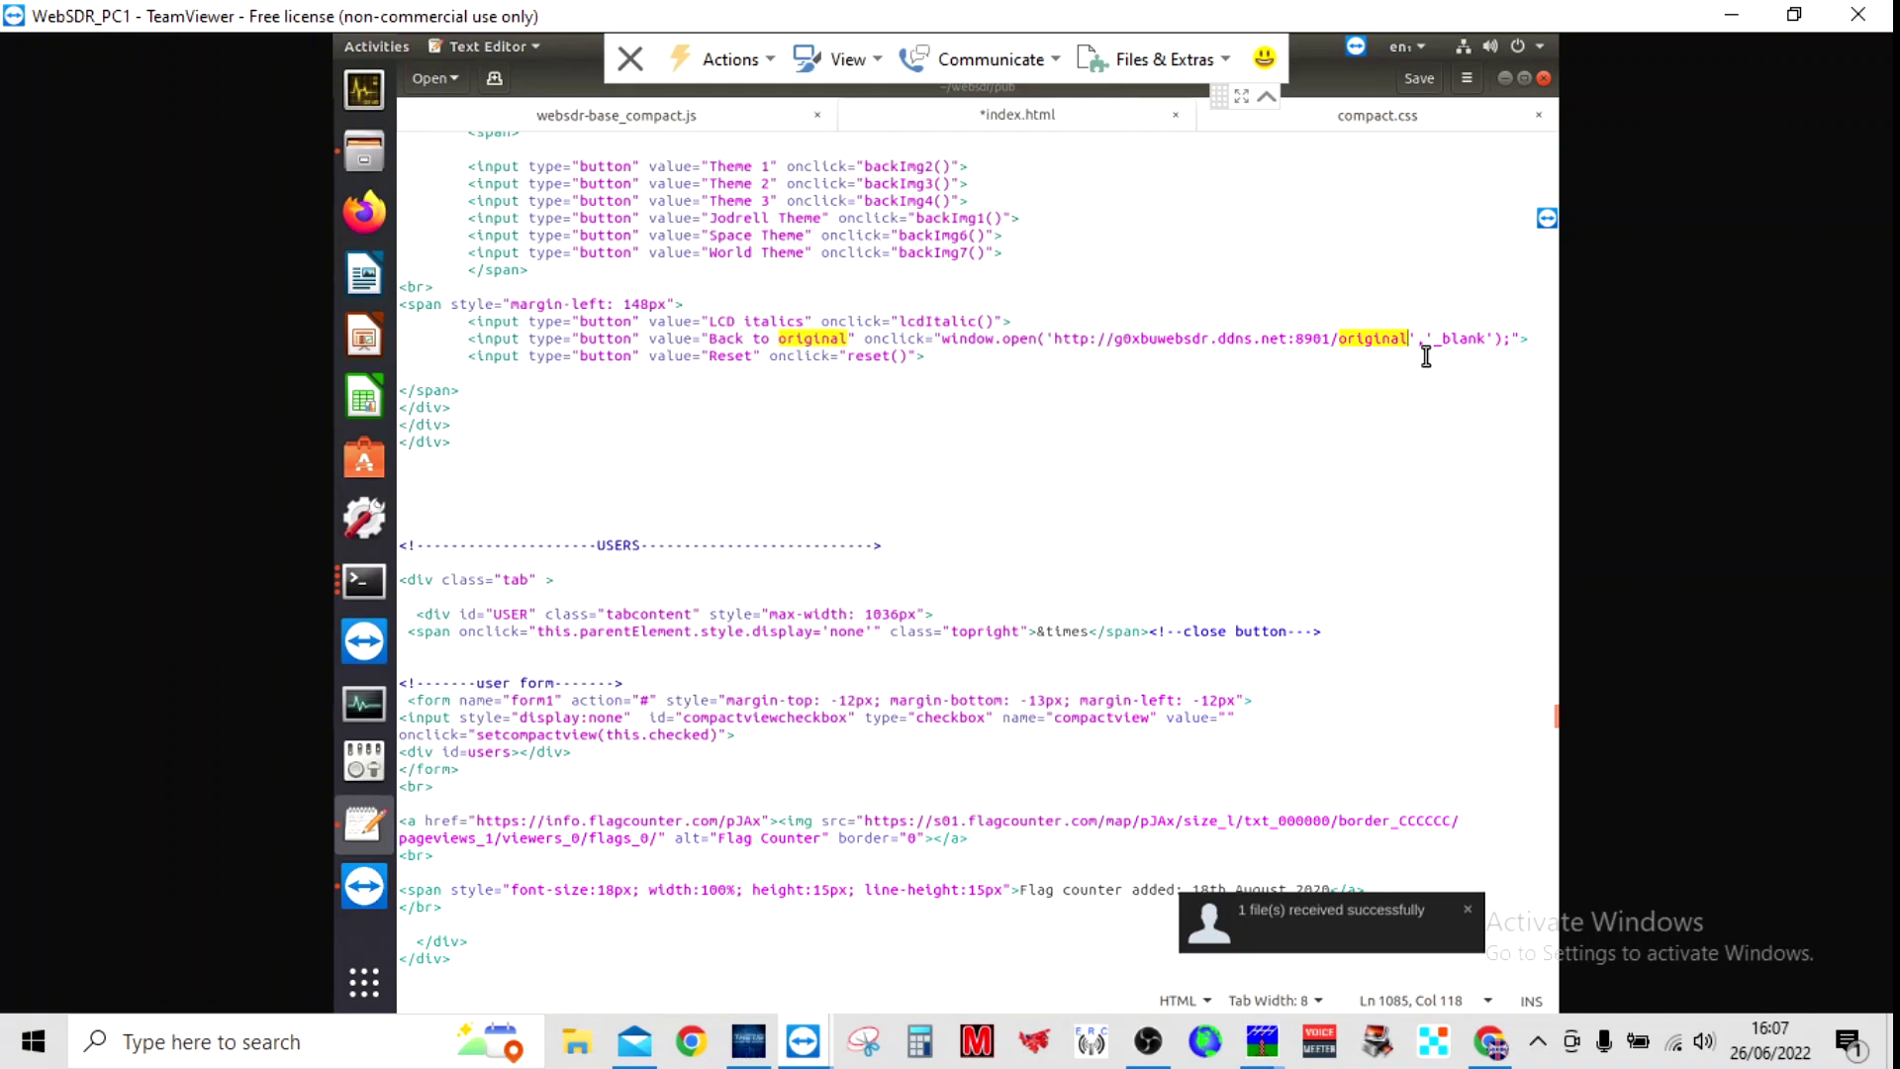
pyautogui.write('.hmtl')
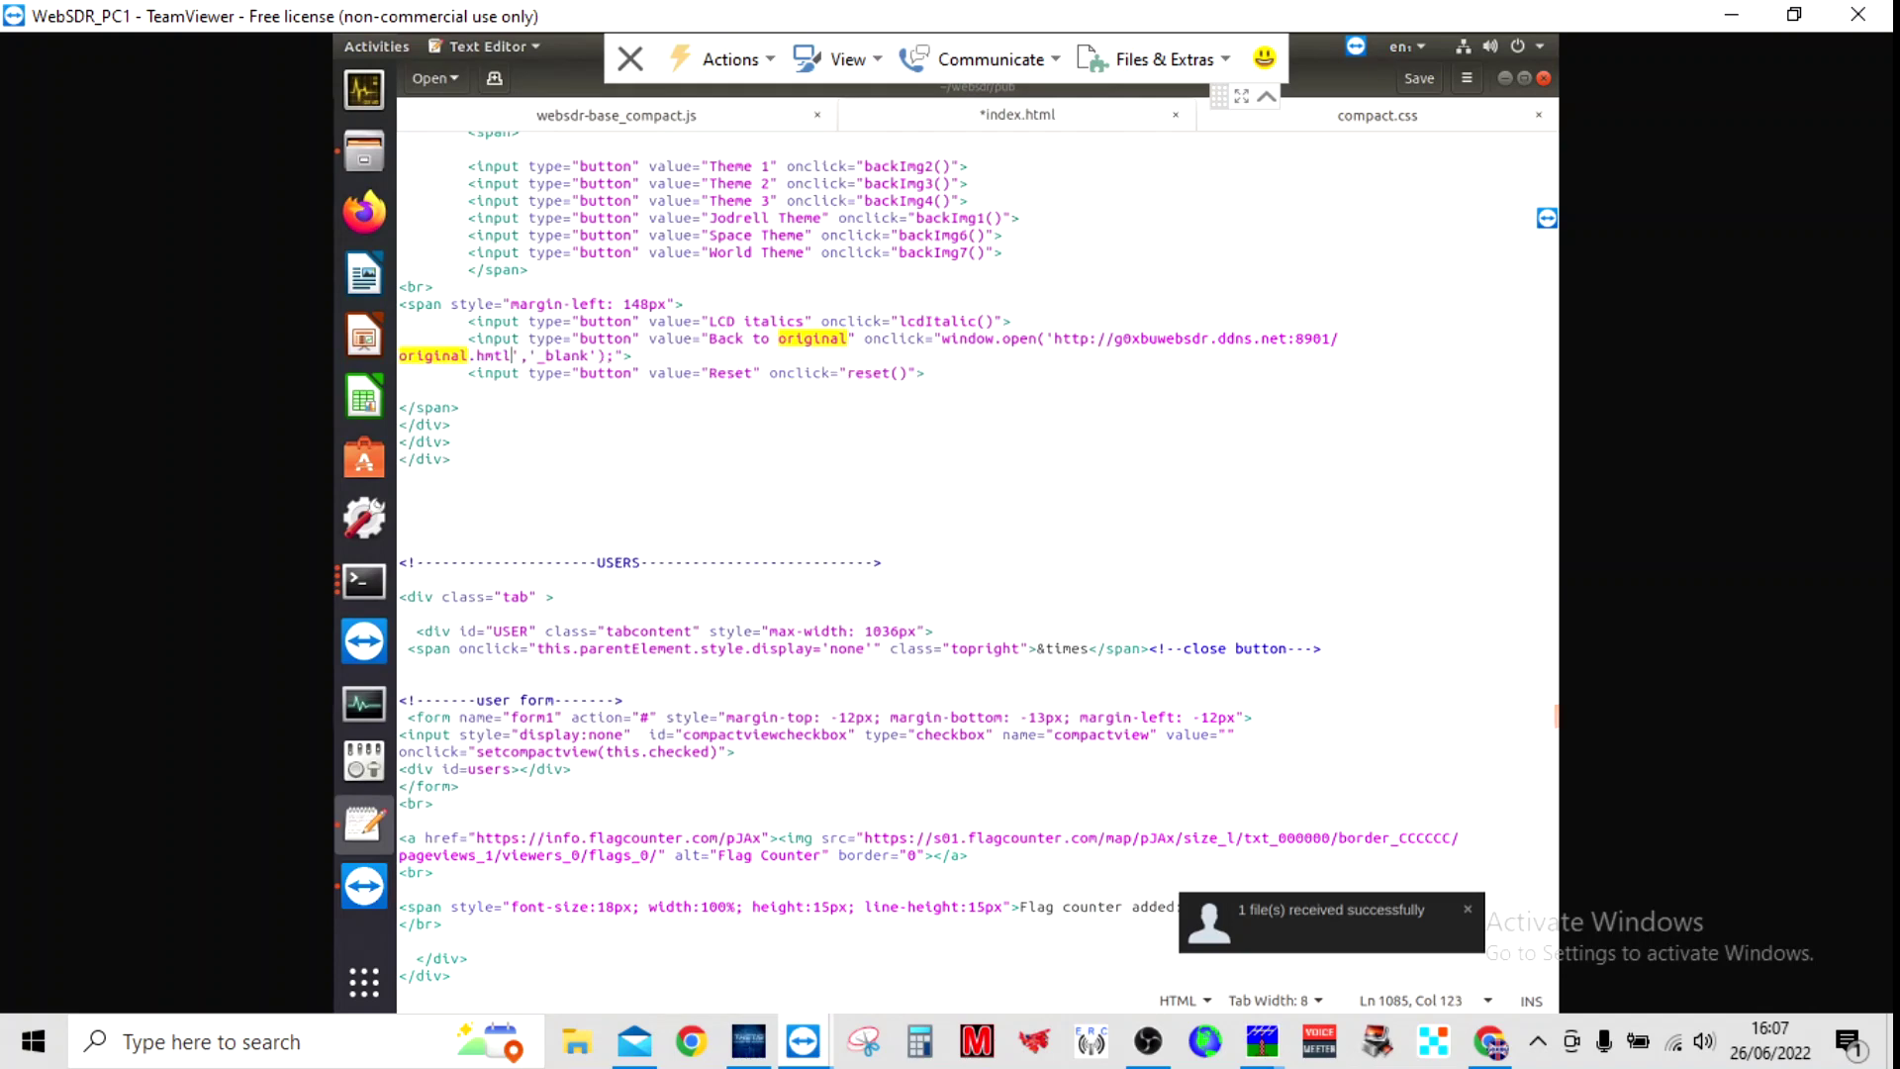
pyautogui.click(1412, 78)
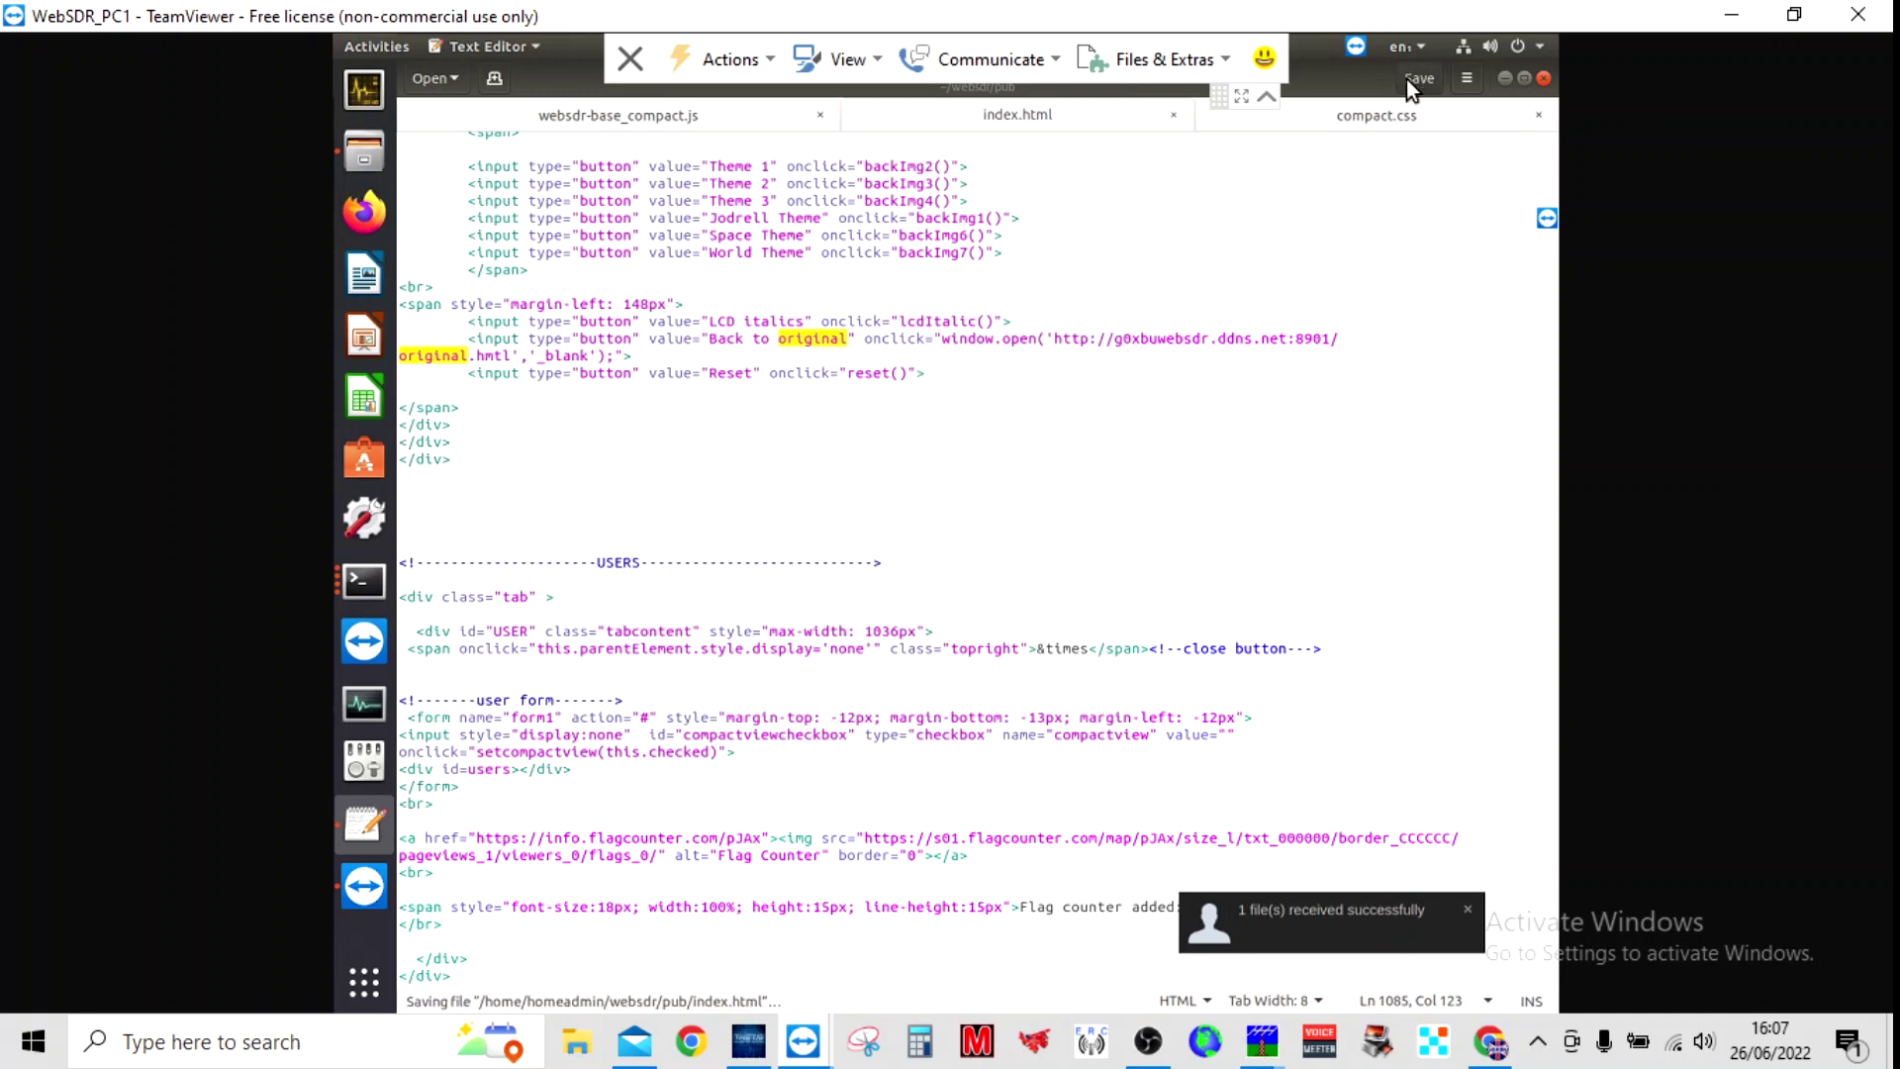
# - Switch to Chrome, reload the new-look WebSDR page, dismiss the welcome notice and mute the audio
pyautogui.click(1489, 1041)
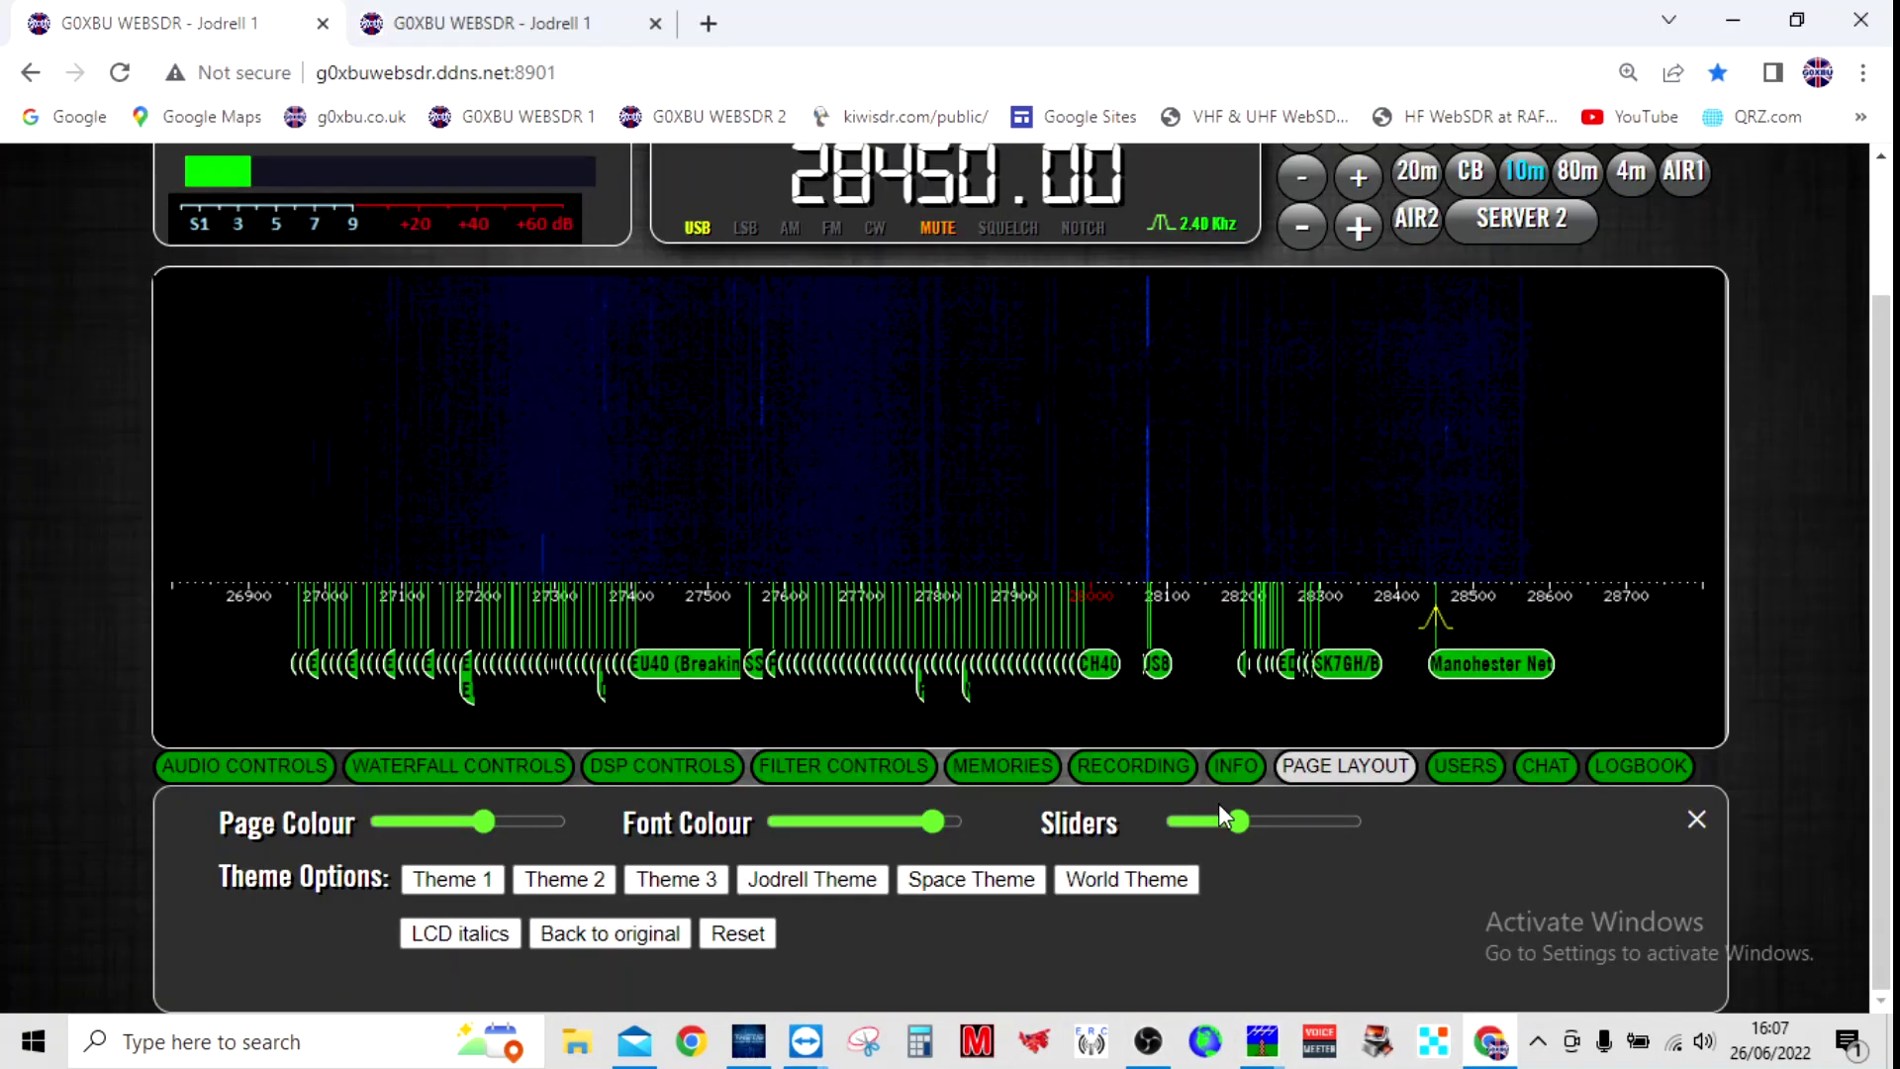
pyautogui.press('F5')
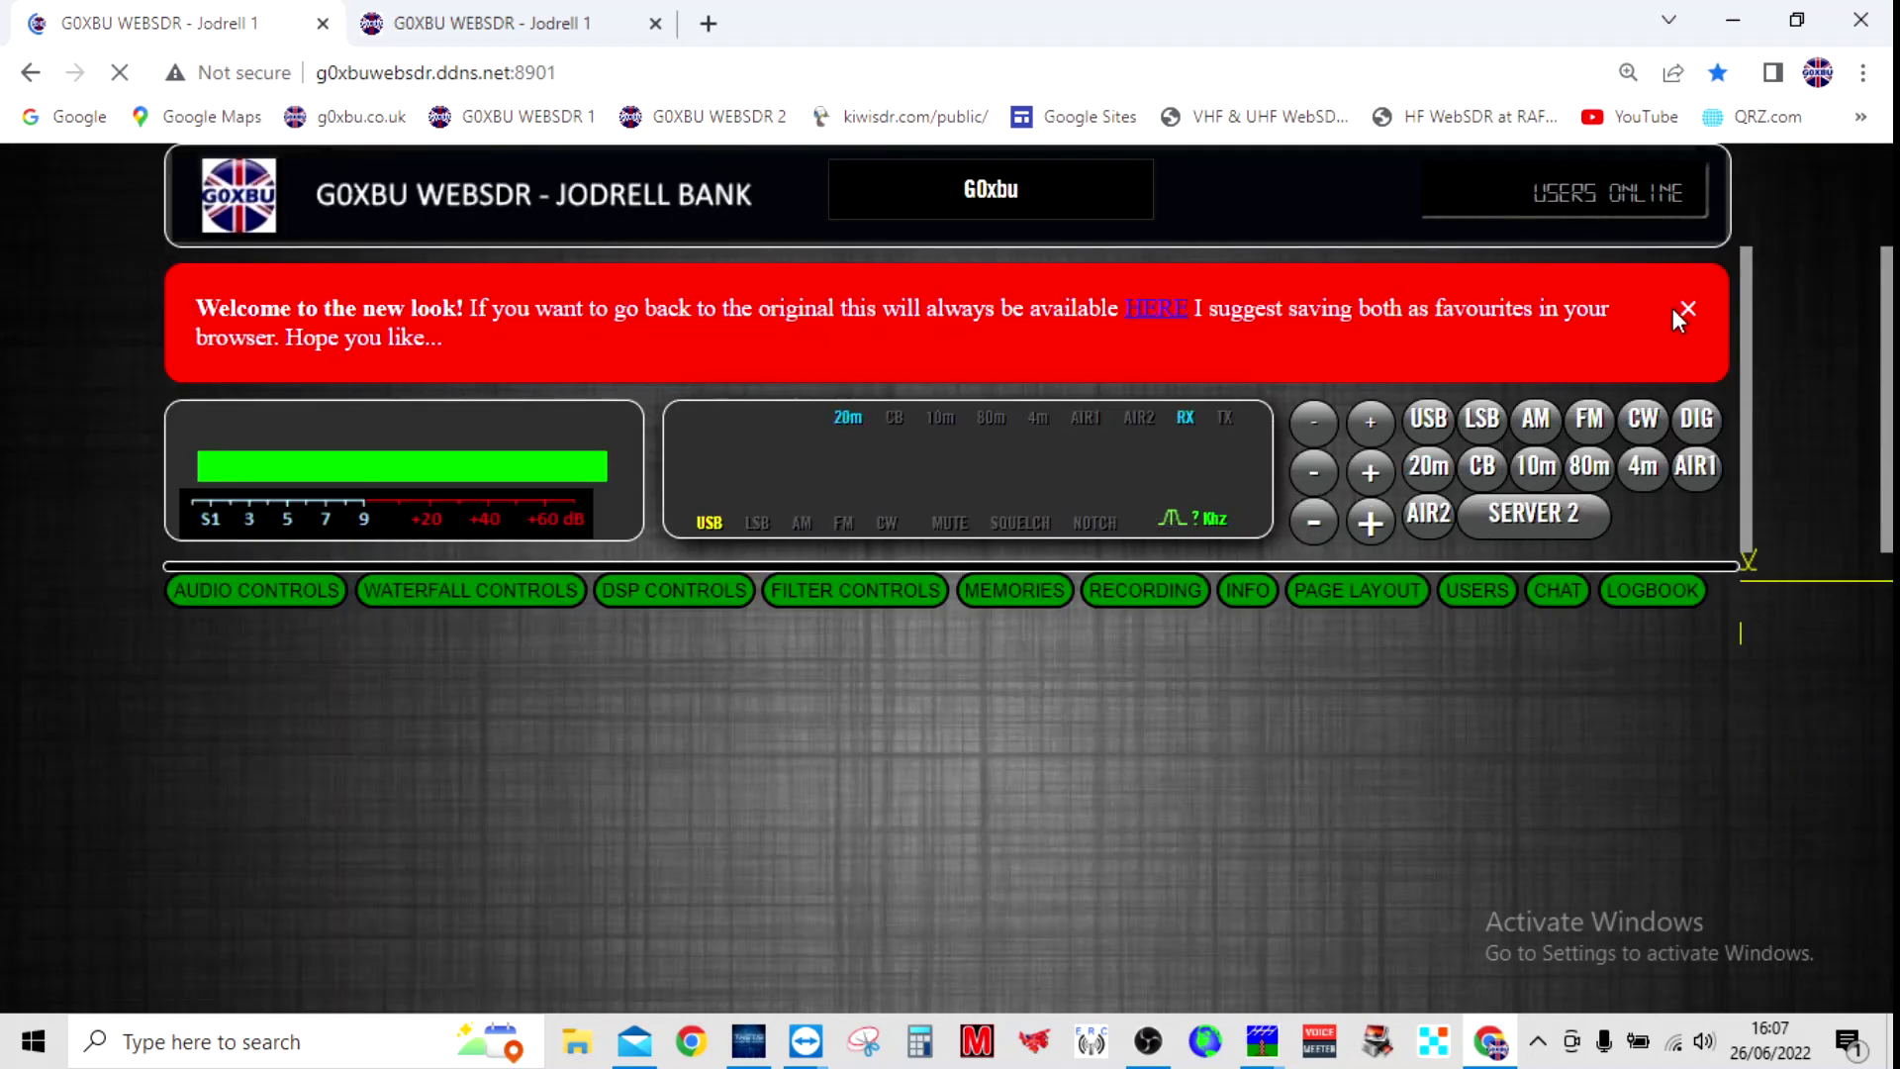
pyautogui.click(1691, 314)
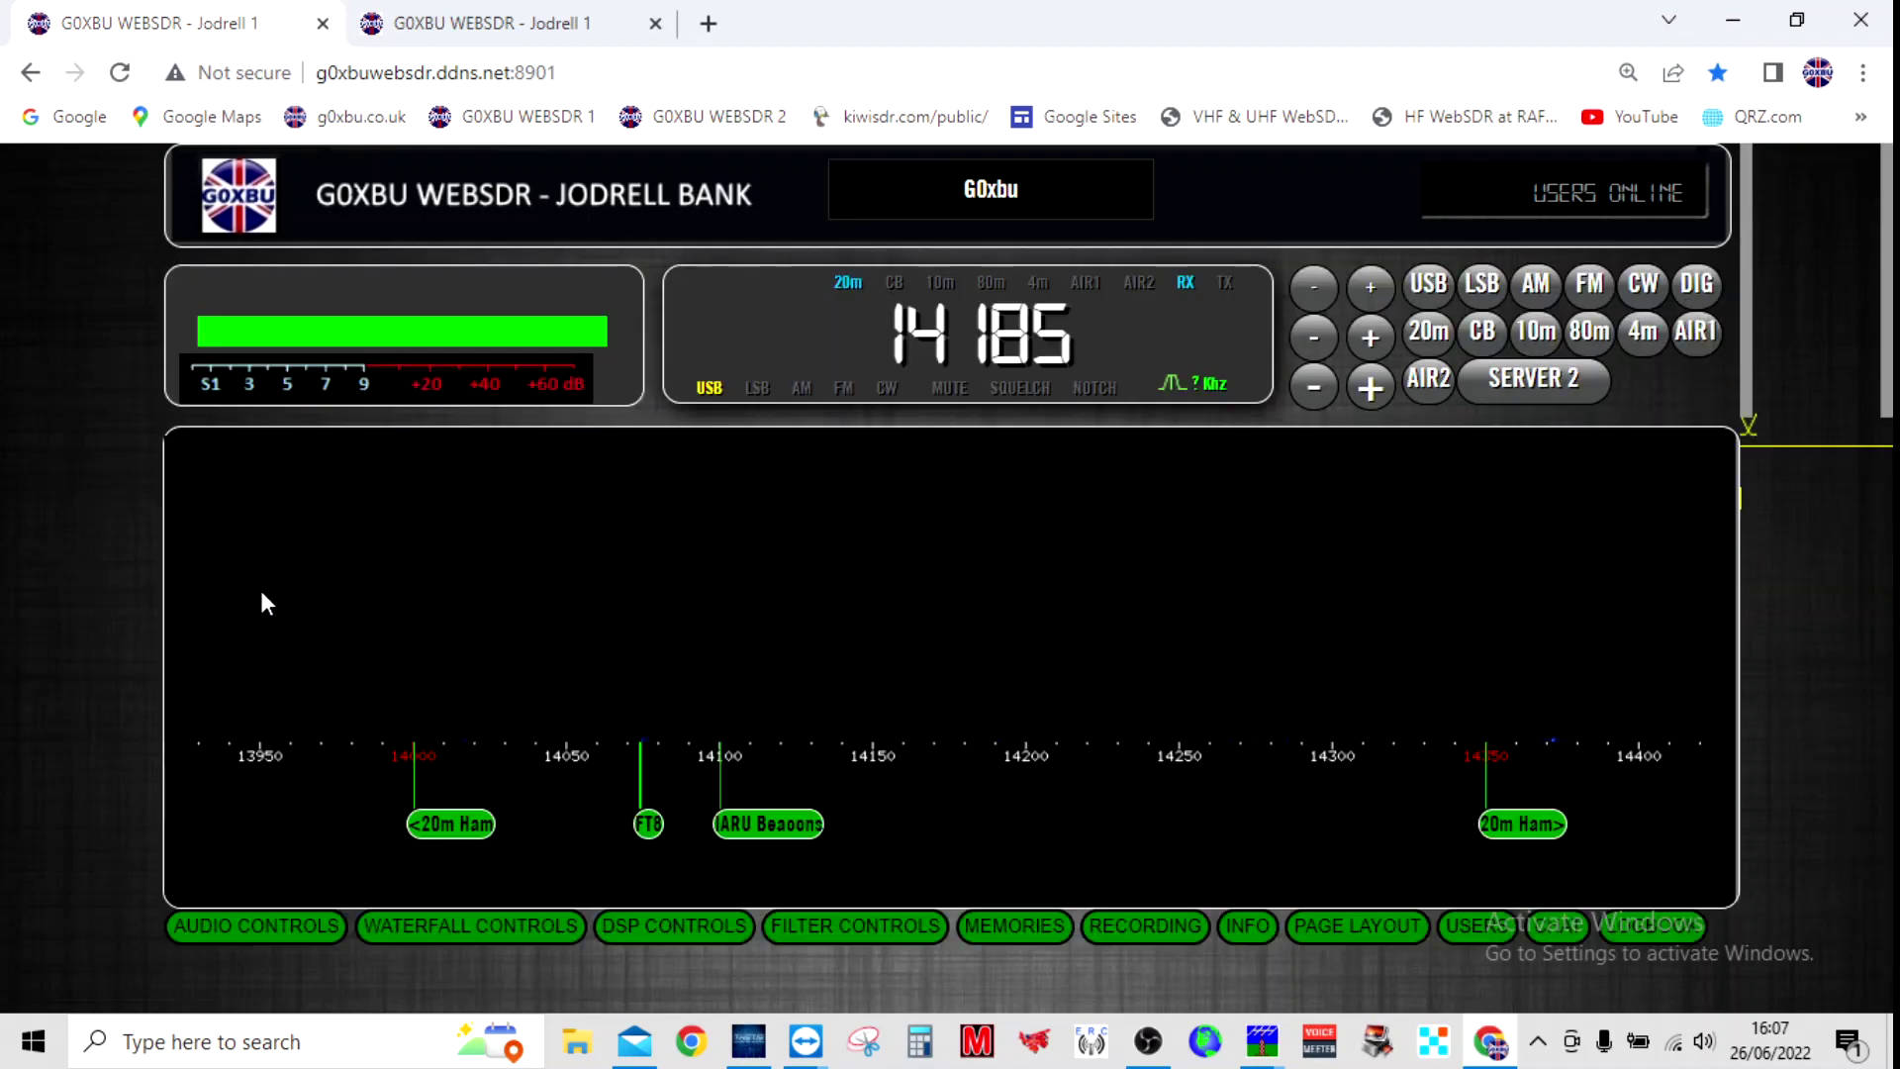
pyautogui.click(238, 923)
pyautogui.scroll(-2, 75, 818)
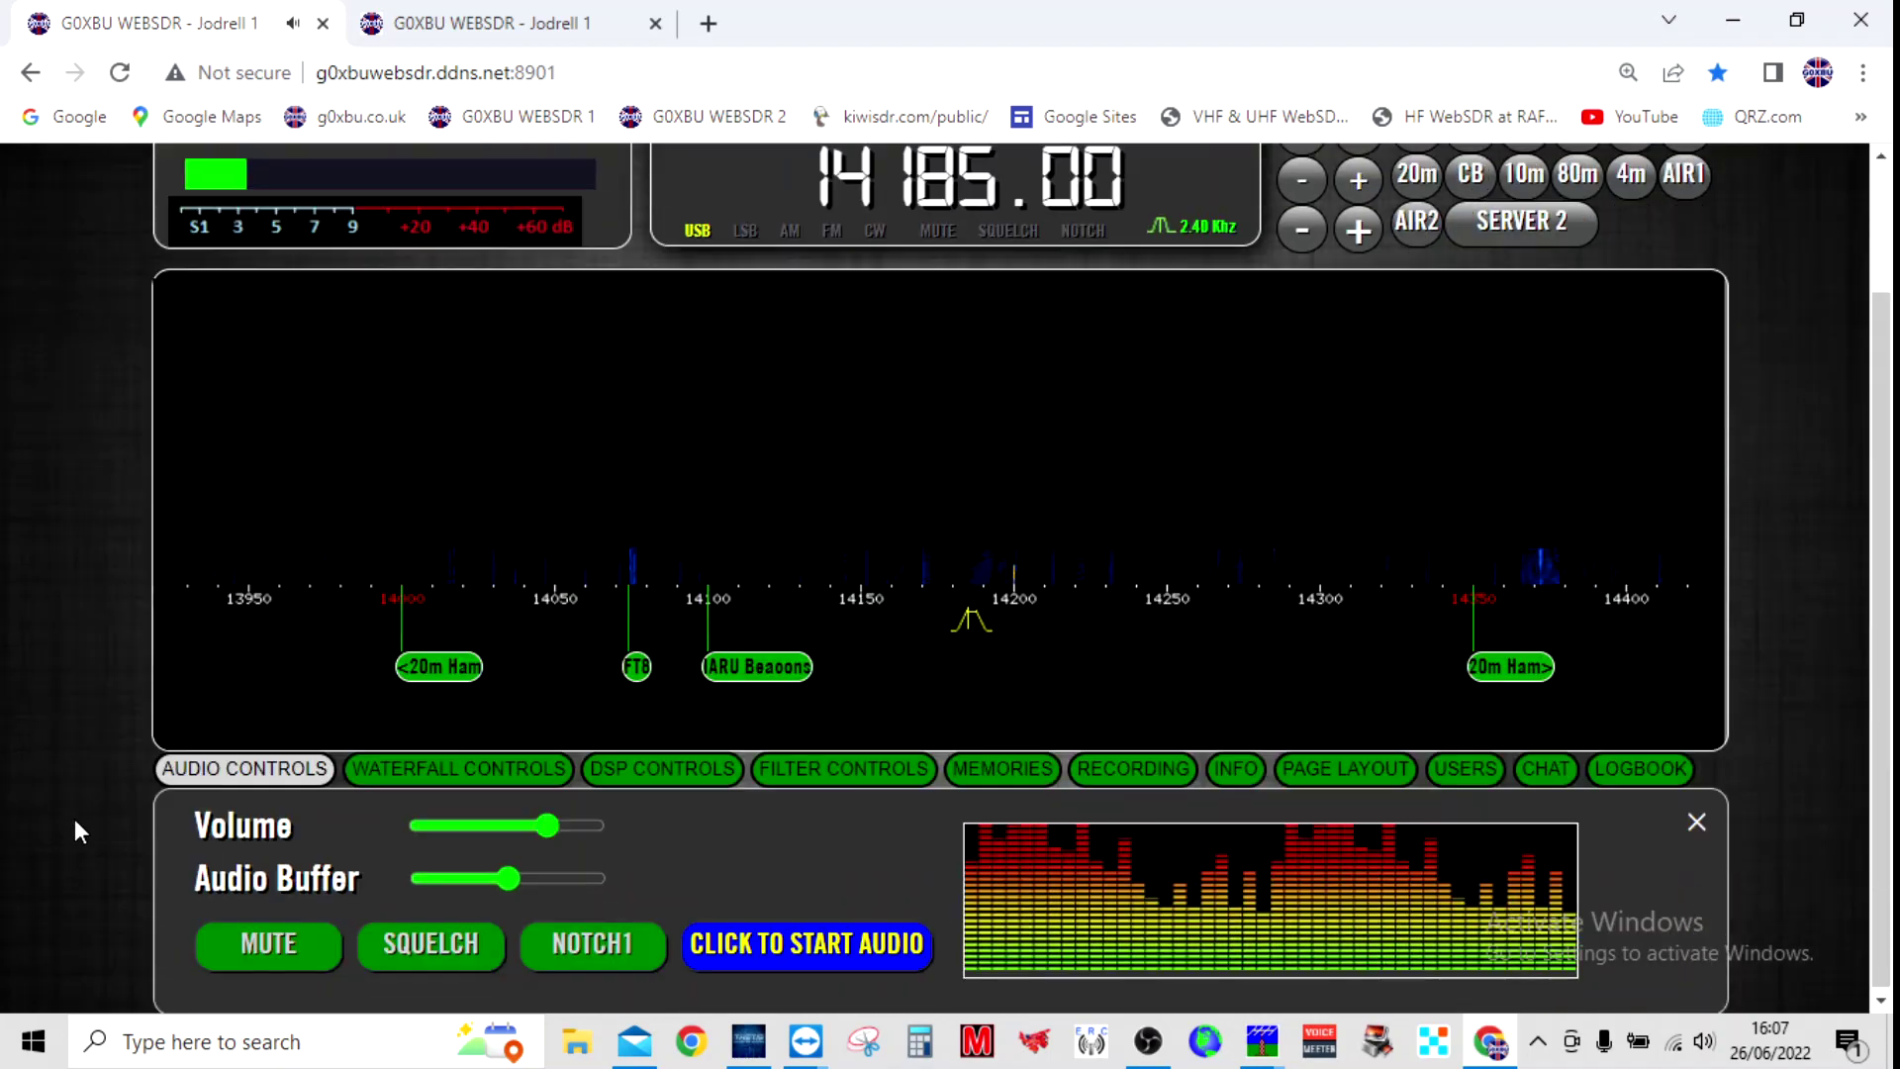
pyautogui.click(297, 945)
pyautogui.scroll(2, 297, 946)
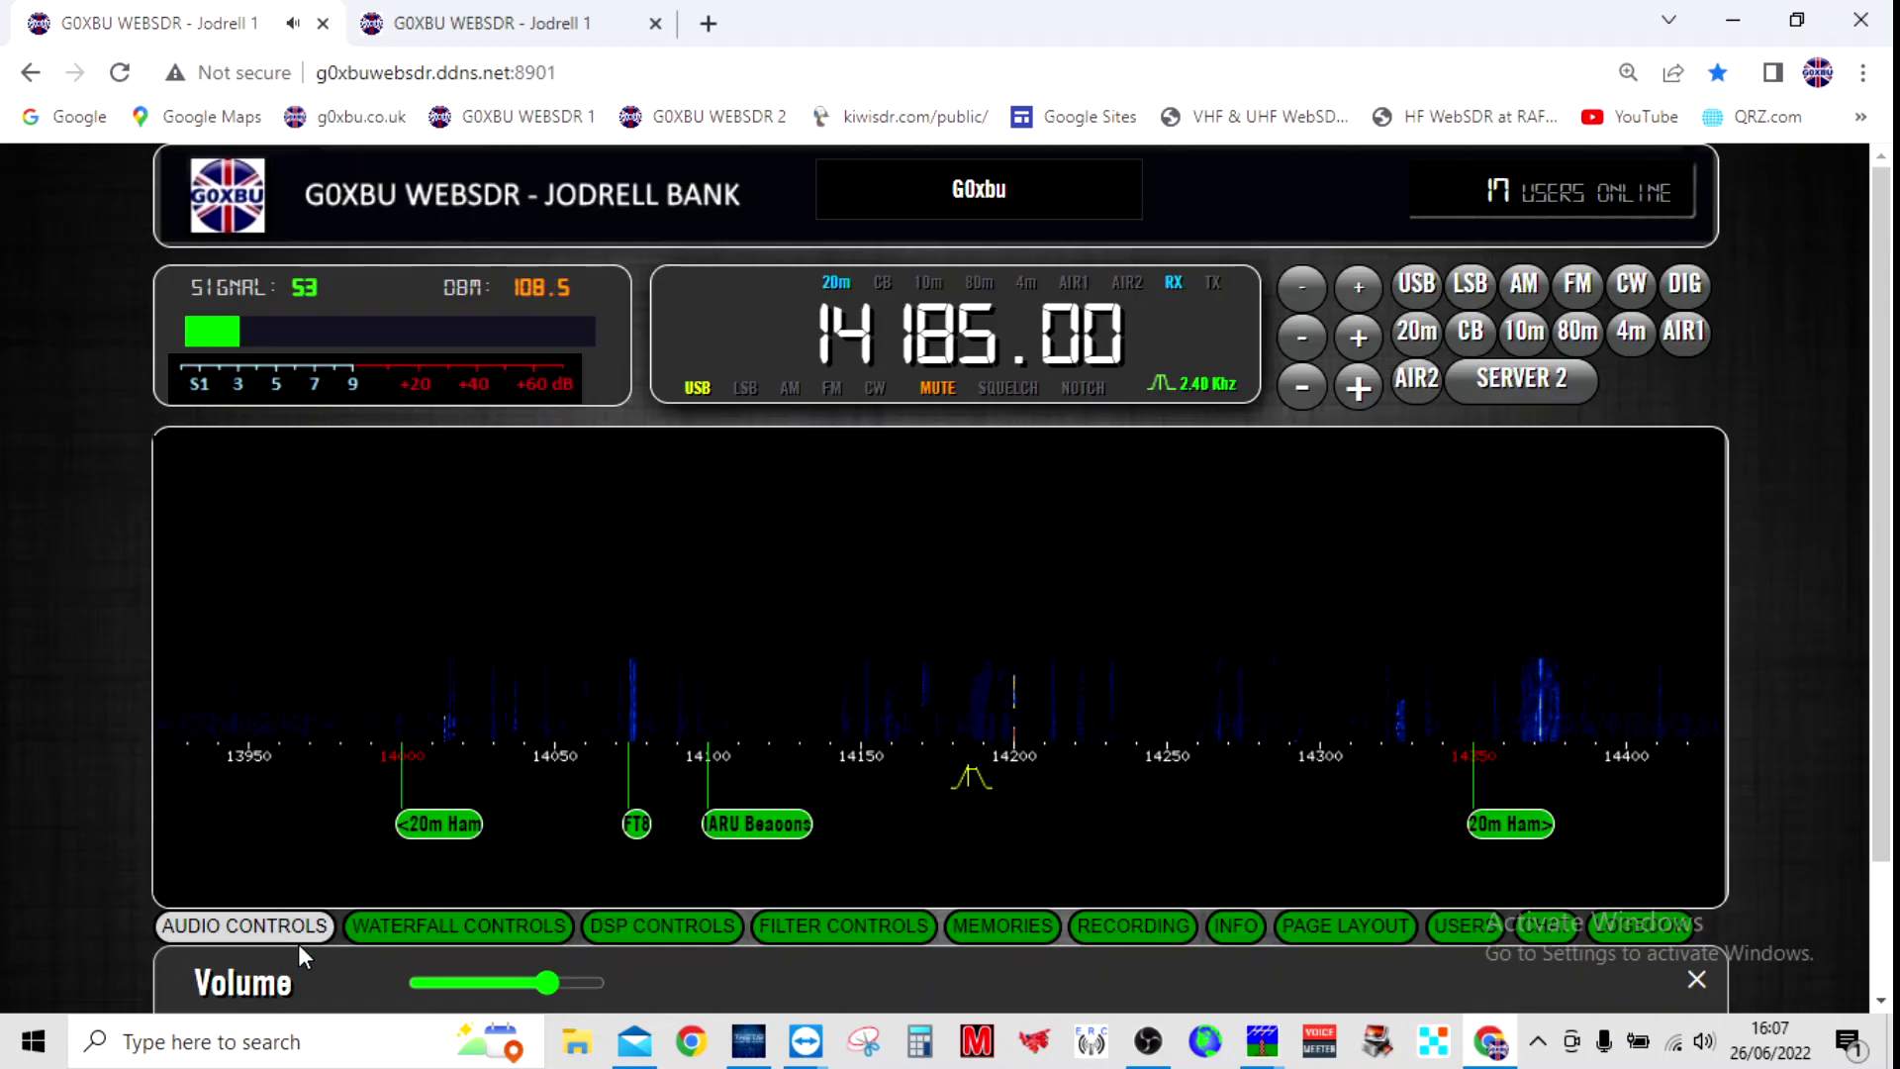
# - Test the page layout's Back to original option on the reloaded page
pyautogui.scroll(-2, 99, 718)
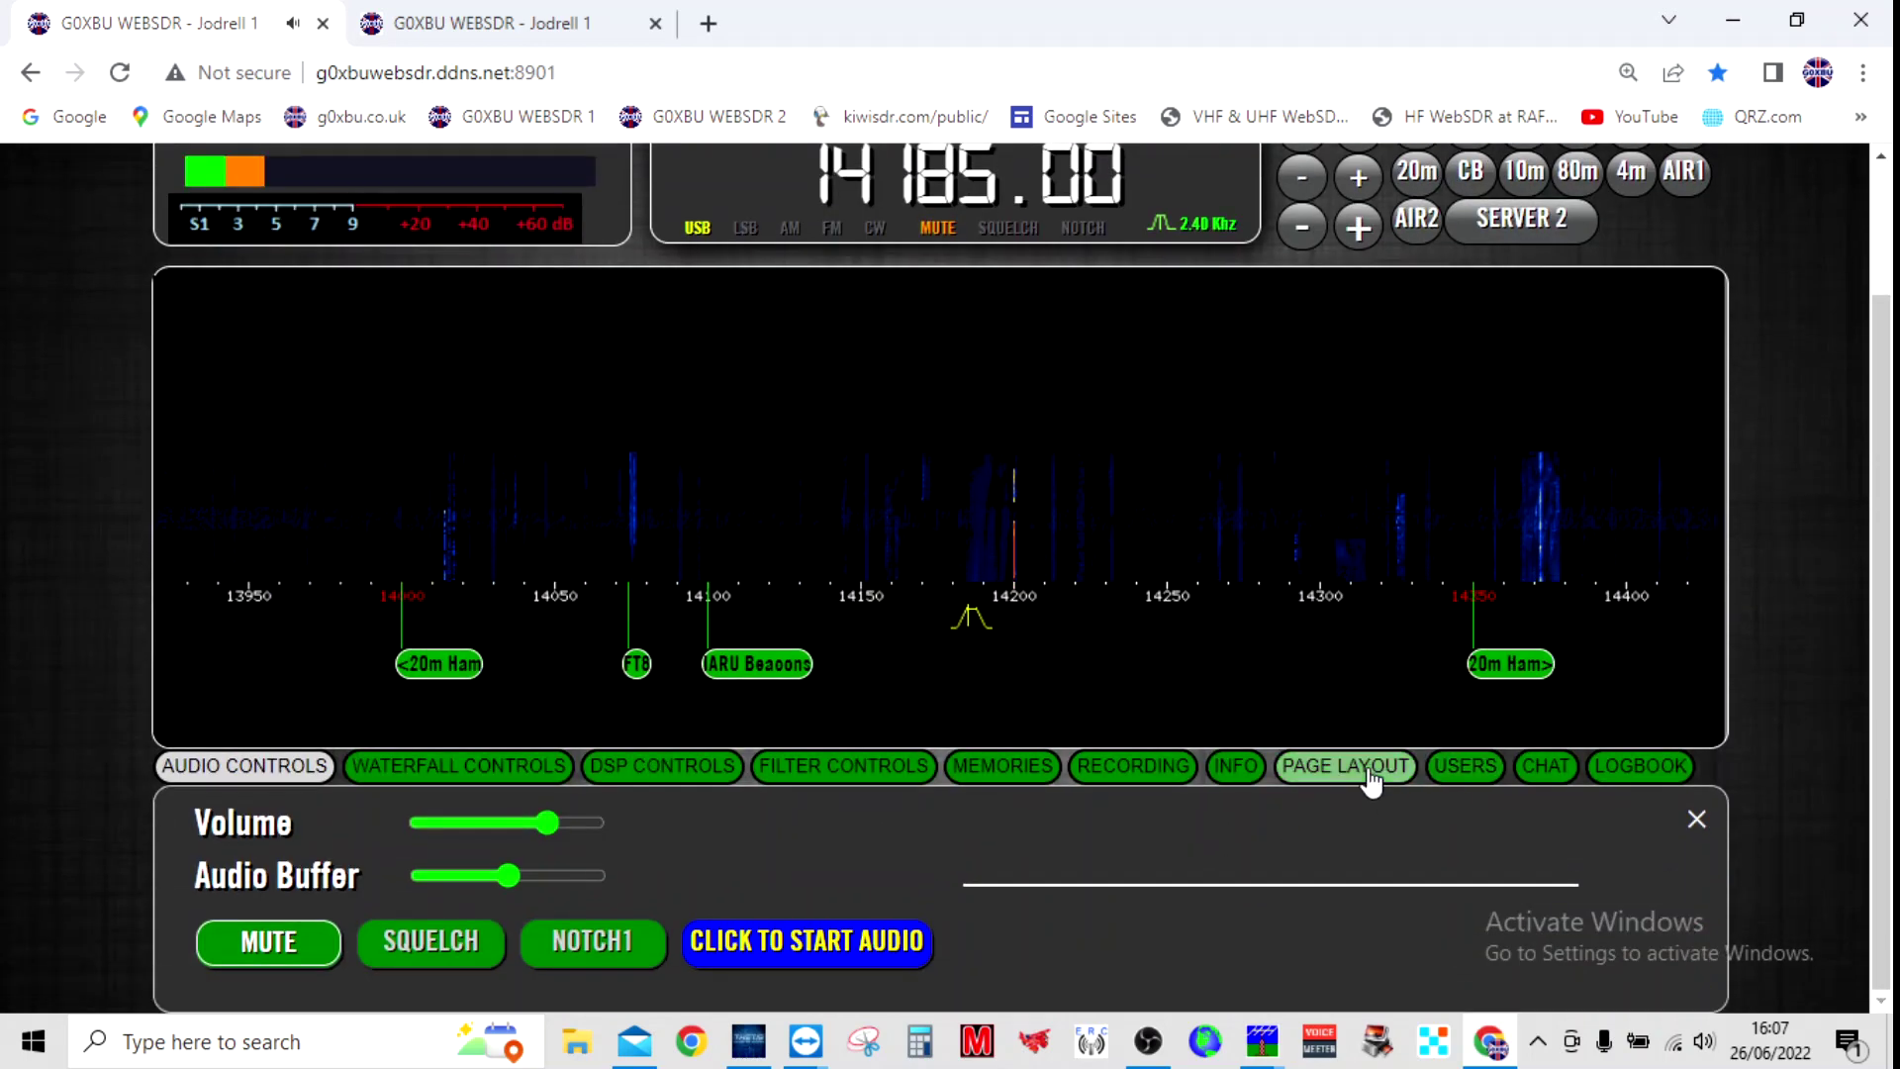
pyautogui.click(1369, 777)
pyautogui.click(647, 940)
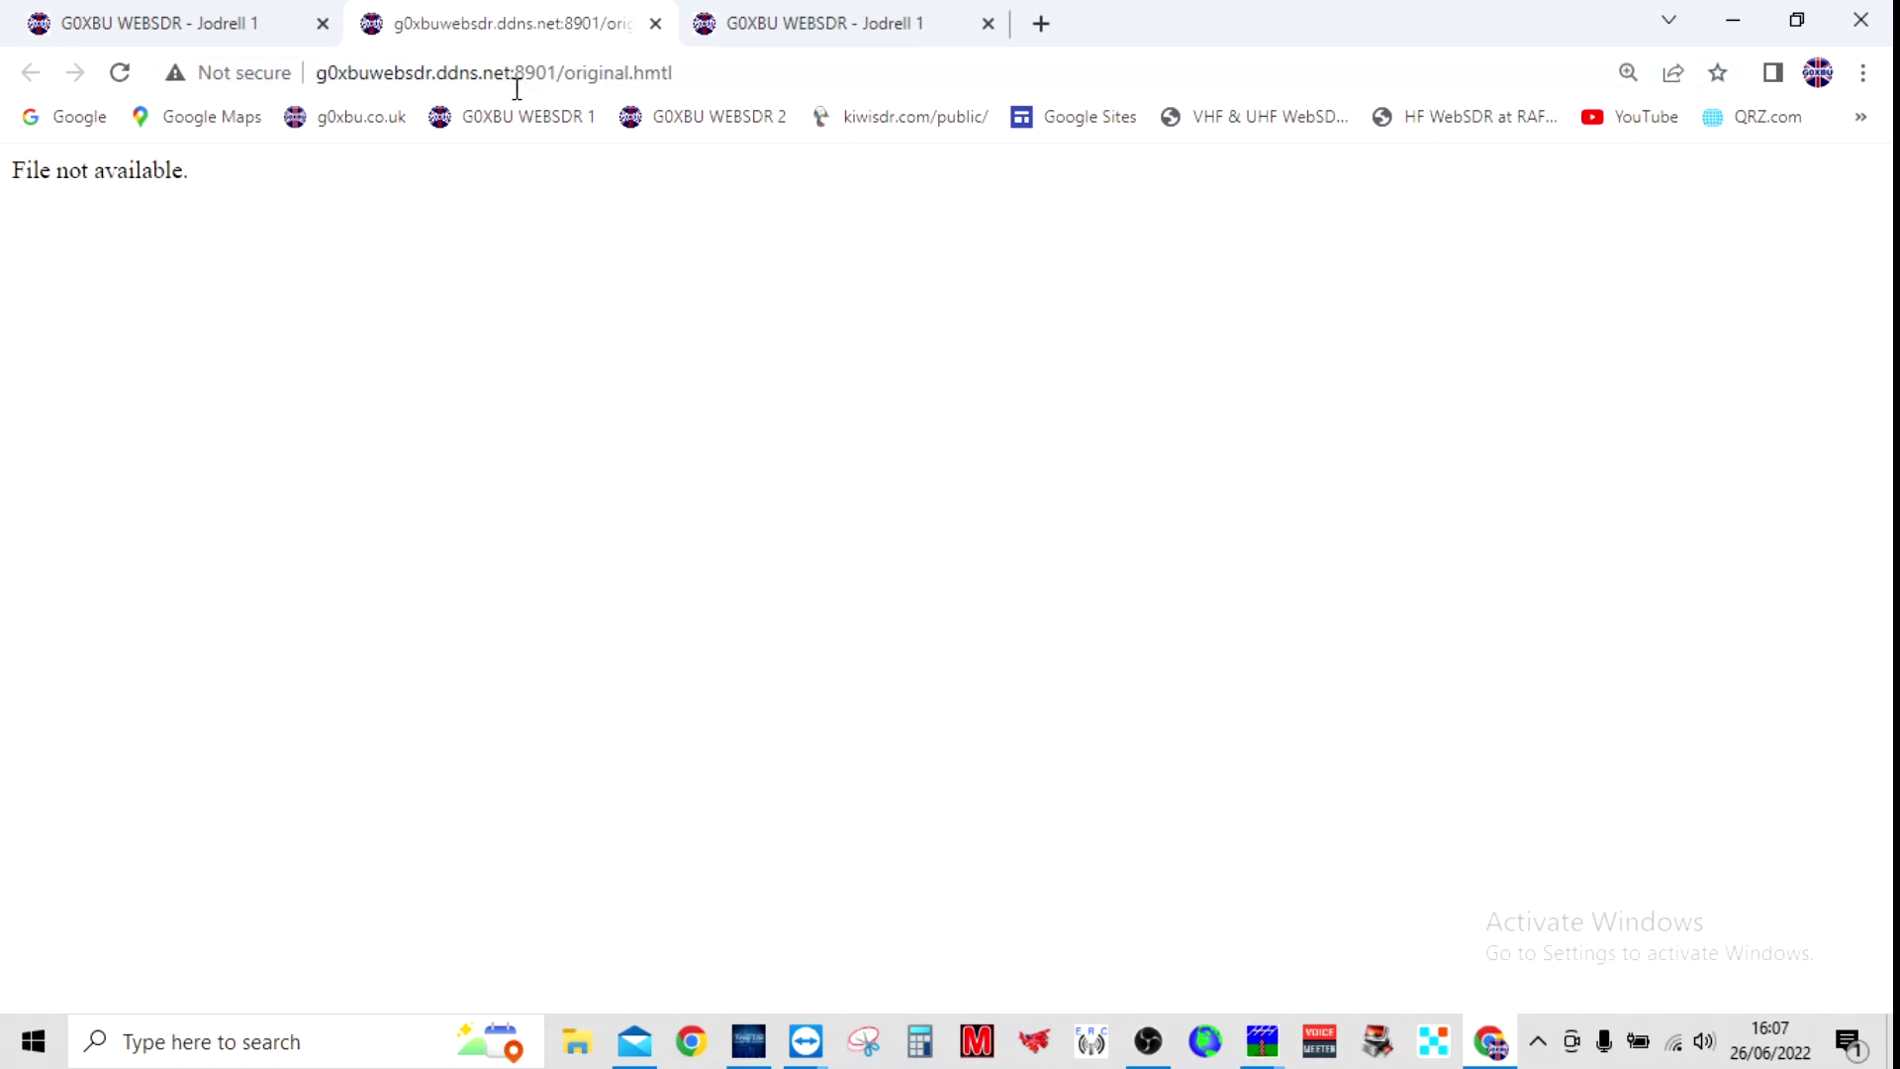
# - Switch back to the TeamViewer session and review the Back to original button's link in index.html
pyautogui.moveTo(805, 1041)
pyautogui.click(899, 933)
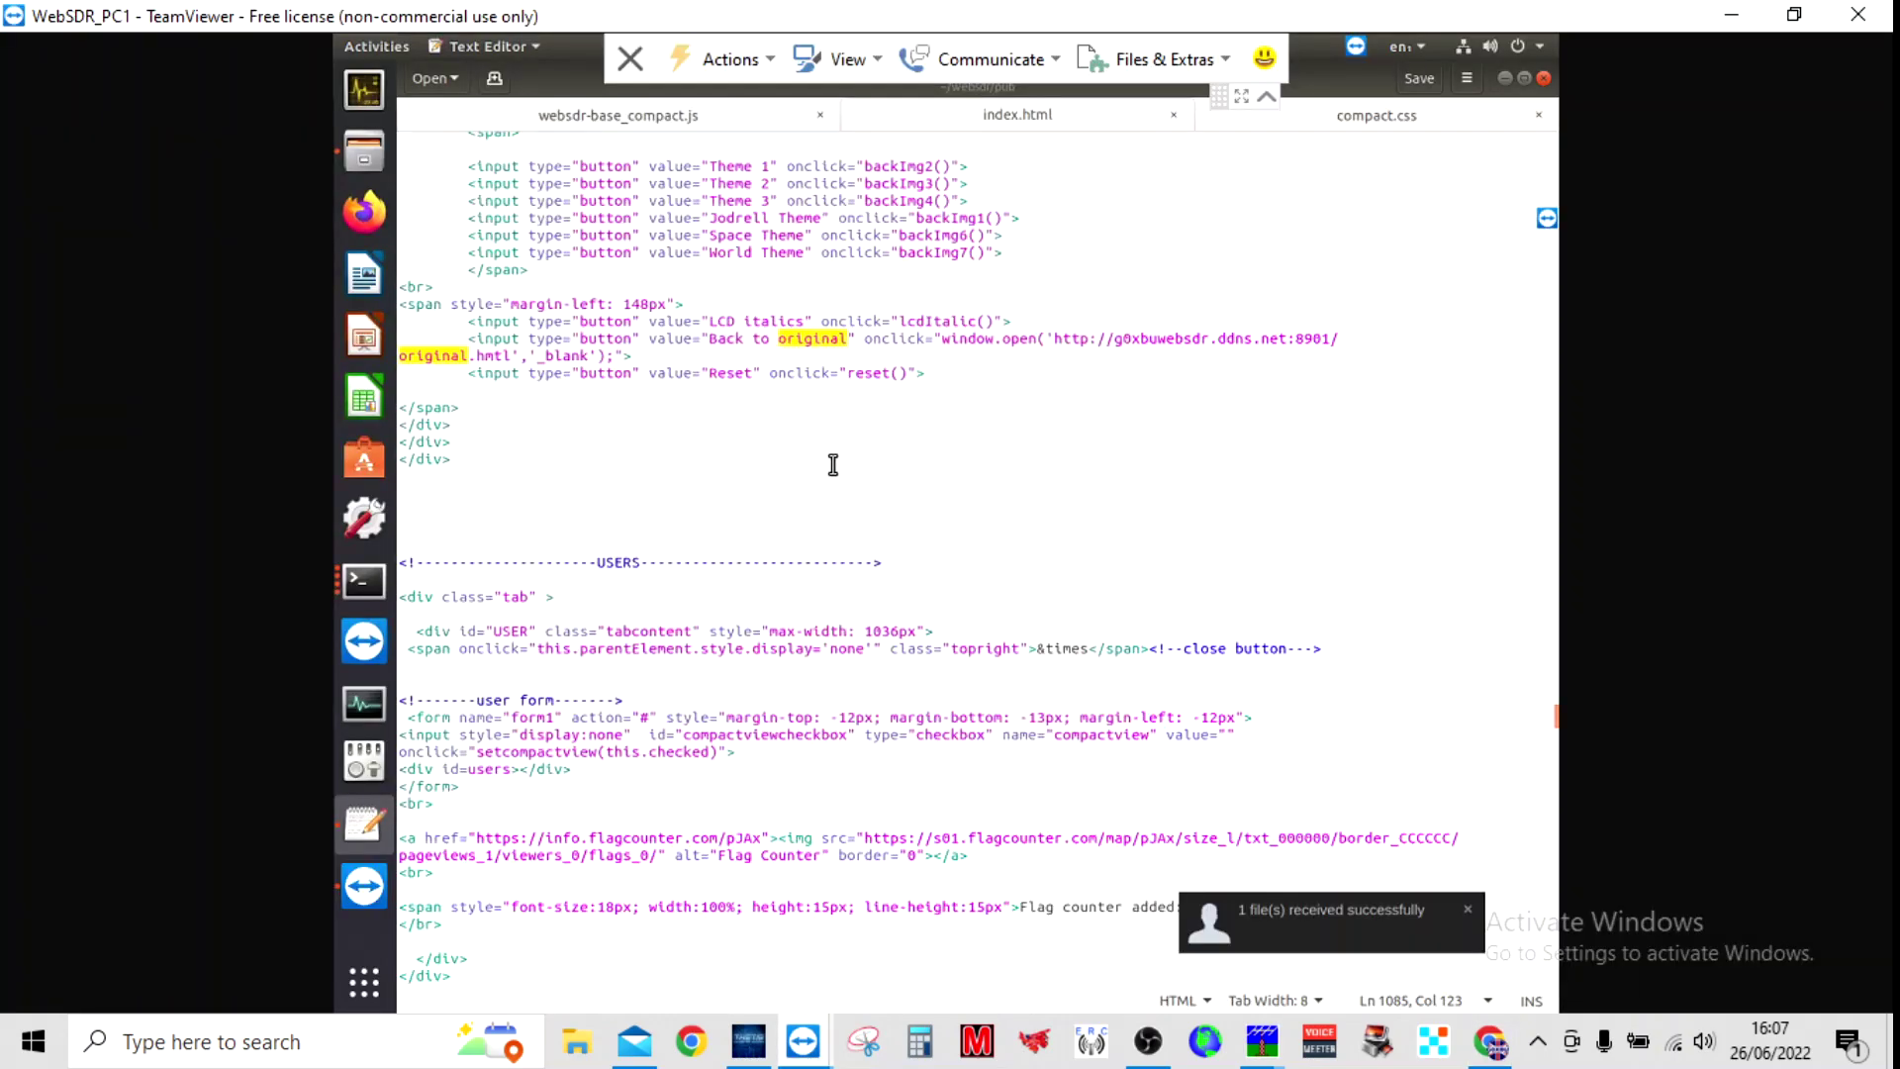
pyautogui.scroll(5, 1136, 522)
pyautogui.scroll(5, 1136, 521)
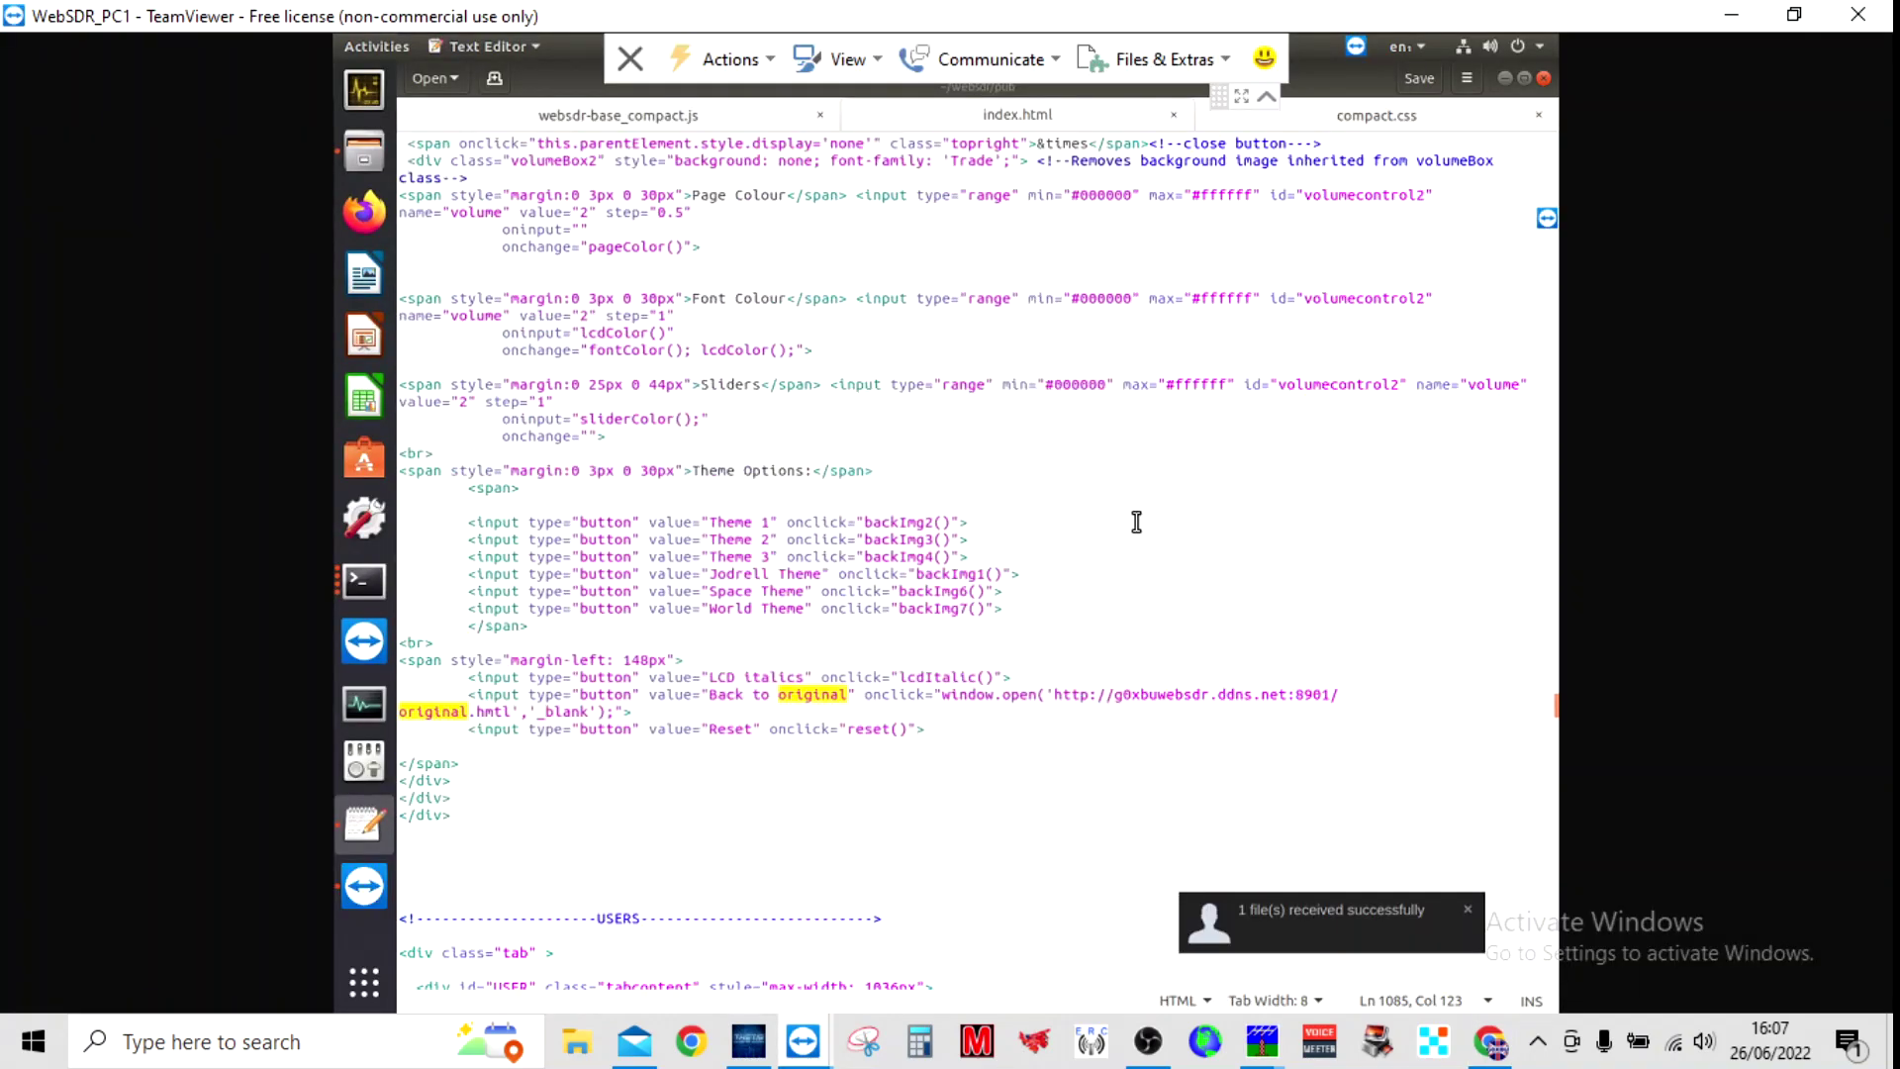
pyautogui.scroll(-3, 1136, 521)
# - Look for the original page's file in the pub2 folder and in the websdr folder's pub subfolder
pyautogui.click(376, 154)
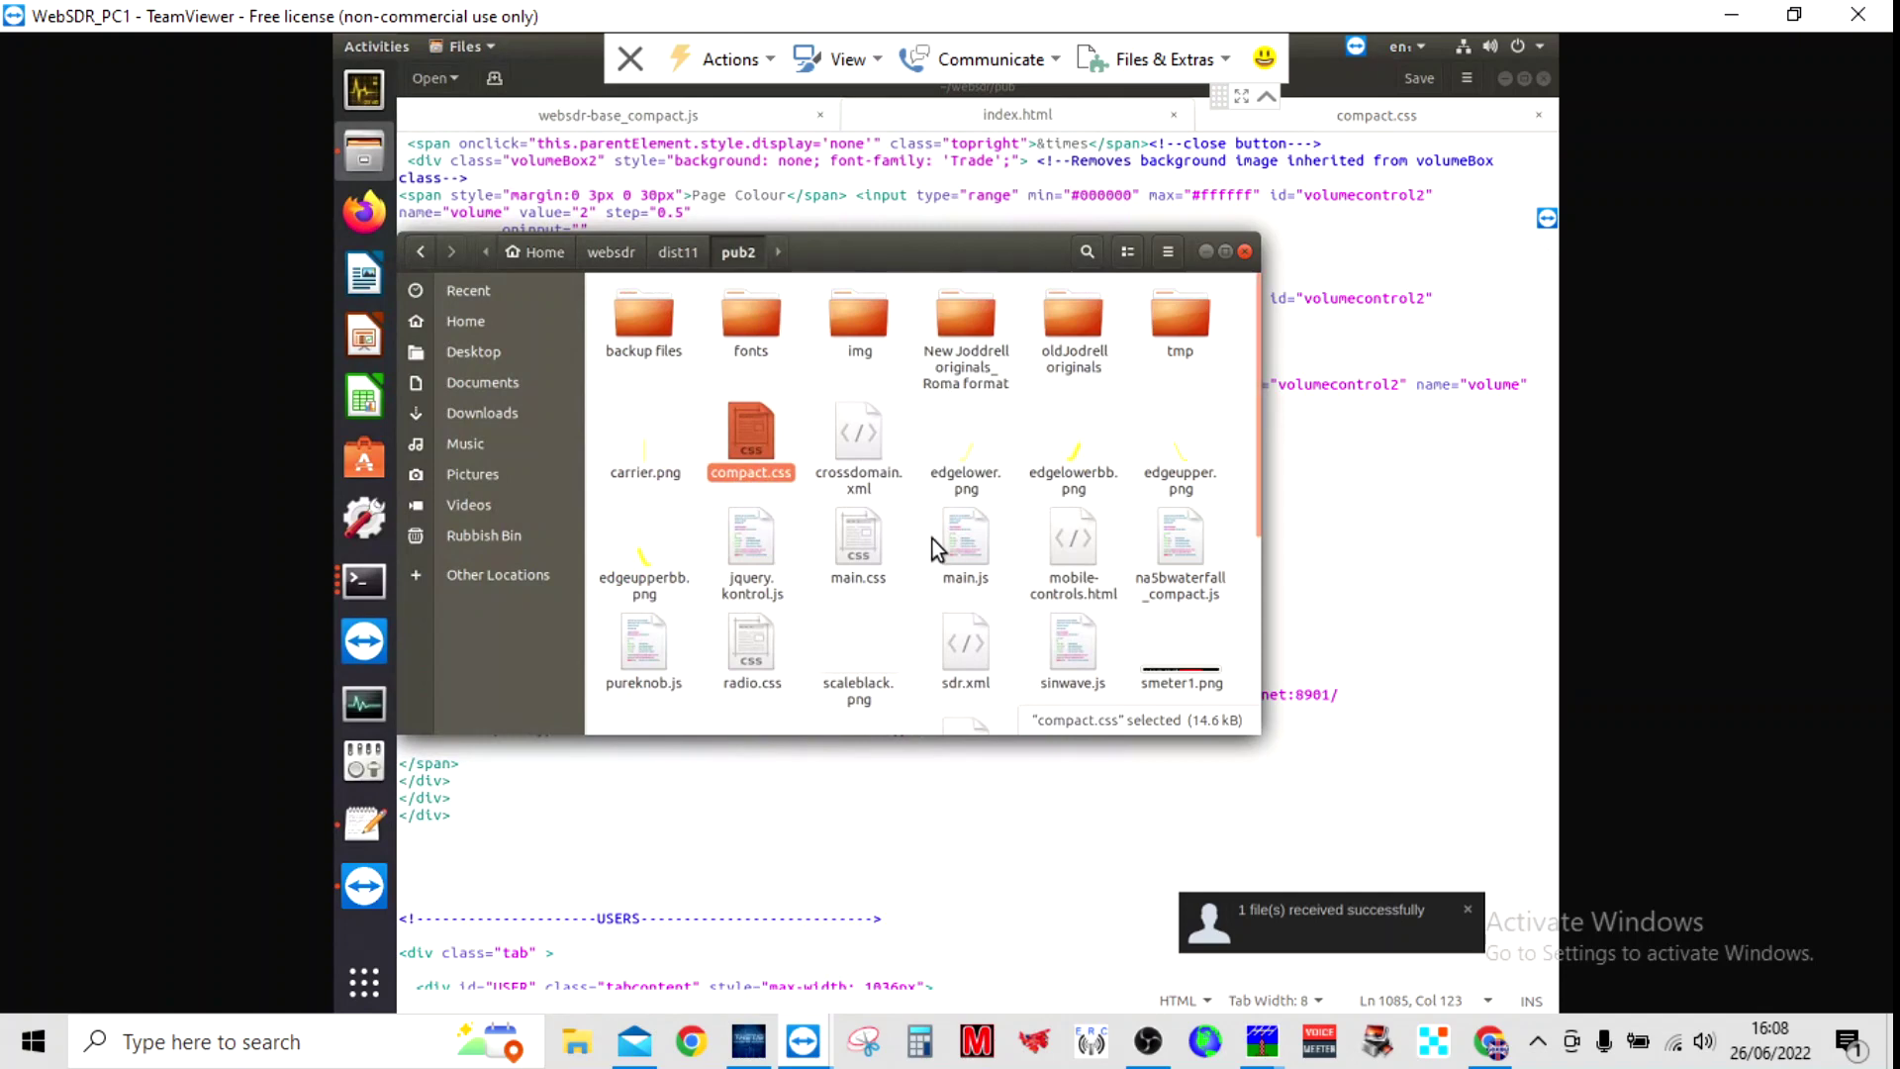
pyautogui.scroll(-2, 932, 538)
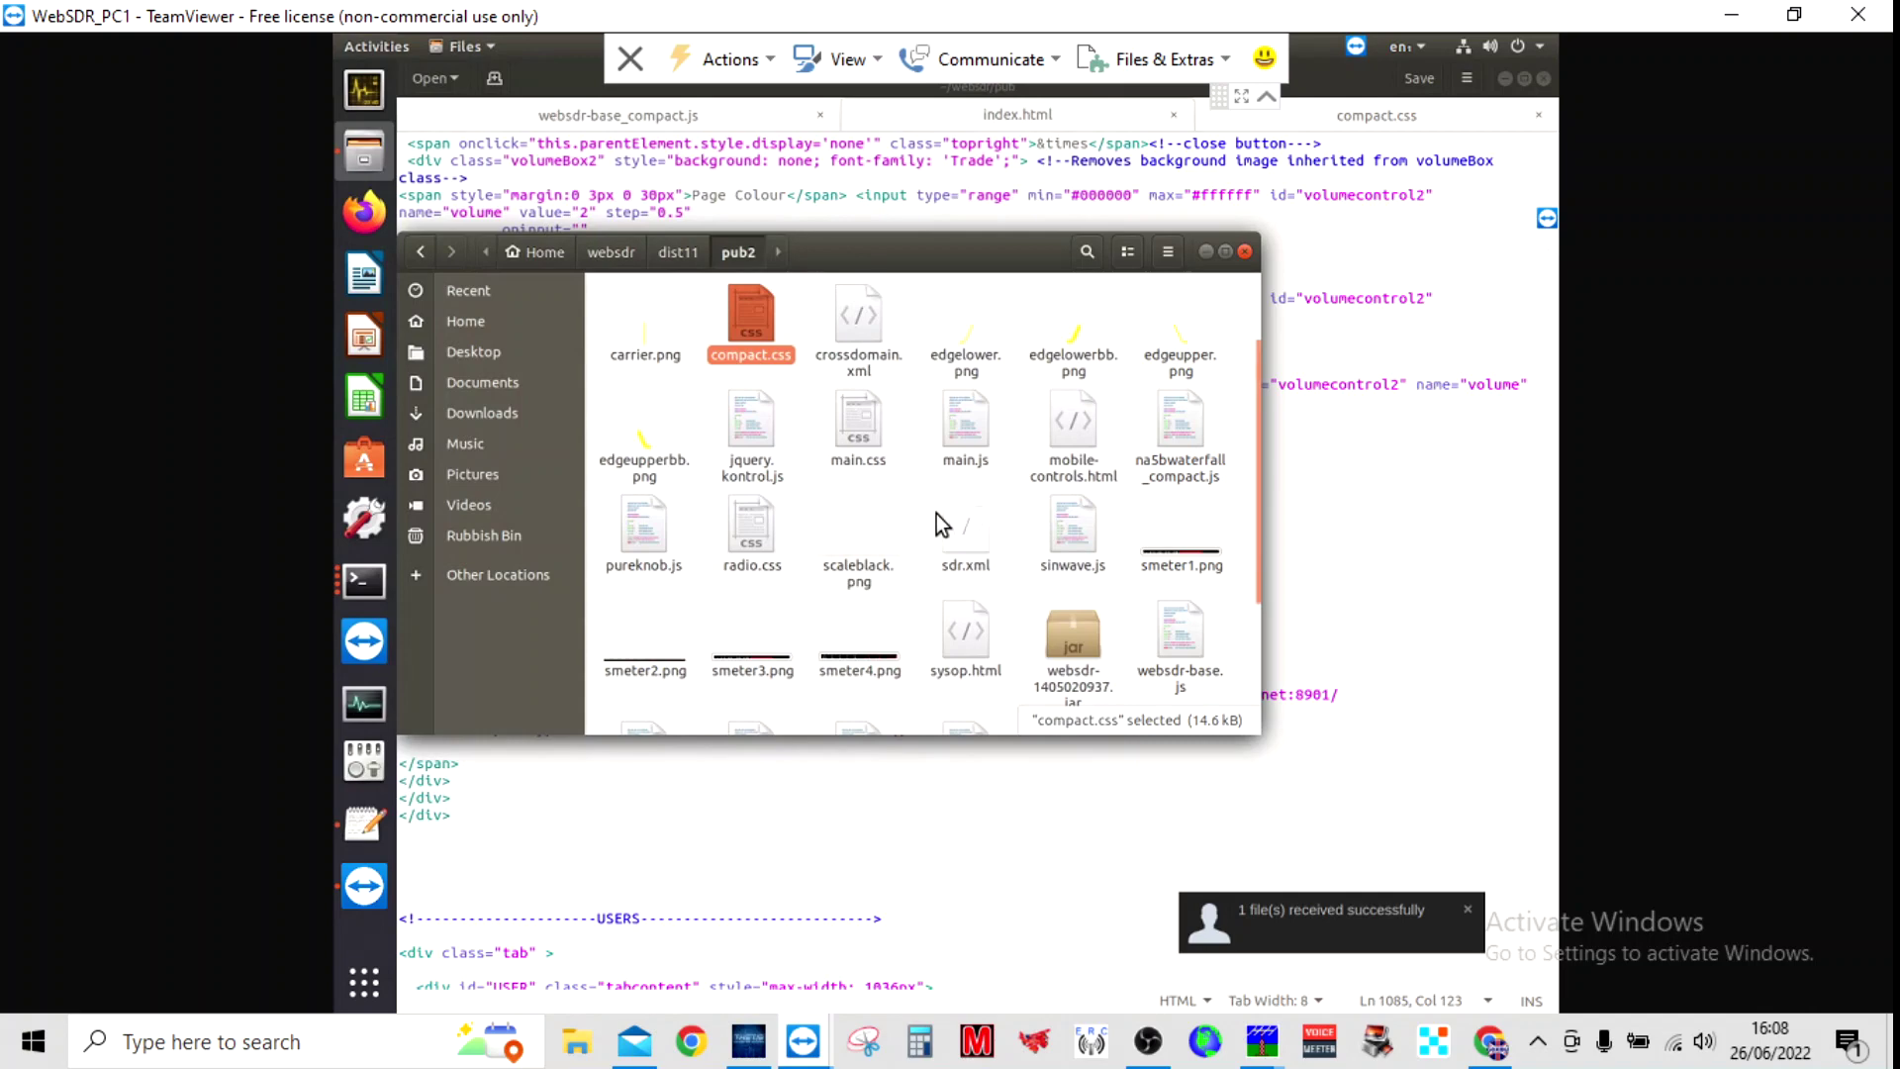
pyautogui.scroll(-2, 936, 513)
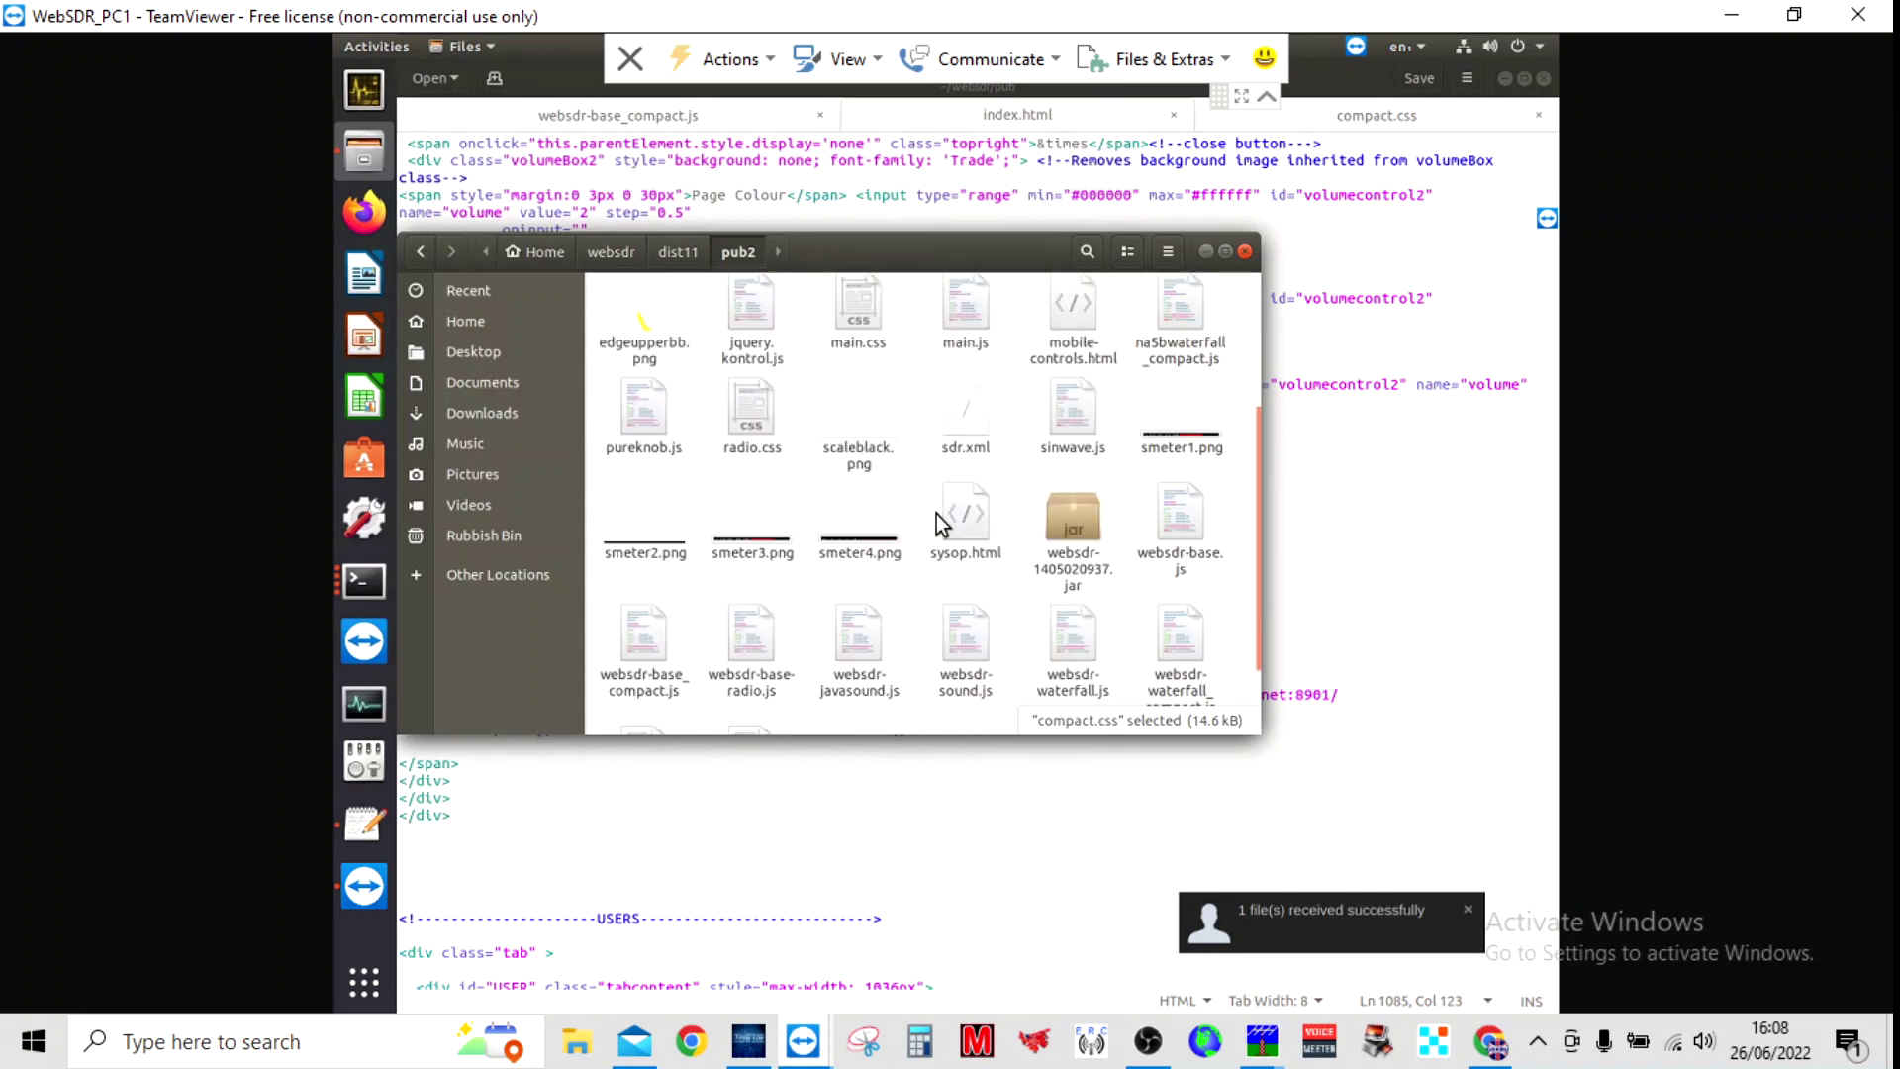
pyautogui.scroll(-2, 936, 514)
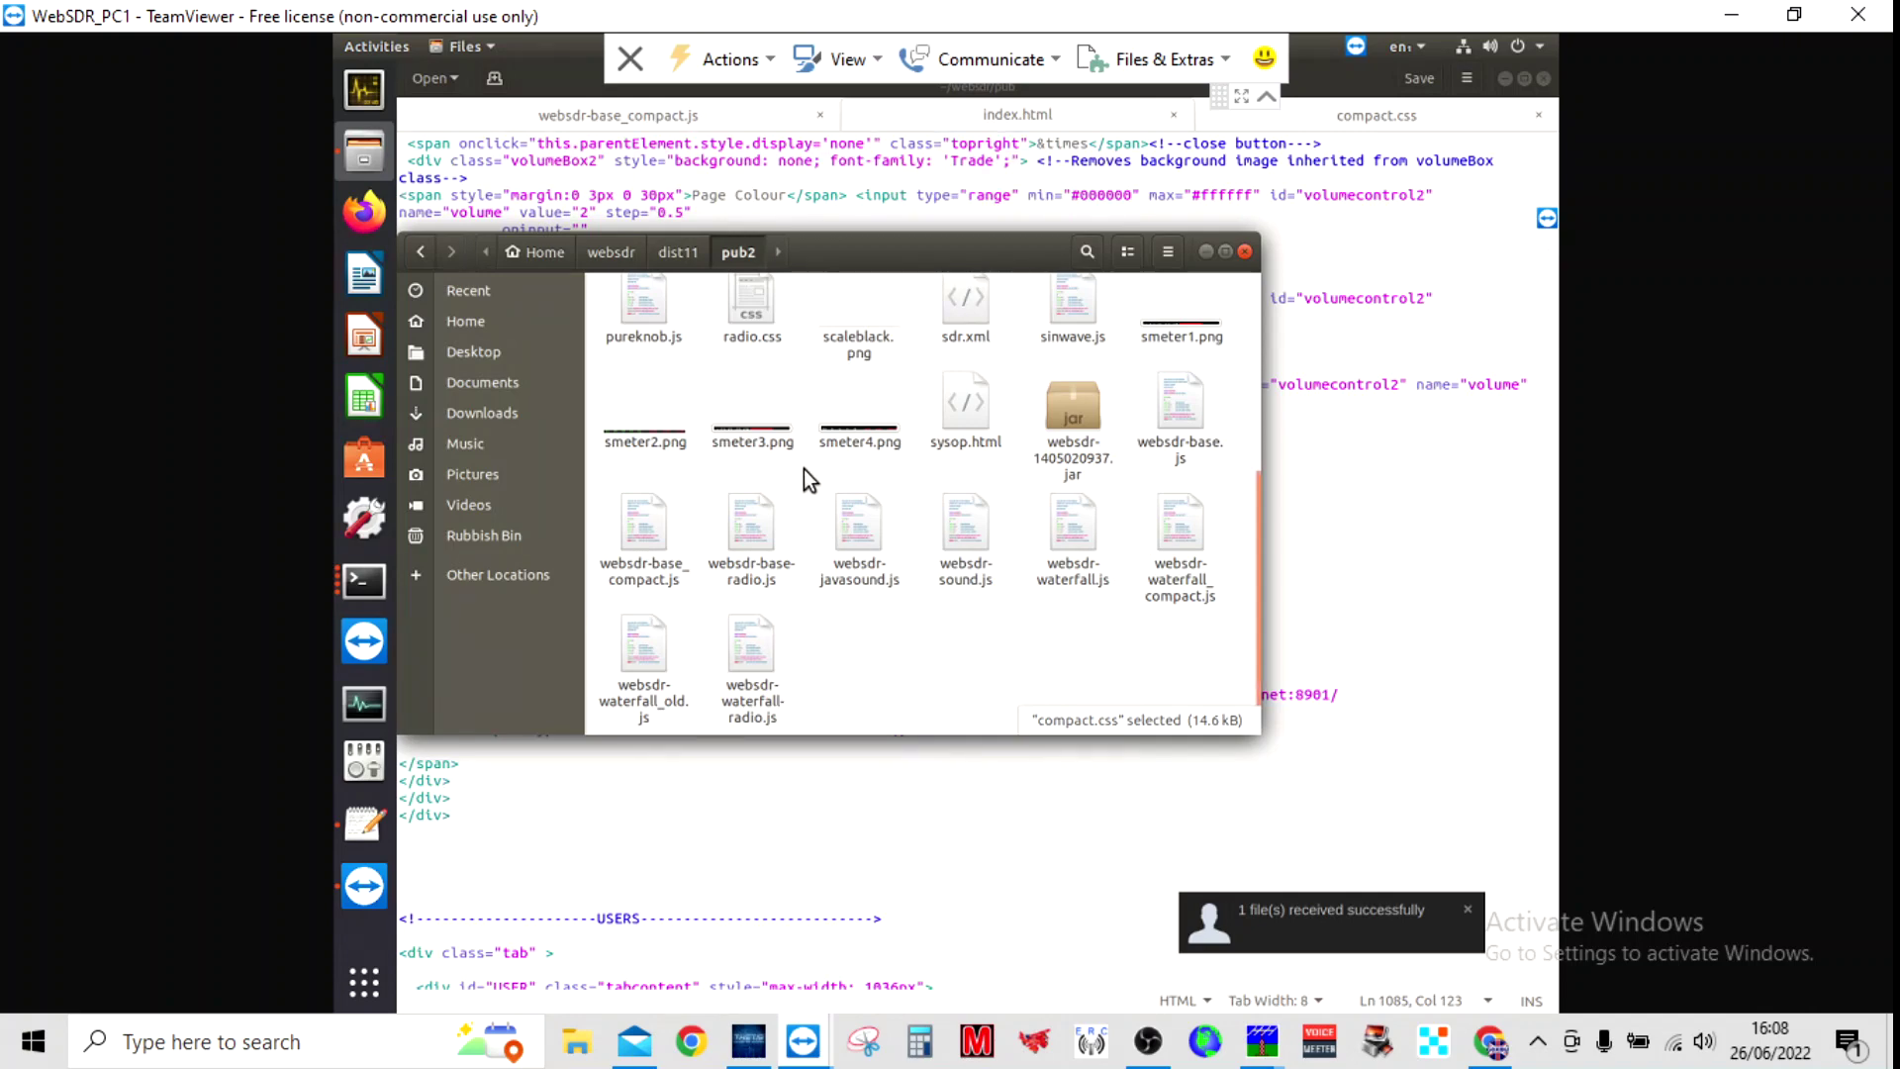
pyautogui.scroll(1, 818, 481)
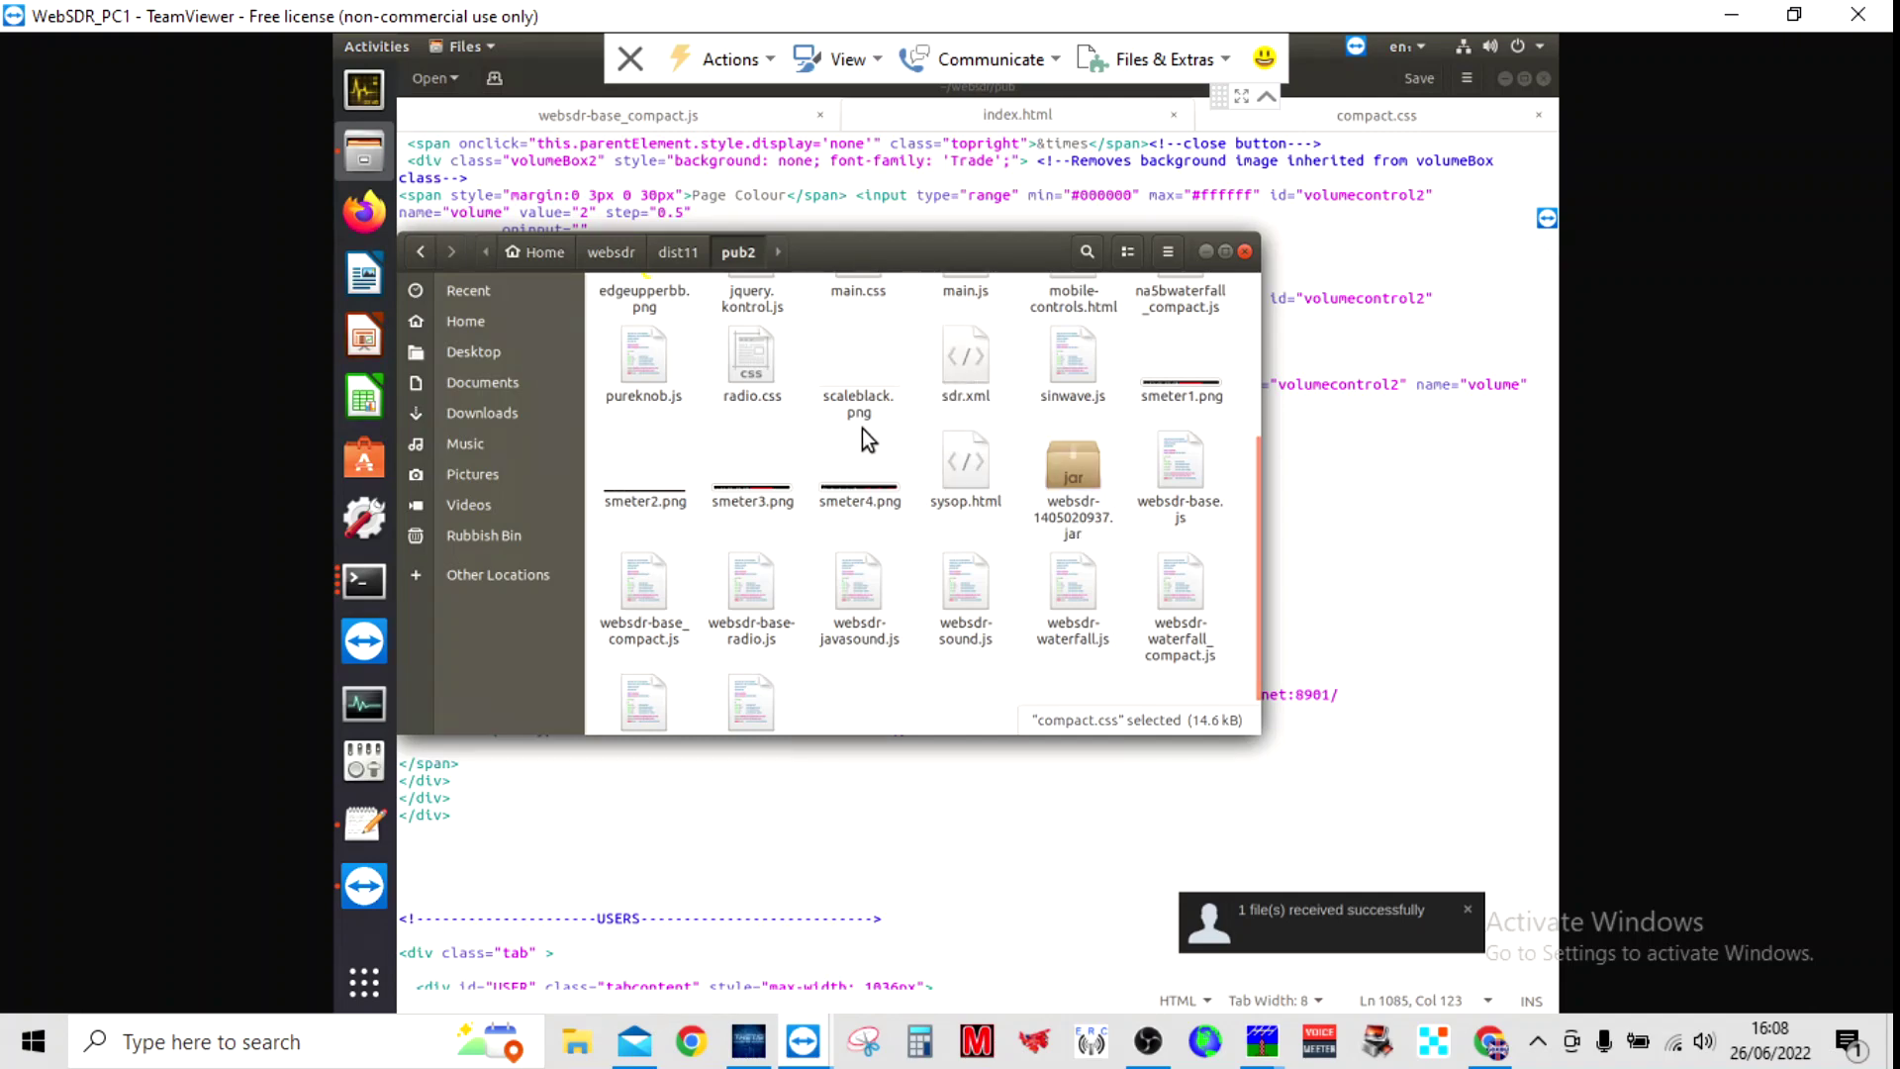
pyautogui.scroll(1, 869, 489)
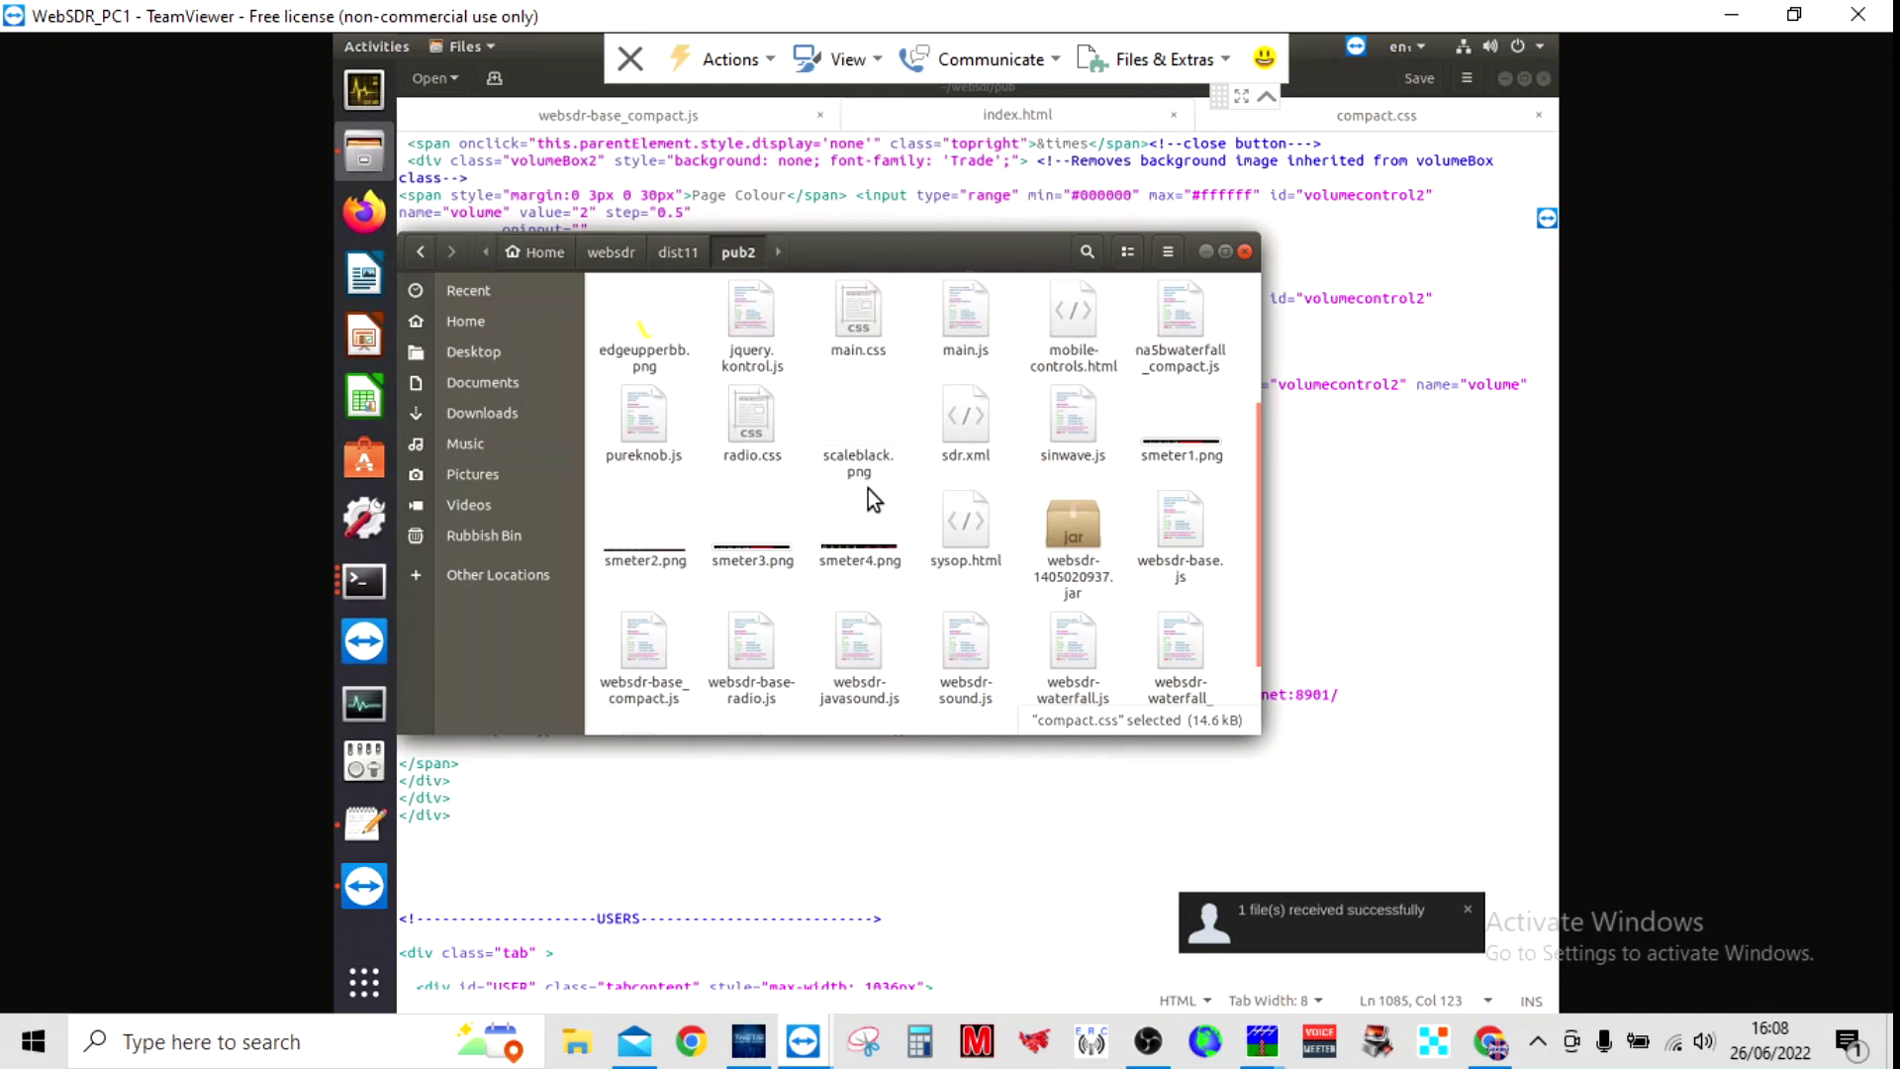
pyautogui.scroll(1, 869, 489)
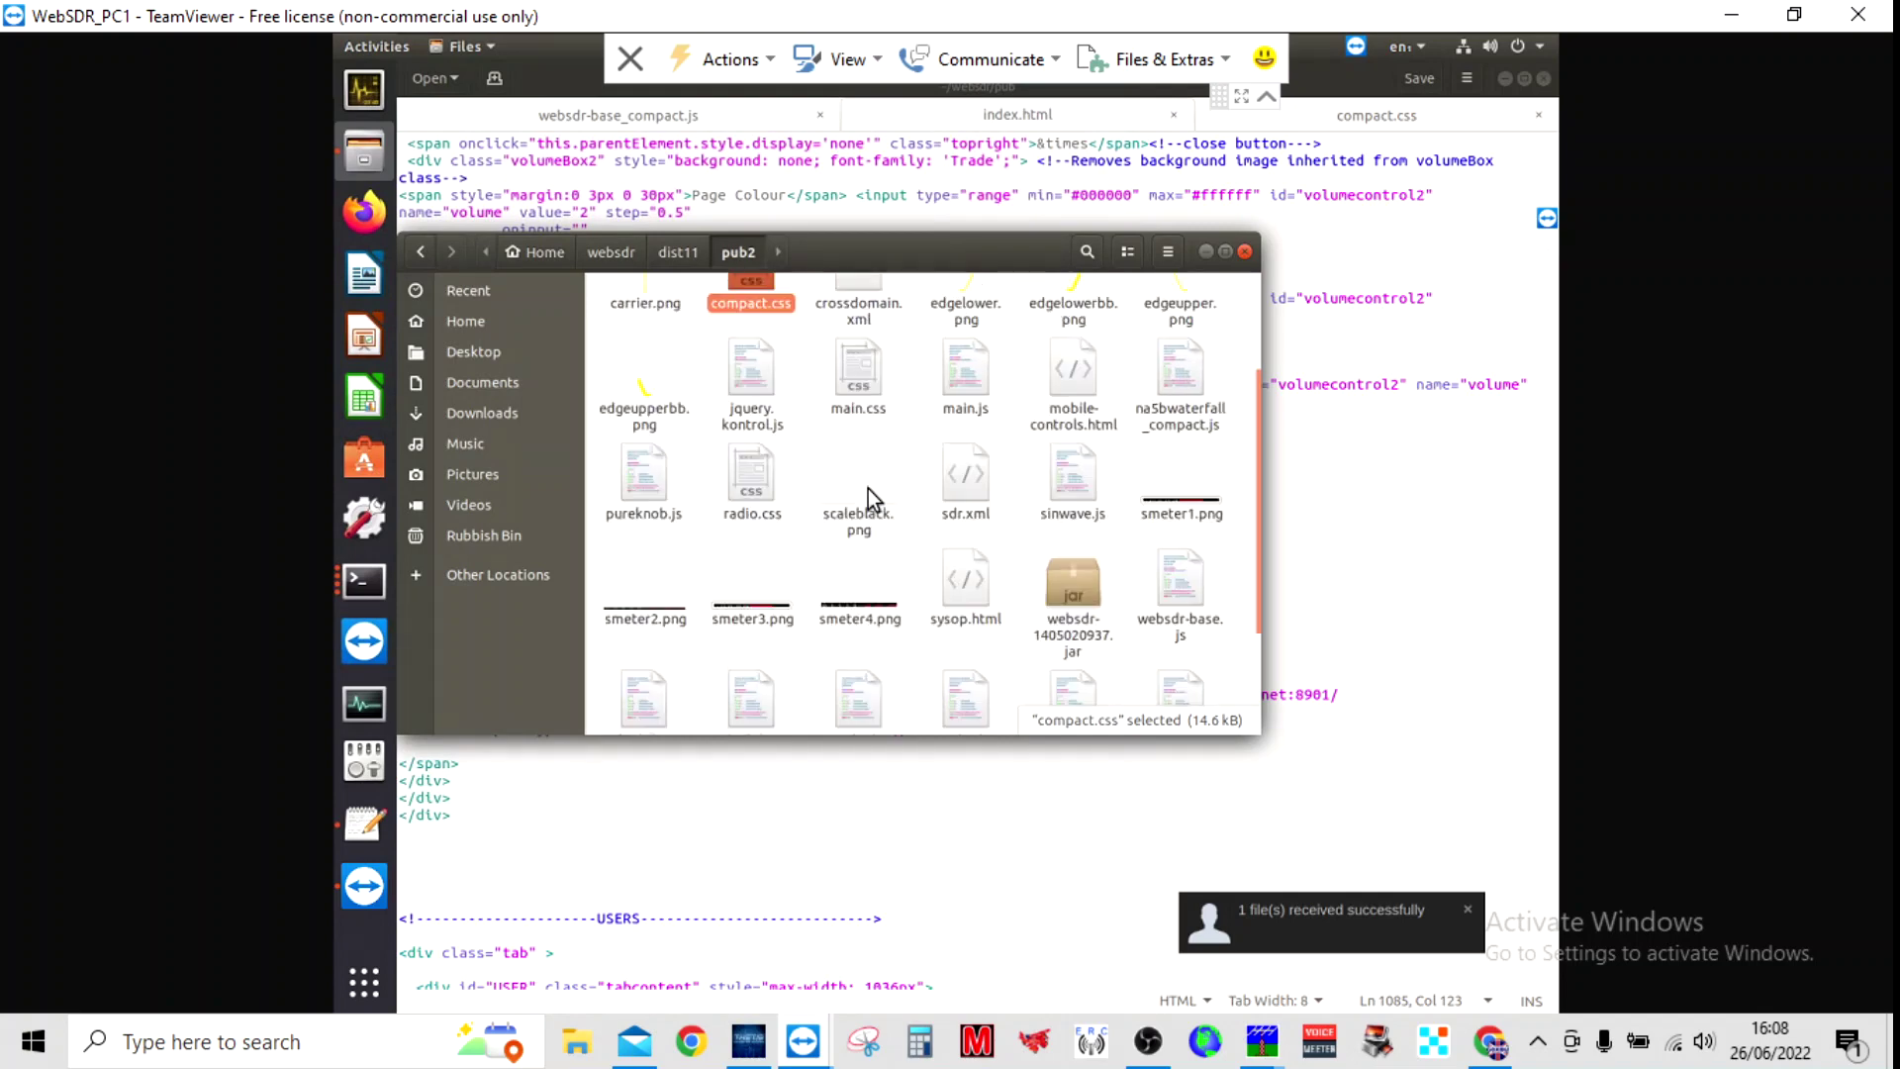
pyautogui.scroll(1, 868, 489)
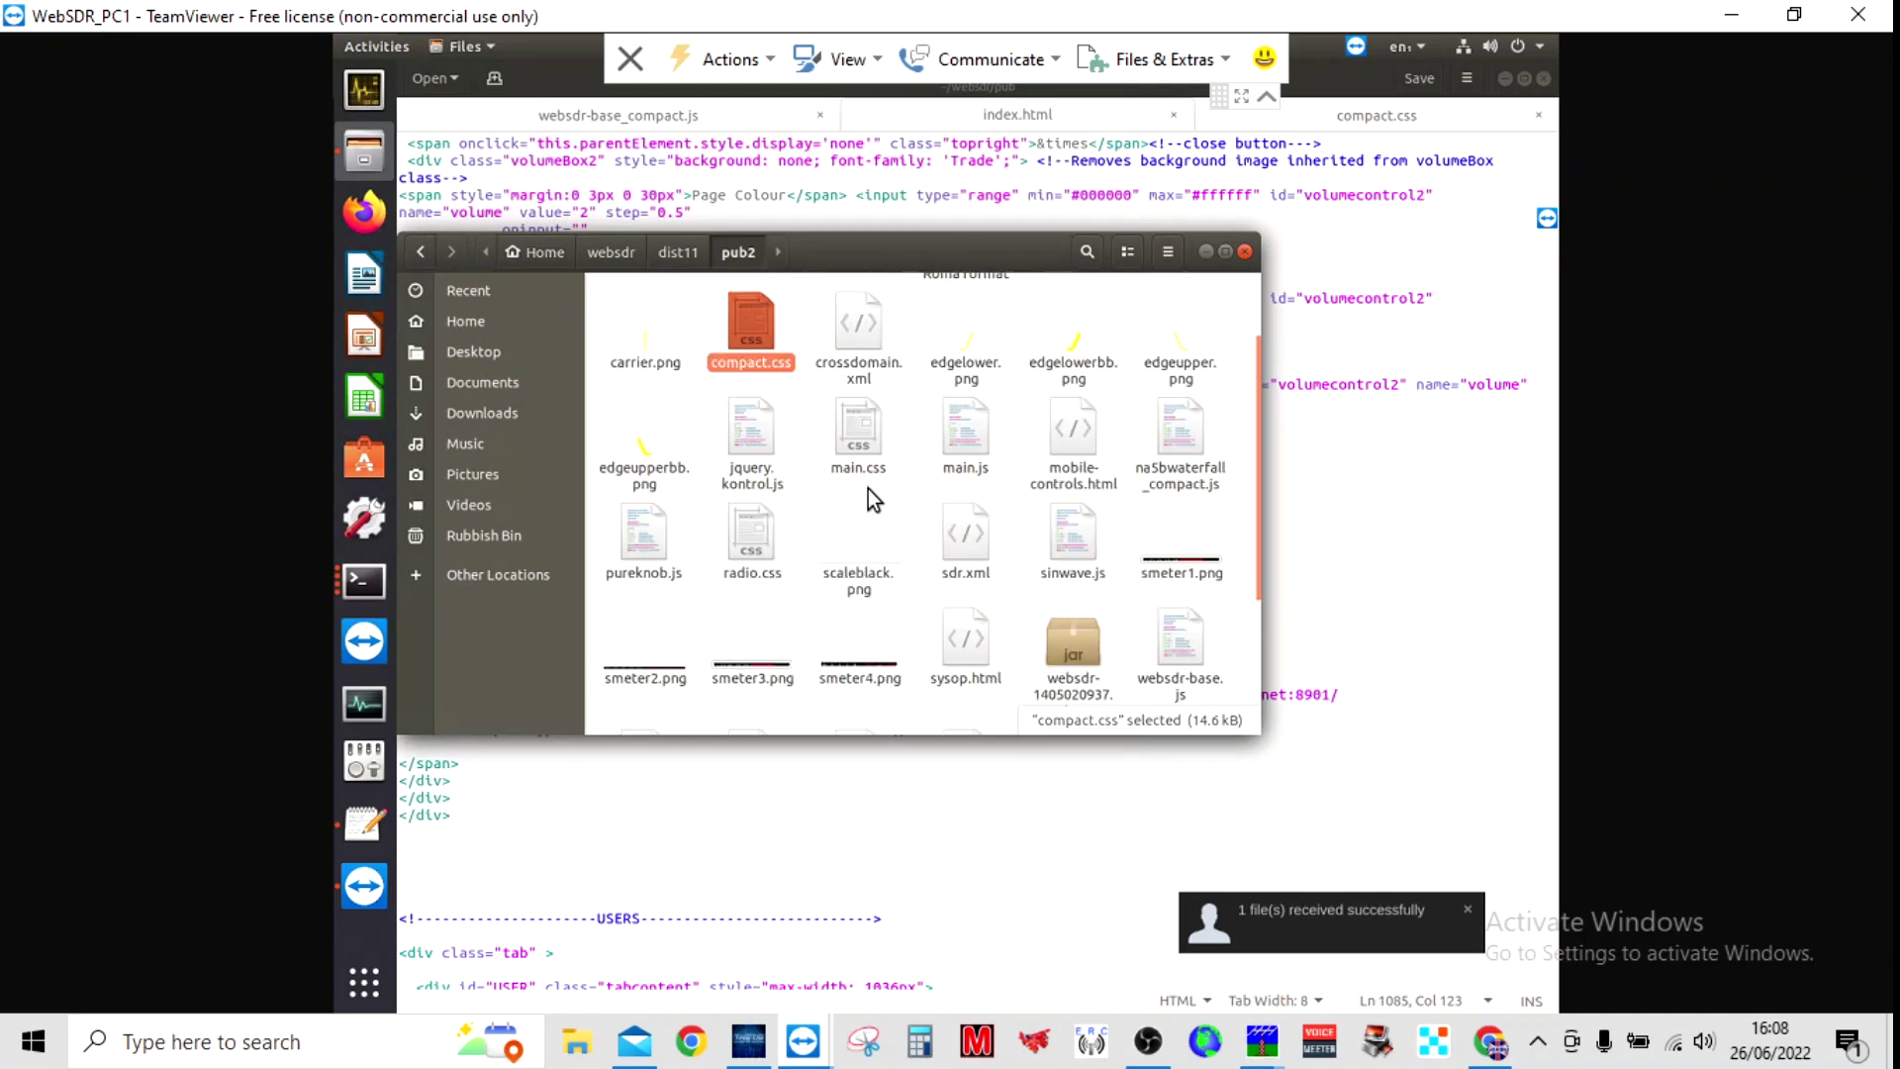
pyautogui.scroll(2, 868, 489)
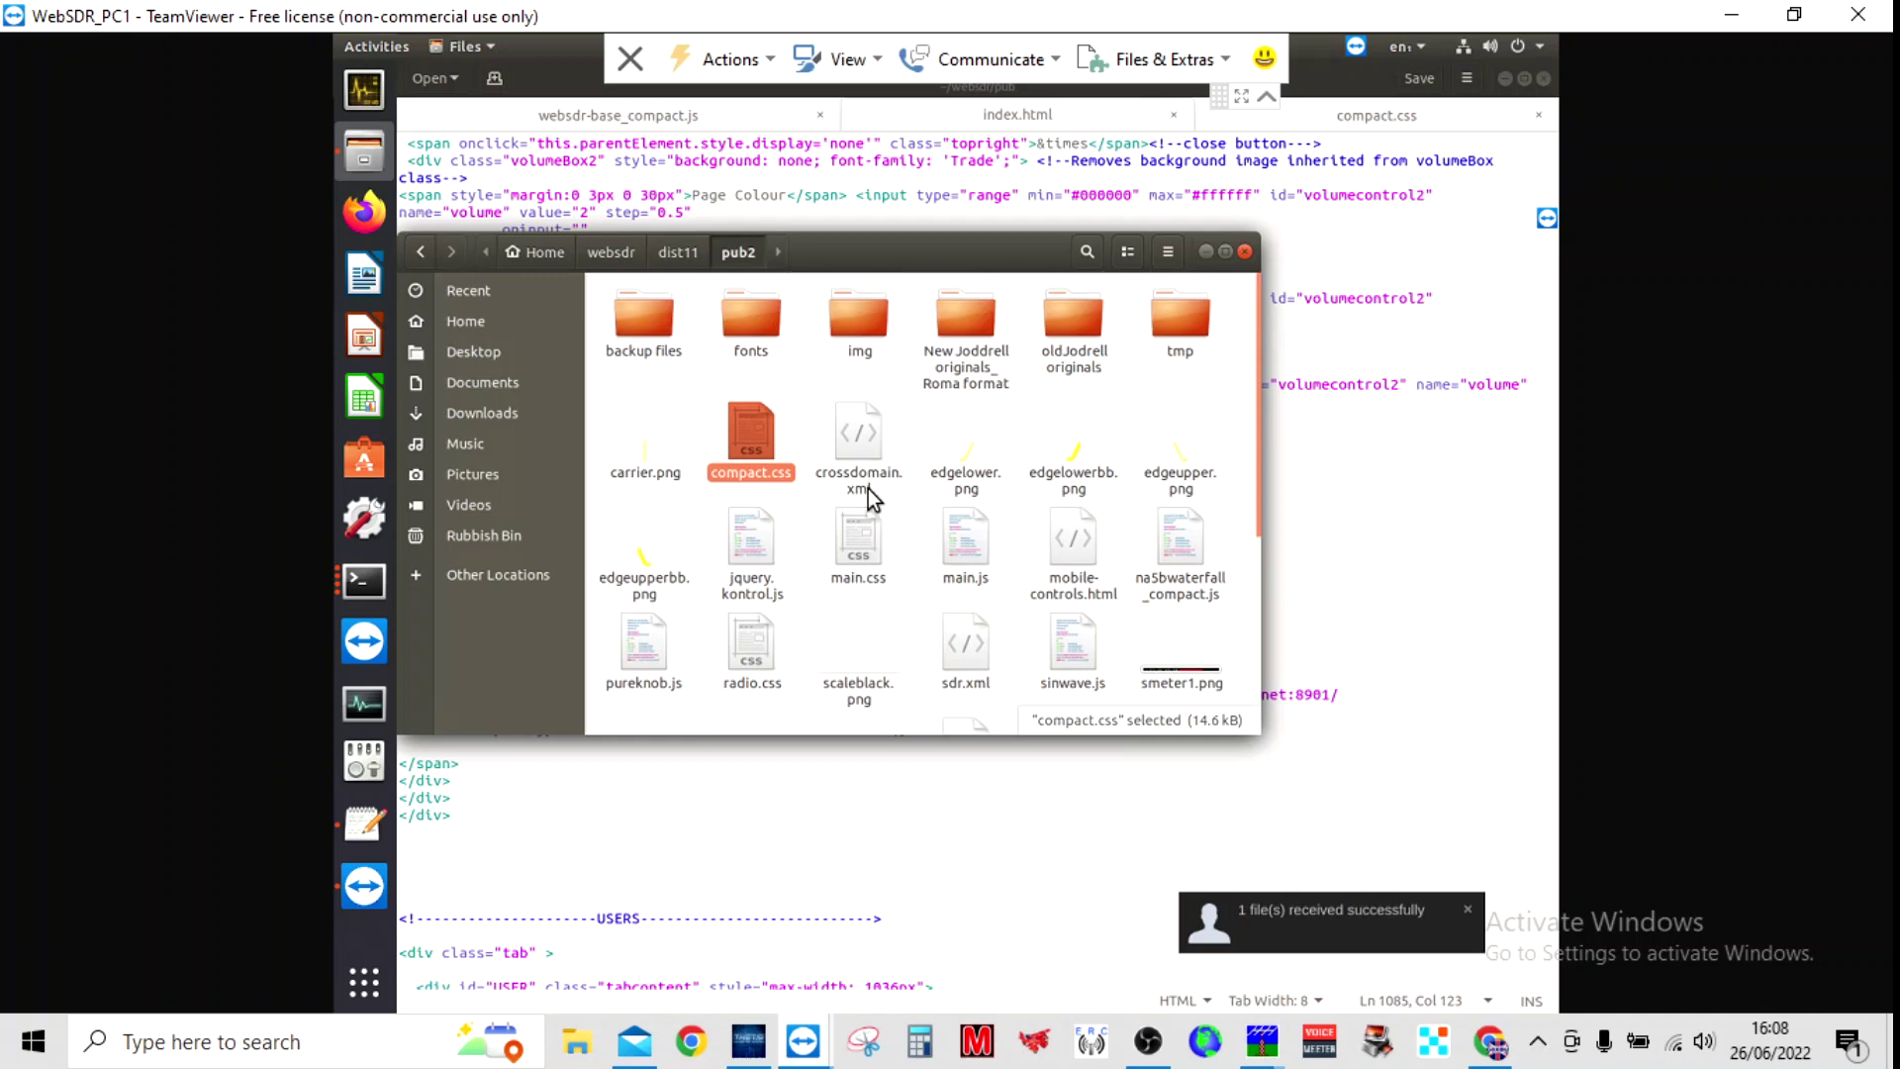
pyautogui.click(593, 251)
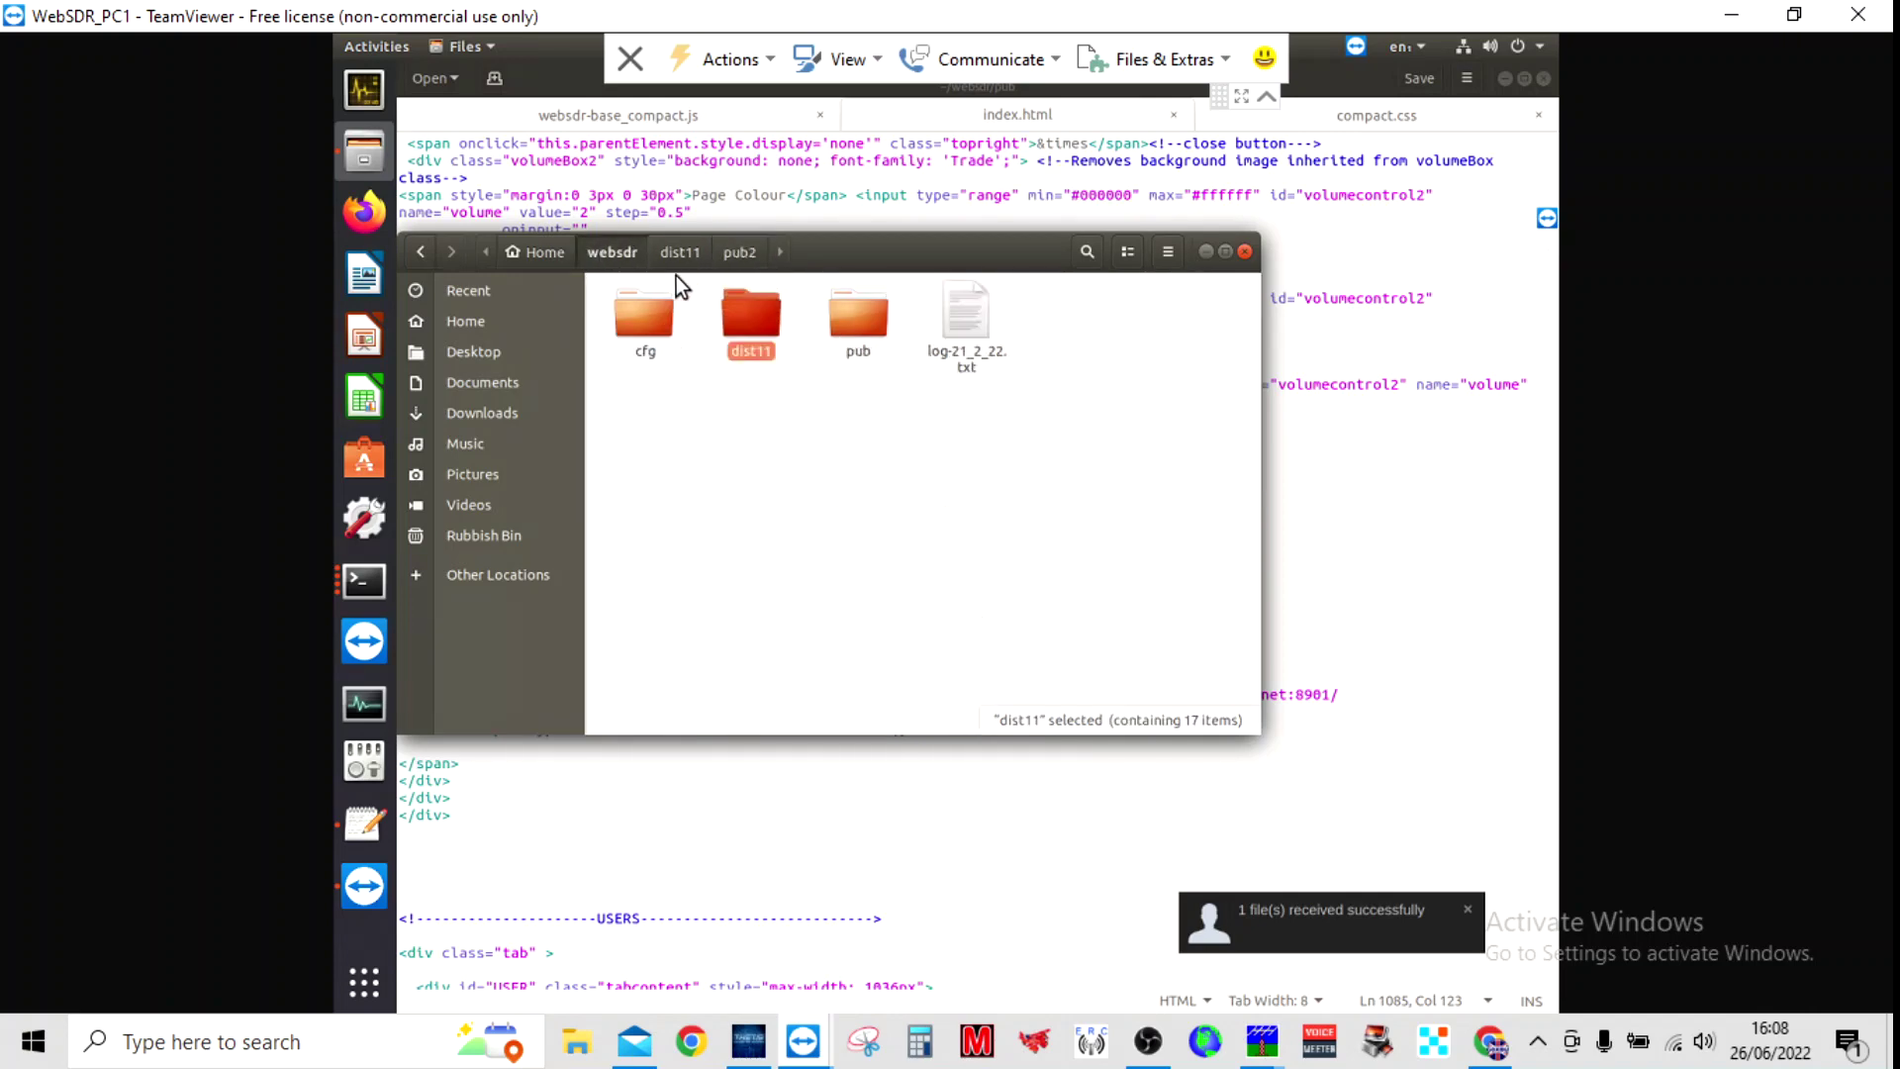
pyautogui.doubleClick(871, 328)
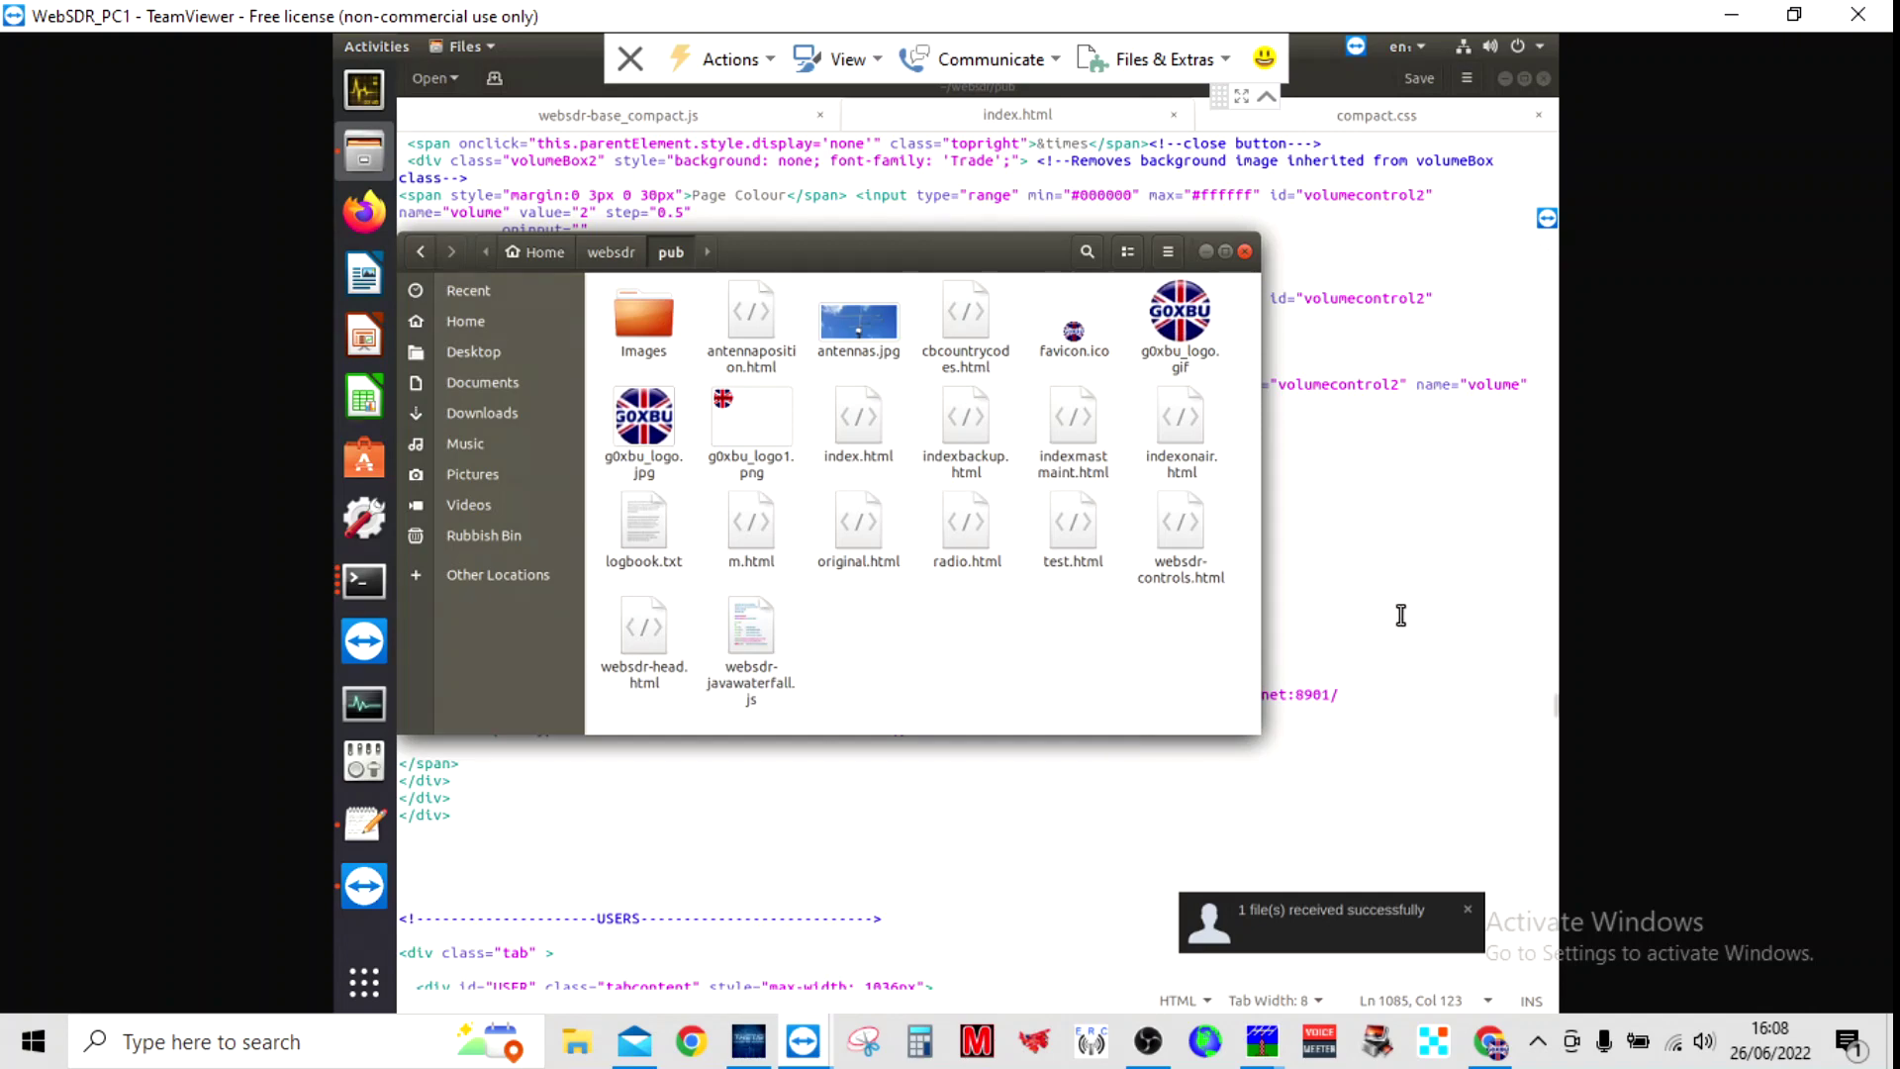
# - In Chrome, correct the failed page's address ending to original.html and load the original interface
pyautogui.click(1489, 1041)
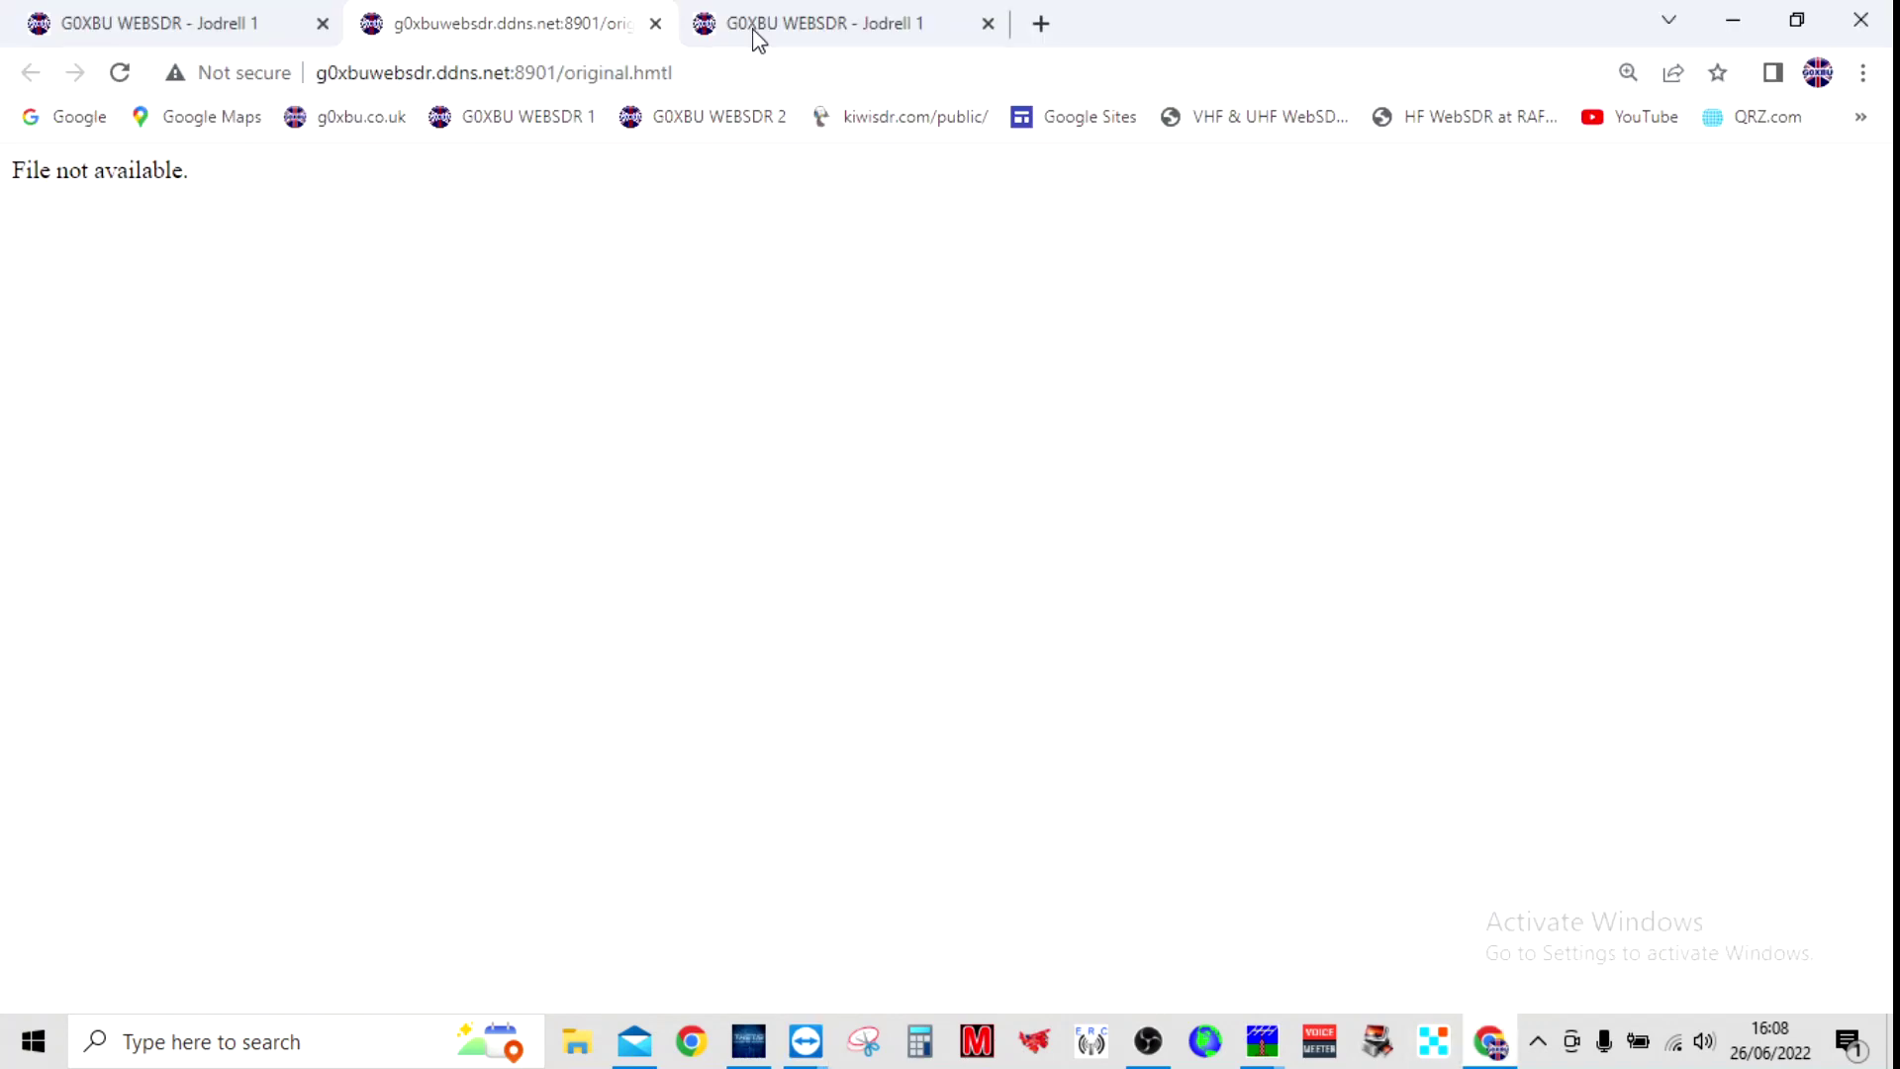
pyautogui.click(697, 76)
pyautogui.click(697, 76)
pyautogui.press('BackSpace')
pyautogui.press('BackSpace')
pyautogui.press('BackSpace')
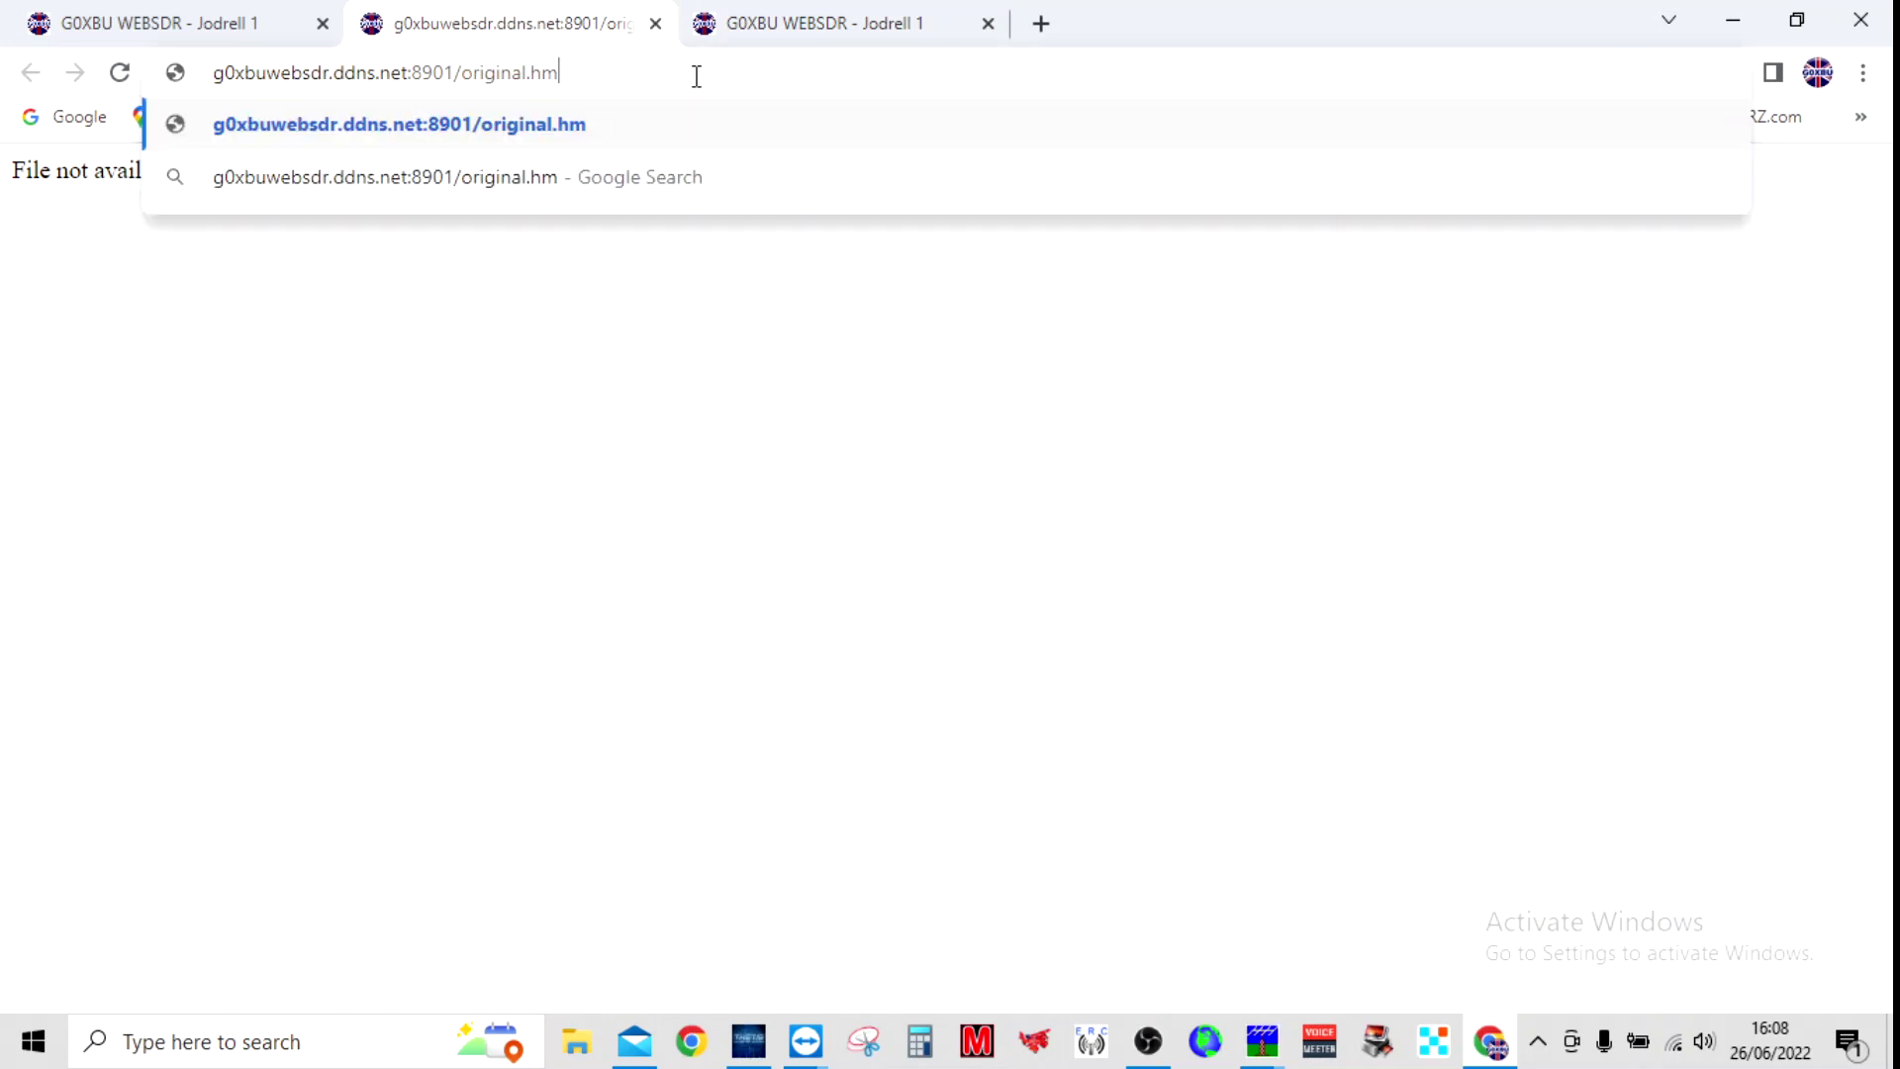
pyautogui.write('tml')
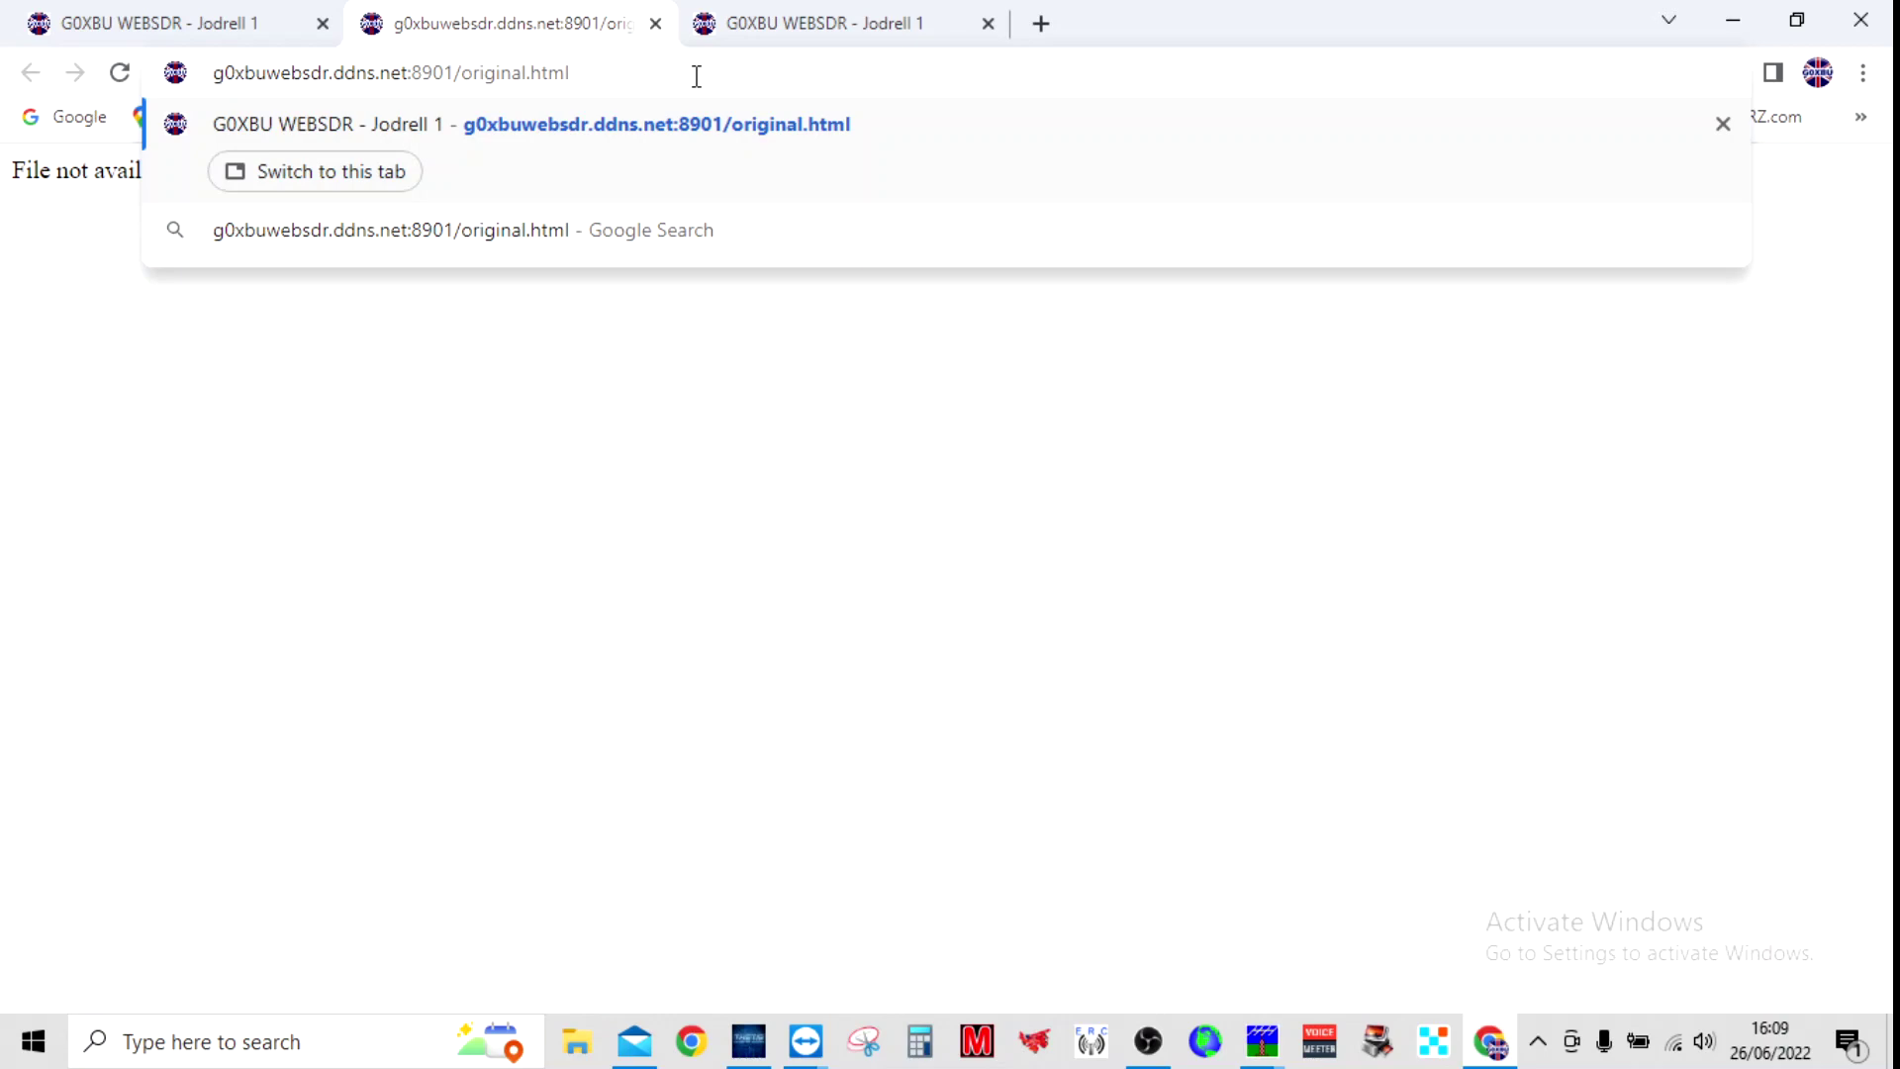
pyautogui.press('Return')
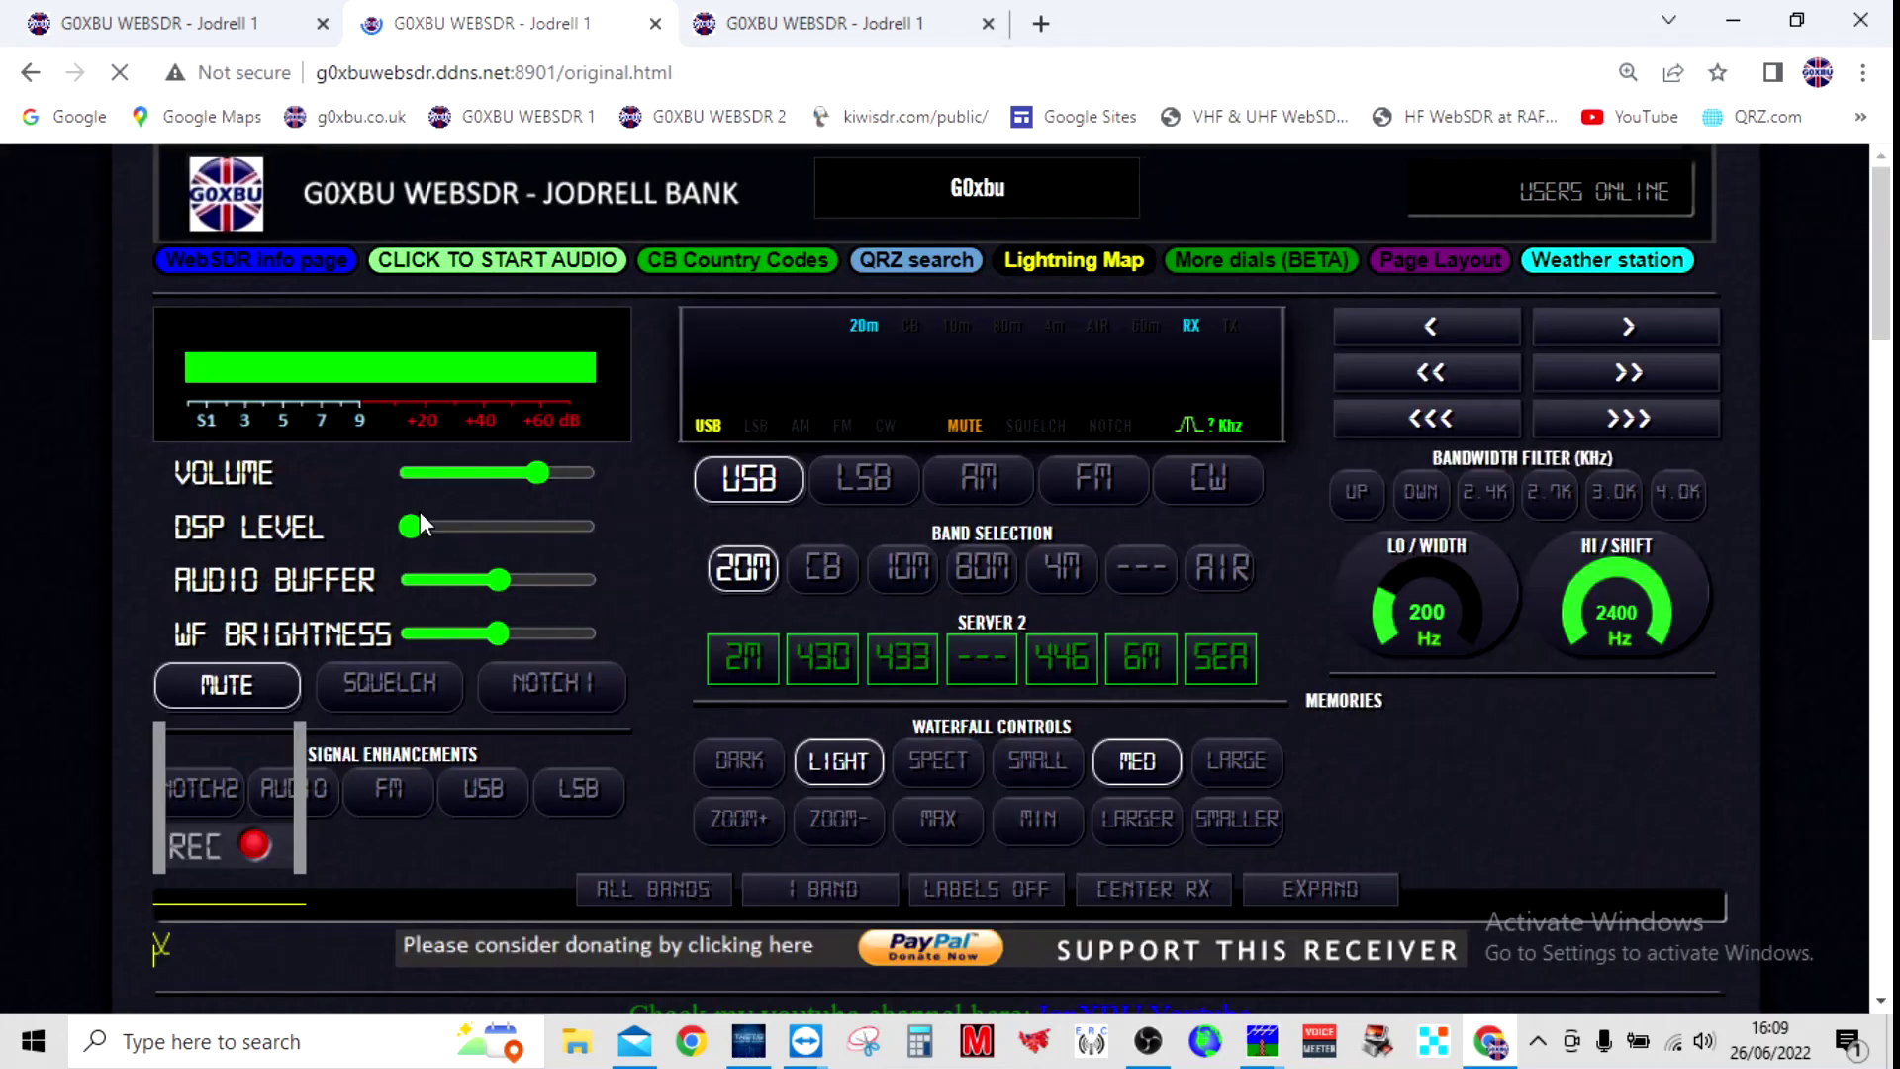
# - In the TeamViewer session's index.html, correct the Back to original button's link so it ends in original.html
pyautogui.click(802, 1044)
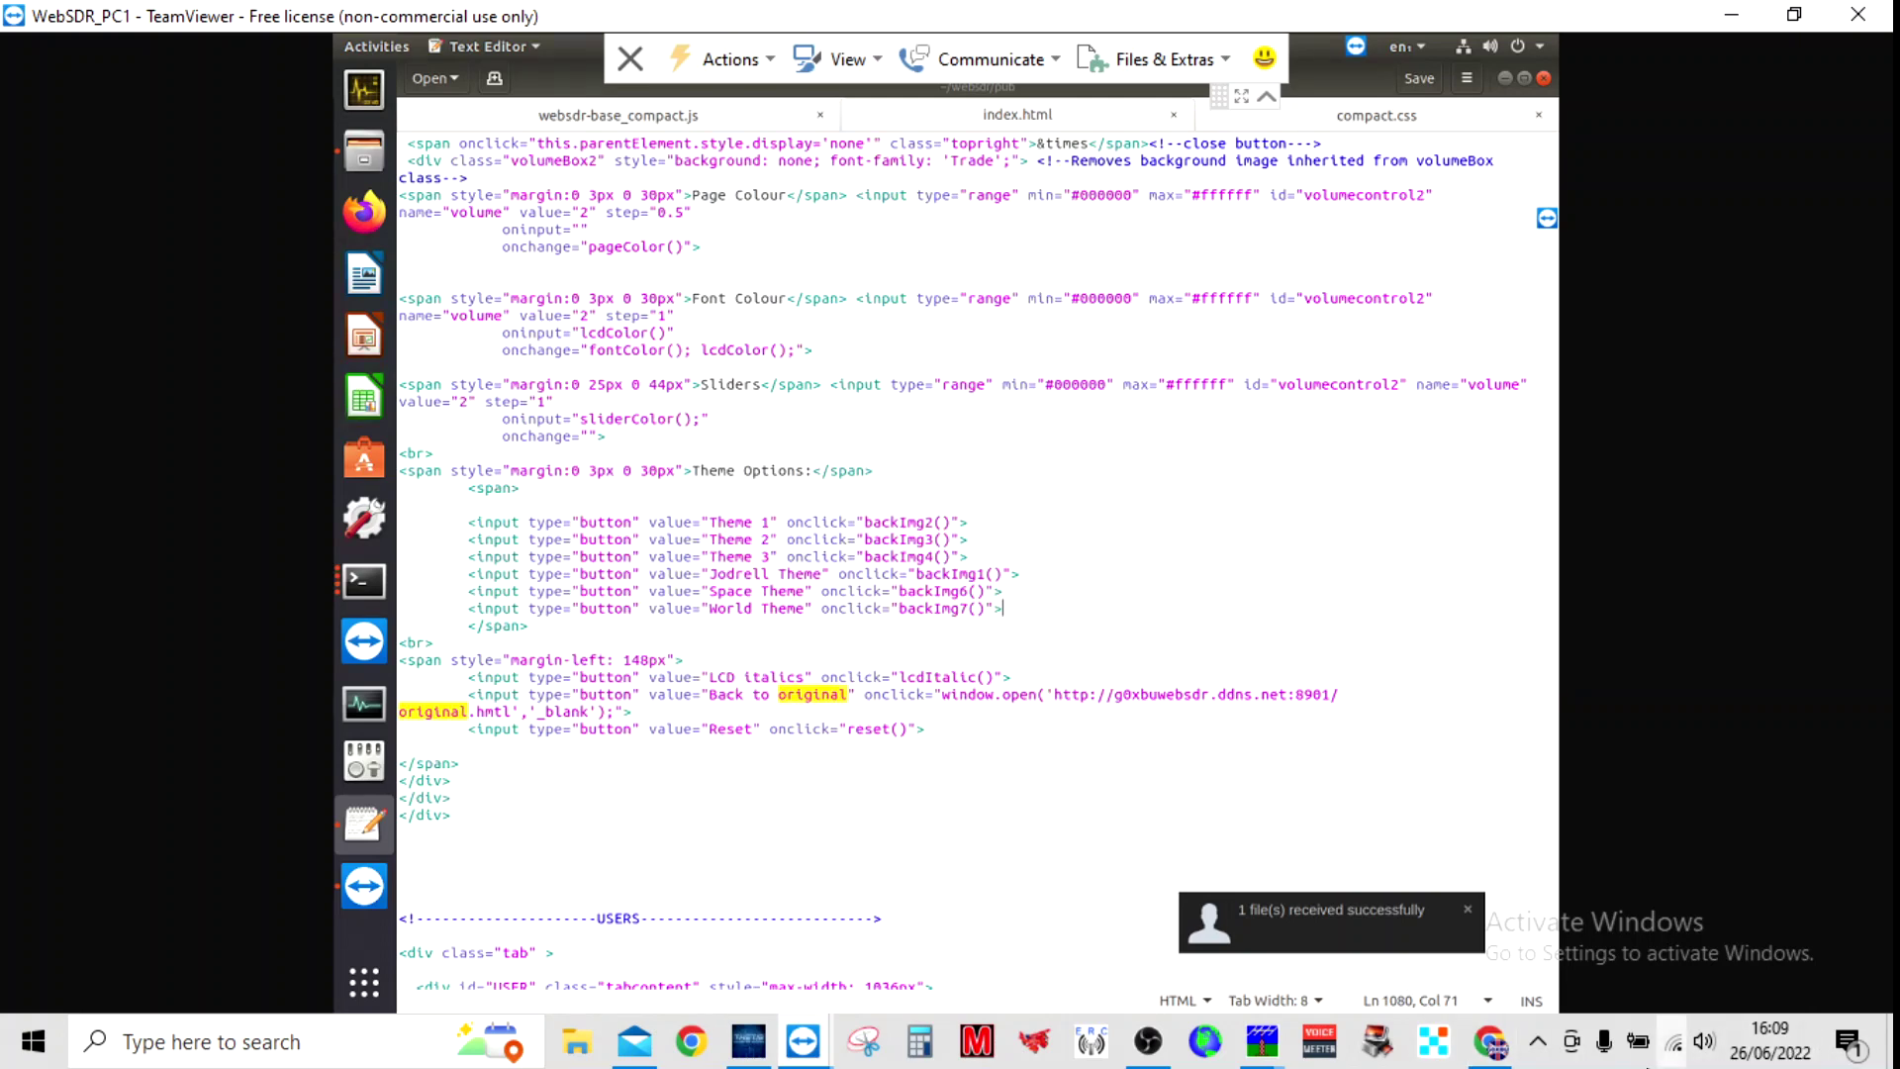
pyautogui.click(1489, 1040)
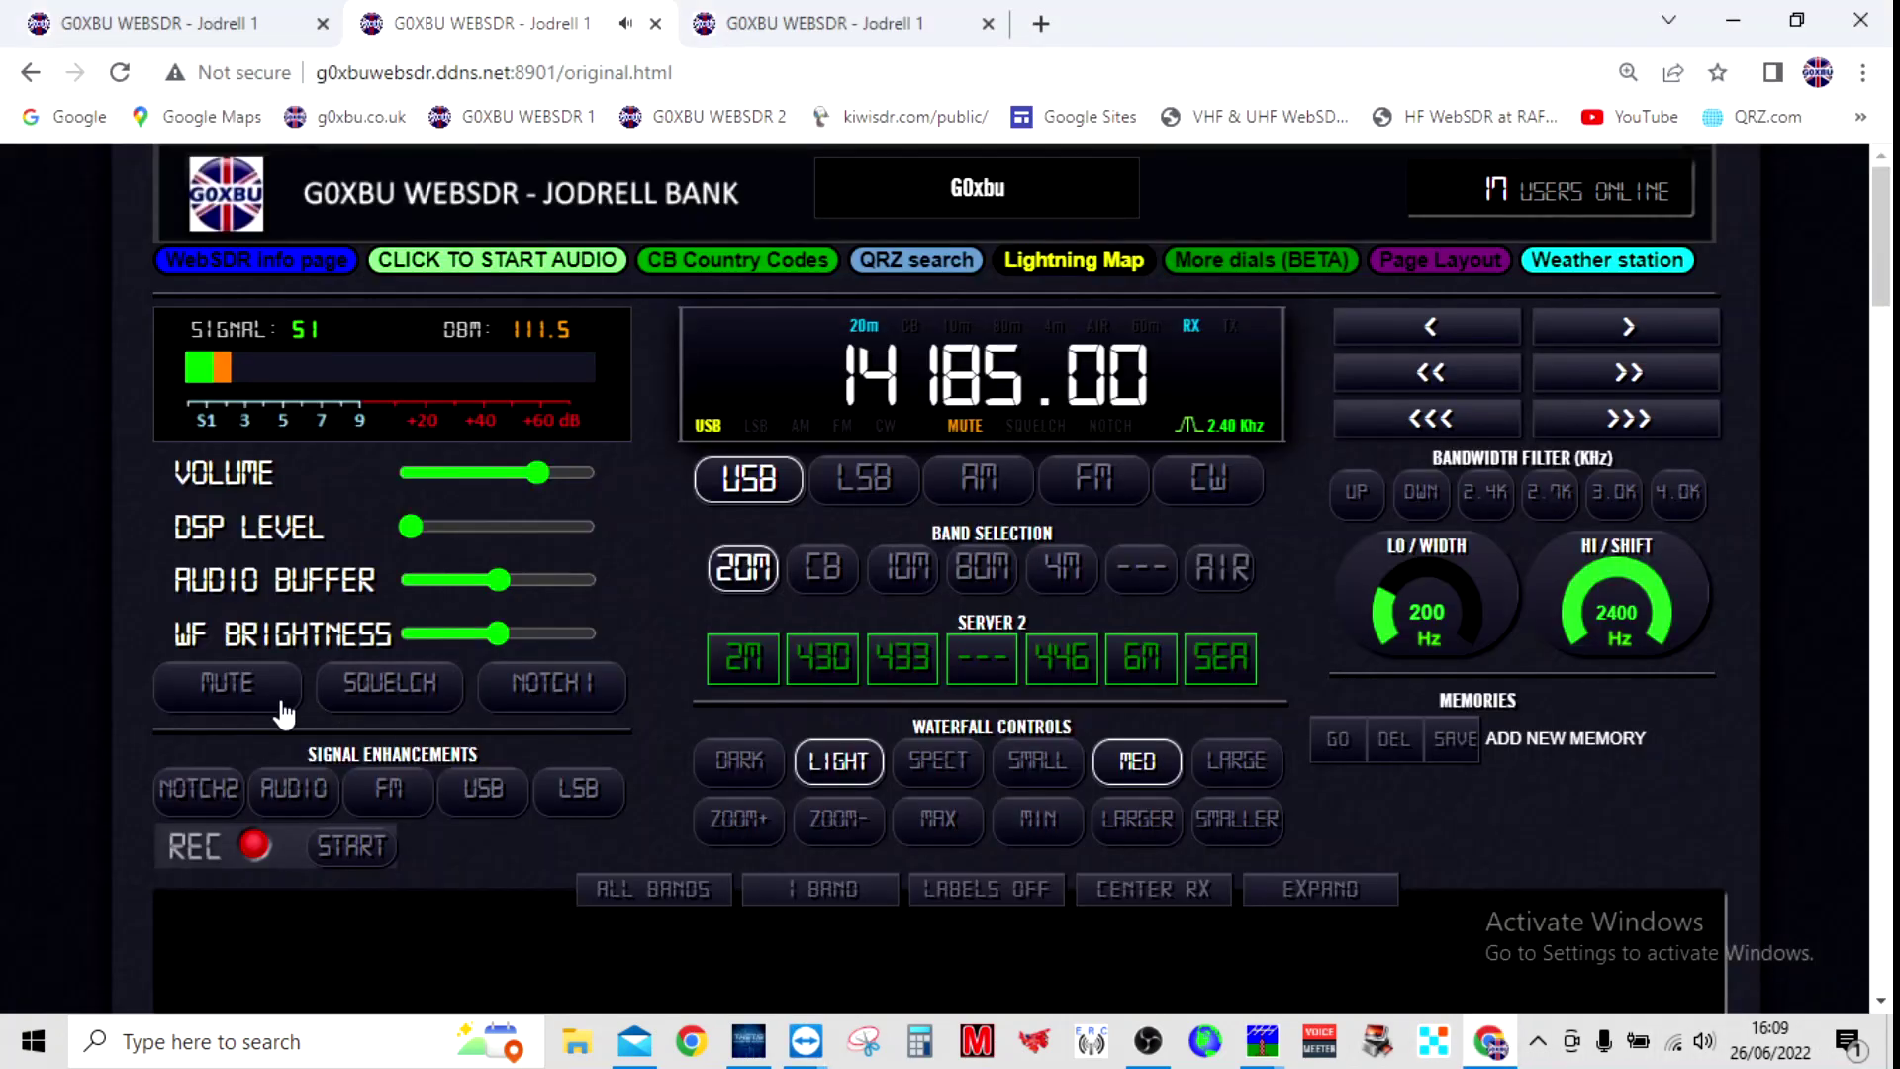
pyautogui.click(1489, 1044)
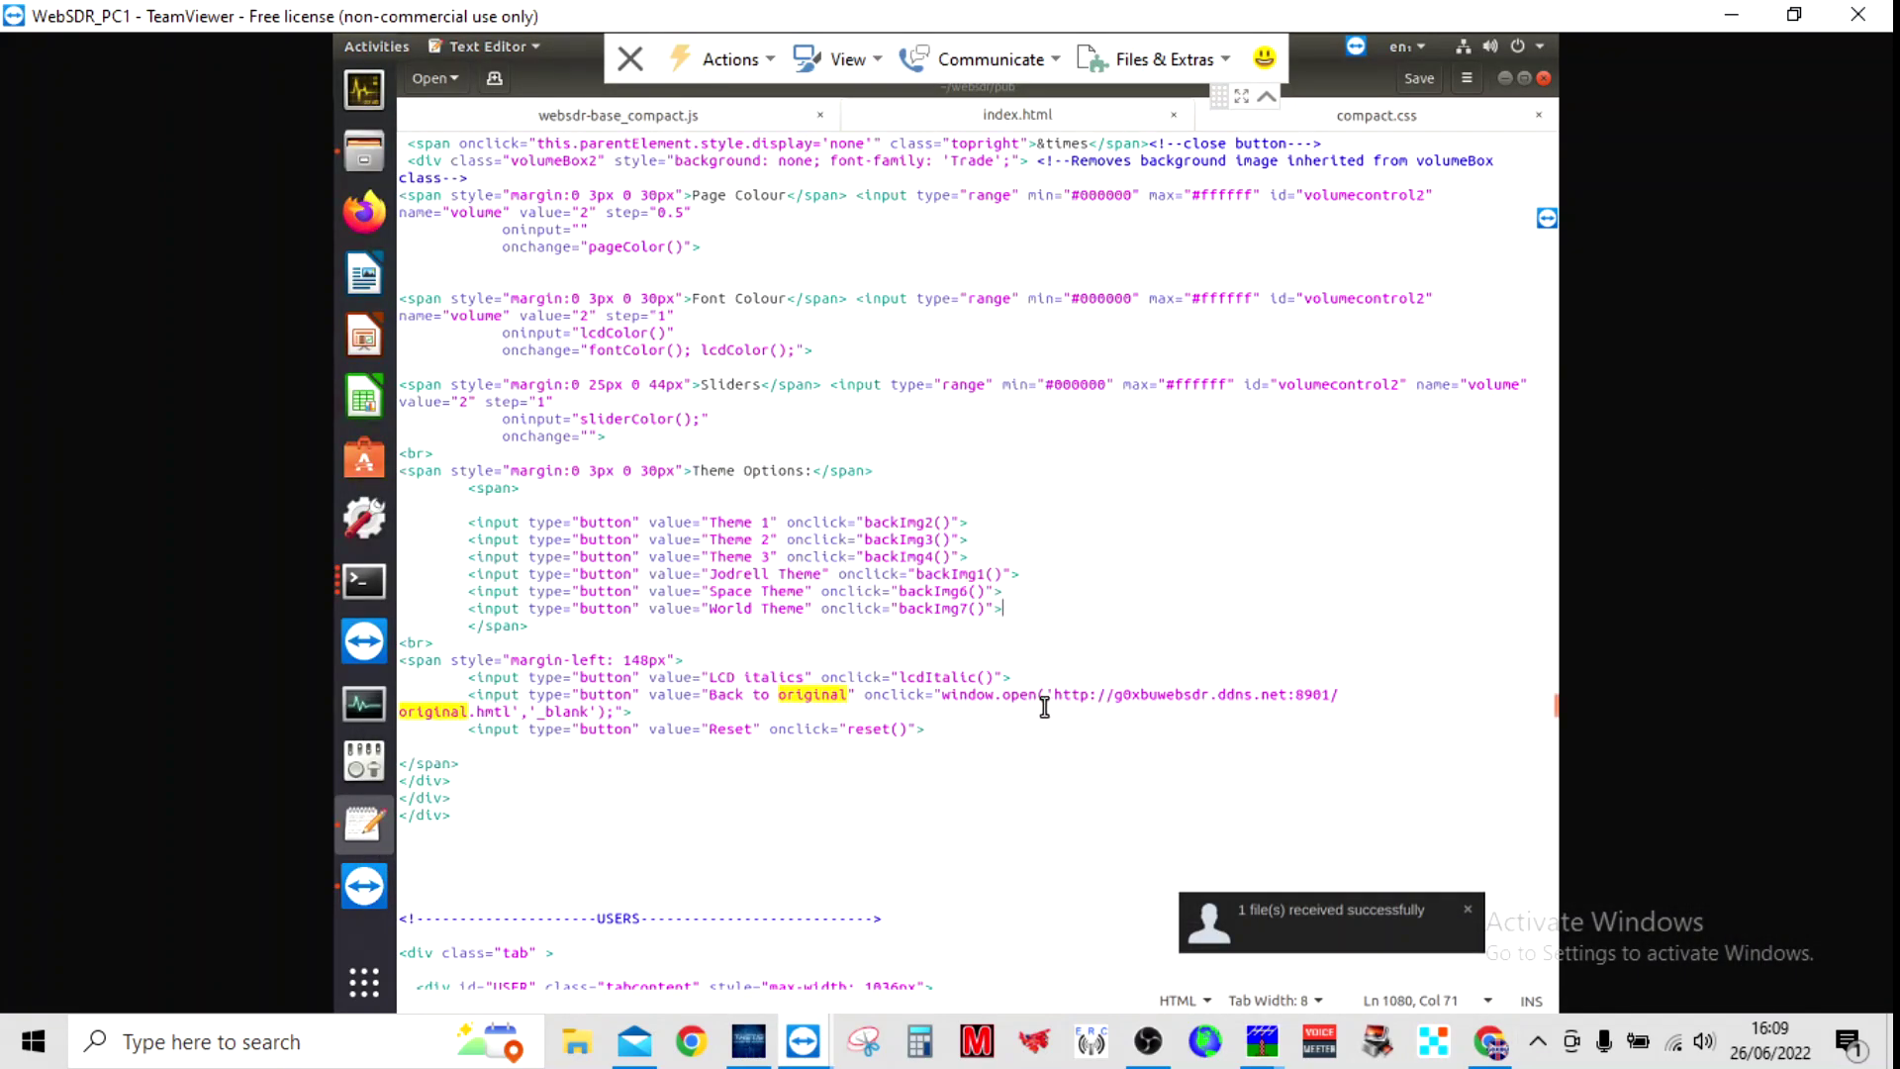
pyautogui.click(486, 712)
pyautogui.write('t')
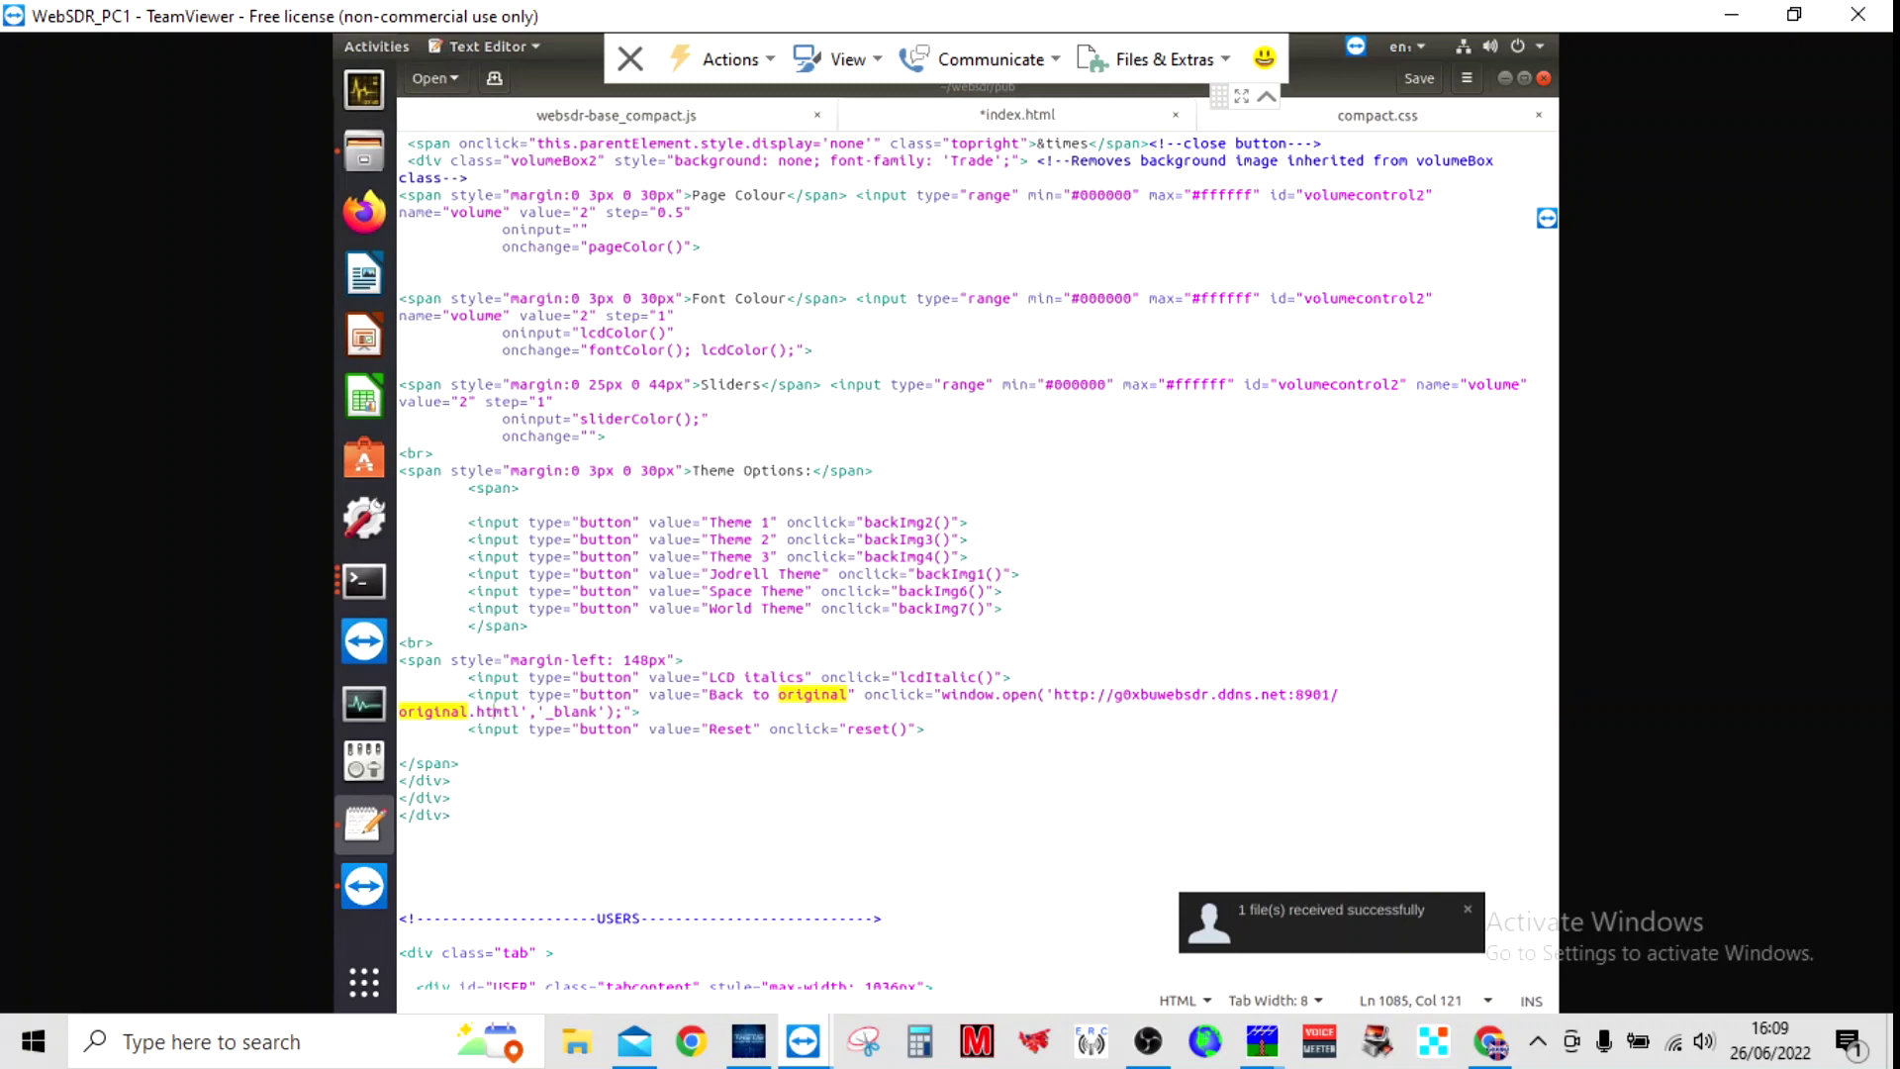
pyautogui.press('Delete')
pyautogui.press('Delete')
pyautogui.write('m')
# - Switch to Chrome, close the two extra WebSDR tabs and reload the new-look page
pyautogui.click(1489, 1040)
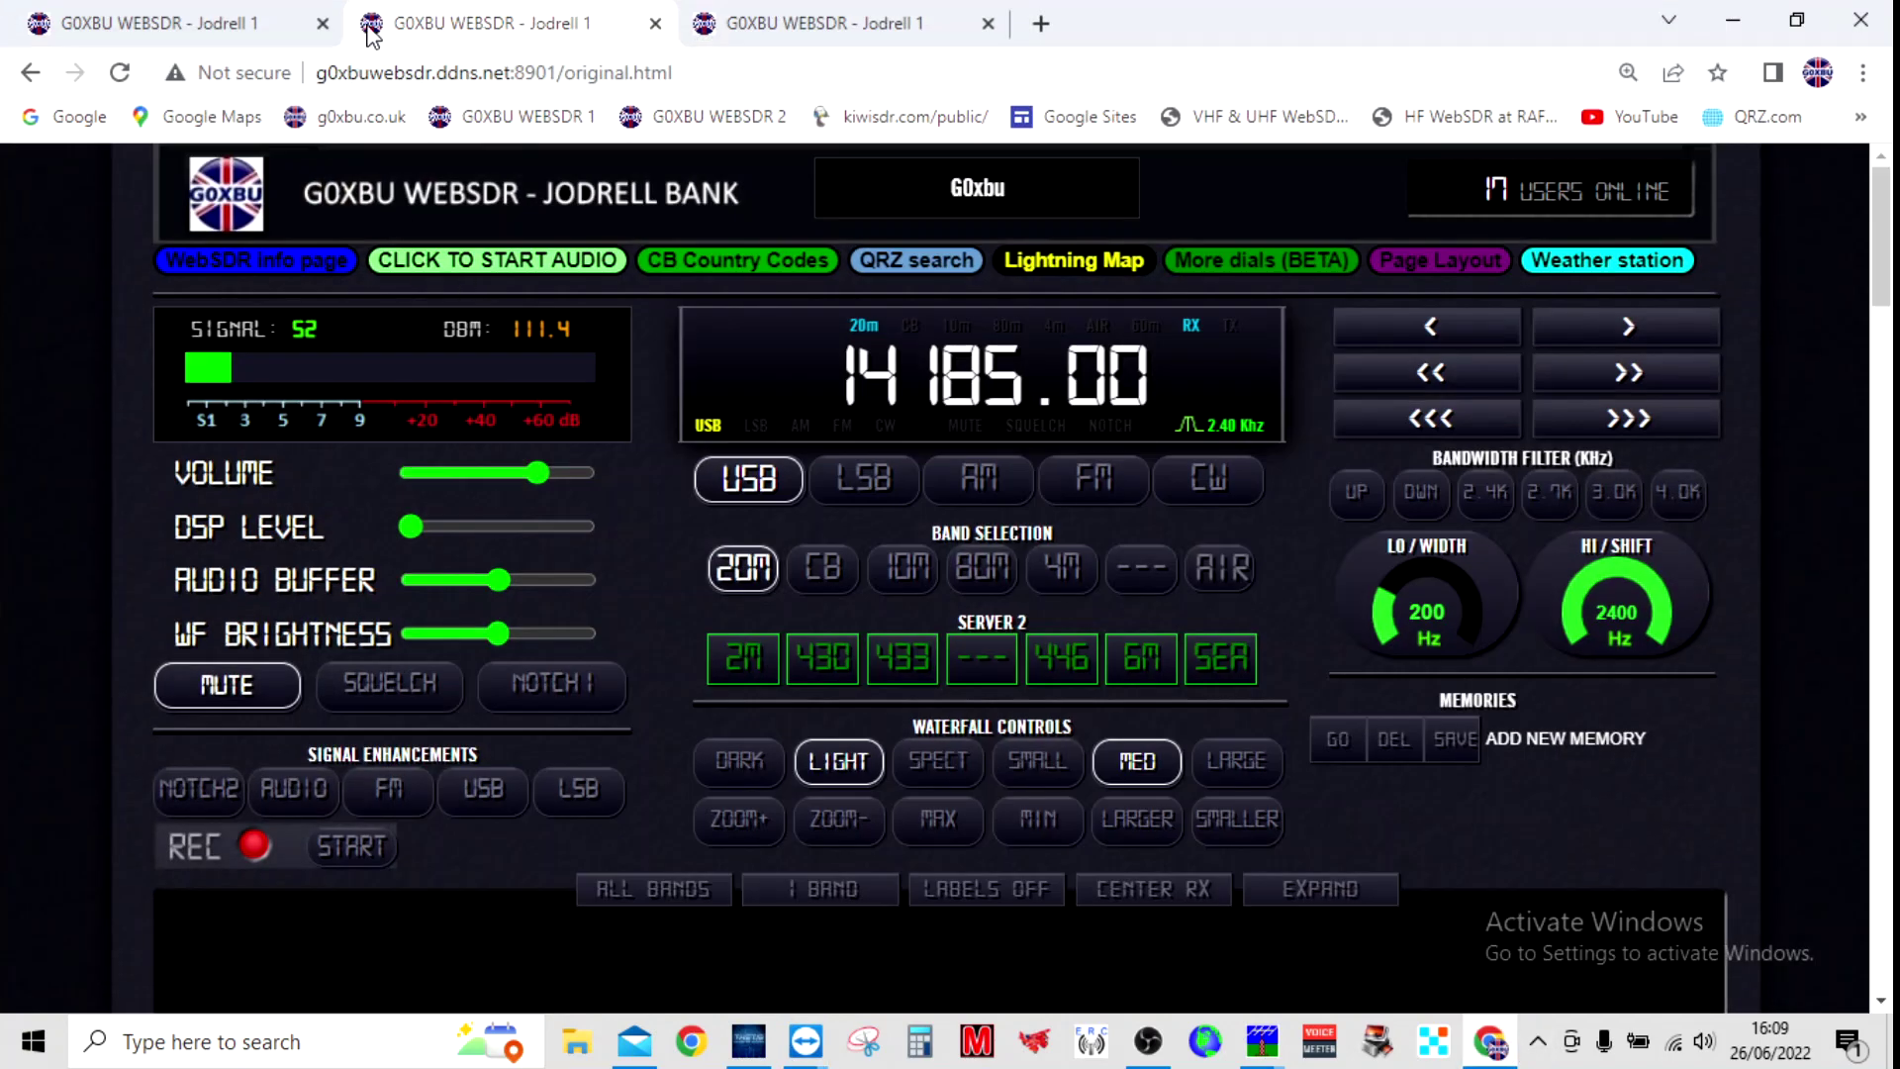
pyautogui.click(655, 23)
pyautogui.click(255, 40)
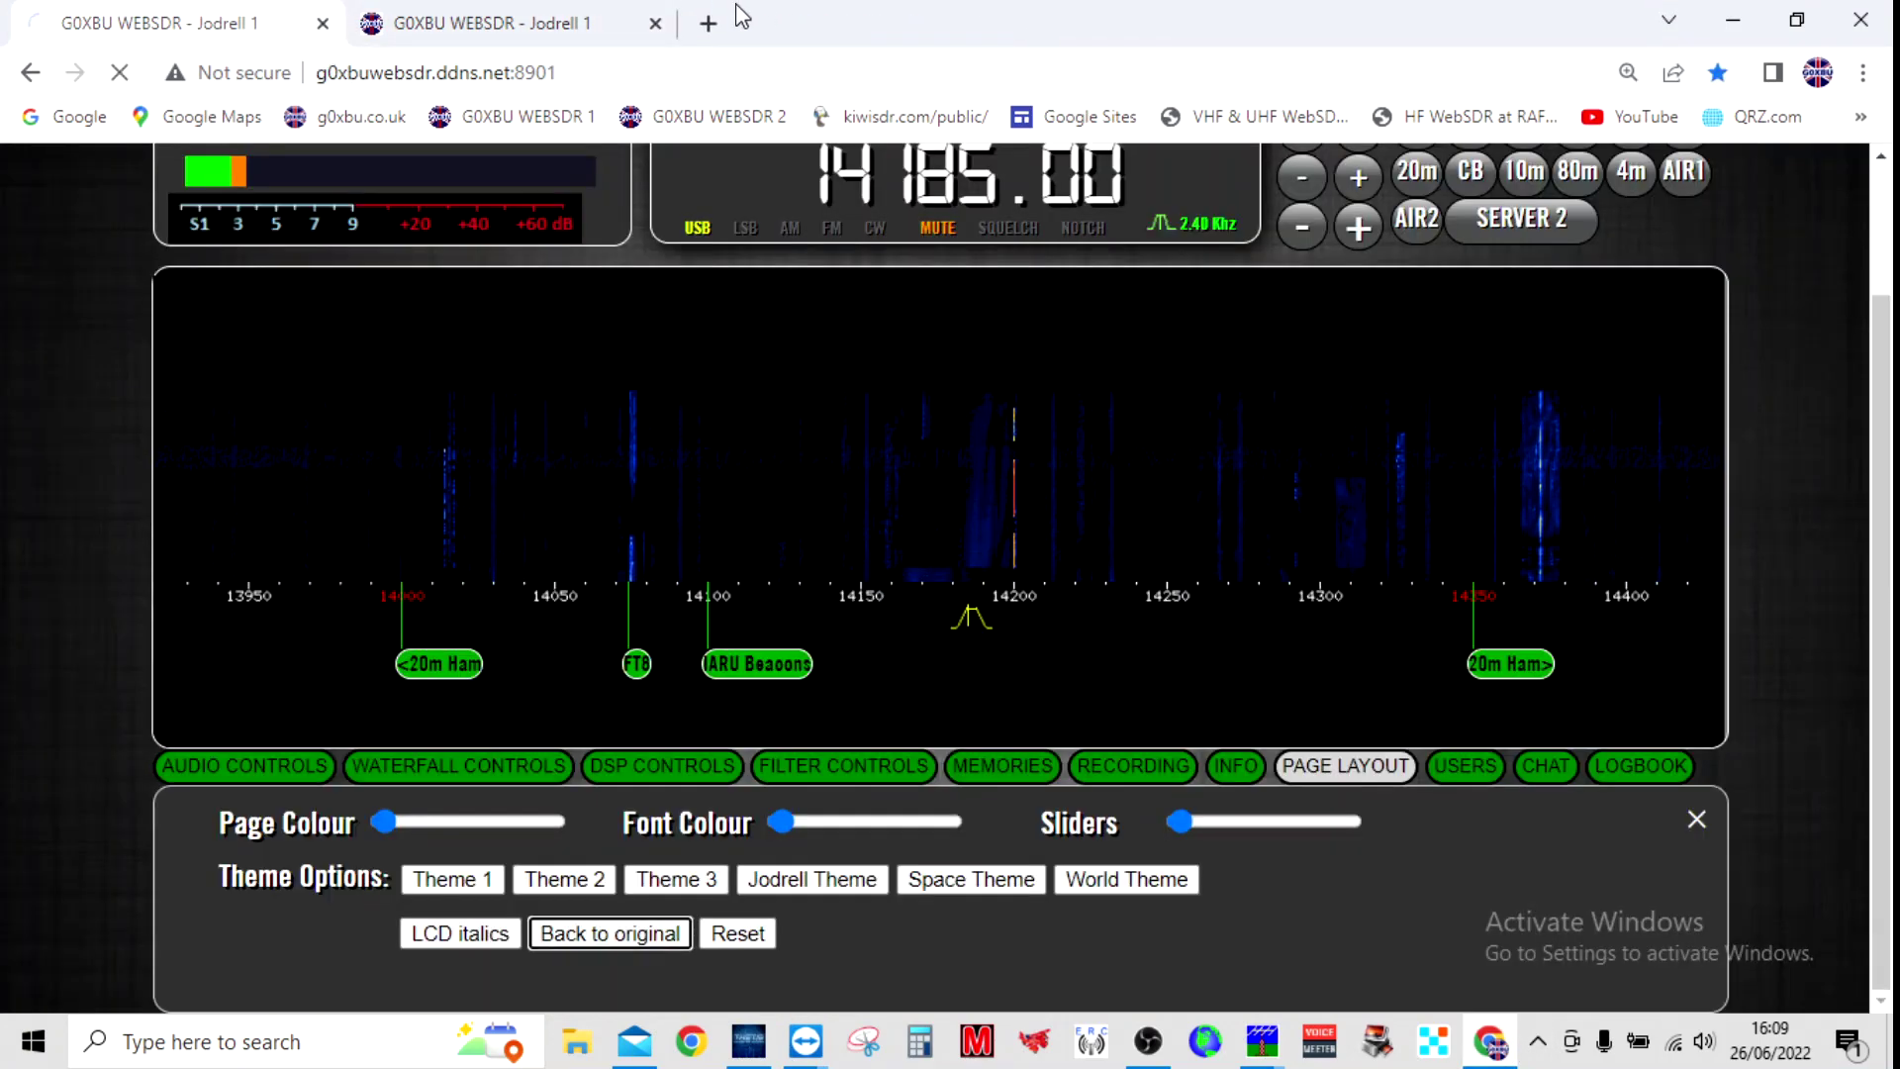
pyautogui.click(655, 22)
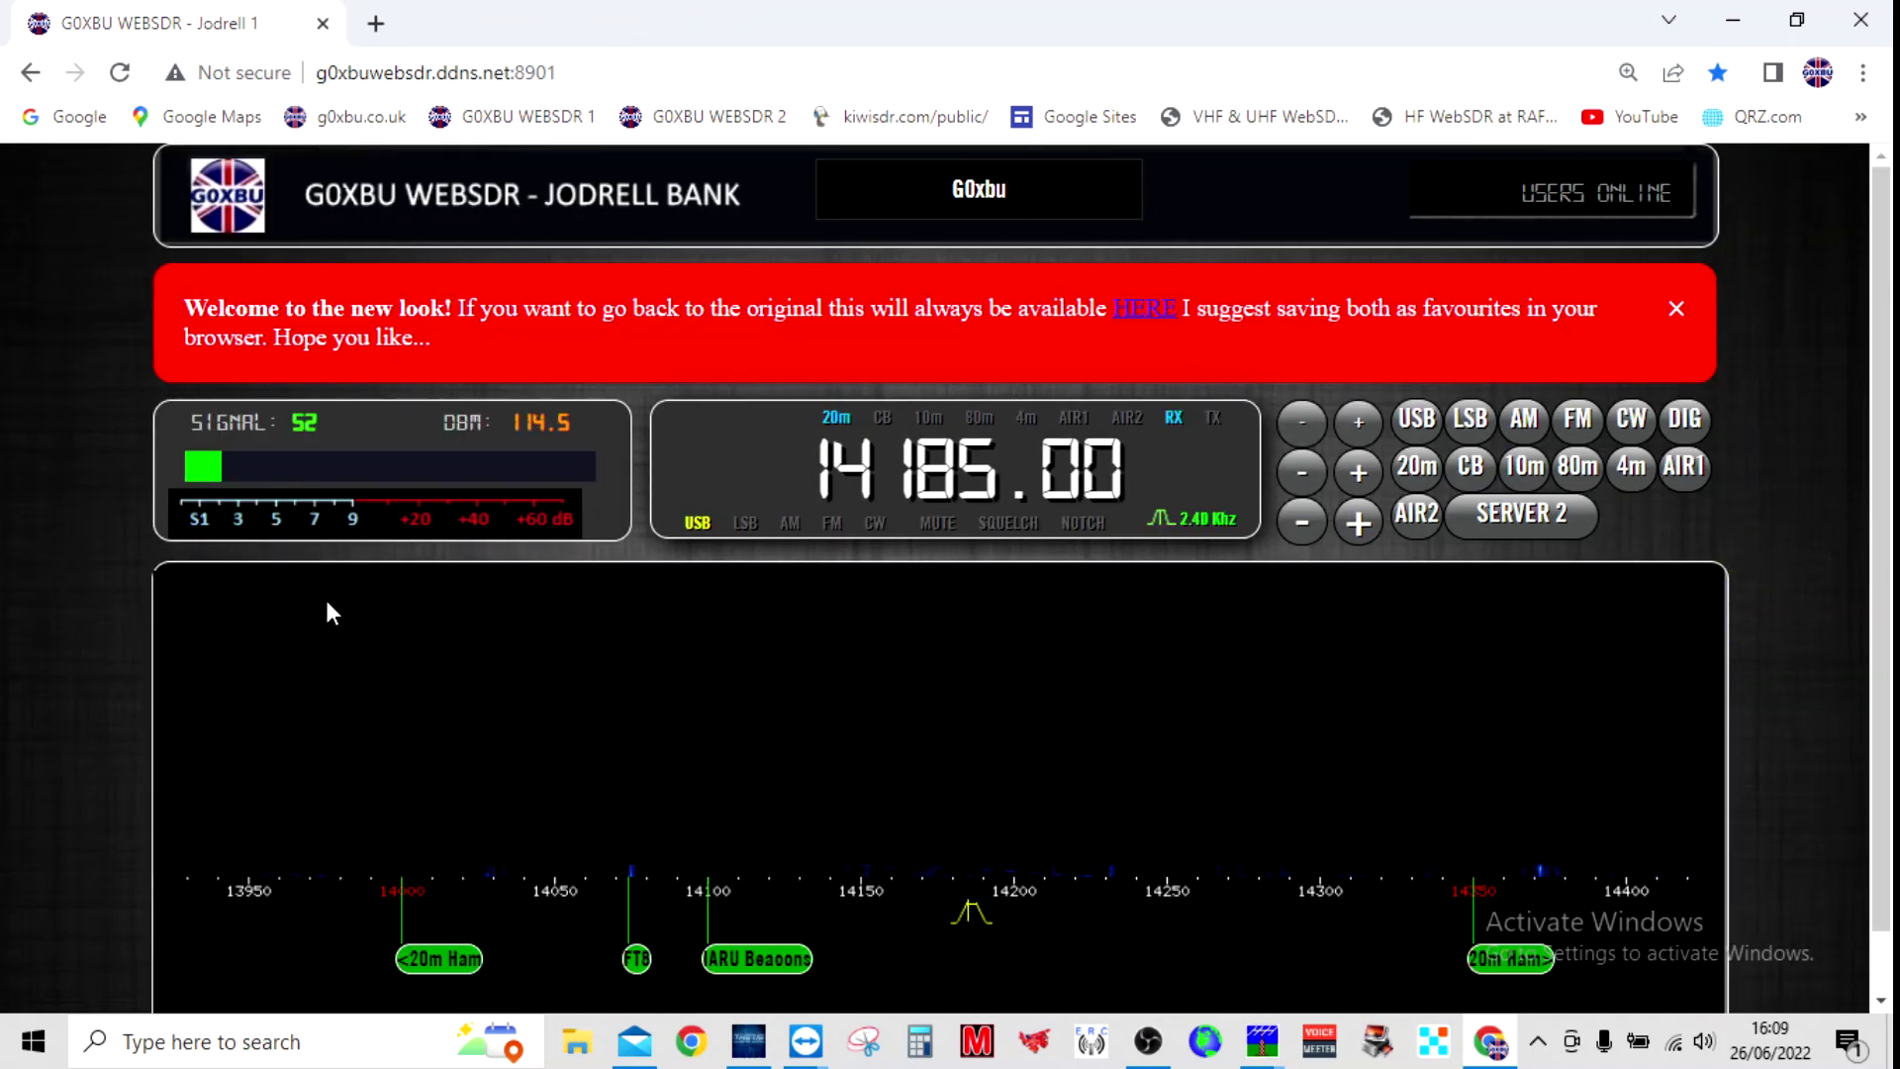
# - Mute the receiver audio on the reloaded page
pyautogui.scroll(-1, 42, 628)
pyautogui.scroll(-3, 98, 752)
pyautogui.click(297, 958)
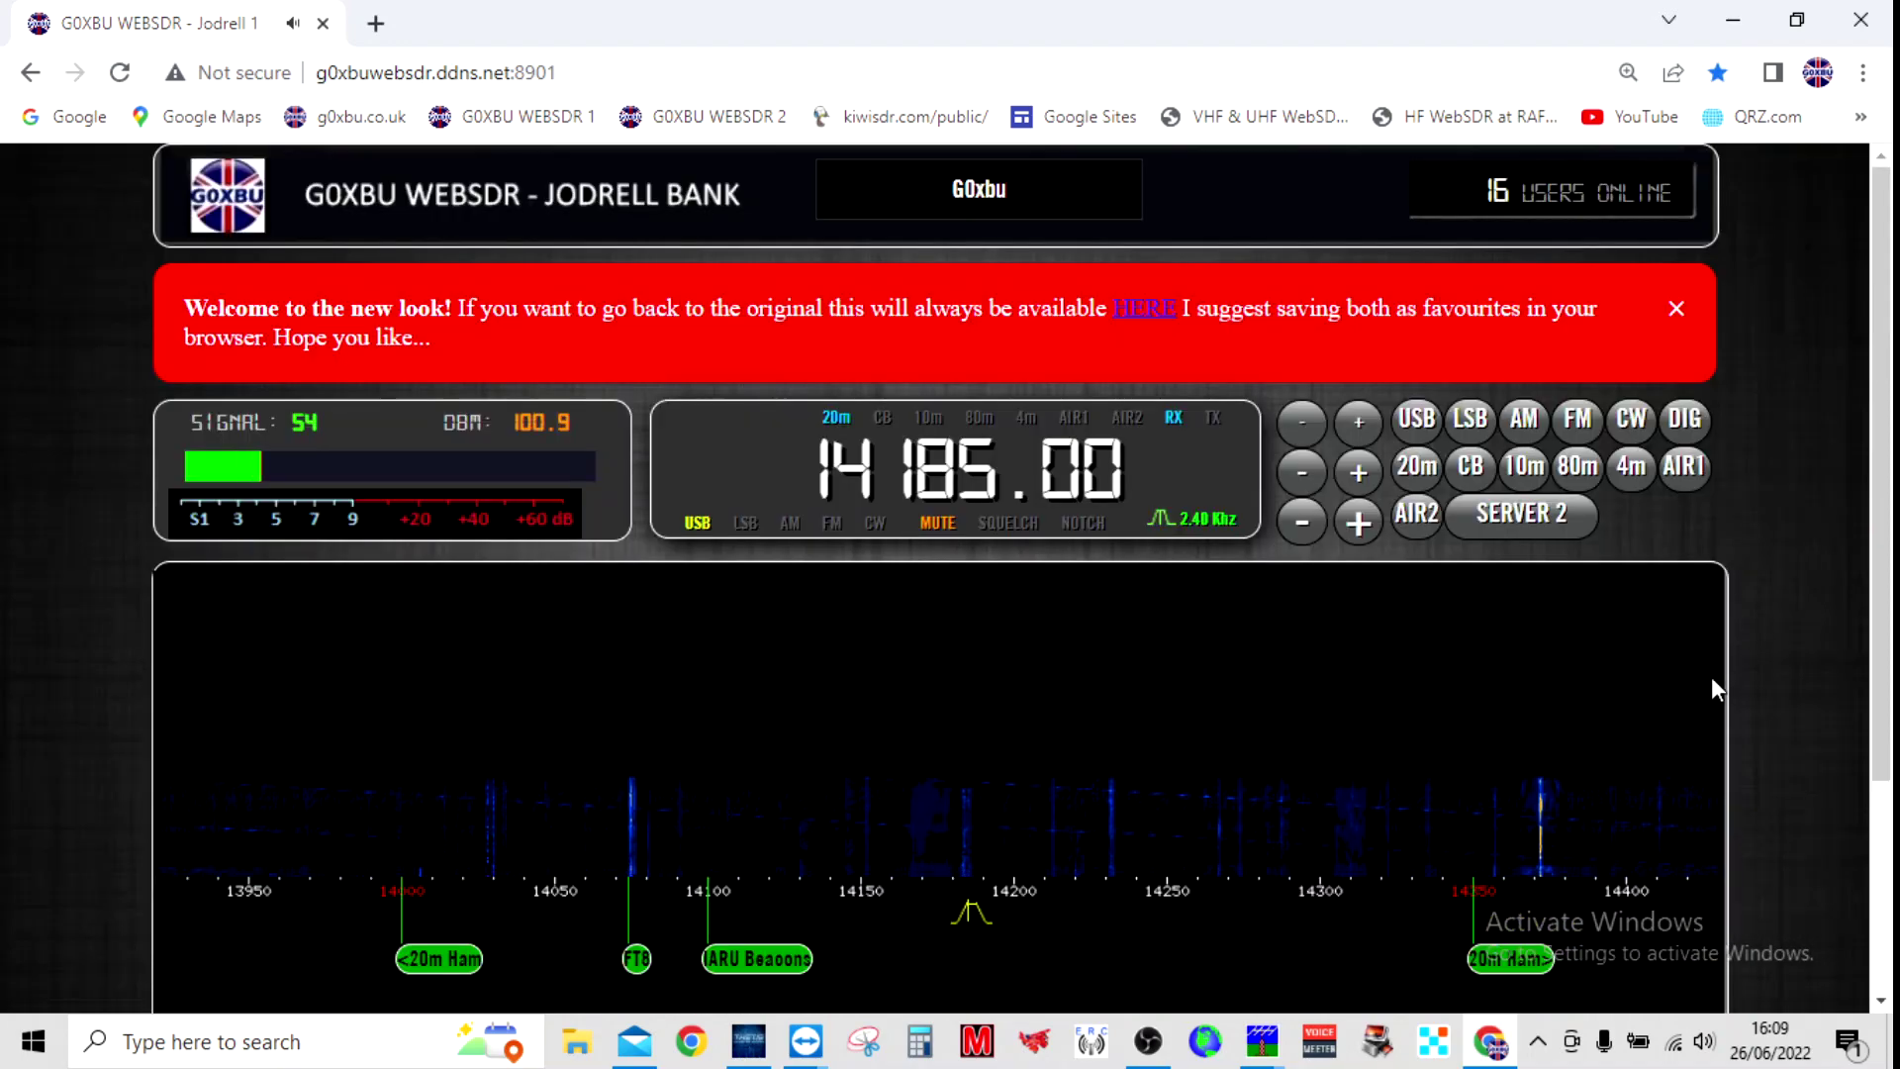
# - Test the corrected Back to original option, toggle mute on the original interface, and close its page
pyautogui.scroll(-3, 1741, 677)
pyautogui.click(1346, 767)
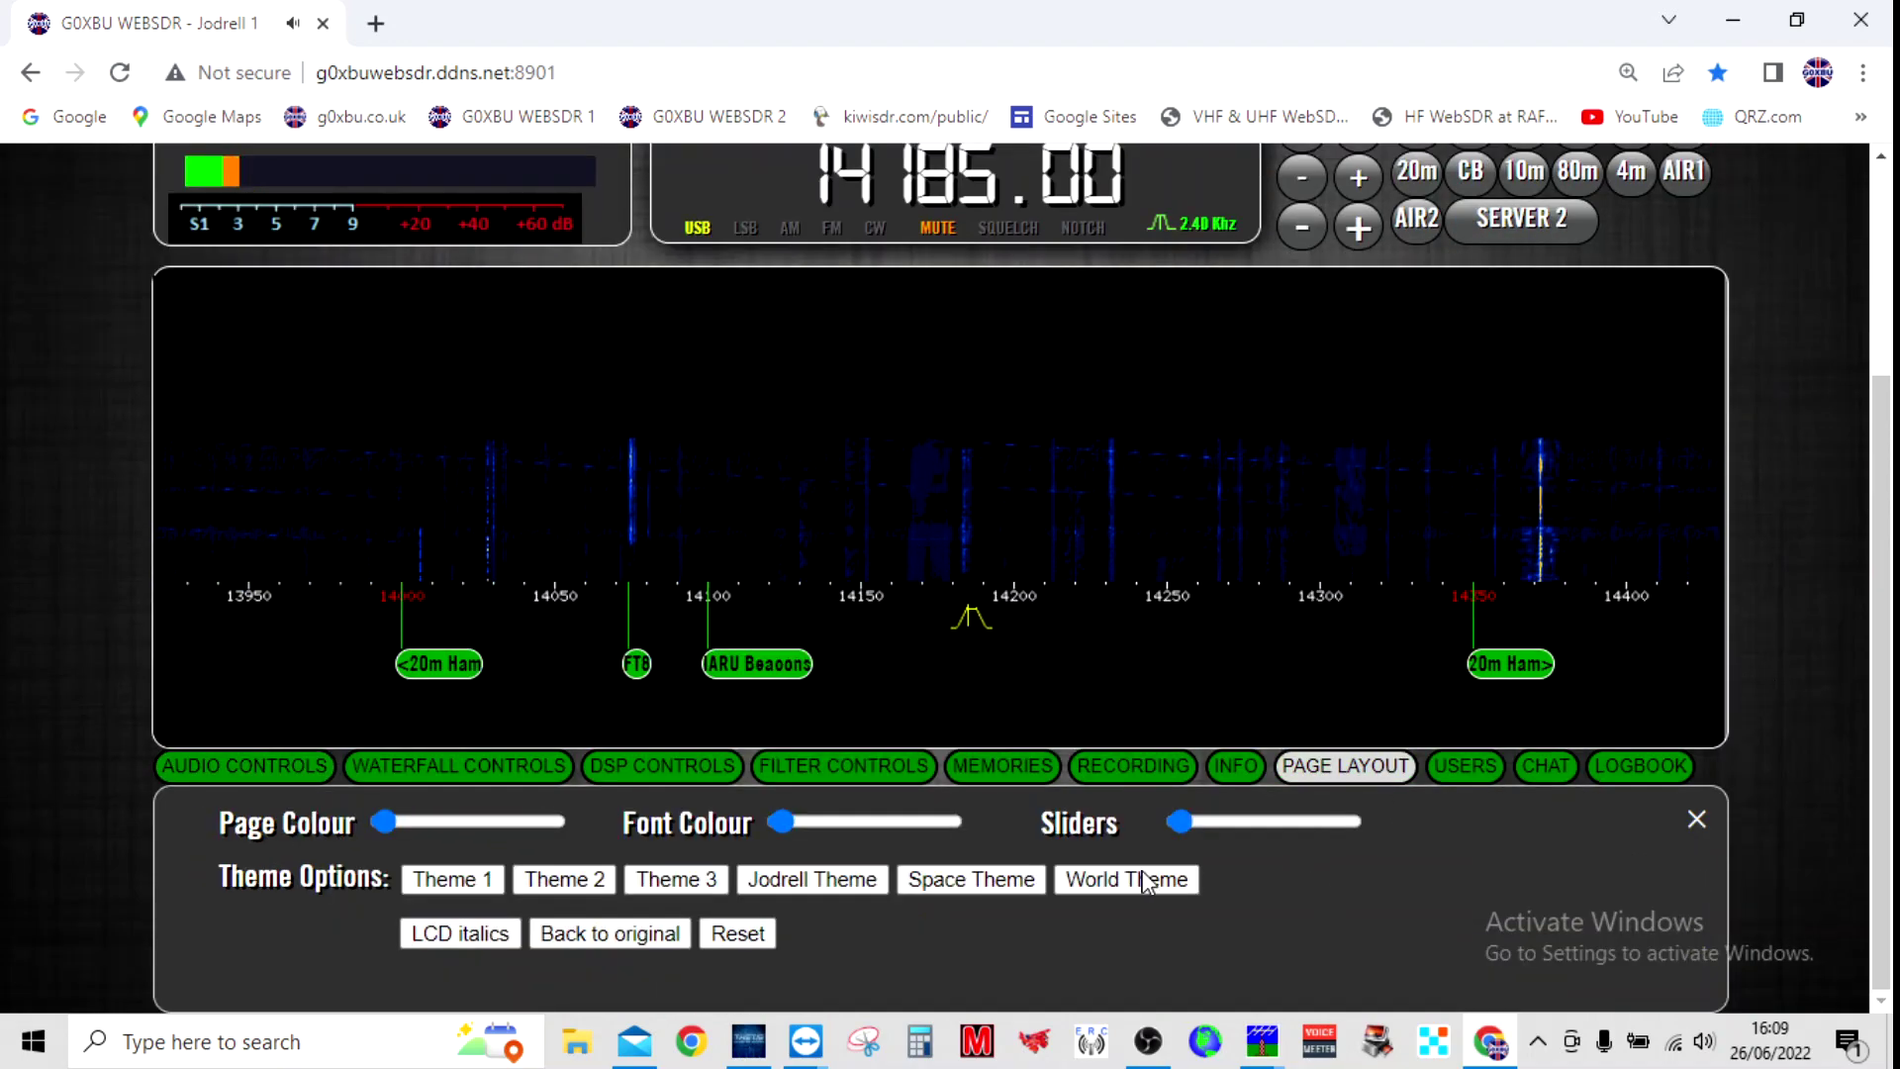
pyautogui.click(643, 936)
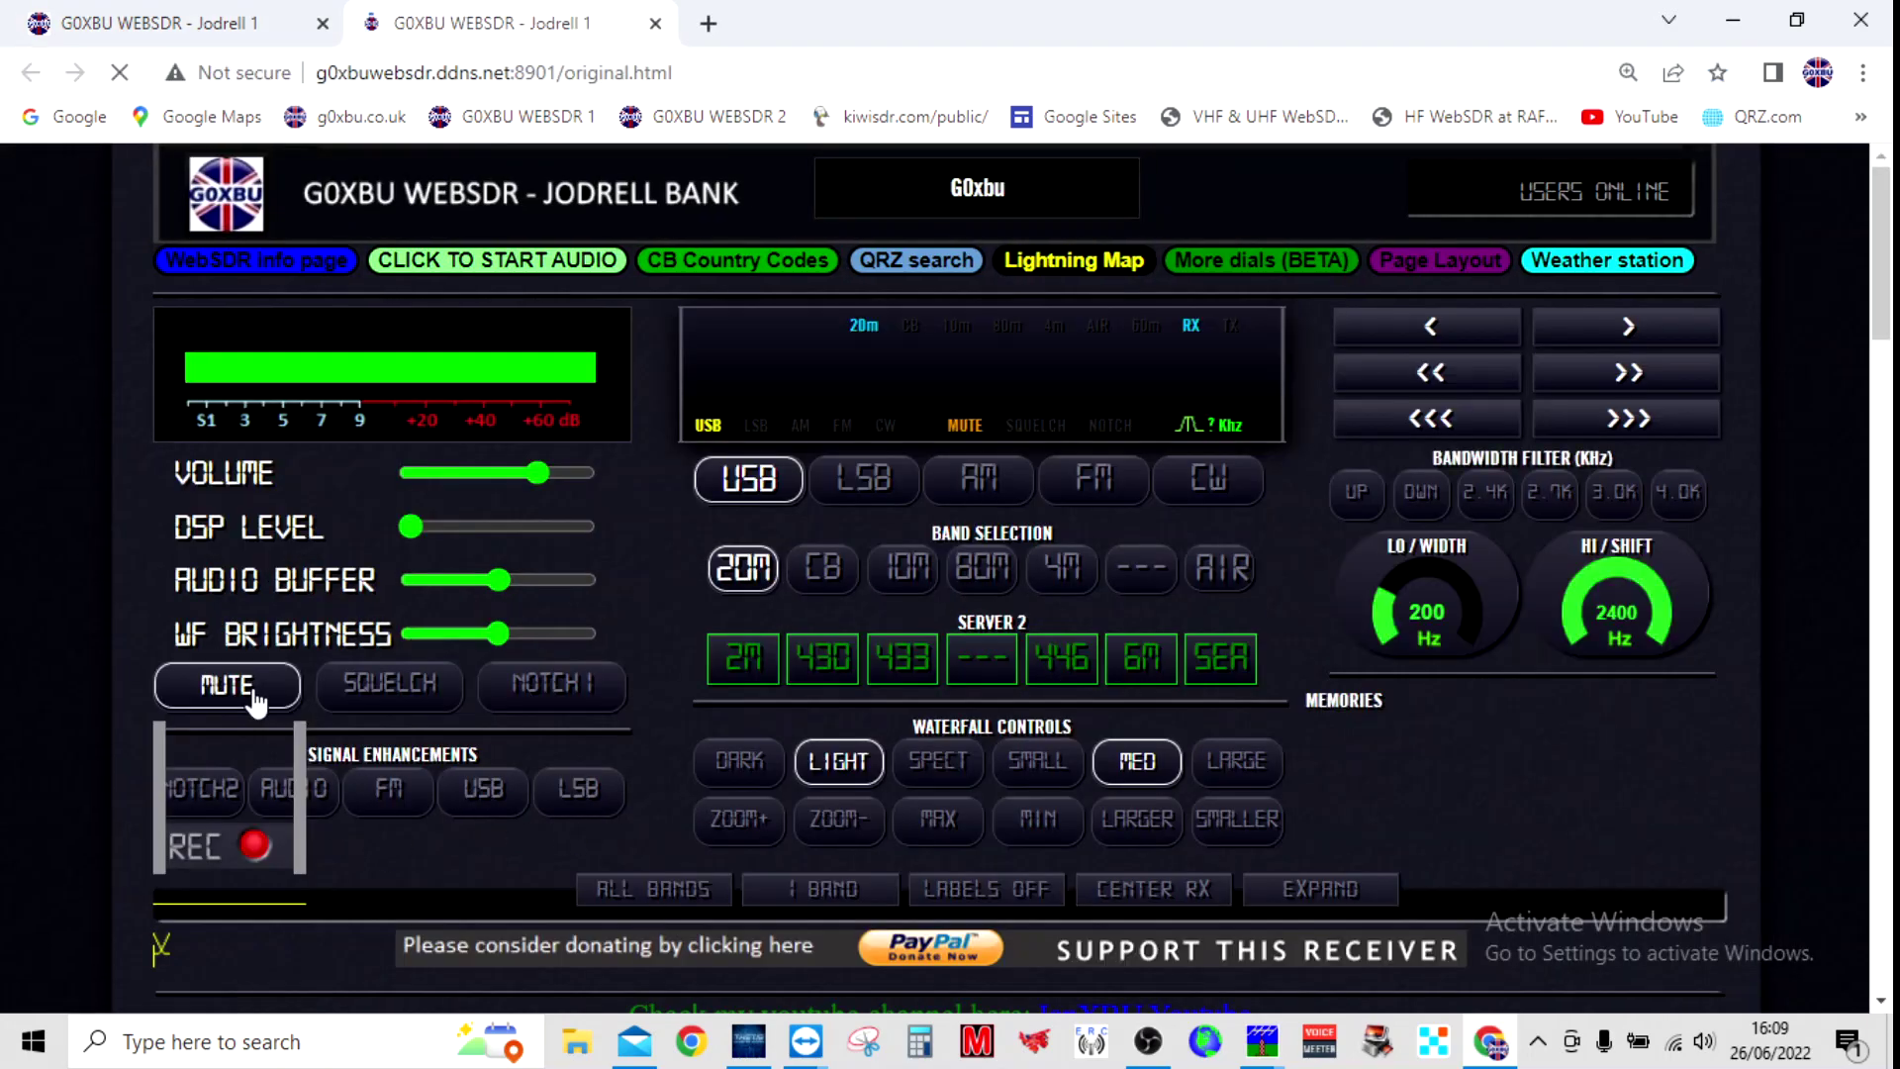
pyautogui.scroll(-4, 1810, 568)
pyautogui.scroll(4, 1786, 579)
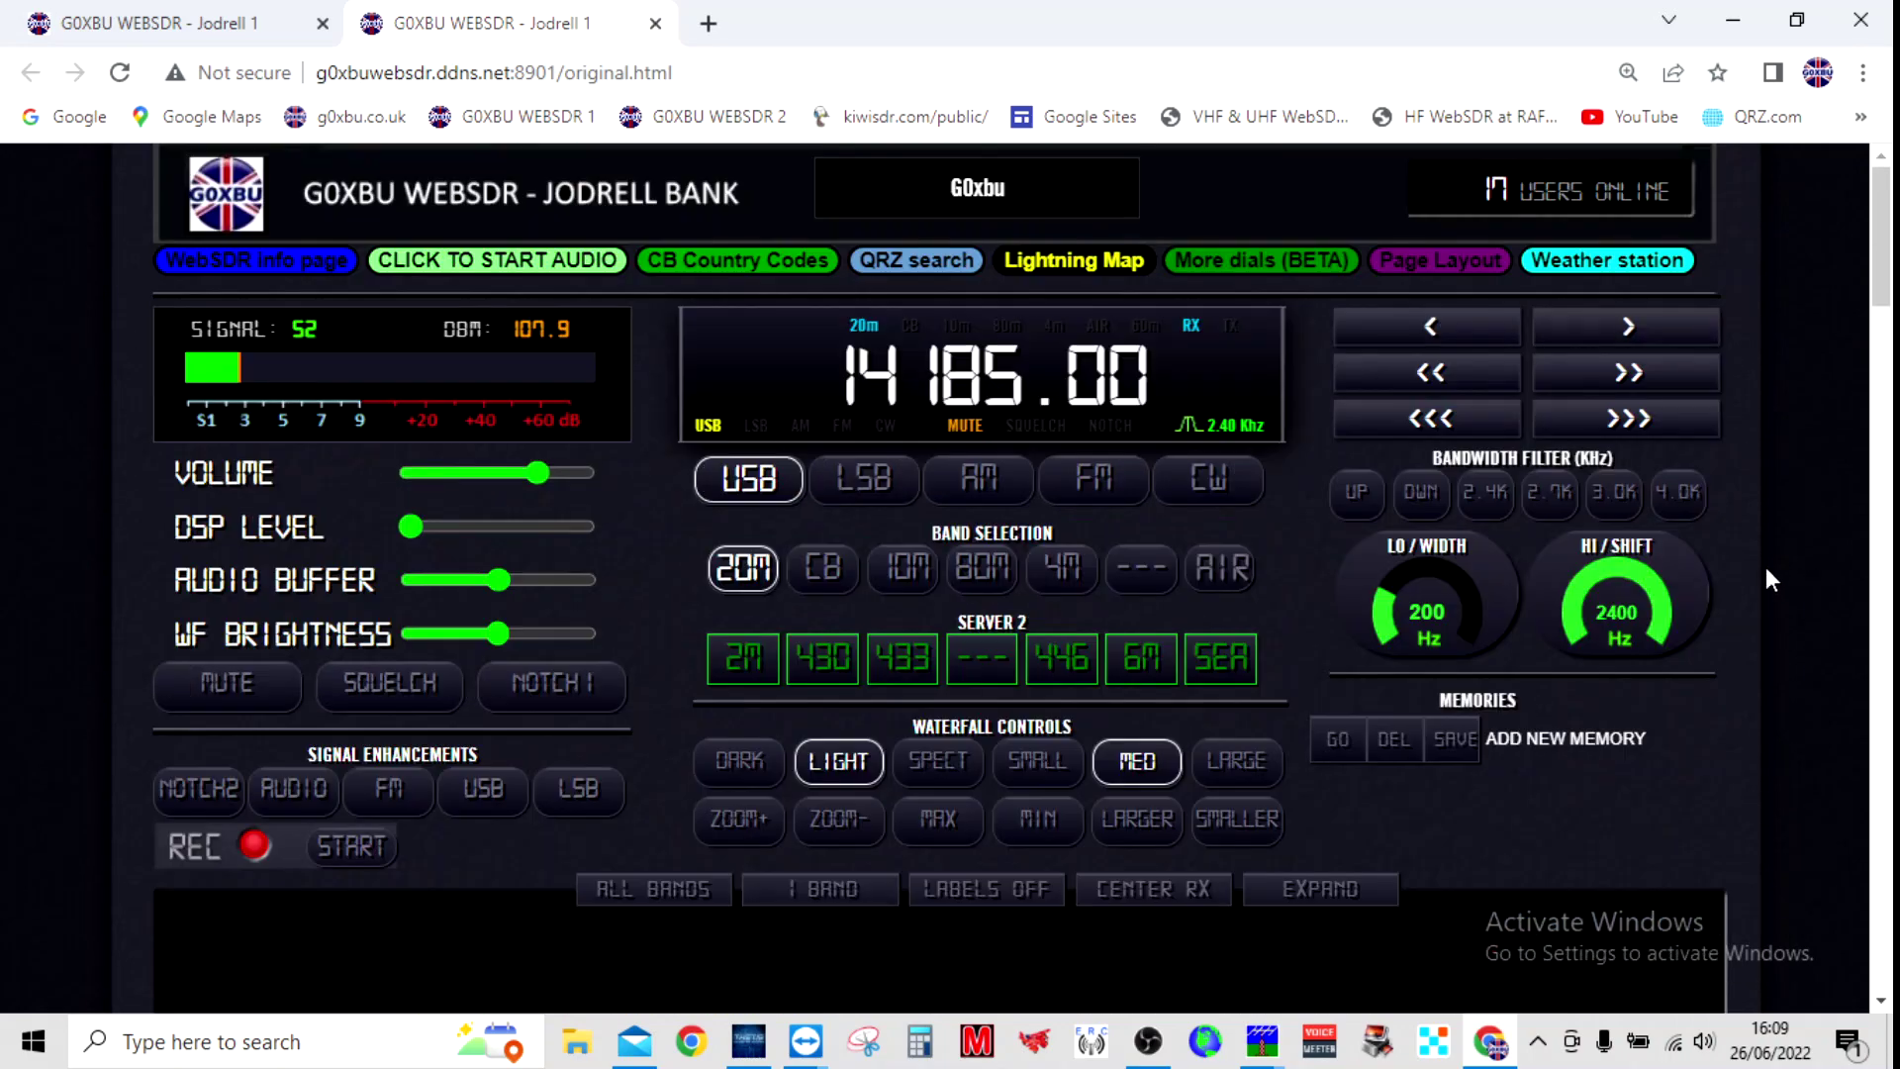
pyautogui.click(208, 702)
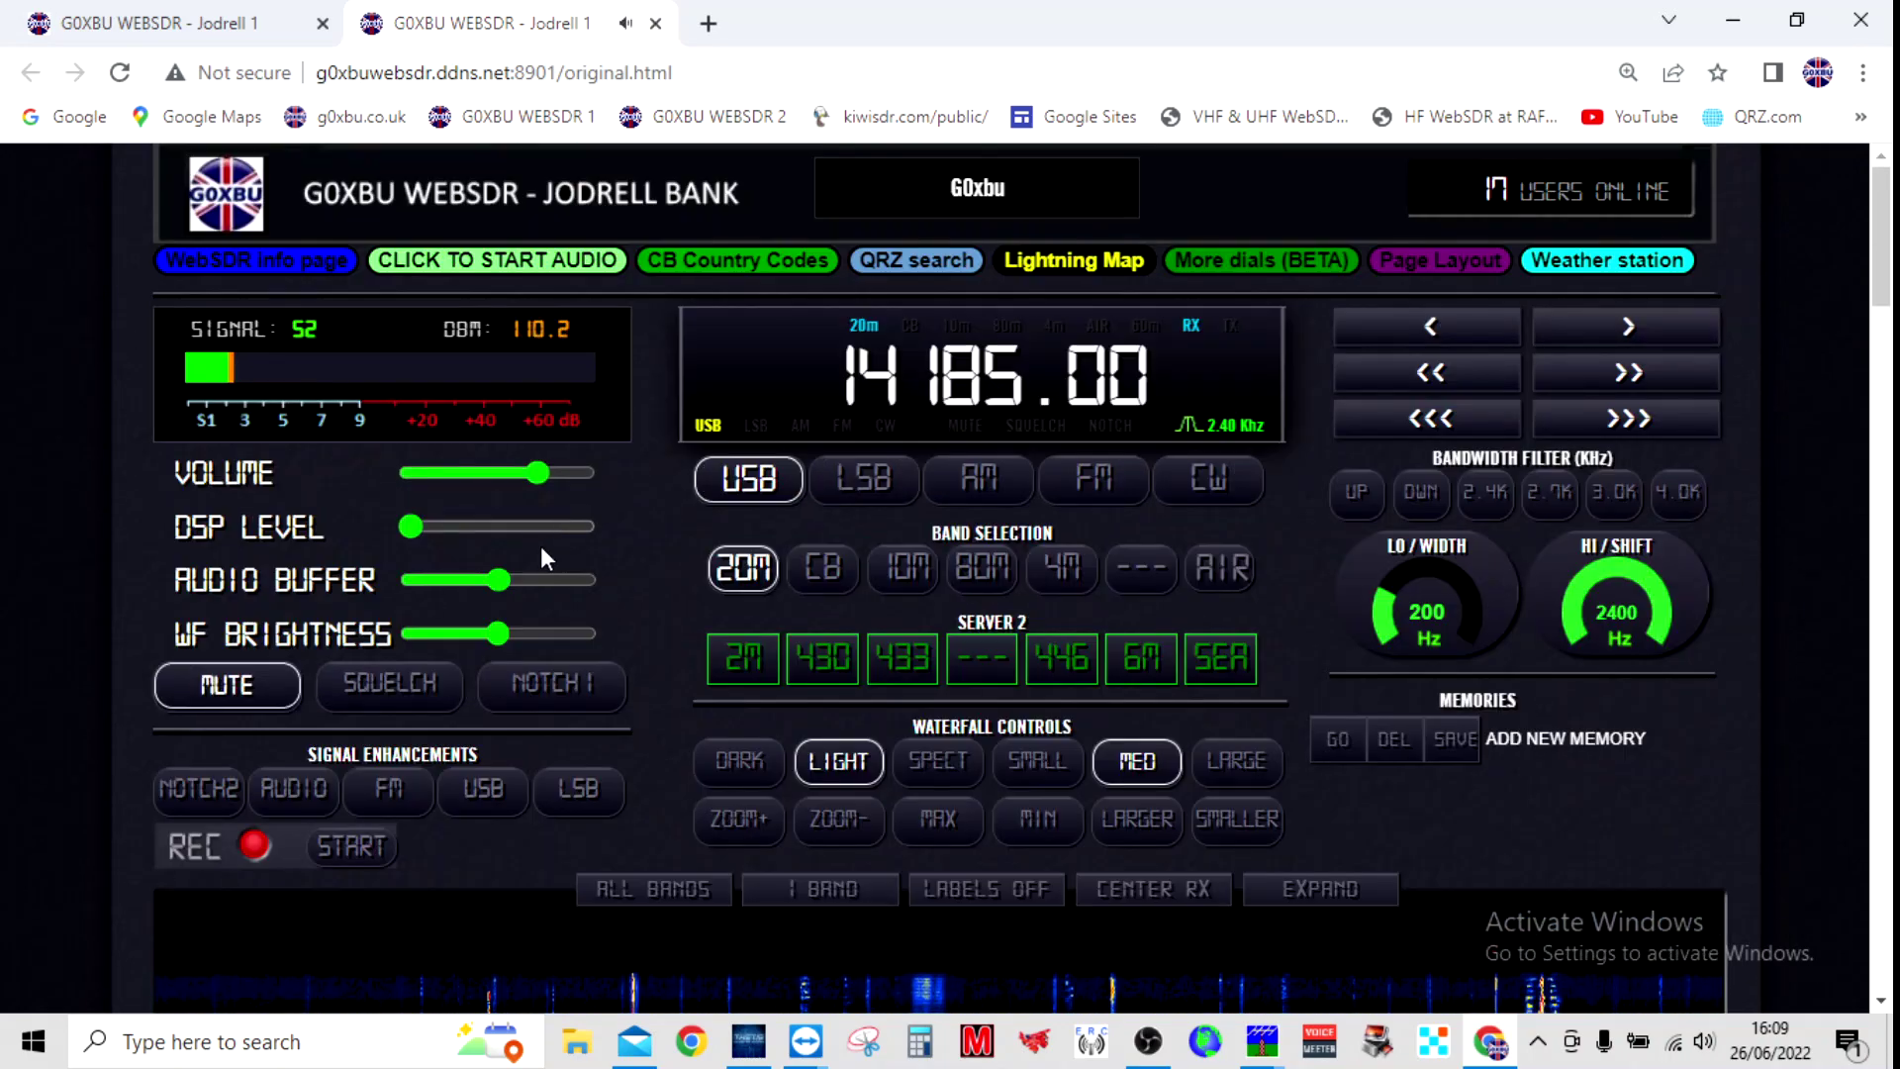
pyautogui.click(655, 23)
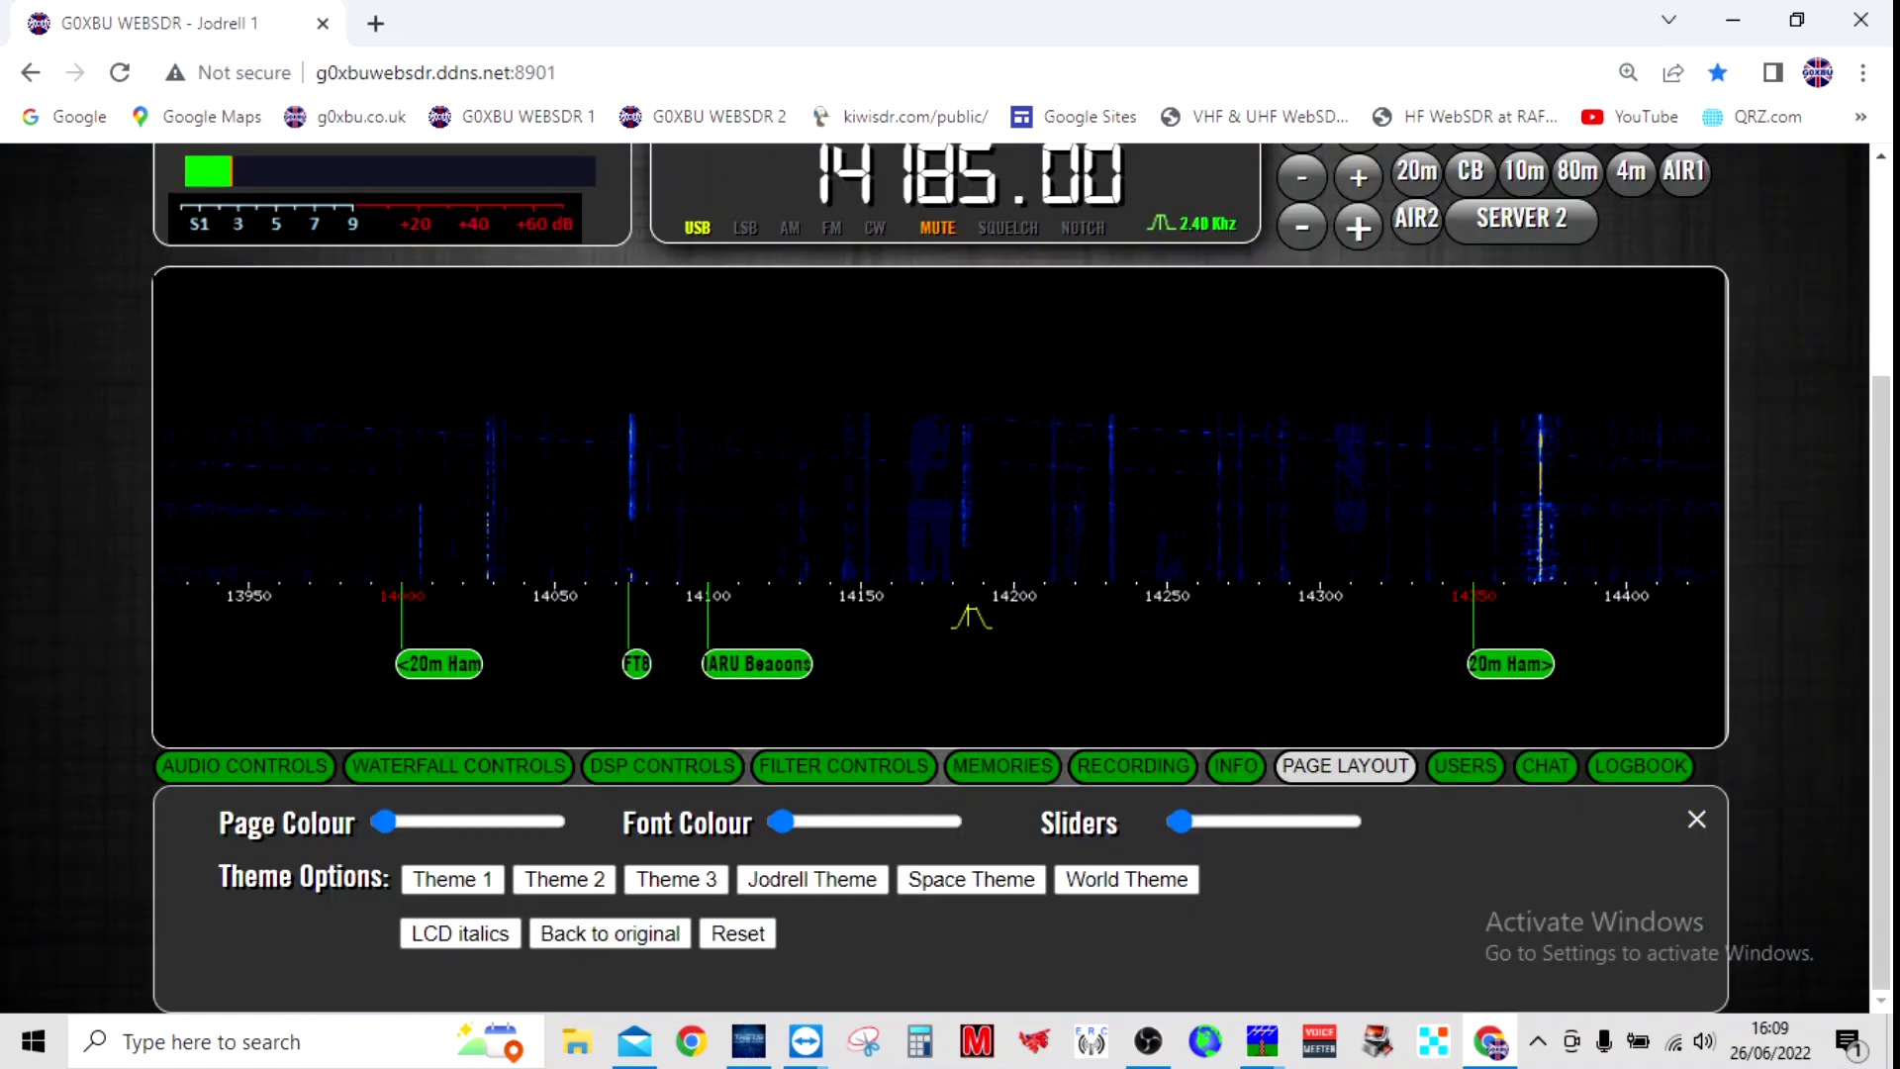
# - Dismiss the red welcome banner above the receiver display
pyautogui.scroll(3, 1803, 661)
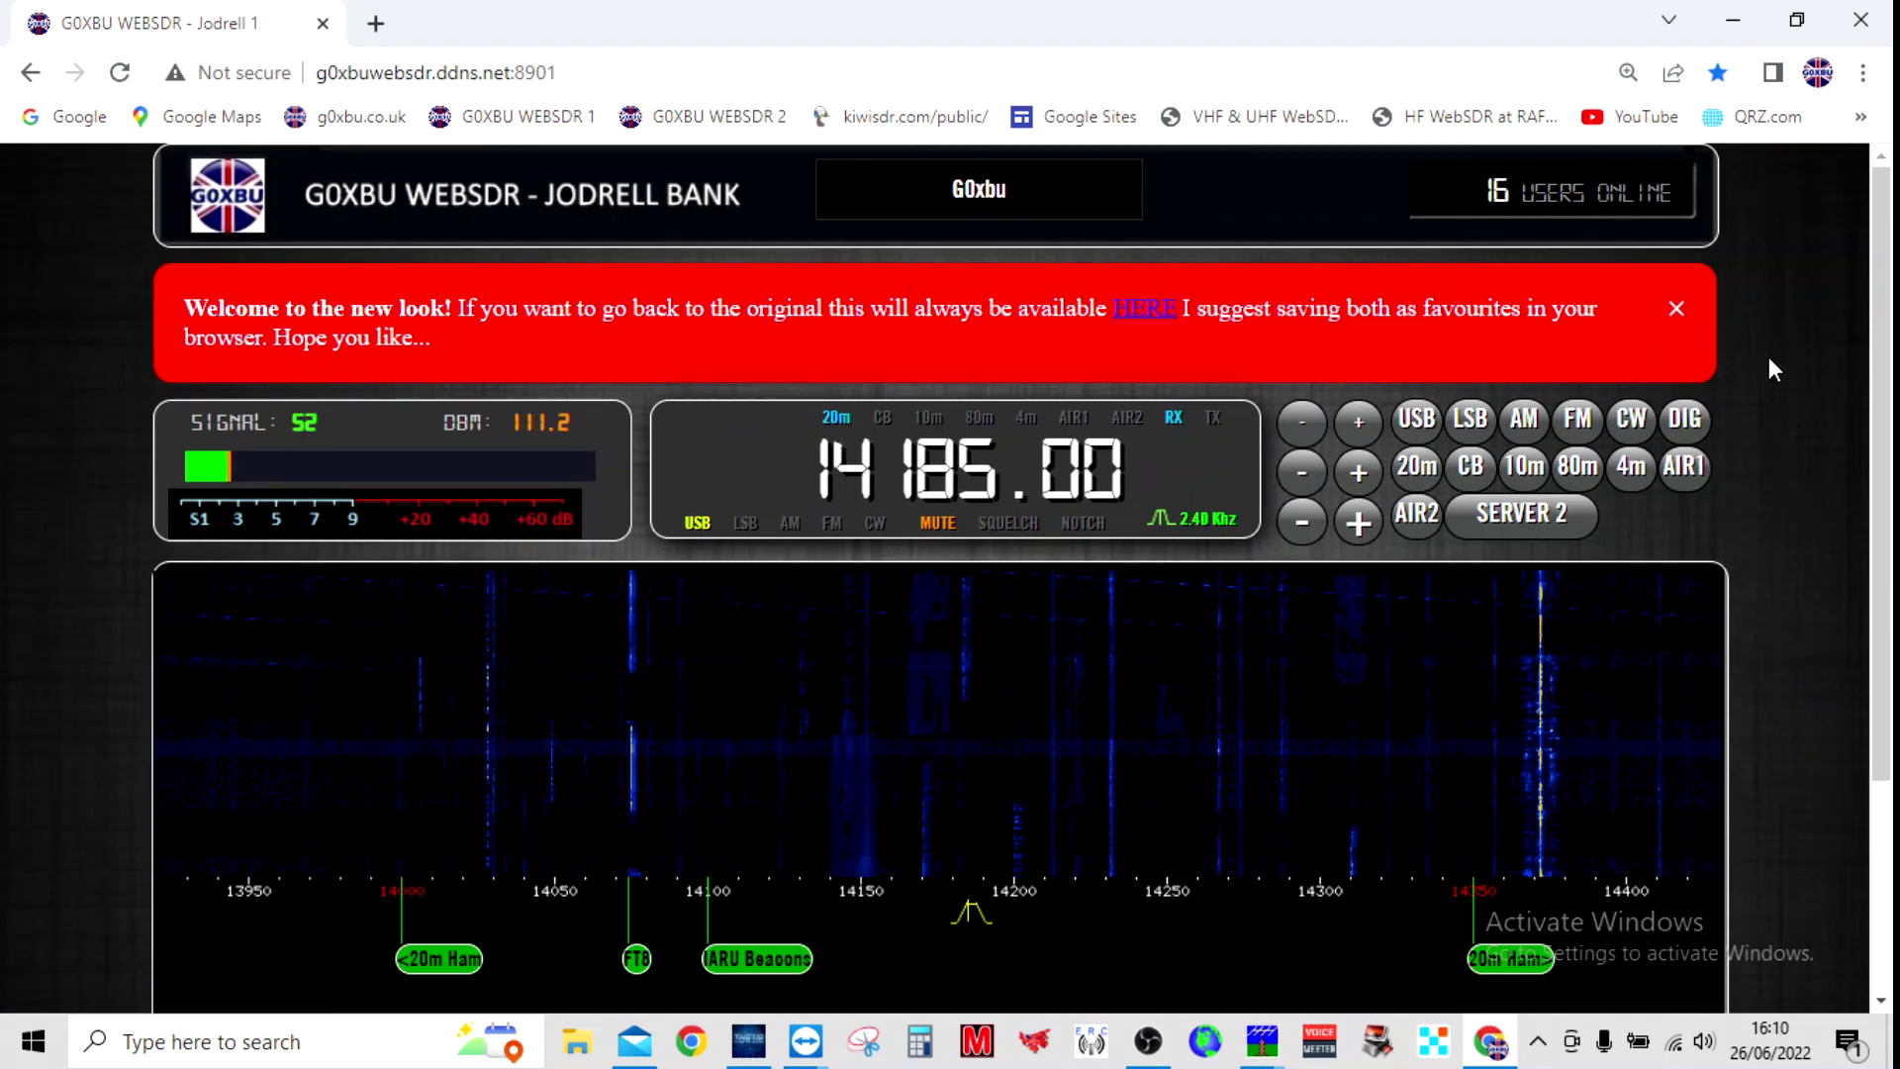
pyautogui.scroll(-1, 1791, 376)
pyautogui.scroll(1, 1796, 381)
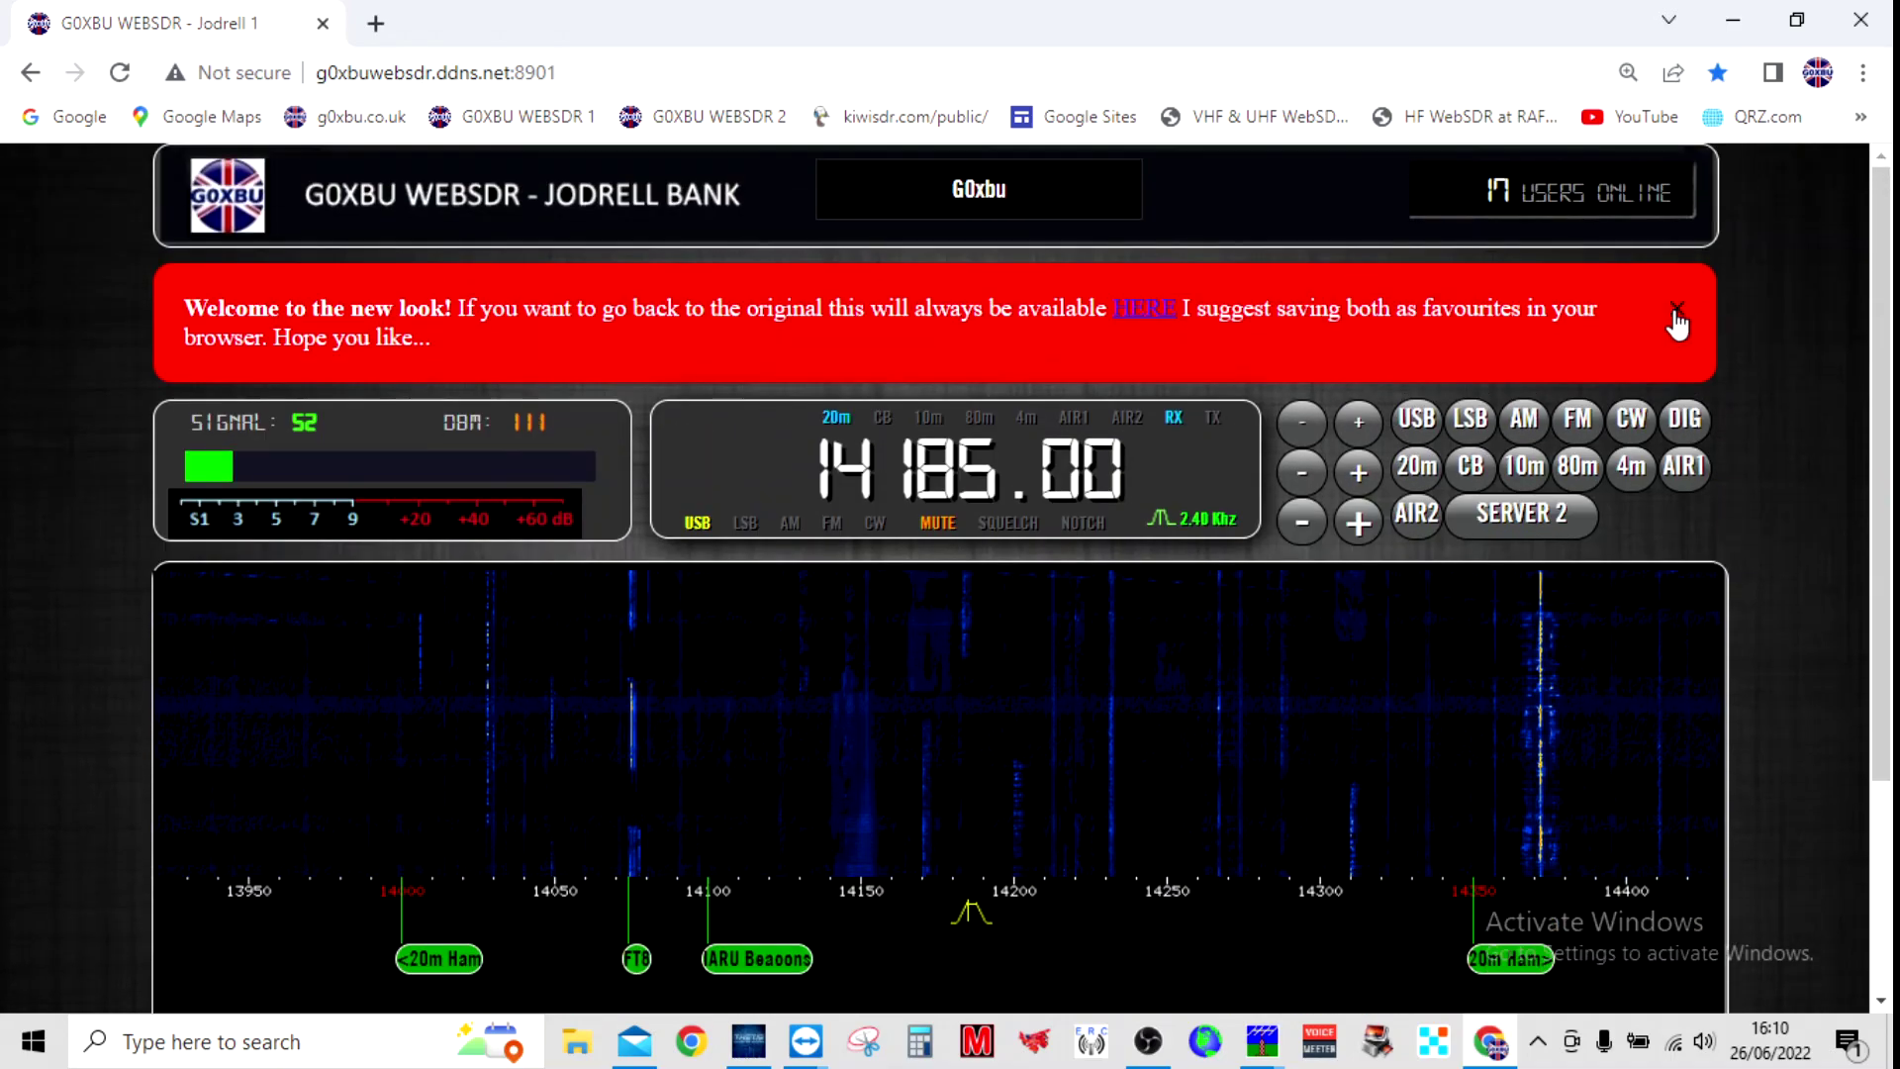
pyautogui.click(1676, 322)
# - Open the chat window below the waterfall and review its messages and entry box
pyautogui.scroll(-3, 1807, 482)
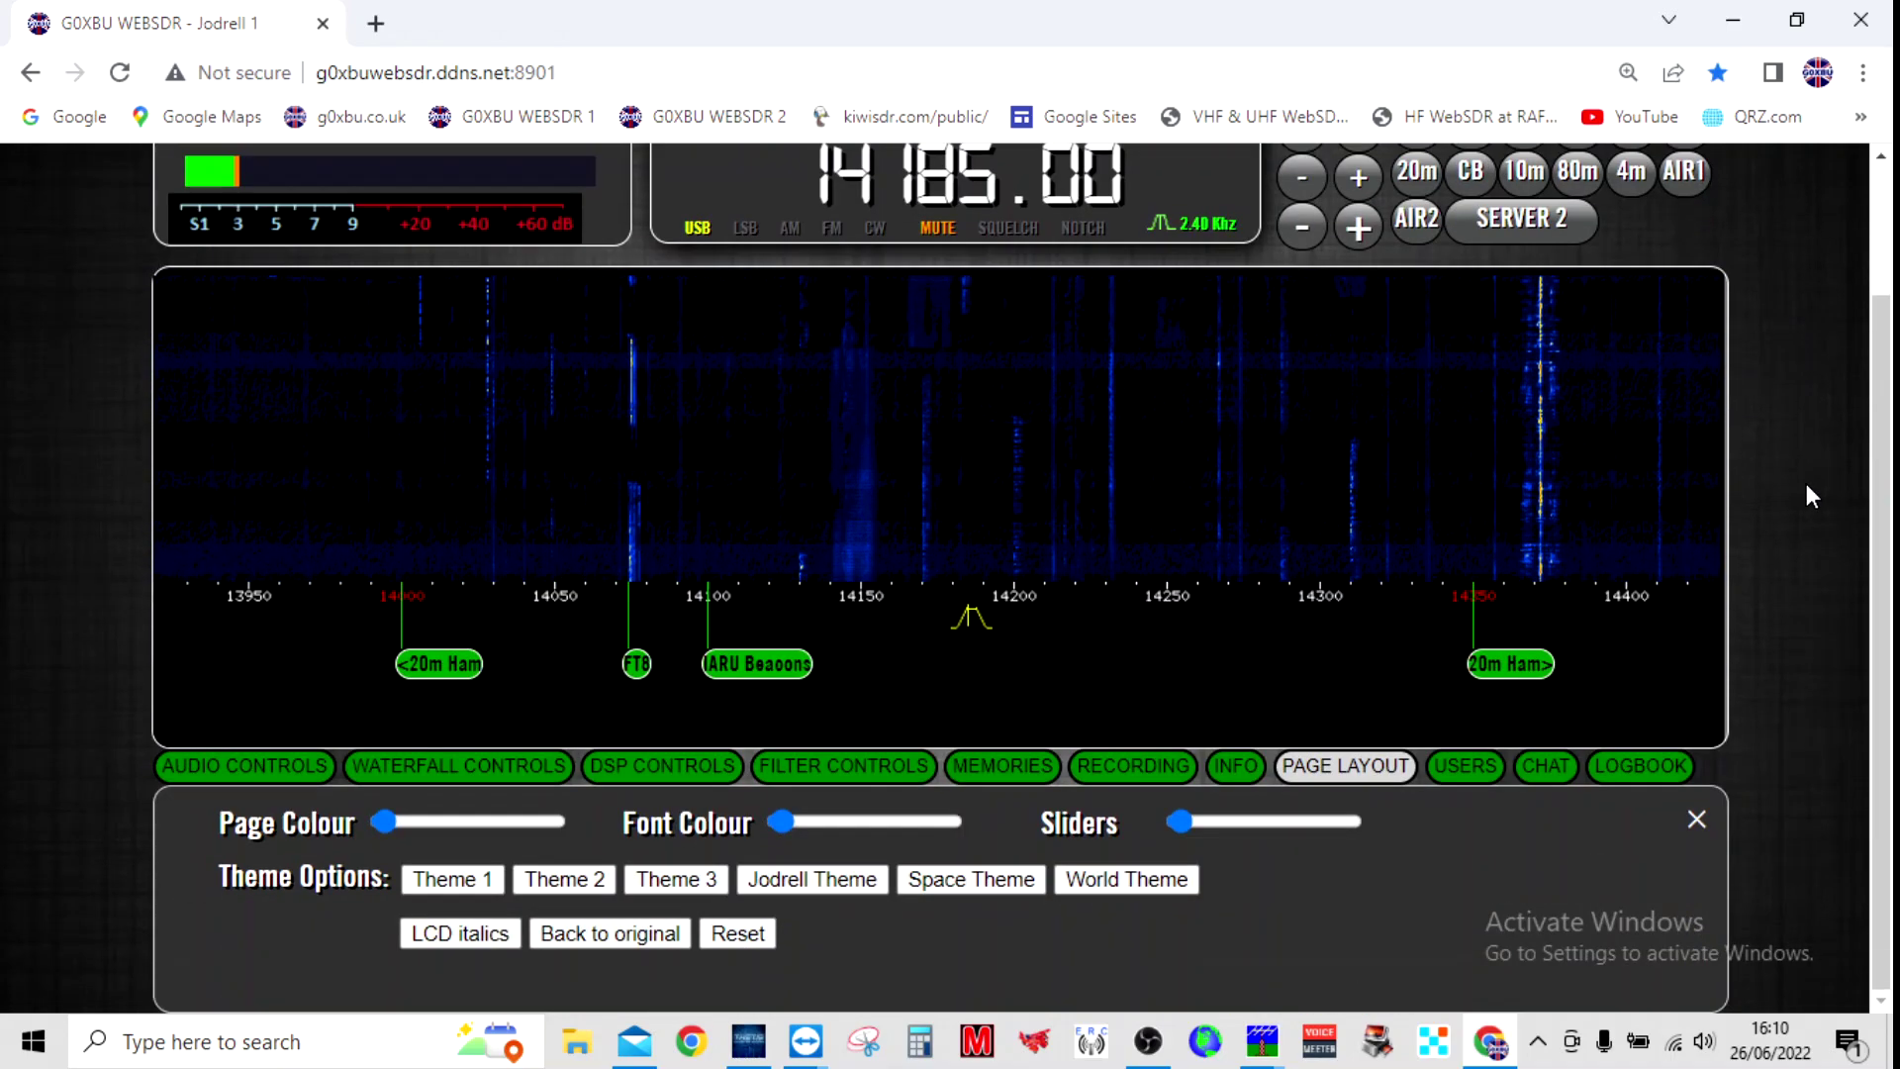
pyautogui.scroll(2, 1806, 483)
pyautogui.scroll(-2, 1806, 483)
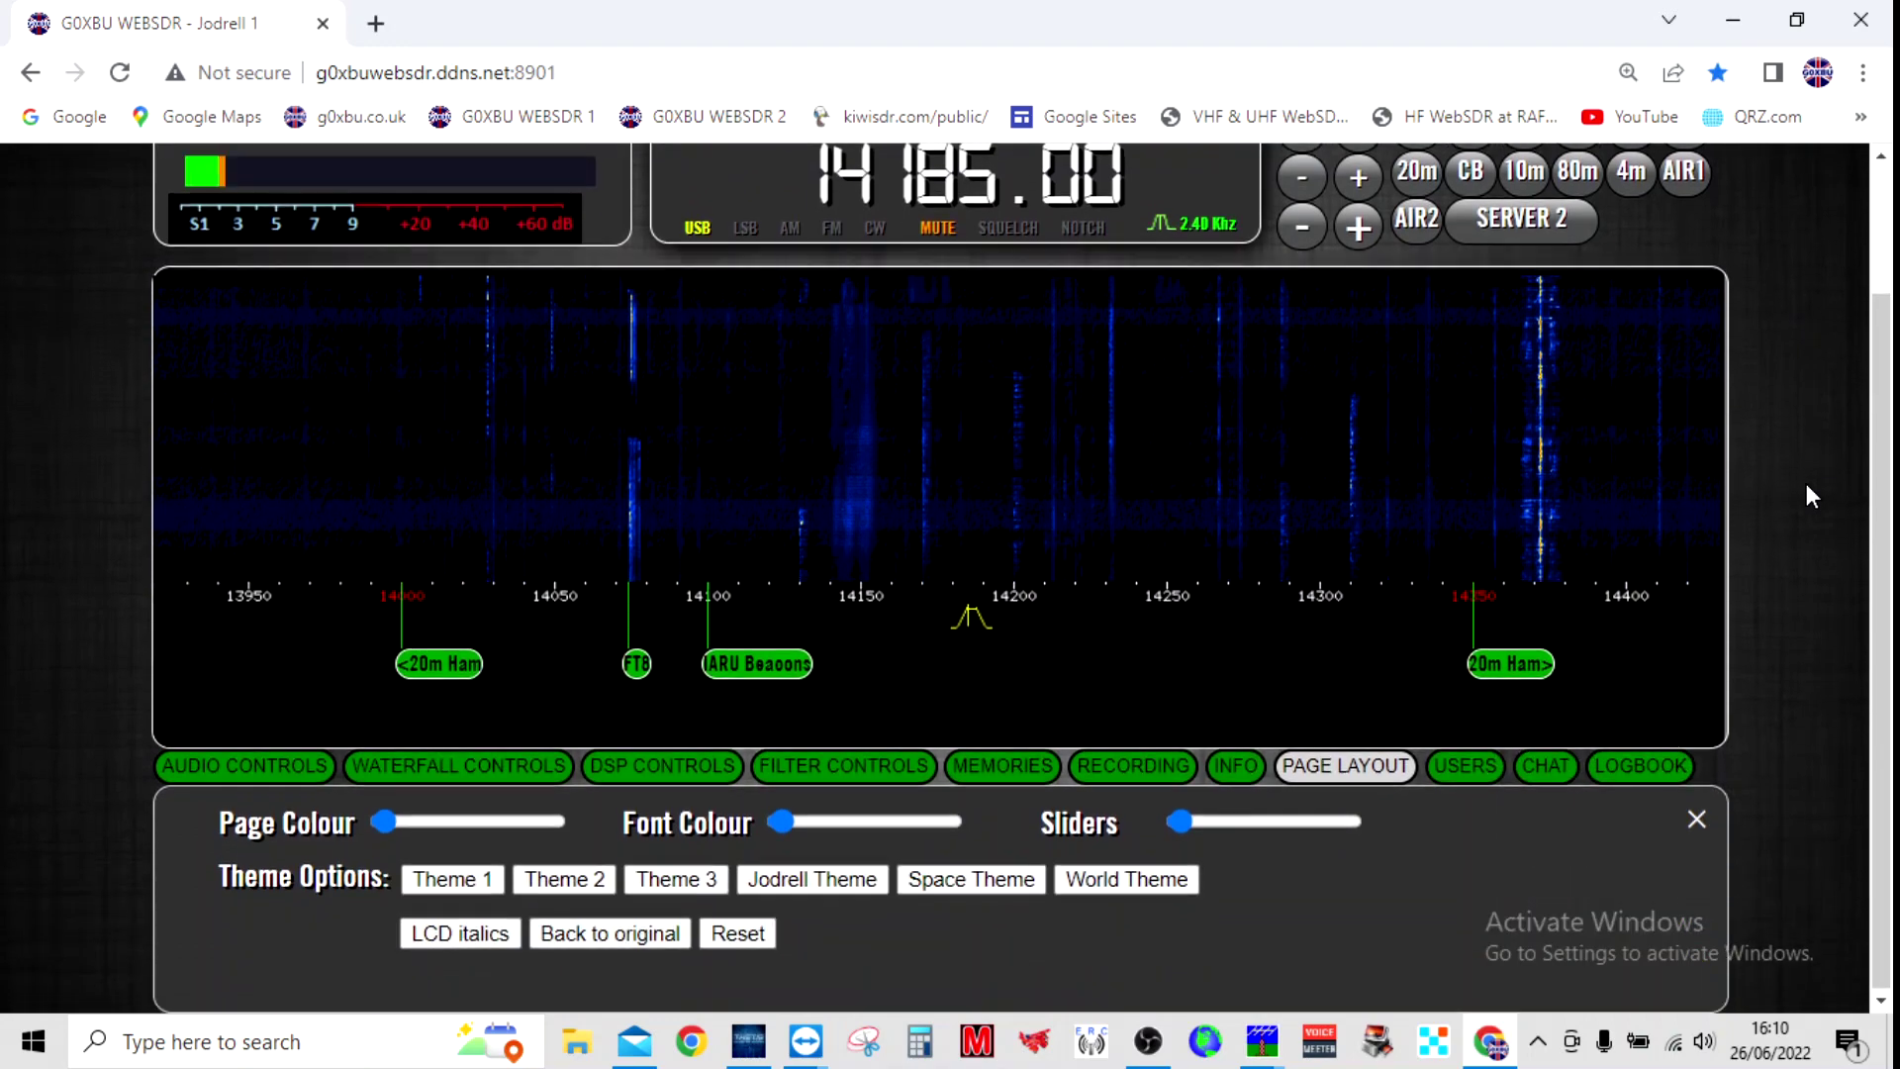
pyautogui.click(1548, 769)
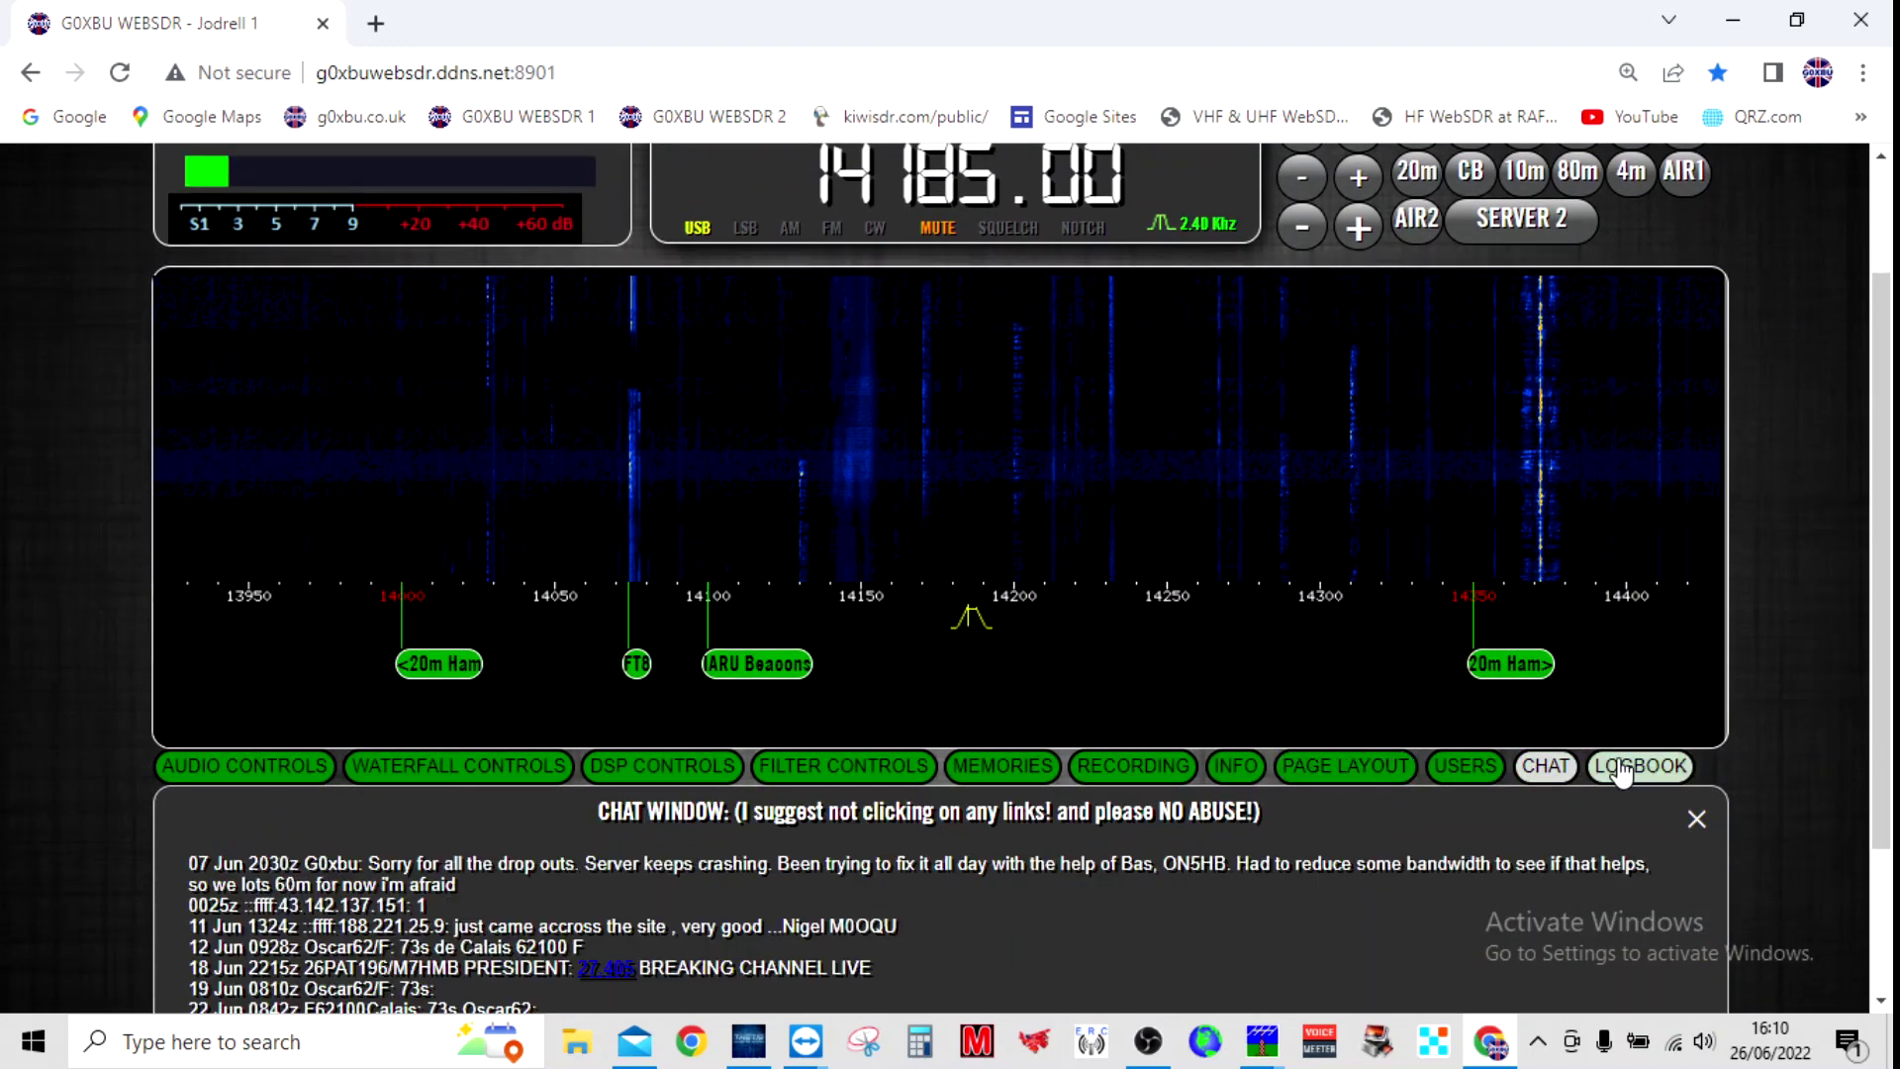
pyautogui.scroll(-2, 1071, 888)
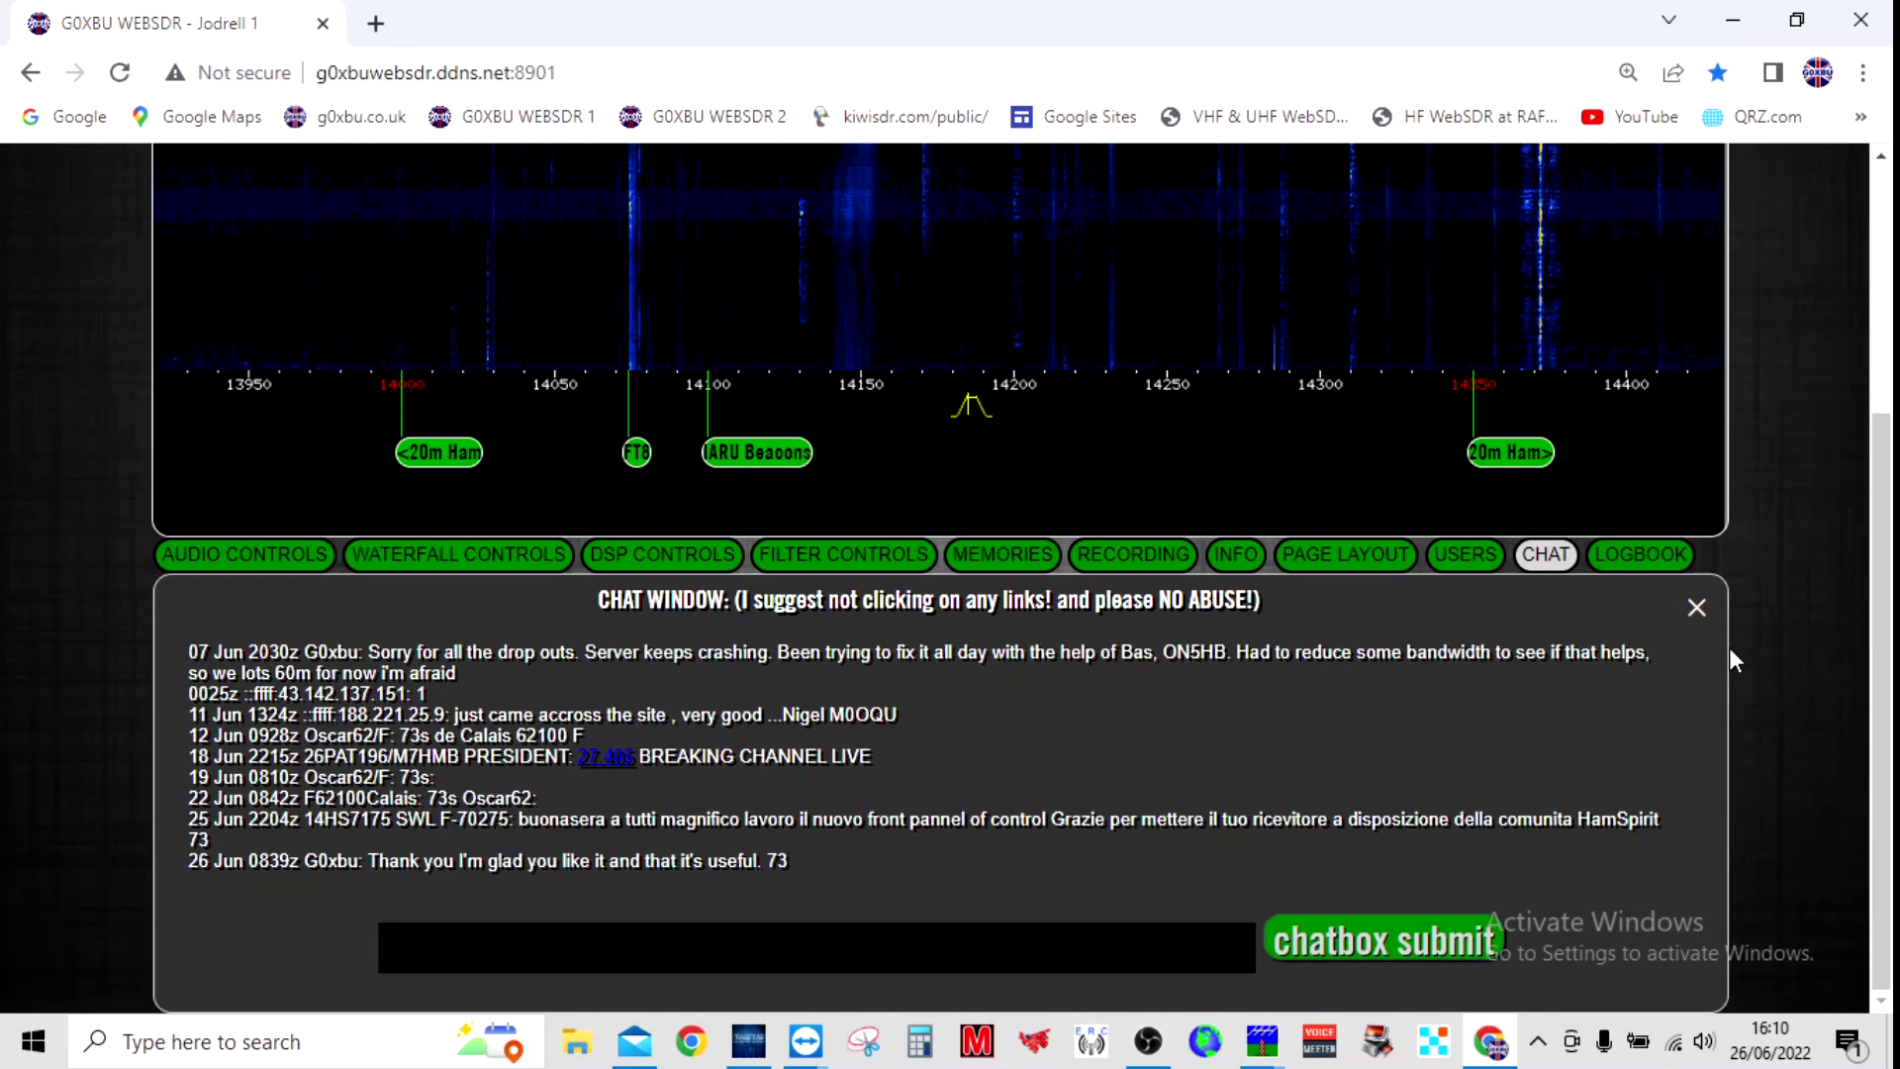
pyautogui.scroll(3, 1793, 595)
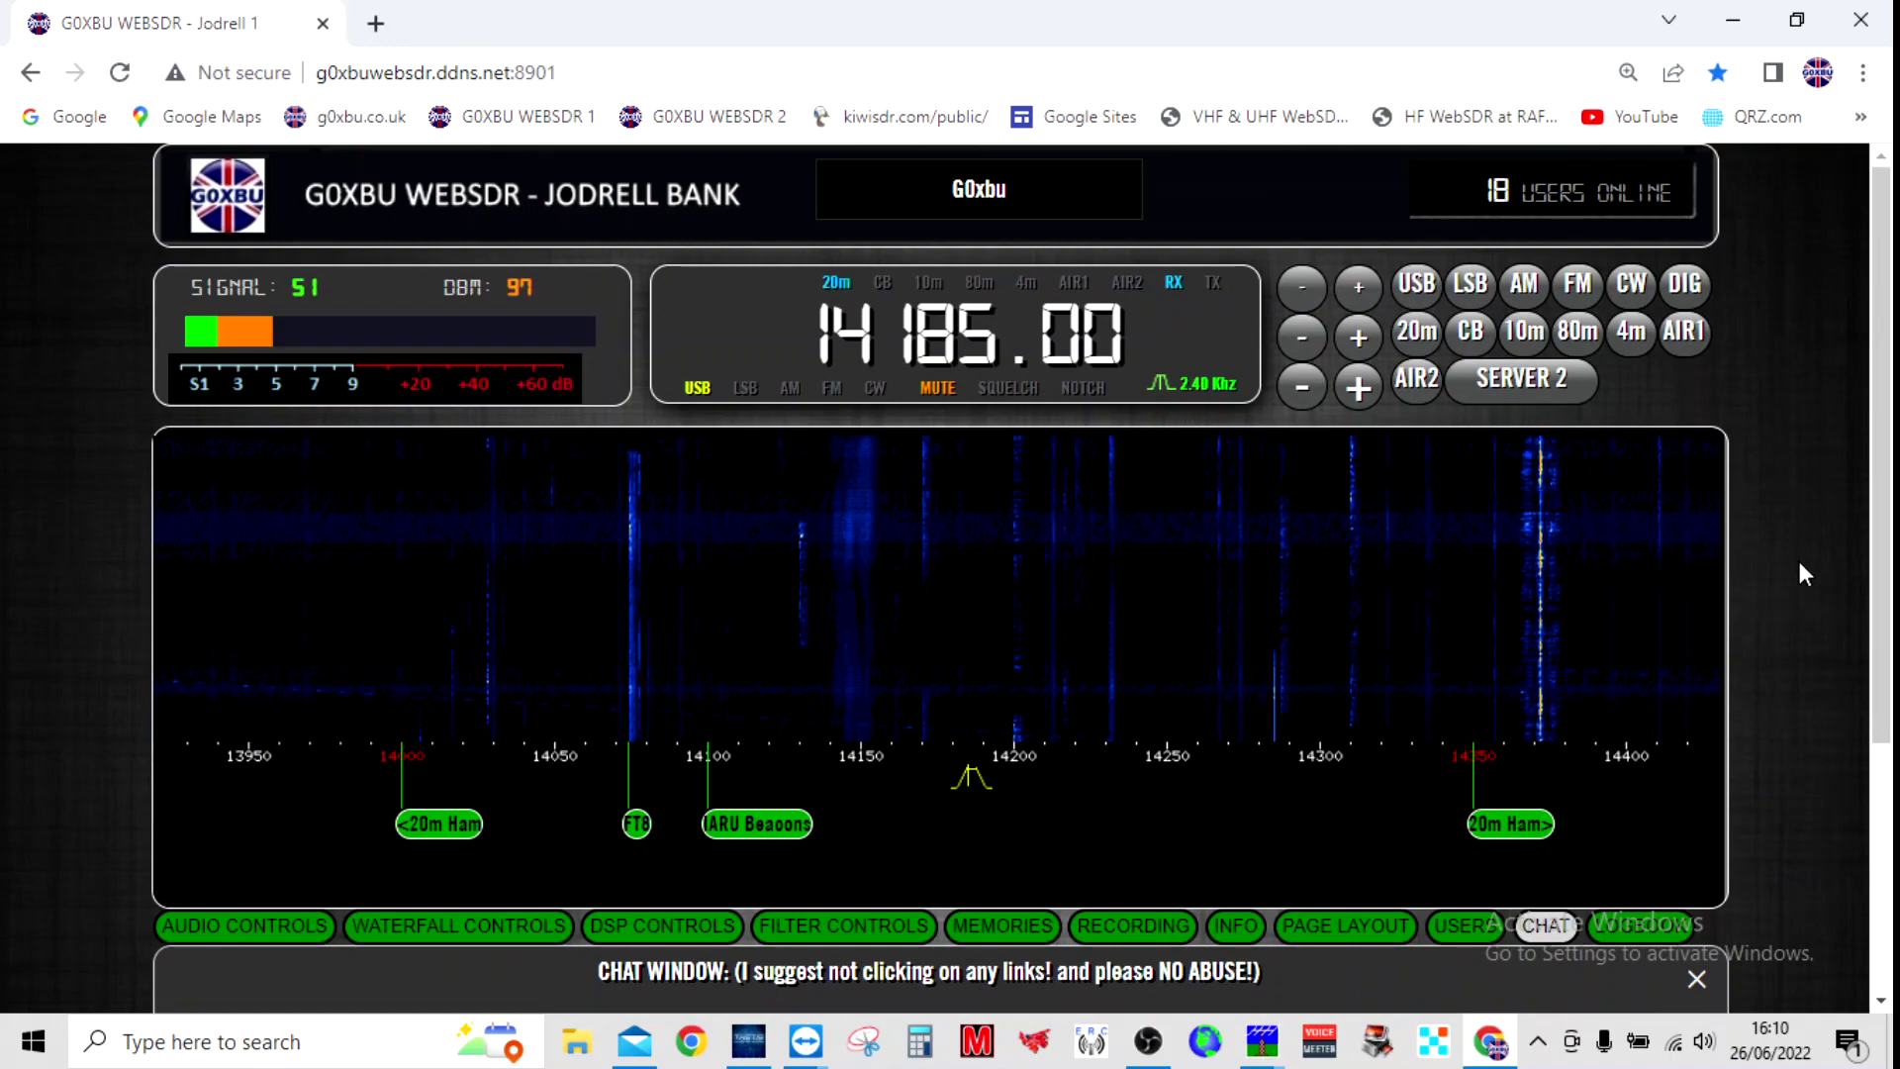
pyautogui.scroll(-3, 1803, 573)
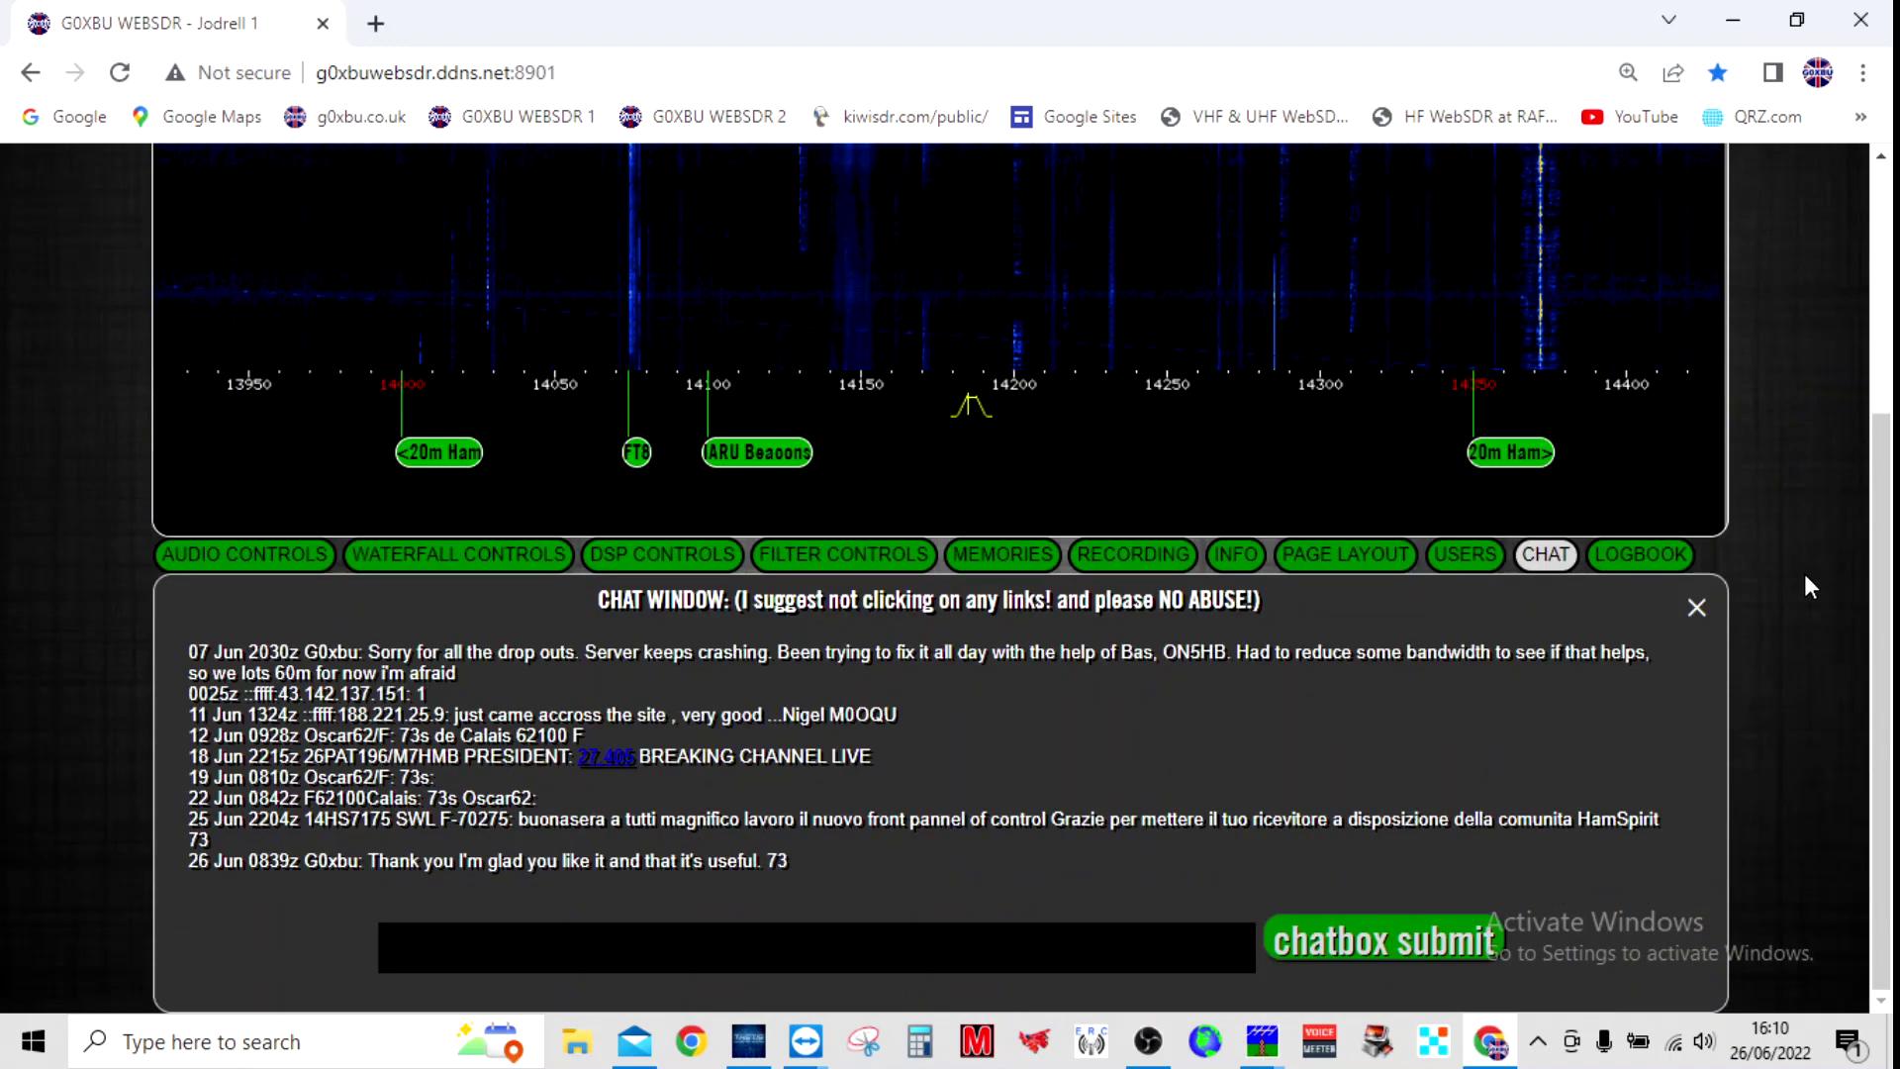
# - Unmute the receiver in the audio controls and lower the volume almost to its minimum
pyautogui.click(279, 556)
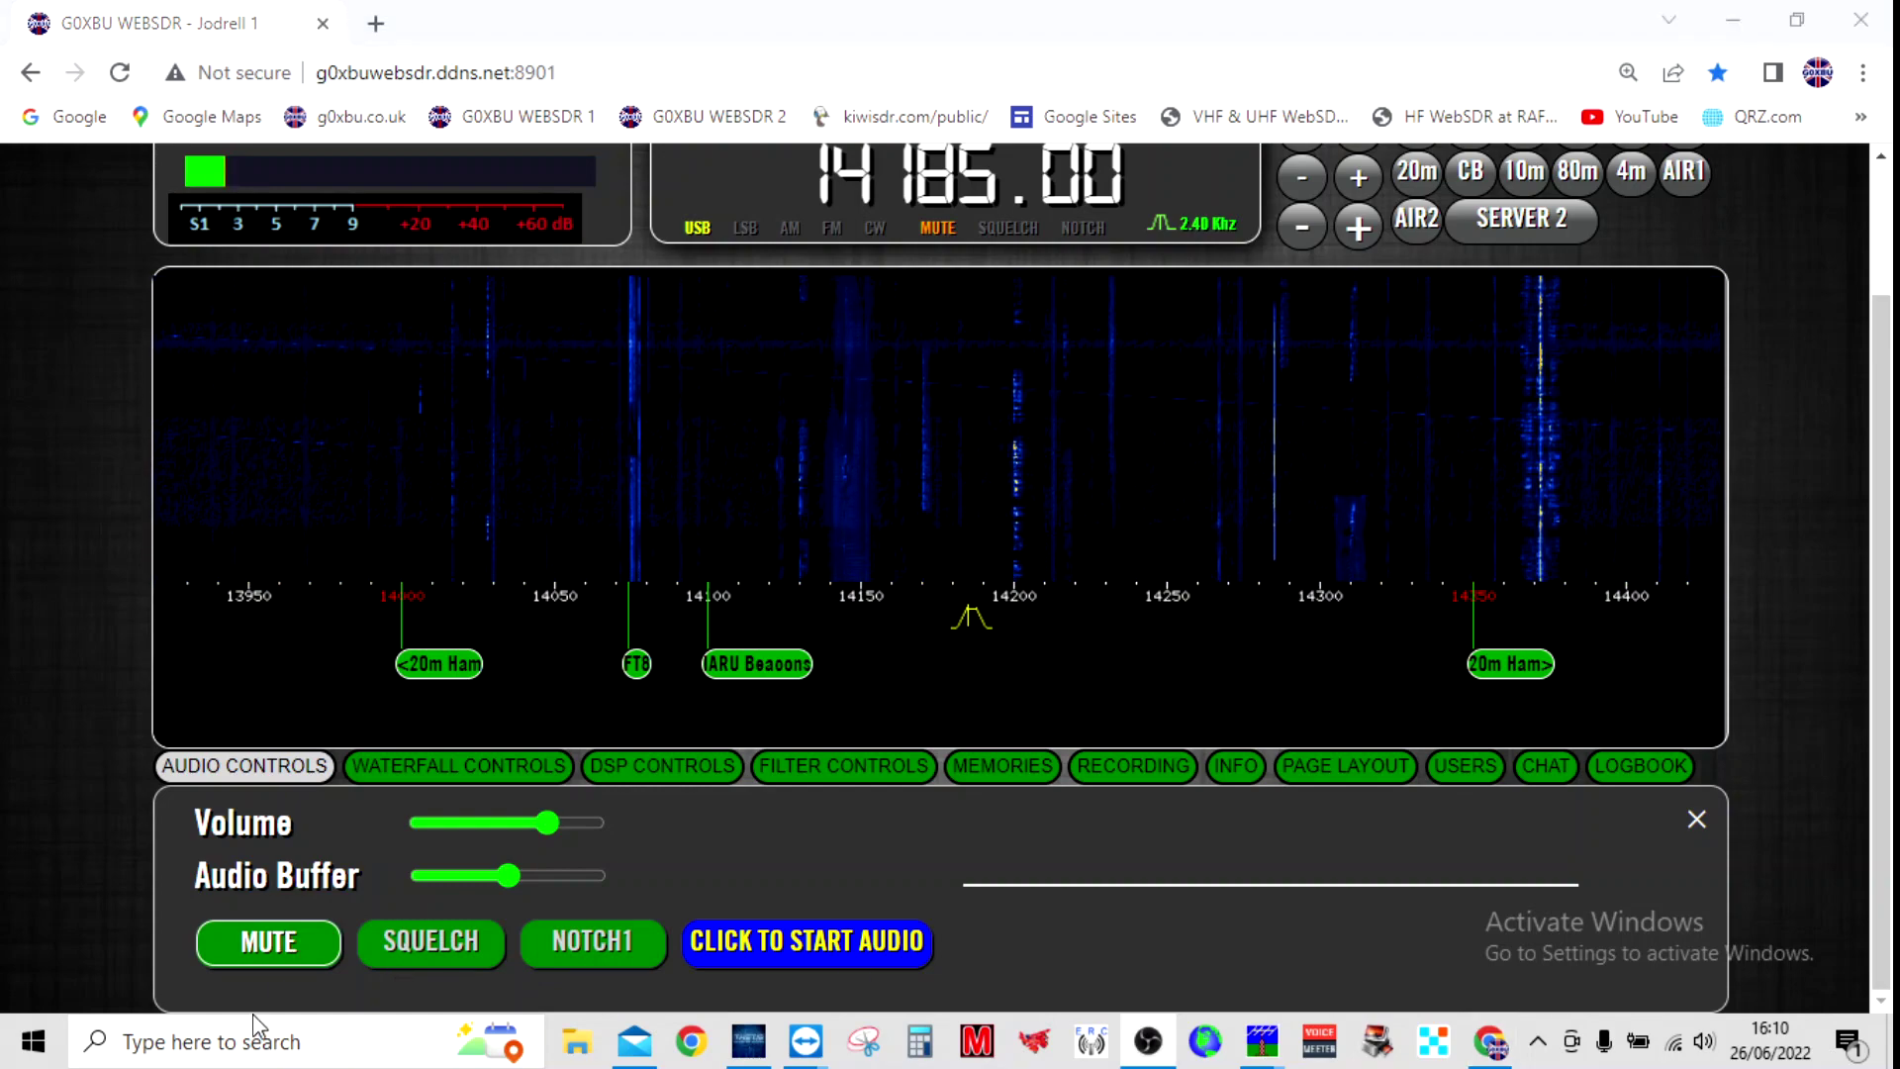
pyautogui.click(297, 948)
pyautogui.scroll(2, 301, 955)
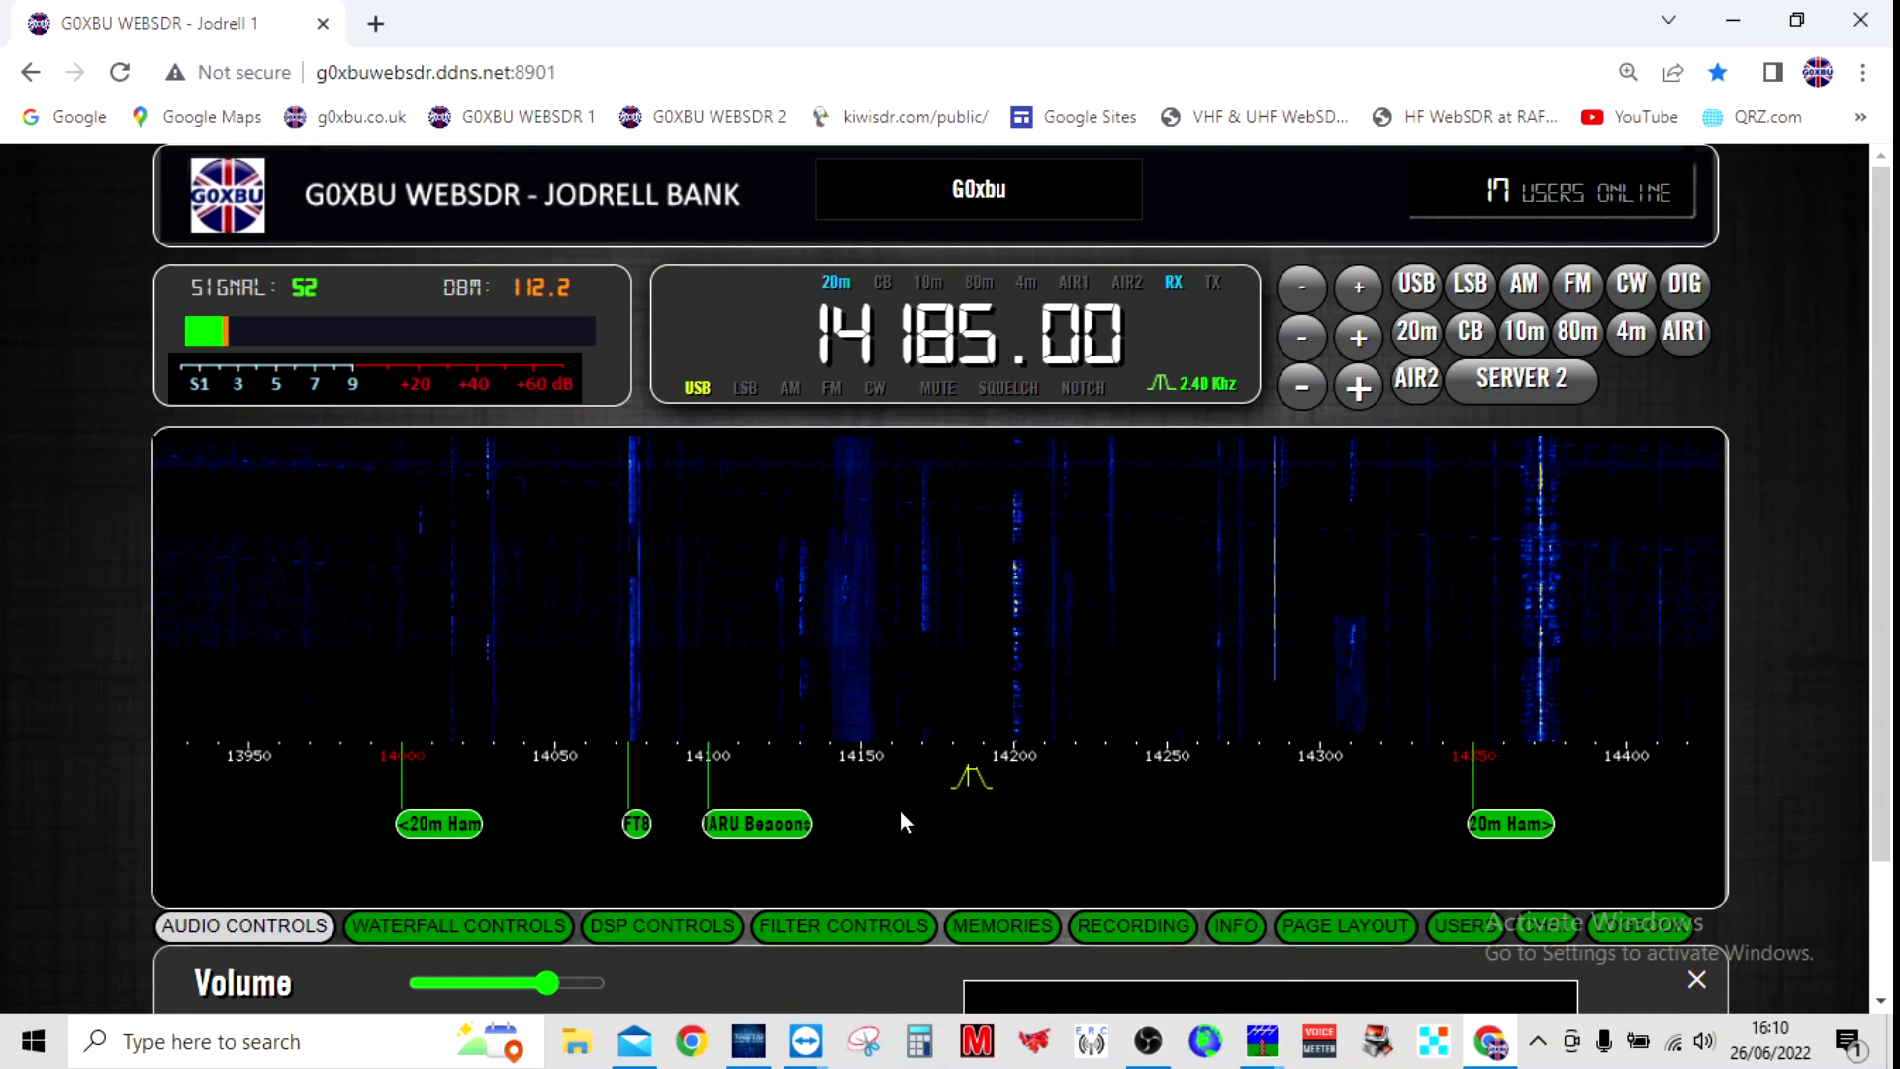
pyautogui.scroll(-2, 827, 840)
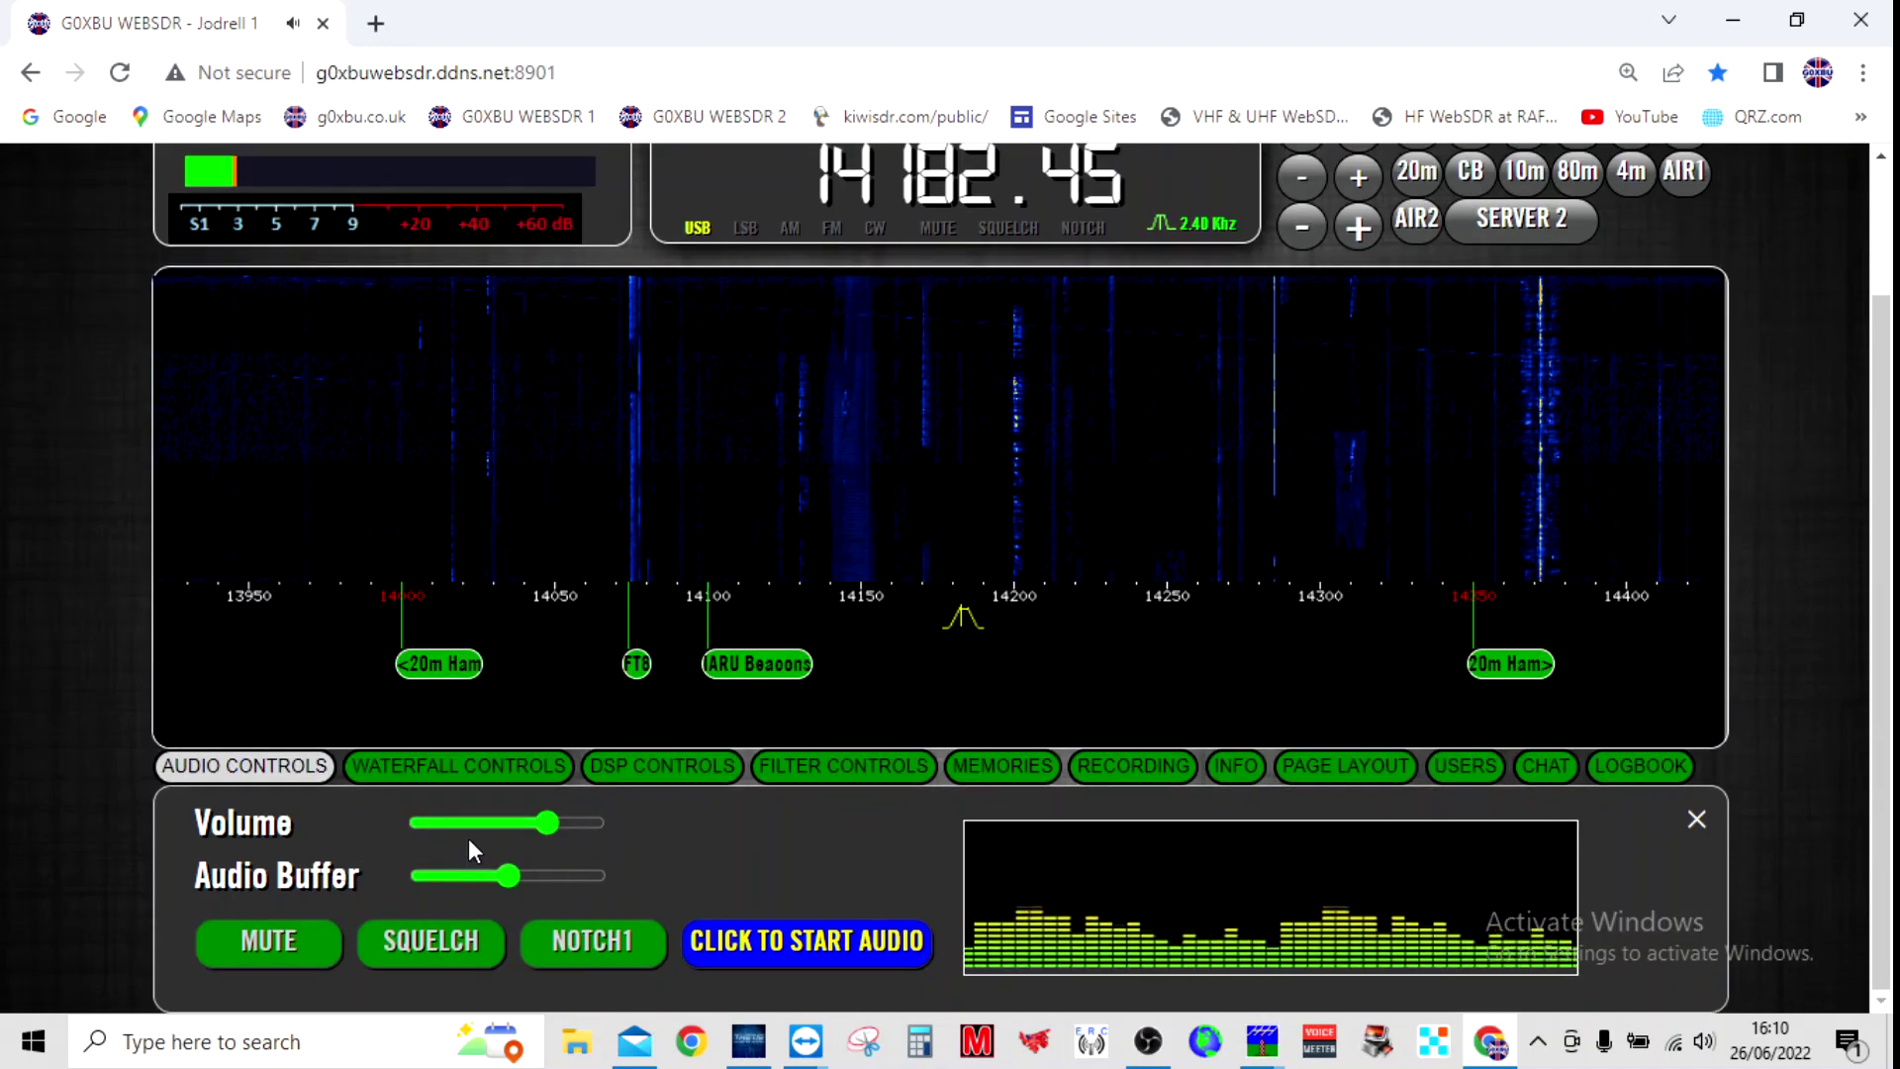
pyautogui.click(495, 825)
pyautogui.moveTo(494, 827); pyautogui.dragTo(429, 829)
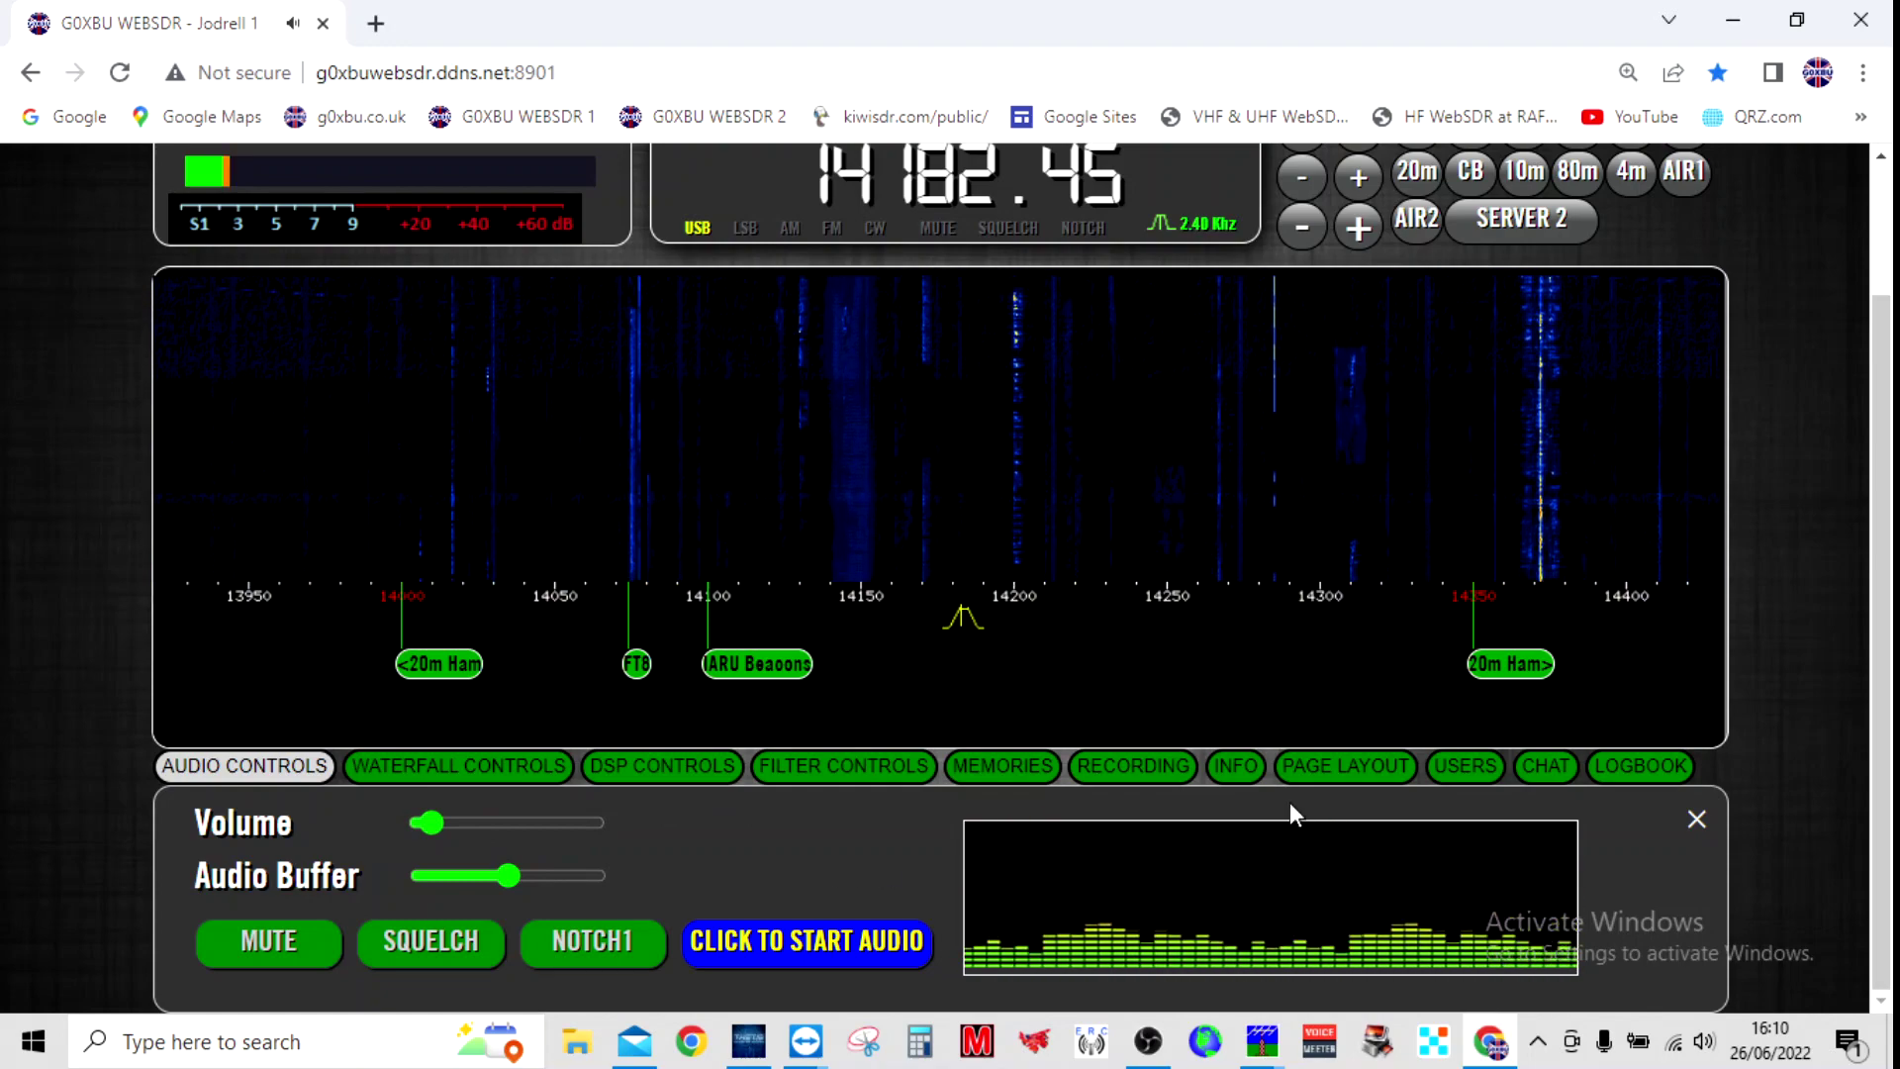
pyautogui.scroll(2, 1803, 655)
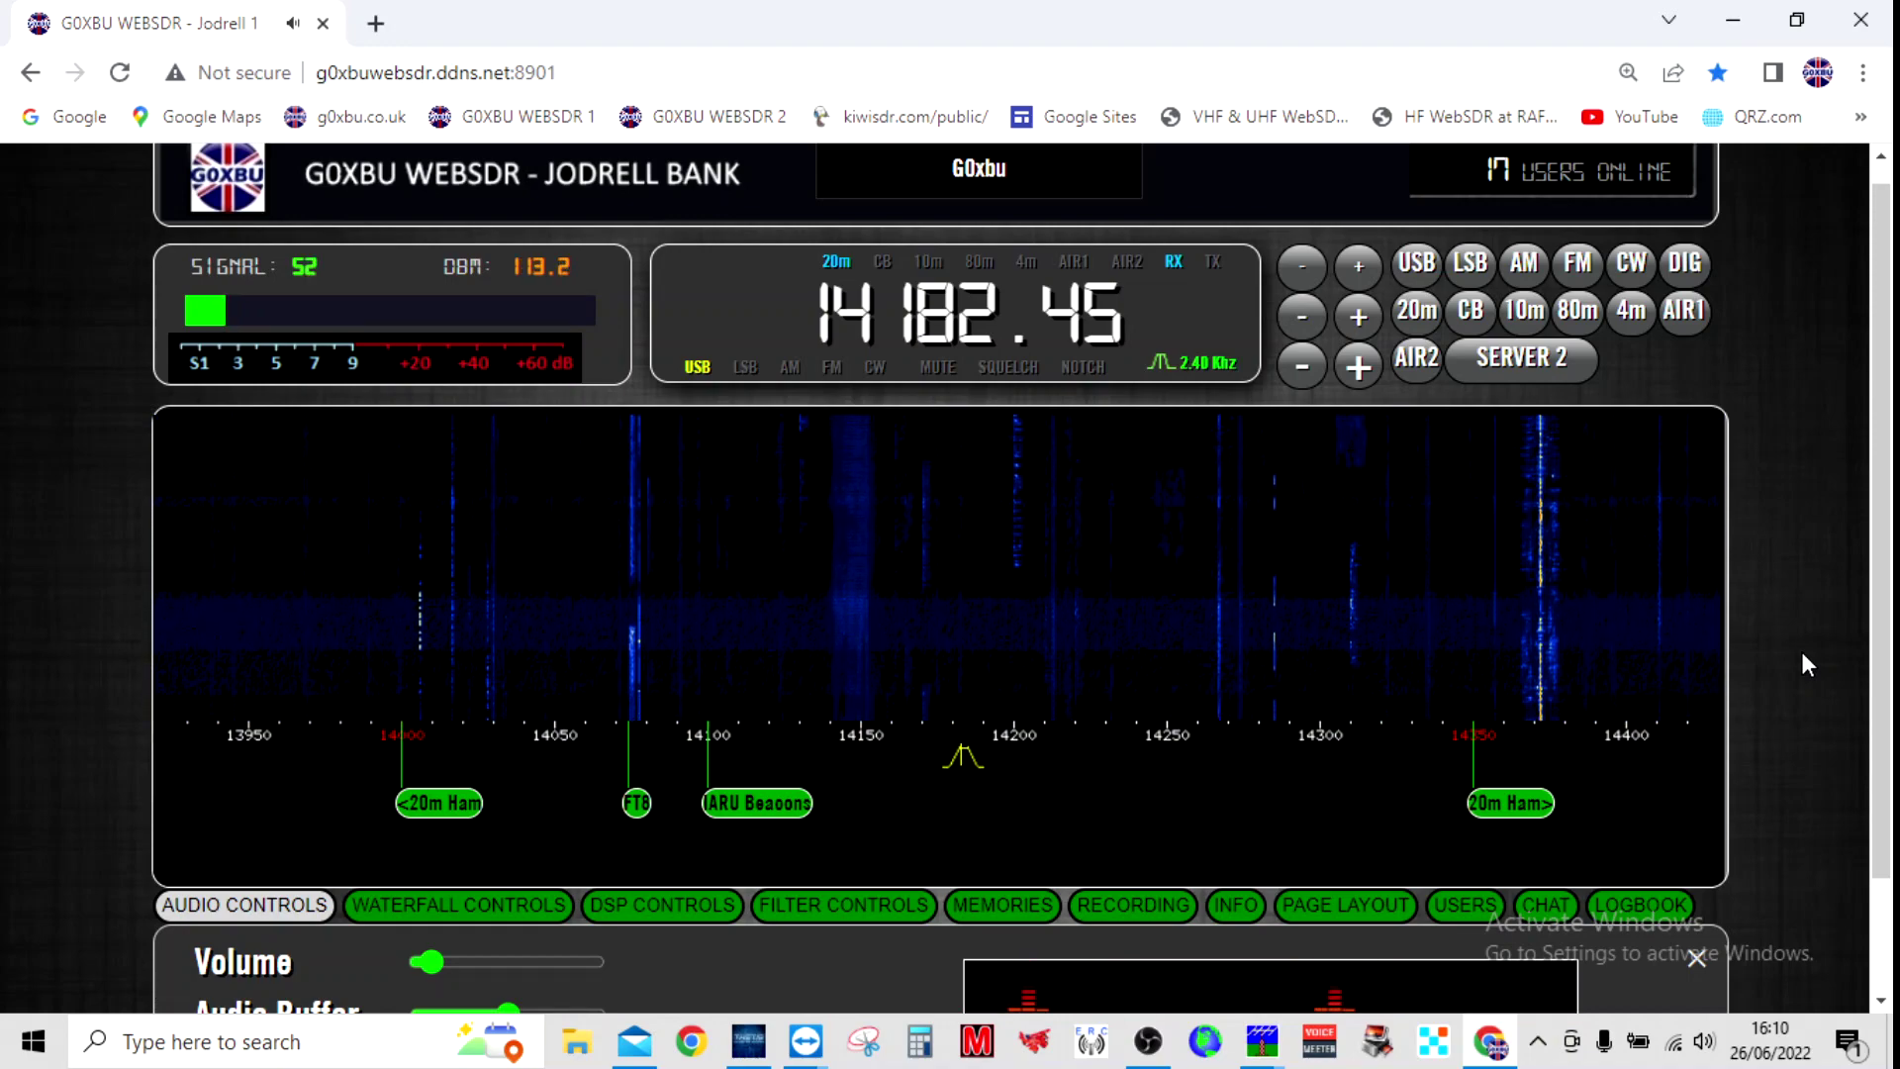
pyautogui.scroll(-1, 1800, 653)
pyautogui.scroll(-1, 1800, 651)
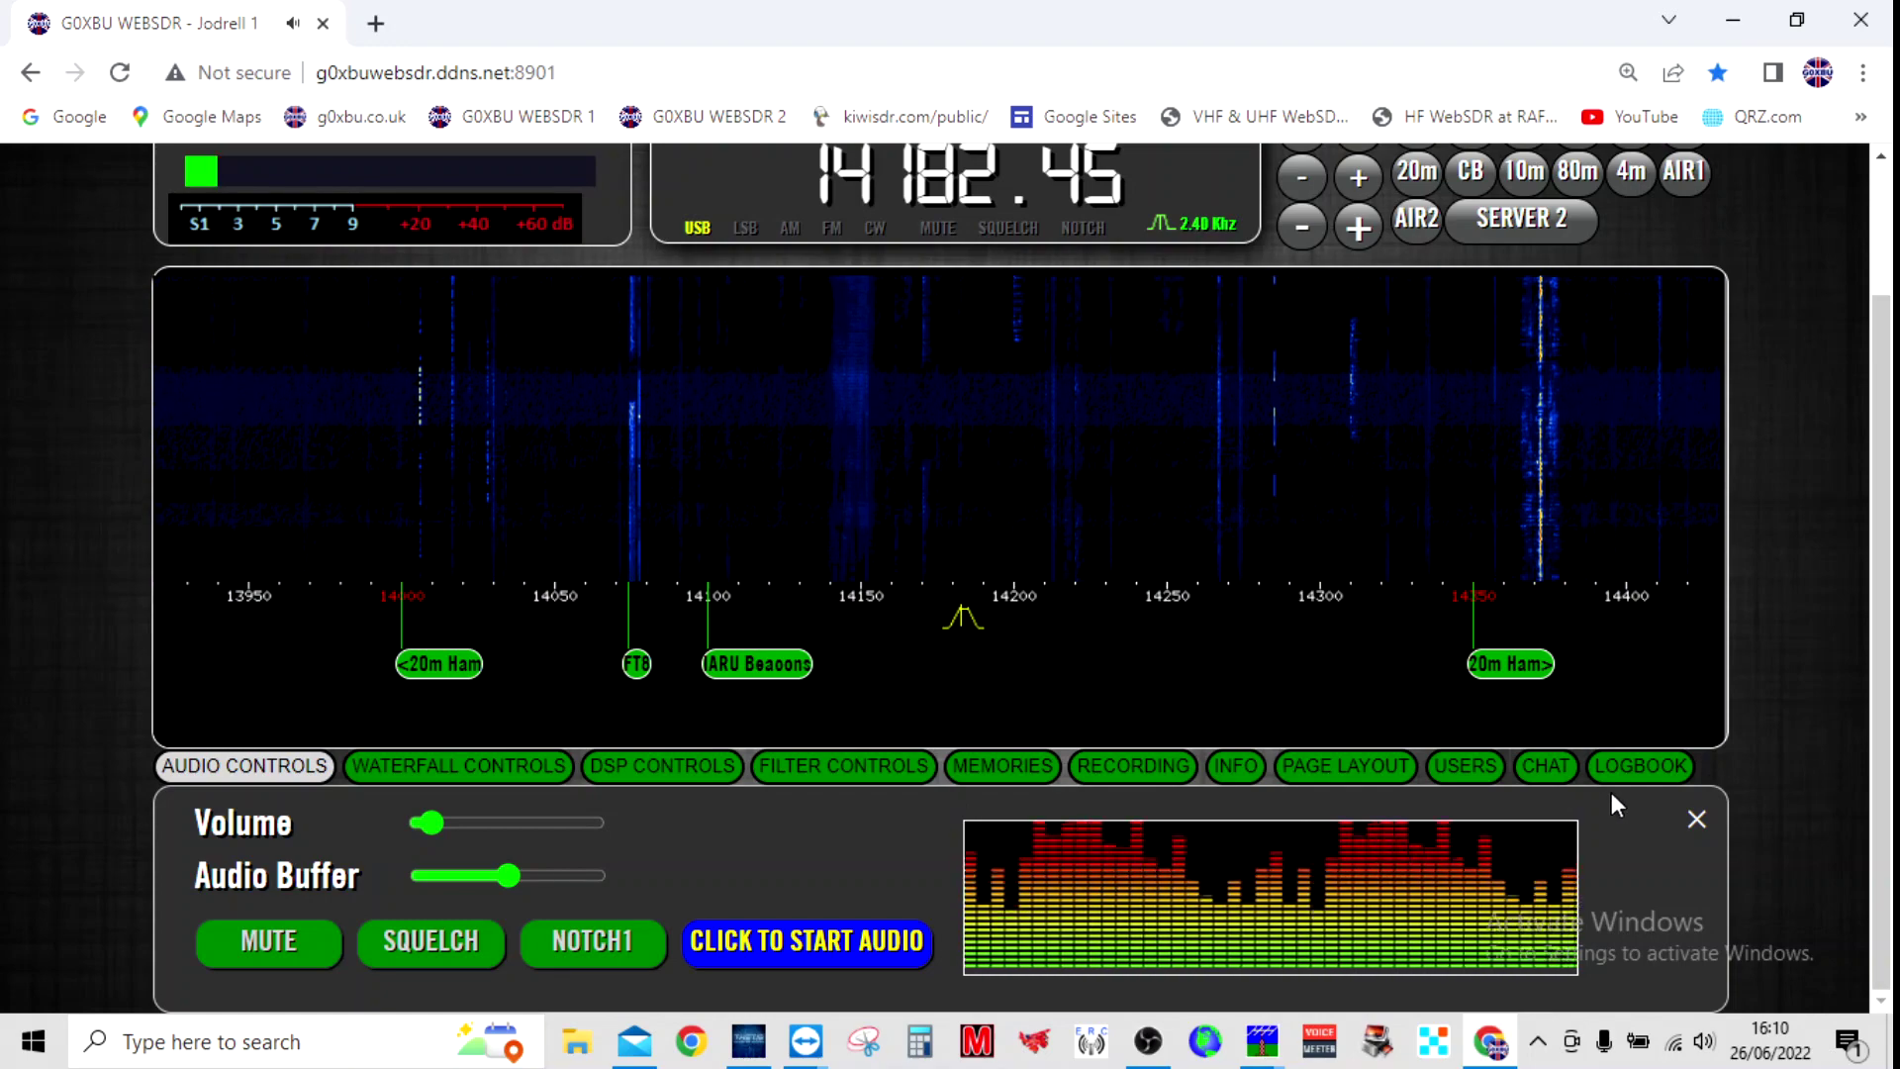
pyautogui.scroll(2, 1803, 792)
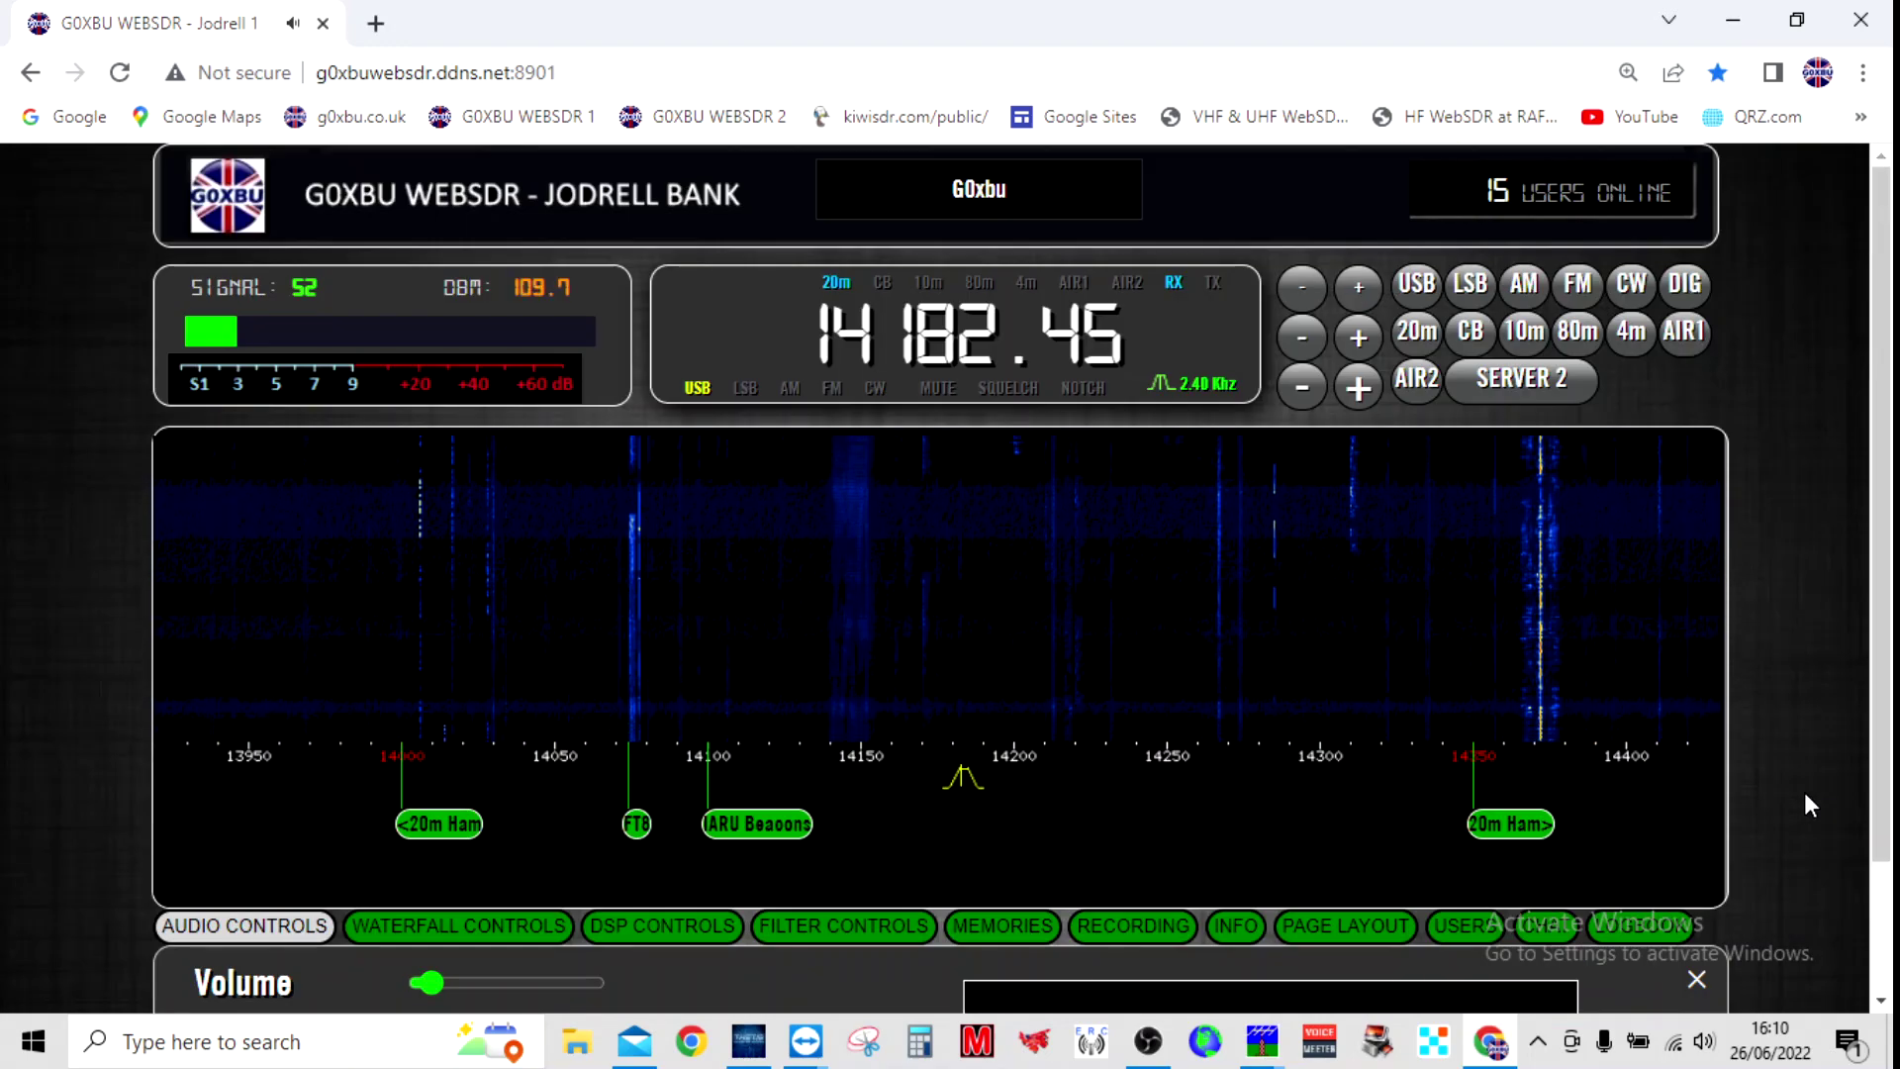
pyautogui.scroll(-2, 1801, 792)
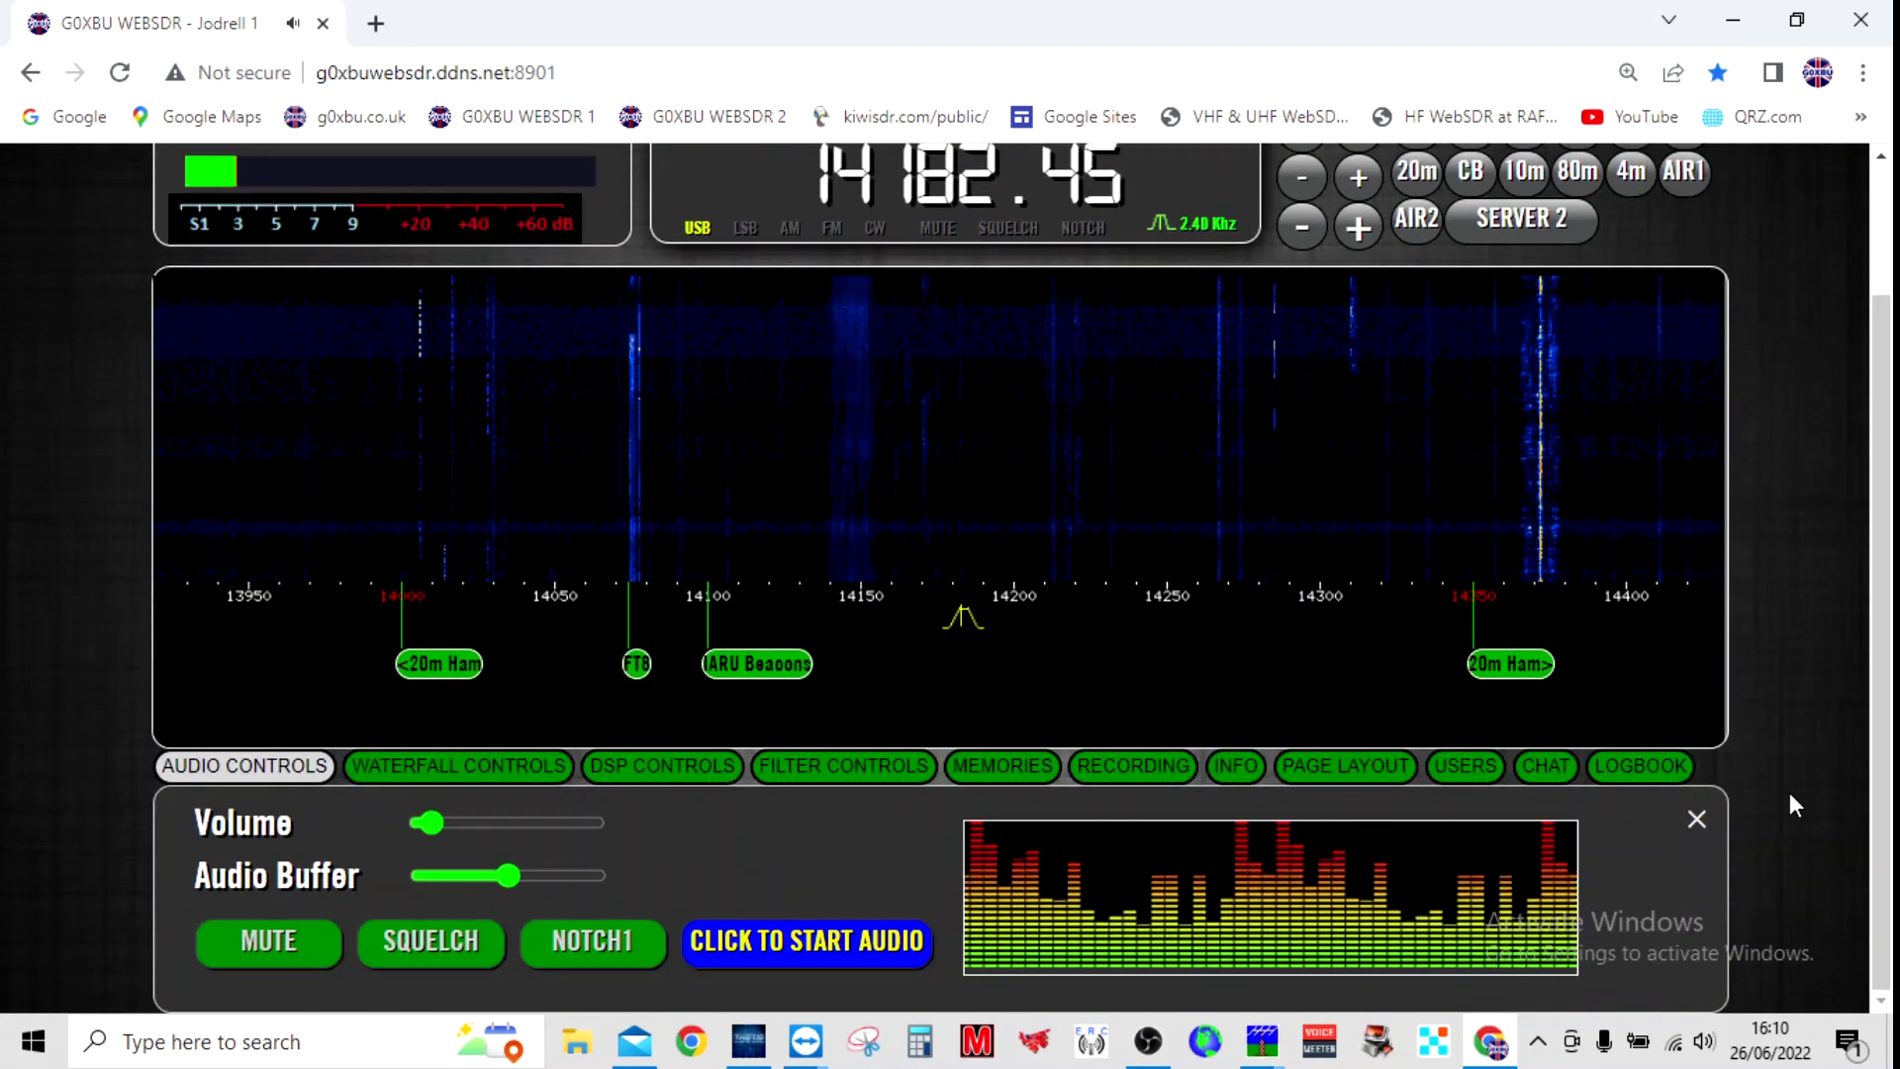
# - Change the page layout's font colour to dark blue and make the LCD frequency display italic
pyautogui.click(1368, 774)
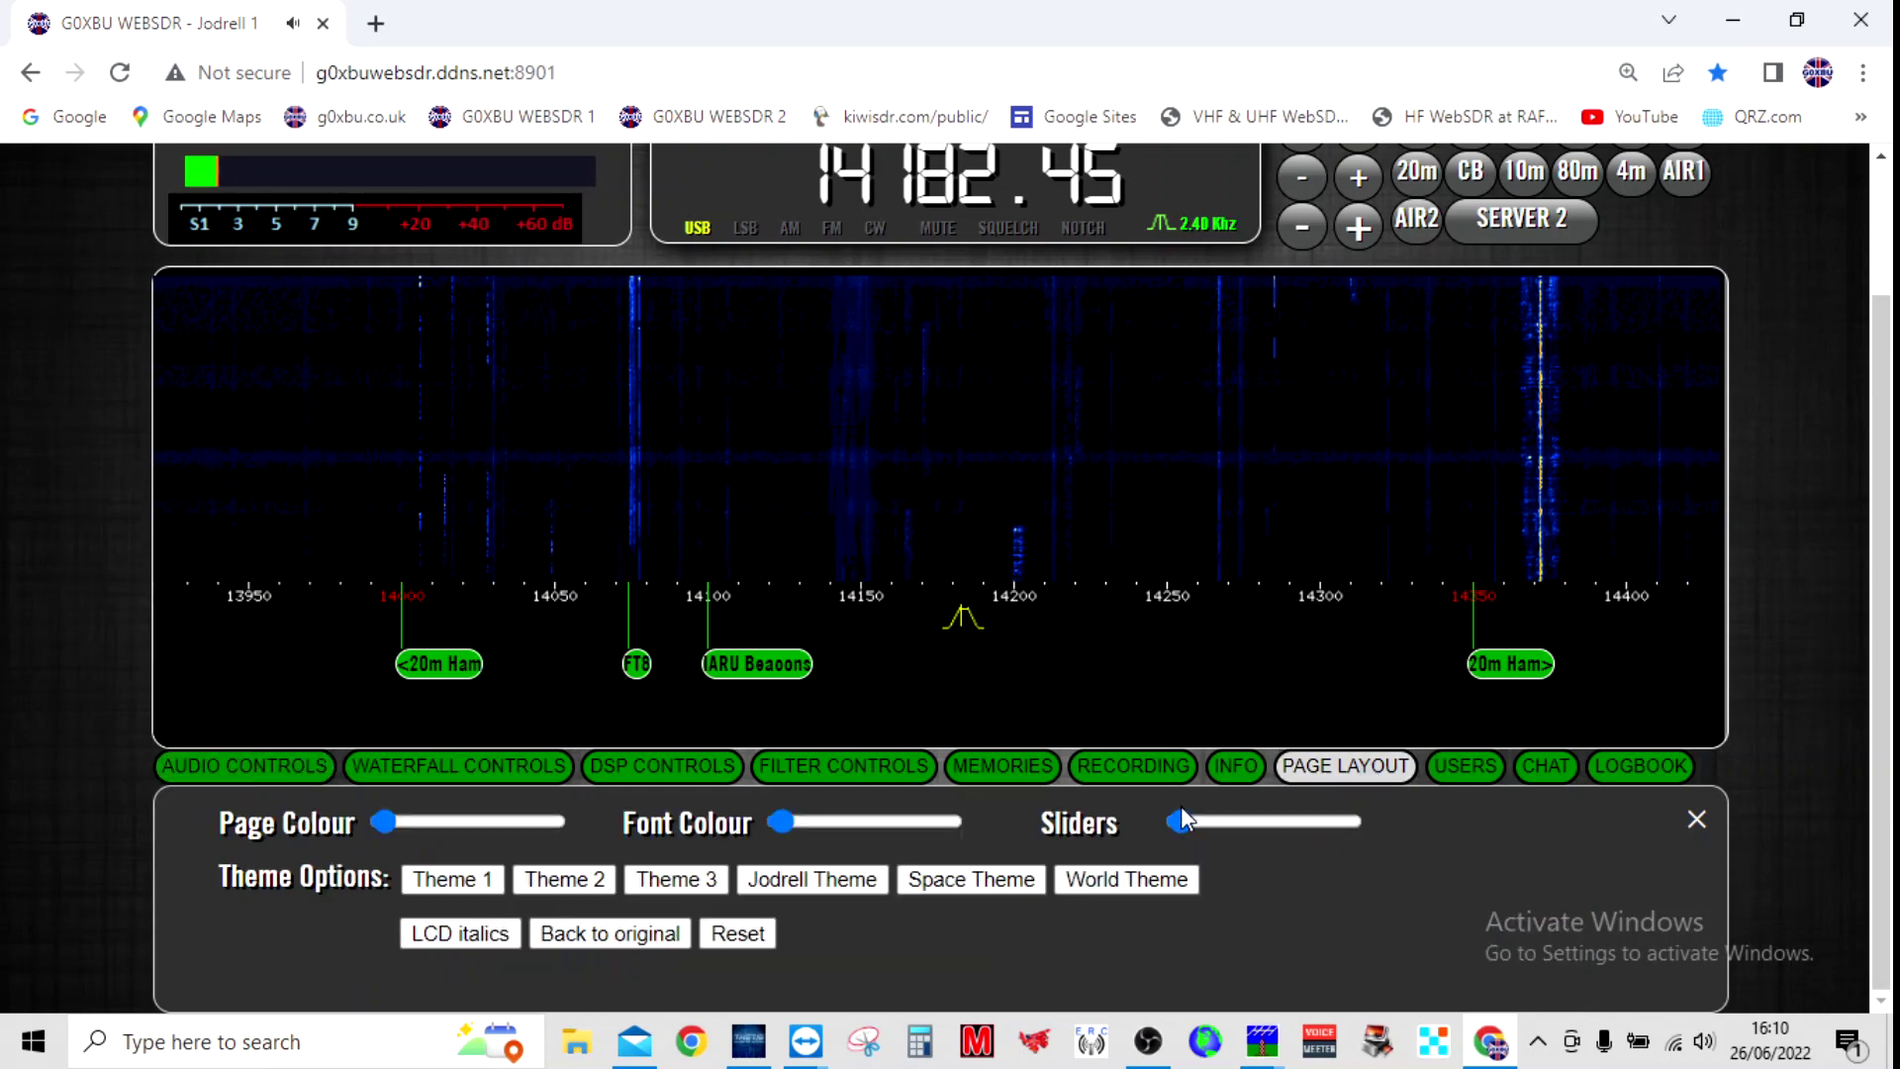
pyautogui.click(884, 818)
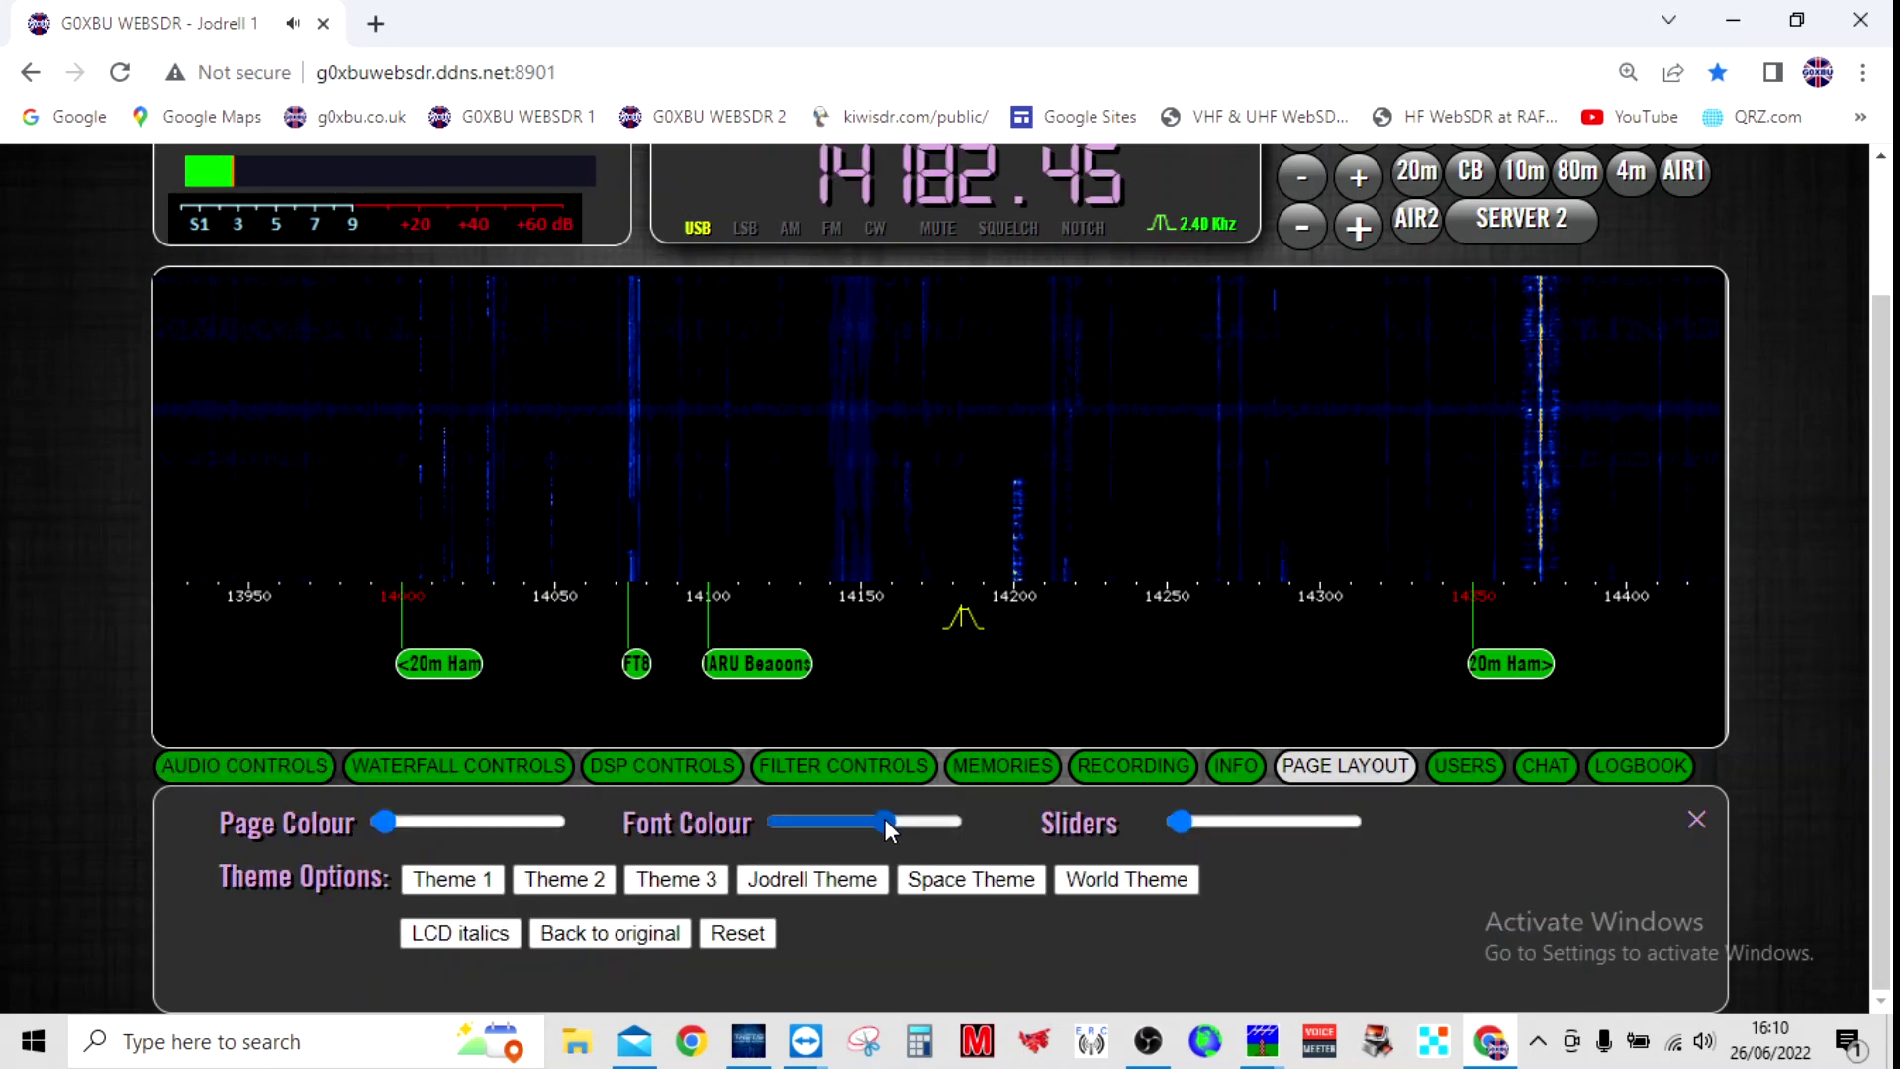
pyautogui.click(895, 821)
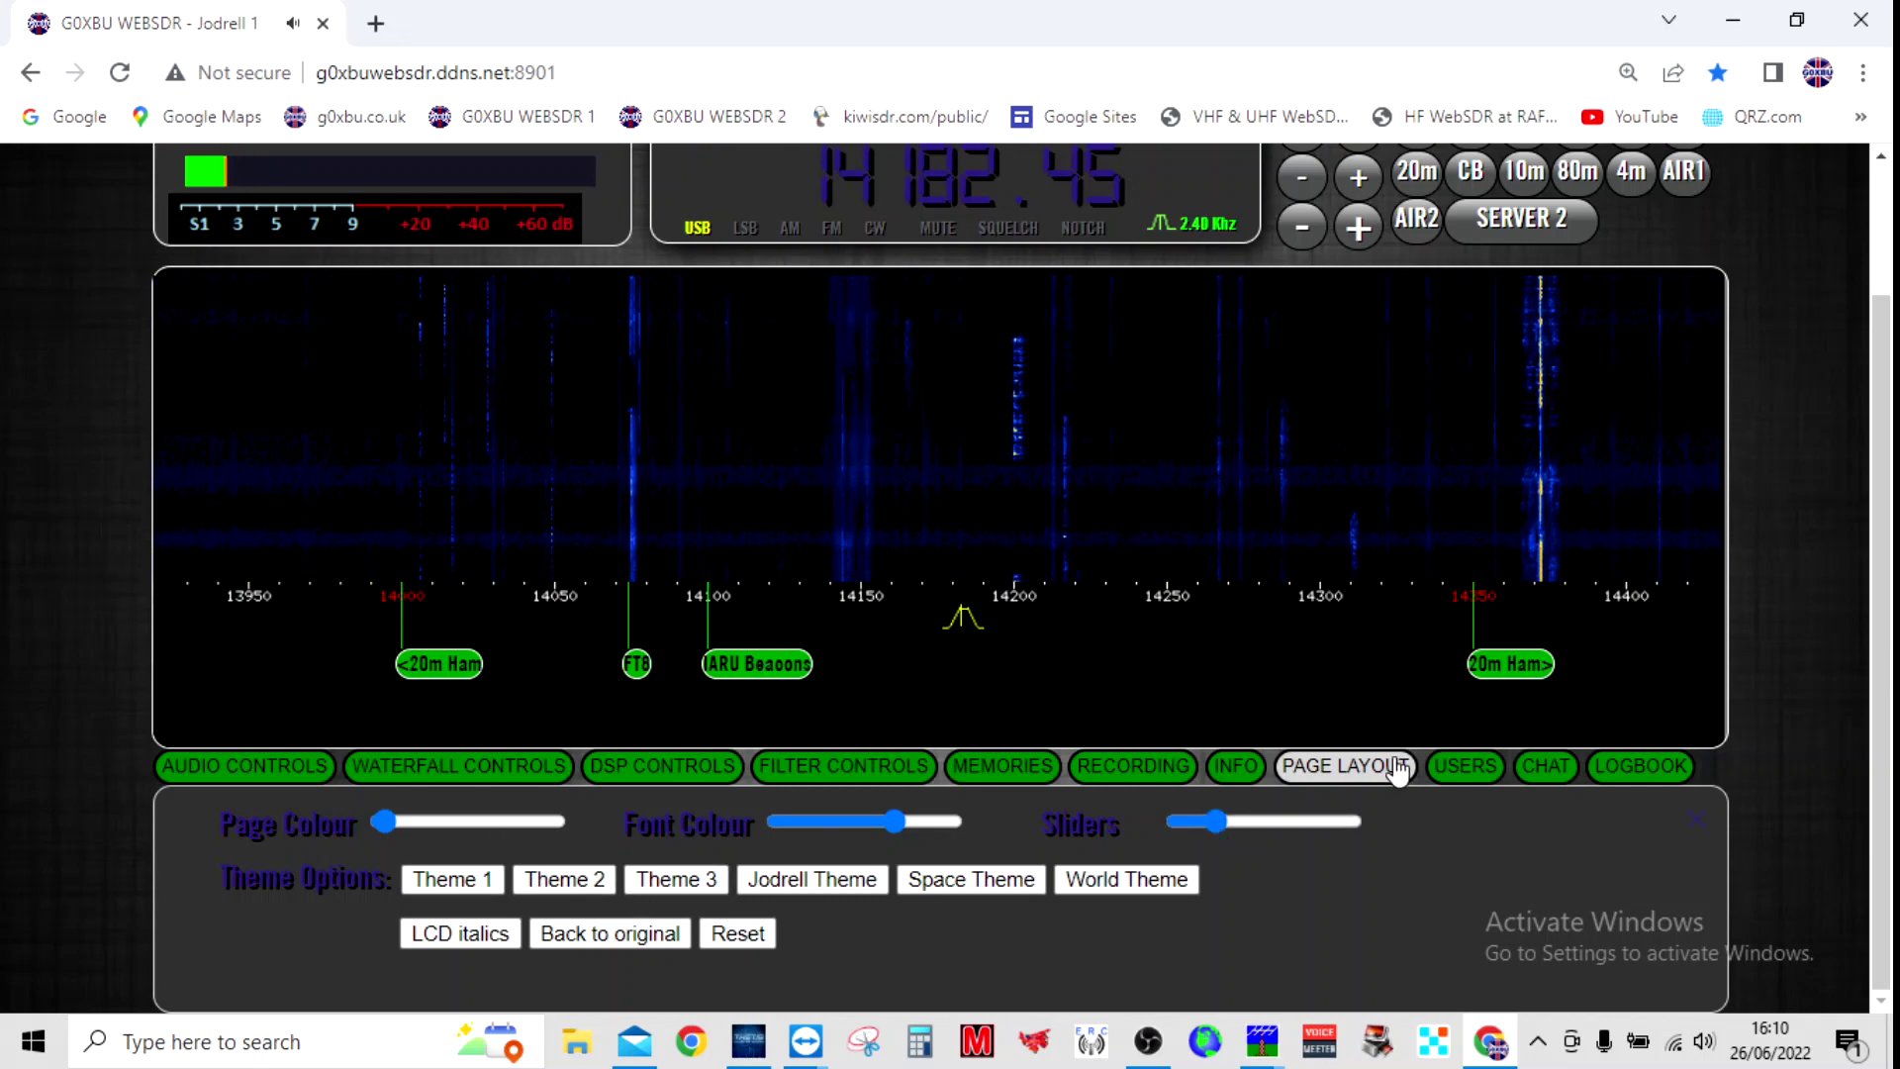
pyautogui.scroll(2, 1844, 722)
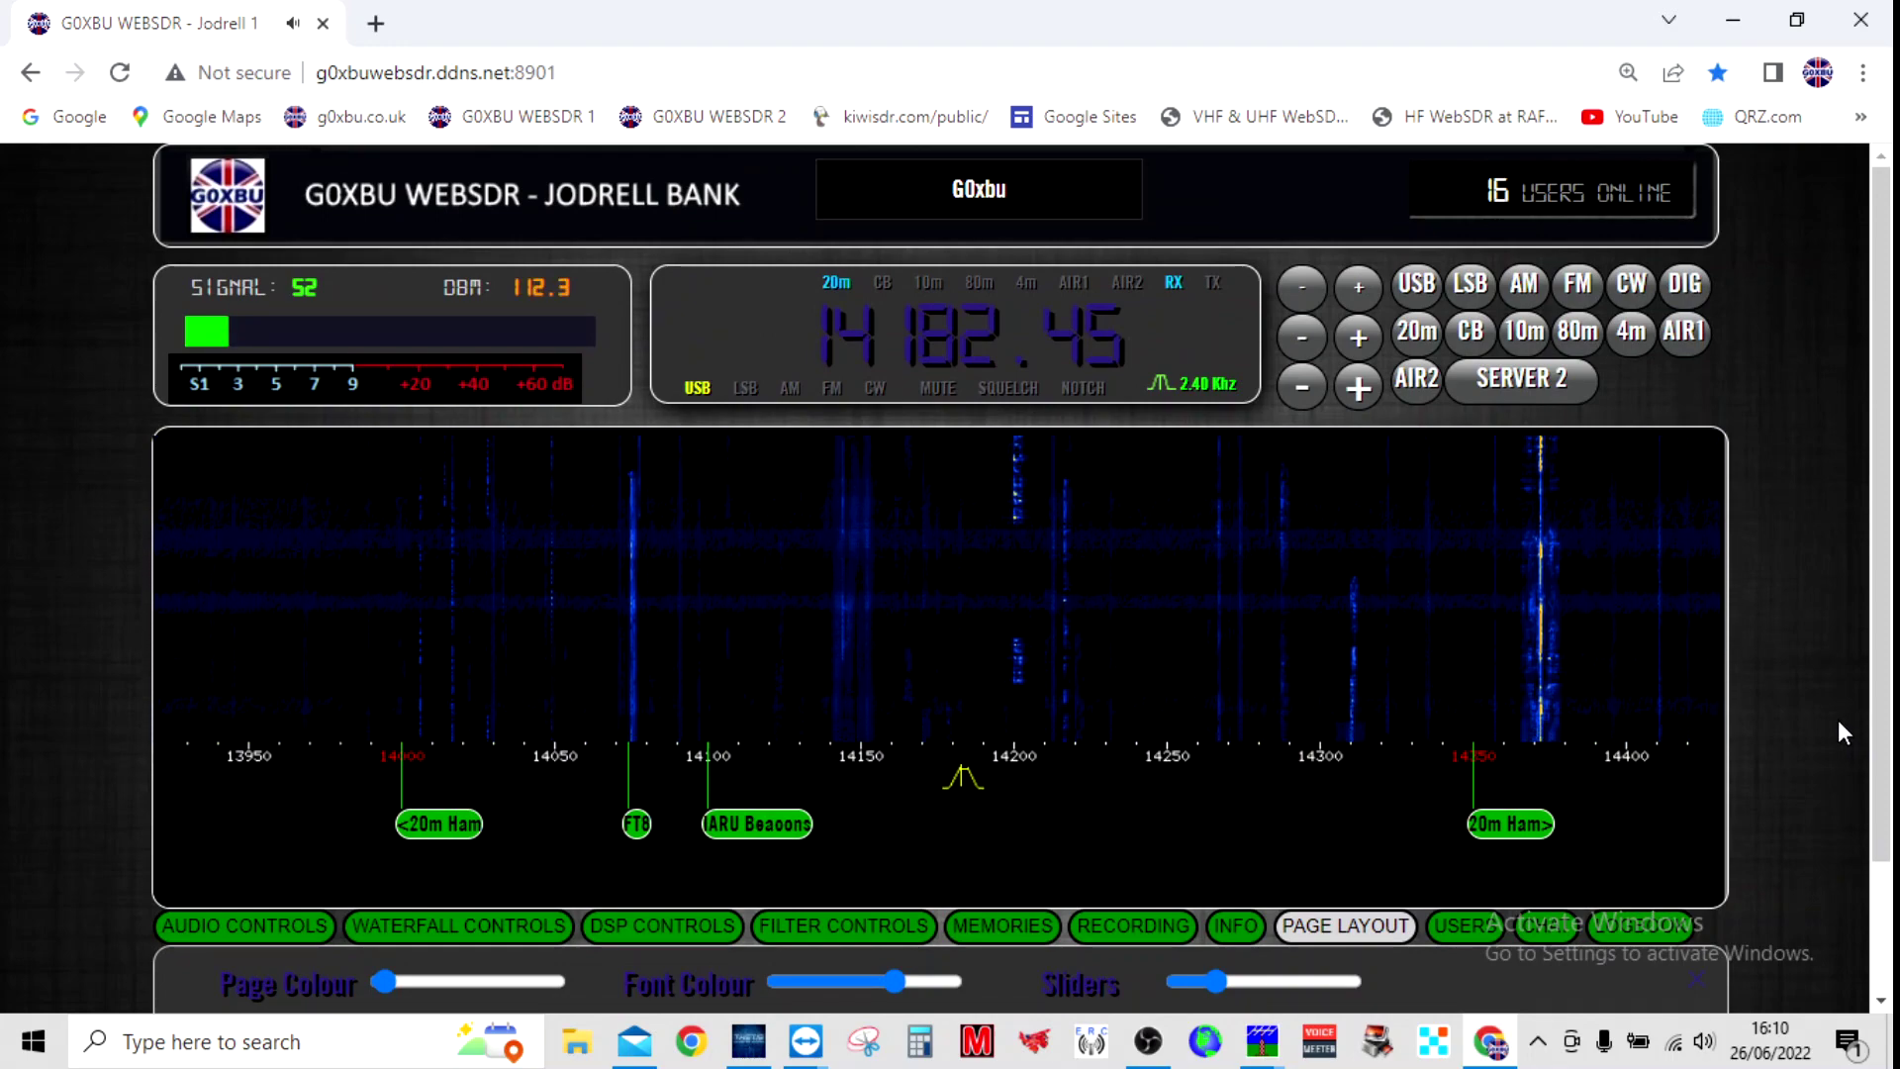
pyautogui.scroll(-2, 1855, 757)
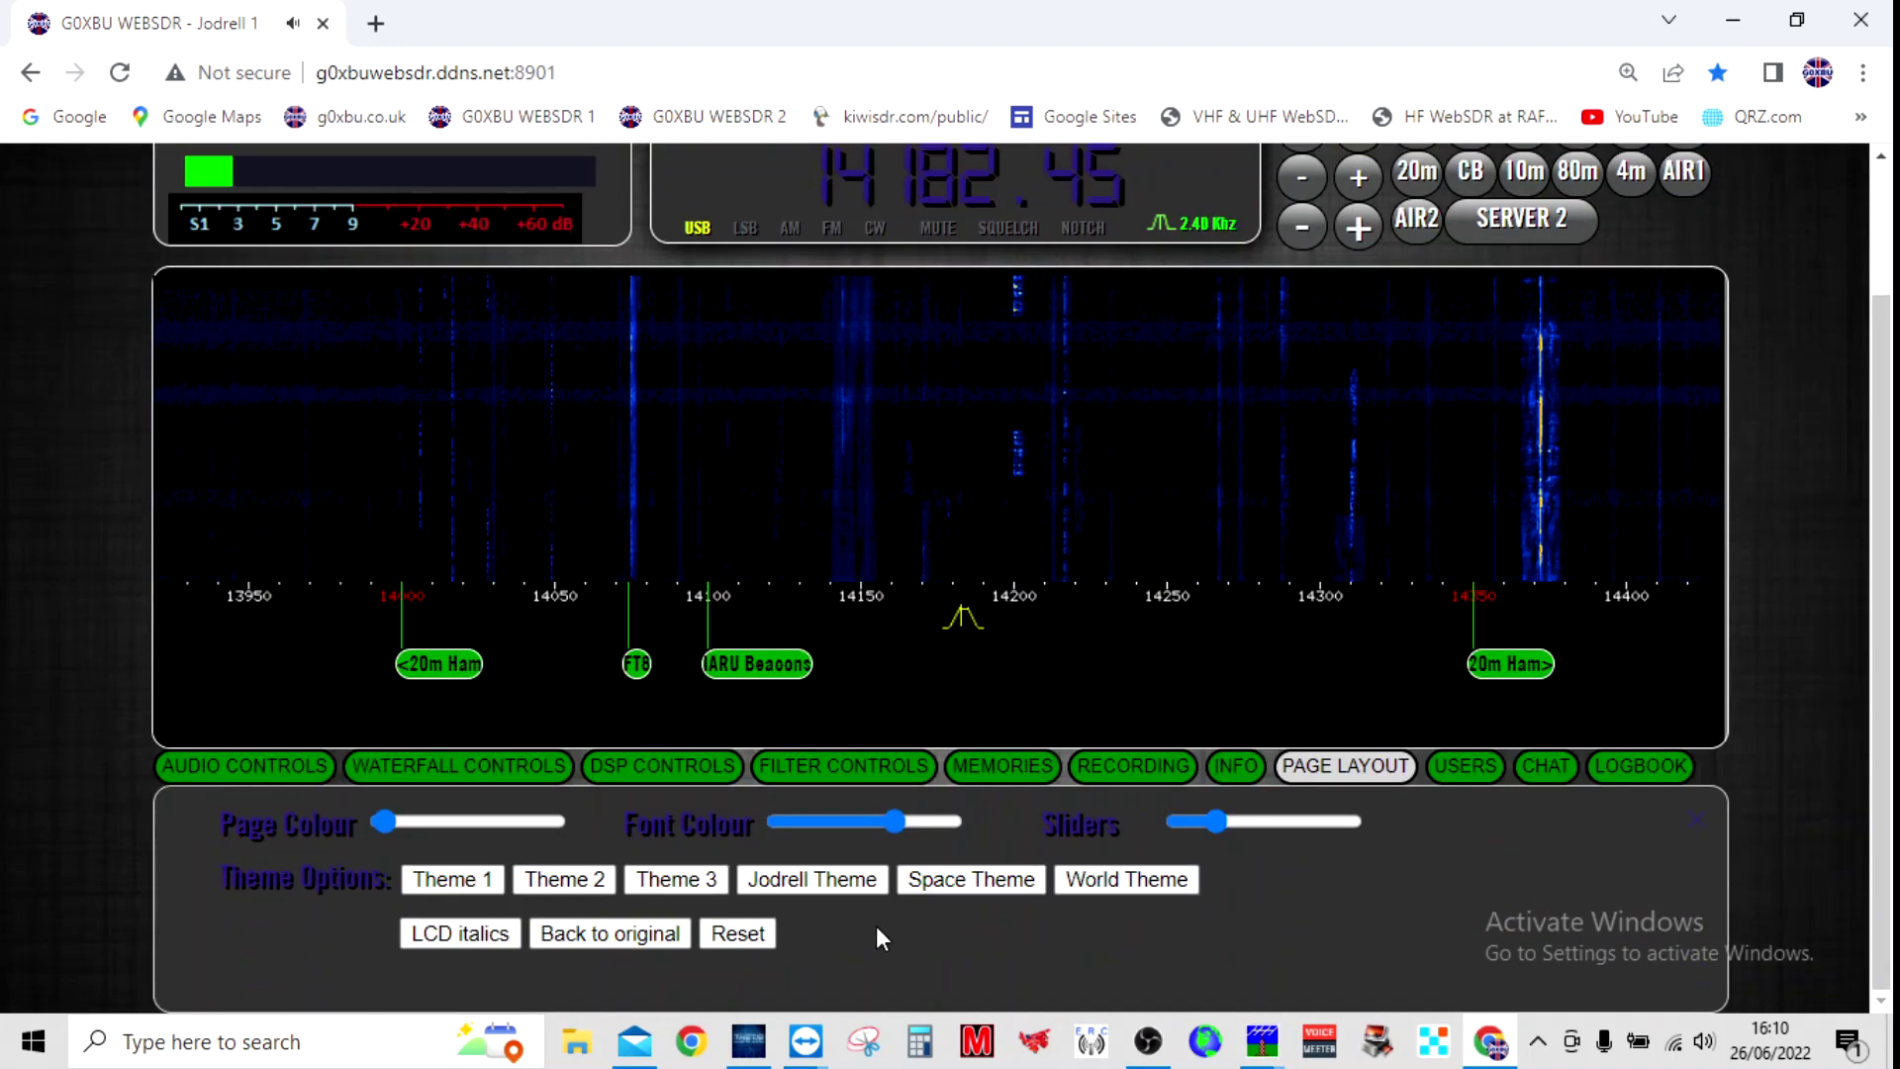
pyautogui.click(466, 933)
pyautogui.scroll(2, 1781, 681)
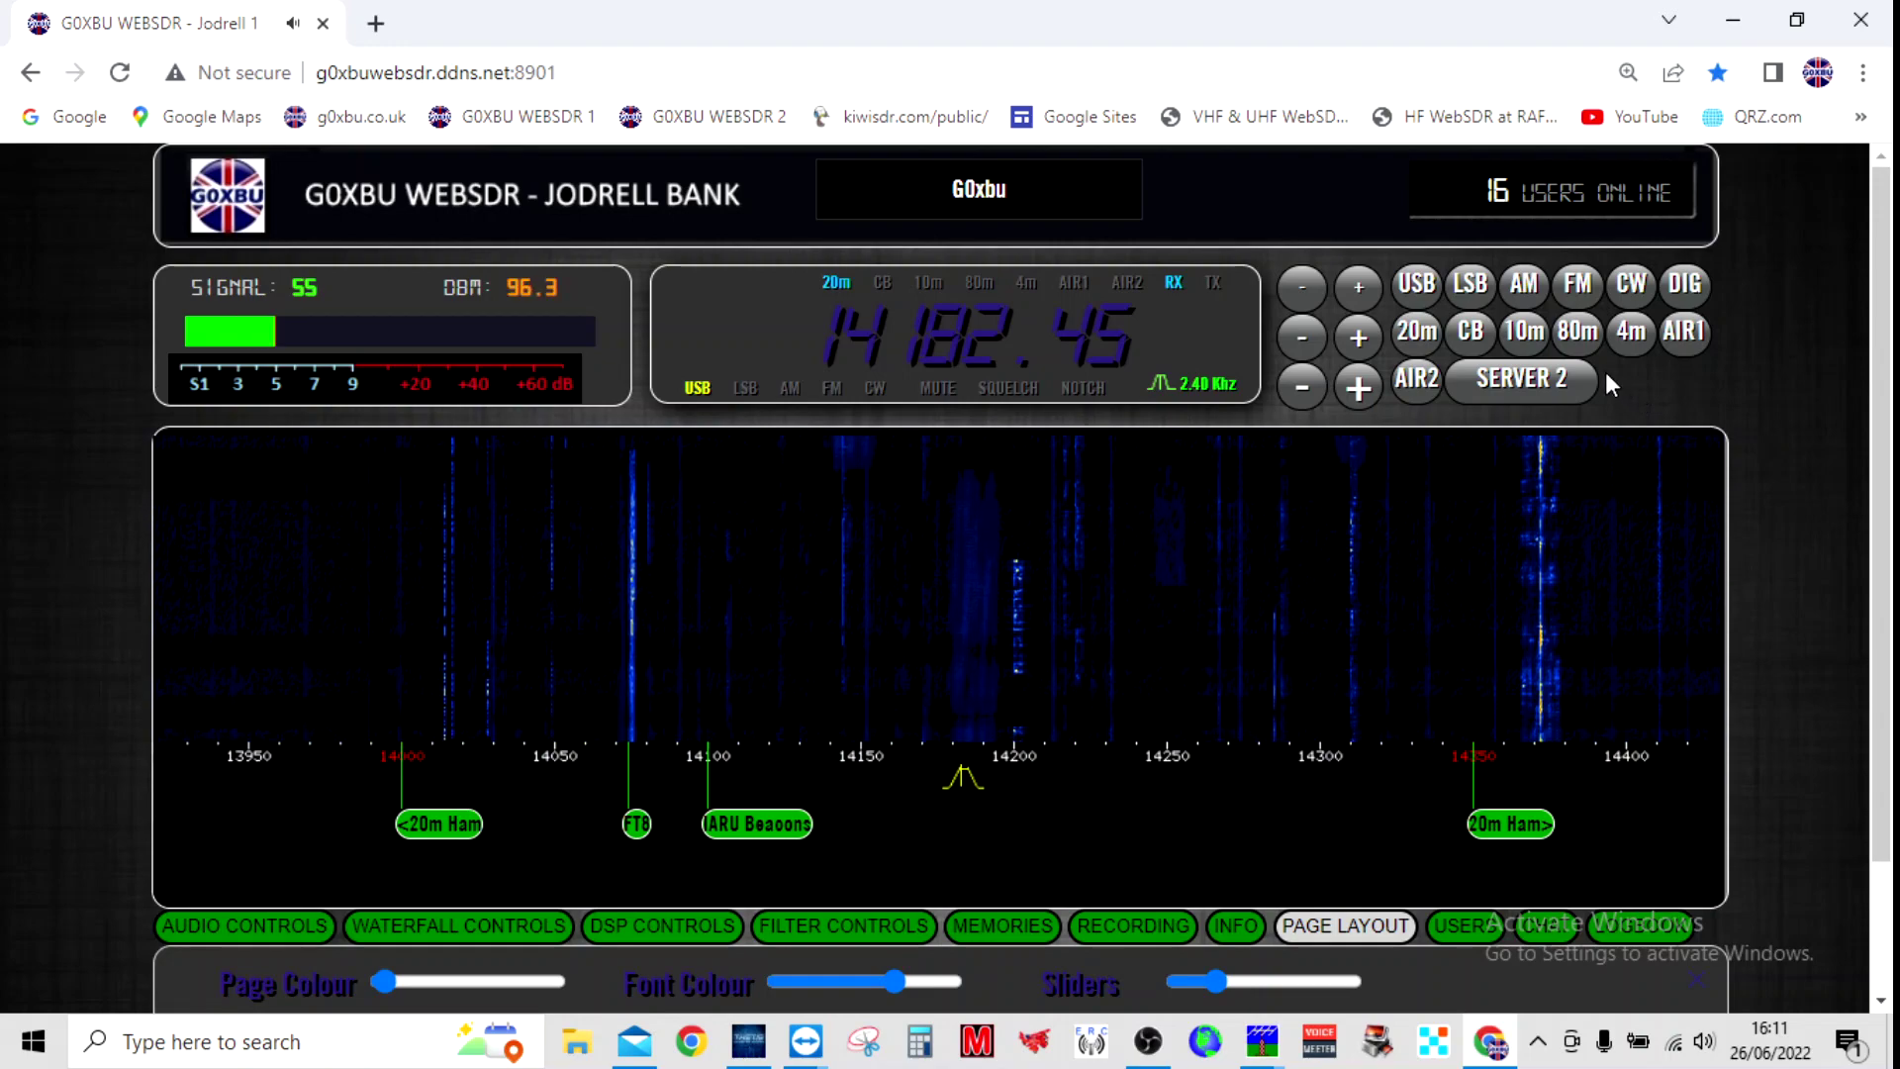
# - Examine the restyled receiver page and the colour, slider and theme options in its page layout controls
pyautogui.scroll(-2, 43, 603)
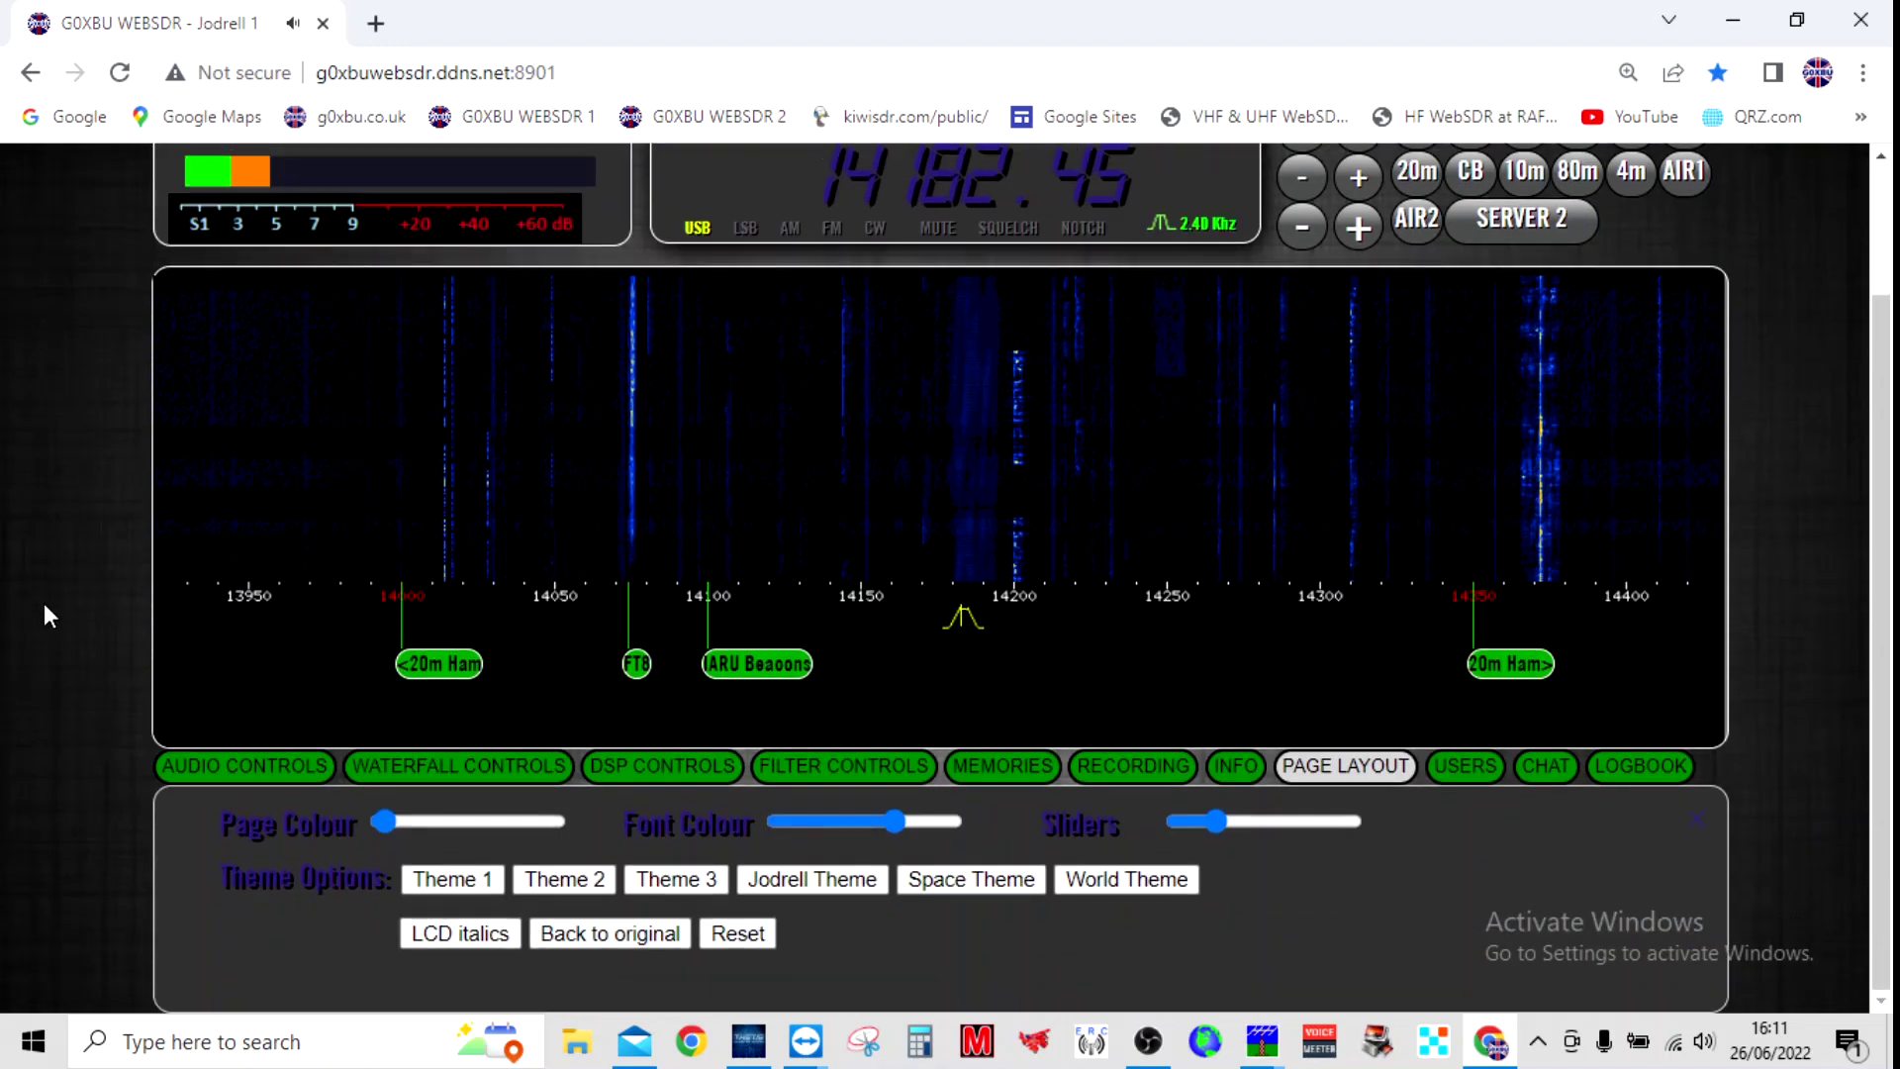
pyautogui.scroll(2, 59, 621)
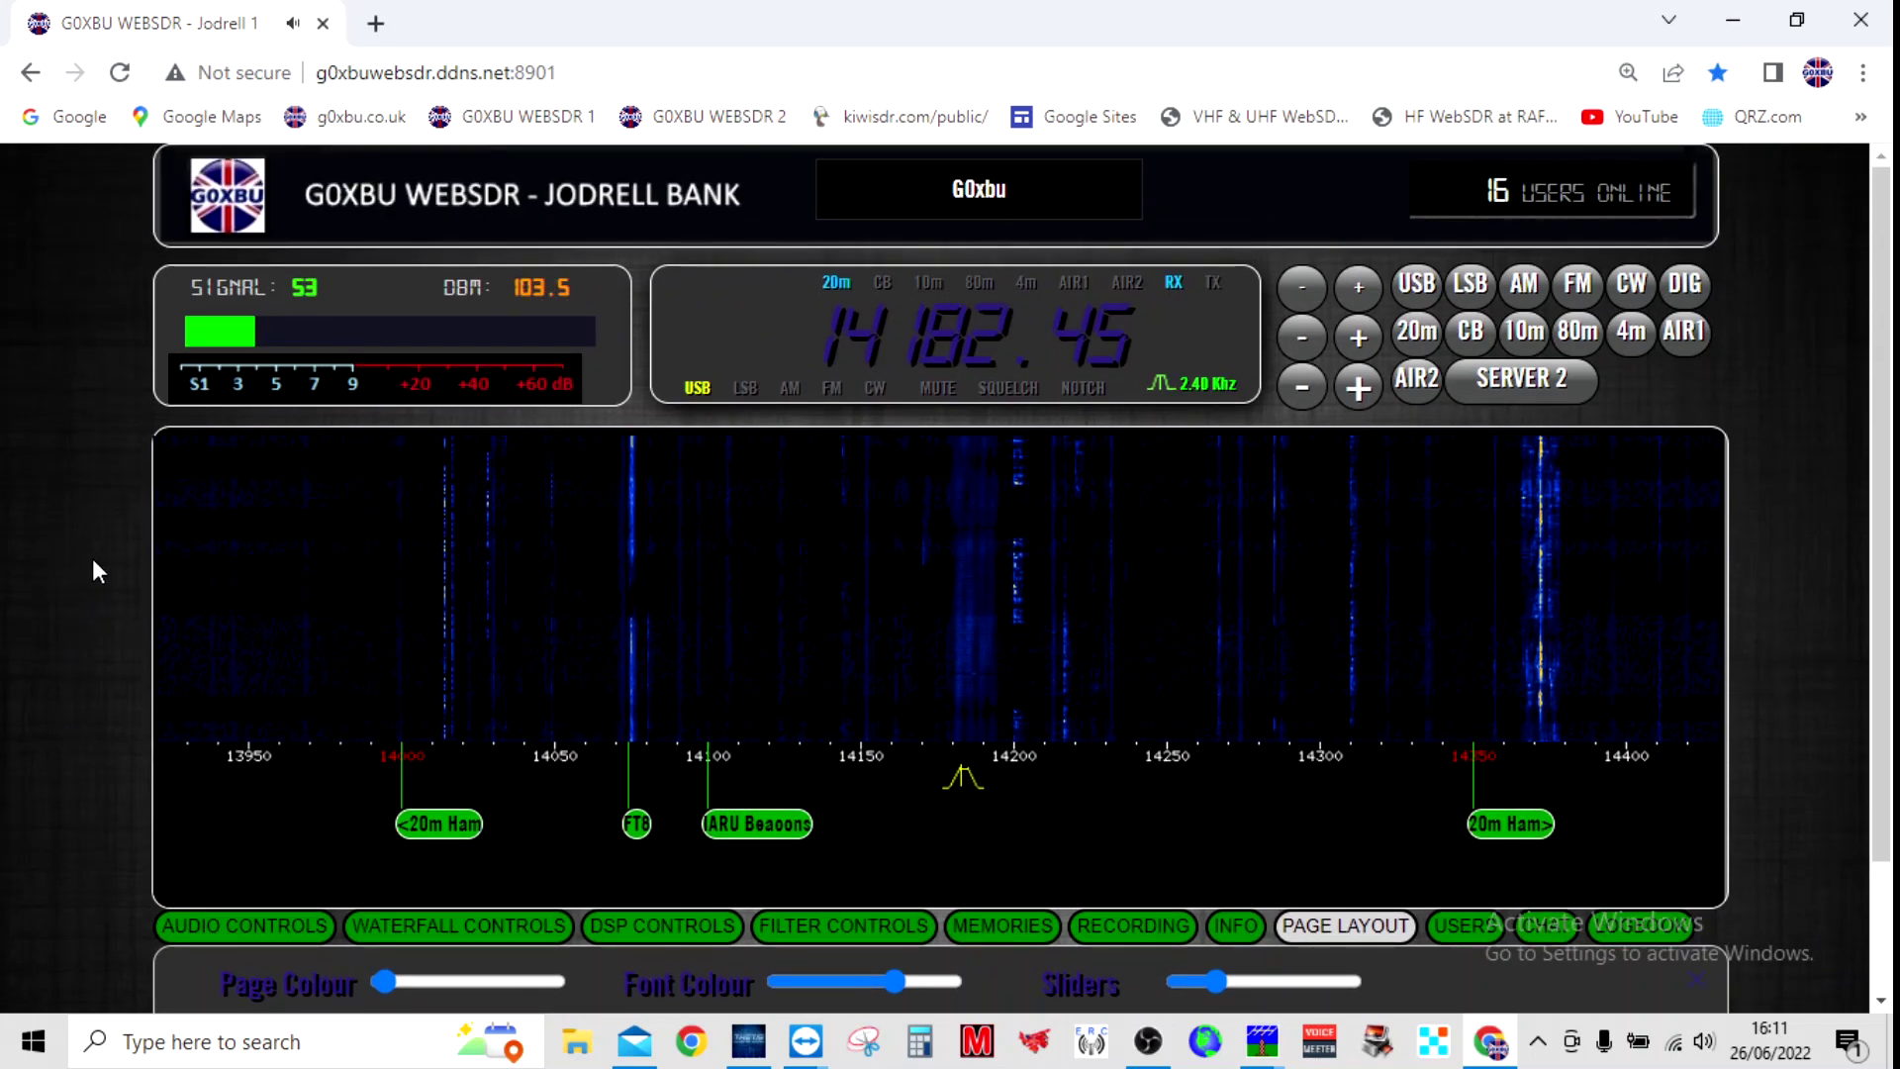
pyautogui.scroll(-2, 92, 558)
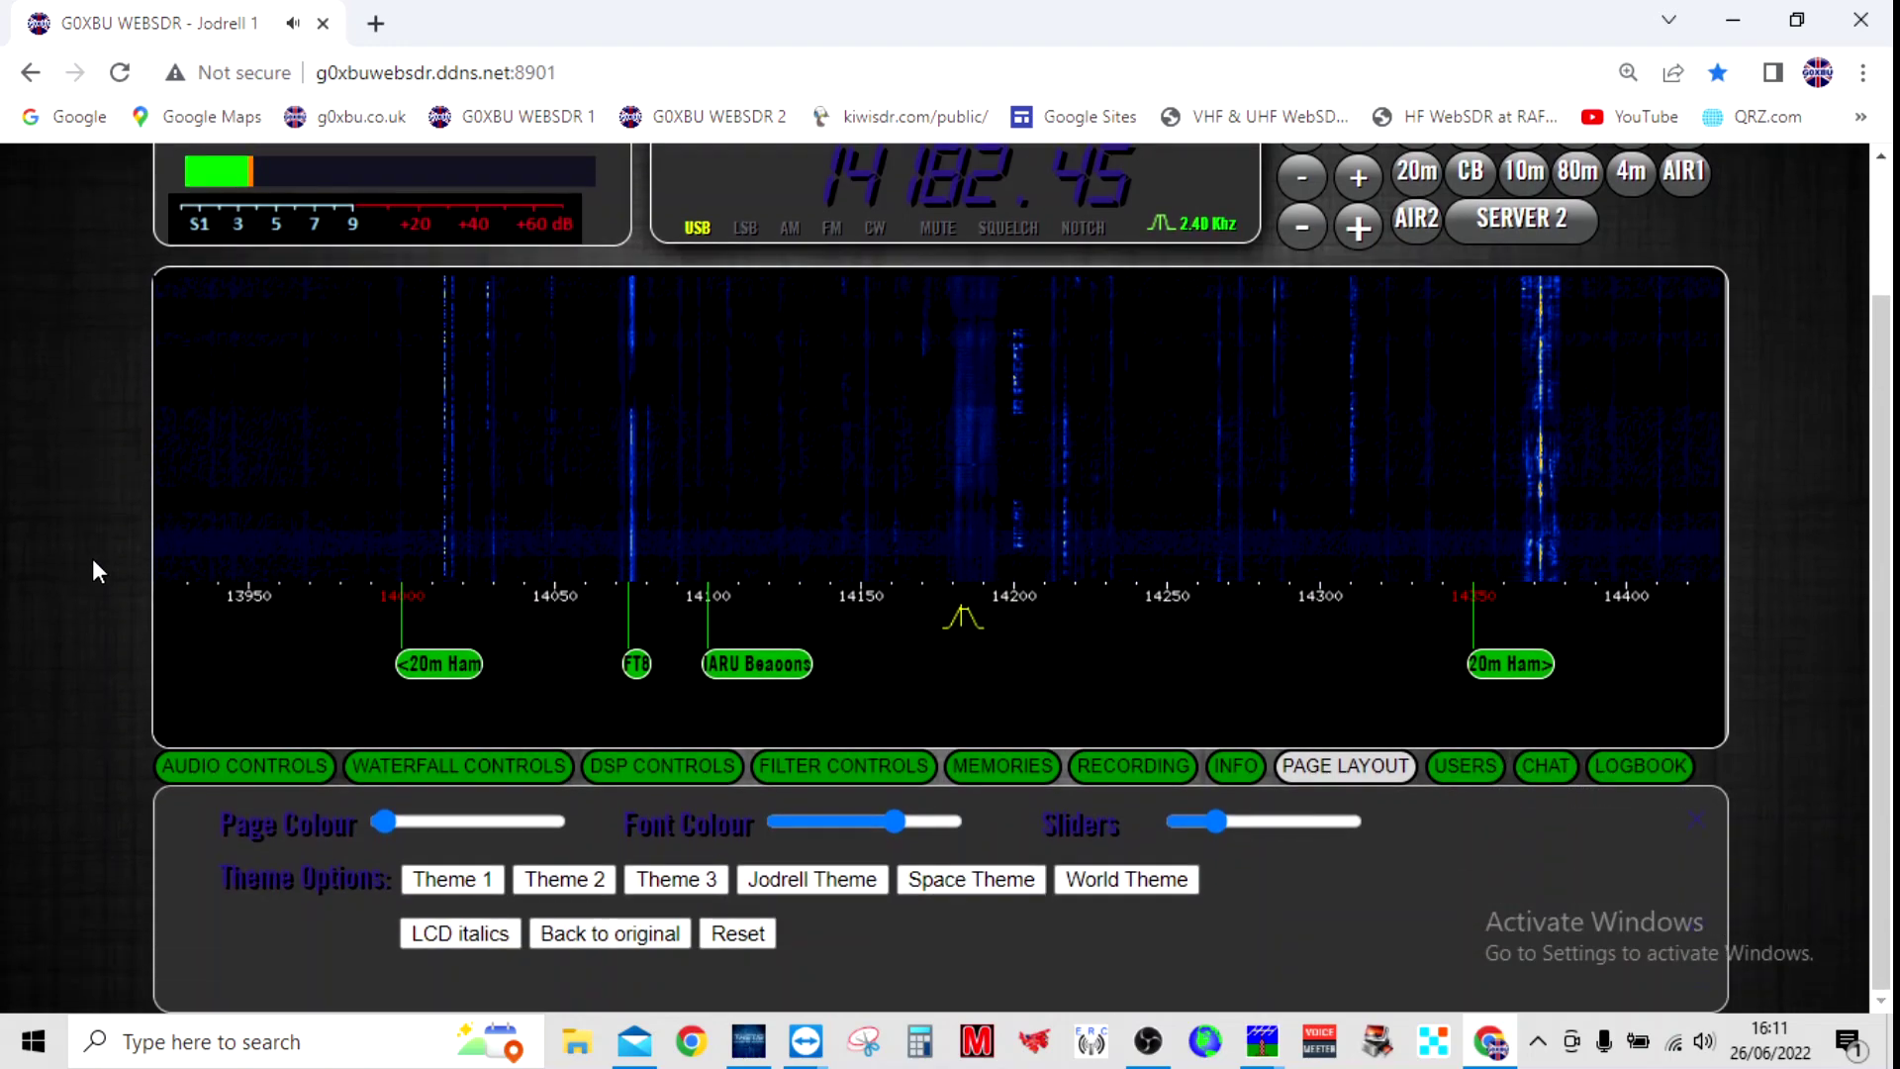
pyautogui.scroll(2, 57, 595)
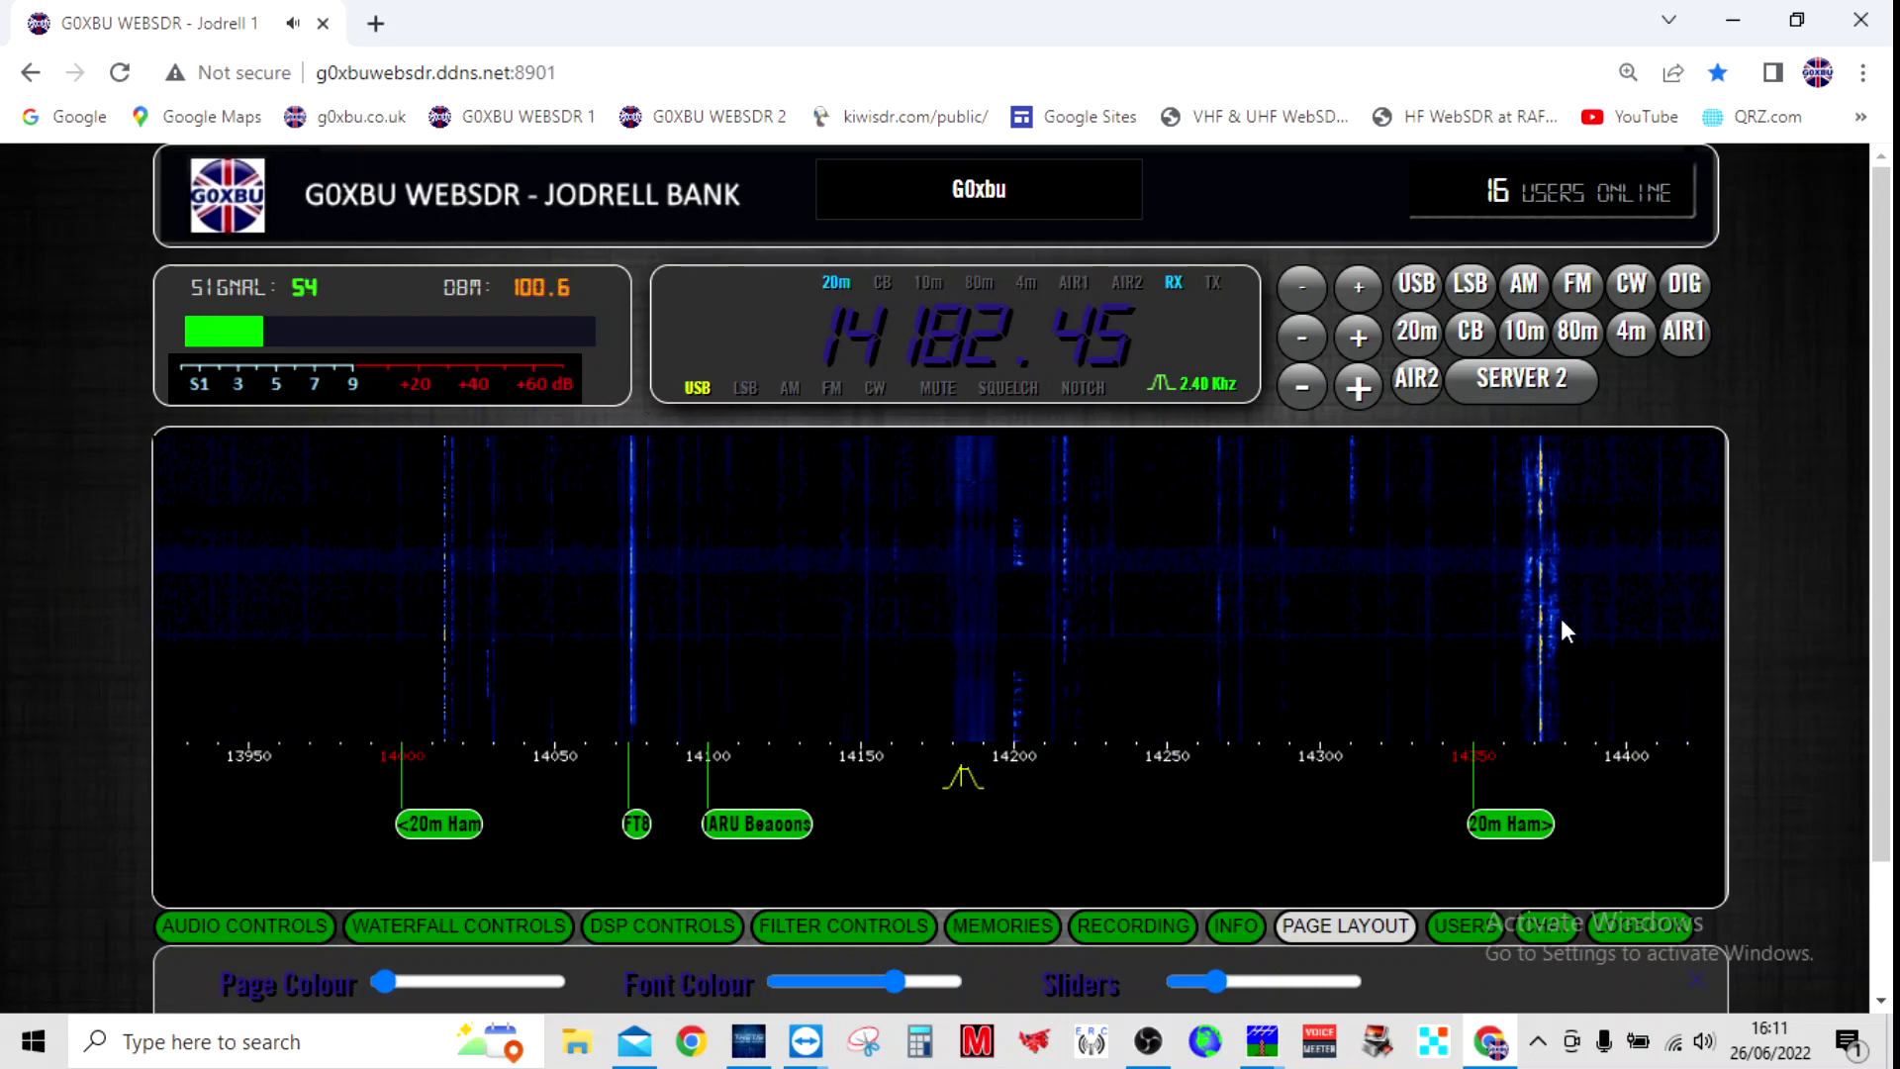
pyautogui.scroll(-2, 1797, 855)
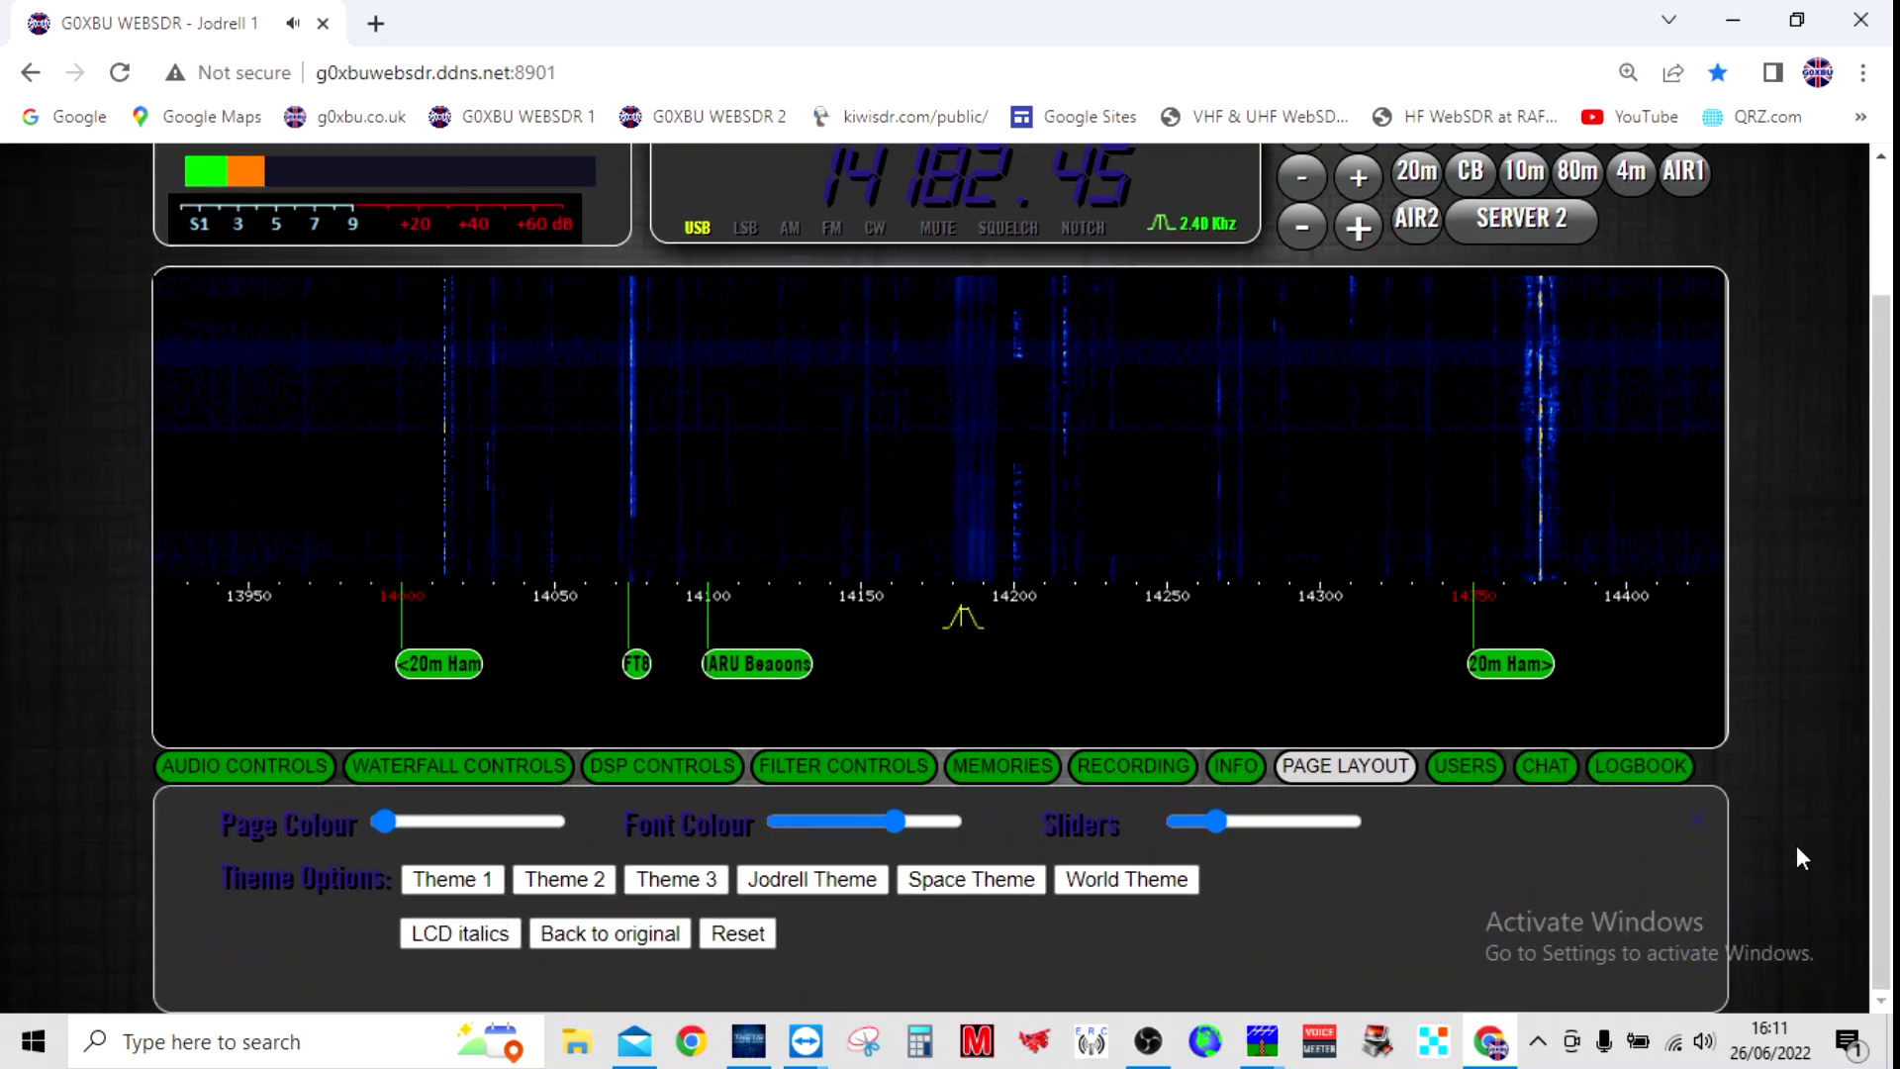
pyautogui.scroll(2, 1799, 839)
pyautogui.scroll(-2, 1799, 839)
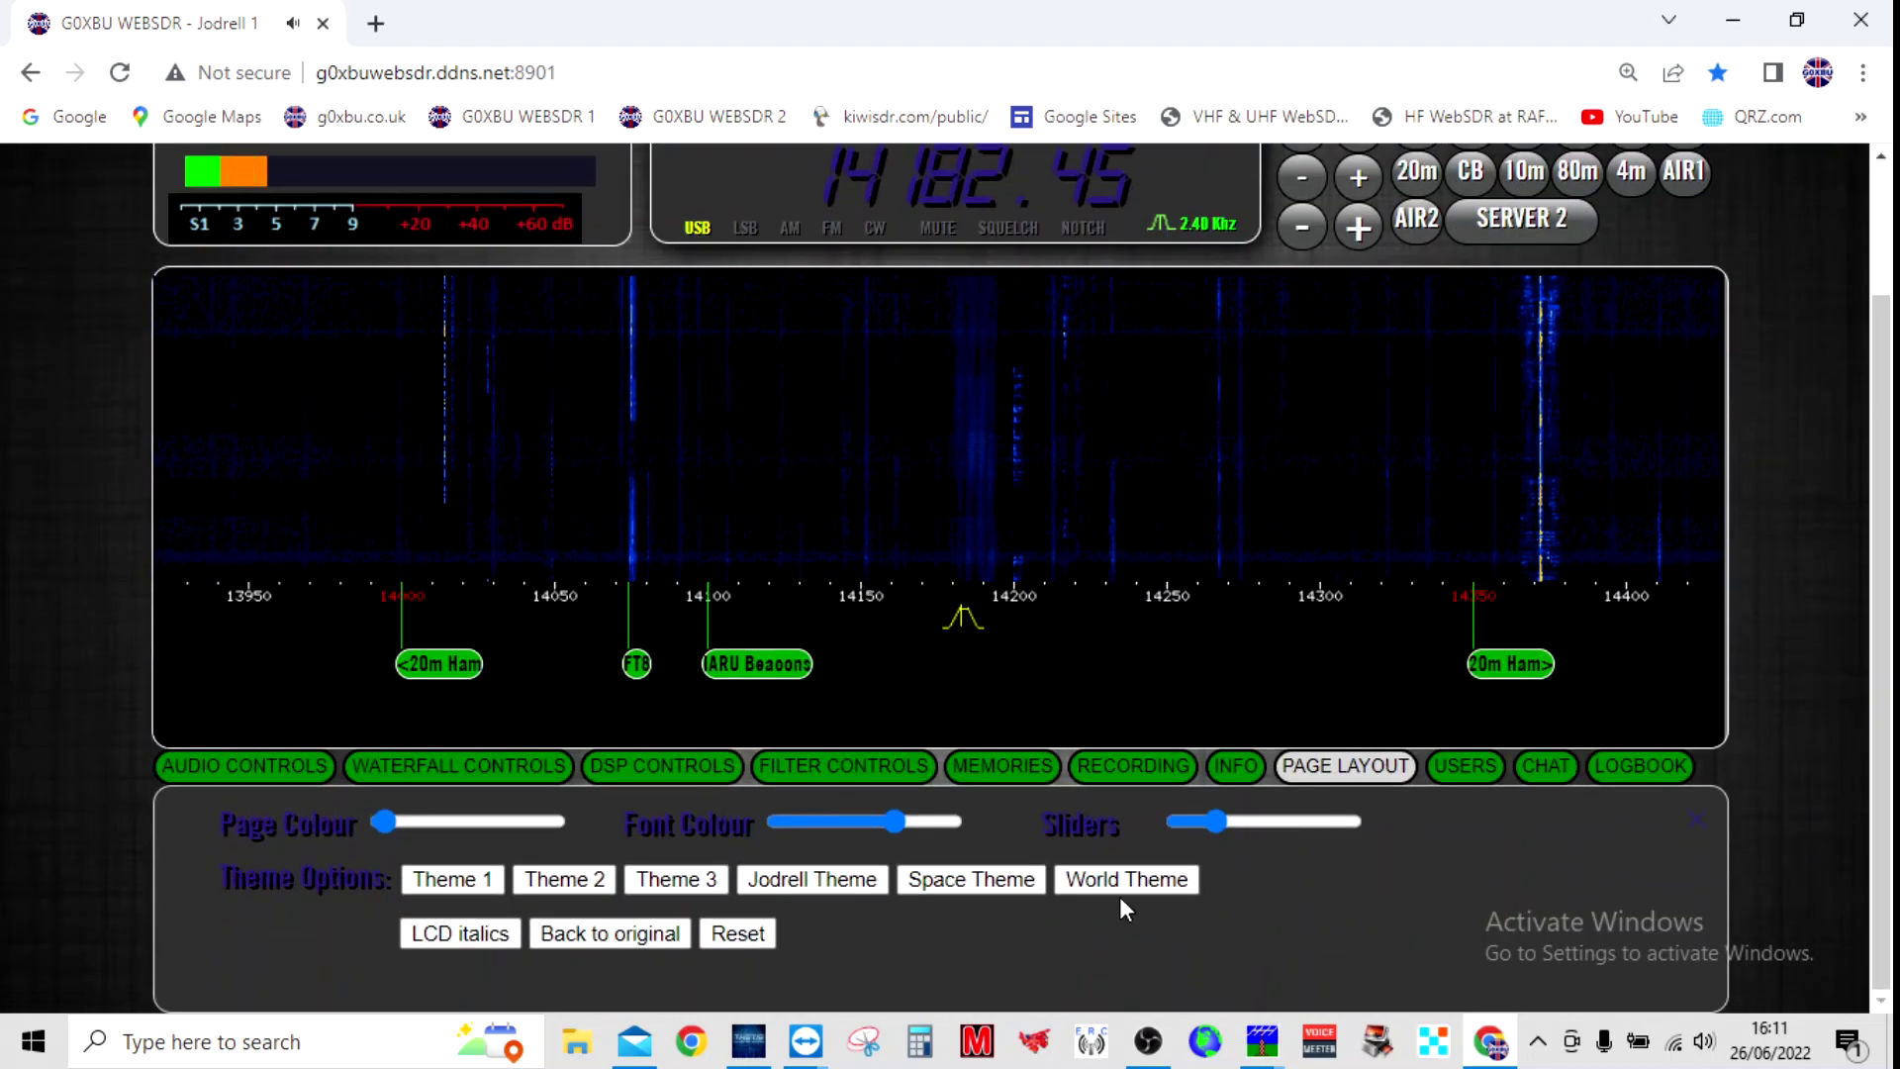
pyautogui.click(772, 878)
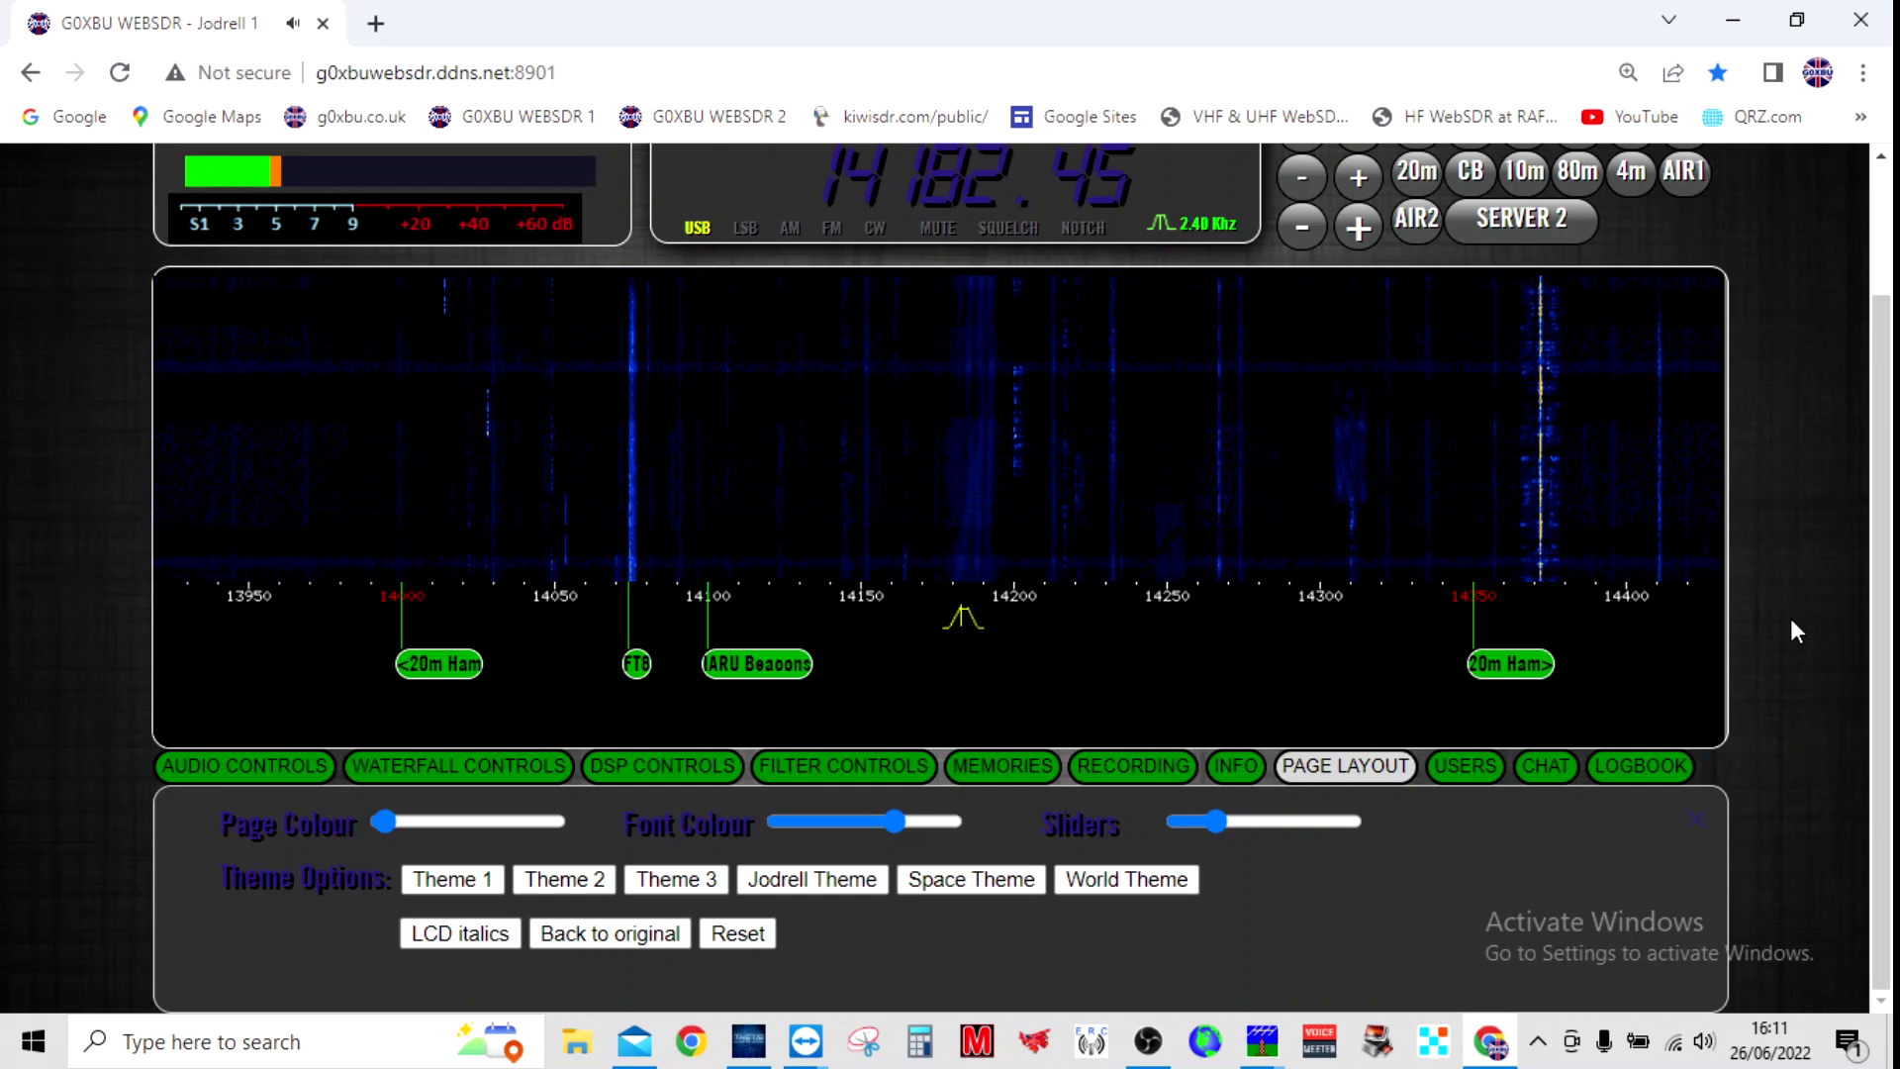
pyautogui.scroll(2, 1793, 630)
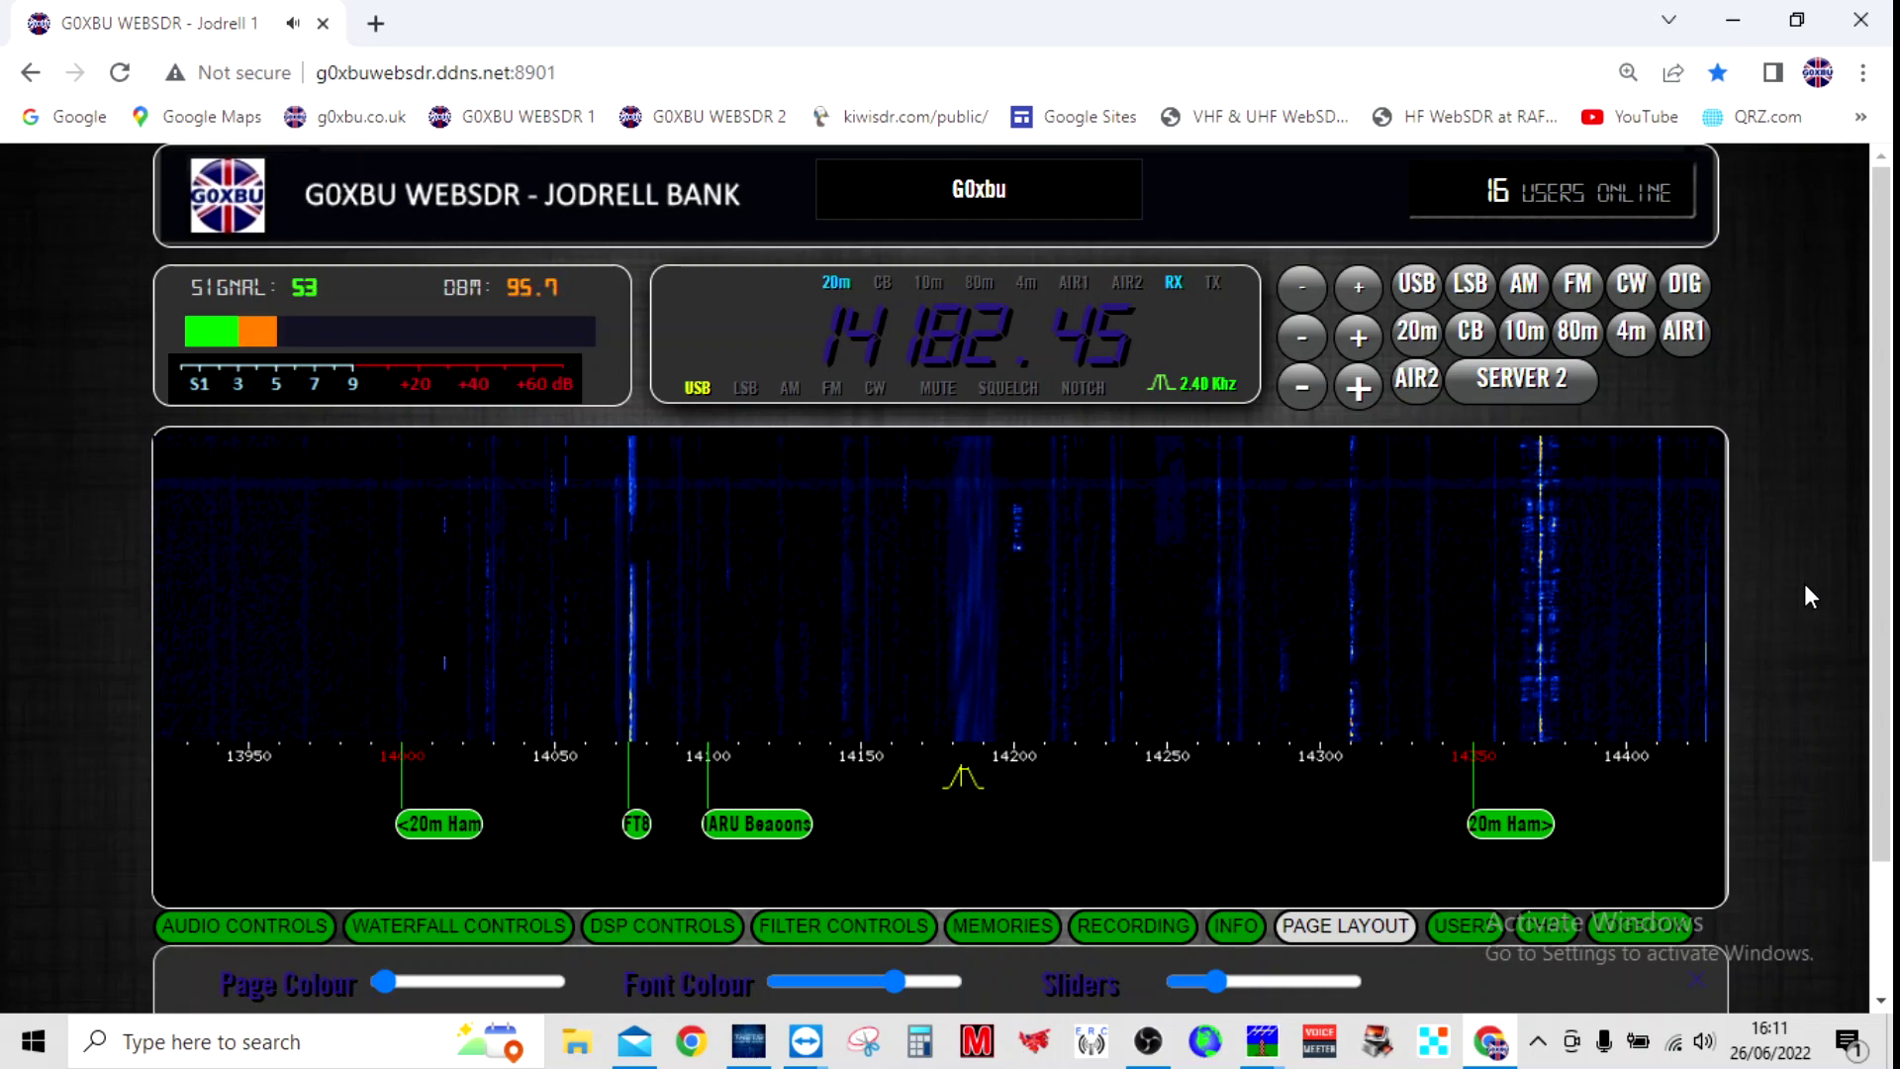
# - Switch the receiver to the CB band and tune it to 27555 kHz USB from the labels below the waterfall
pyautogui.click(1472, 336)
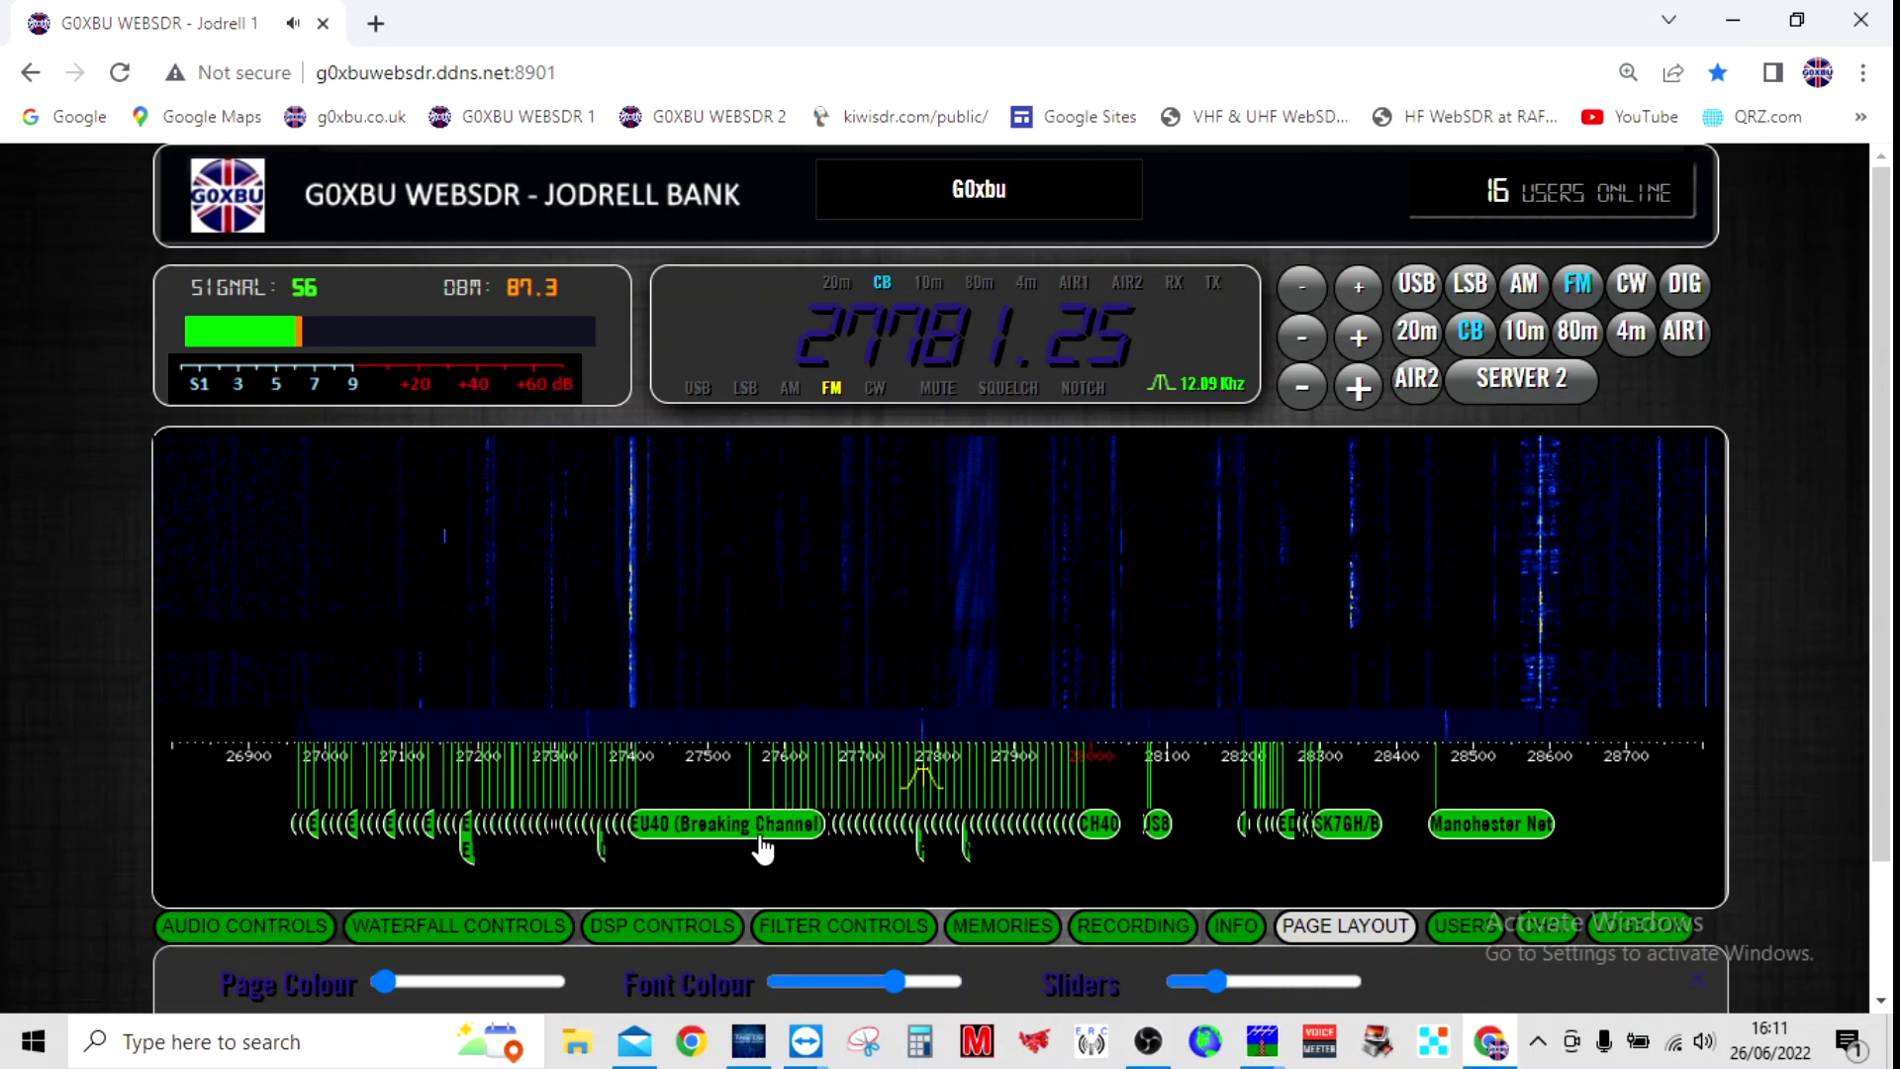
pyautogui.click(758, 837)
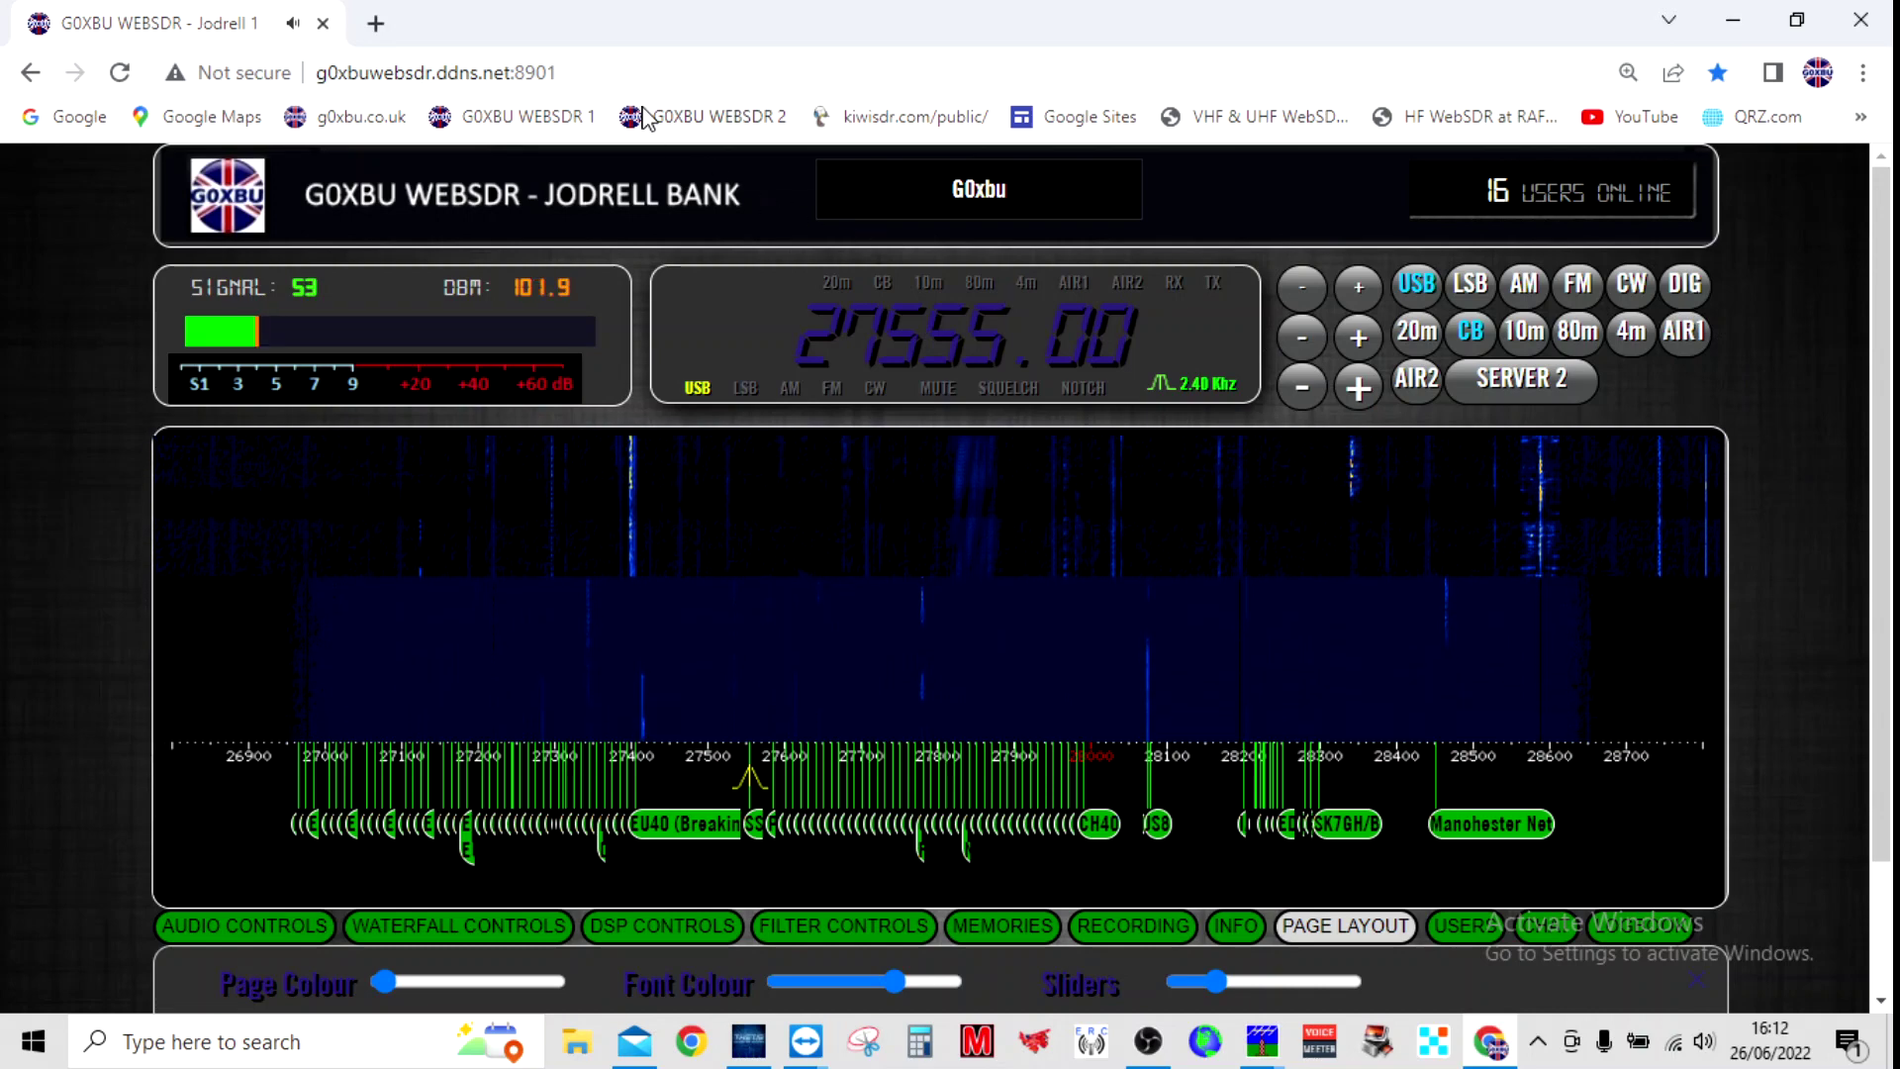
# - Load the WebSDR with a preset frequency and mode through the address g0xbuwebsdr.ddns.net:8901/?tune=27555fm
pyautogui.click(592, 73)
pyautogui.click(591, 73)
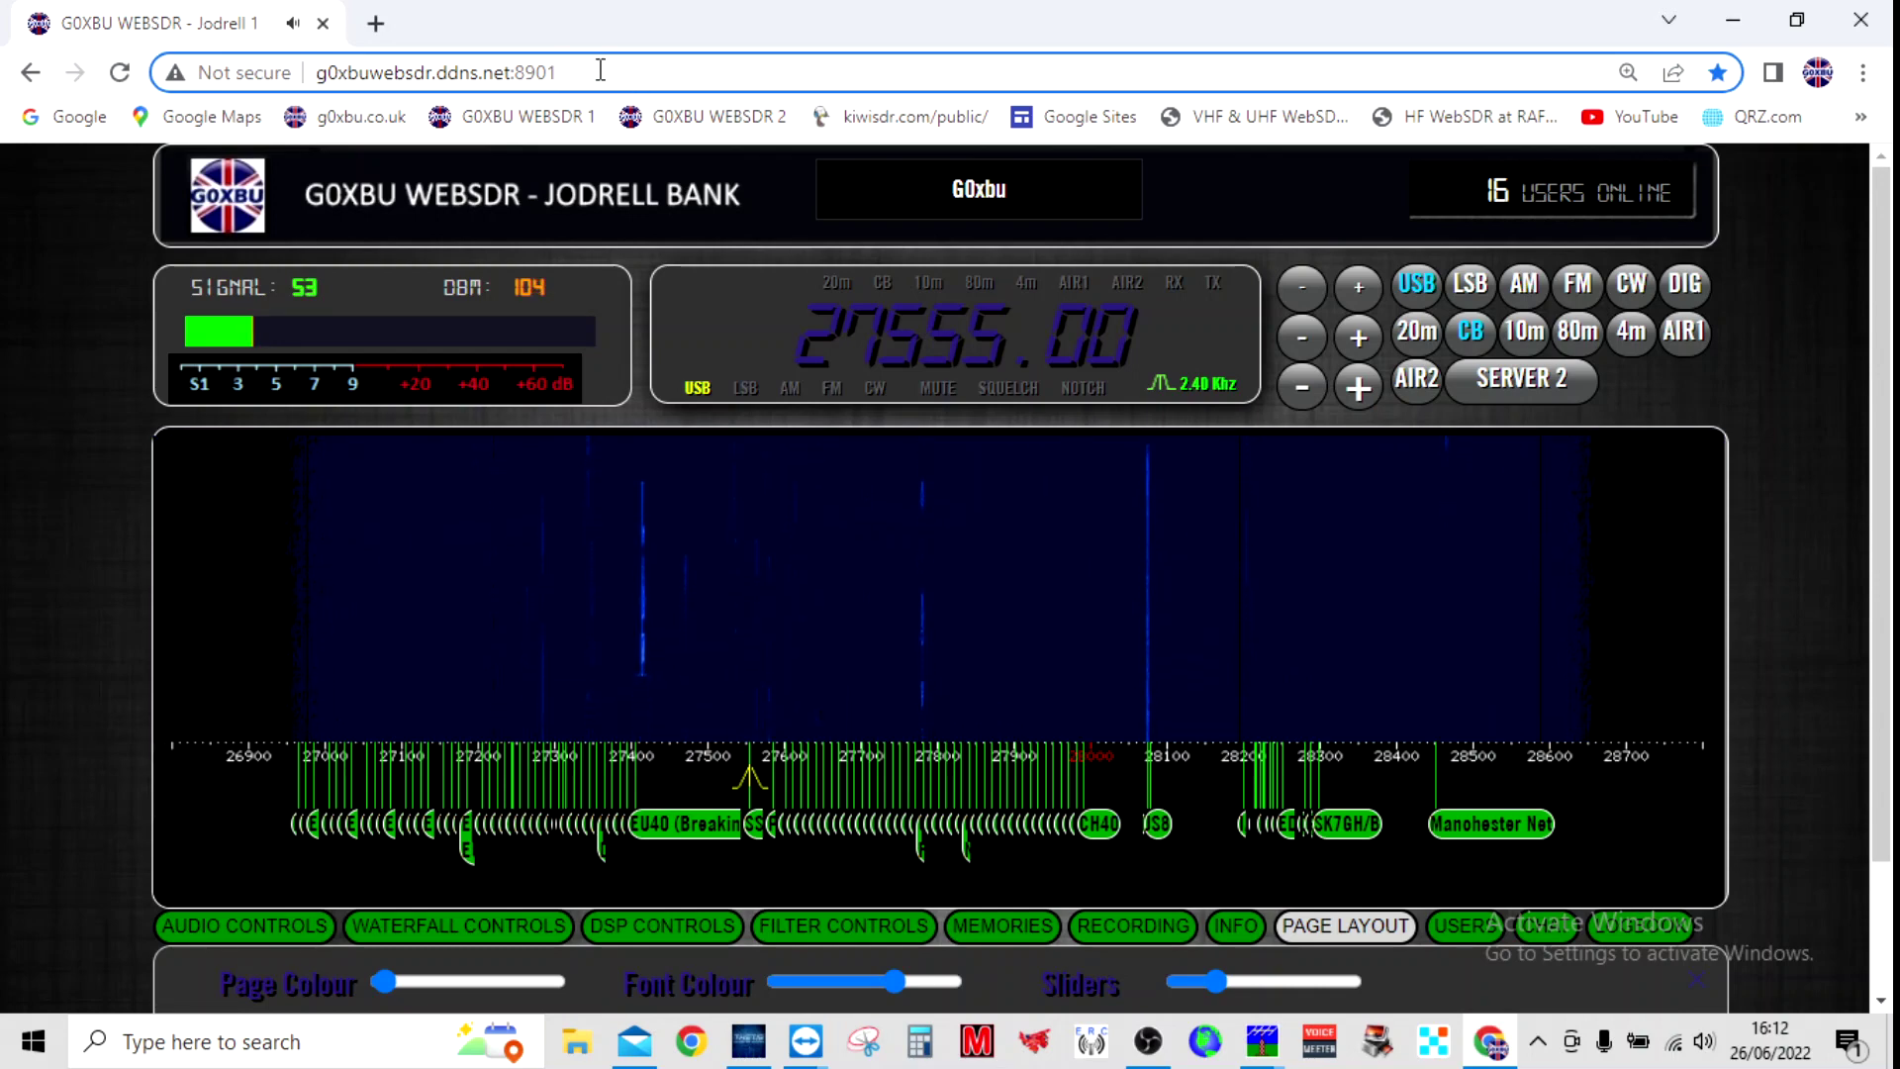
pyautogui.write('/')
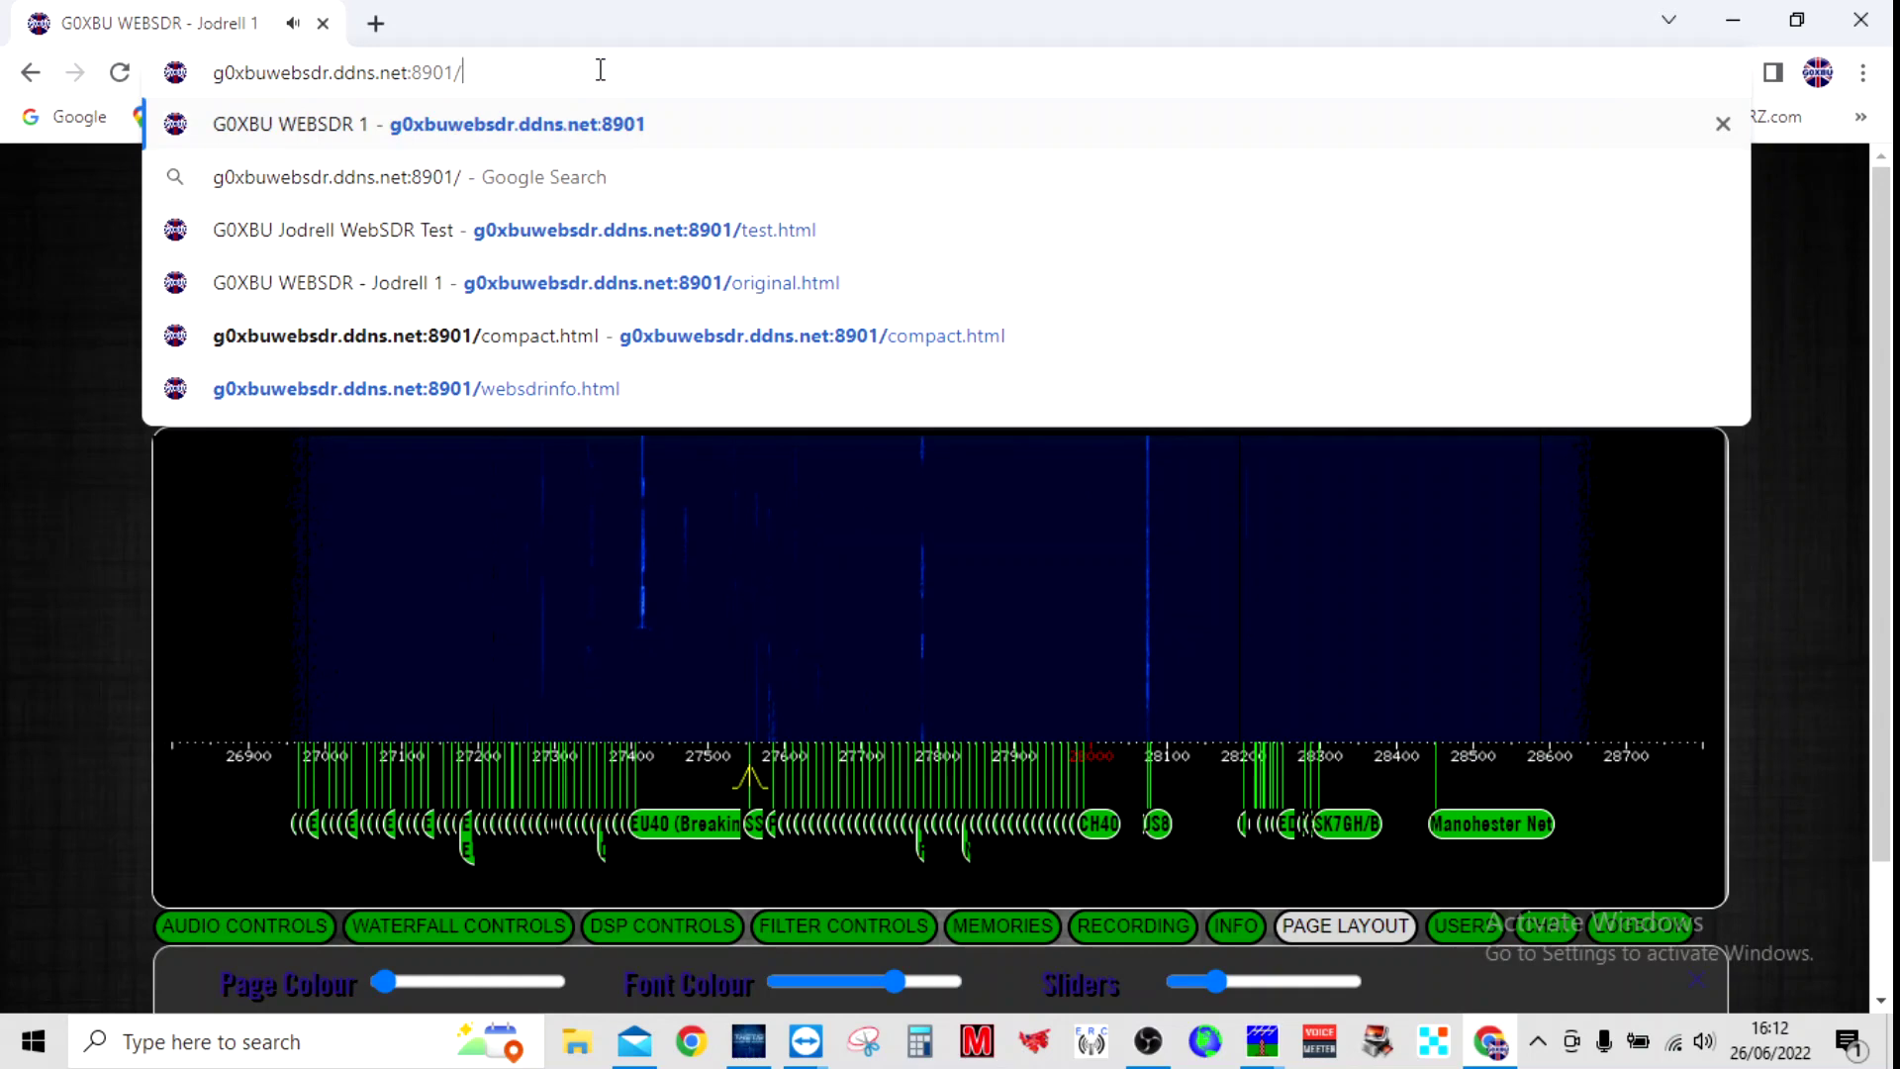
pyautogui.write('?')
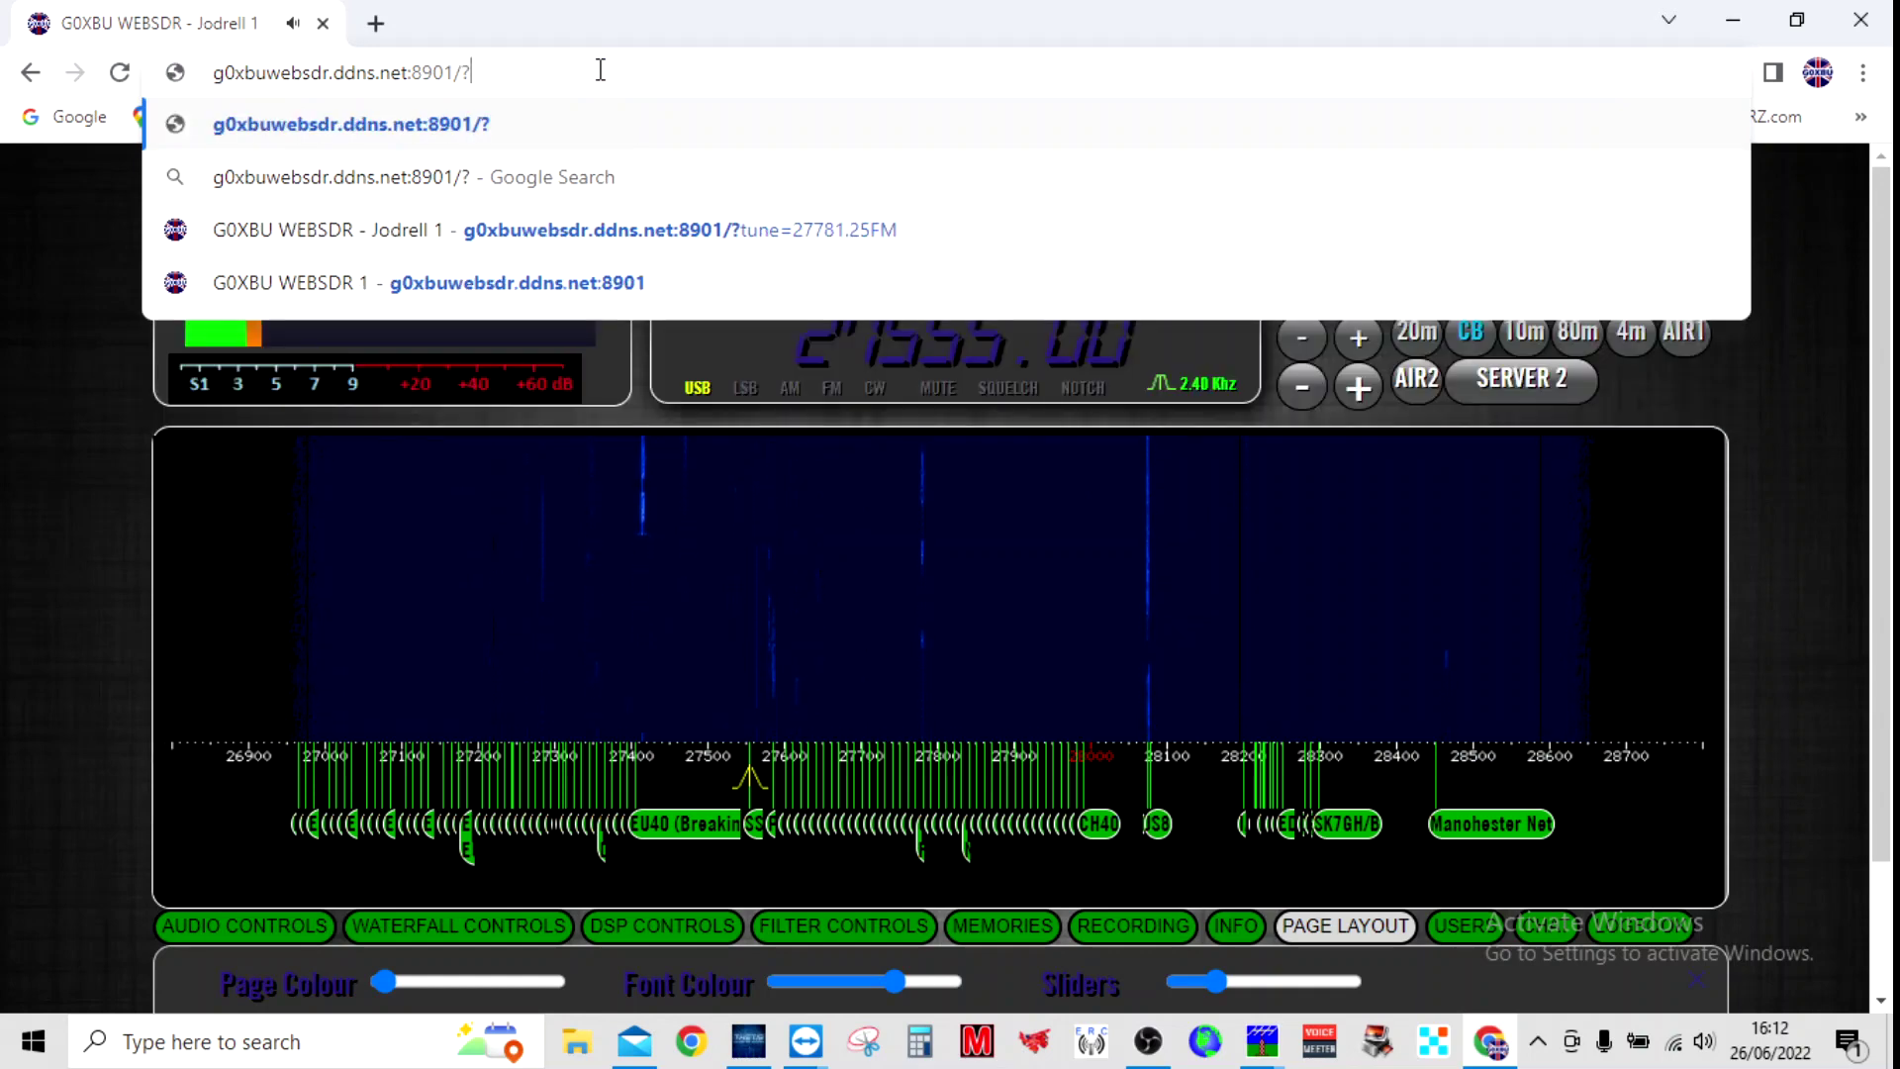
pyautogui.write('tune=')
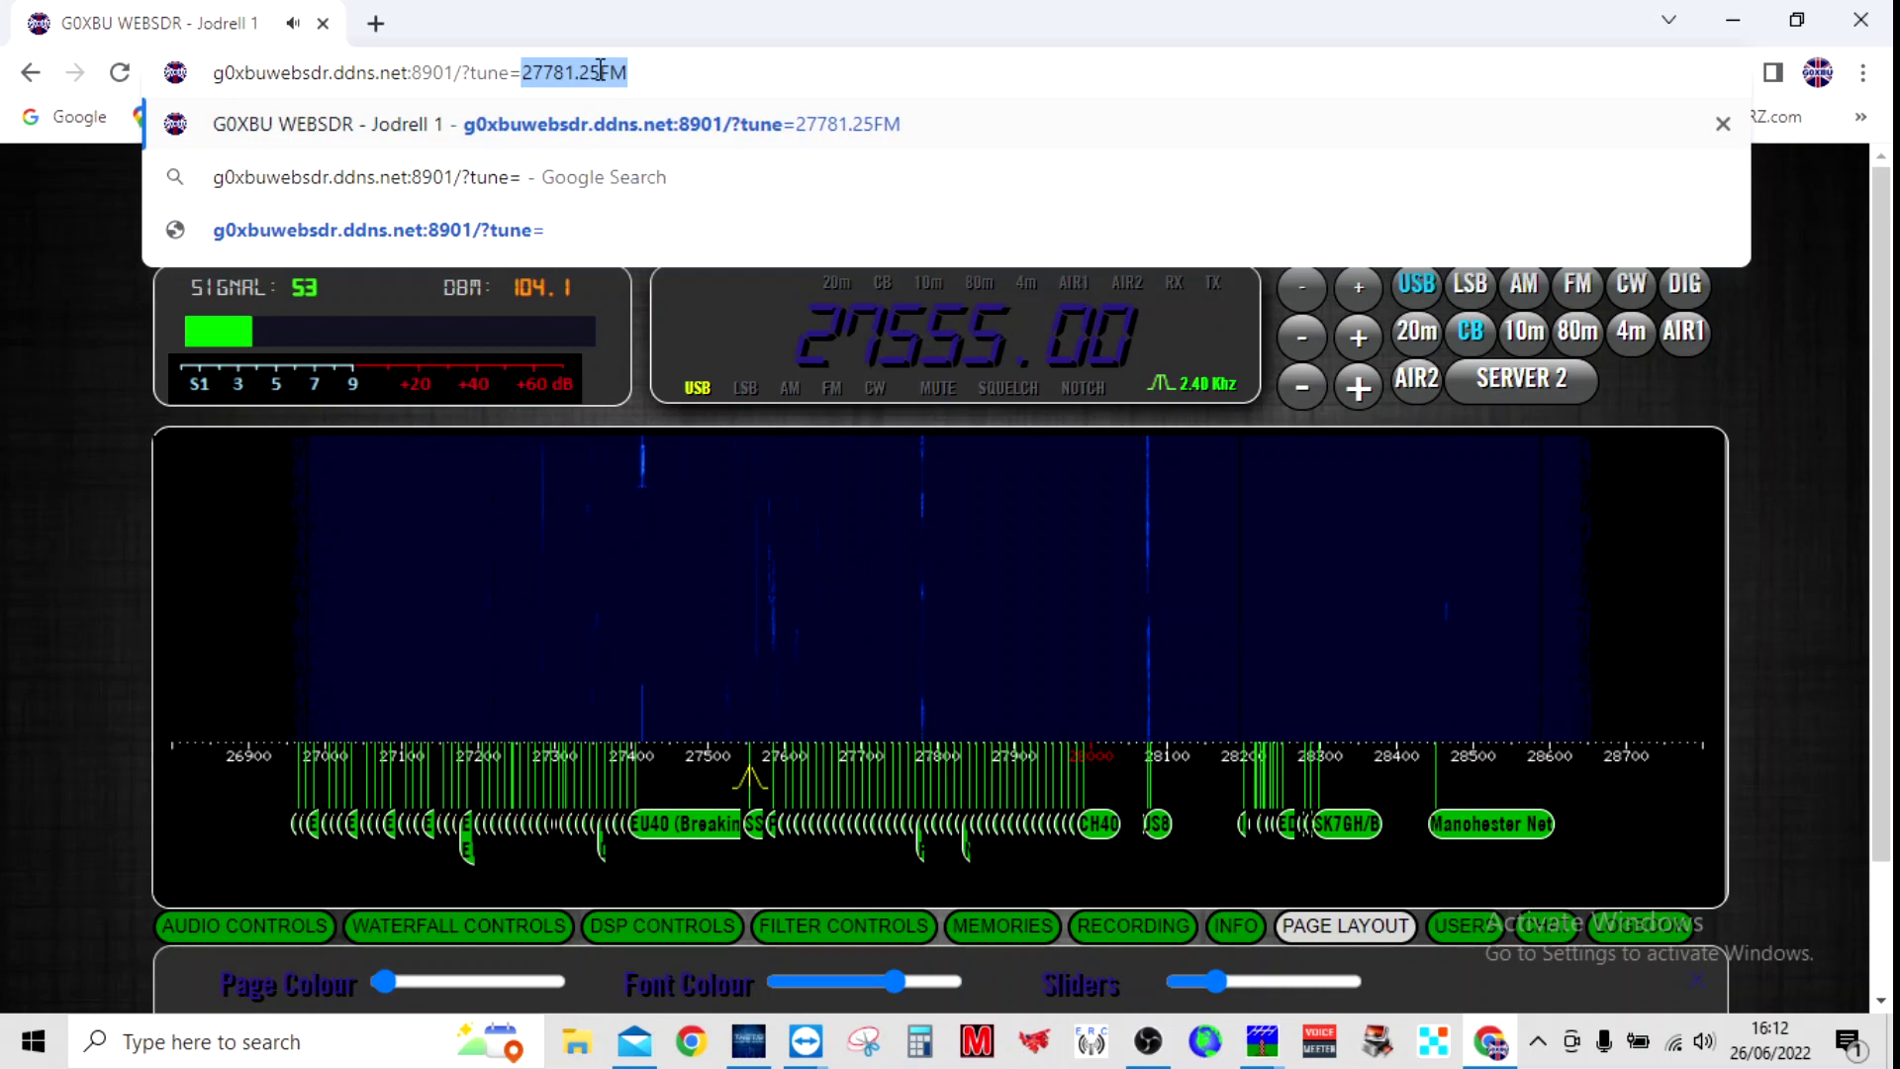
pyautogui.write('27')
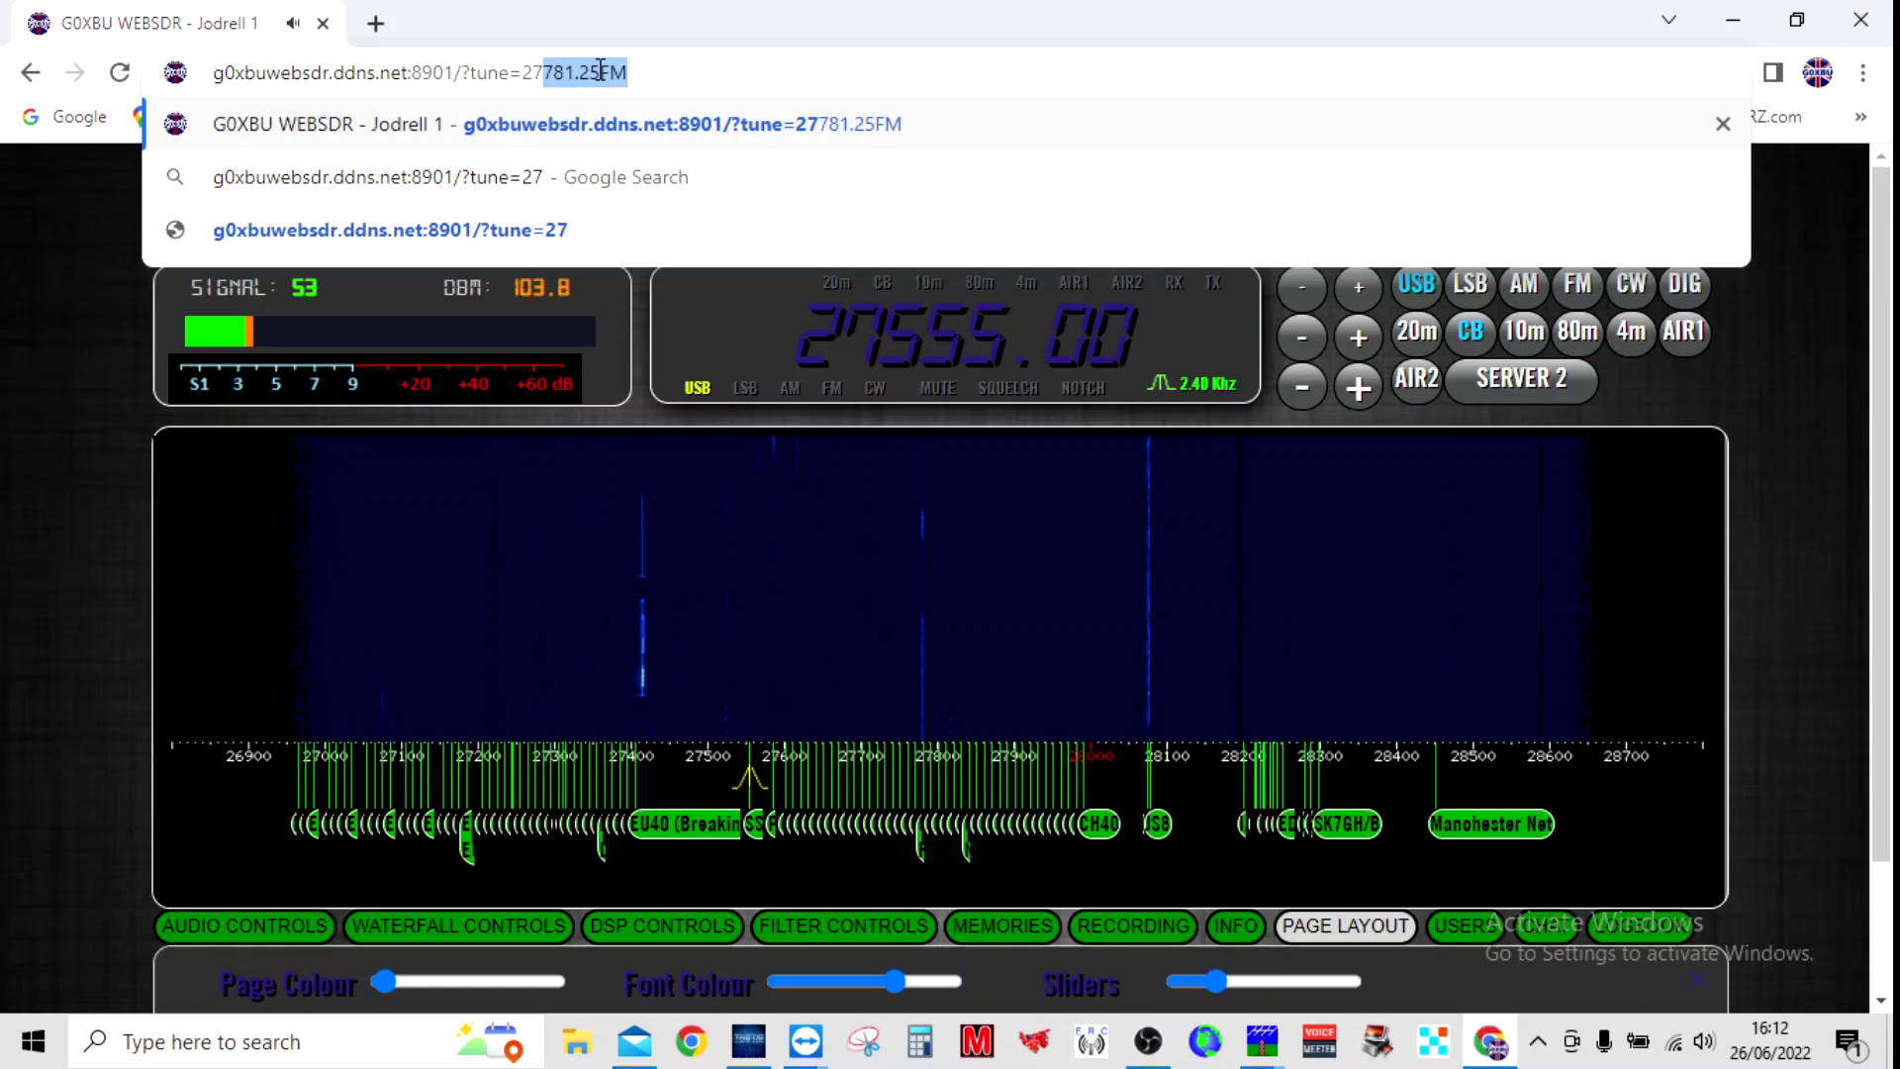
pyautogui.write('555')
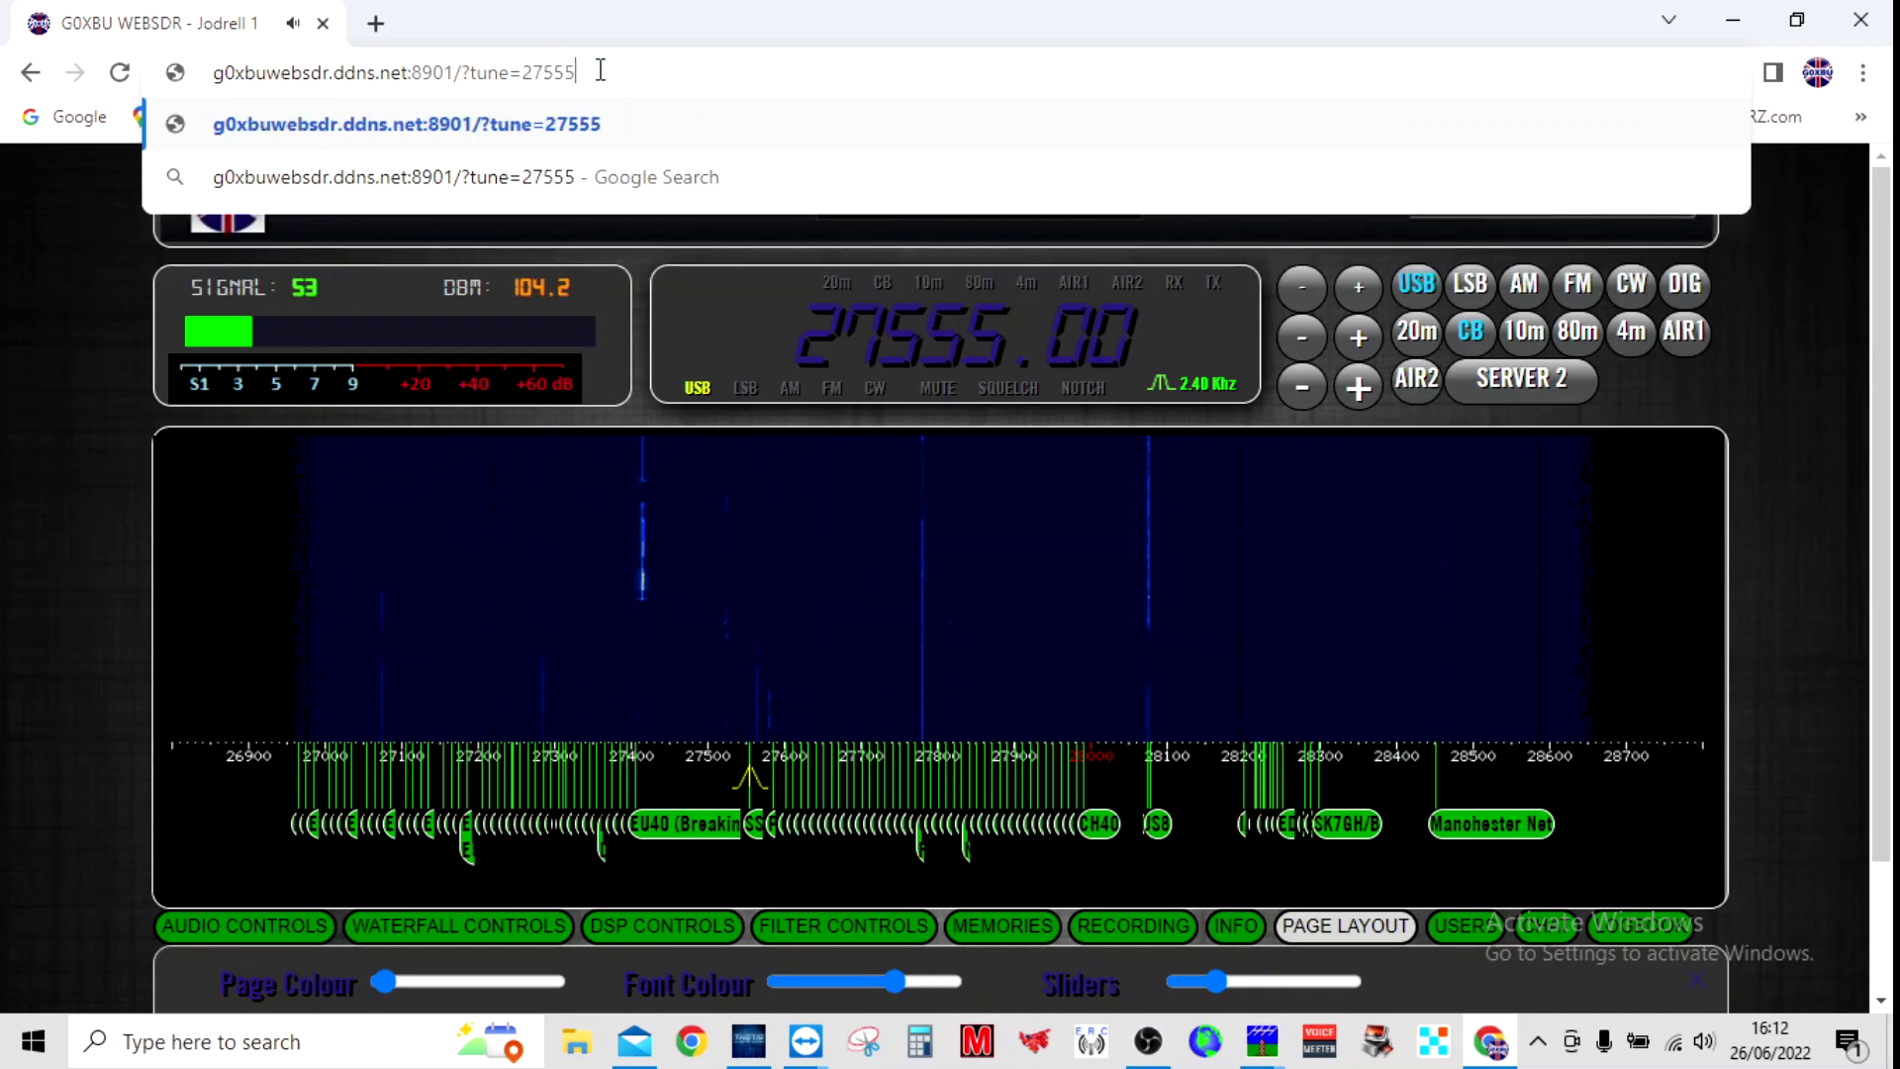
pyautogui.write('fm')
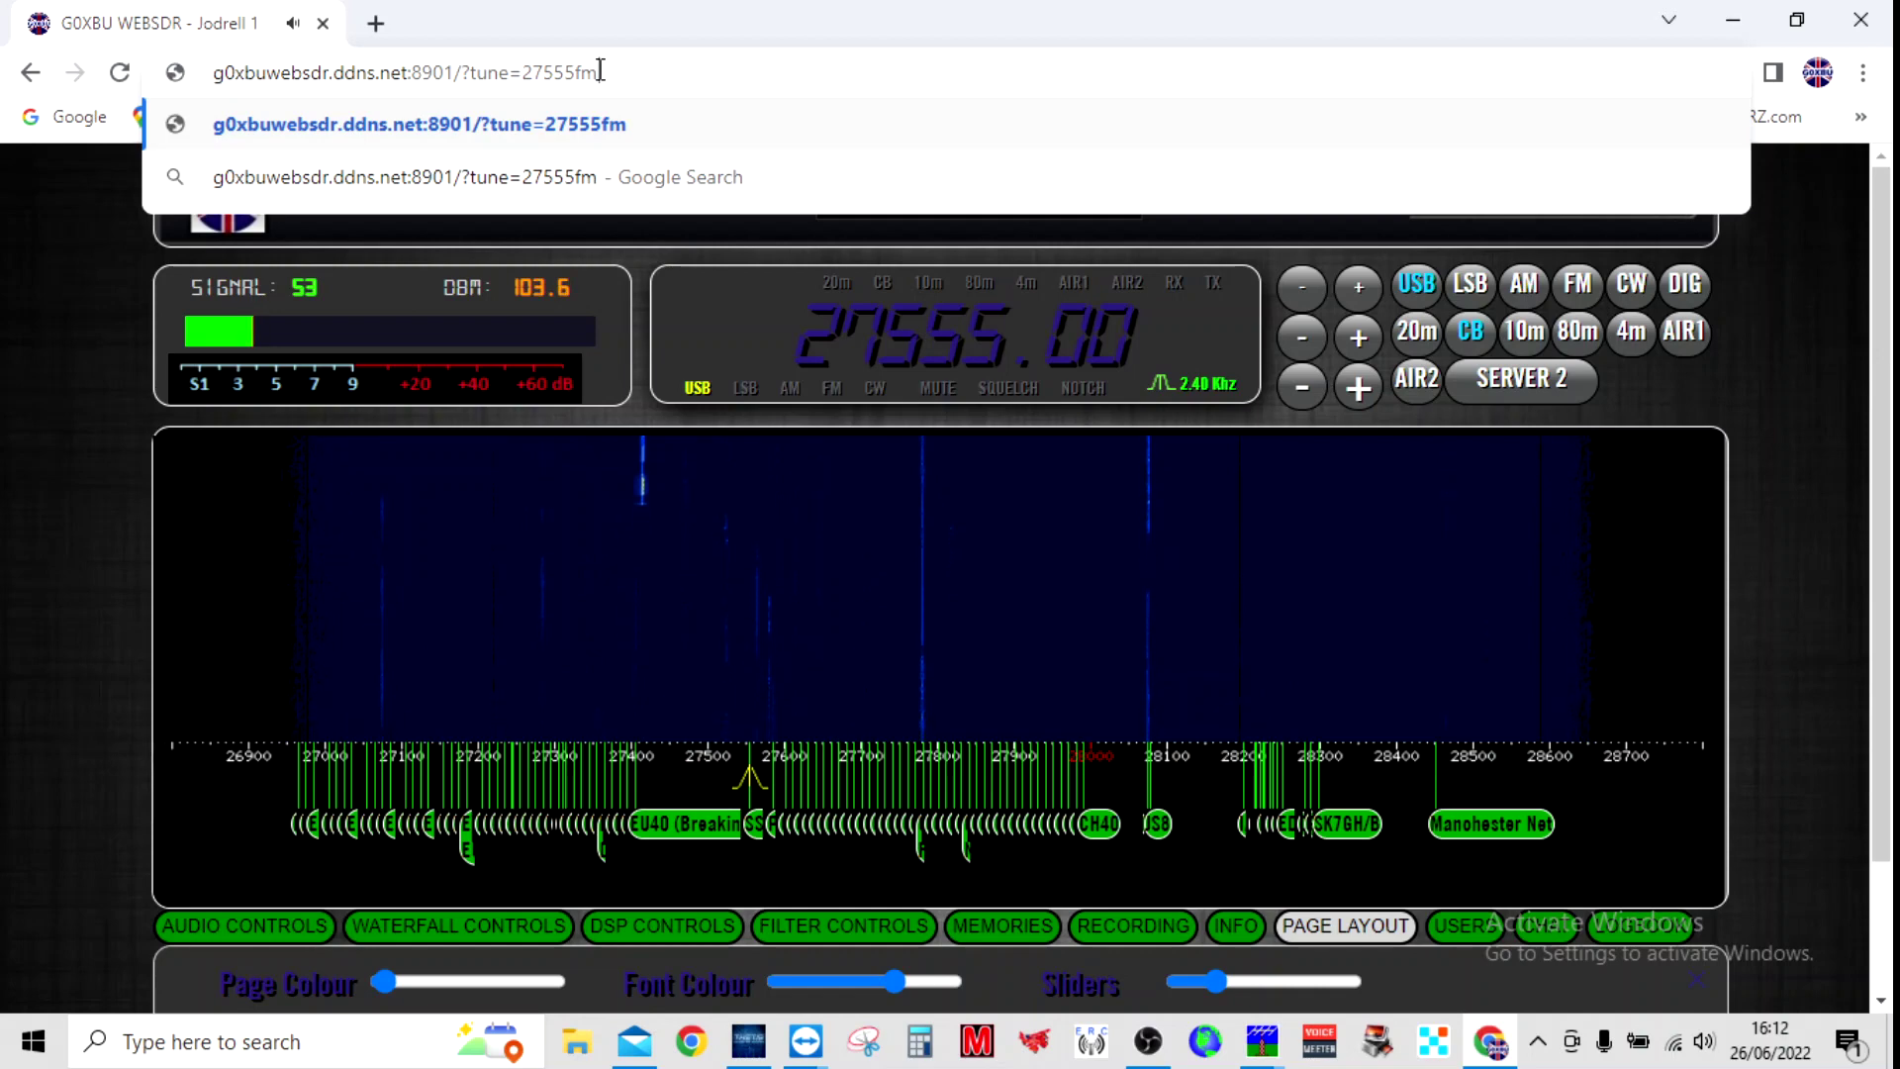
pyautogui.press('Return')
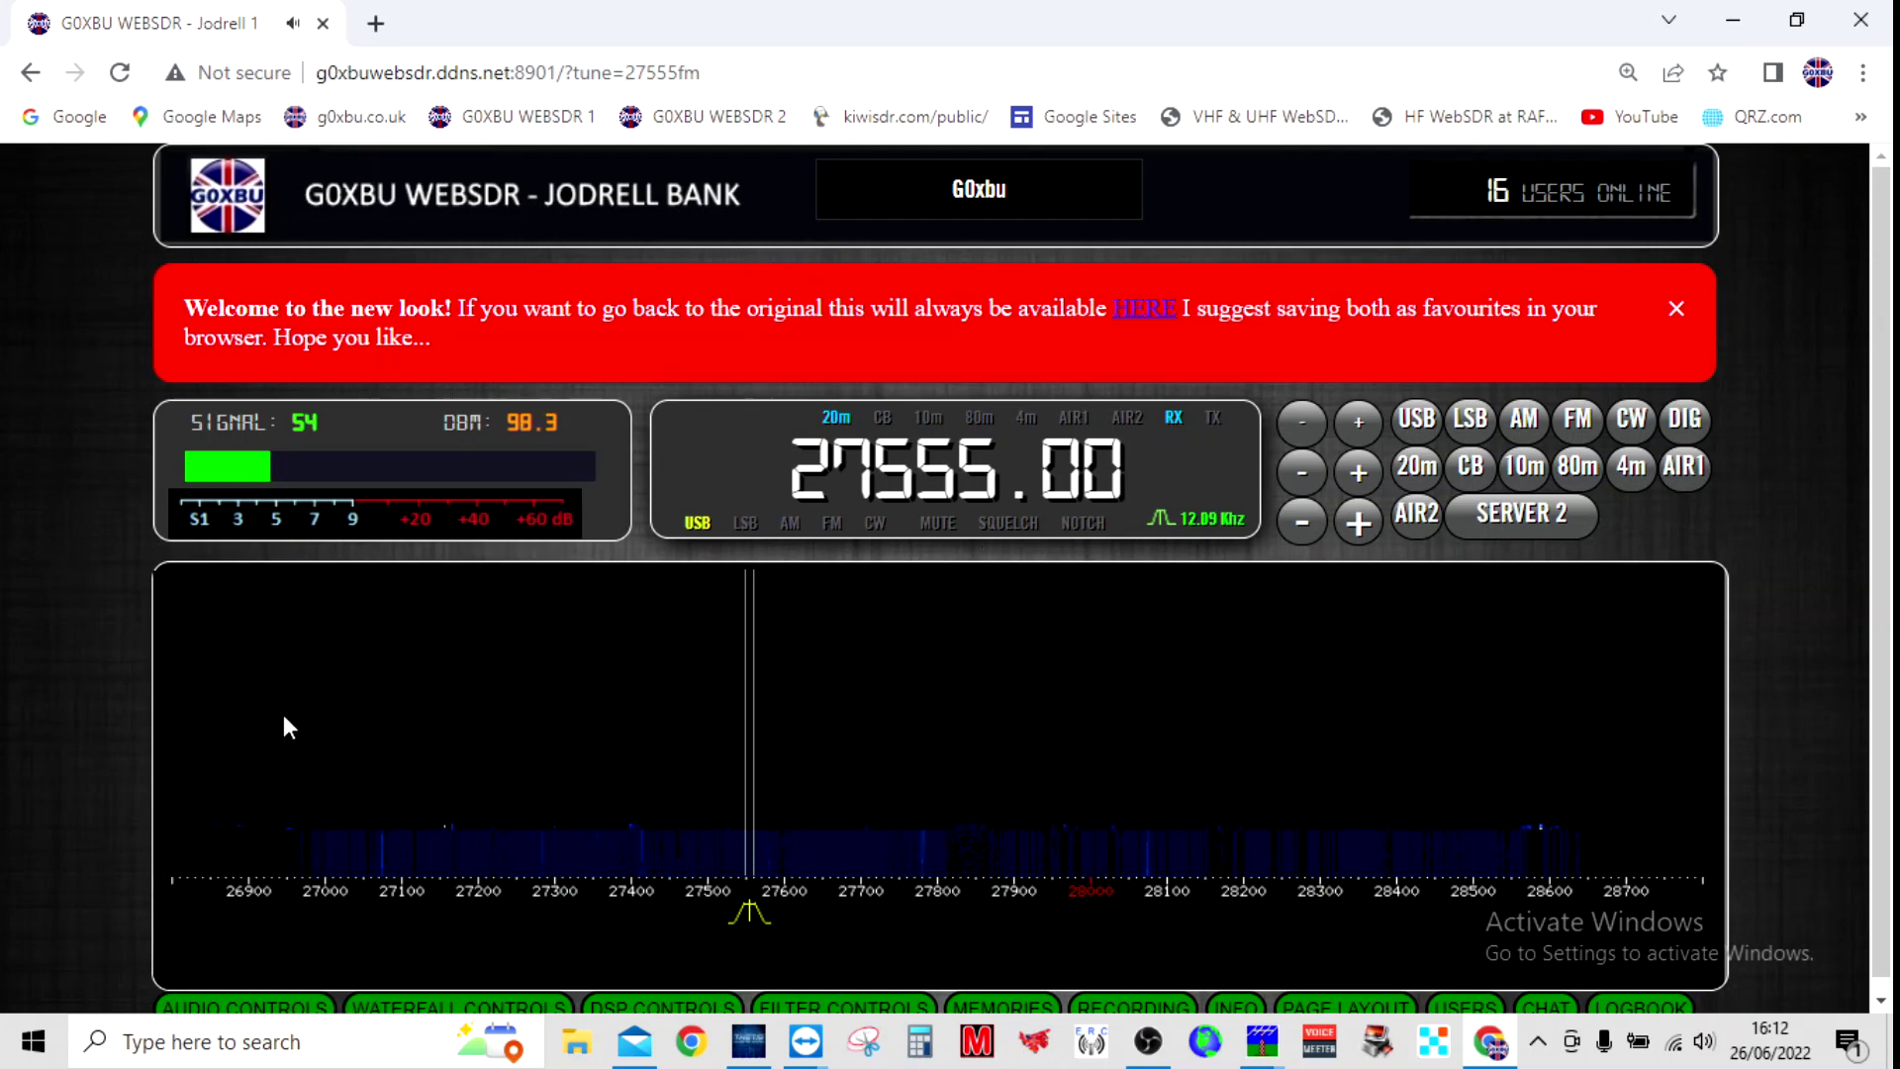
# - Mute the receiver in the audio controls and dismiss the red welcome banner
pyautogui.scroll(-1, 92, 726)
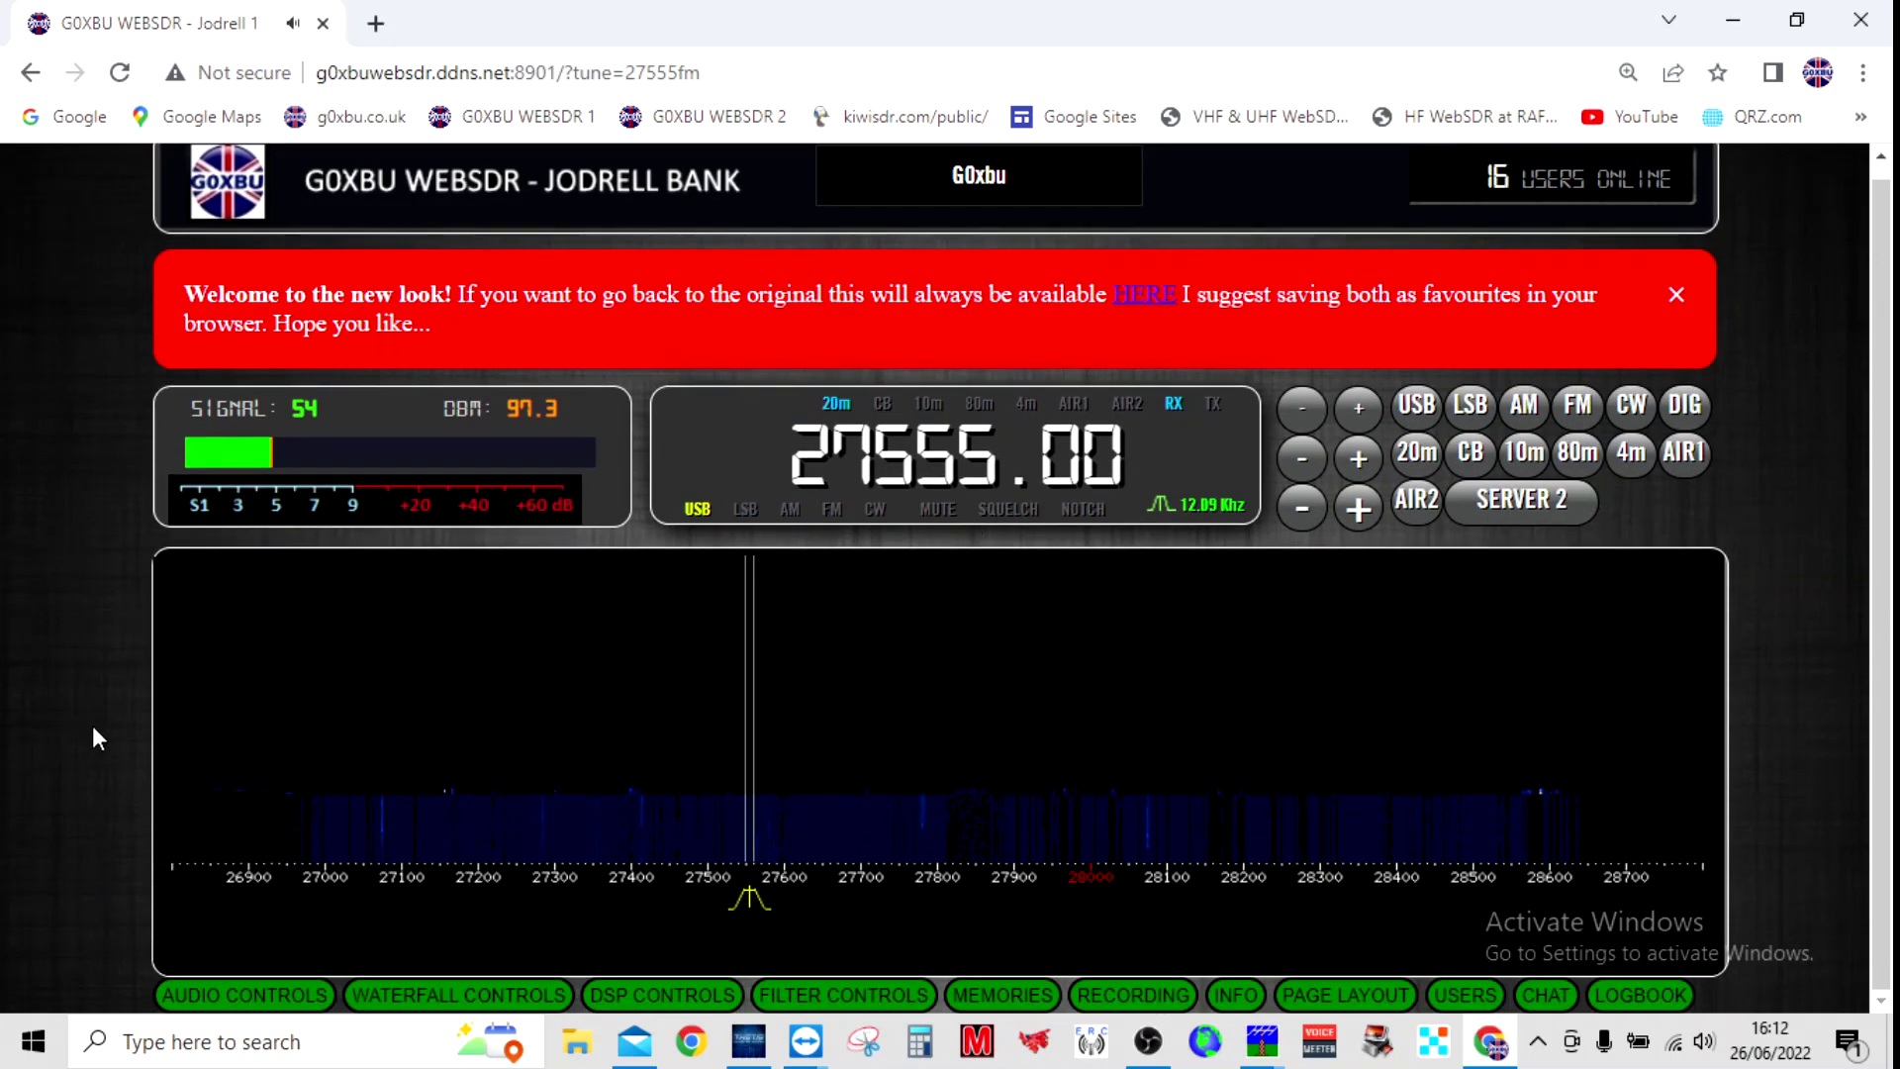
pyautogui.click(213, 994)
pyautogui.scroll(-2, 51, 895)
pyautogui.click(296, 960)
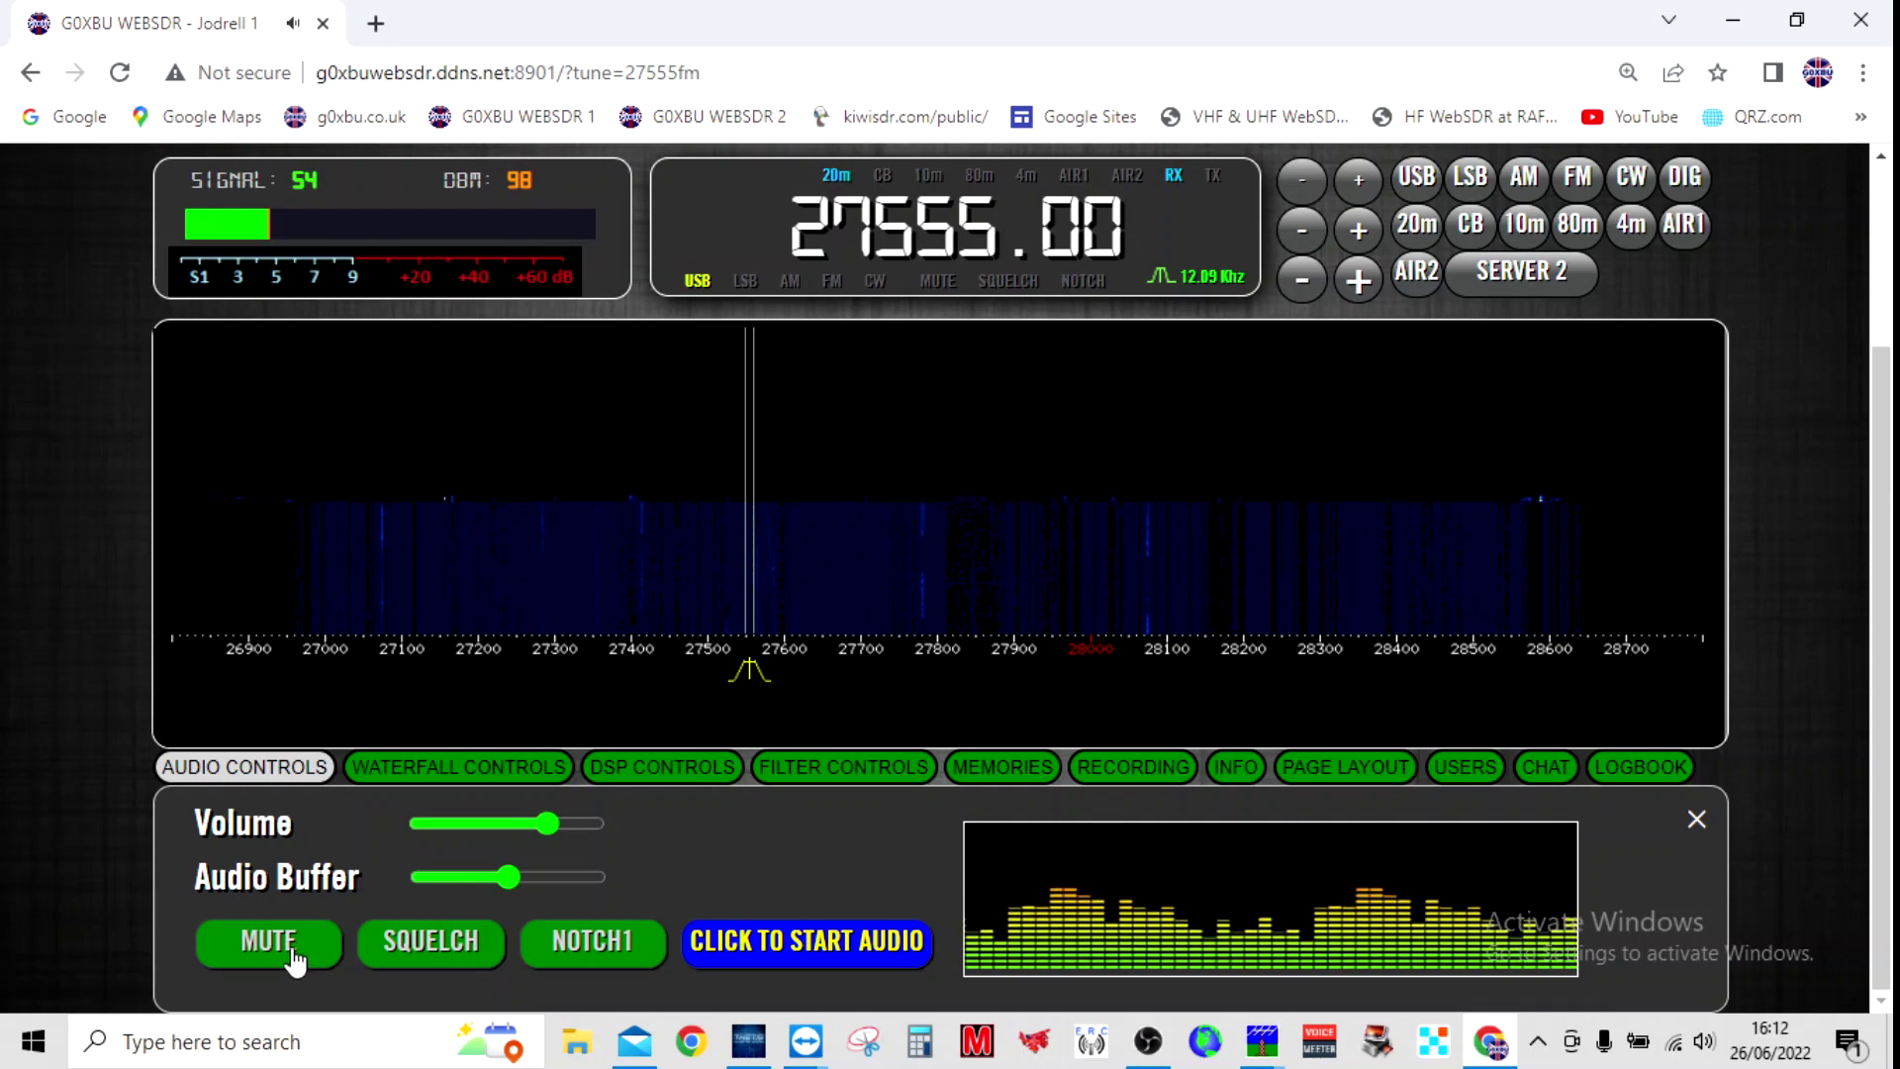
pyautogui.scroll(3, 108, 697)
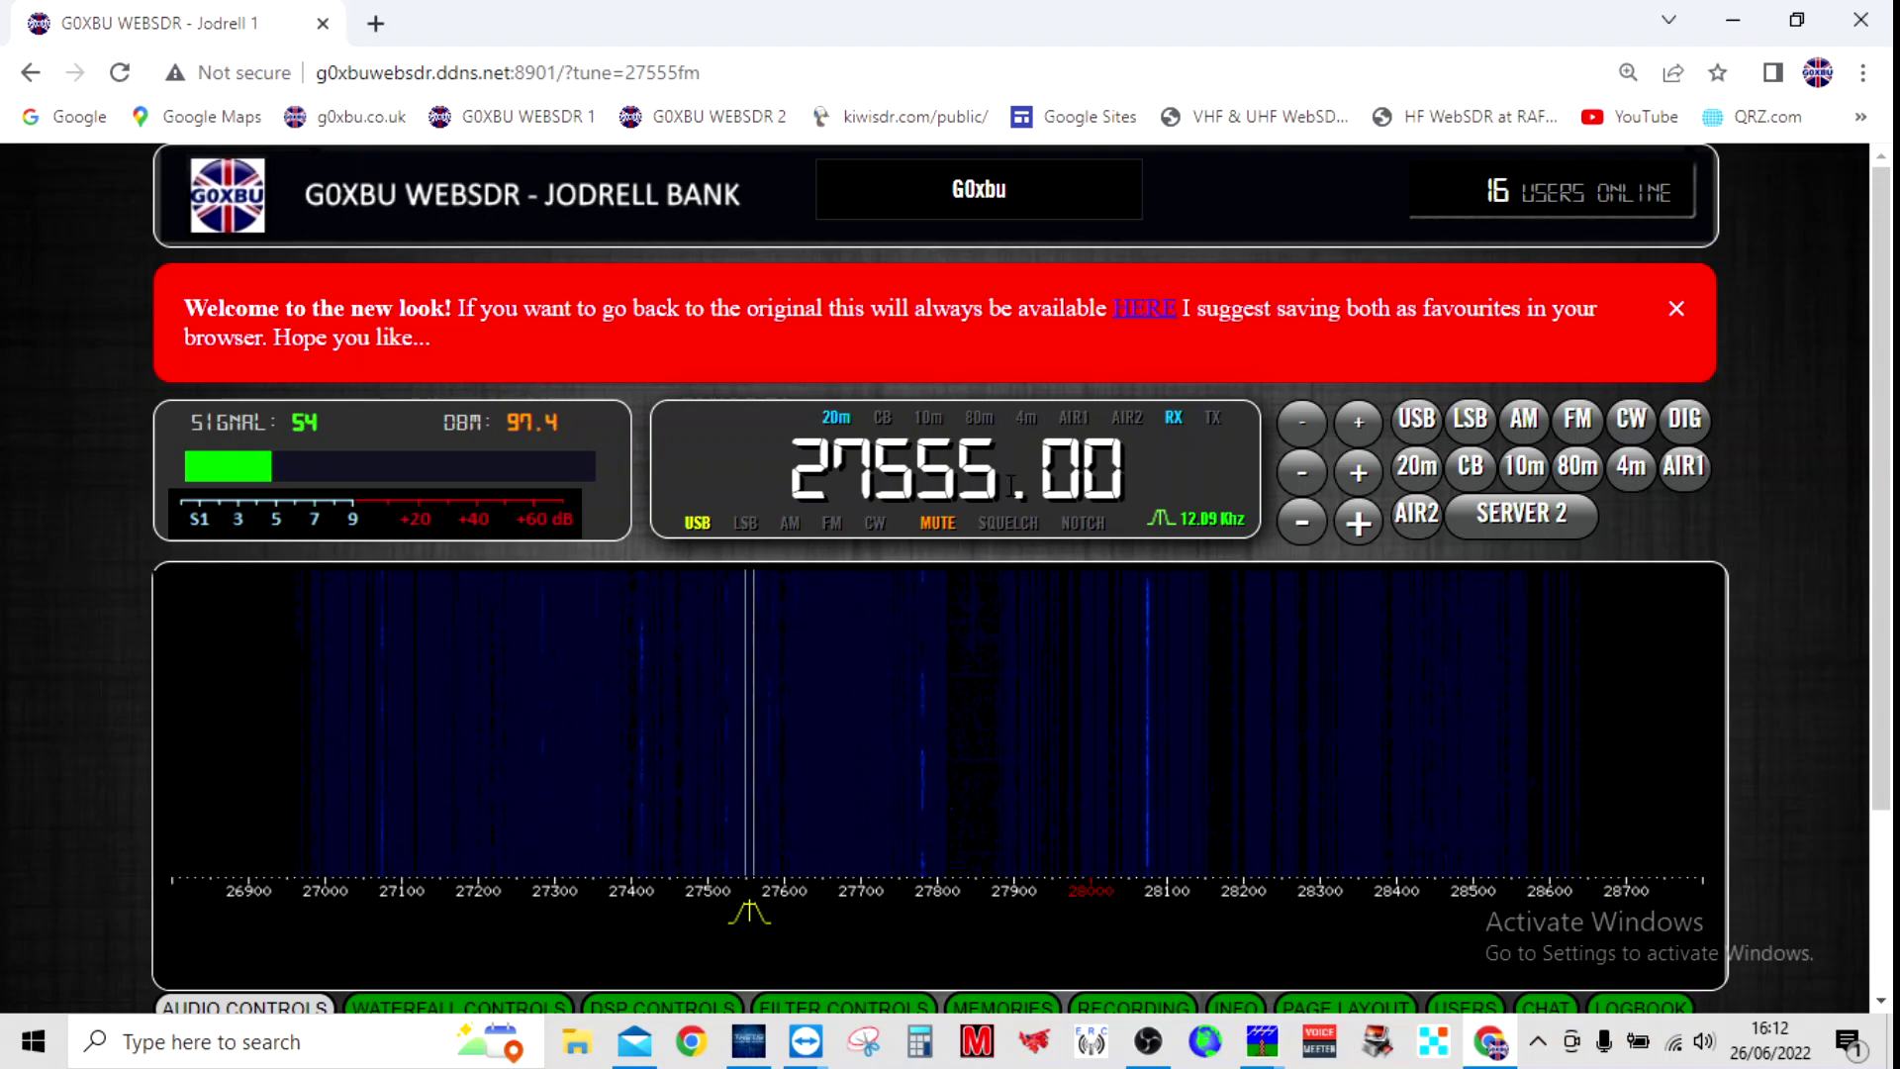
pyautogui.click(1680, 313)
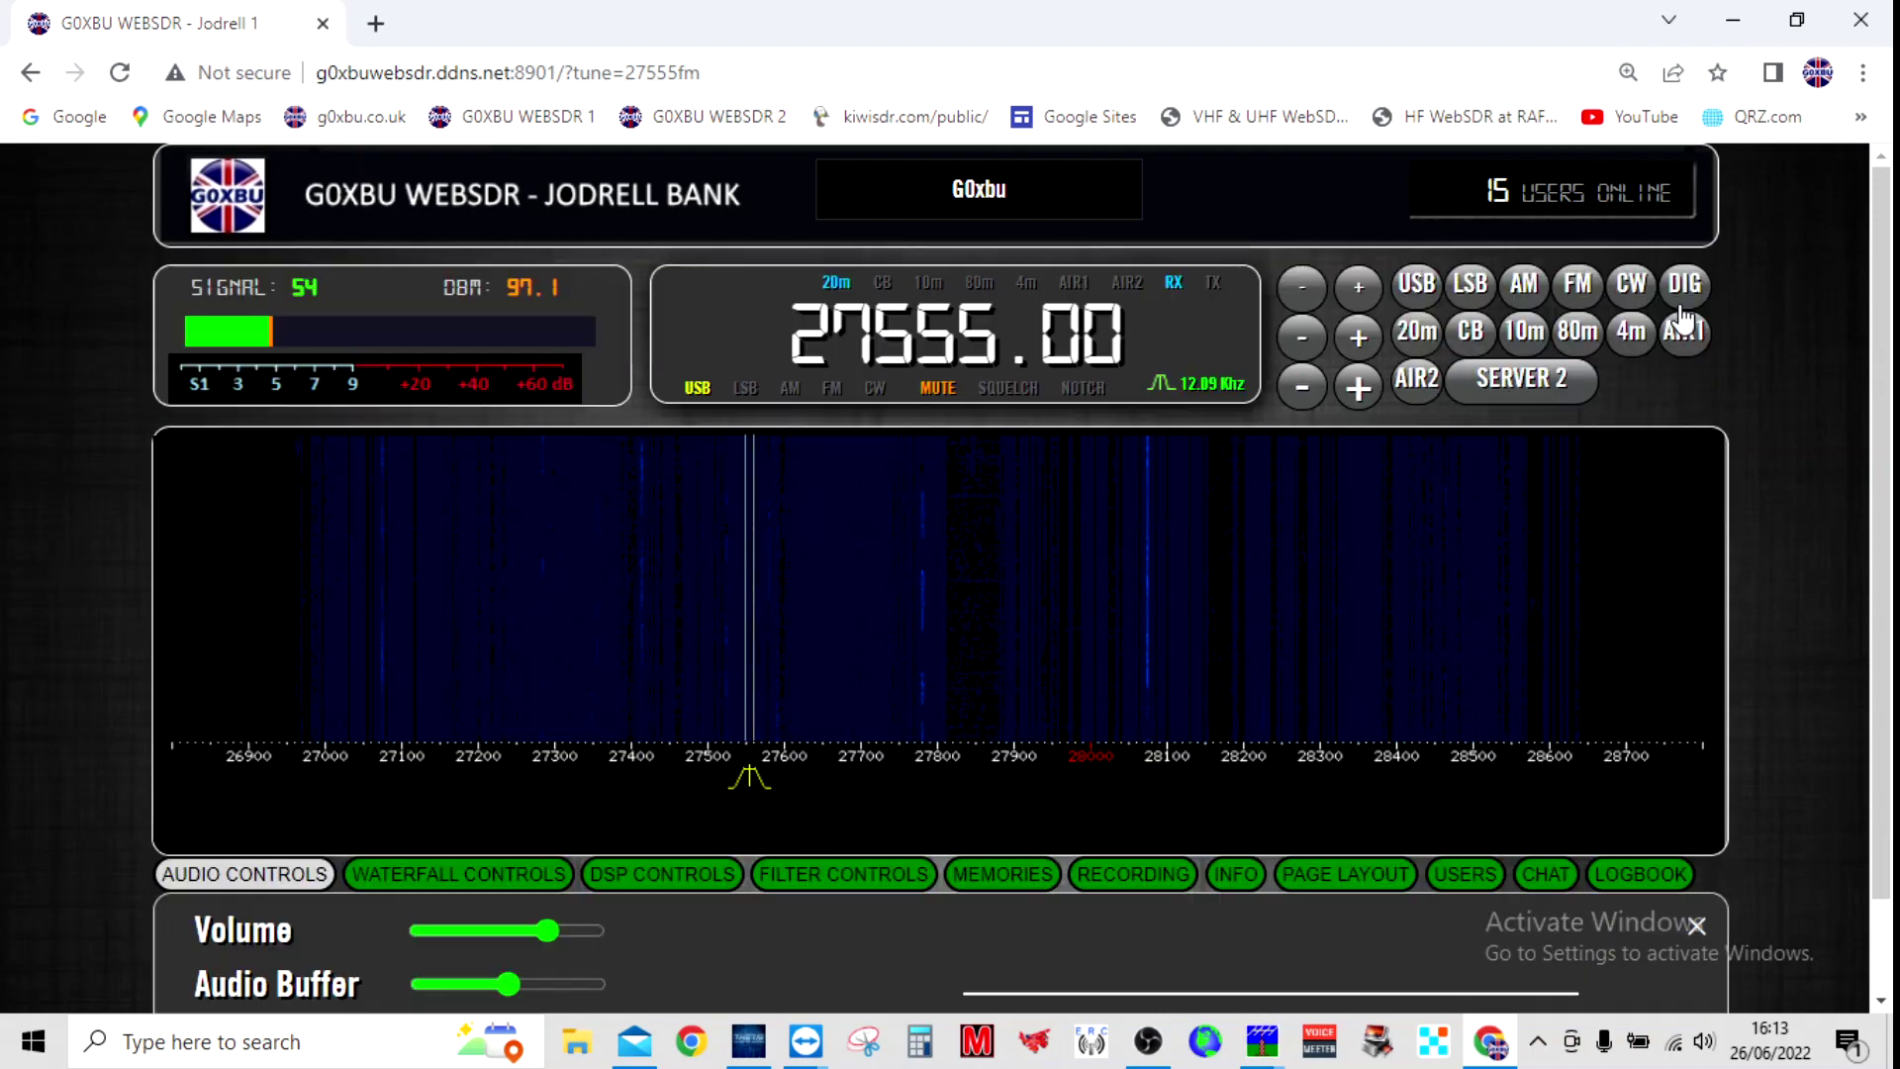
# - Inspect the element around the LCD frequency box in the browser's developer tools
pyautogui.scroll(-2, 1783, 447)
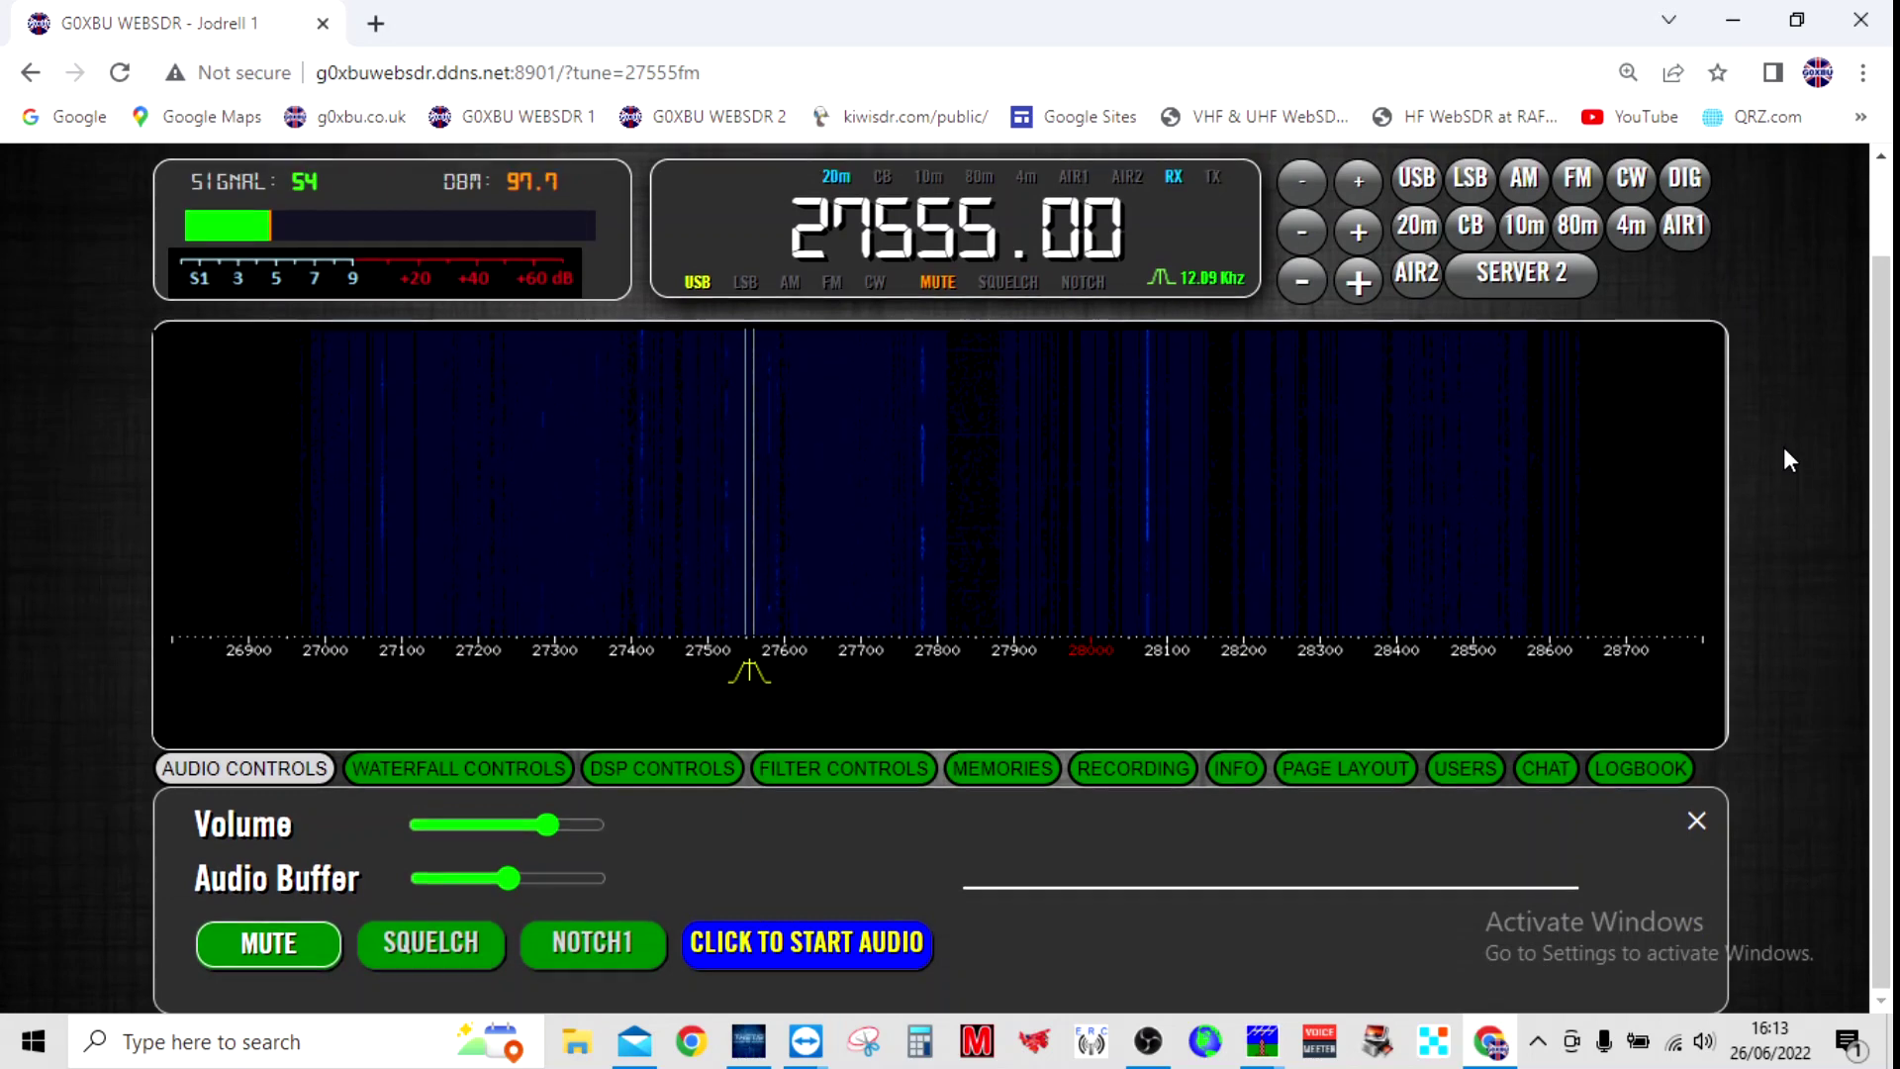
pyautogui.scroll(2, 1783, 447)
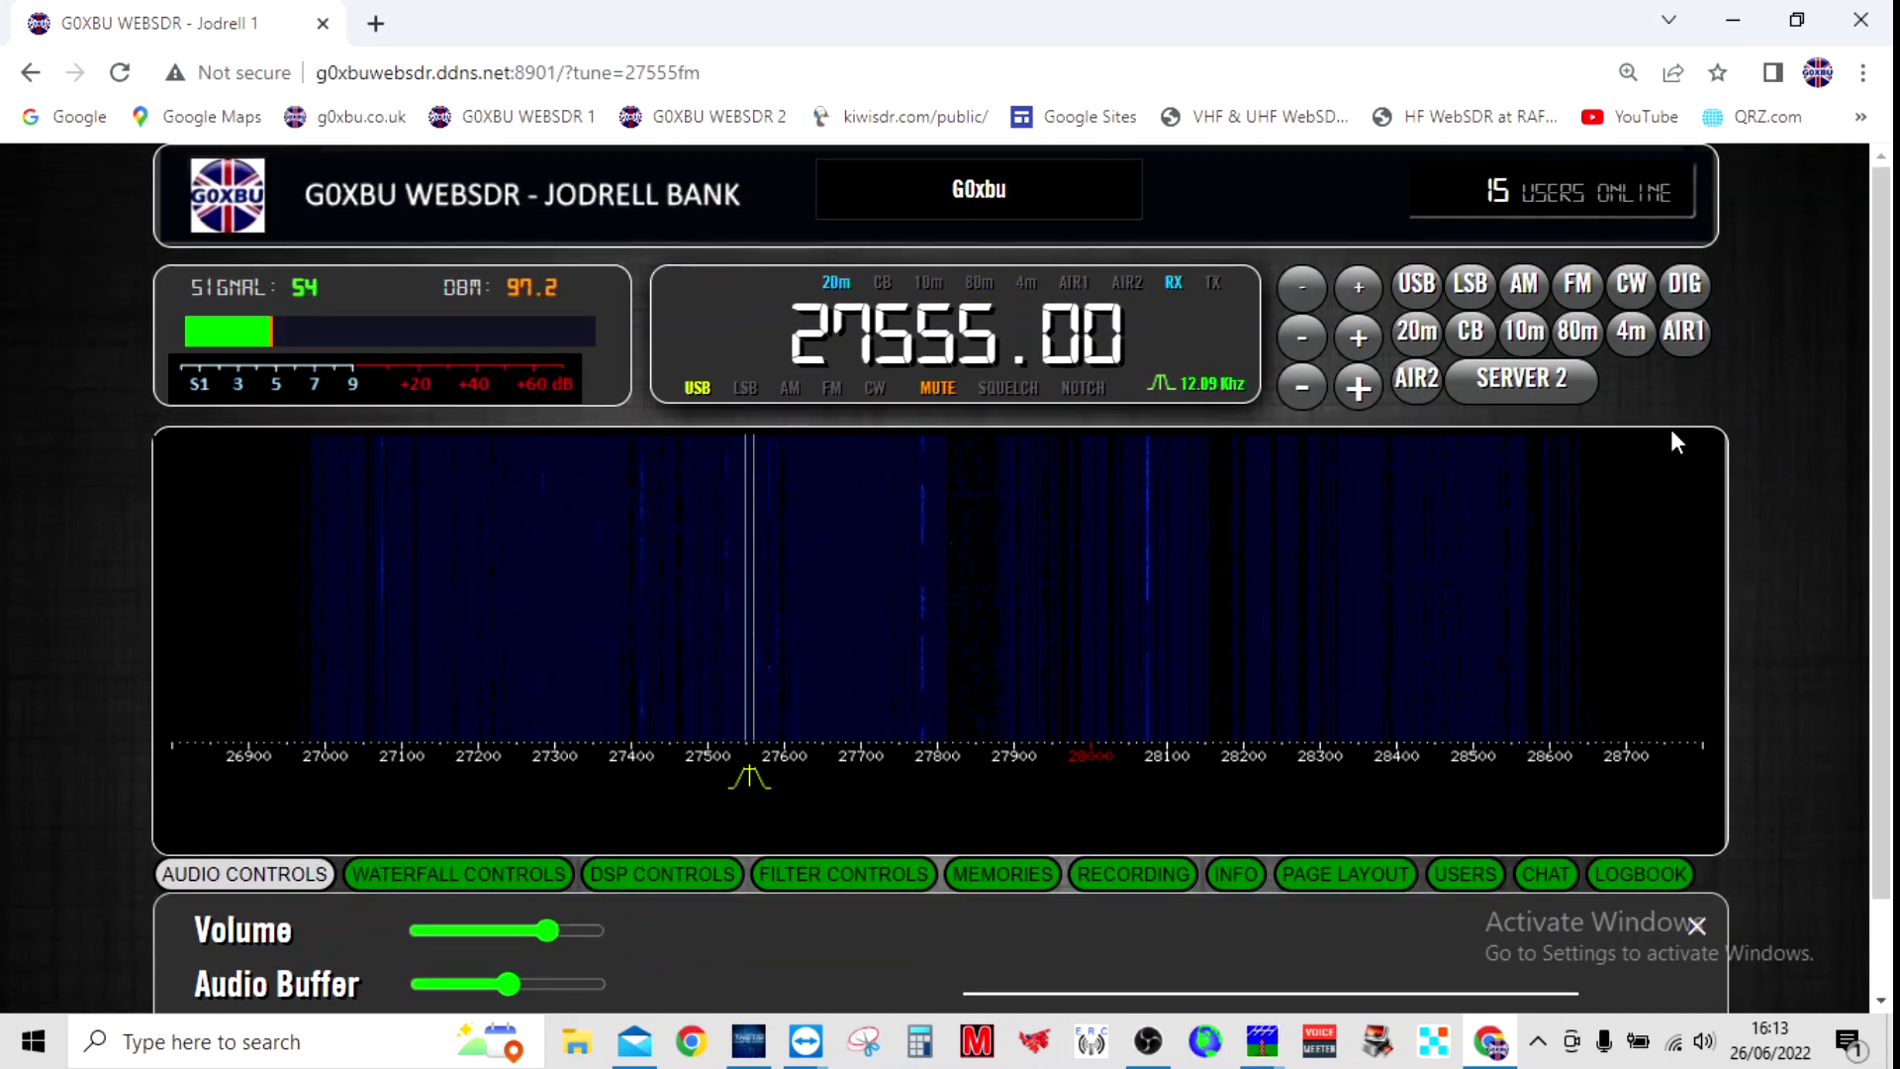
pyautogui.rightClick(639, 401)
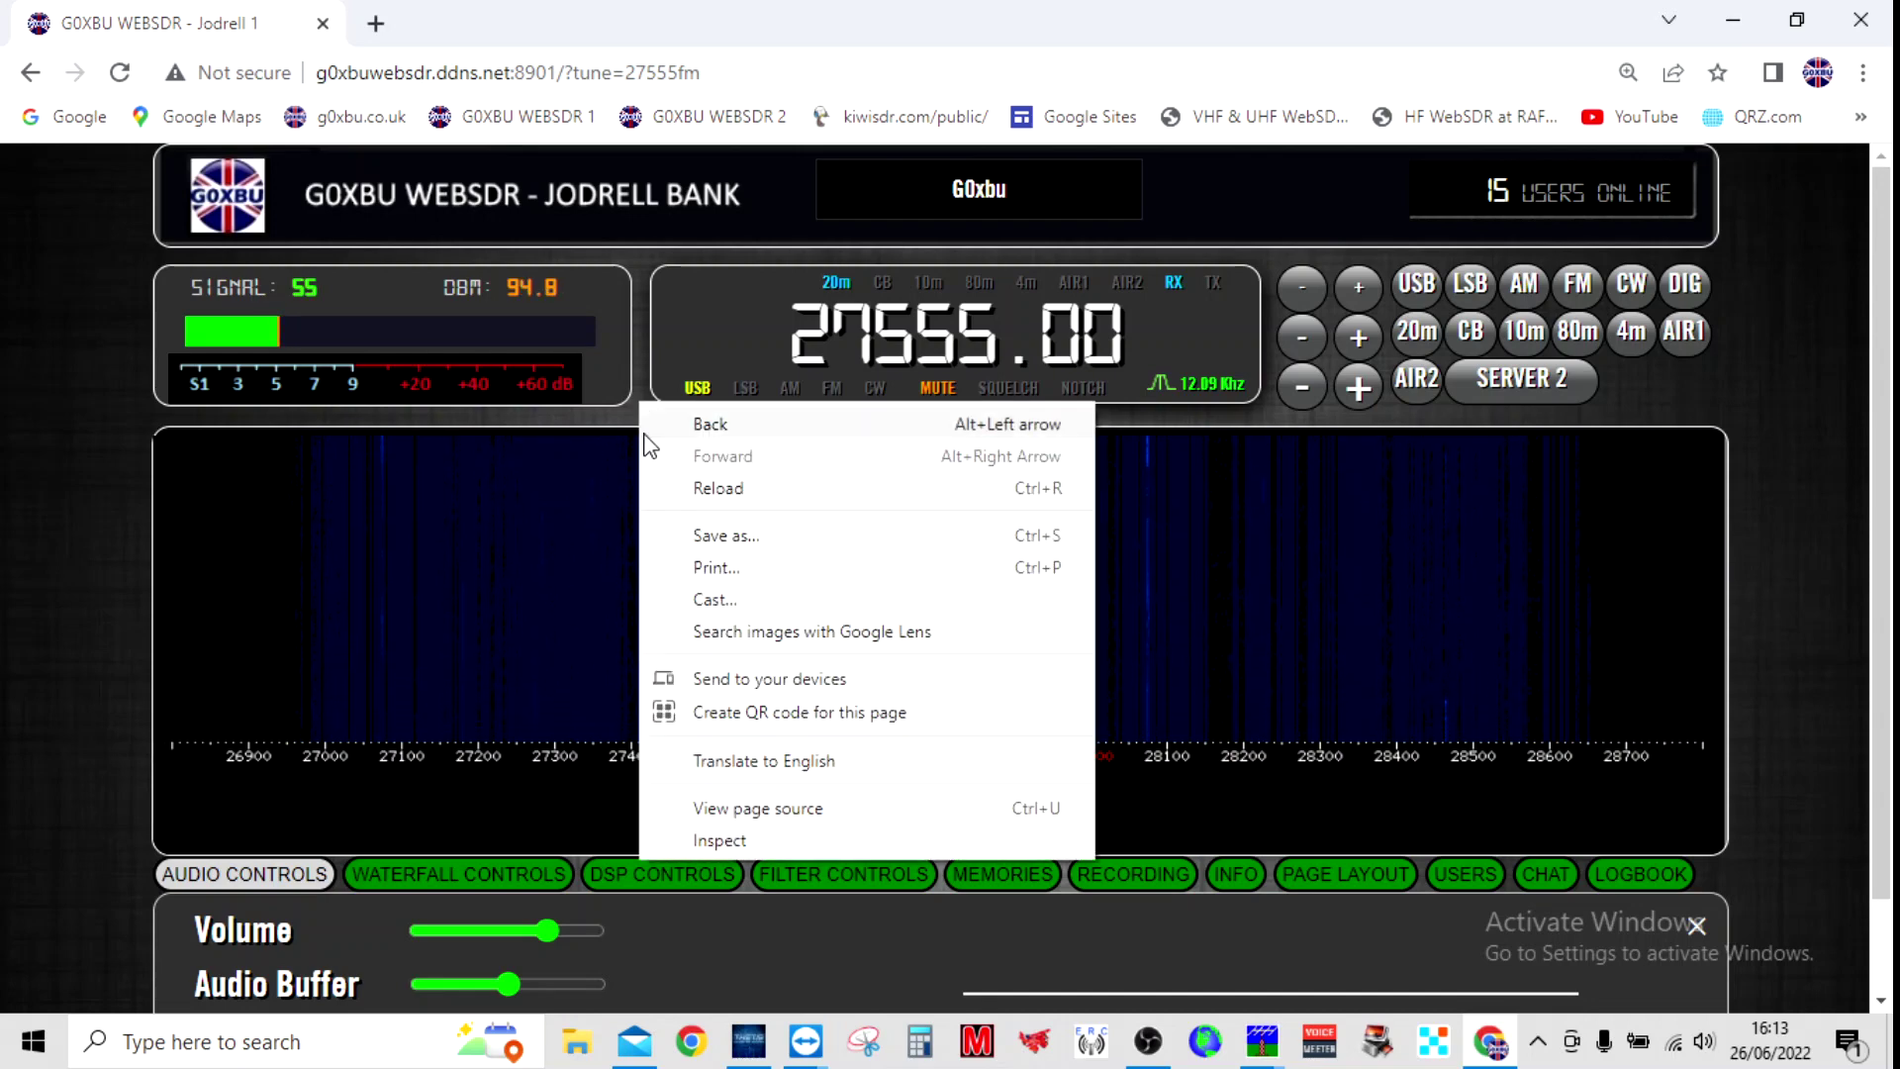
pyautogui.click(714, 841)
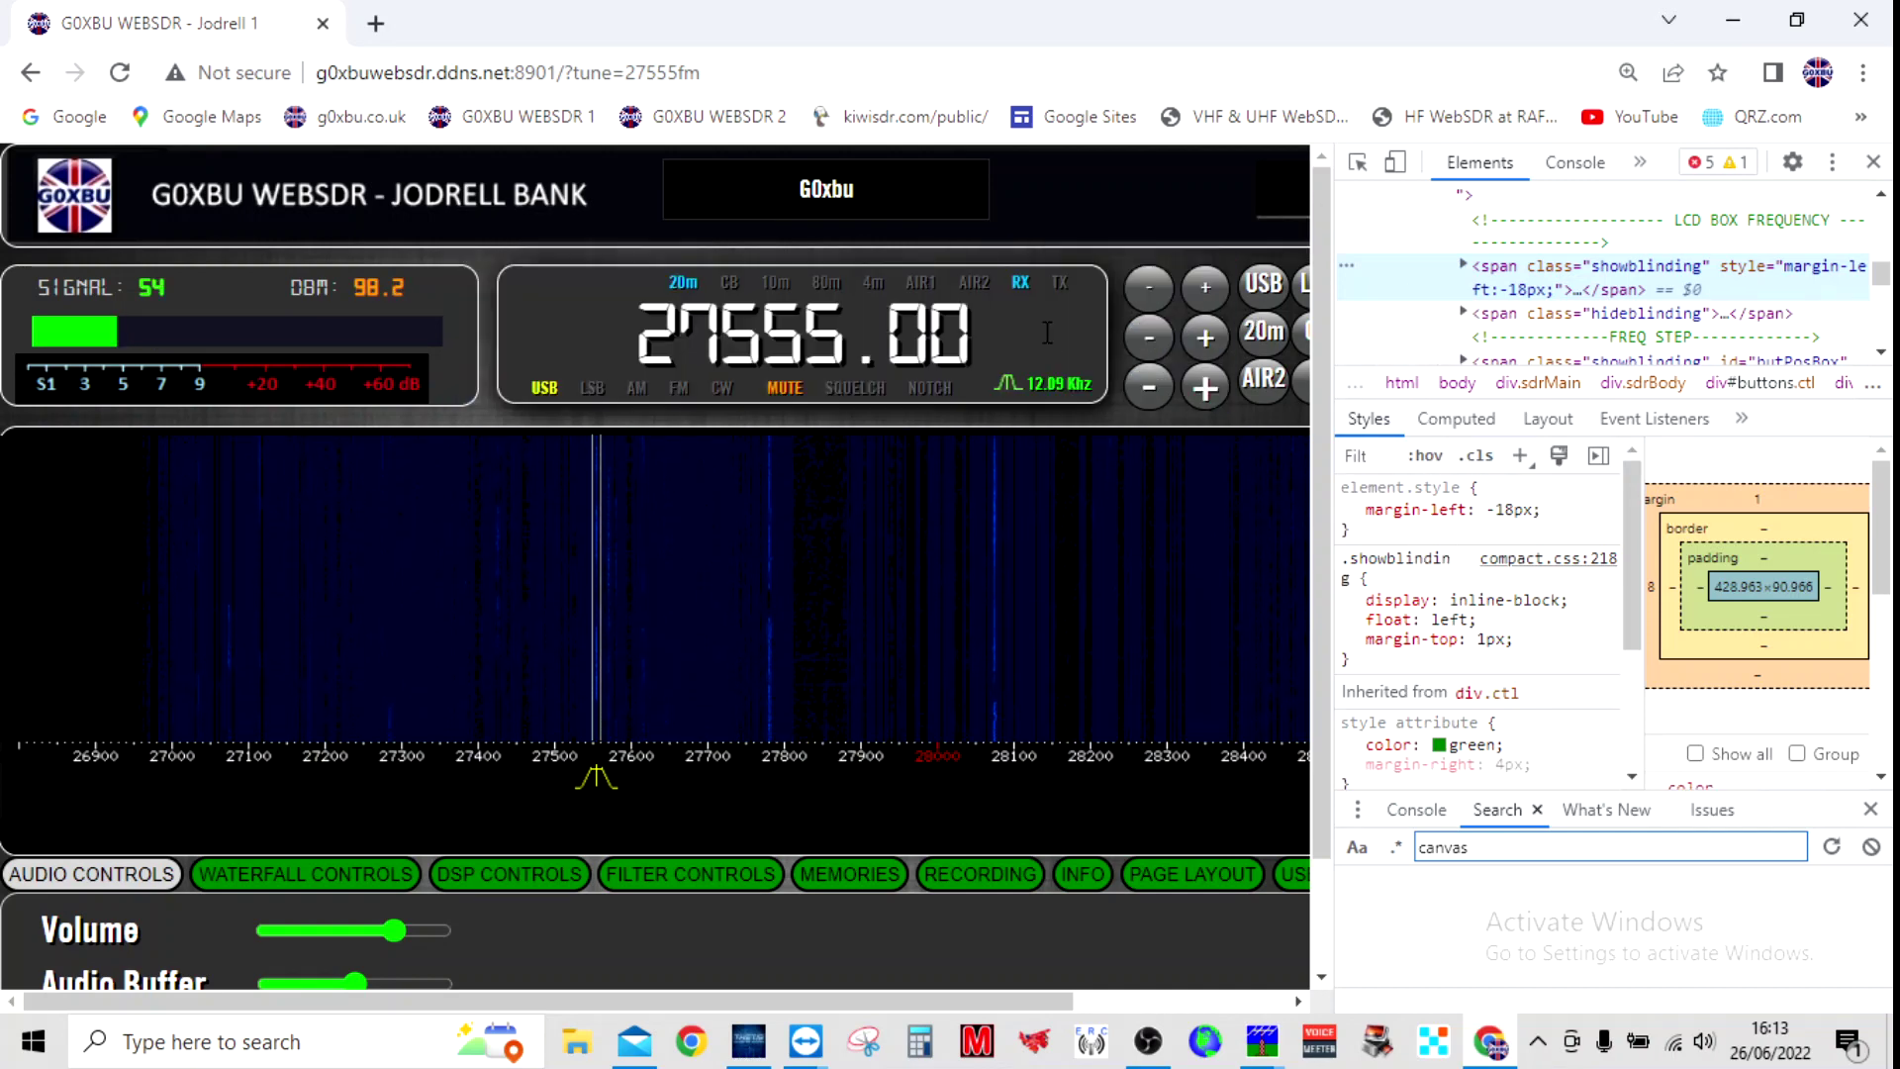
# - Toggle the margin-left style of the LCD frequency box's span off and back on
pyautogui.click(1351, 509)
pyautogui.click(1350, 509)
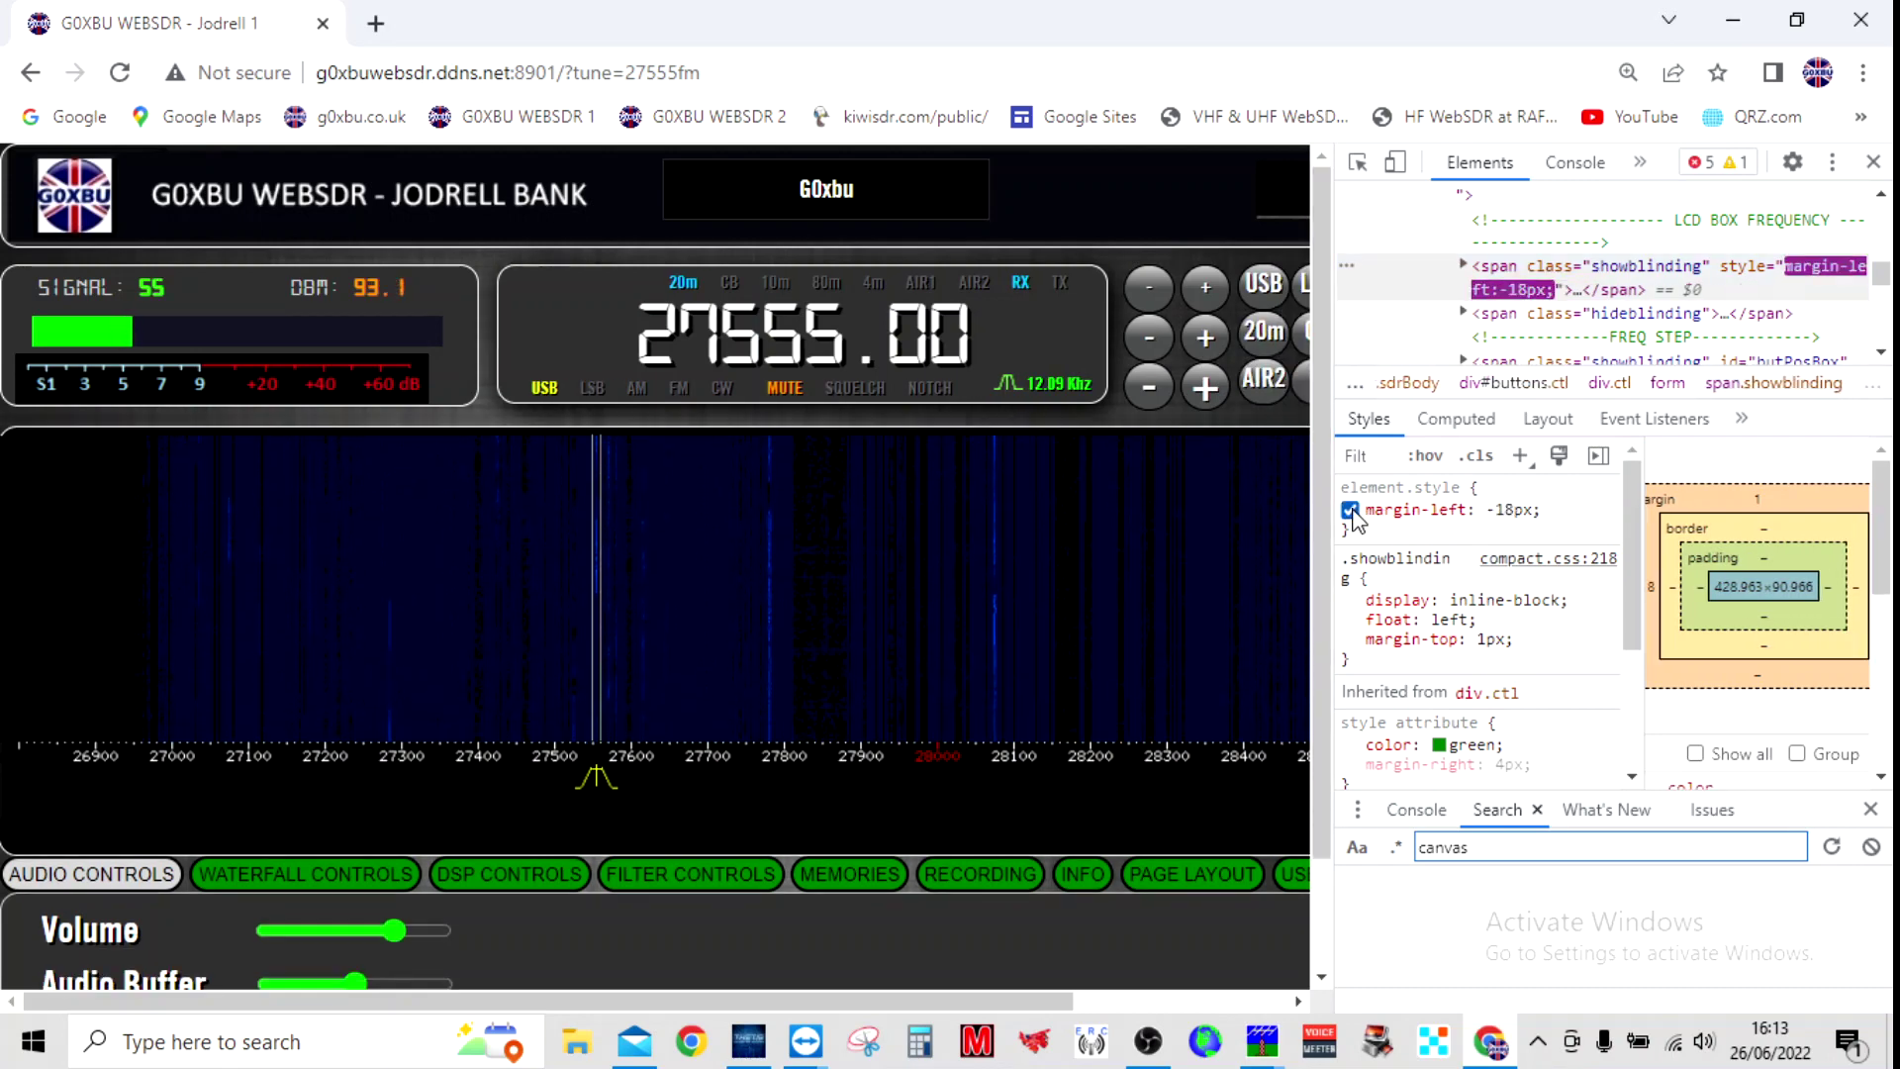
pyautogui.click(1355, 521)
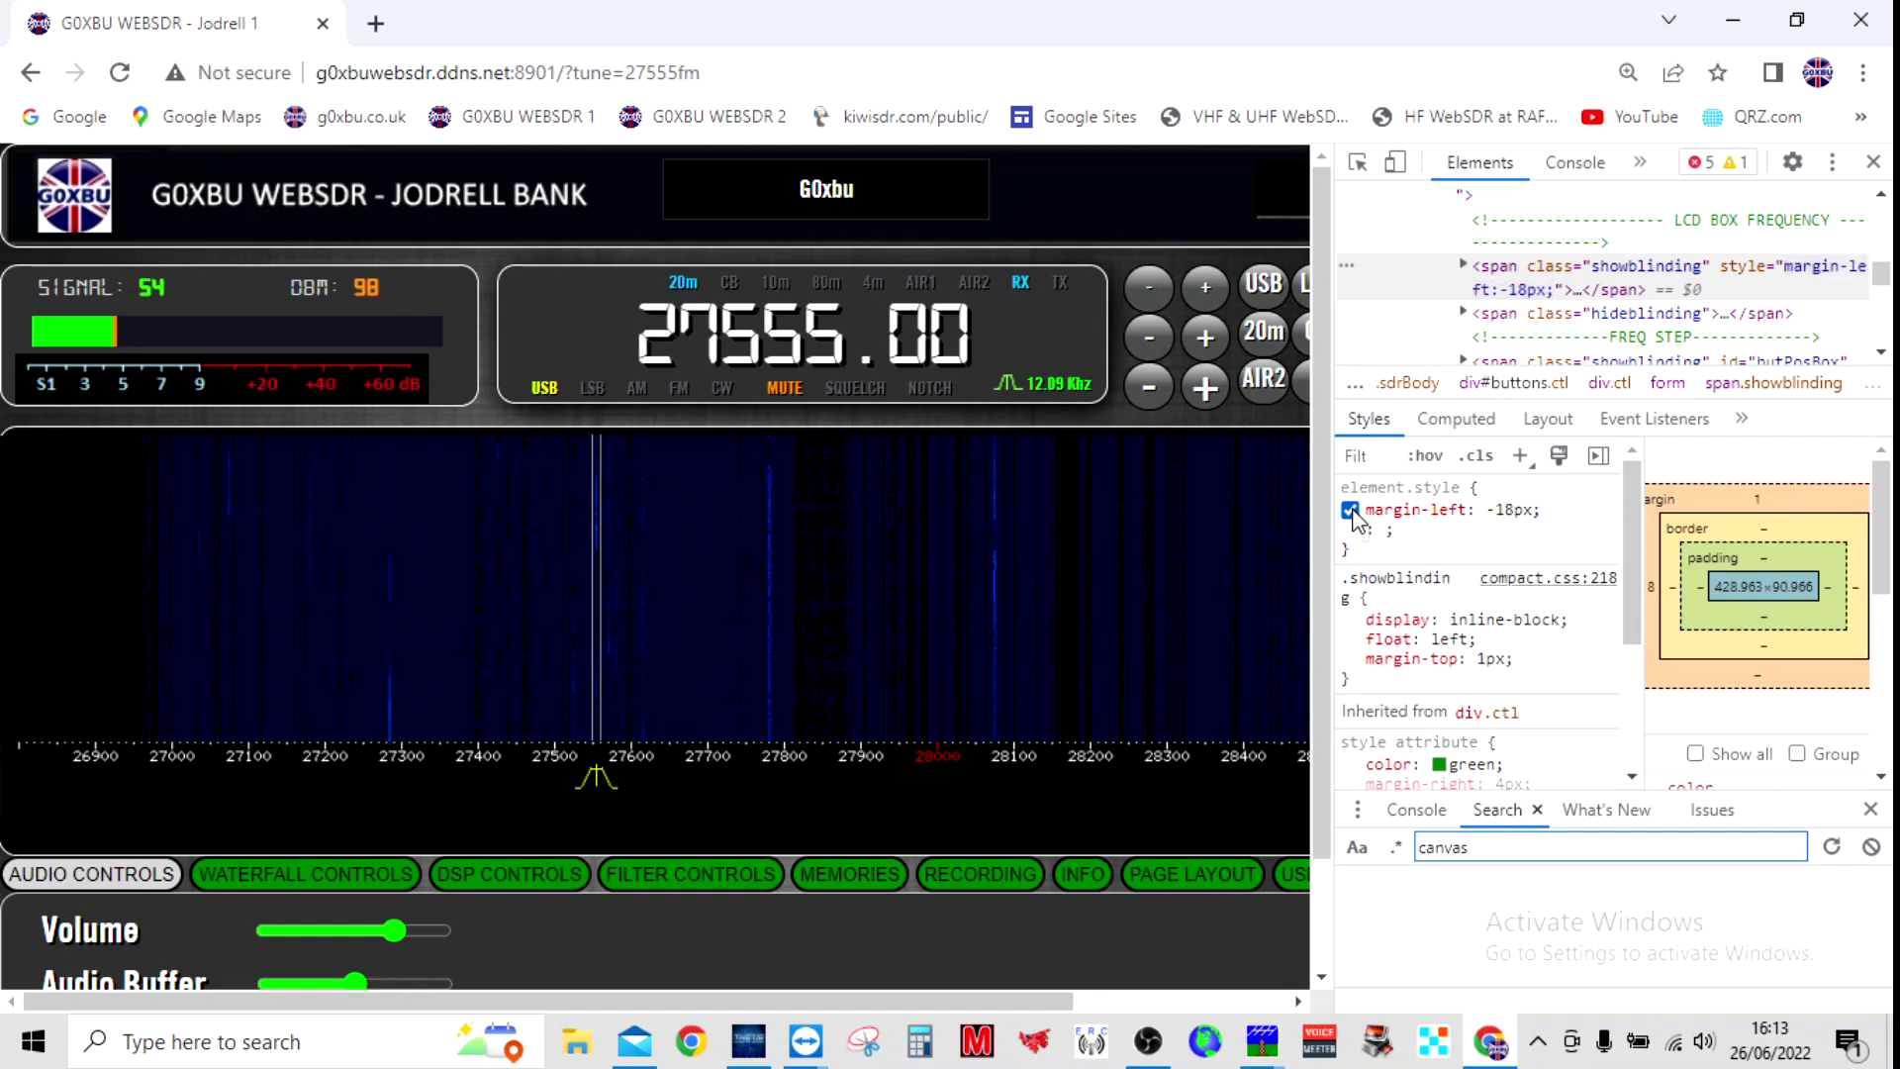
pyautogui.click(1350, 509)
pyautogui.click(1350, 509)
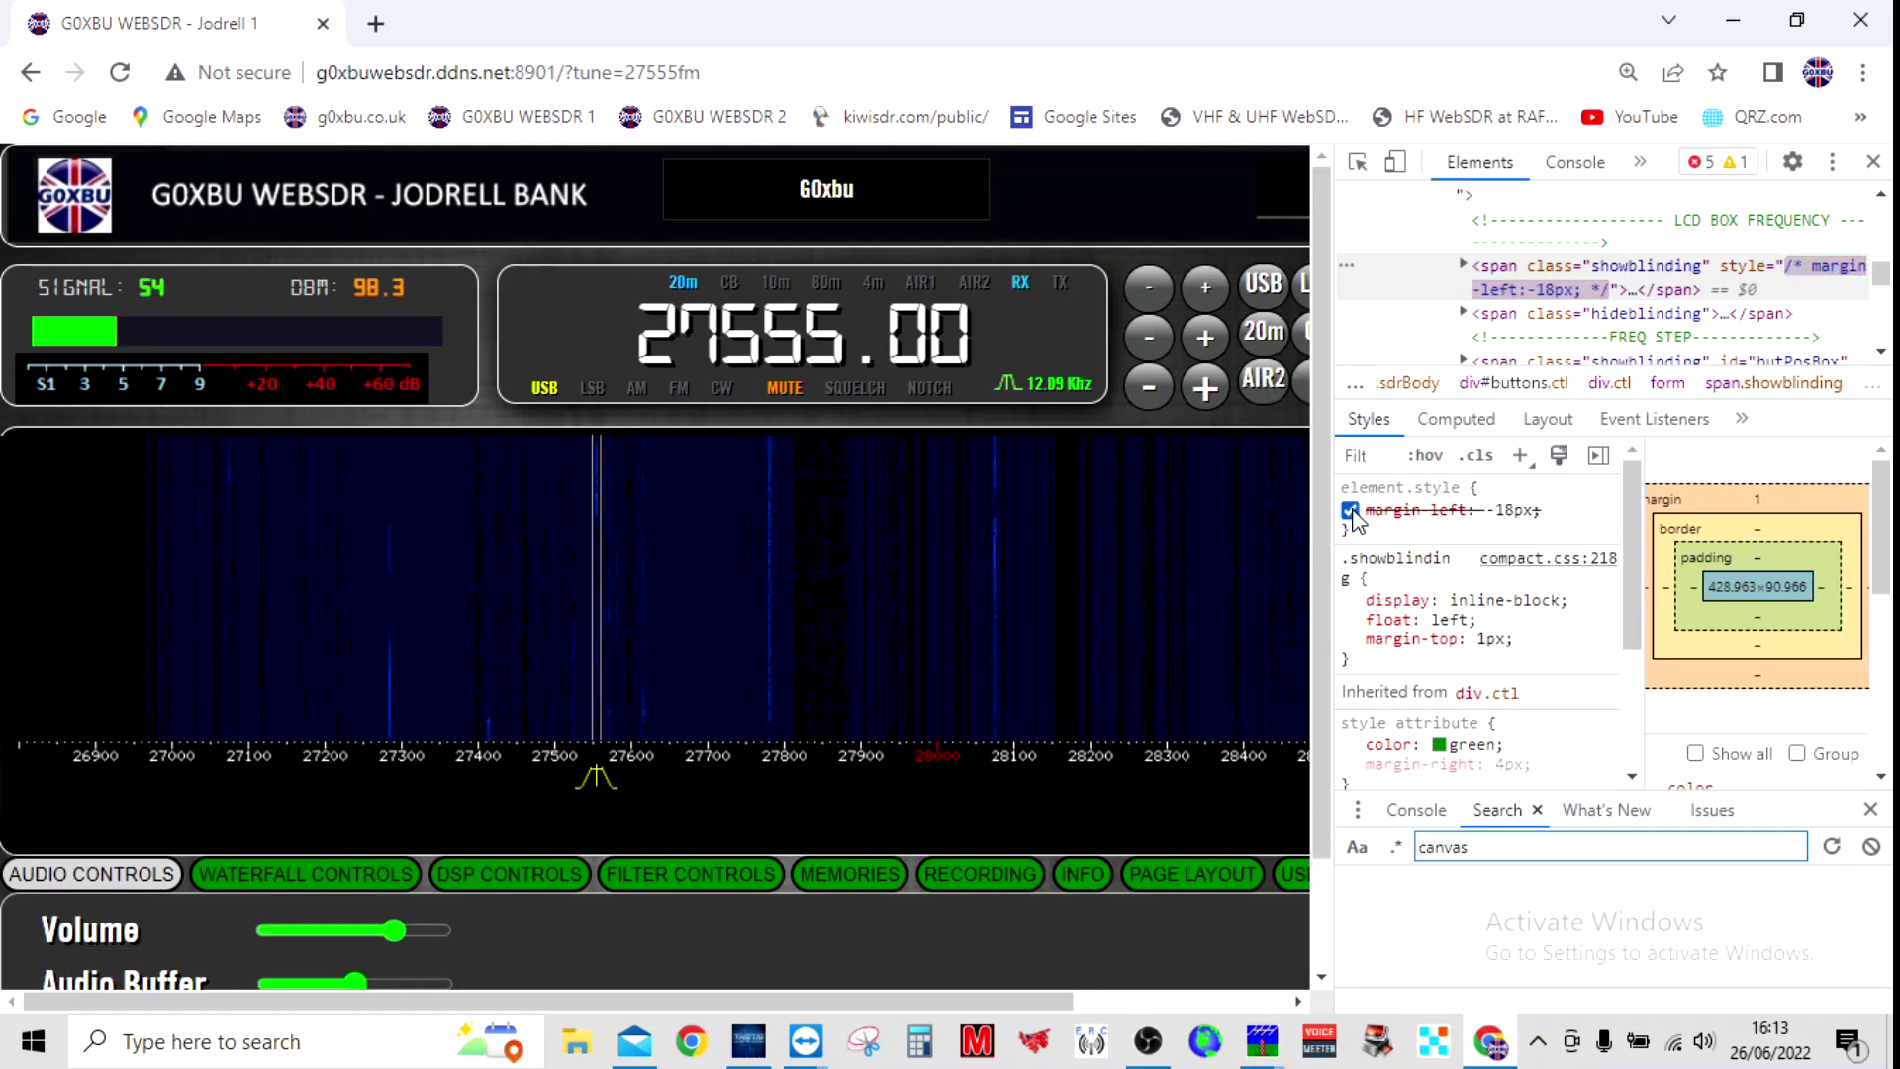
# - Adjust the margin-left of the LCD frequency box's span in both directions, ending at -24px
pyautogui.click(1509, 509)
pyautogui.press('Down')
pyautogui.press('Down')
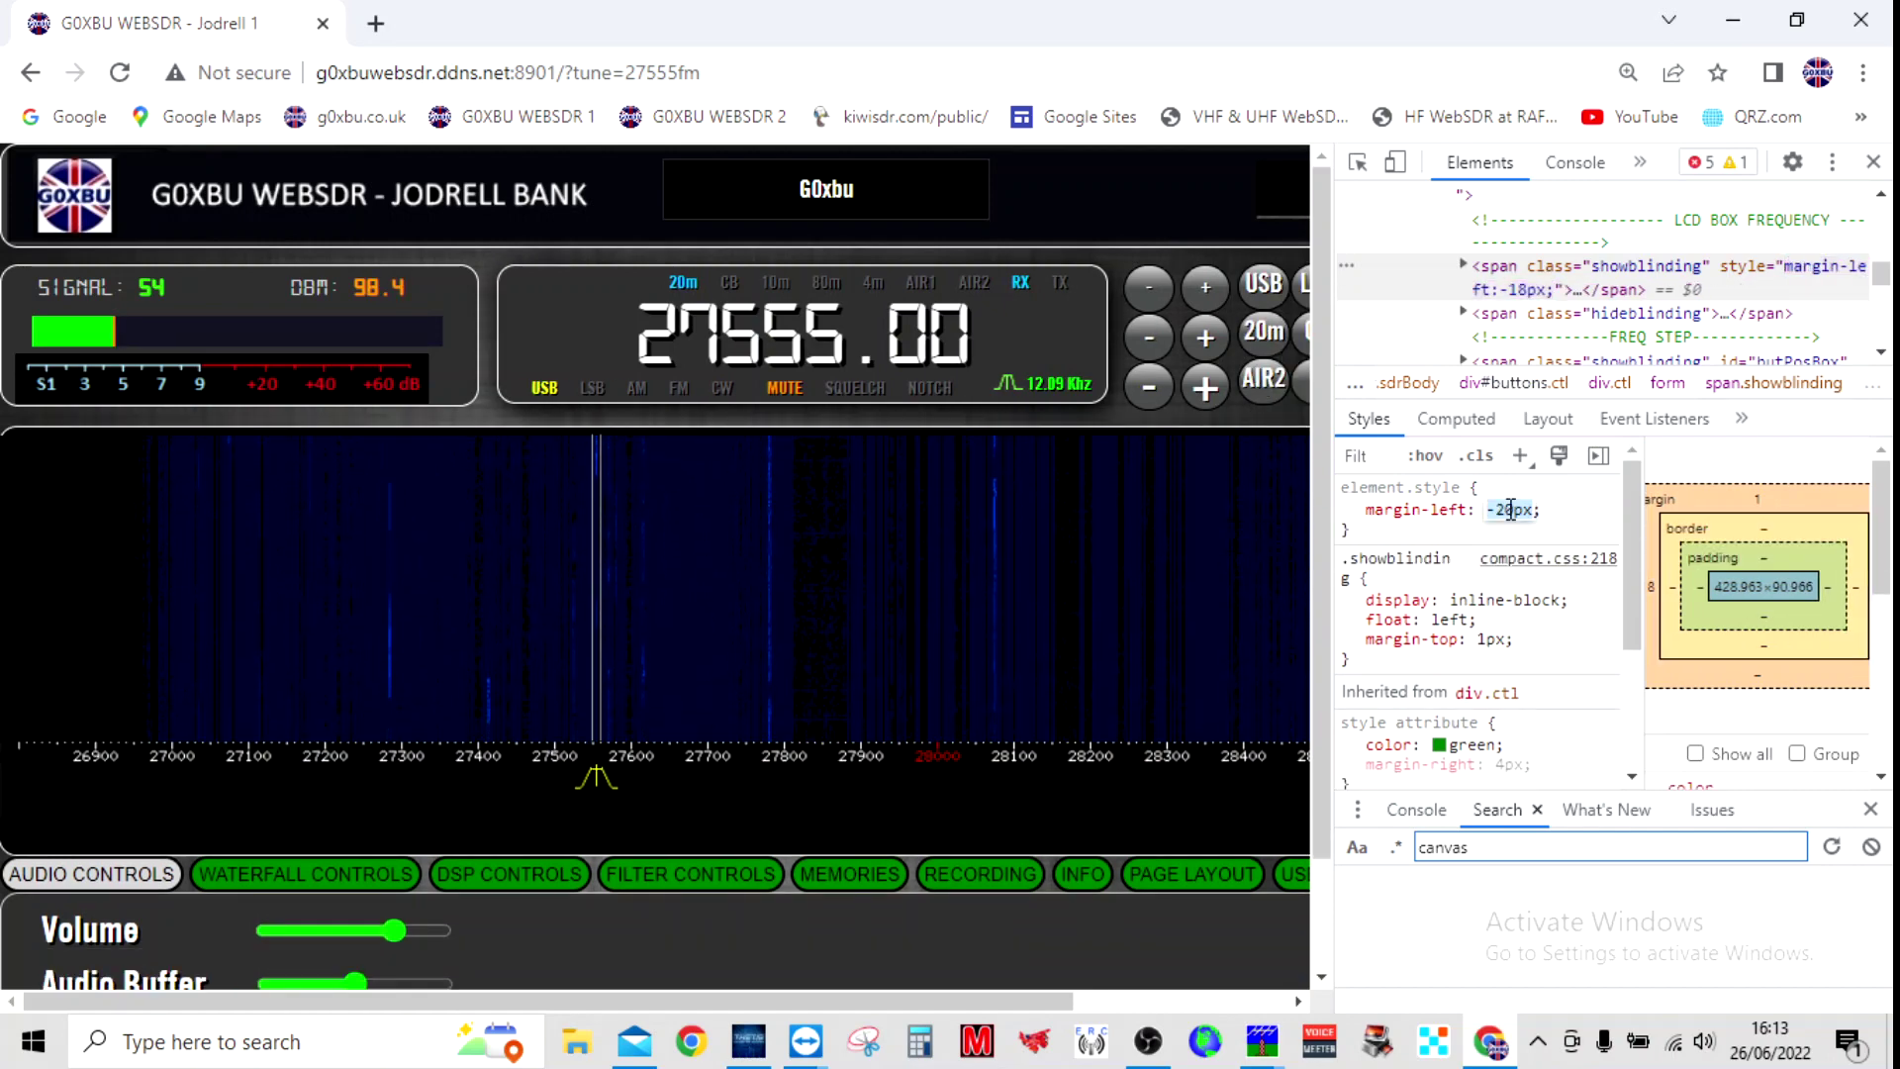
pyautogui.press('Down')
pyautogui.press('Down')
pyautogui.press('Down')
pyautogui.press('Down')
pyautogui.press('Down')
pyautogui.press('Down')
pyautogui.press('Down')
pyautogui.press('Down')
pyautogui.press('Down')
pyautogui.press('Down')
pyautogui.press('Down')
pyautogui.press('Down')
pyautogui.press('Down')
pyautogui.press('Down')
pyautogui.press('Down')
pyautogui.press('Down')
pyautogui.press('Down')
pyautogui.press('Down')
pyautogui.press('Down')
pyautogui.press('Down')
pyautogui.press('Up')
pyautogui.press('Up')
pyautogui.press('Up')
pyautogui.press('Up')
pyautogui.press('Up')
pyautogui.press('Up')
pyautogui.press('Up')
pyautogui.press('Up')
pyautogui.press('Up')
pyautogui.press('Up')
pyautogui.press('Up')
pyautogui.press('Up')
pyautogui.press('Up')
pyautogui.press('Up')
pyautogui.press('Up')
pyautogui.press('Up')
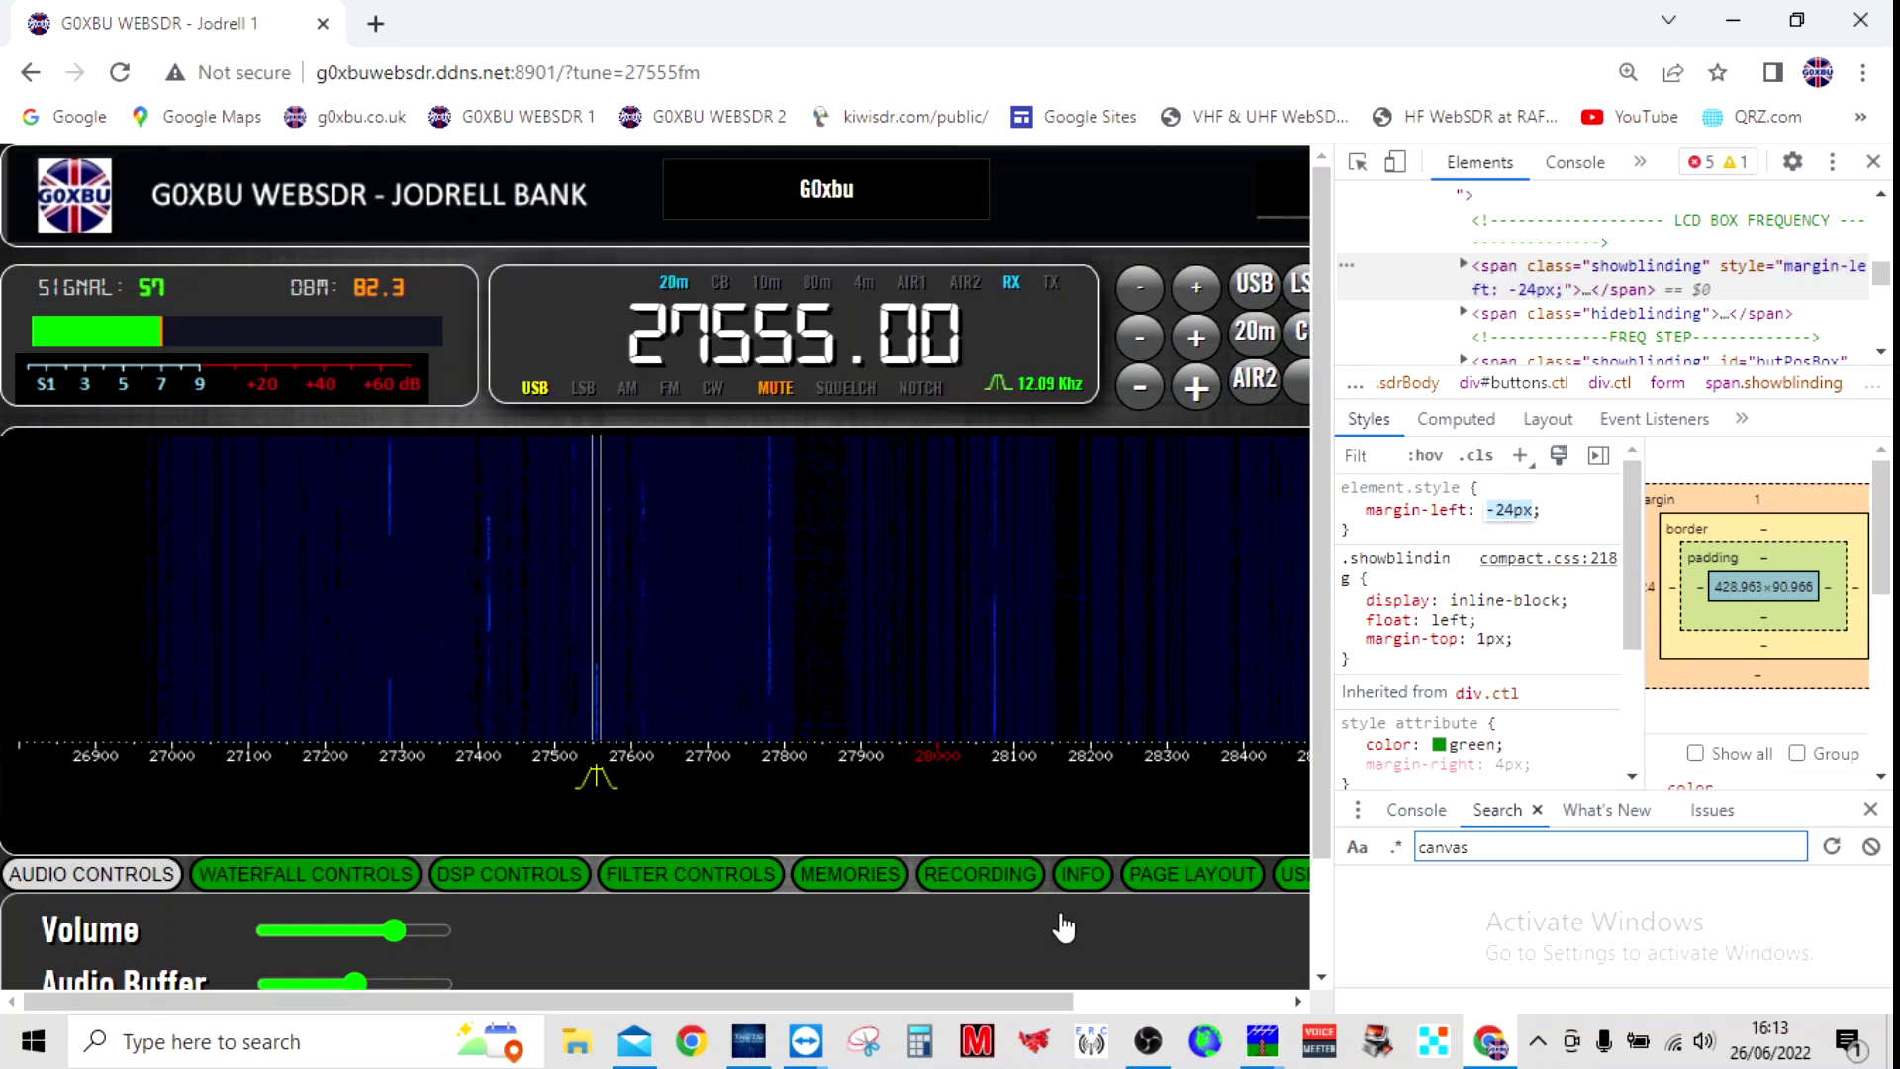
# - Look at the index.html source in the TeamViewer session, and return to the WebSDR page in Chrome
pyautogui.moveTo(804, 1040)
pyautogui.click(881, 935)
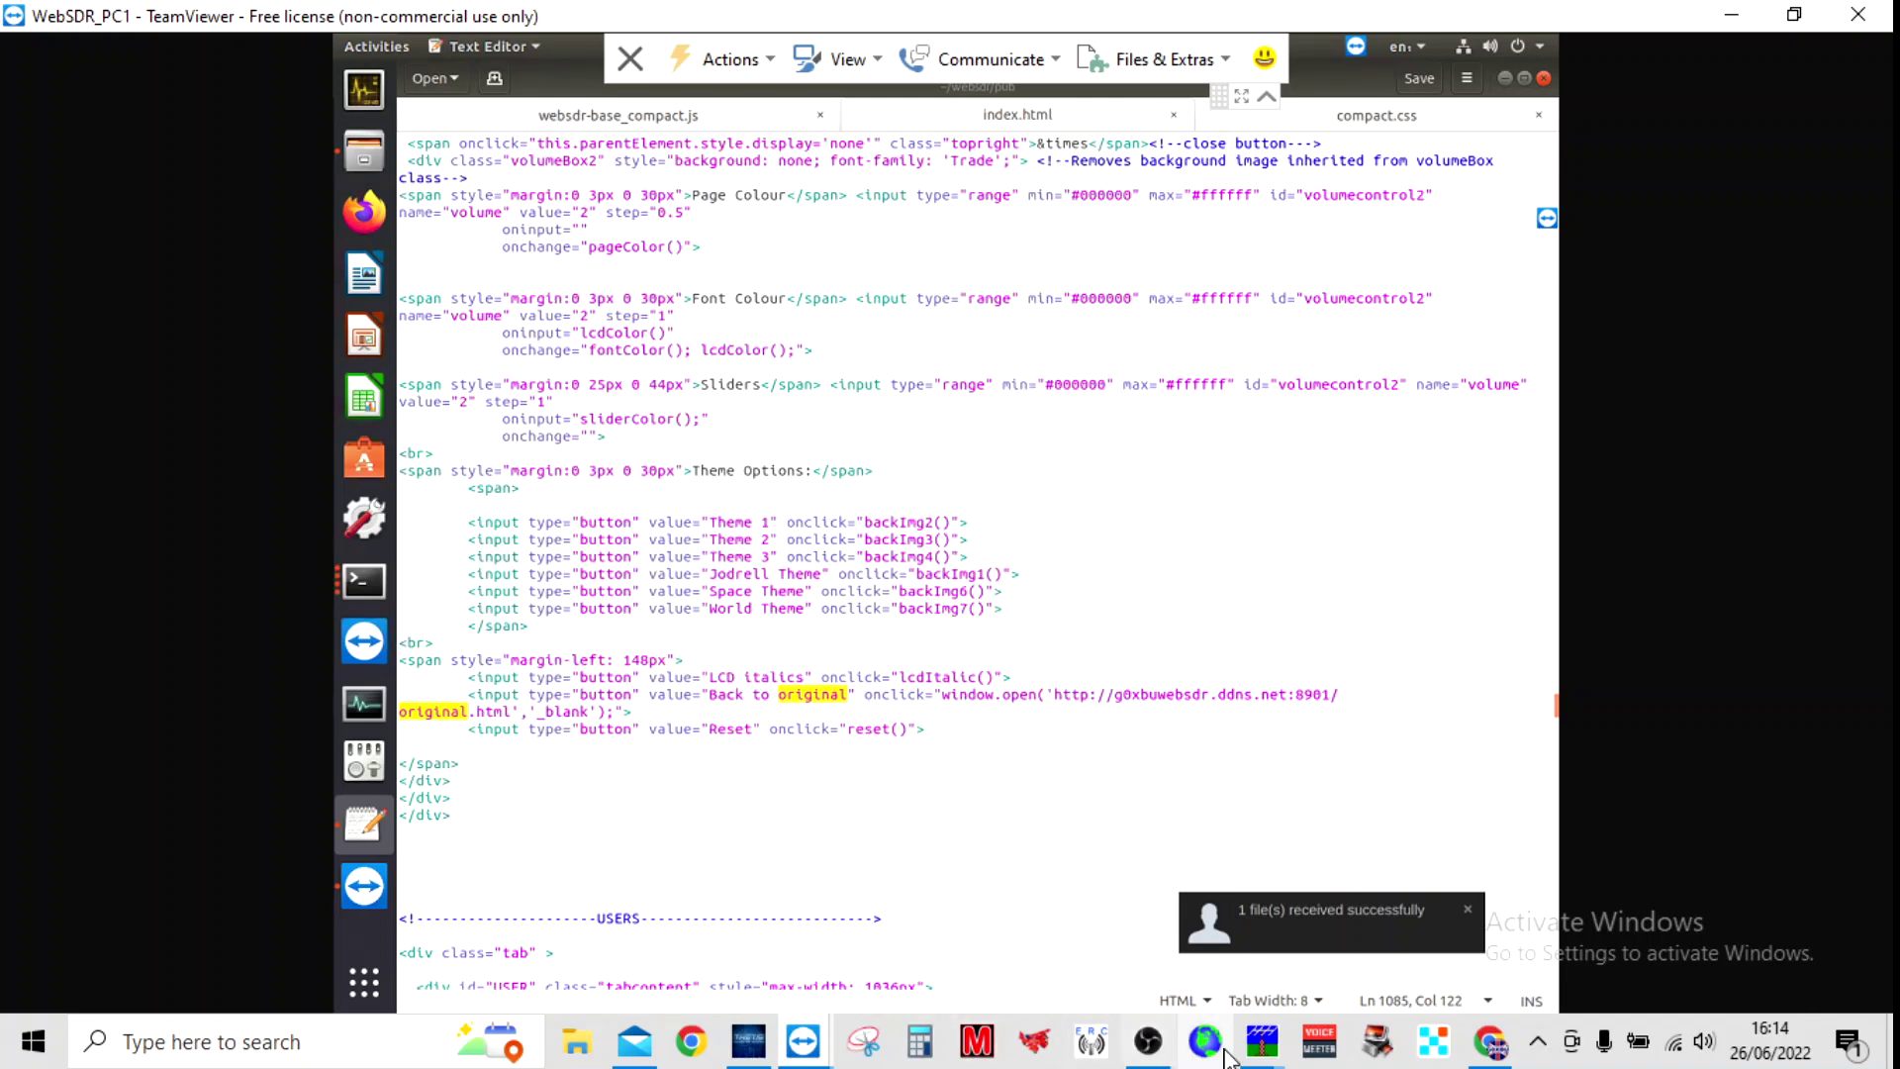
pyautogui.click(1489, 1041)
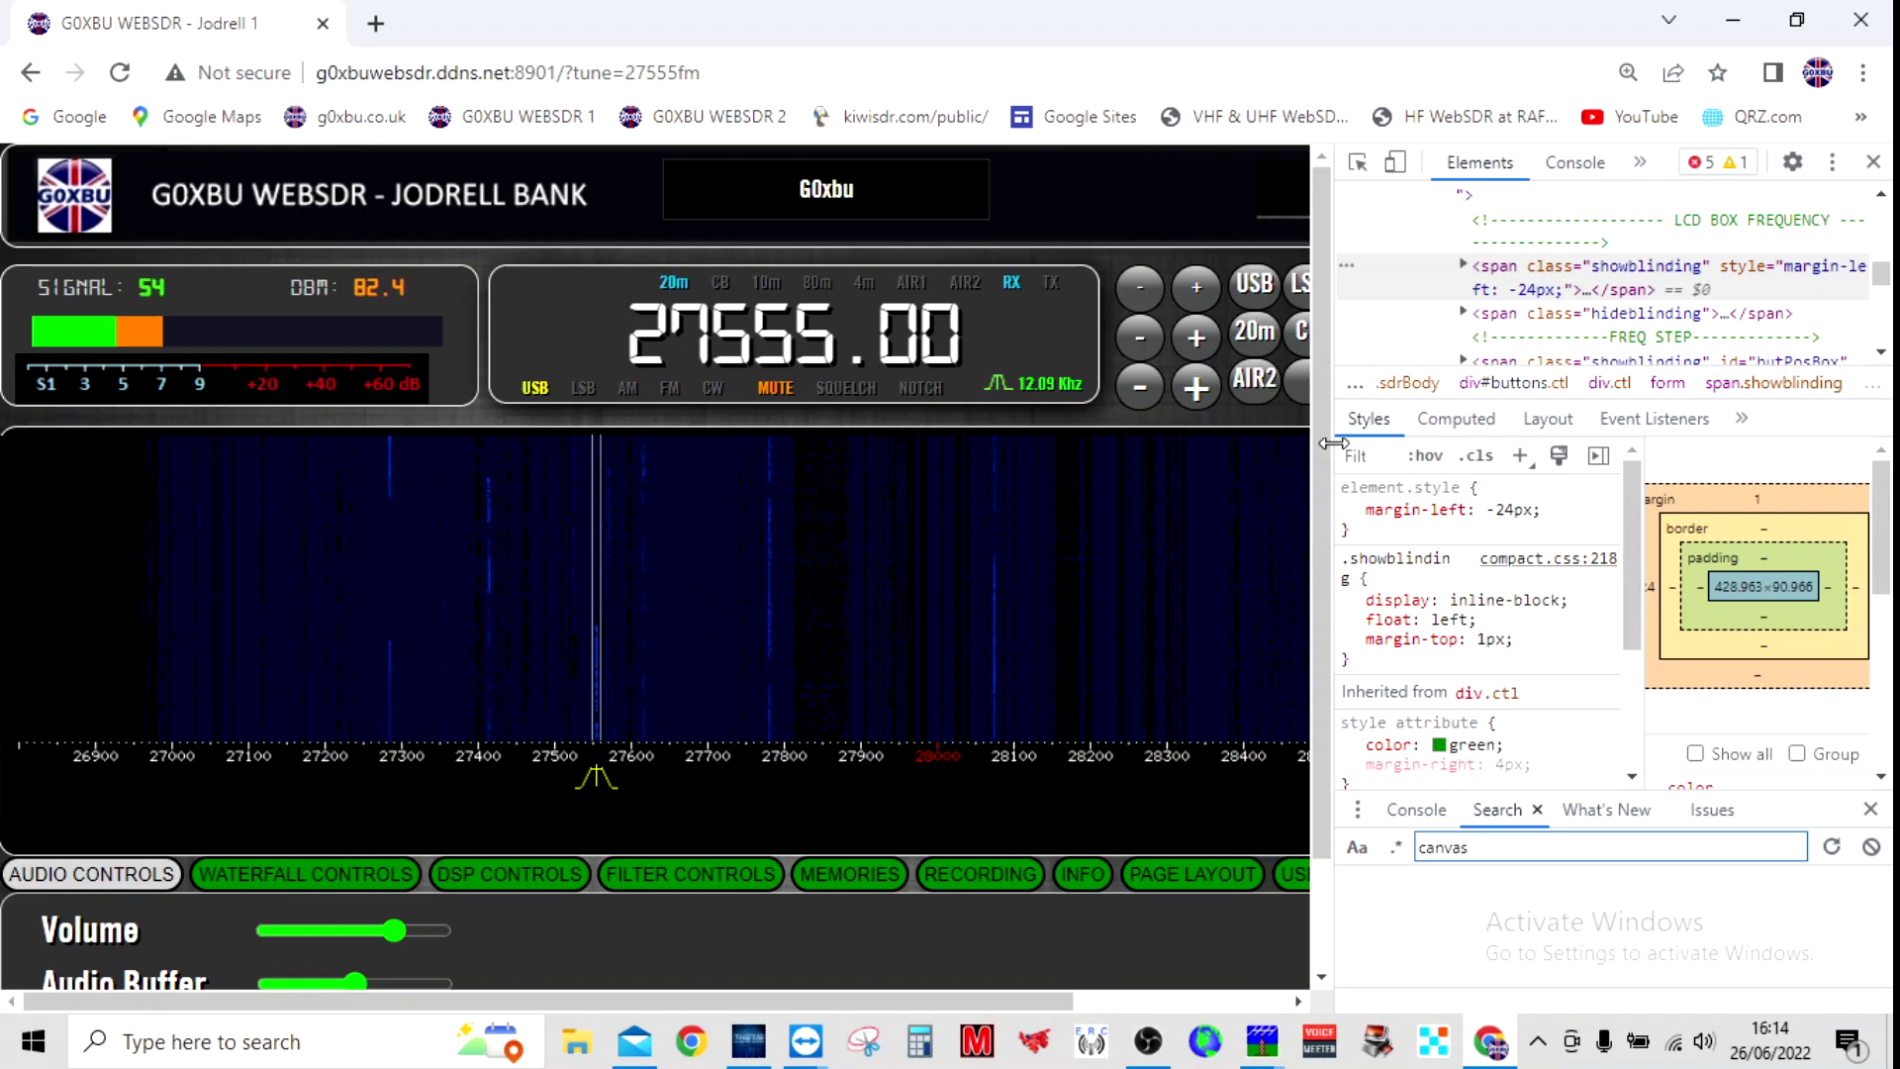
# - Narrow the developer tools pane to check the receiver layout, and close the developer tools
pyautogui.moveTo(1329, 455); pyautogui.dragTo(1463, 455)
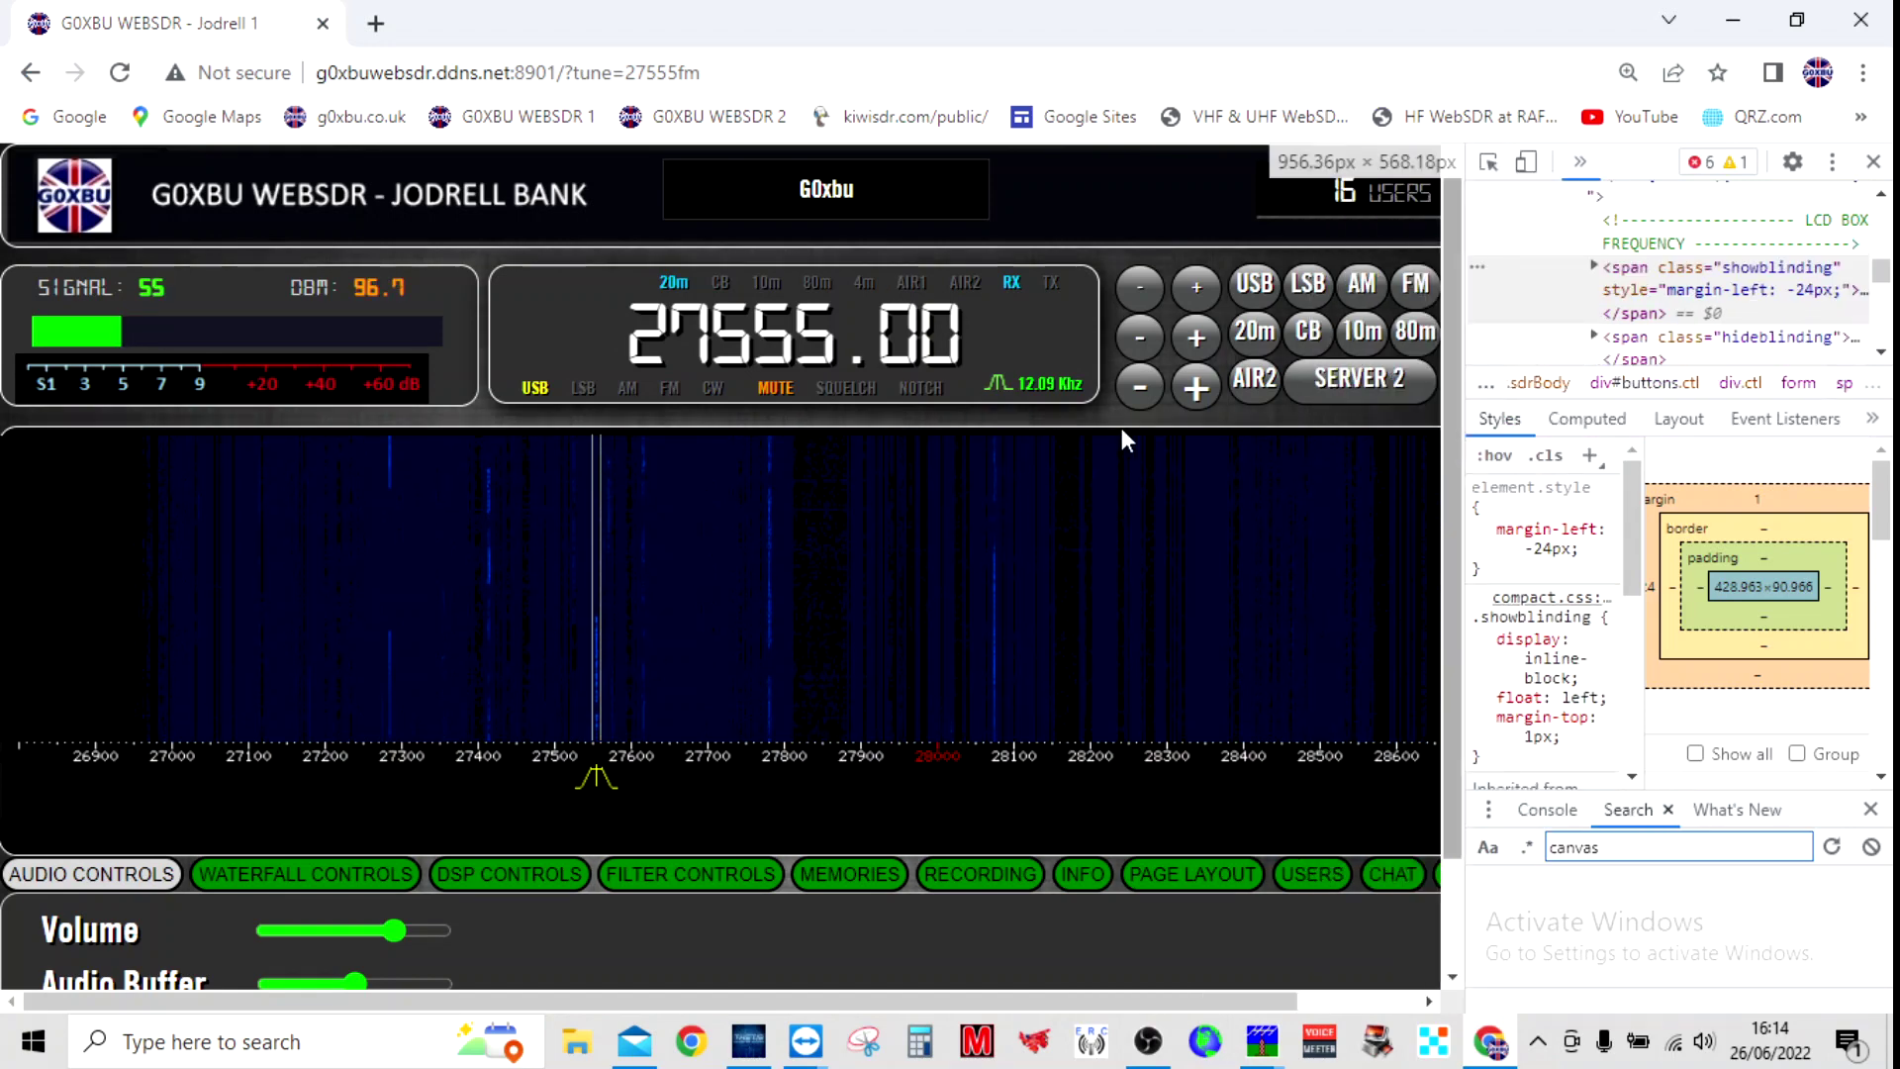
pyautogui.click(1872, 162)
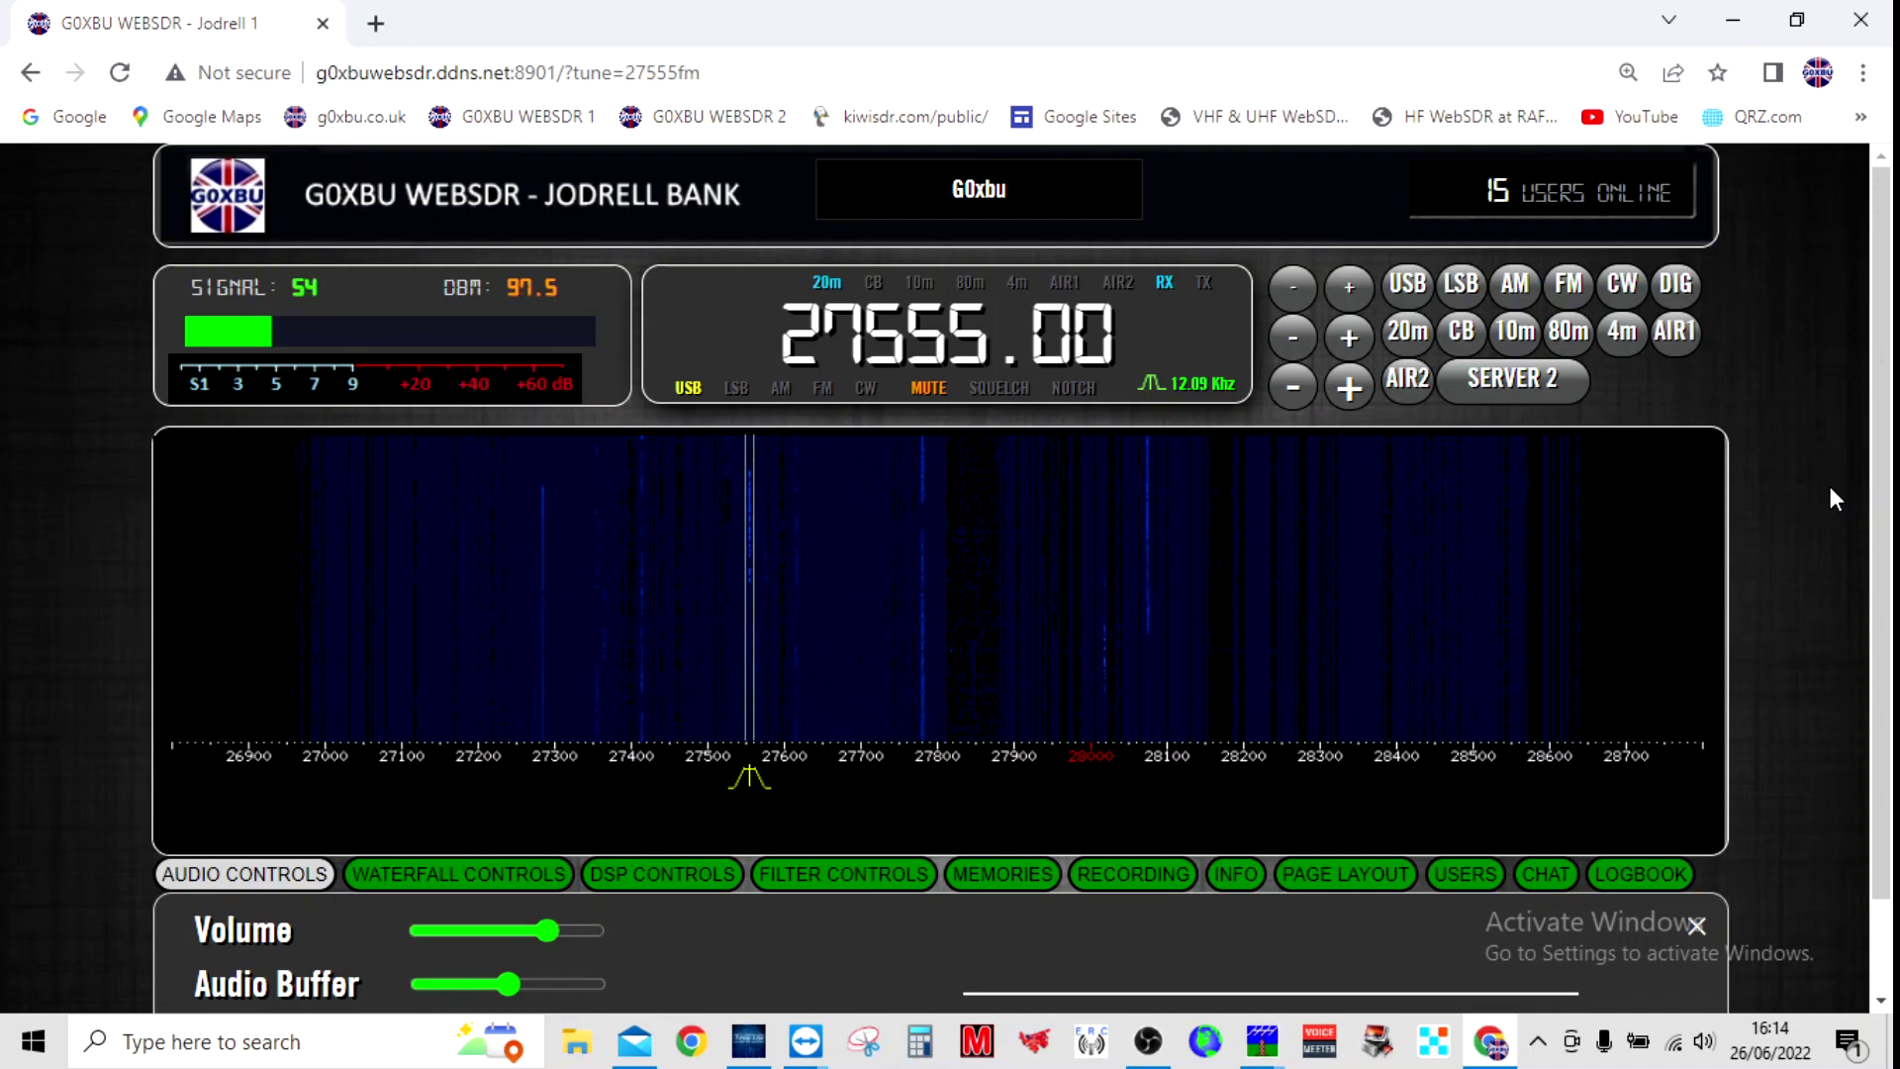
# - Look over the Jodrell Bank receiver page and open the Server 2 WebSDR from it
pyautogui.scroll(-1, 1830, 488)
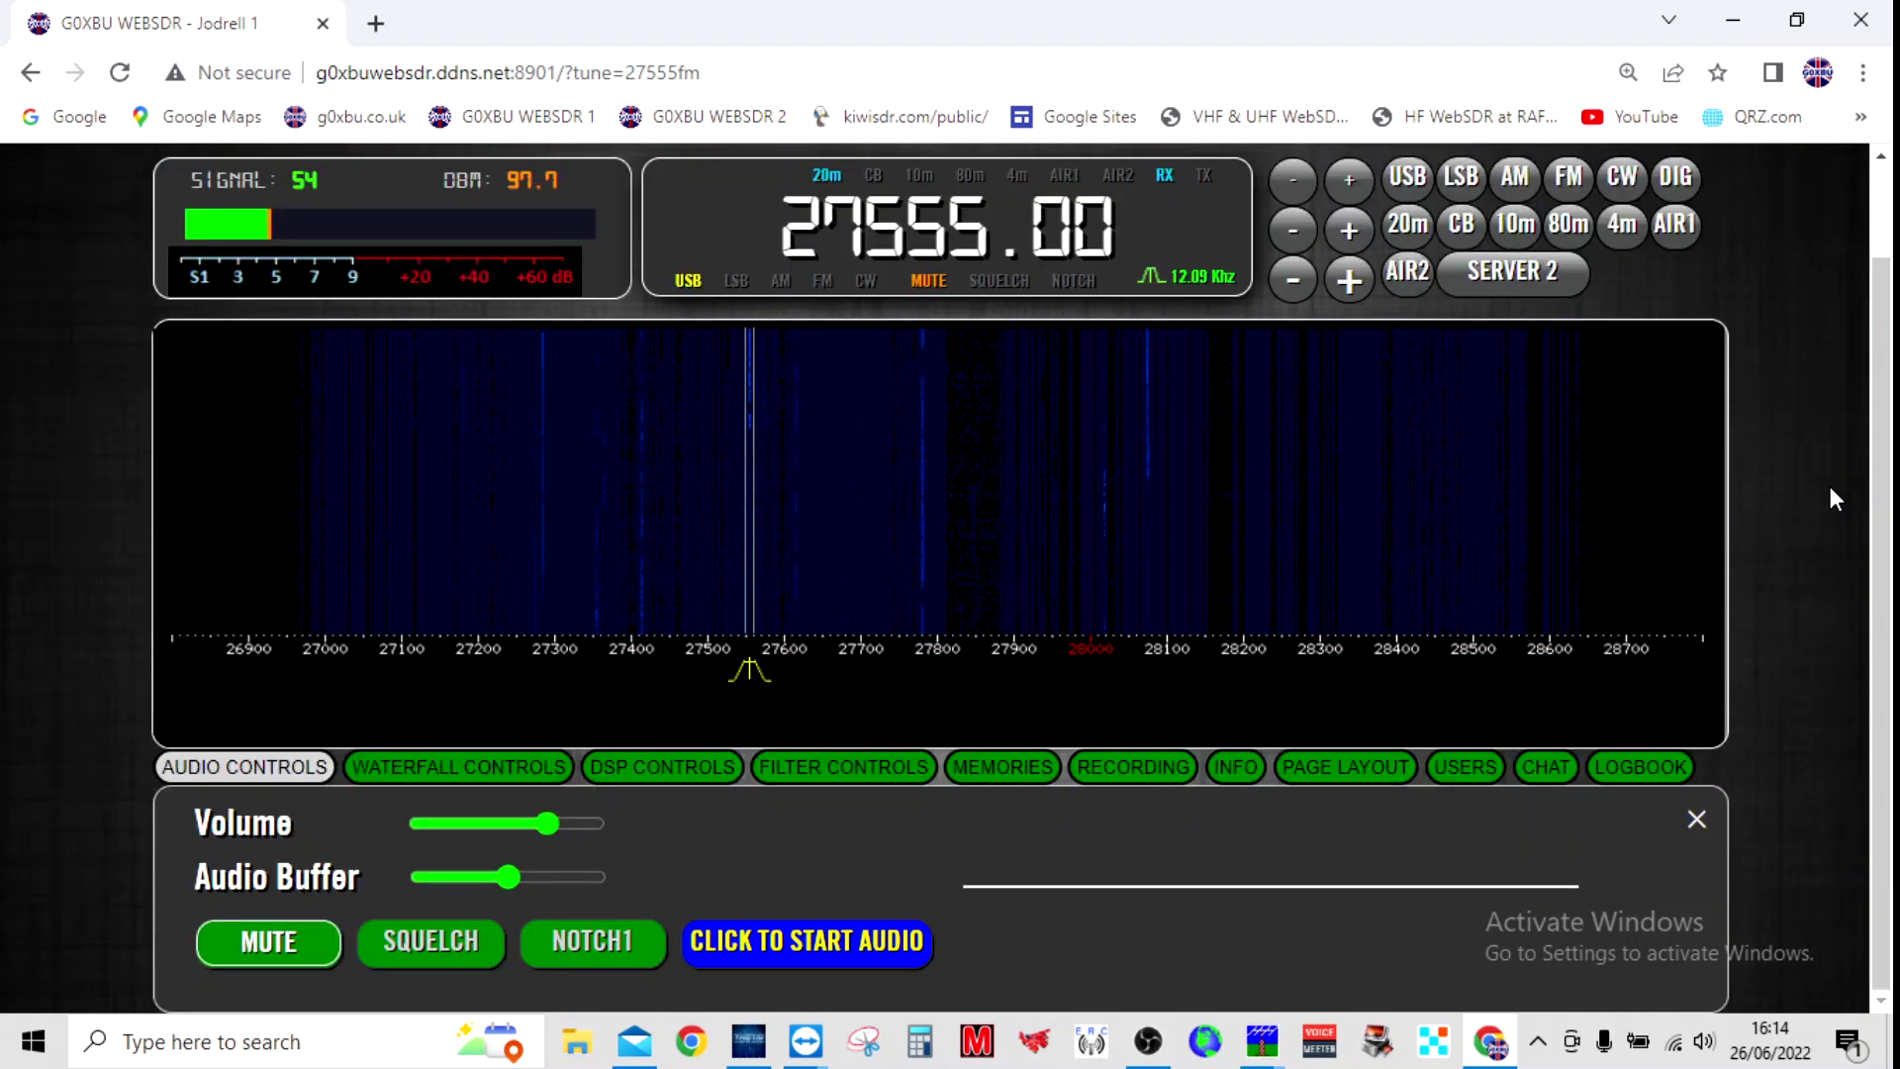
pyautogui.scroll(1, 1831, 495)
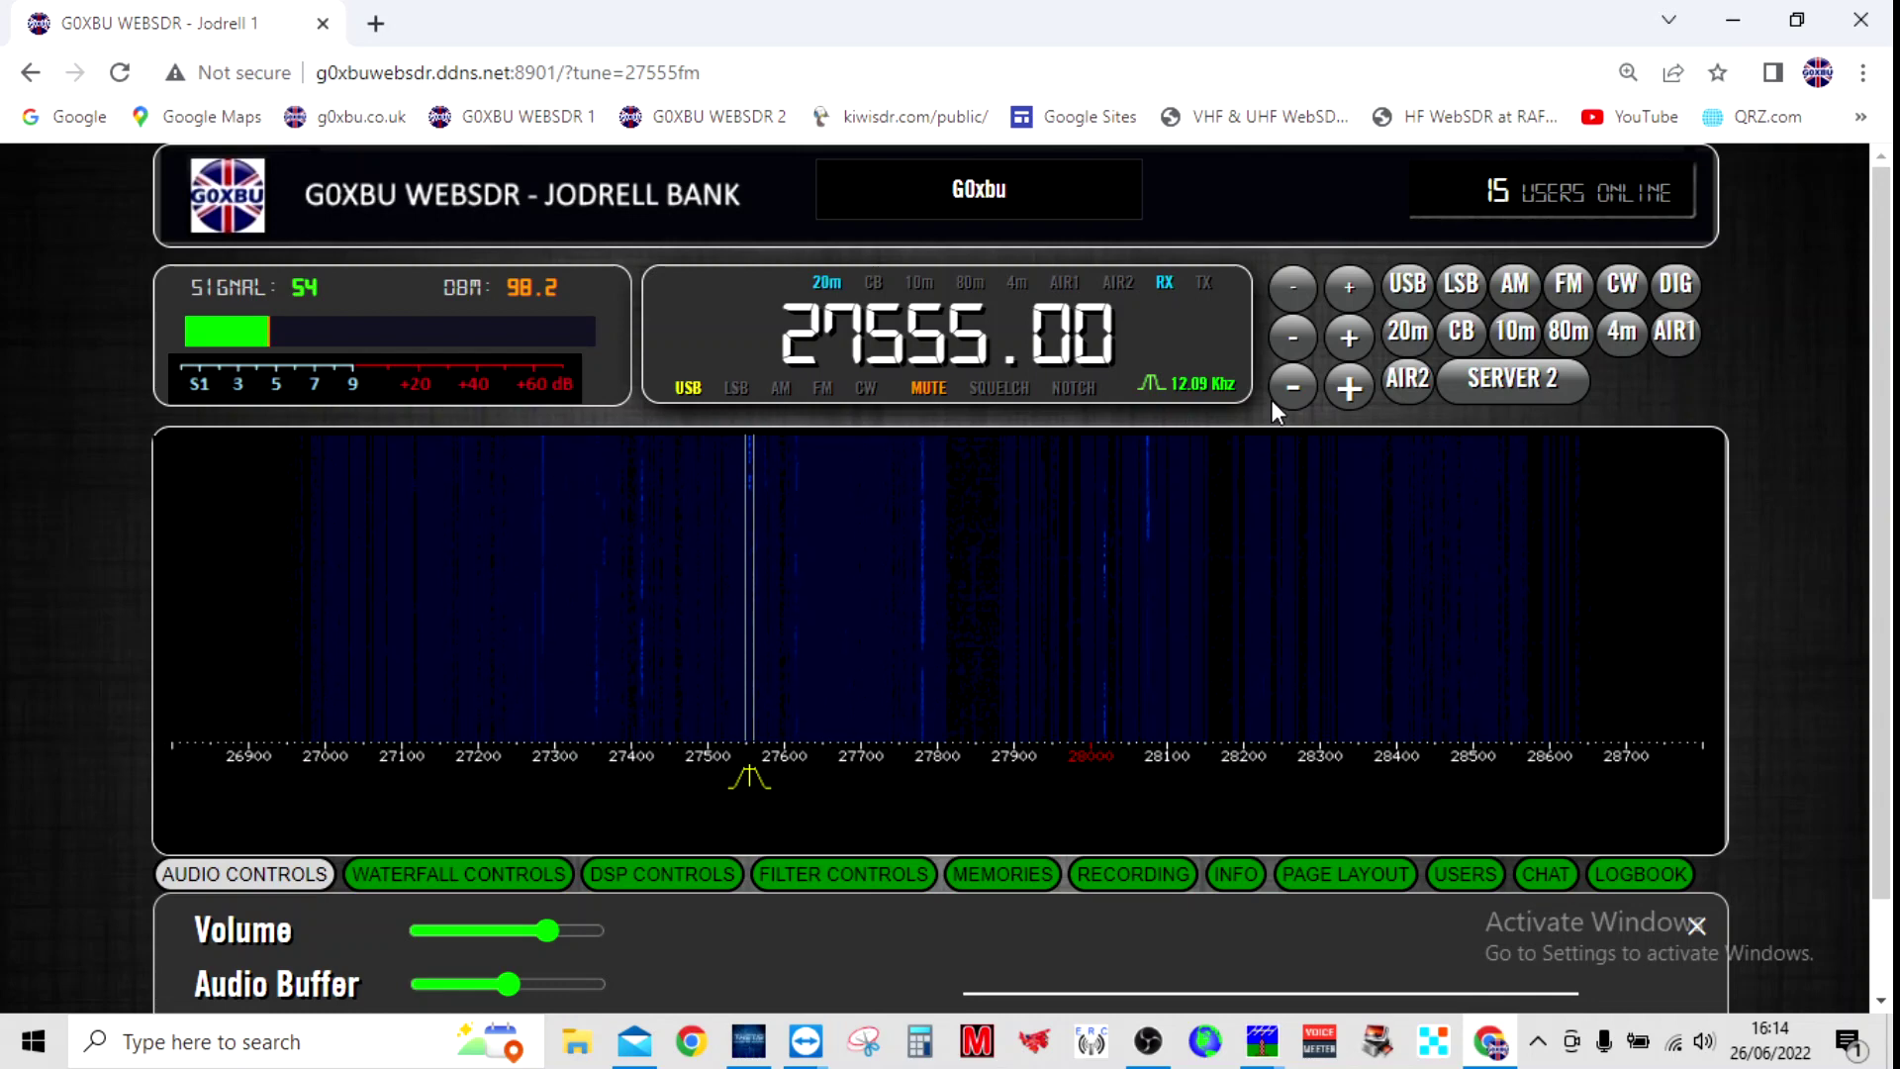
pyautogui.click(1497, 389)
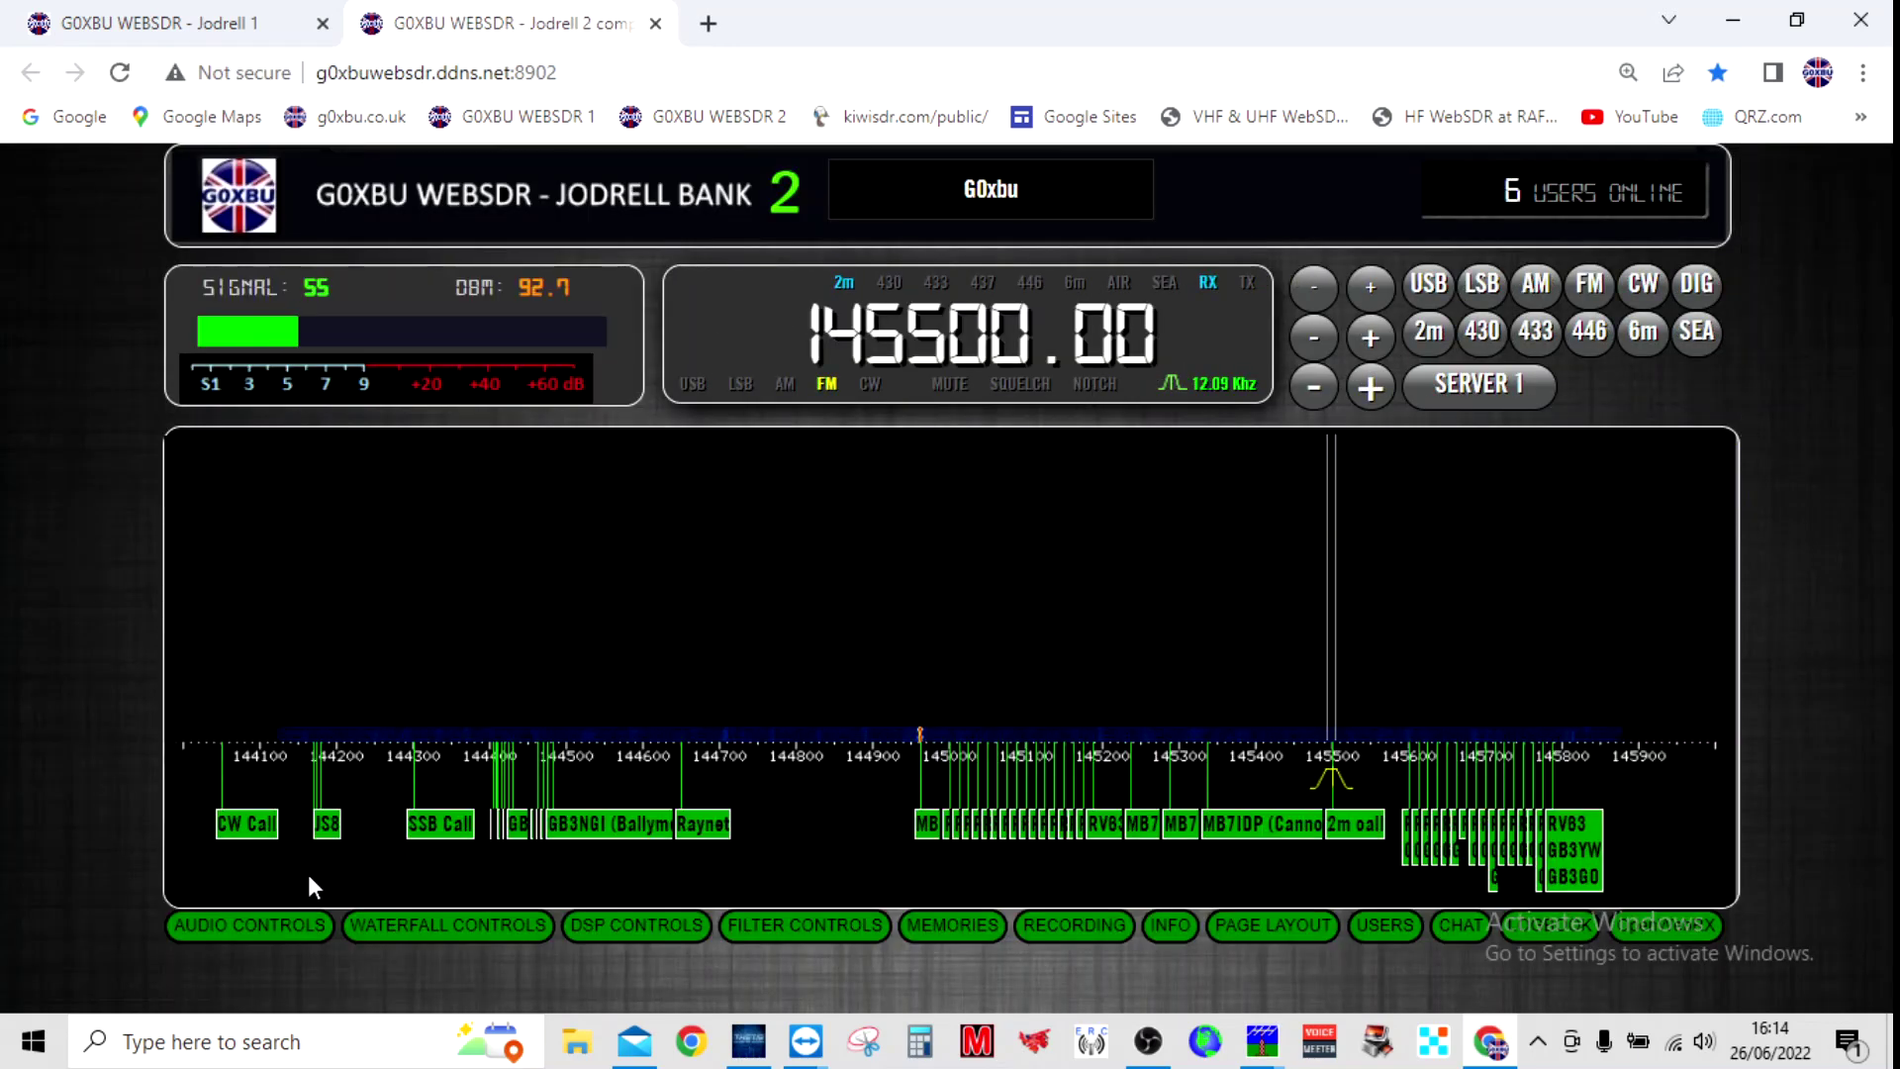
# - Show the audio controls on the Server 2 receiver, mute its audio, and look over the page layout
pyautogui.click(271, 925)
pyautogui.scroll(-3, 170, 923)
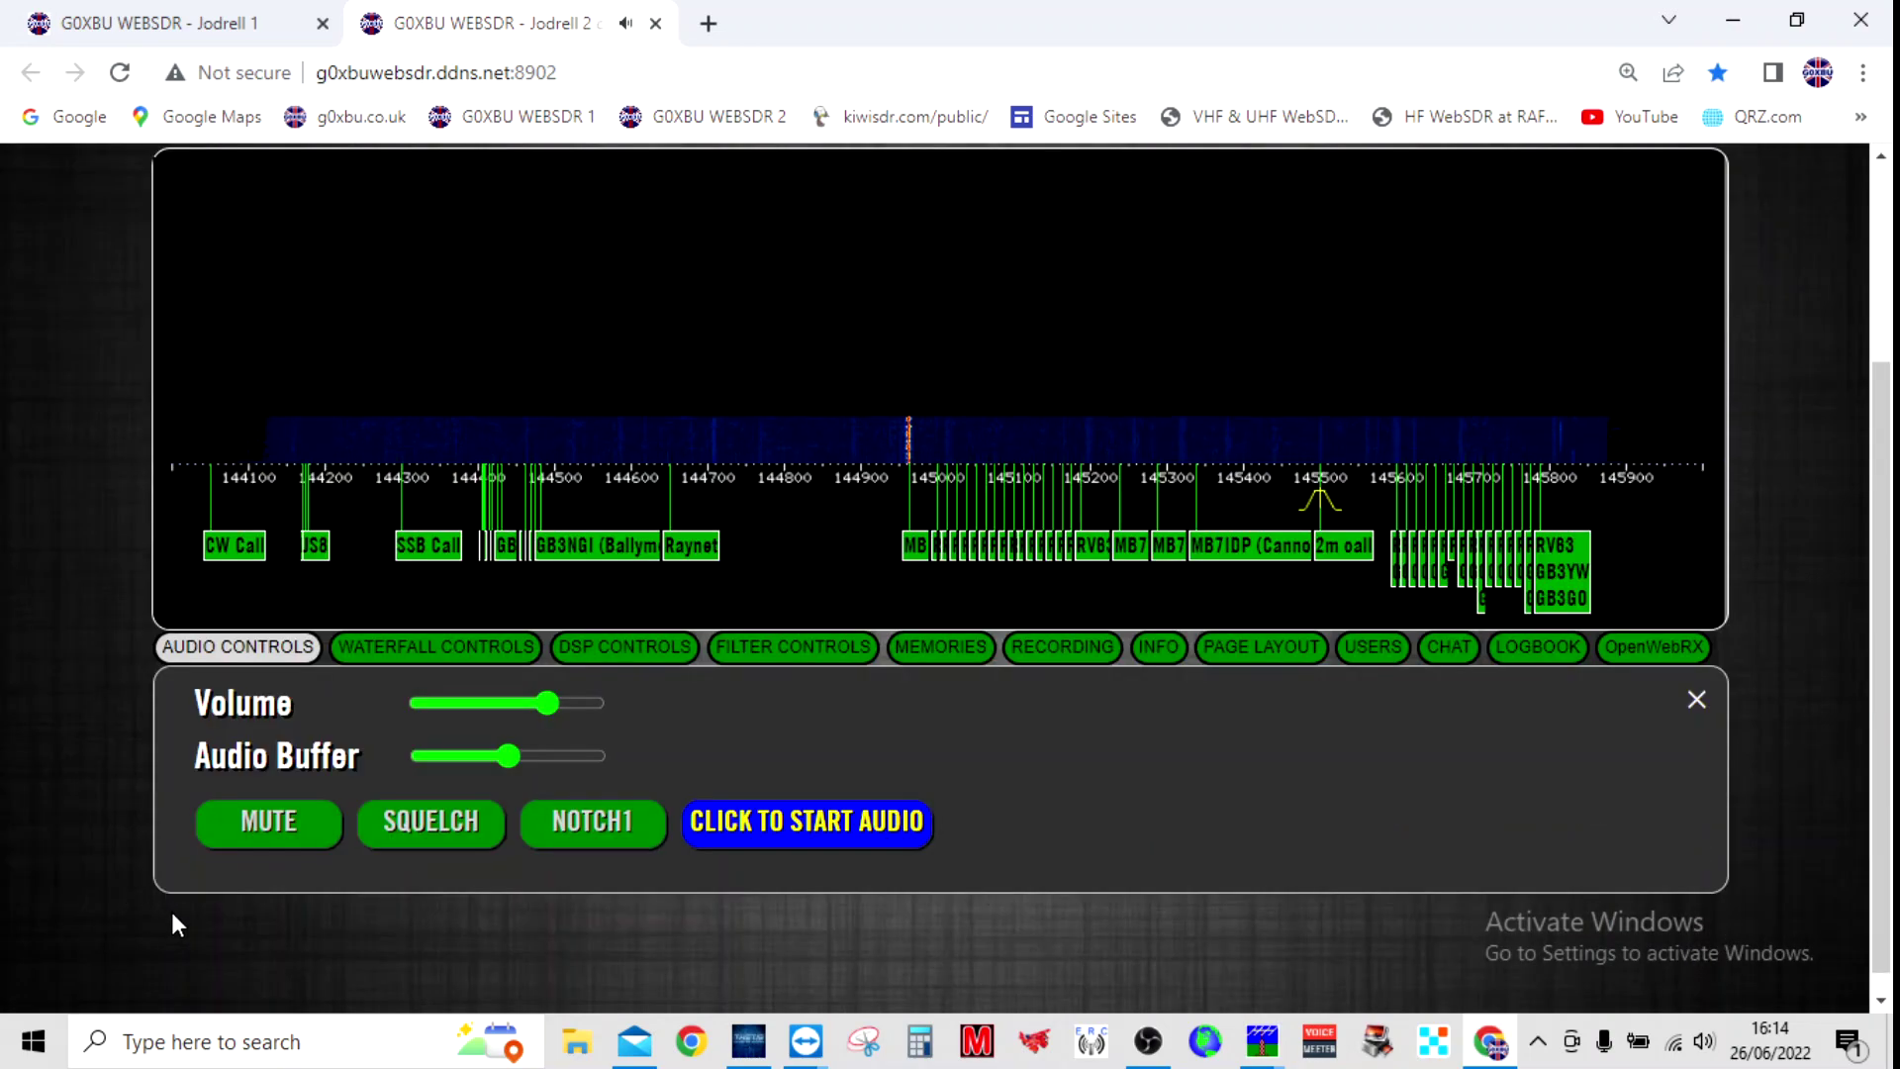
pyautogui.scroll(3, 254, 835)
pyautogui.scroll(-1, 56, 660)
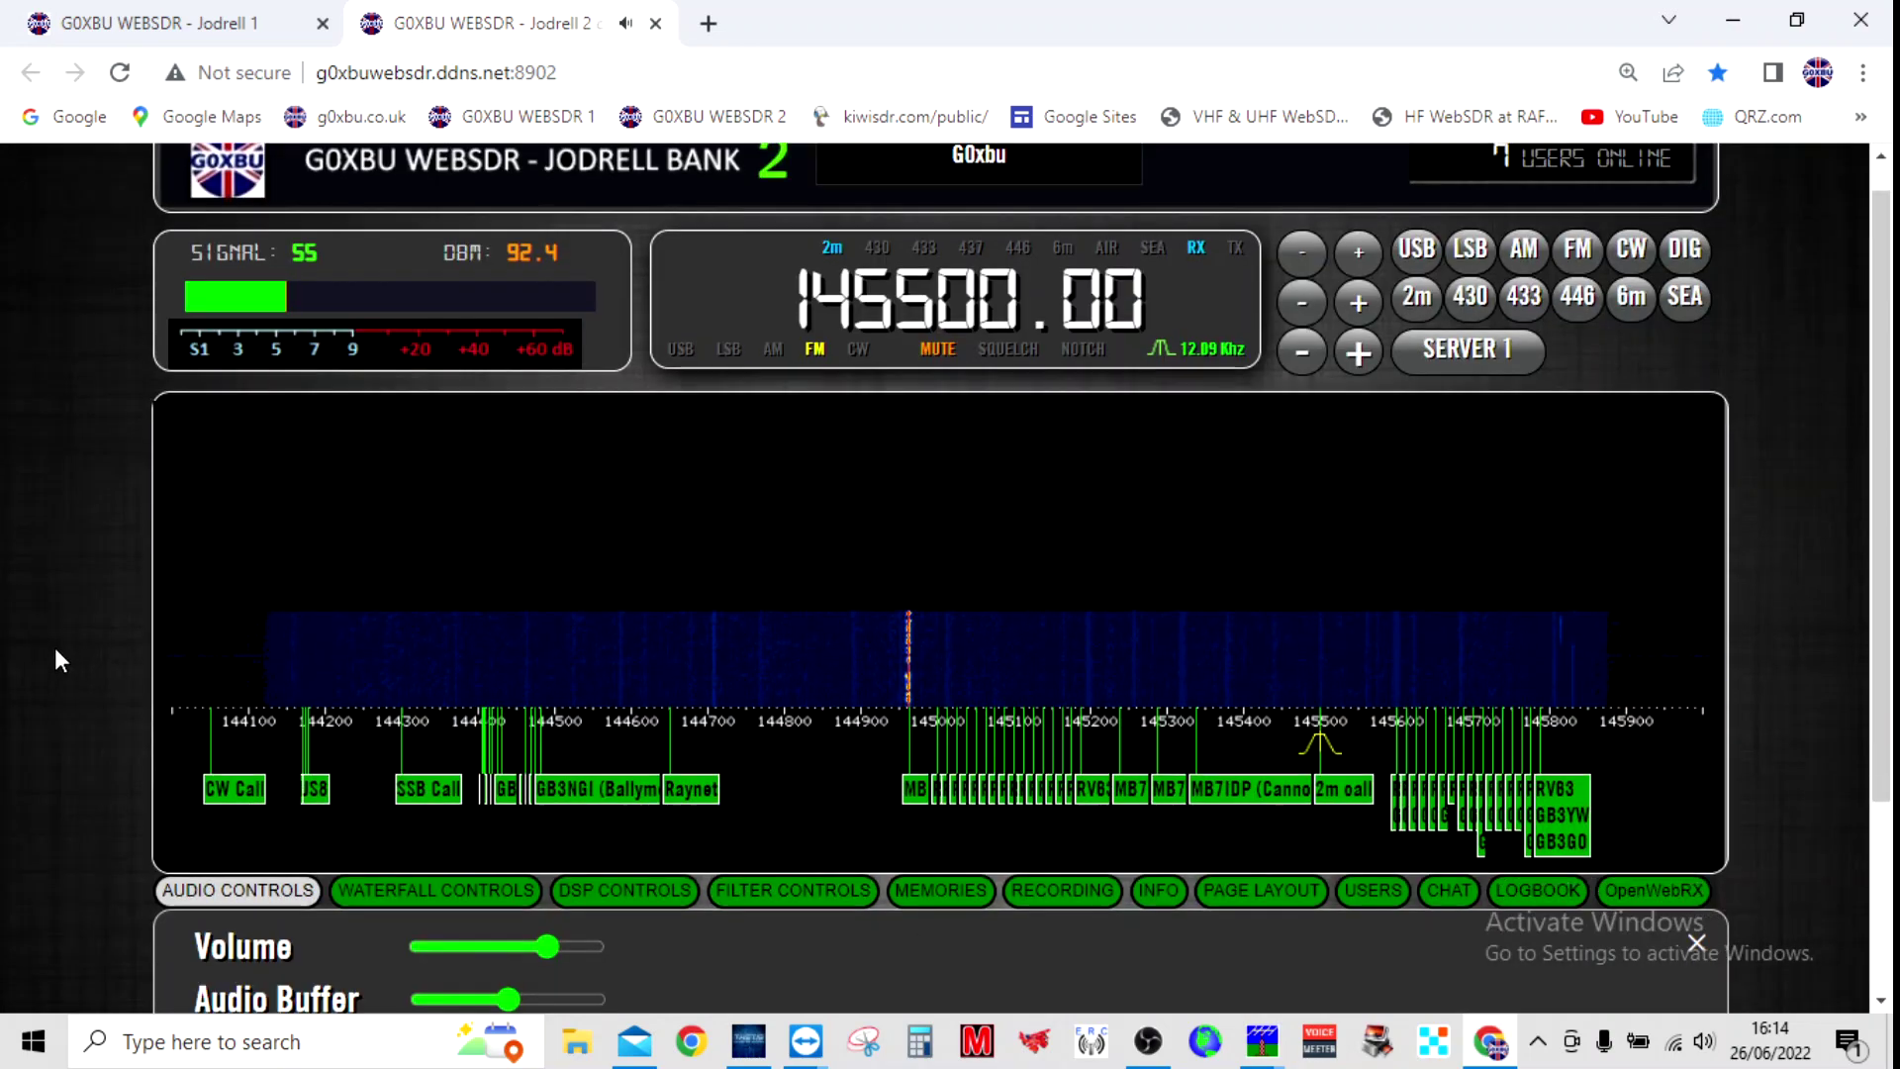
pyautogui.scroll(-3, 59, 659)
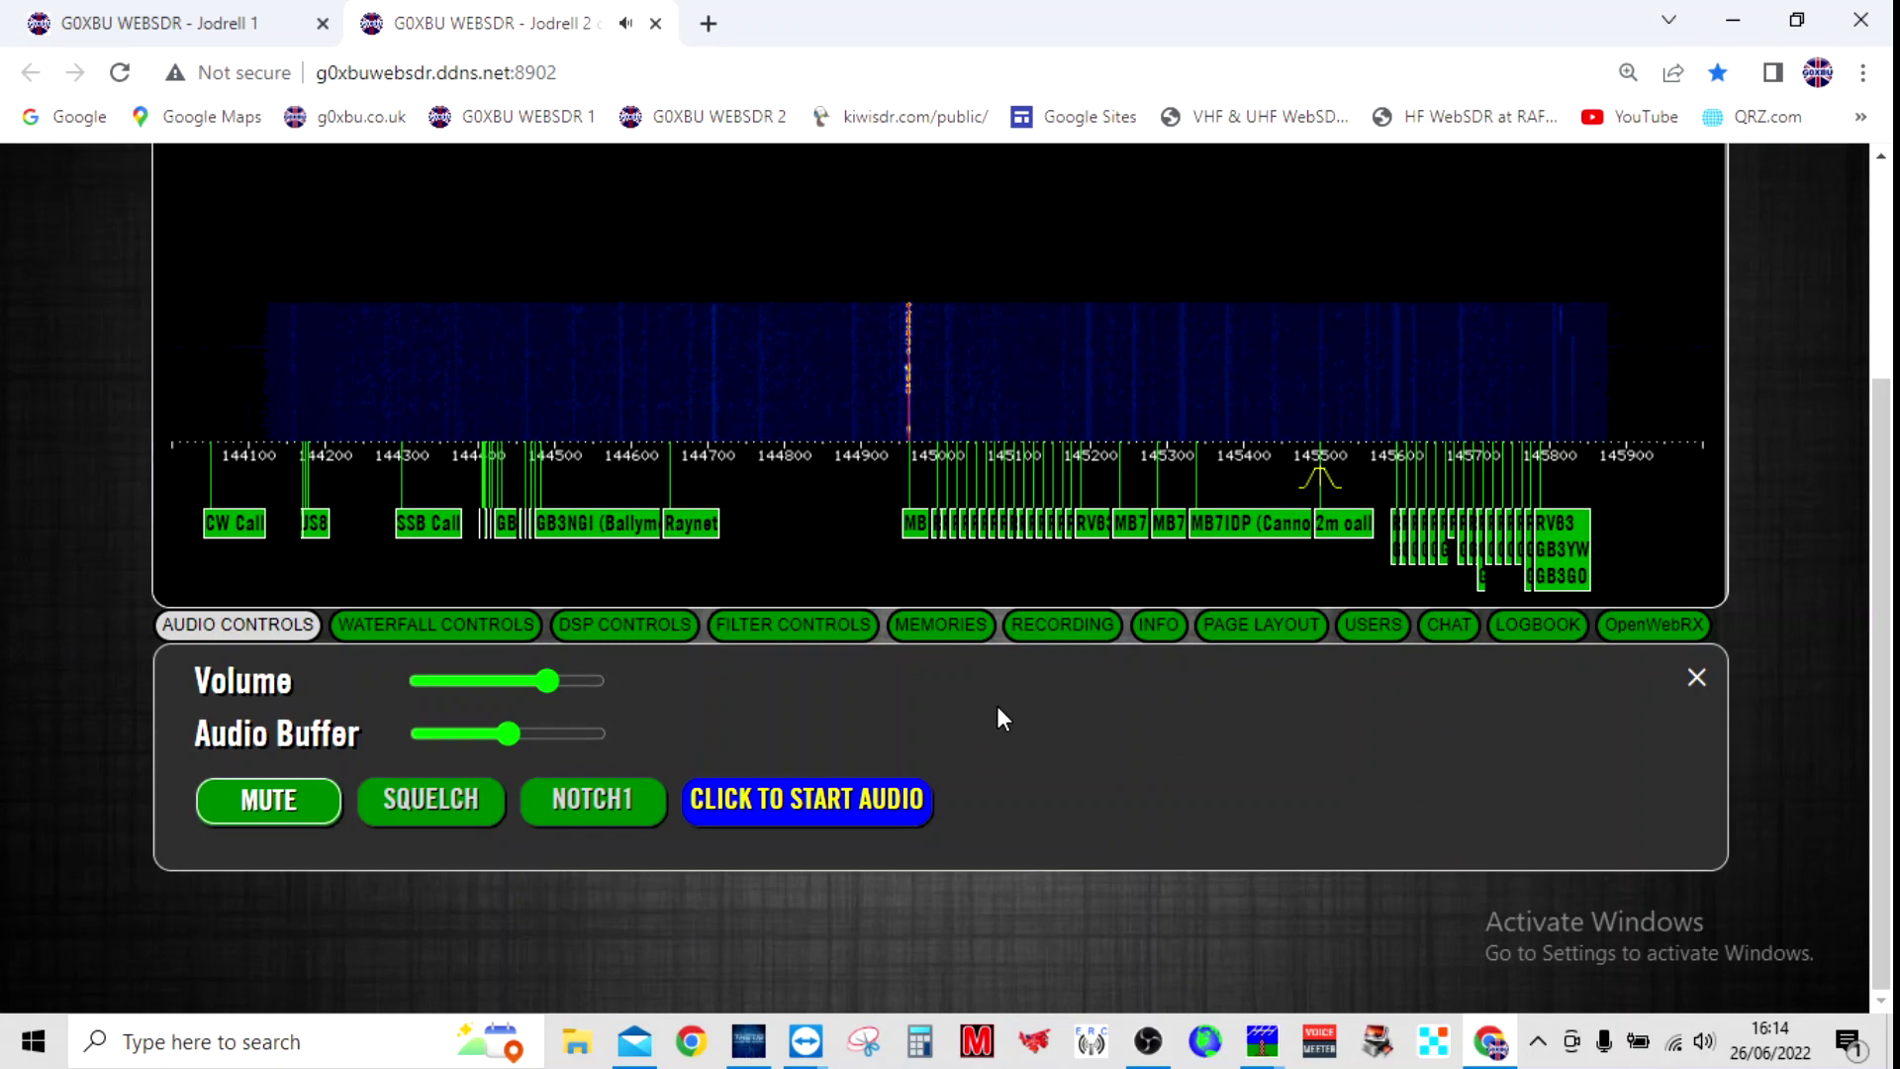
pyautogui.scroll(3, 1773, 461)
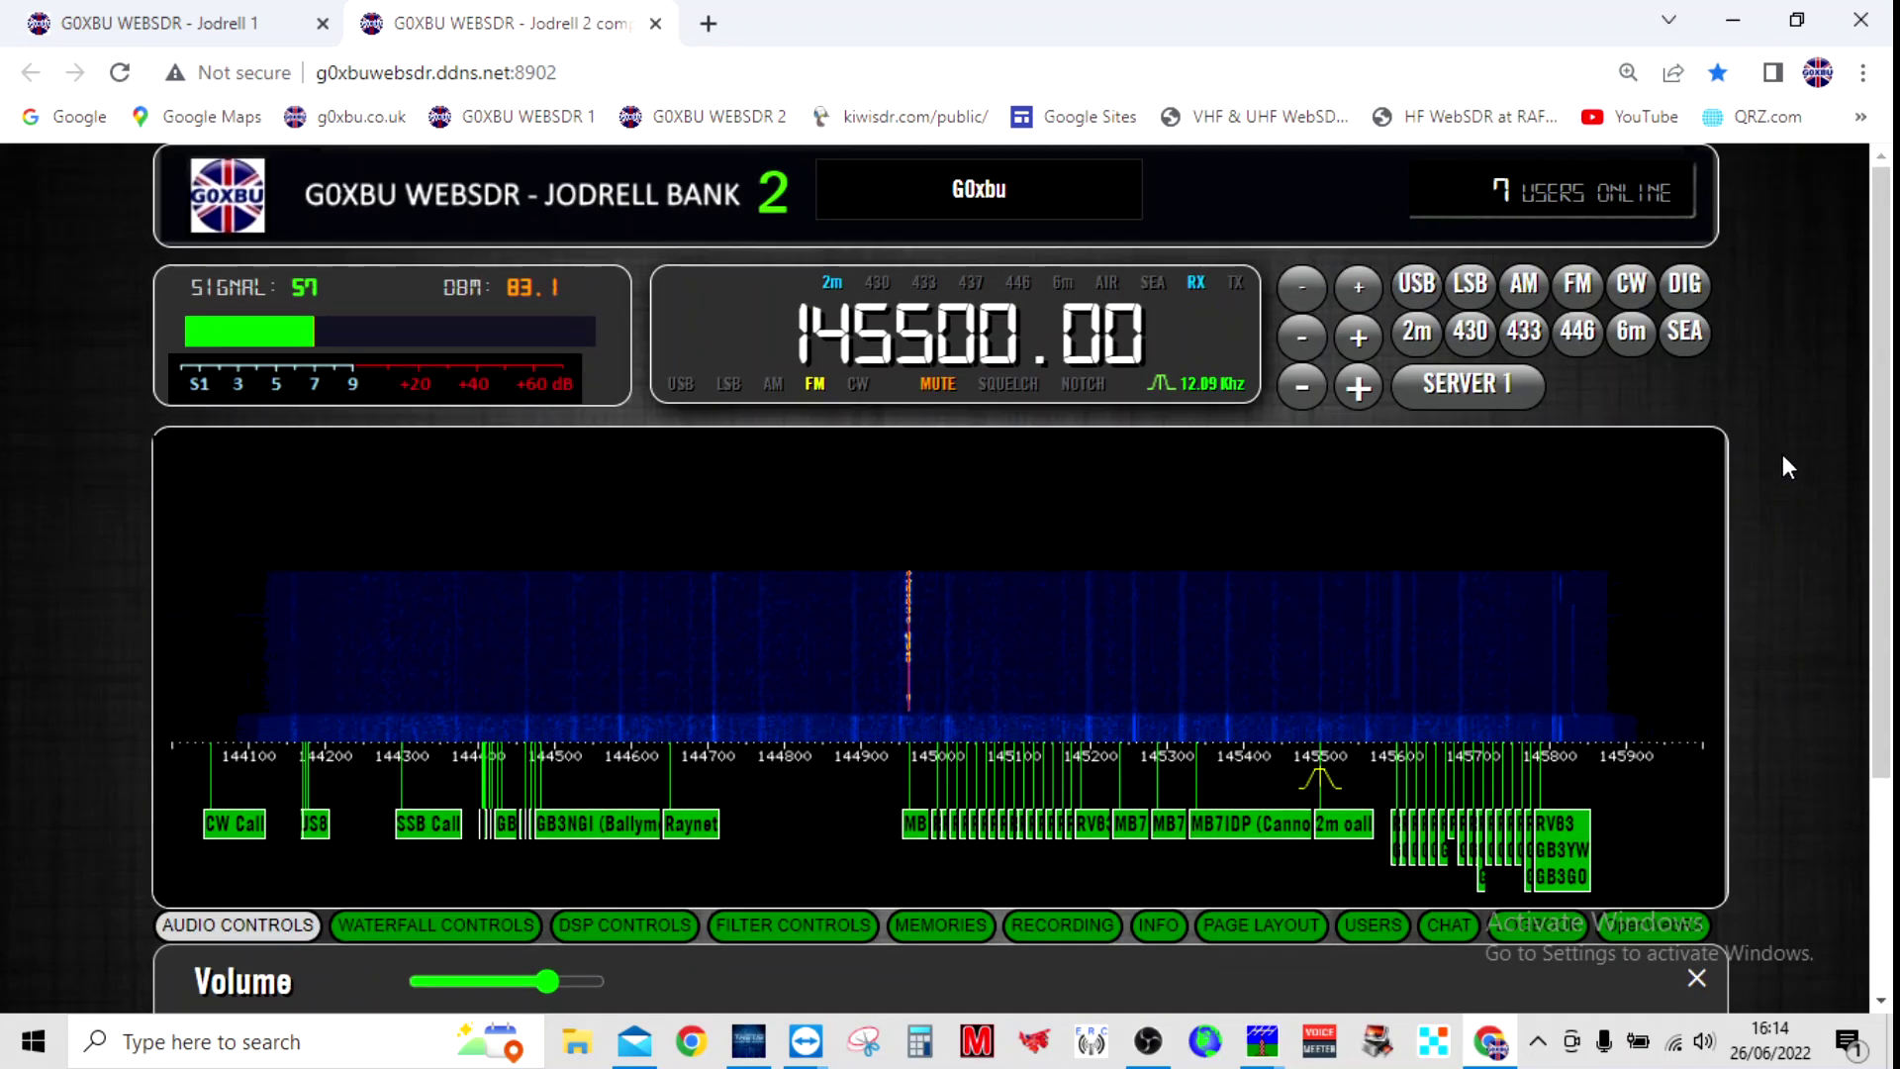